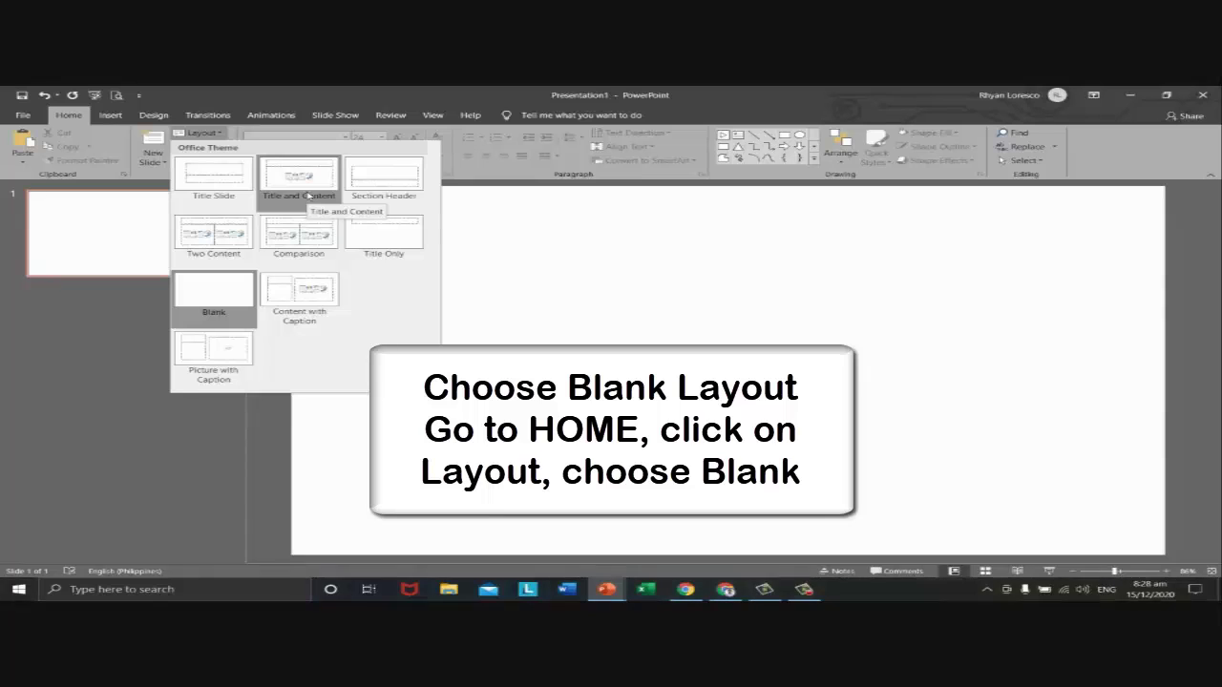
# - Apply the Title and Content layout to the slide and try out its title and text placeholders
pyautogui.click(308, 195)
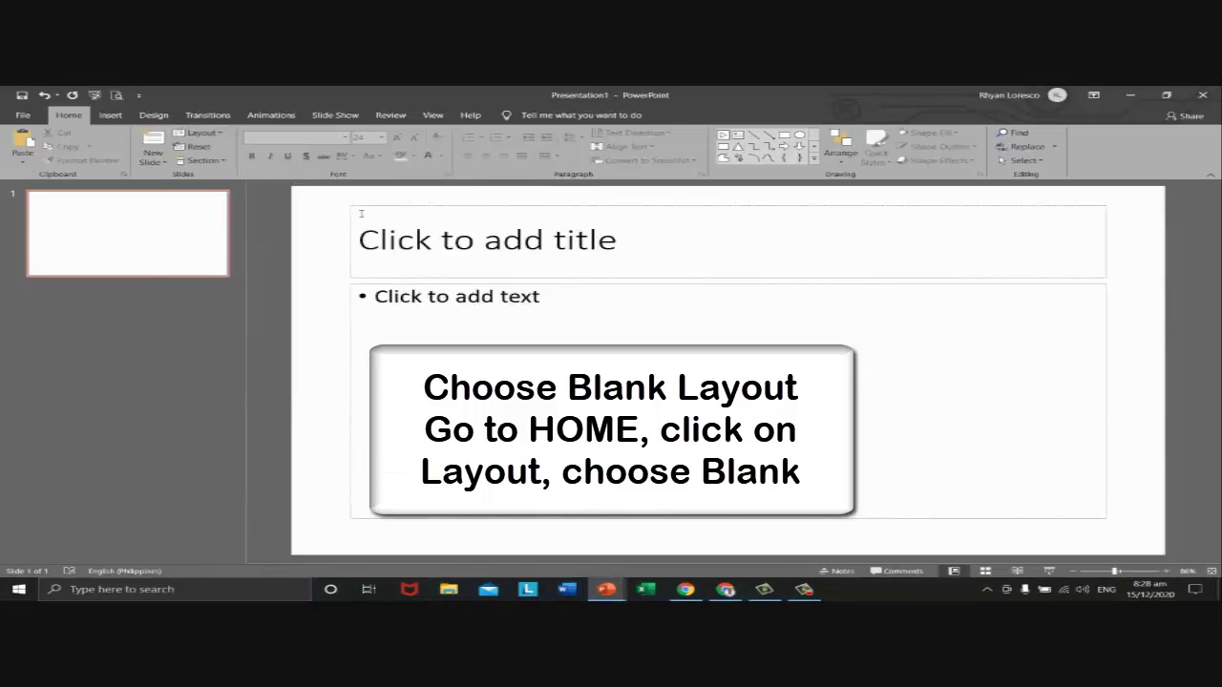
pyautogui.click(440, 233)
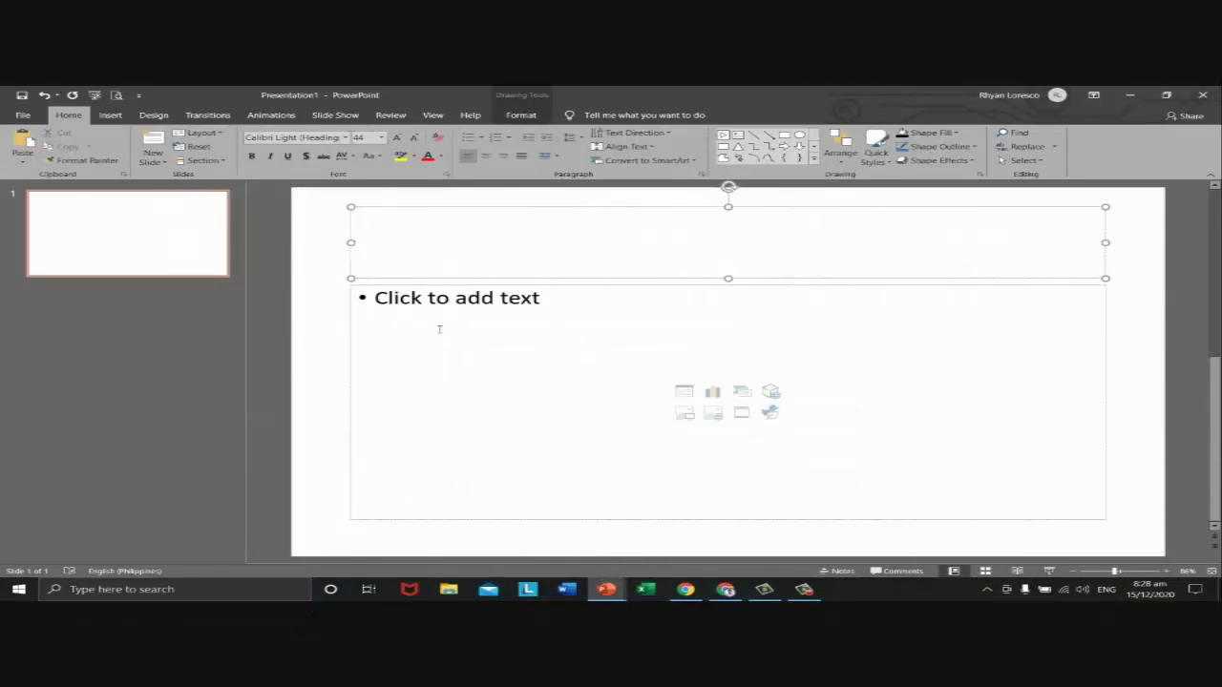
pyautogui.click(439, 329)
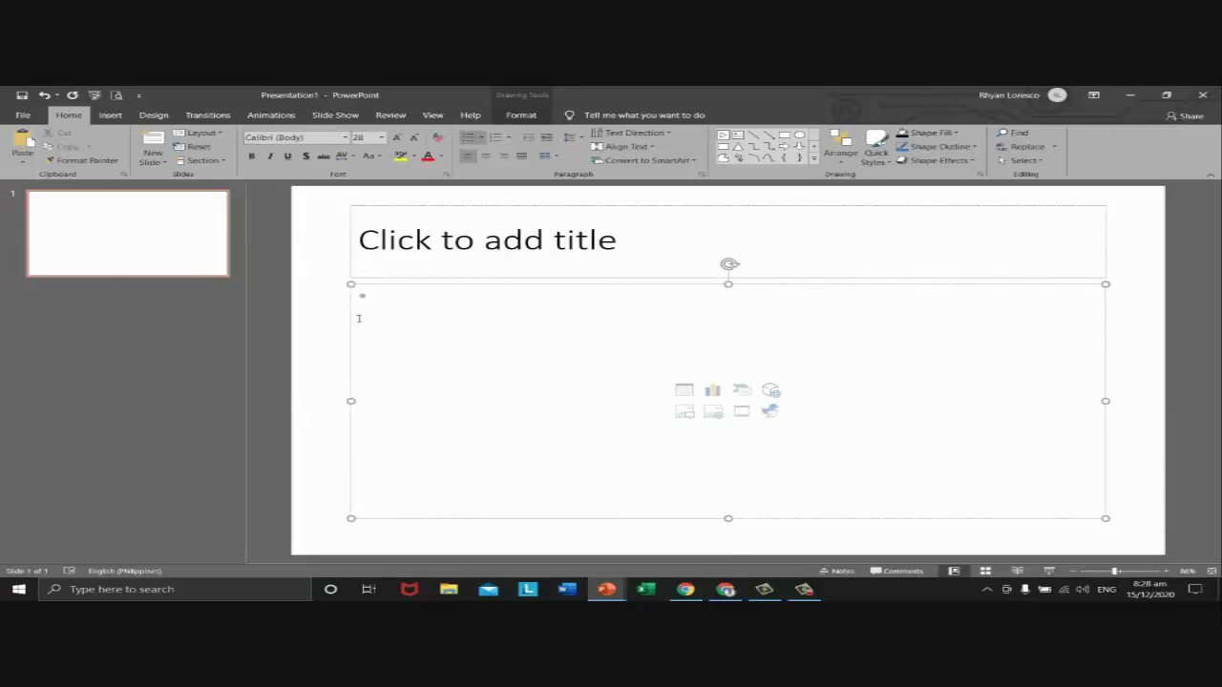
# - Set the slide's layout to Blank
pyautogui.click(286, 301)
pyautogui.click(218, 136)
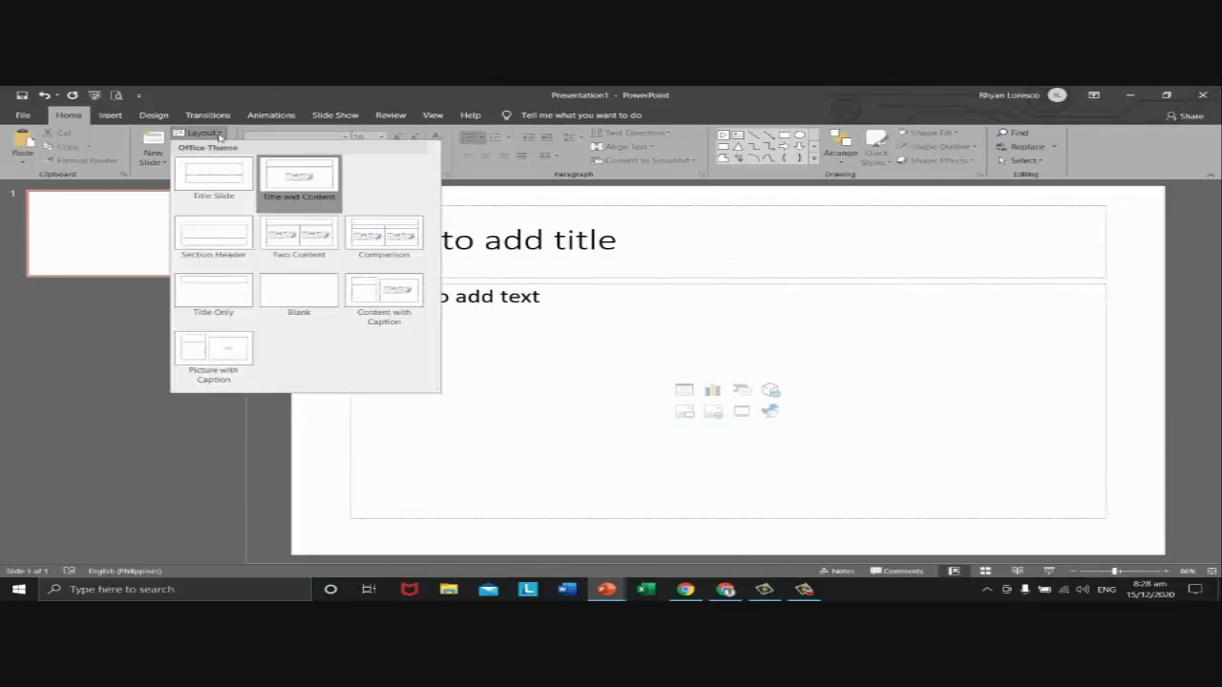
pyautogui.click(302, 298)
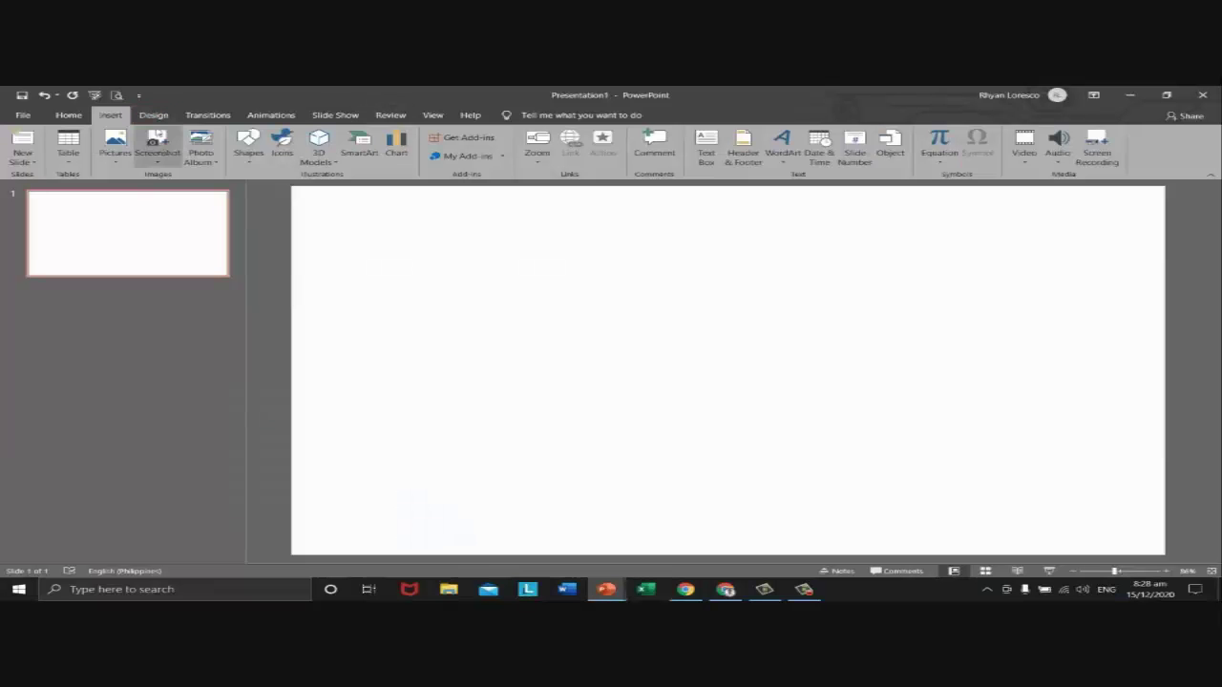
pyautogui.click(154, 114)
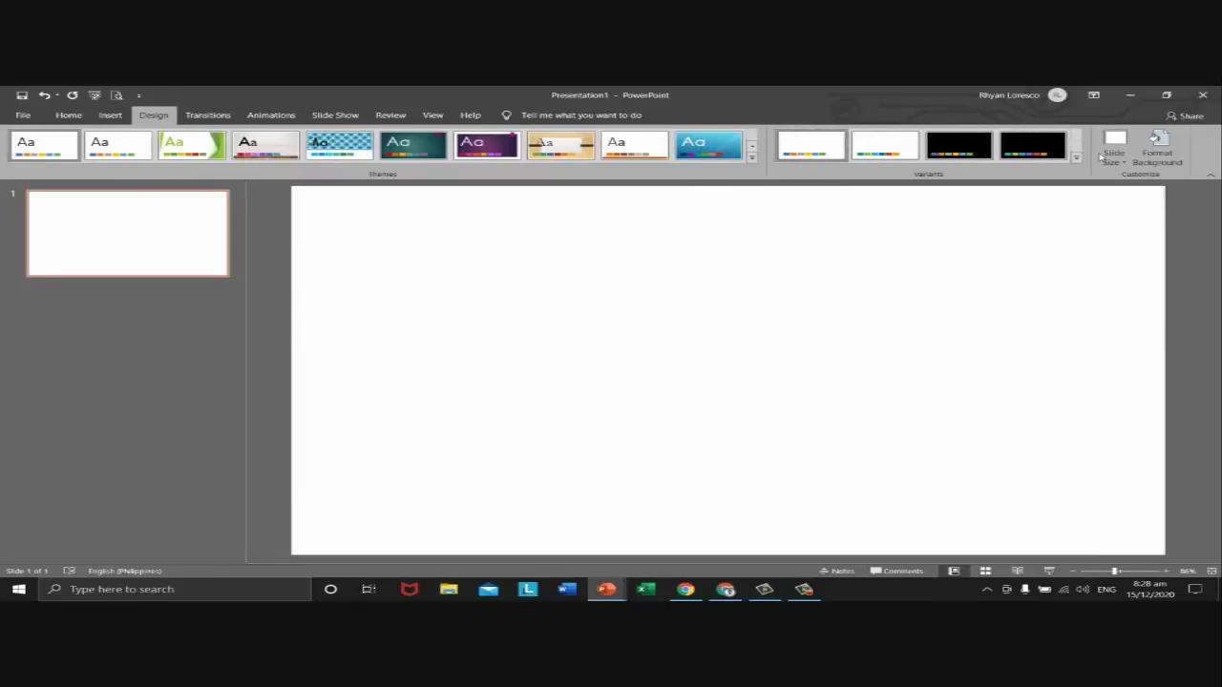
pyautogui.click(207, 118)
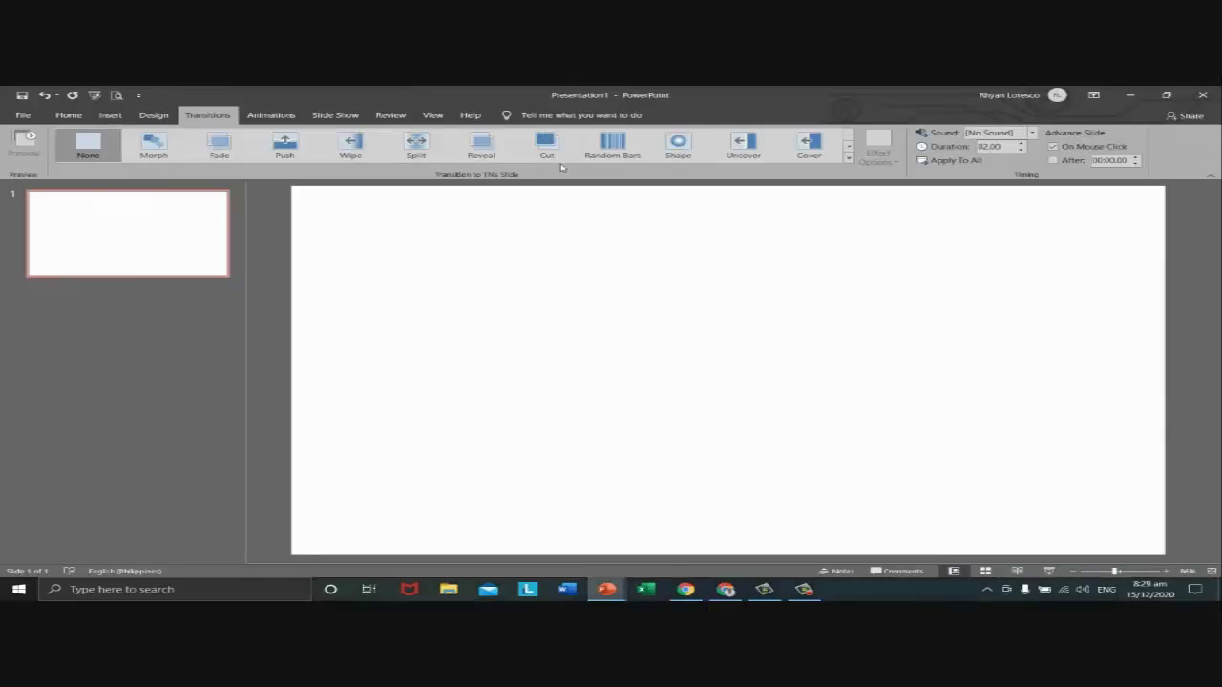
# - Insert a narrow vertical rectangle about 17.88 cm high and 0.99 cm wide near the slide's left edge
pyautogui.click(110, 114)
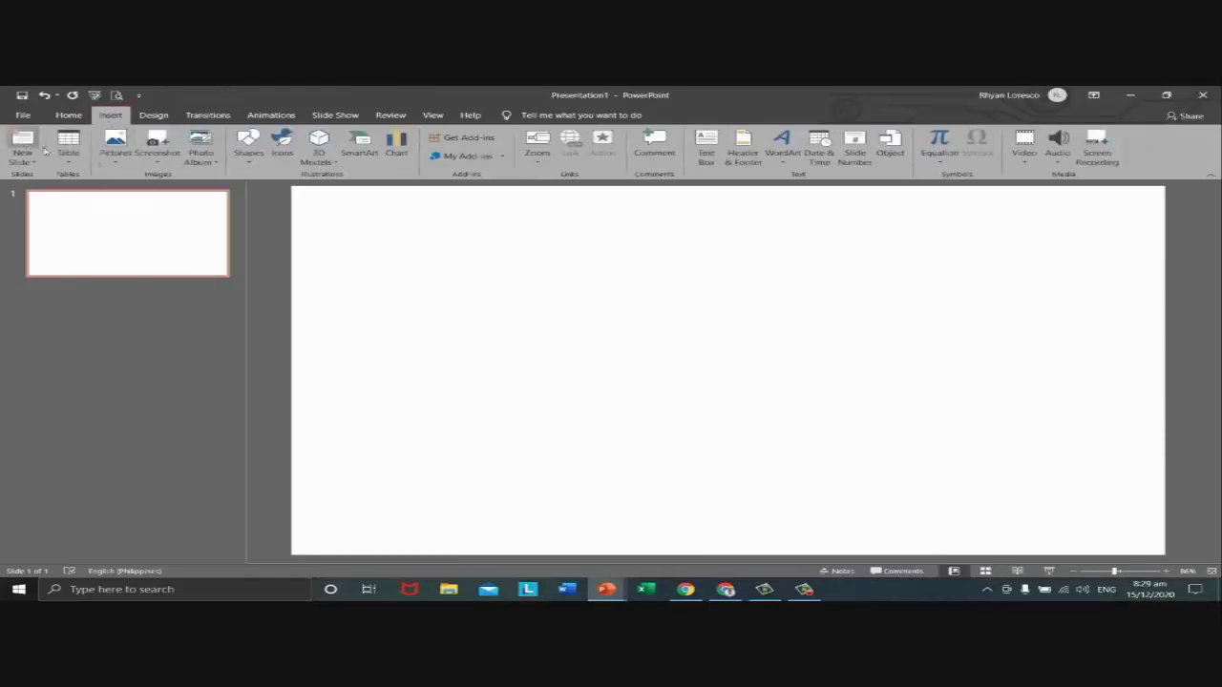
pyautogui.click(250, 155)
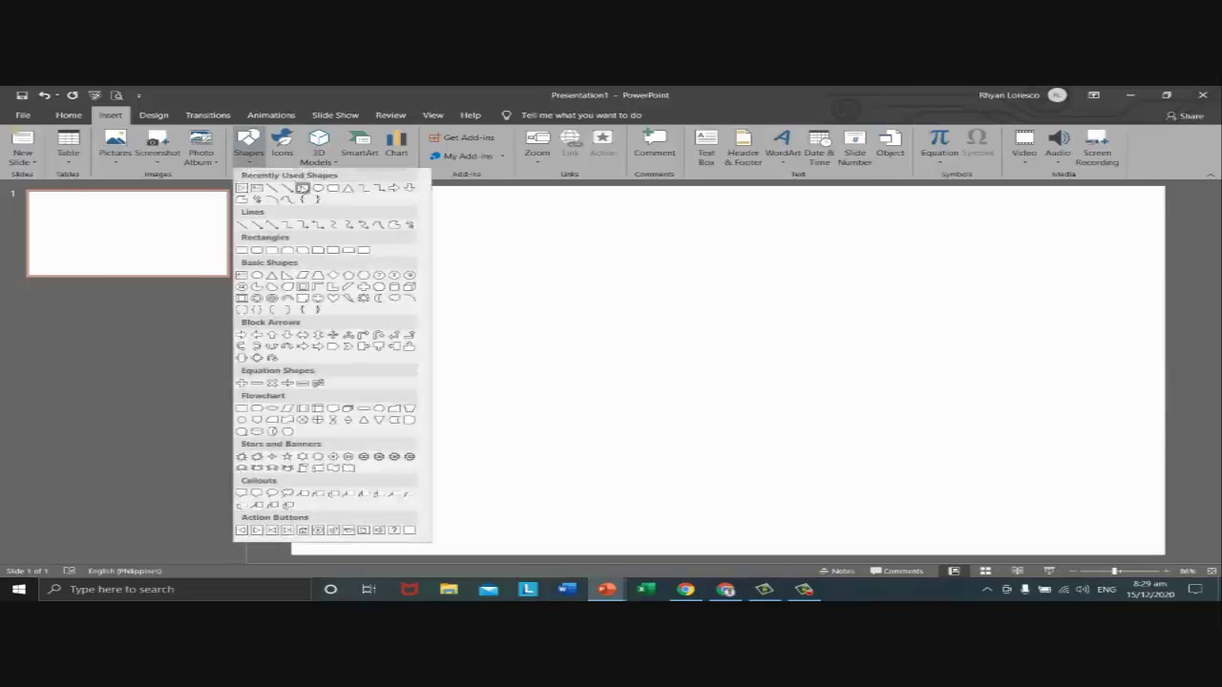
pyautogui.click(303, 189)
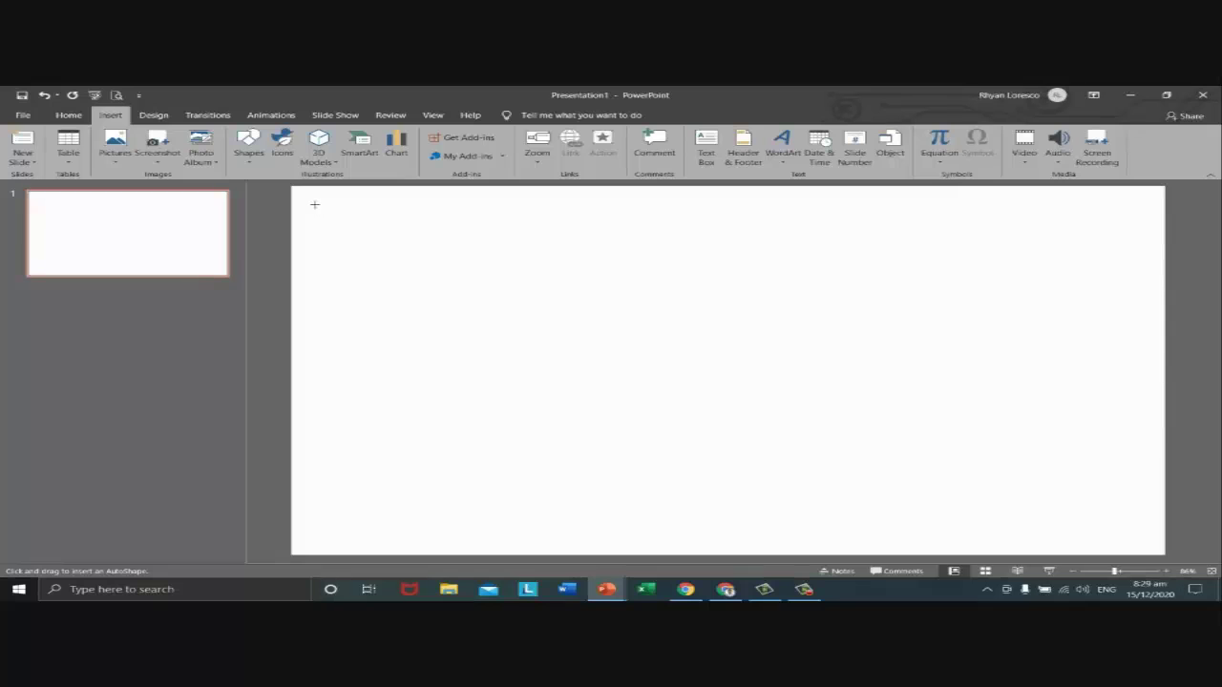
pyautogui.moveTo(314, 204)
pyautogui.mouseDown()
pyautogui.moveTo(343, 280)
pyautogui.moveTo(339, 550)
pyautogui.mouseUp()
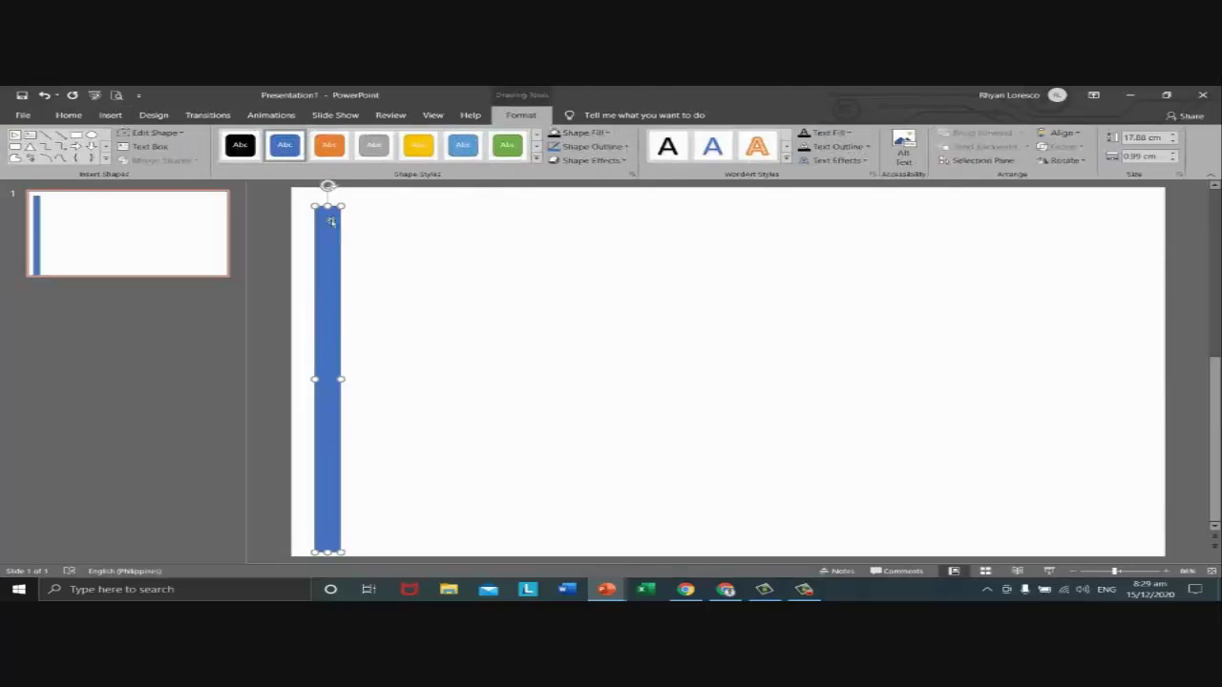
# - Align the bar flush with the slide's left edge and stretch it to about 19.05 cm high and 7.52 cm wide
pyautogui.moveTo(329, 253); pyautogui.dragTo(332, 243)
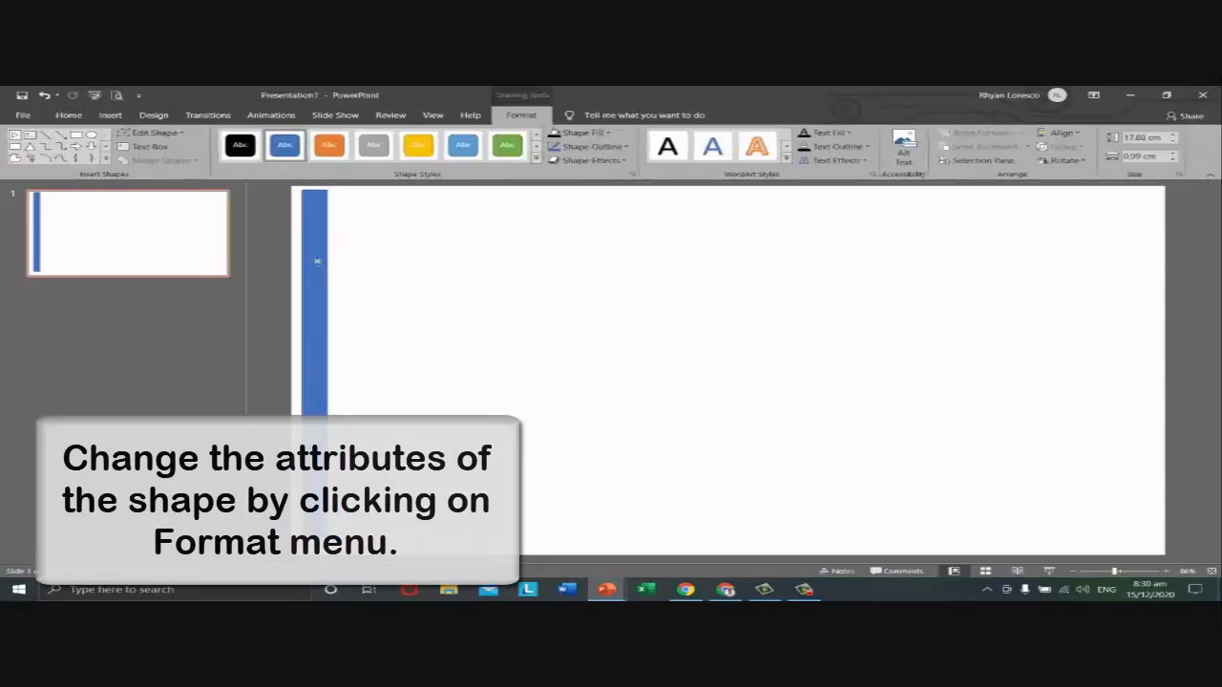
pyautogui.click(310, 258)
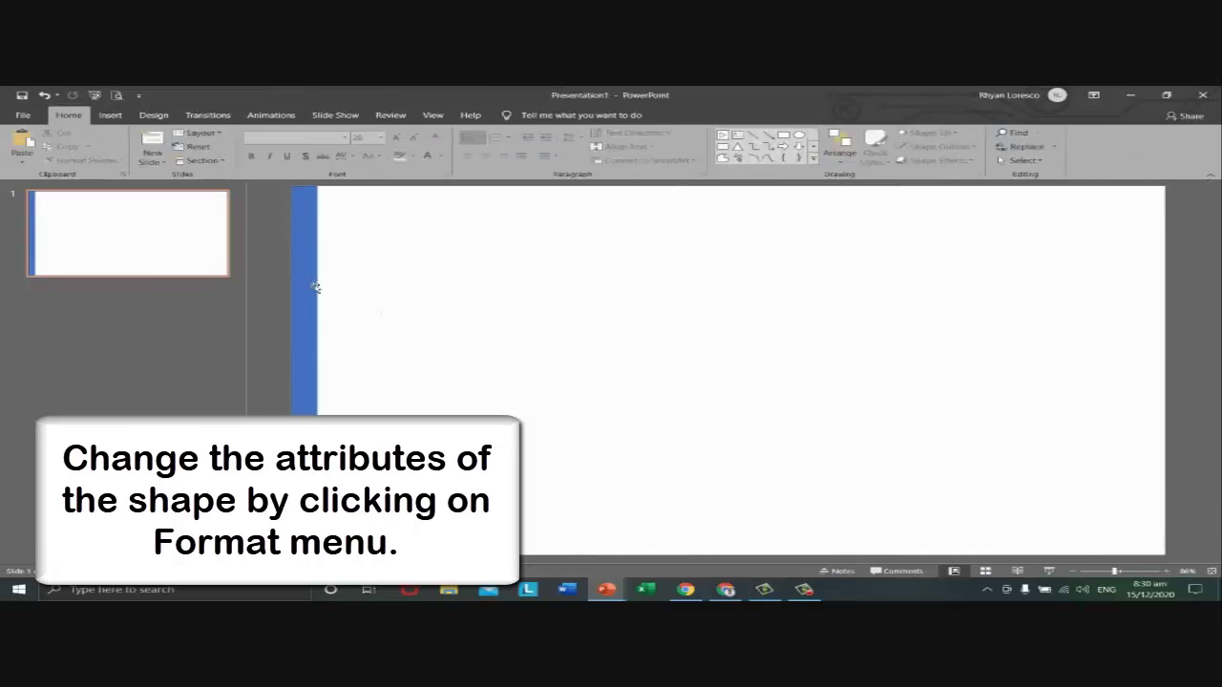
pyautogui.moveTo(317, 370); pyautogui.dragTo(486, 370)
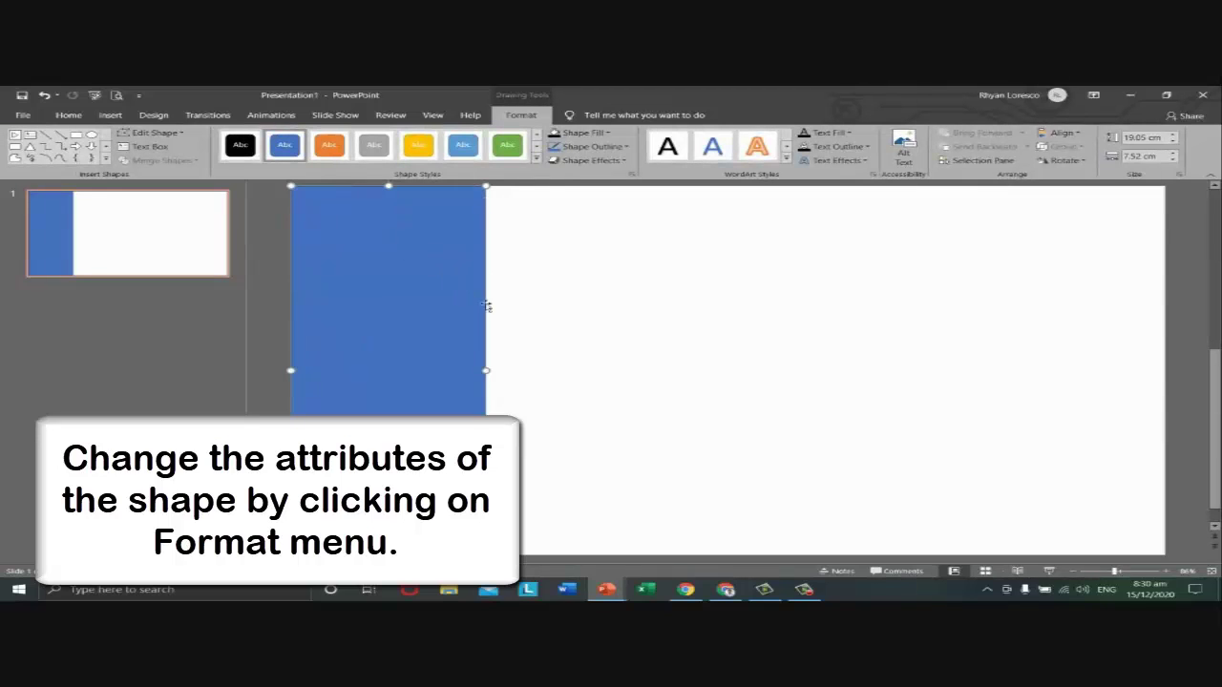
# - Shorten the rectangle to about 11.95 cm high and move it slightly up and inward from the slide's left edge
pyautogui.click(528, 296)
pyautogui.click(420, 248)
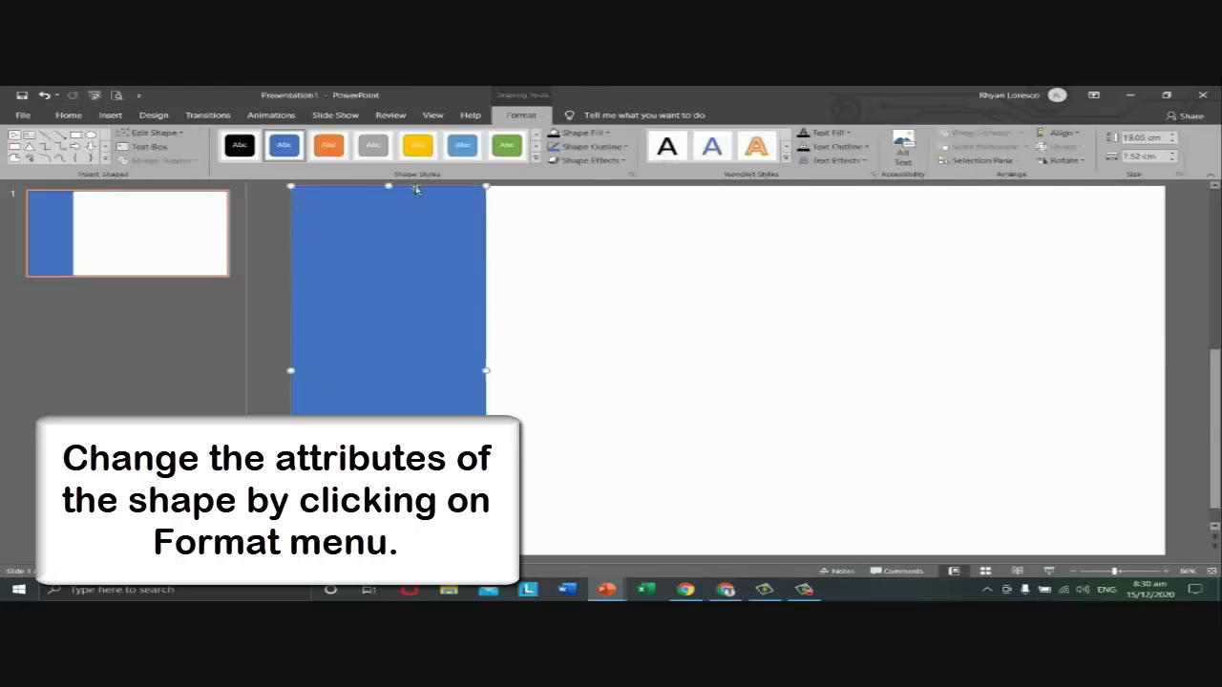
pyautogui.moveTo(389, 186); pyautogui.dragTo(390, 322)
pyautogui.moveTo(415, 378); pyautogui.dragTo(449, 286)
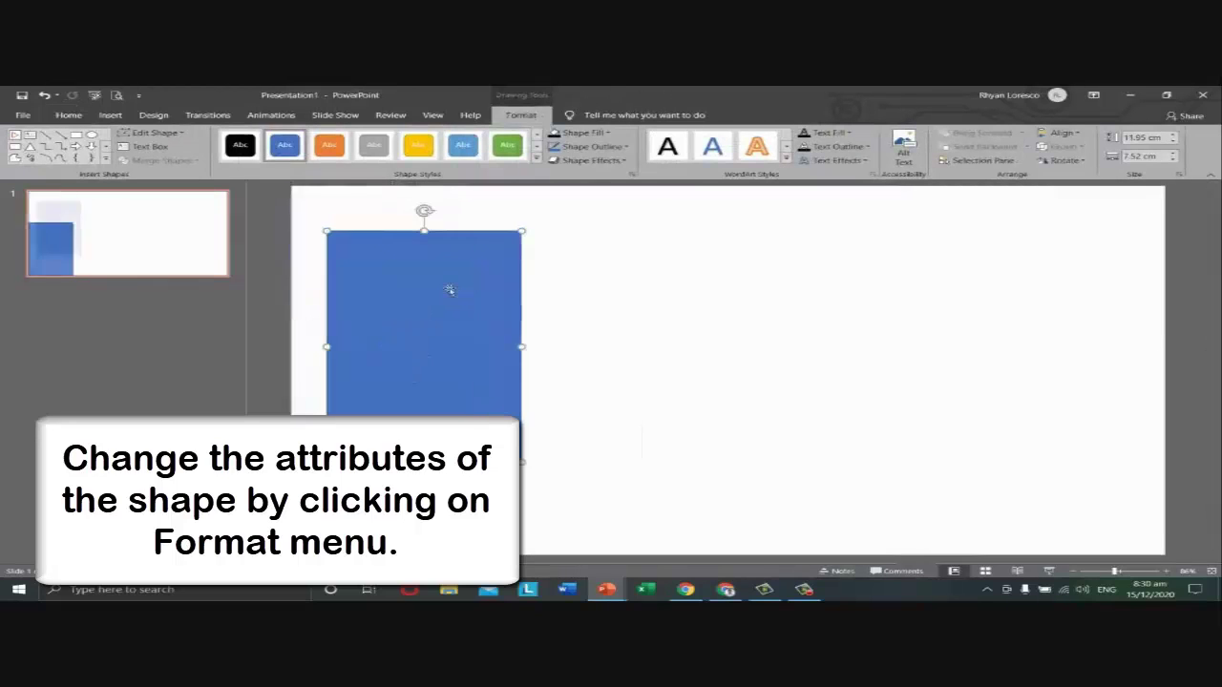
# - Add a copy of the rectangle and line it up beside the original, leaving a small gap between them
pyautogui.hotkey('ctrl', 'v')
pyautogui.moveTo(492, 327); pyautogui.dragTo(782, 309)
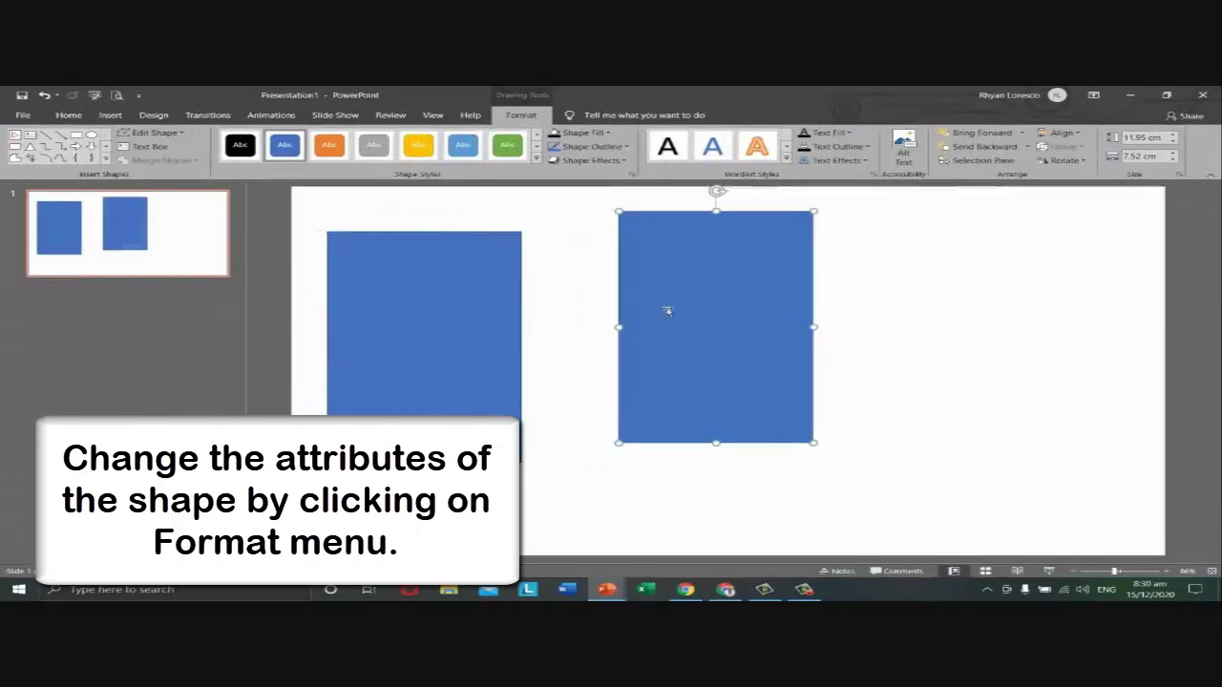
pyautogui.moveTo(665, 308); pyautogui.dragTo(594, 328)
pyautogui.click(482, 308)
pyautogui.moveTo(482, 309); pyautogui.dragTo(485, 308)
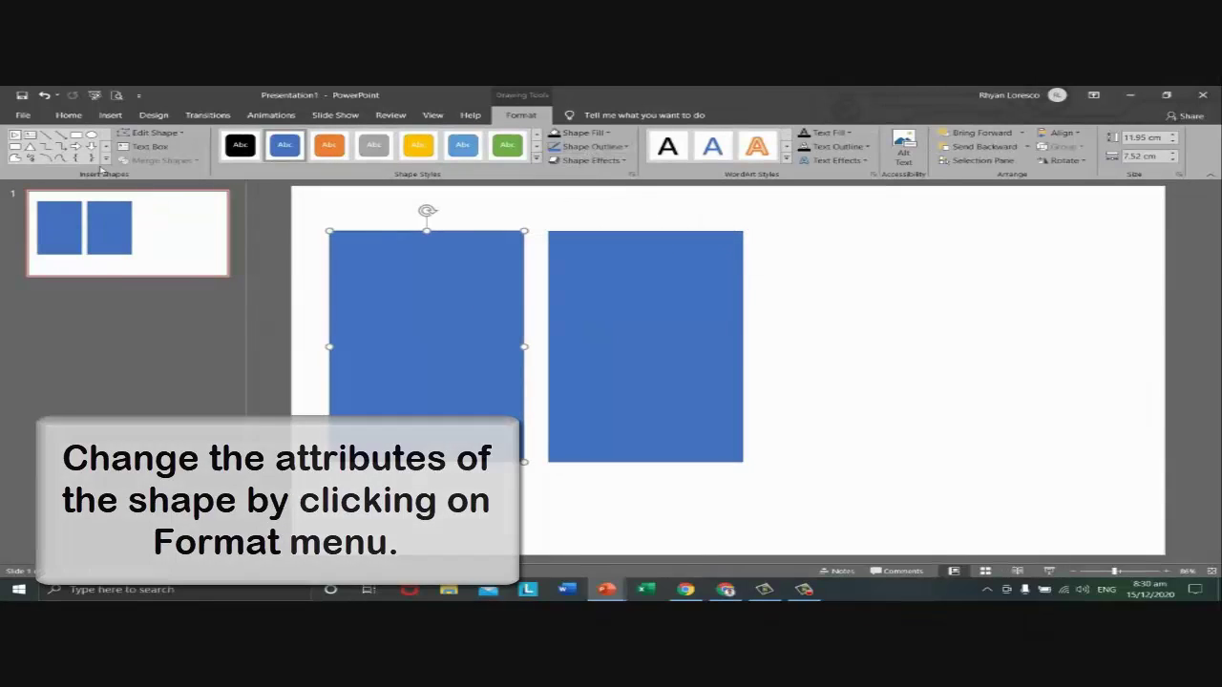
pyautogui.click(110, 115)
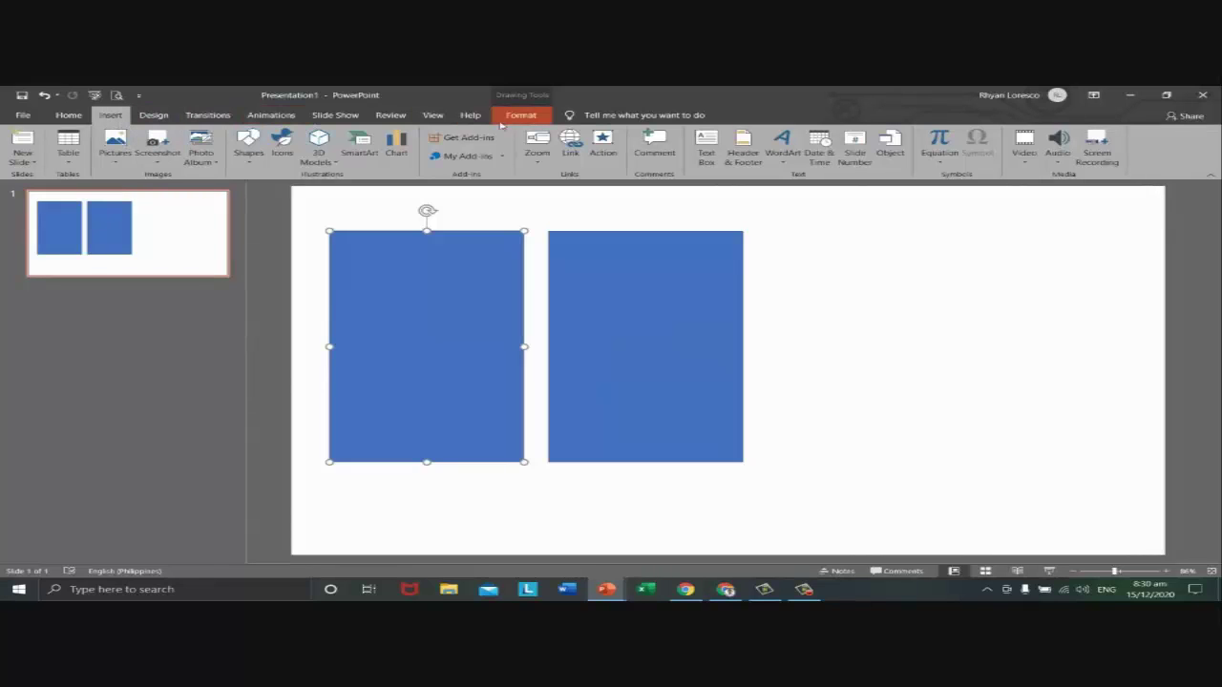
pyautogui.click(536, 248)
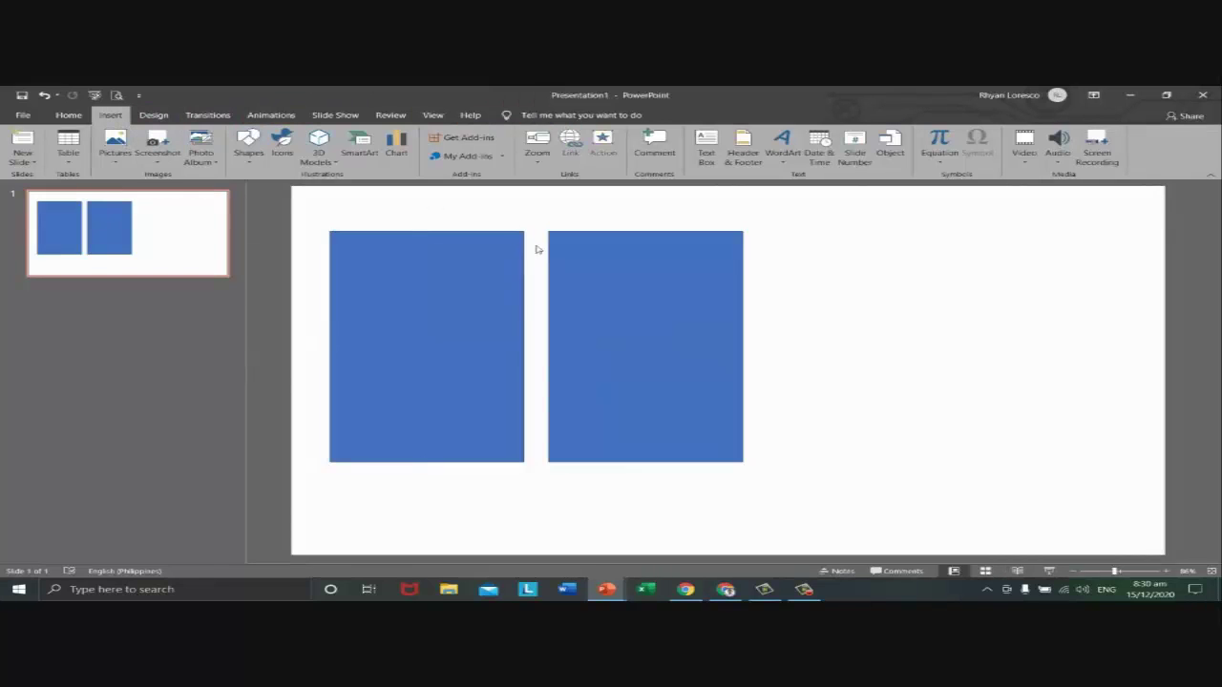
# - Fill the left rectangle with the standard dark blue color
pyautogui.click(483, 282)
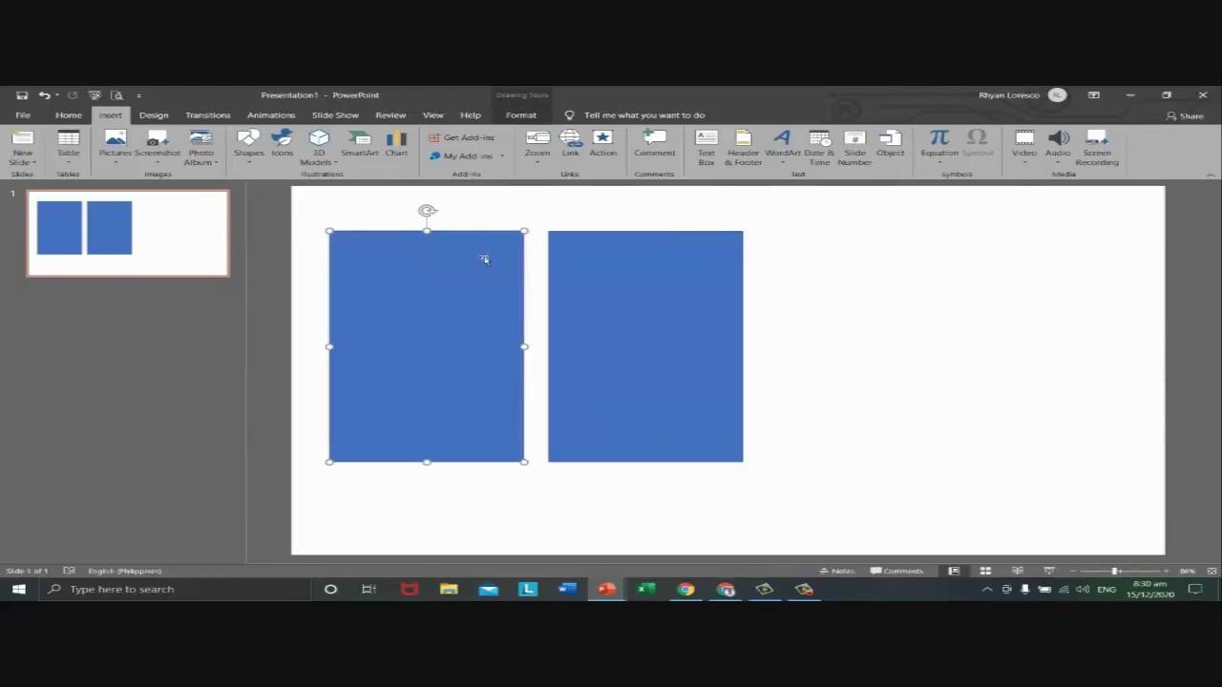
pyautogui.click(520, 116)
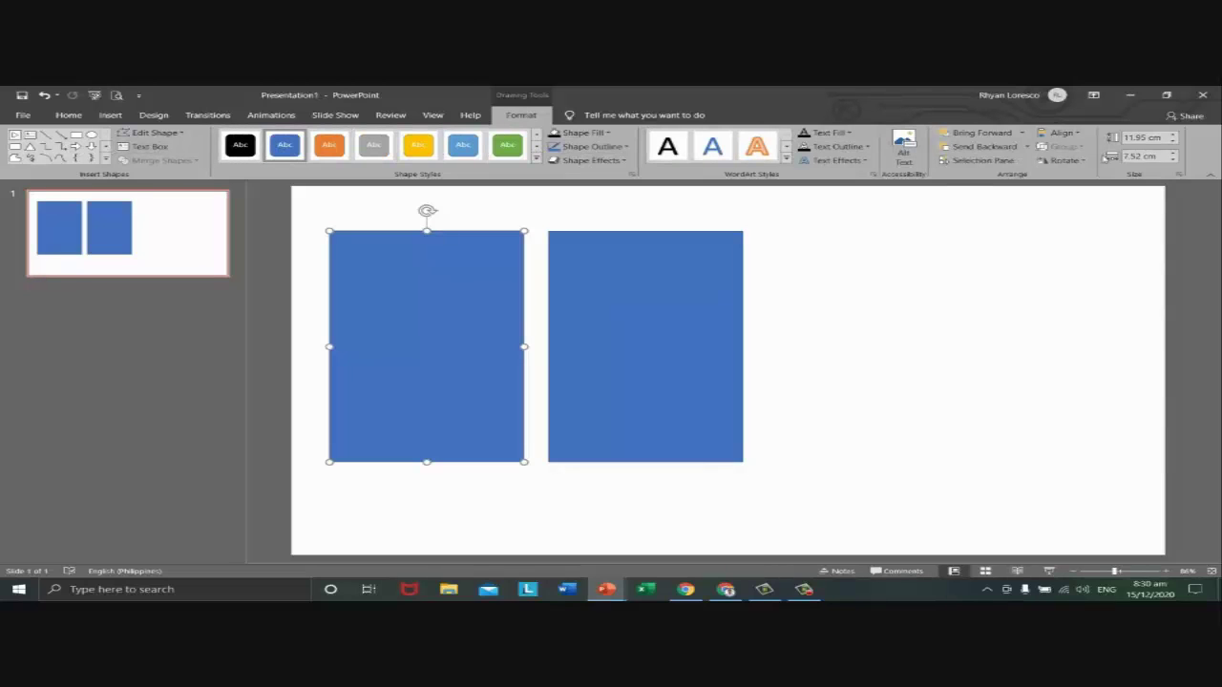
pyautogui.click(507, 145)
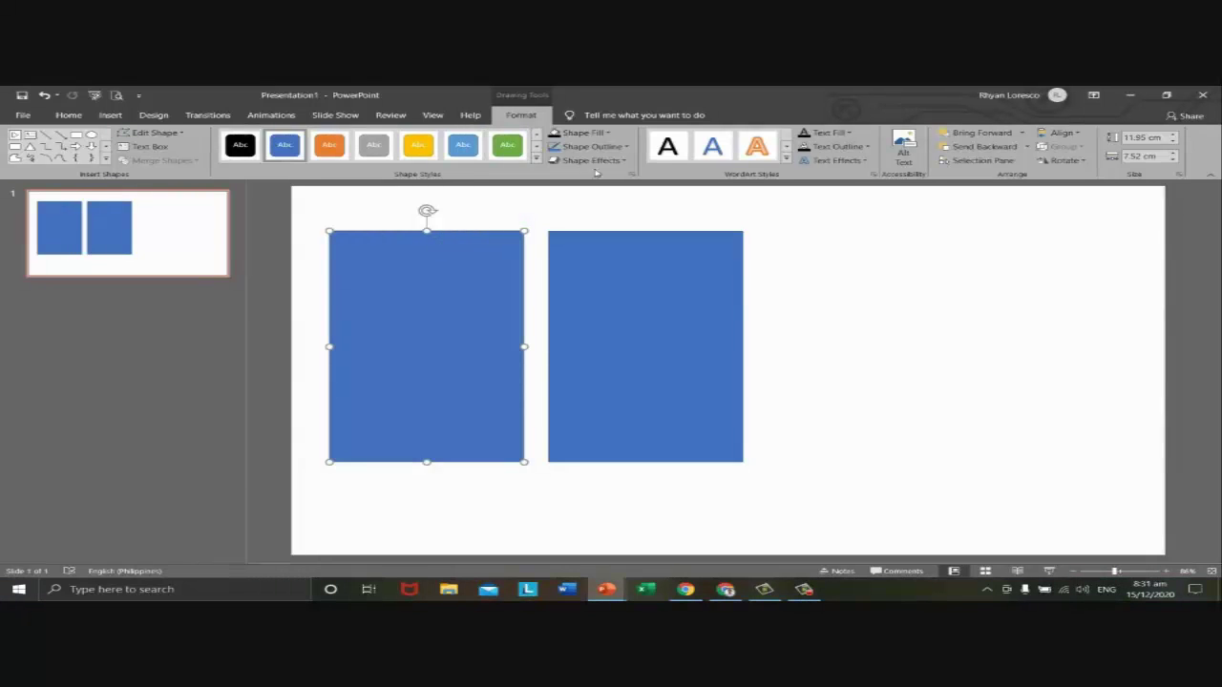
pyautogui.click(605, 140)
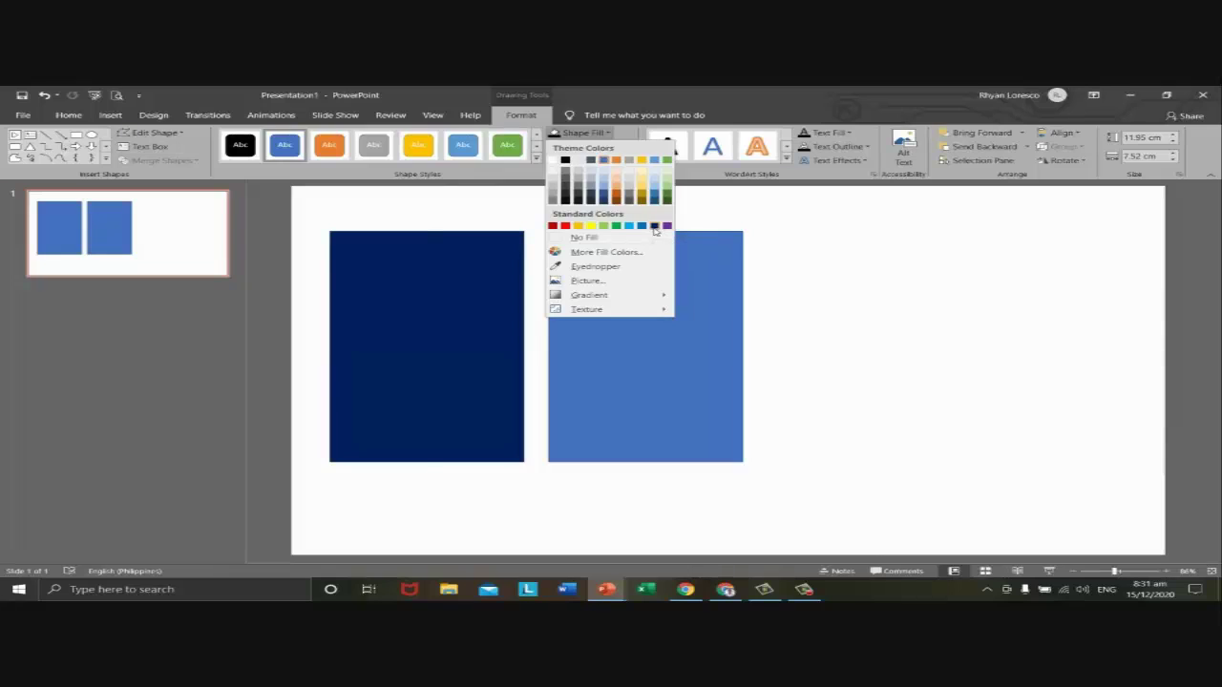
pyautogui.click(655, 226)
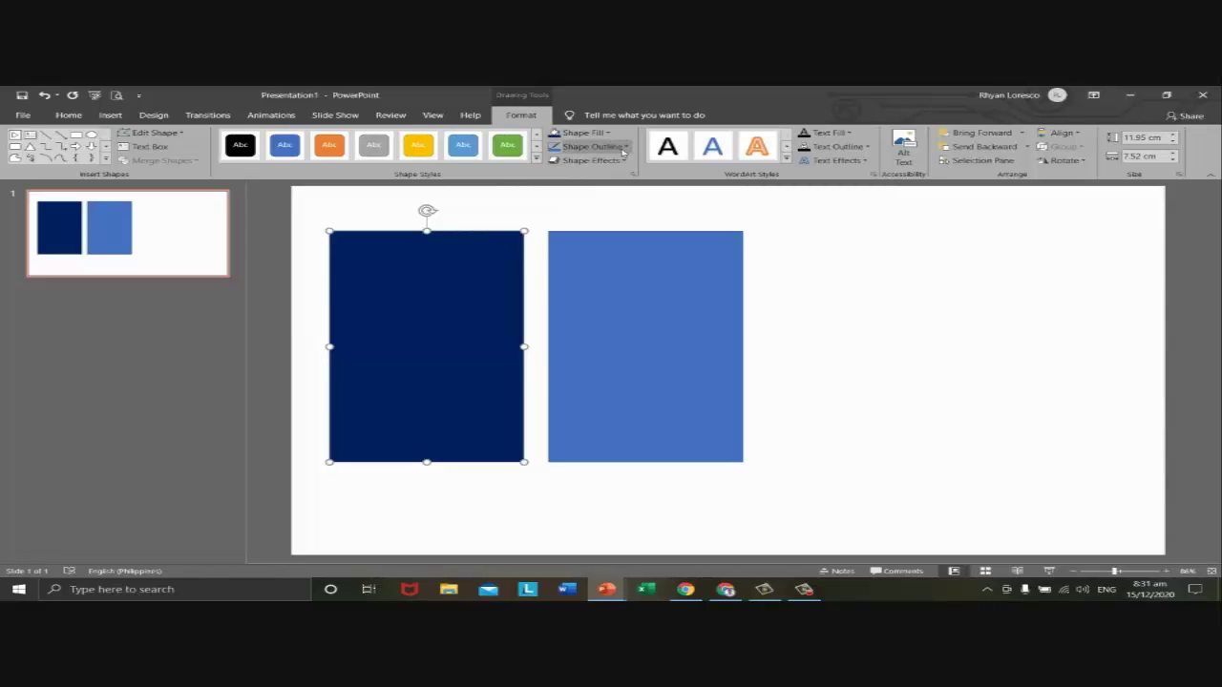
# - Give the dark blue rectangle a black outline and move the lighter blue rectangle farther to the right
pyautogui.click(552, 248)
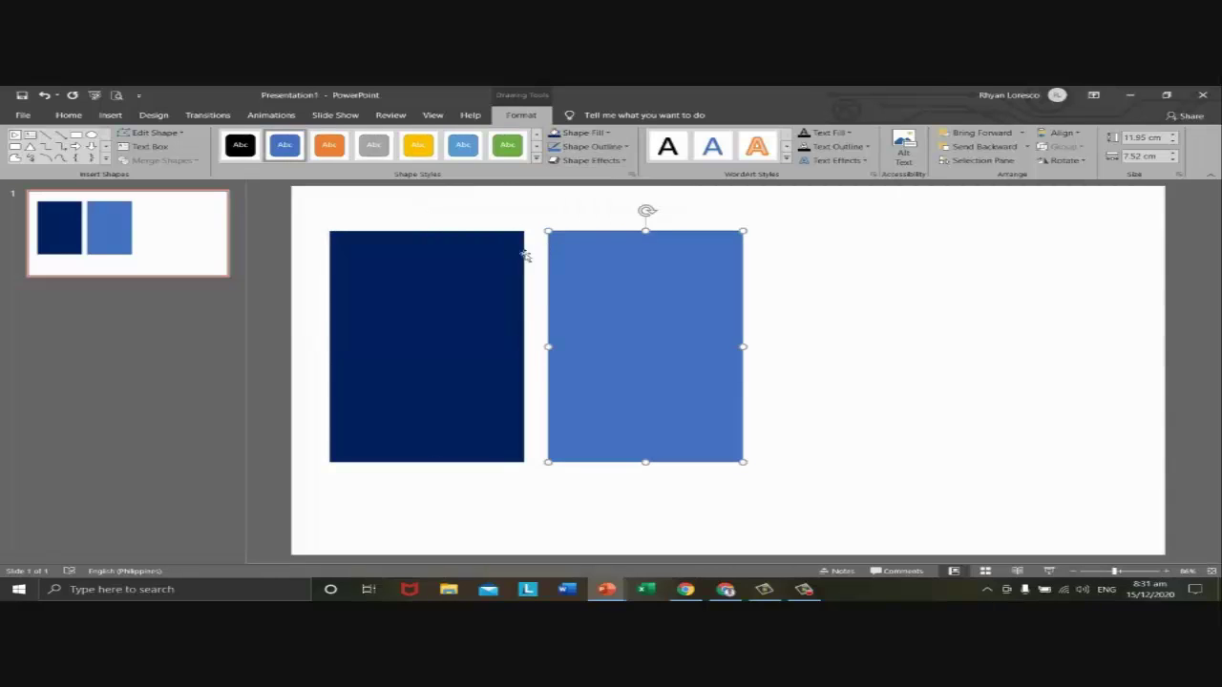
pyautogui.click(509, 265)
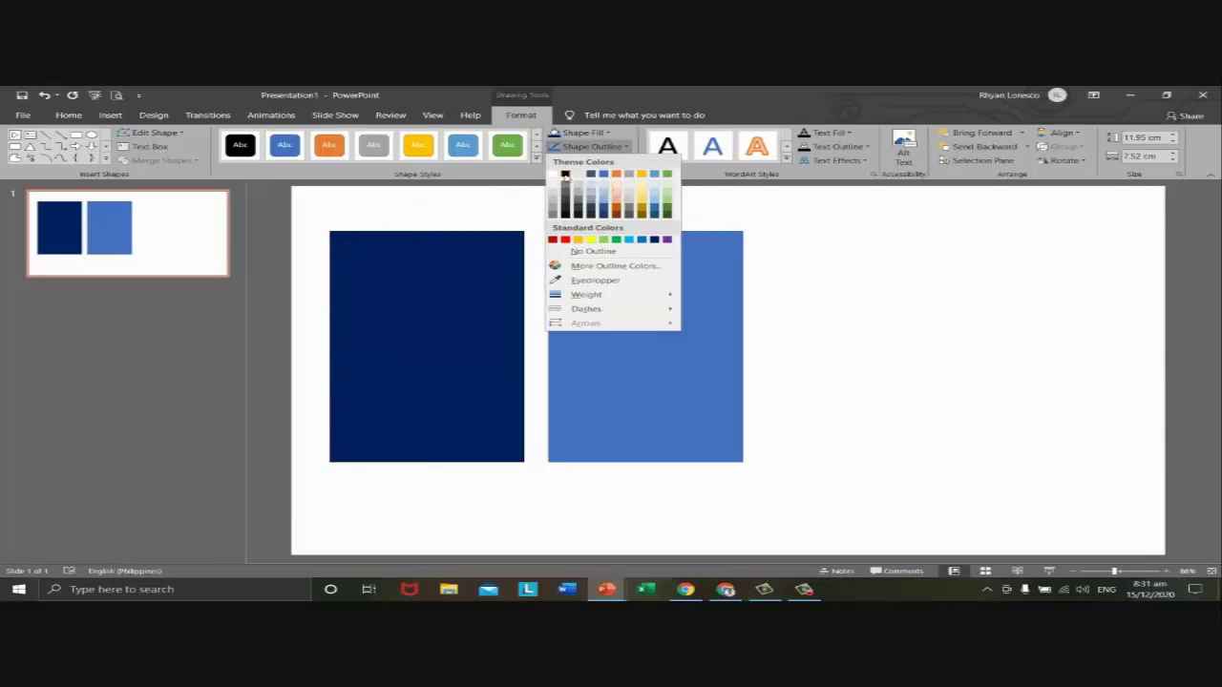
pyautogui.click(564, 174)
pyautogui.moveTo(590, 243); pyautogui.dragTo(784, 293)
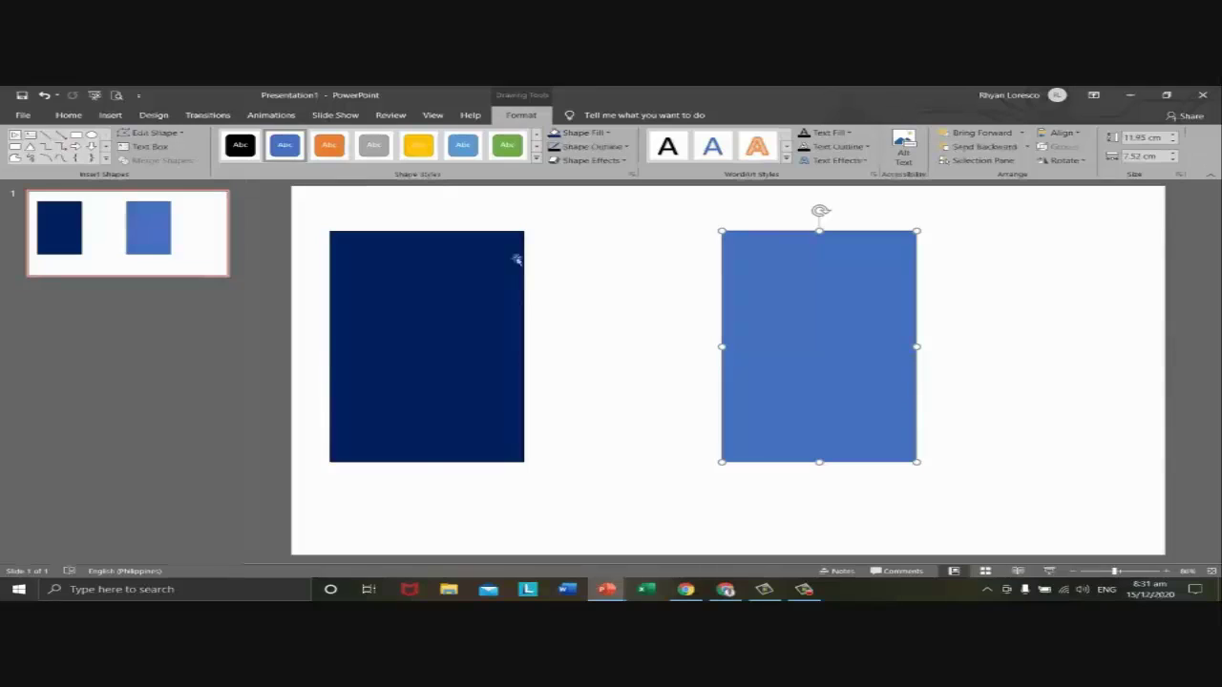
# - Increase the outline weight of the dark blue rectangle to a thick line
pyautogui.click(522, 256)
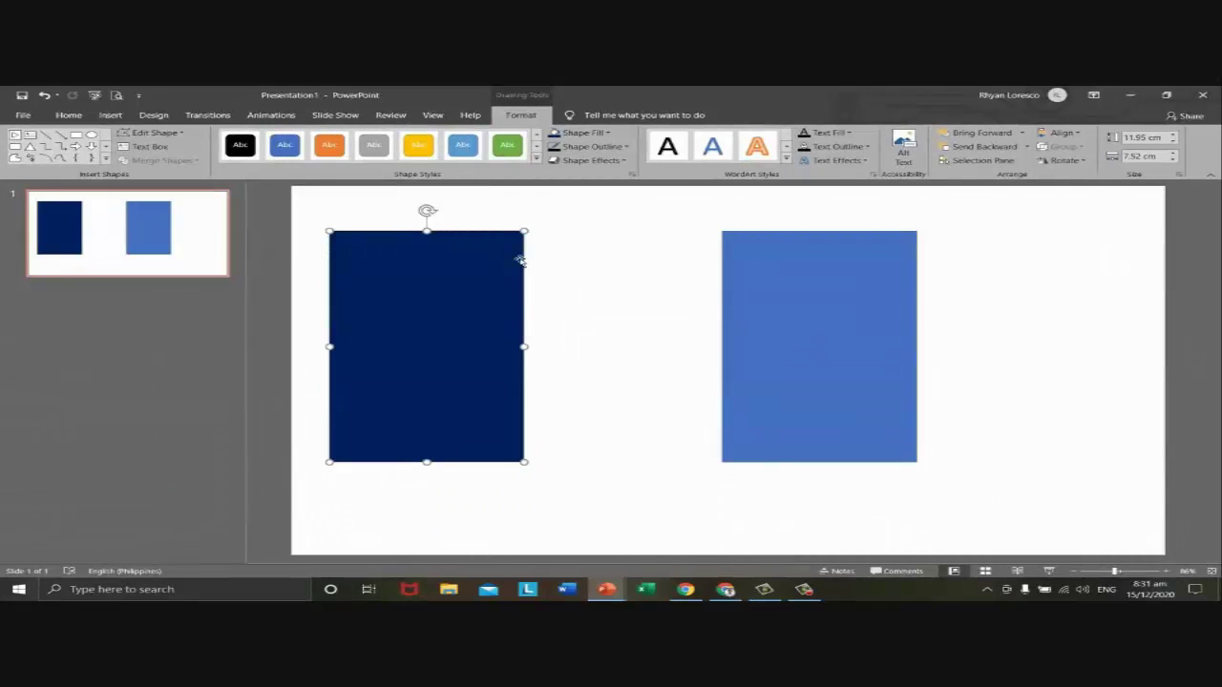
pyautogui.click(627, 151)
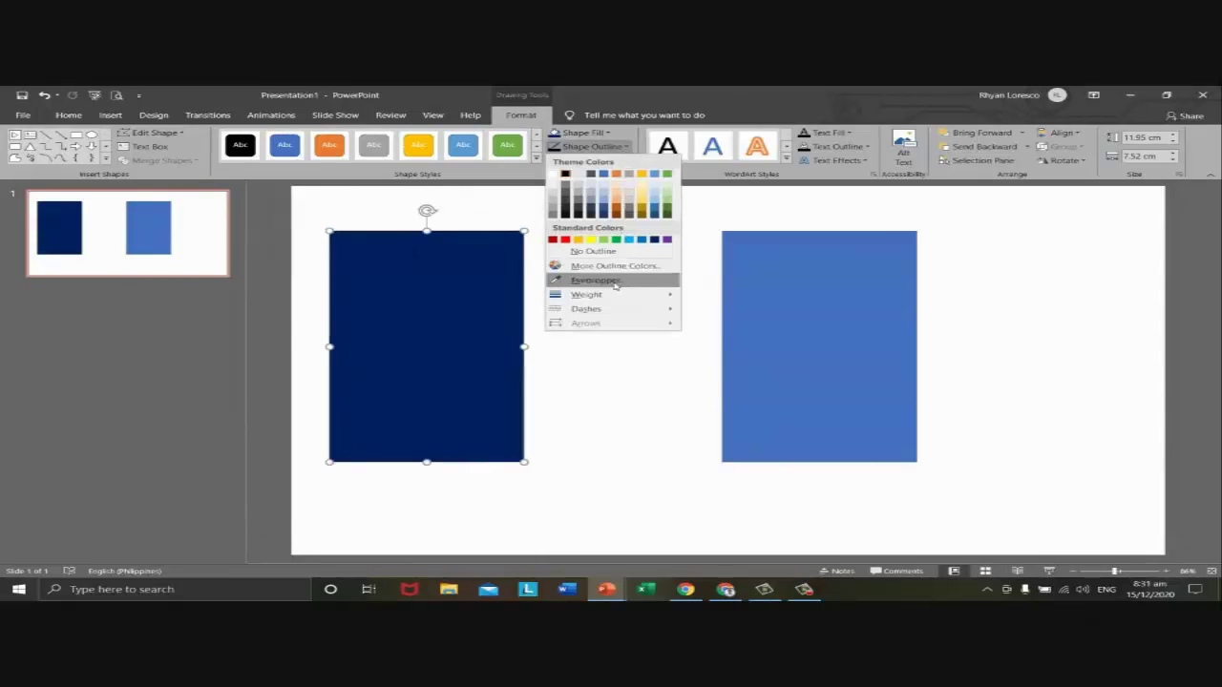
pyautogui.moveTo(613, 298)
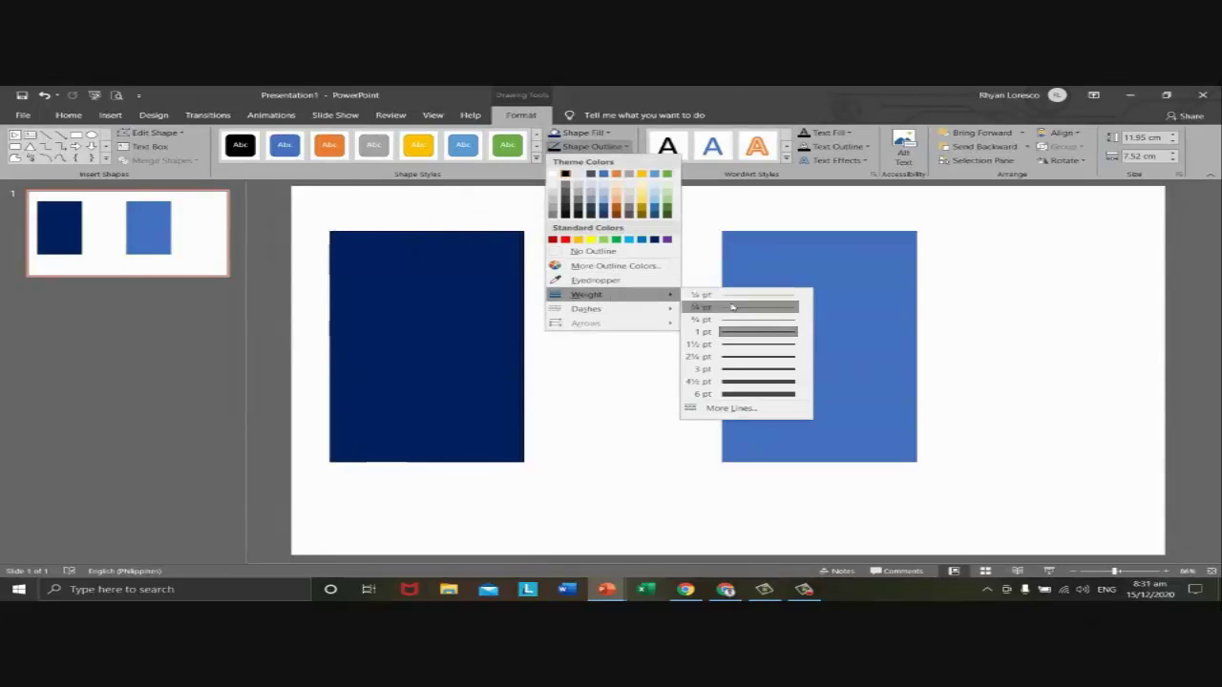
pyautogui.click(735, 356)
pyautogui.click(645, 388)
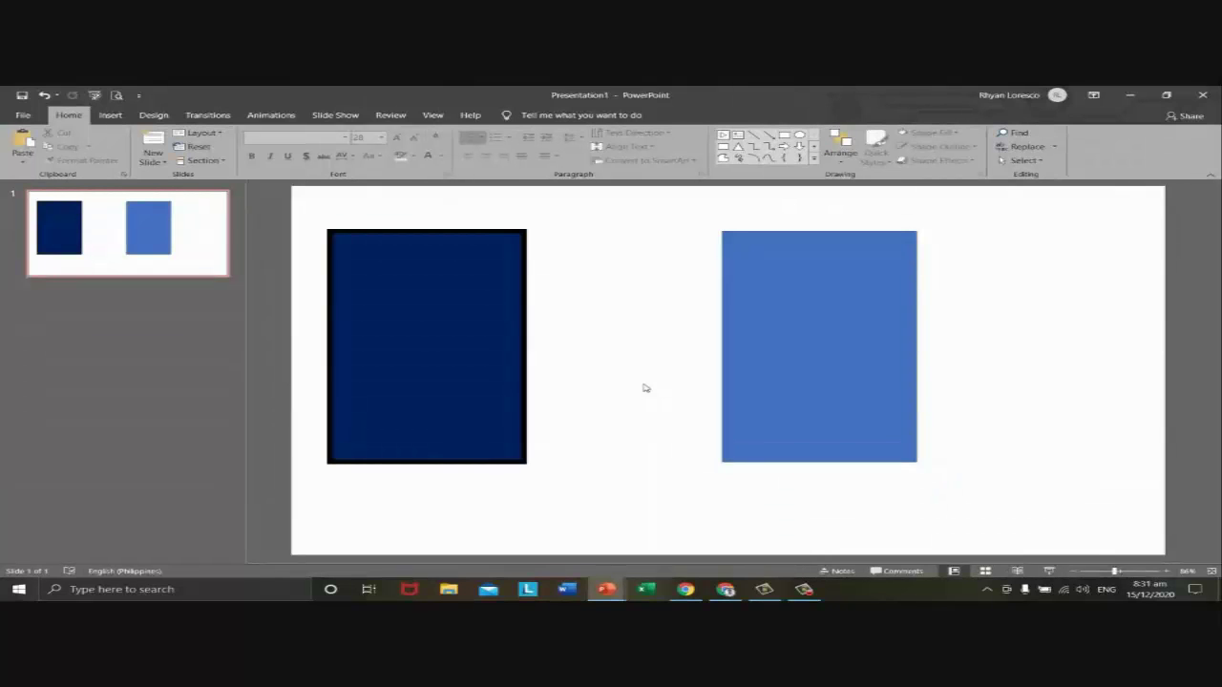
# - Move the lighter blue rectangle closer to the outlined dark blue one and leave it selected
pyautogui.click(423, 324)
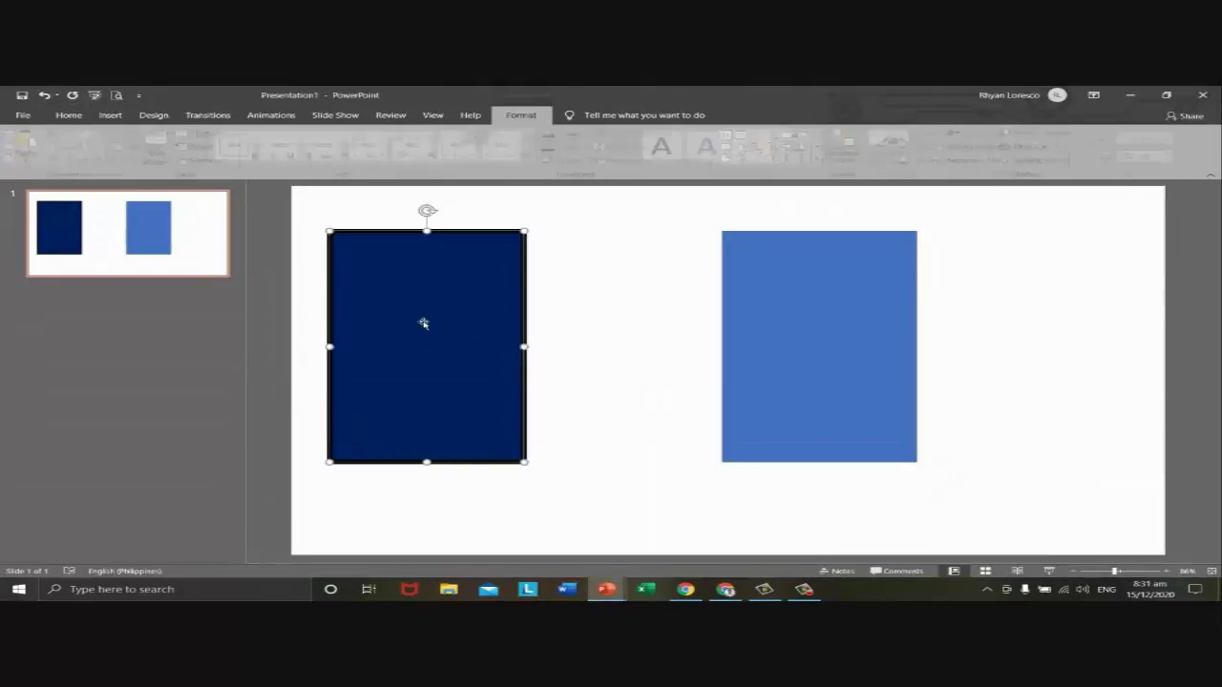
pyautogui.moveTo(846, 309); pyautogui.dragTo(715, 308)
pyautogui.click(539, 317)
pyautogui.click(541, 316)
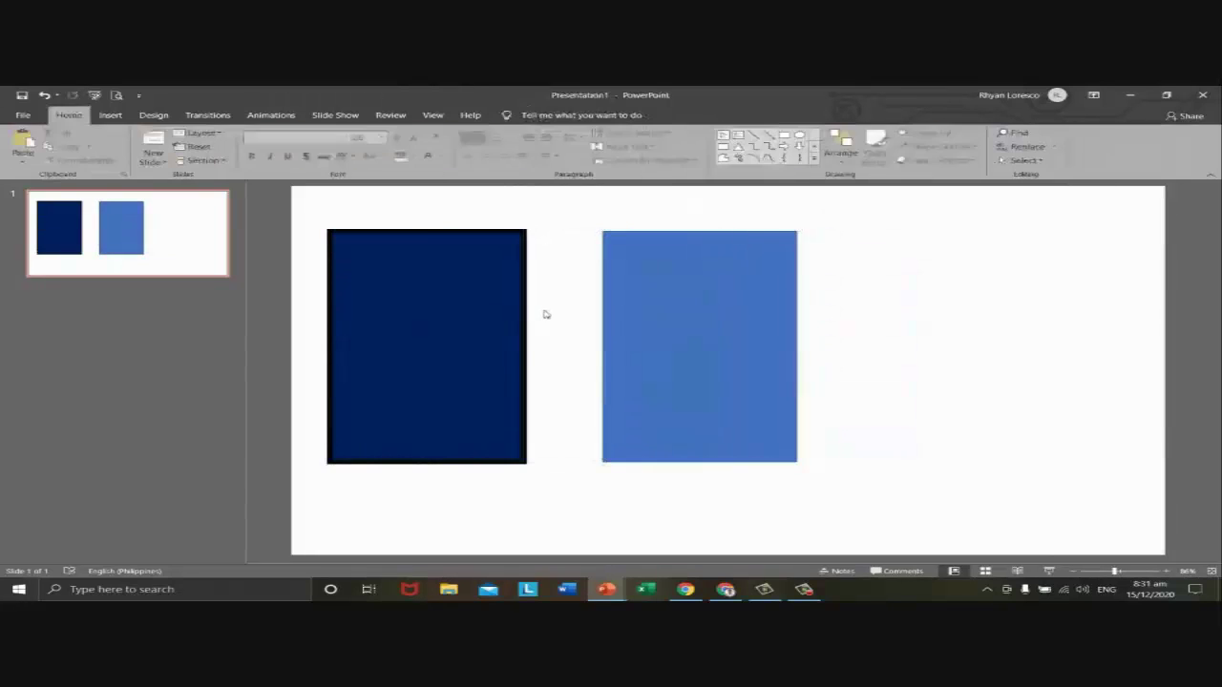
pyautogui.click(505, 311)
pyautogui.click(666, 311)
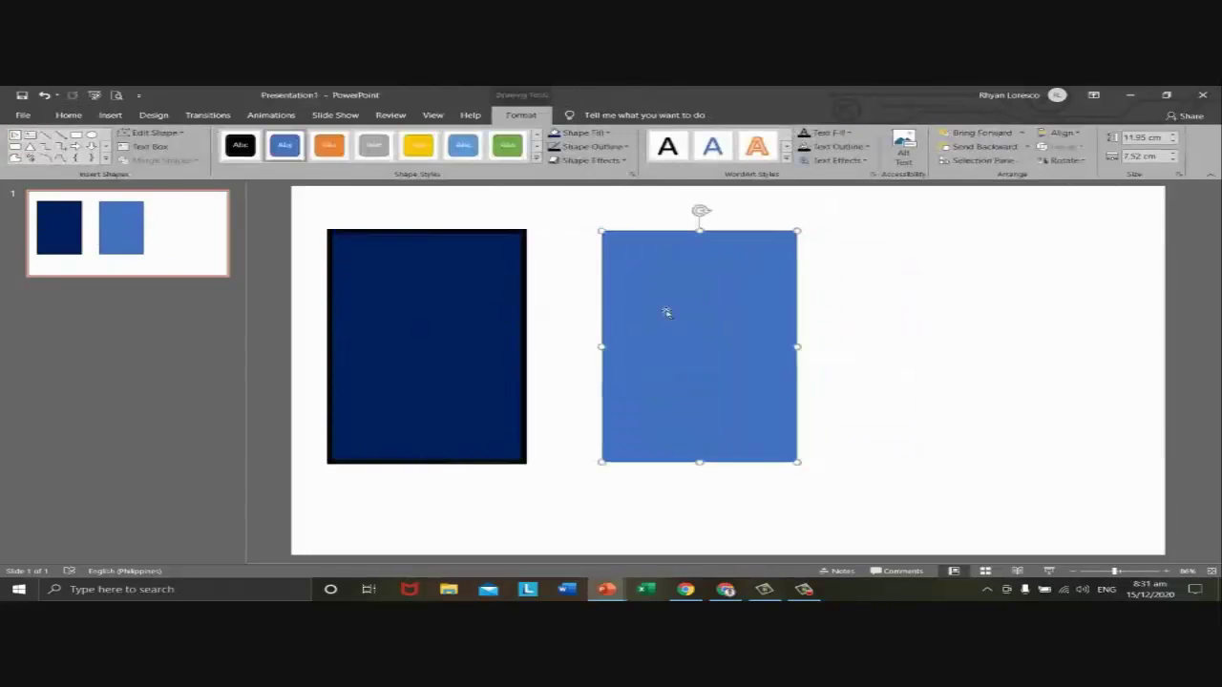
pyautogui.click(464, 296)
pyautogui.click(759, 298)
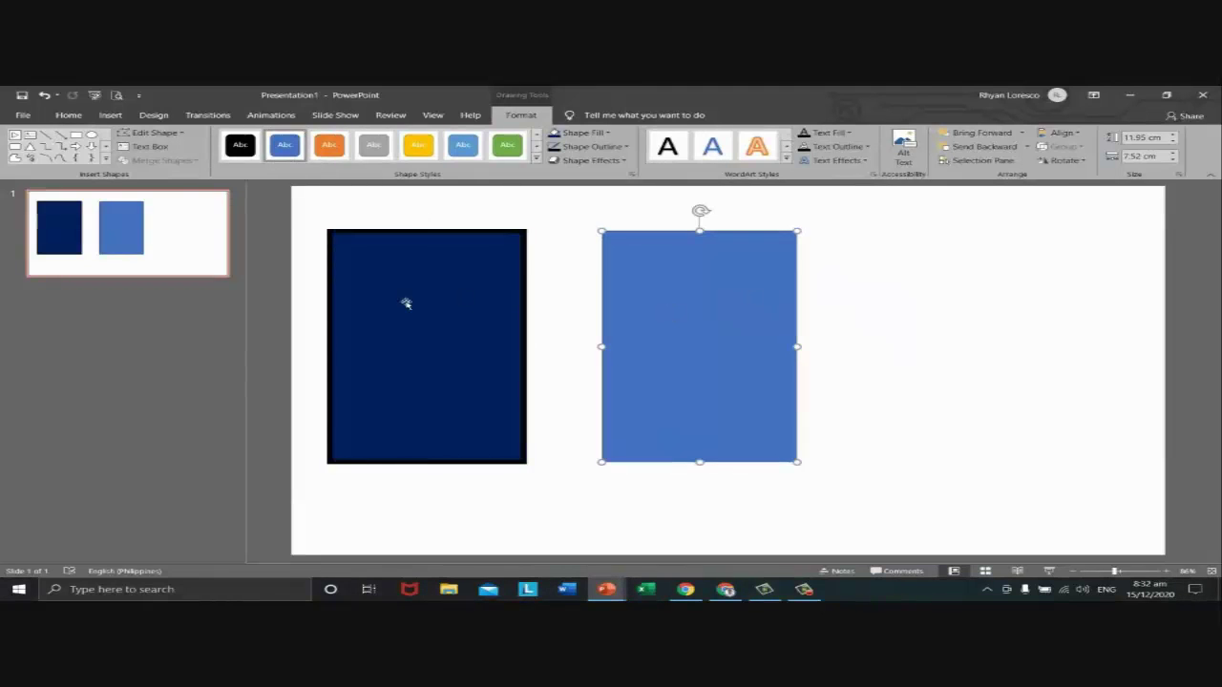
pyautogui.click(493, 308)
pyautogui.click(619, 314)
pyautogui.click(437, 301)
pyautogui.click(717, 315)
pyautogui.click(516, 311)
pyautogui.click(695, 309)
pyautogui.click(530, 281)
pyautogui.click(506, 276)
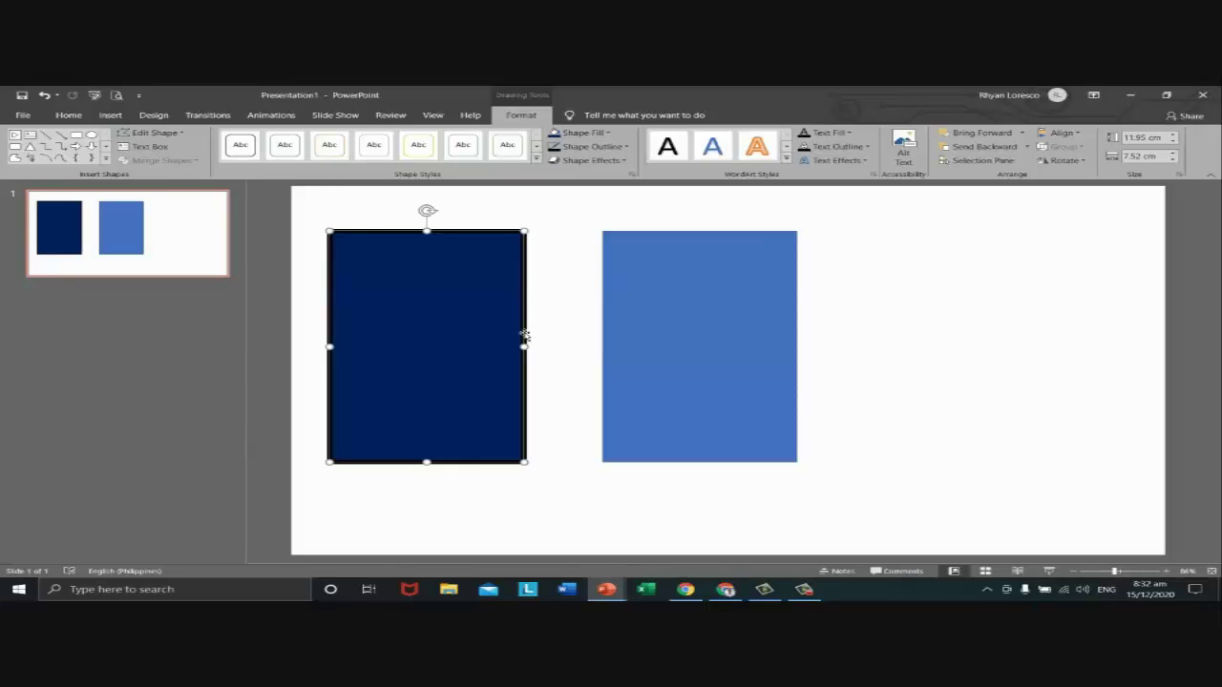
# - Delete the lighter blue rectangle from the slide
pyautogui.click(679, 321)
pyautogui.press('Delete')
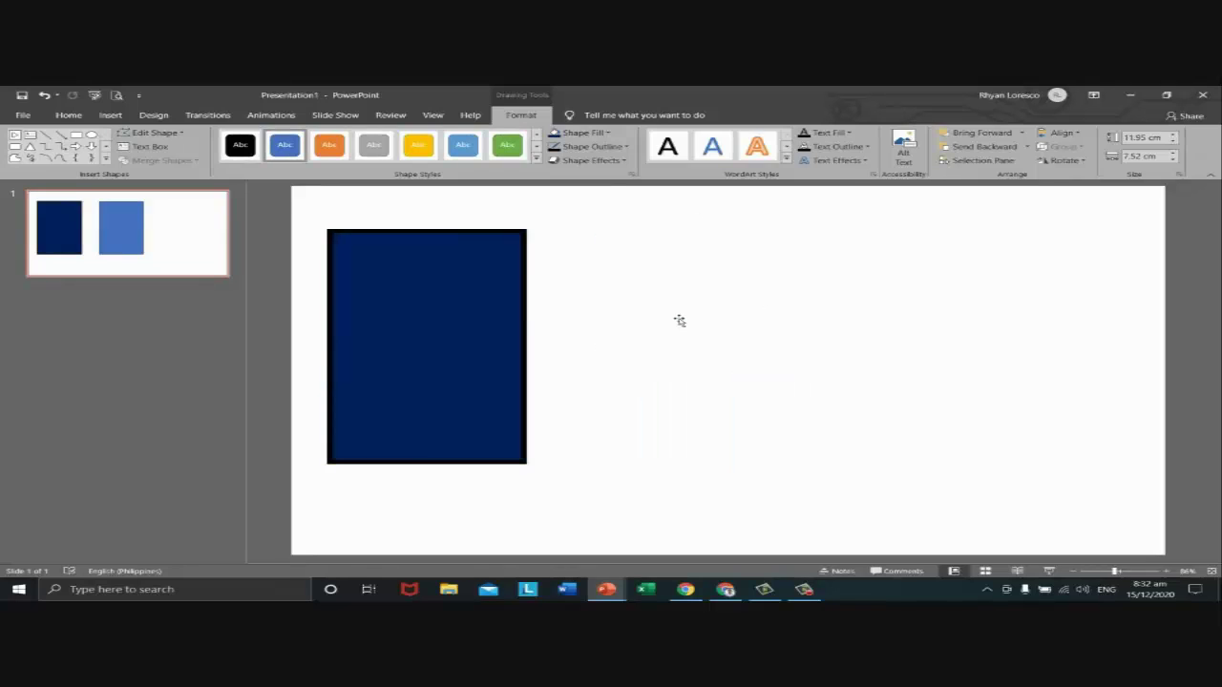
# - Widen the dark blue rectangle to about 9.47 cm
pyautogui.click(476, 338)
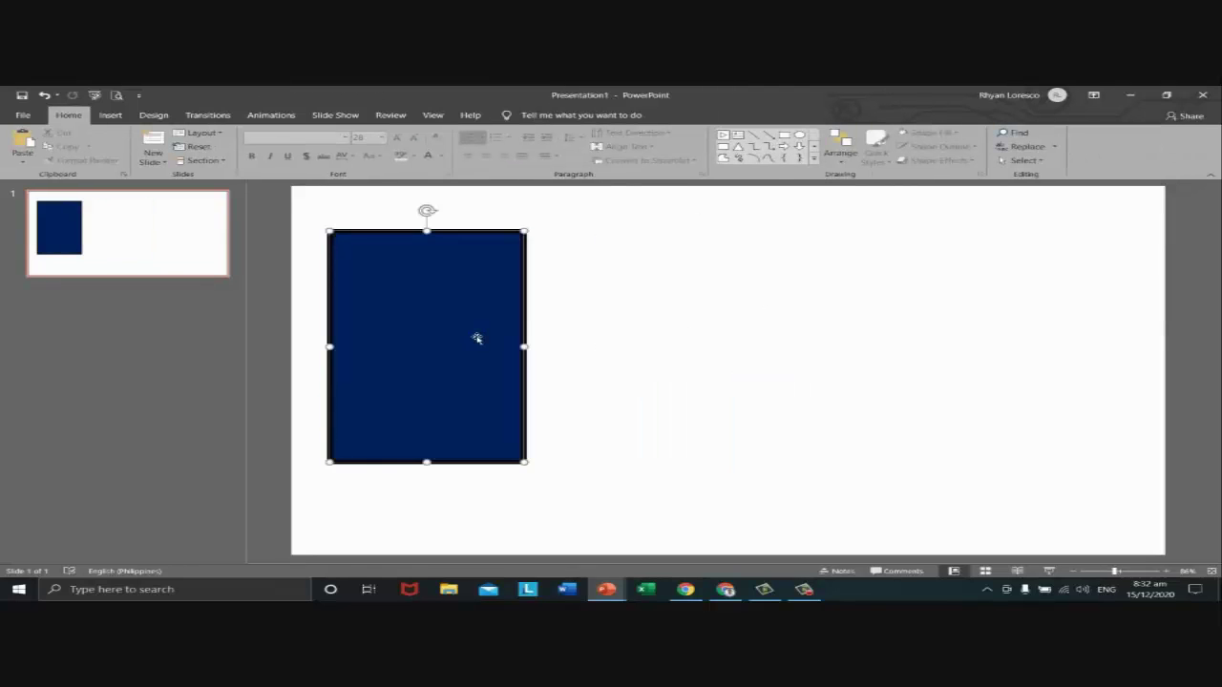
pyautogui.moveTo(524, 347); pyautogui.dragTo(574, 343)
pyautogui.click(614, 349)
pyautogui.click(540, 346)
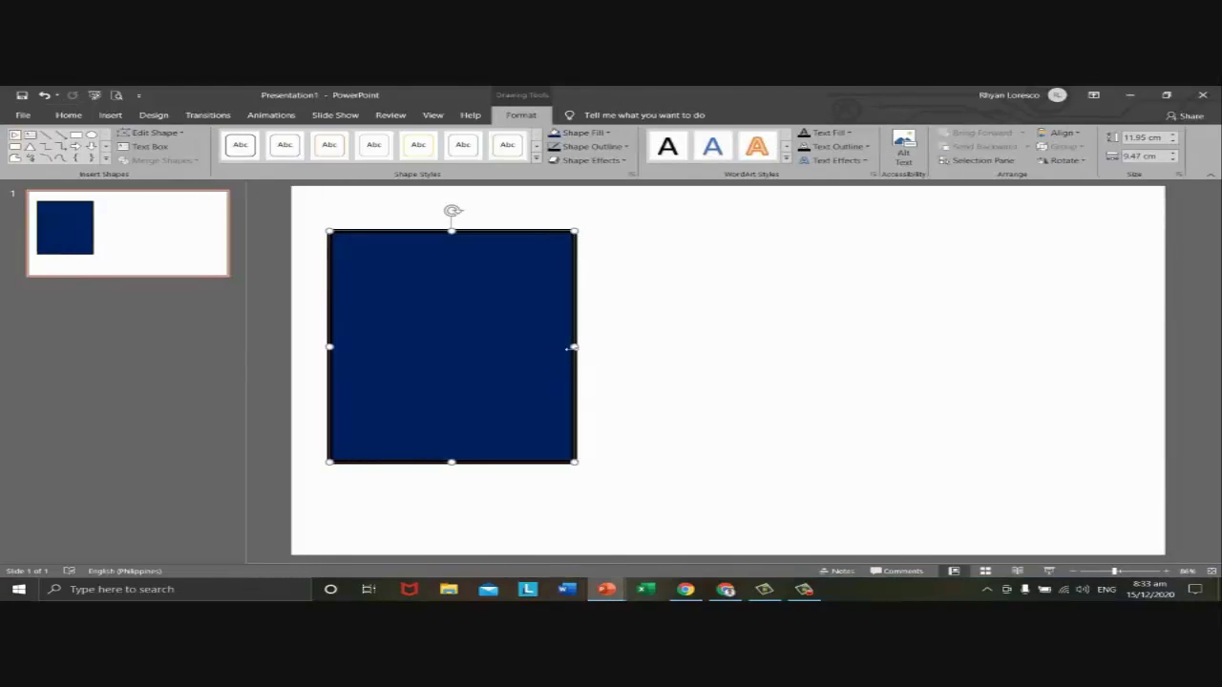
# - Turn the dark blue rectangle into a strip about 0.59 cm wide and 19.05 cm high along the slide's left edge
pyautogui.moveTo(574, 346); pyautogui.dragTo(305, 295)
pyautogui.click(519, 357)
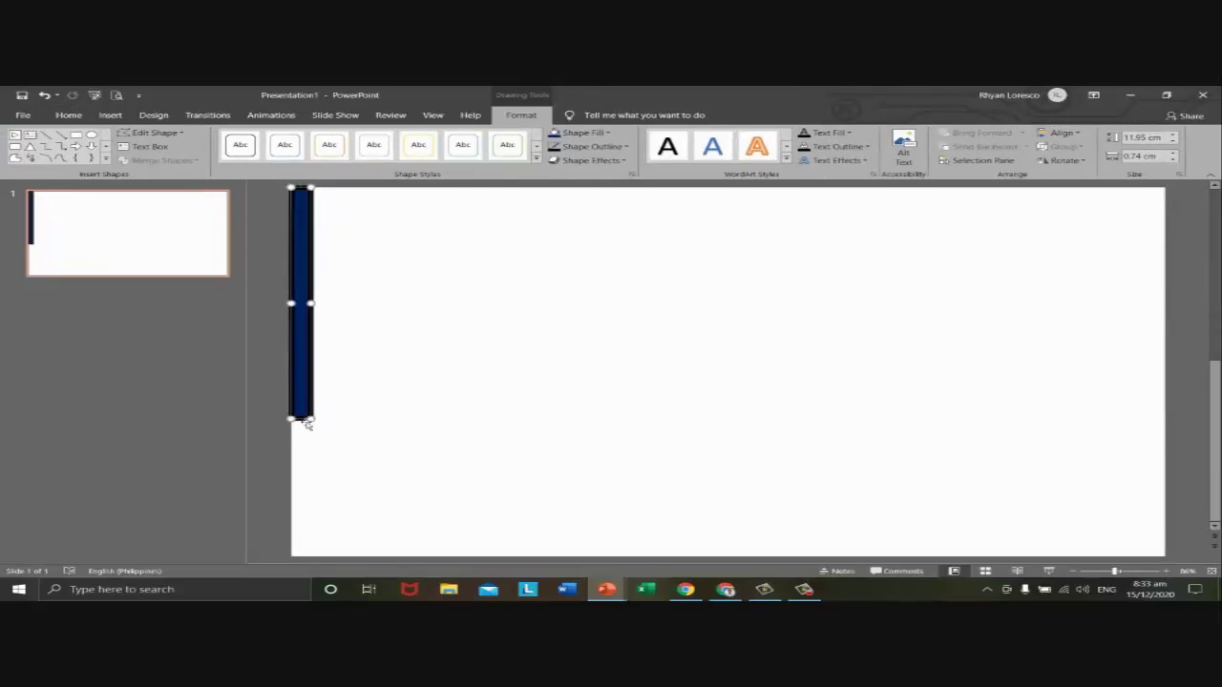
pyautogui.moveTo(305, 420); pyautogui.dragTo(301, 550)
pyautogui.click(357, 479)
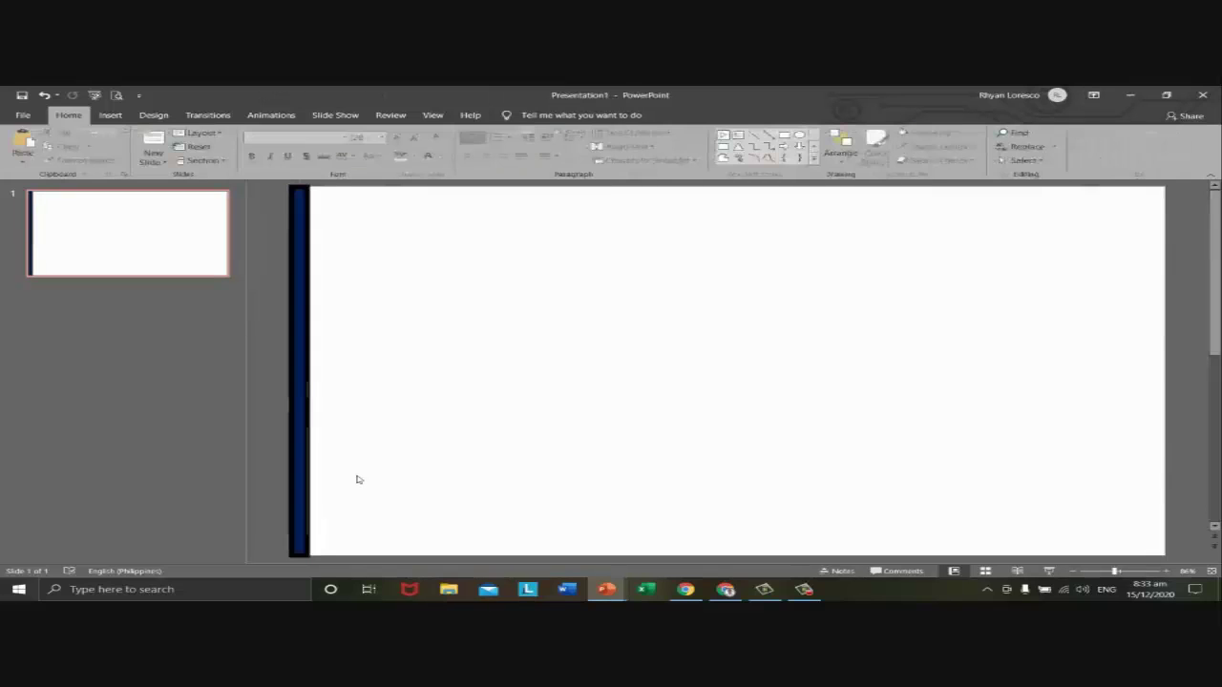
pyautogui.click(310, 349)
pyautogui.click(310, 349)
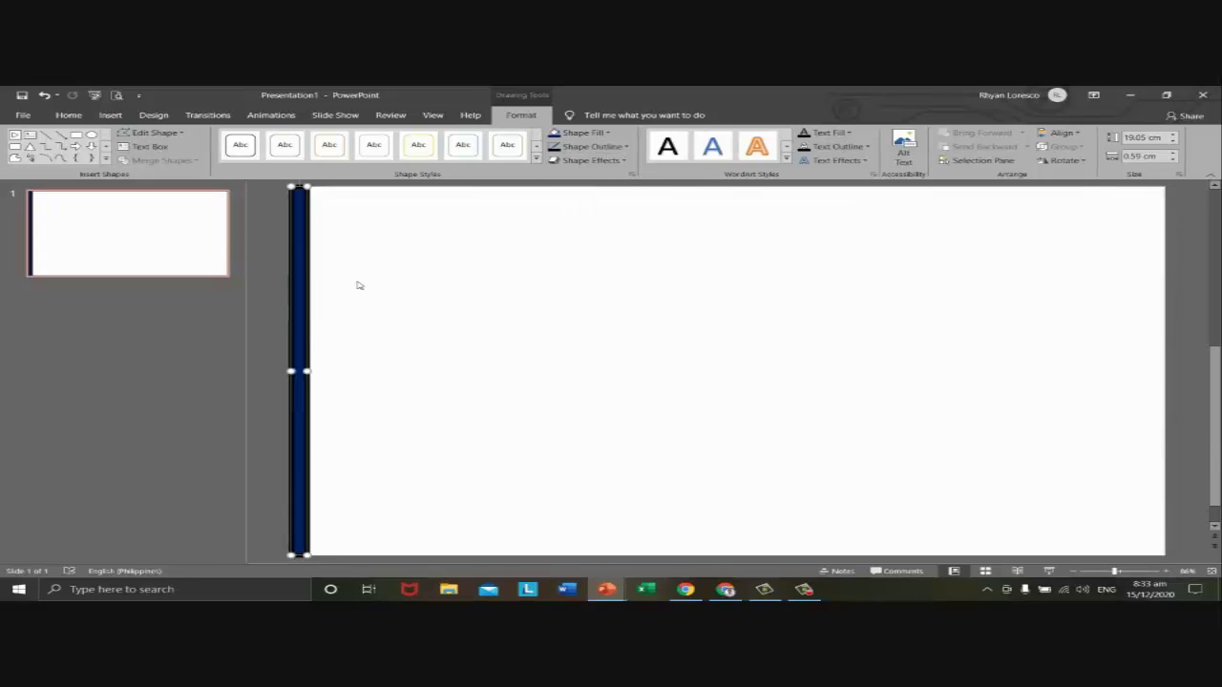
# - Remove the black outline from the dark blue strip
pyautogui.click(311, 294)
pyautogui.click(294, 298)
pyautogui.click(628, 147)
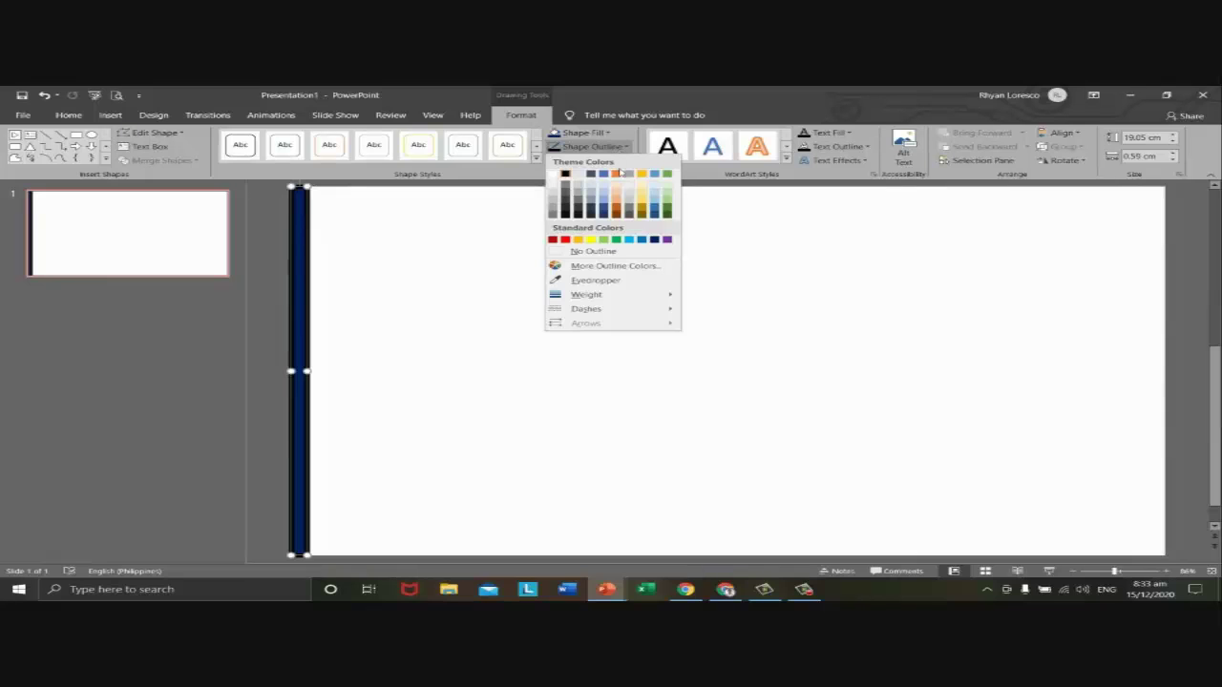
pyautogui.moveTo(618, 297)
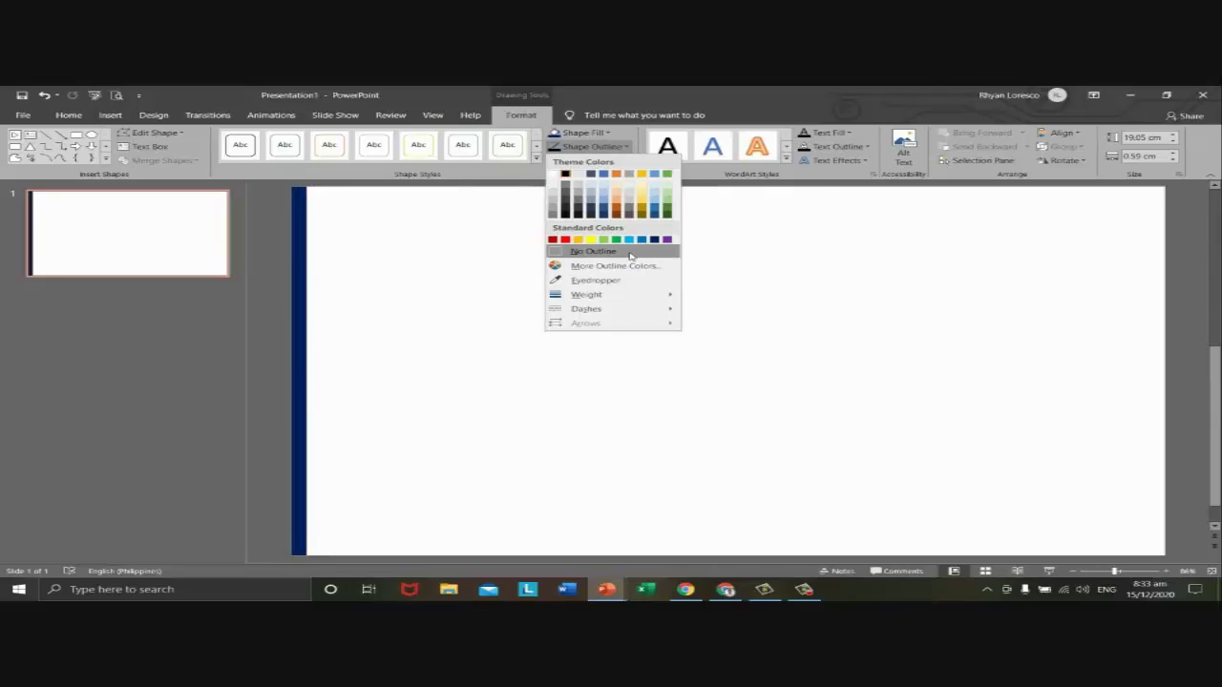
pyautogui.click(630, 254)
pyautogui.click(558, 334)
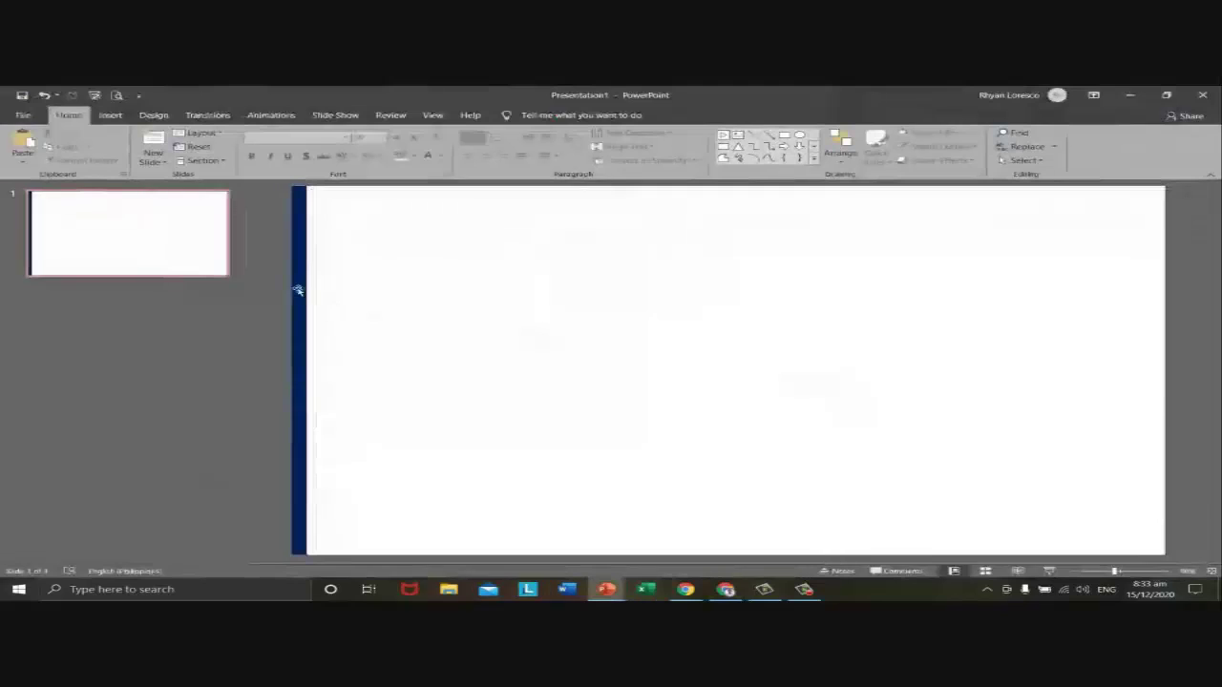
pyautogui.click(305, 315)
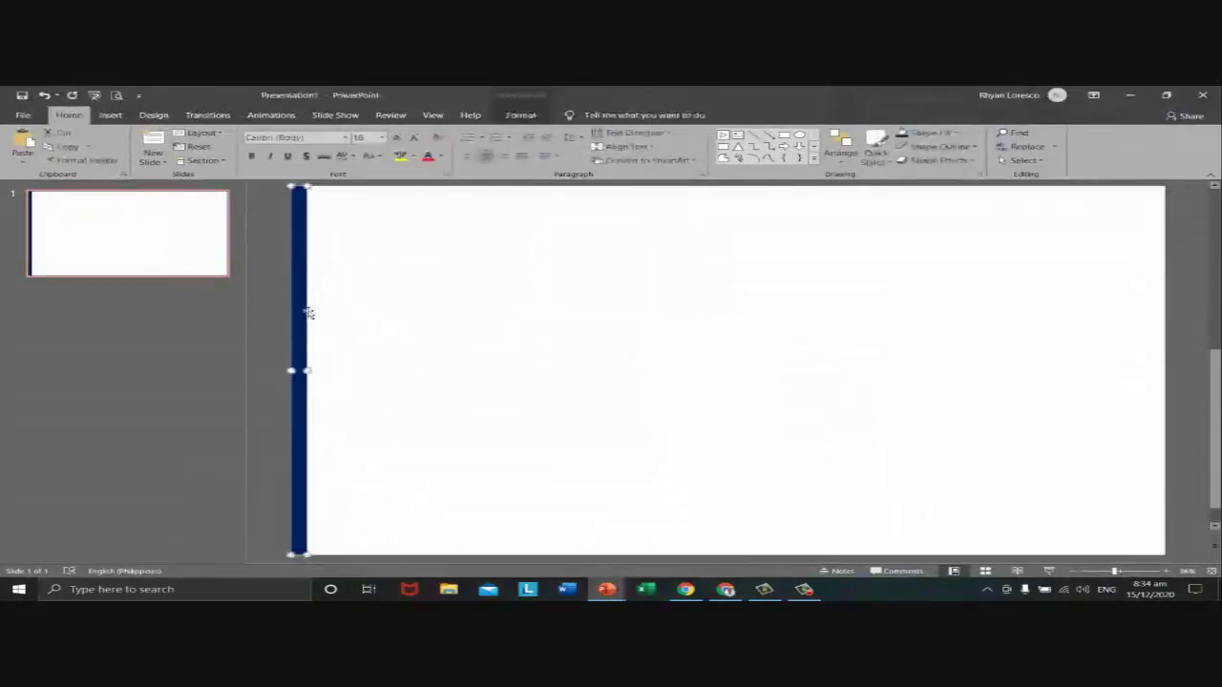
pyautogui.click(343, 349)
pyautogui.click(302, 271)
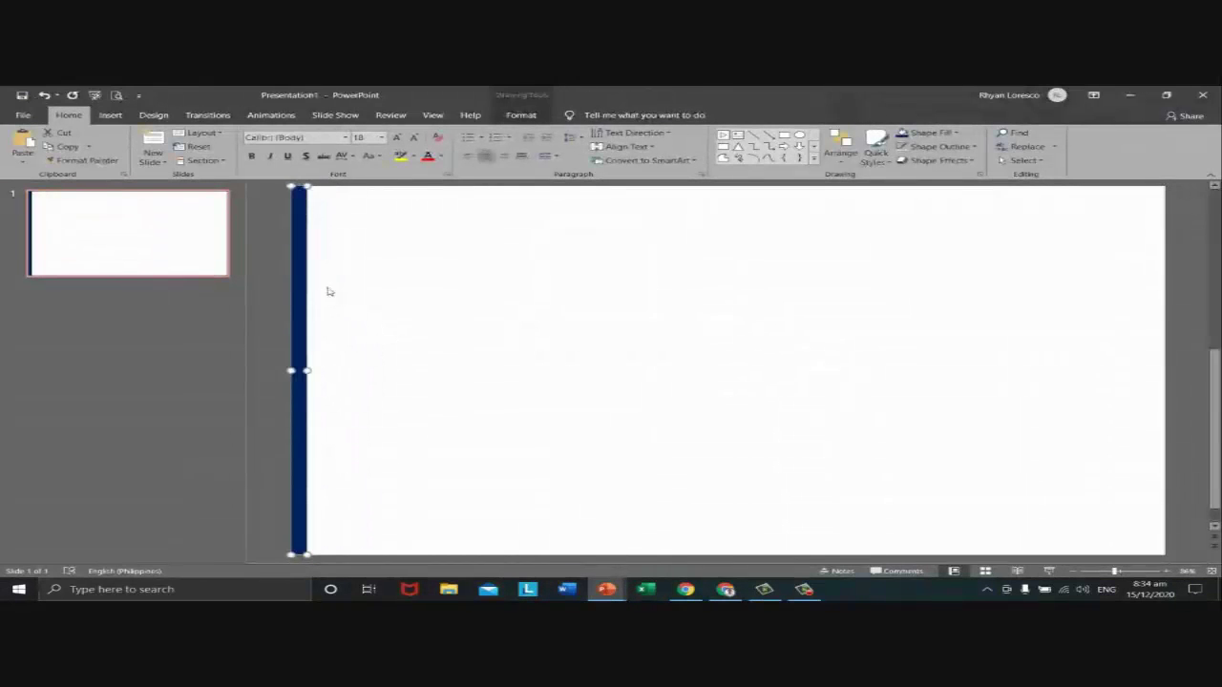
pyautogui.click(355, 299)
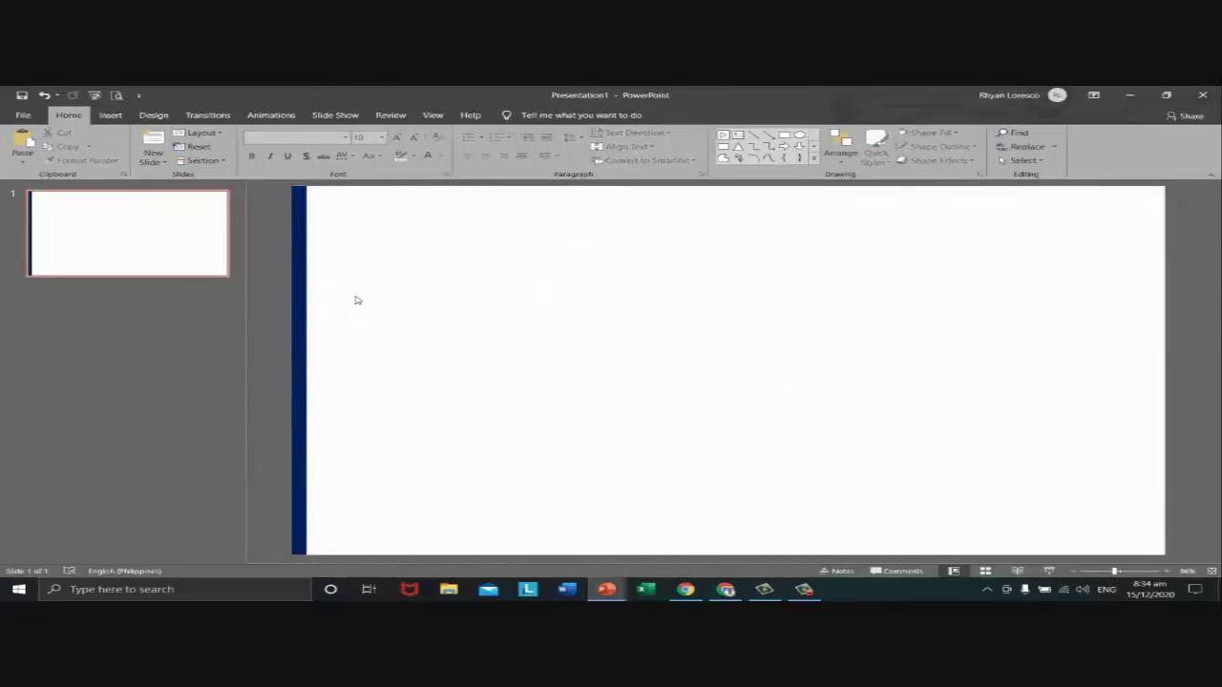
# - Draw a snip single corner rectangle about 6.34 cm high and 9.69 cm wide near the slide's upper left, beside the strip
pyautogui.click(110, 116)
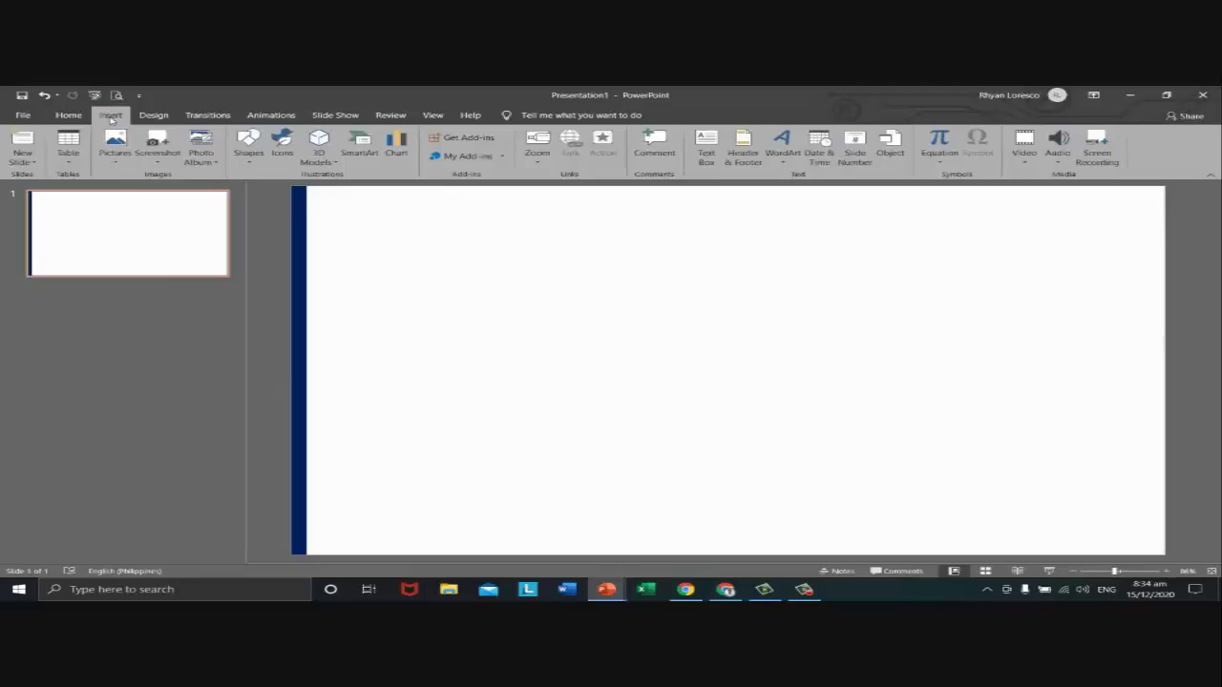
pyautogui.click(250, 157)
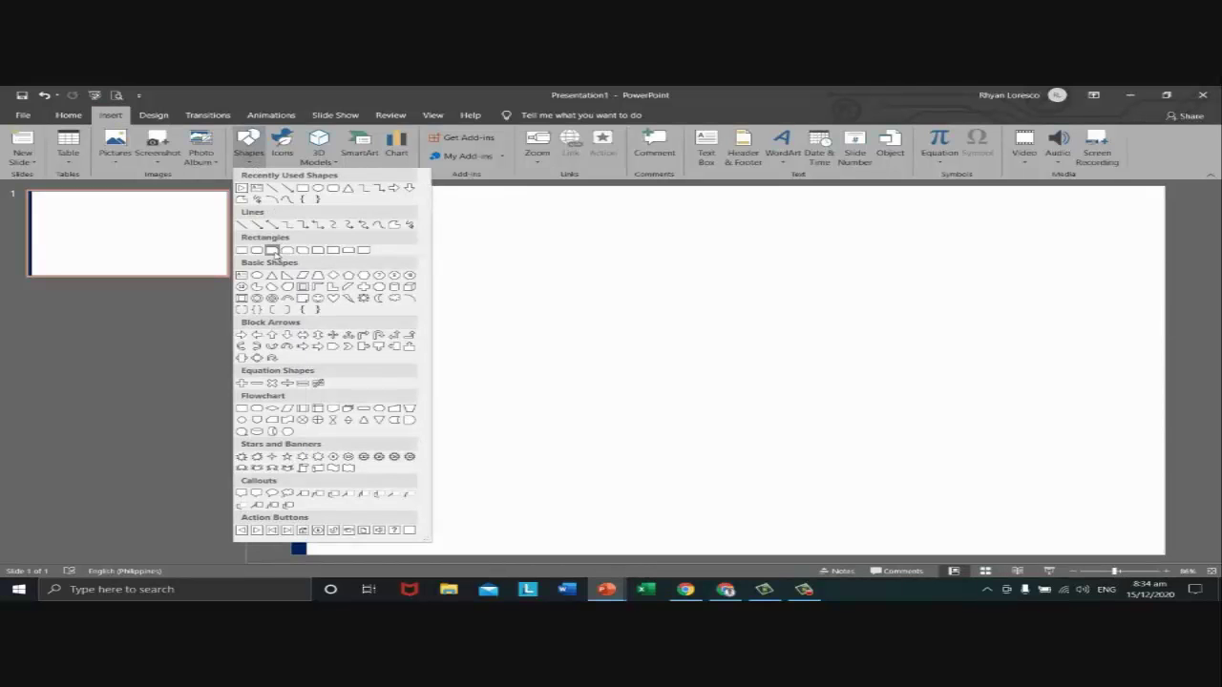
pyautogui.click(271, 250)
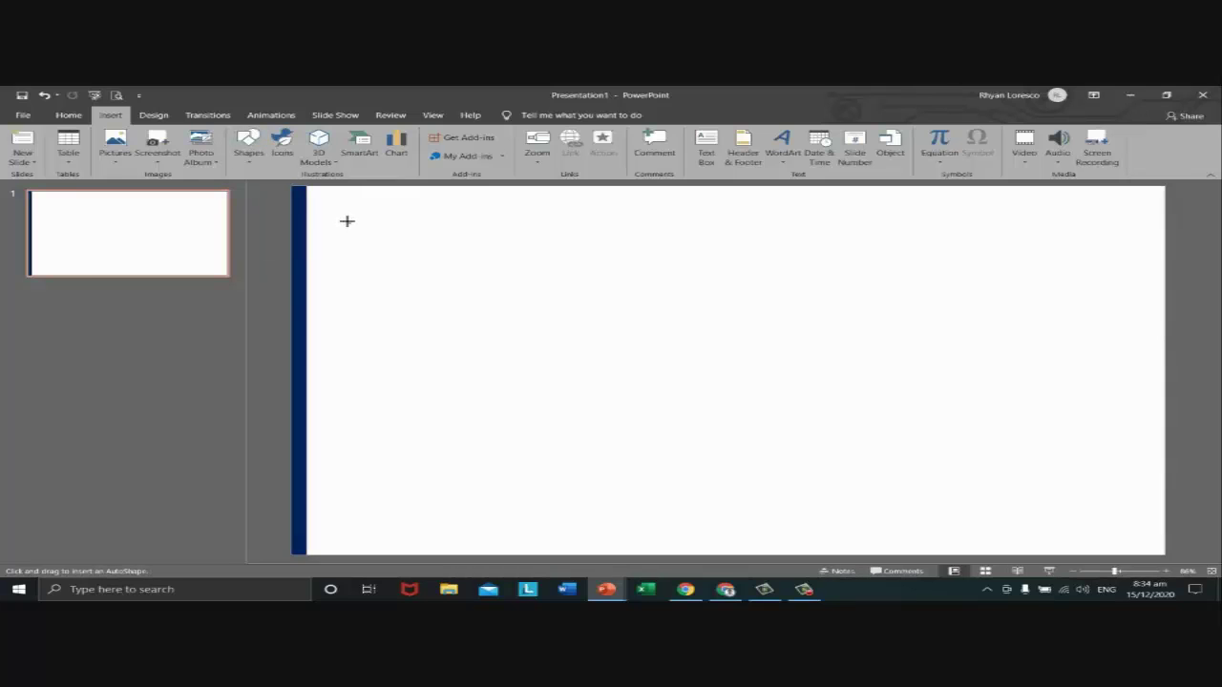
pyautogui.moveTo(346, 220); pyautogui.dragTo(598, 344)
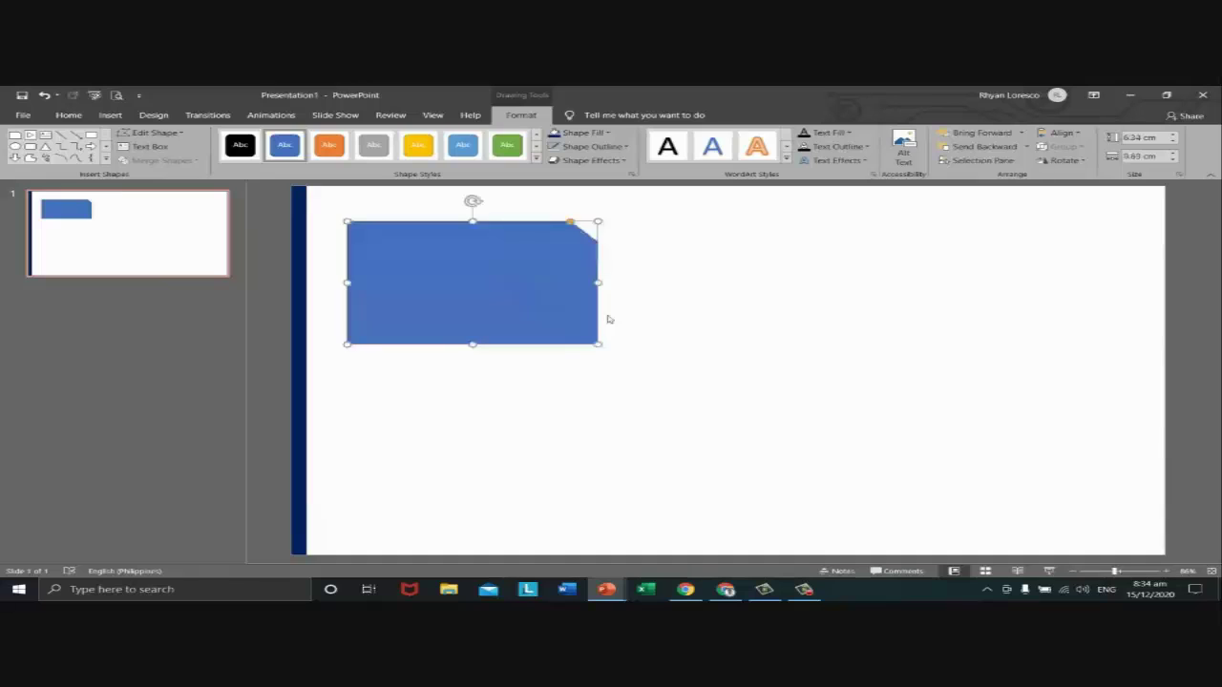
pyautogui.click(619, 237)
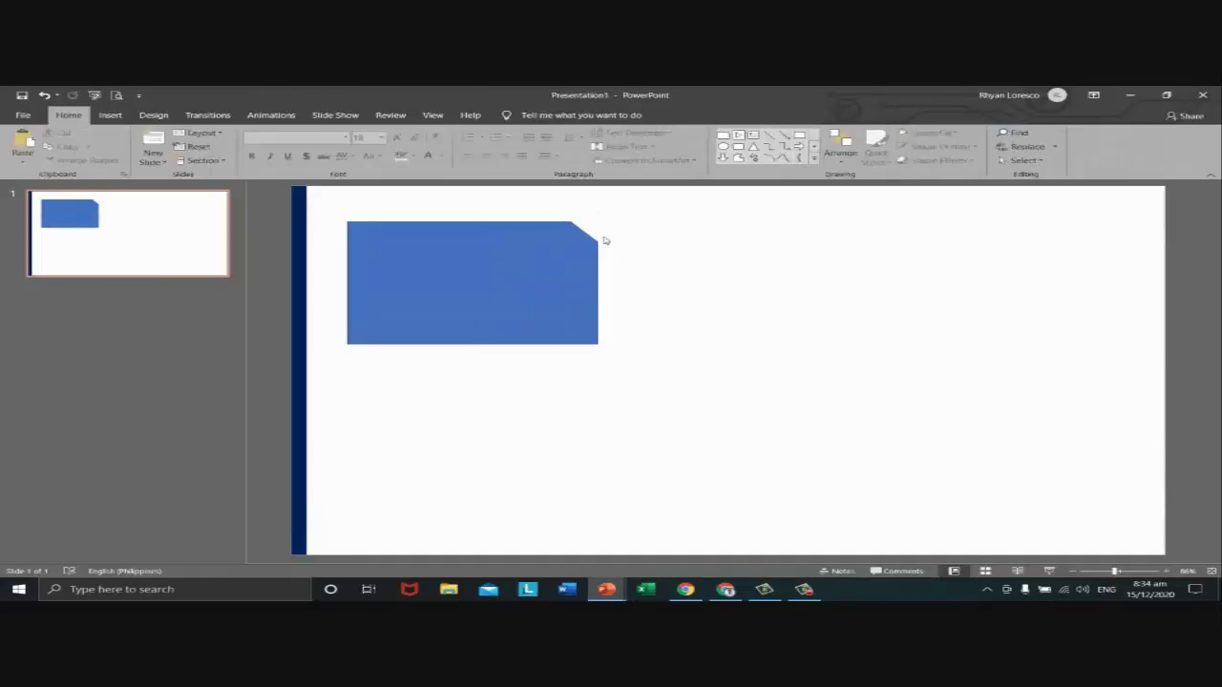
# - Lower the top edge of the snipped rectangle slightly, to a height of about 5.97 cm
pyautogui.click(589, 237)
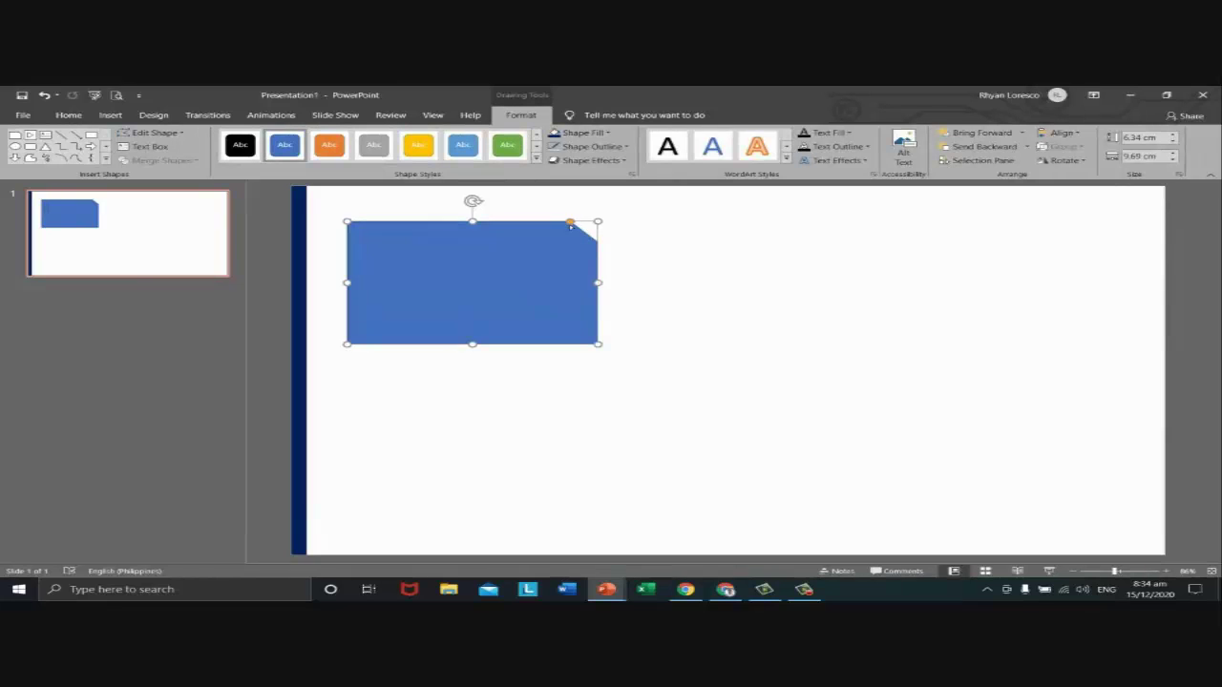
pyautogui.moveTo(472, 222)
pyautogui.mouseDown()
pyautogui.moveTo(474, 262)
pyautogui.moveTo(472, 228)
pyautogui.mouseUp()
pyautogui.click(637, 257)
# - Enlarge the diagonal cut at the snipped rectangle's upper-right corner to a medium size
pyautogui.click(548, 254)
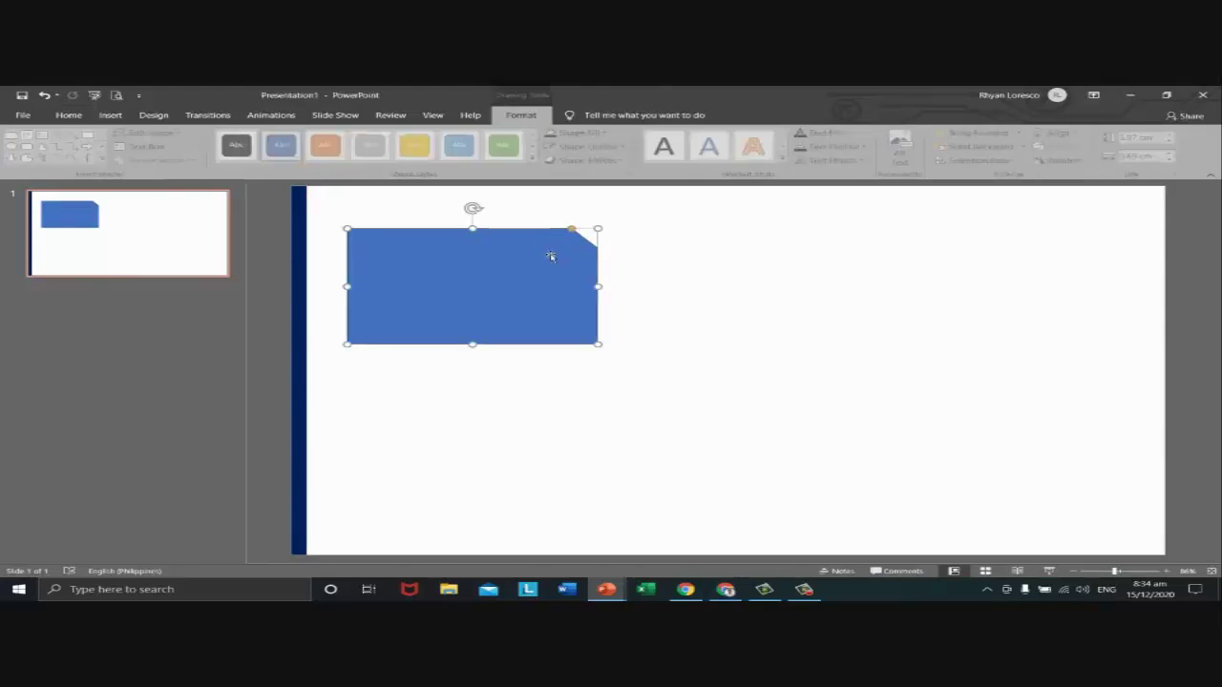
pyautogui.moveTo(570, 230); pyautogui.dragTo(572, 231)
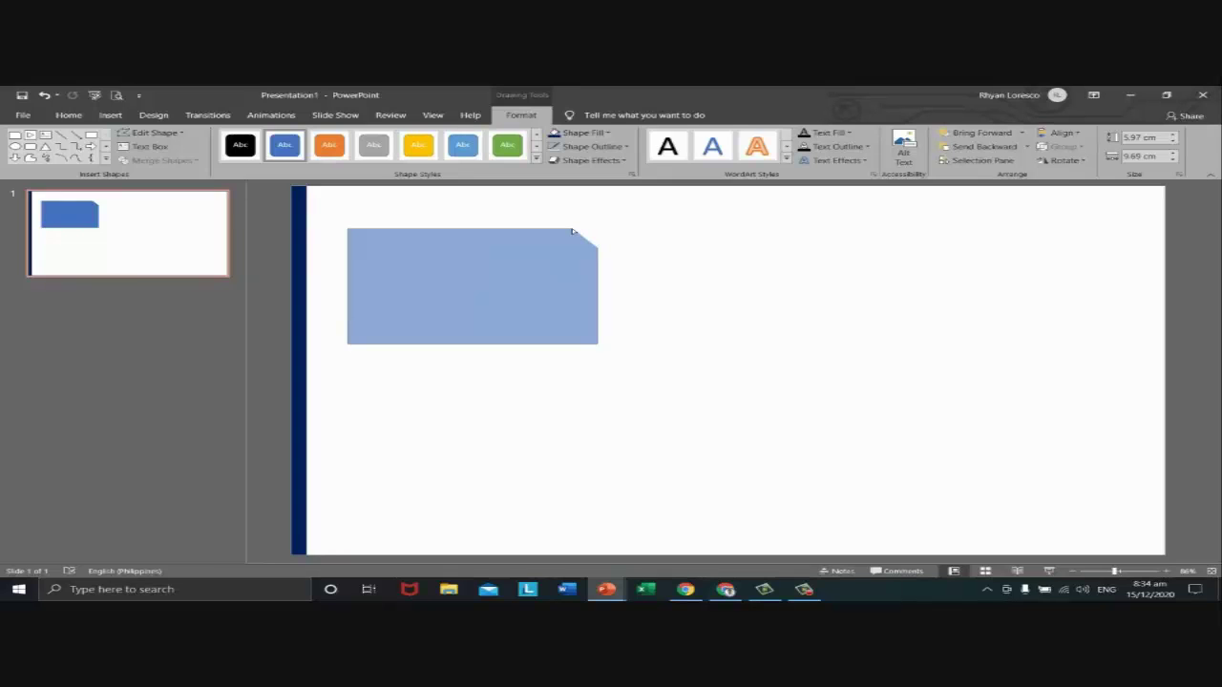
pyautogui.moveTo(572, 231); pyautogui.dragTo(504, 263)
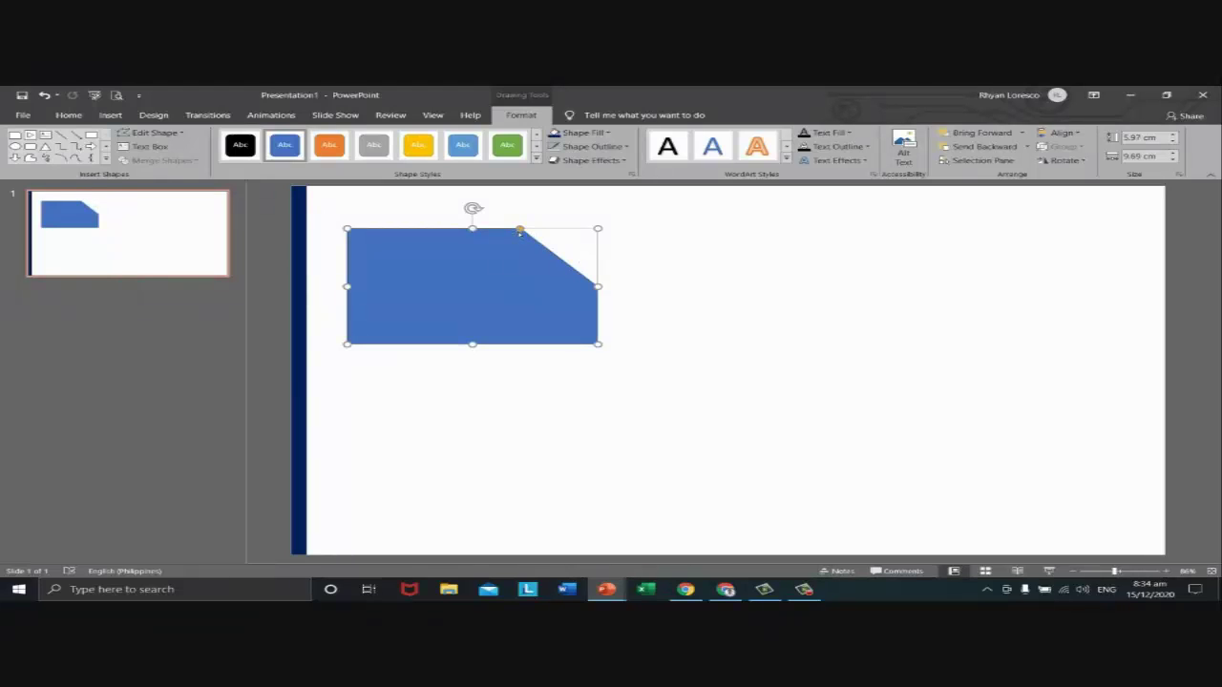
pyautogui.moveTo(520, 231); pyautogui.dragTo(531, 231)
pyautogui.moveTo(555, 225); pyautogui.dragTo(547, 229)
pyautogui.click(643, 270)
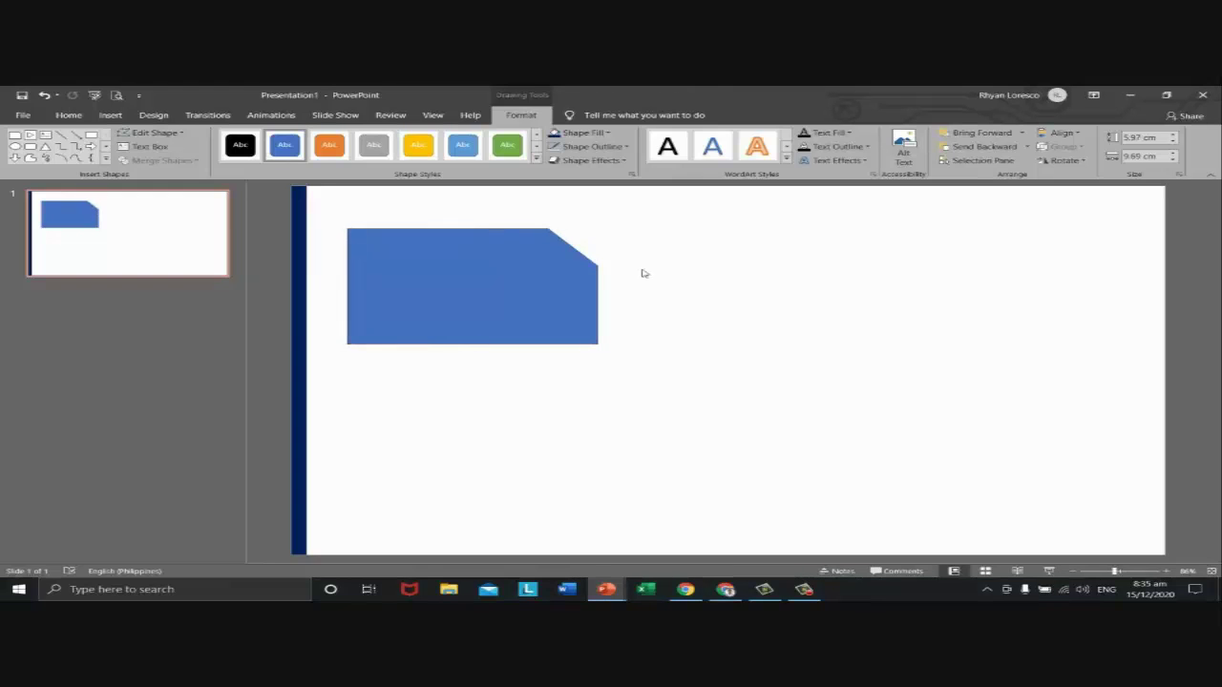
# - Shrink the snipped rectangle to about 1.41 cm high and 5.55 cm wide, and deepen its corner cut
pyautogui.click(559, 279)
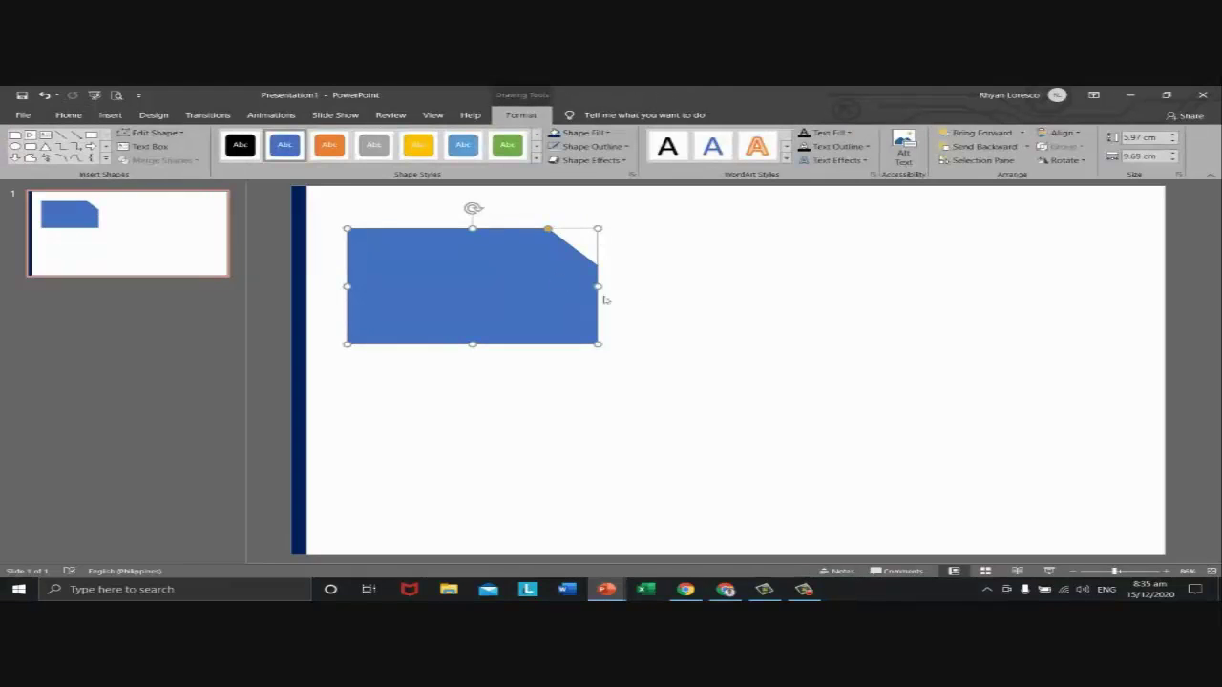
pyautogui.moveTo(467, 346); pyautogui.dragTo(463, 255)
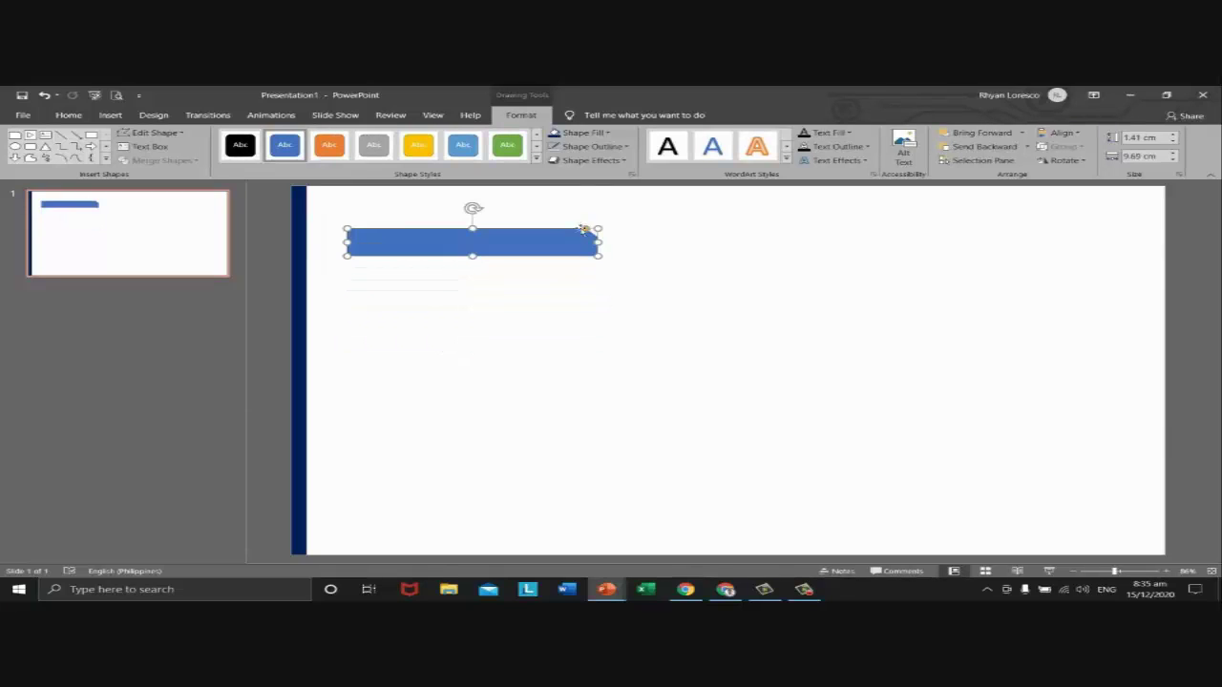
pyautogui.moveTo(585, 230); pyautogui.dragTo(539, 240)
pyautogui.moveTo(347, 242); pyautogui.dragTo(454, 239)
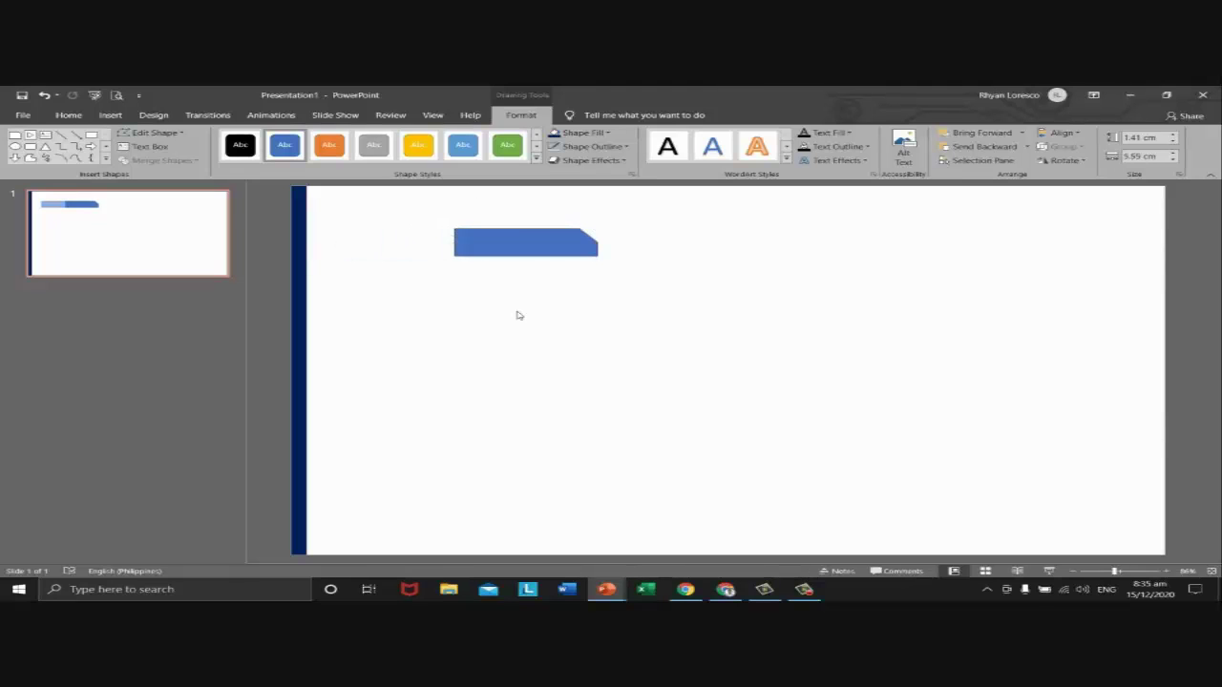
pyautogui.click(649, 295)
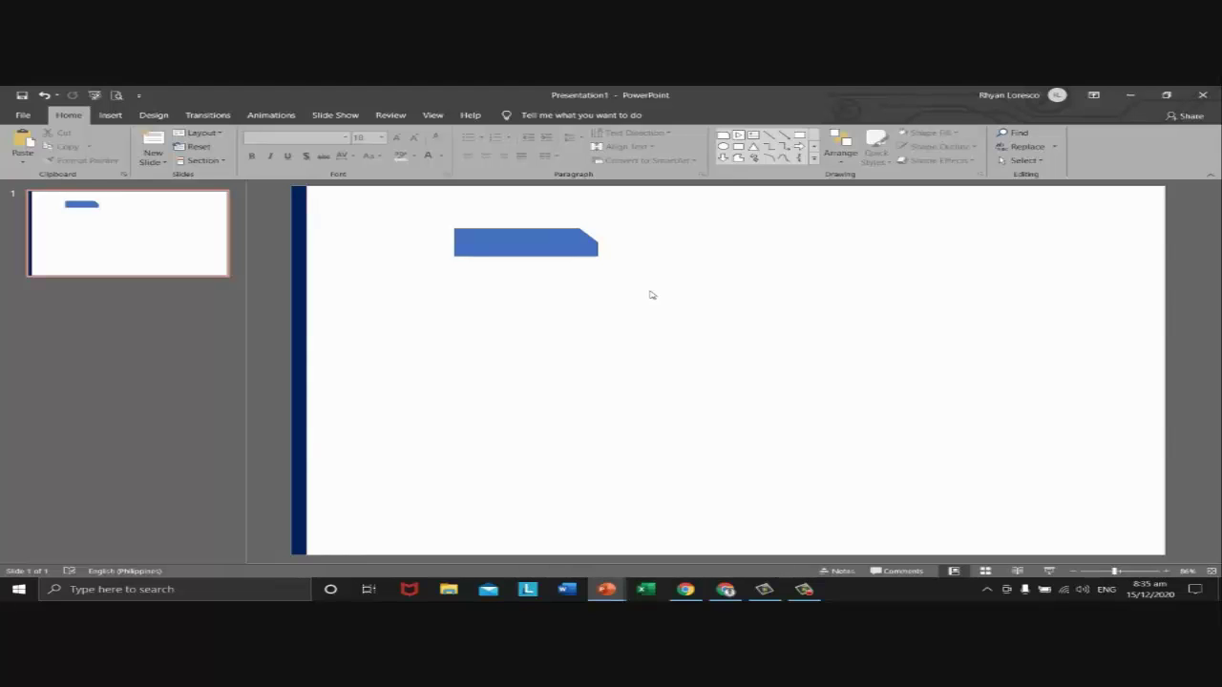
# - Try the snipped rectangle at the slide's top-left corner overlapping the dark blue strip, and move it back toward the slide's middle
pyautogui.click(532, 254)
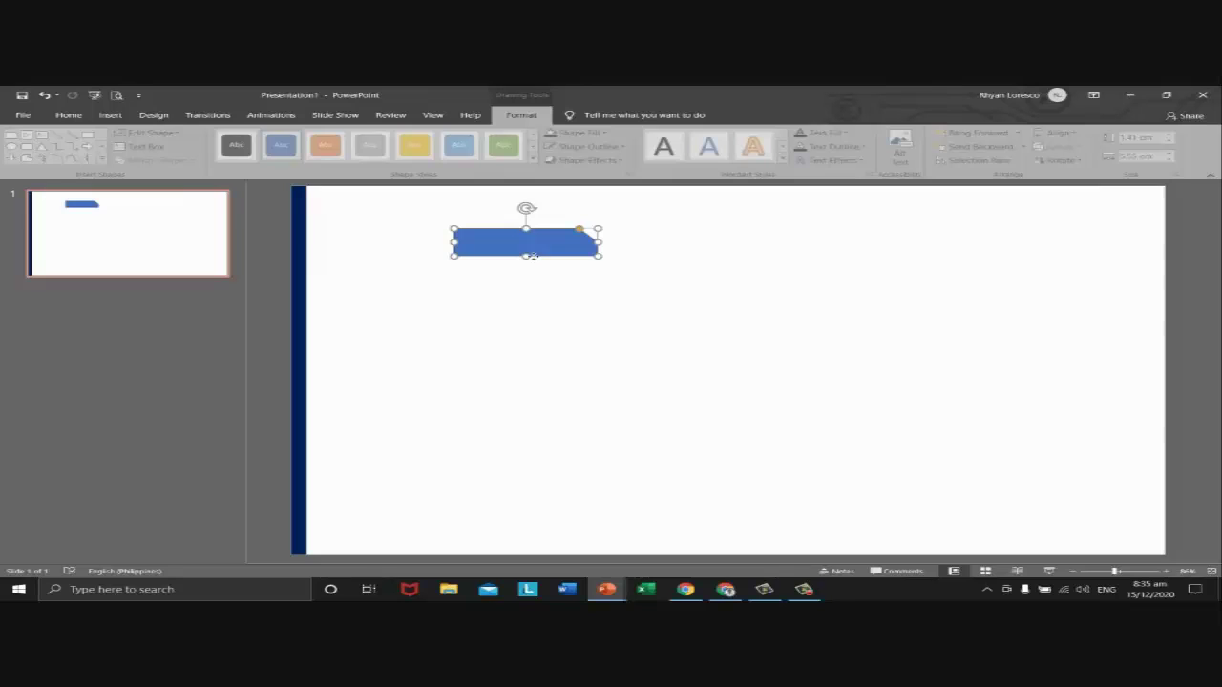
pyautogui.moveTo(540, 254); pyautogui.dragTo(390, 204)
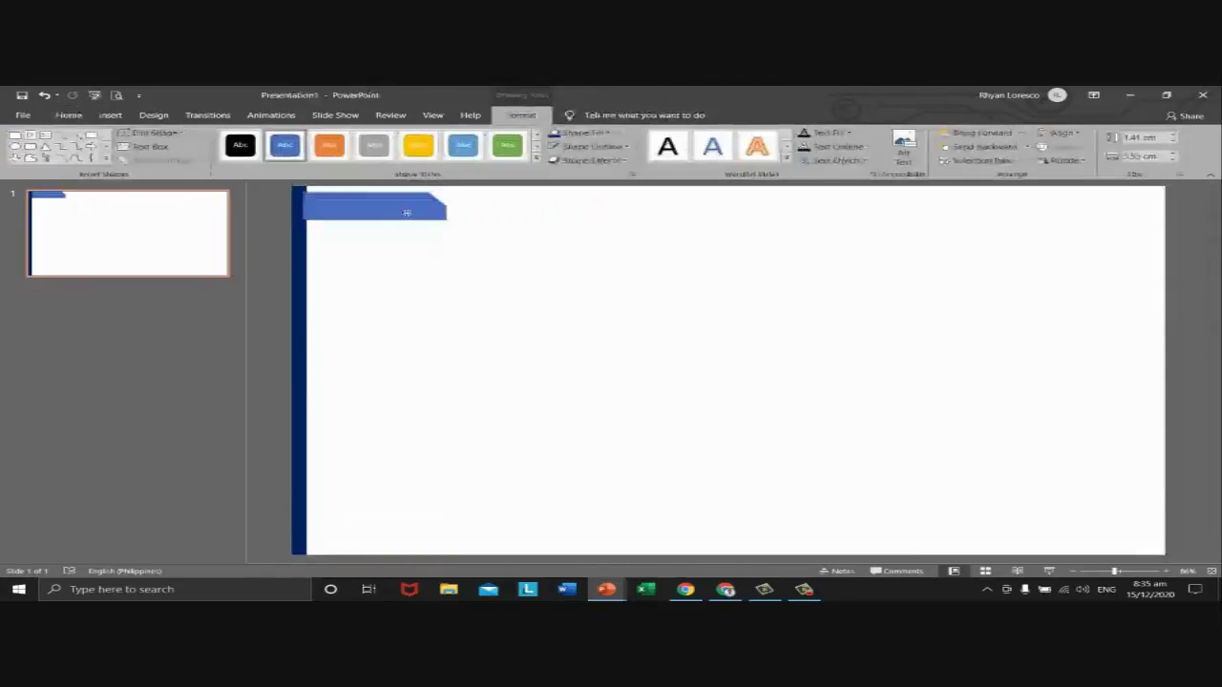
pyautogui.click(455, 265)
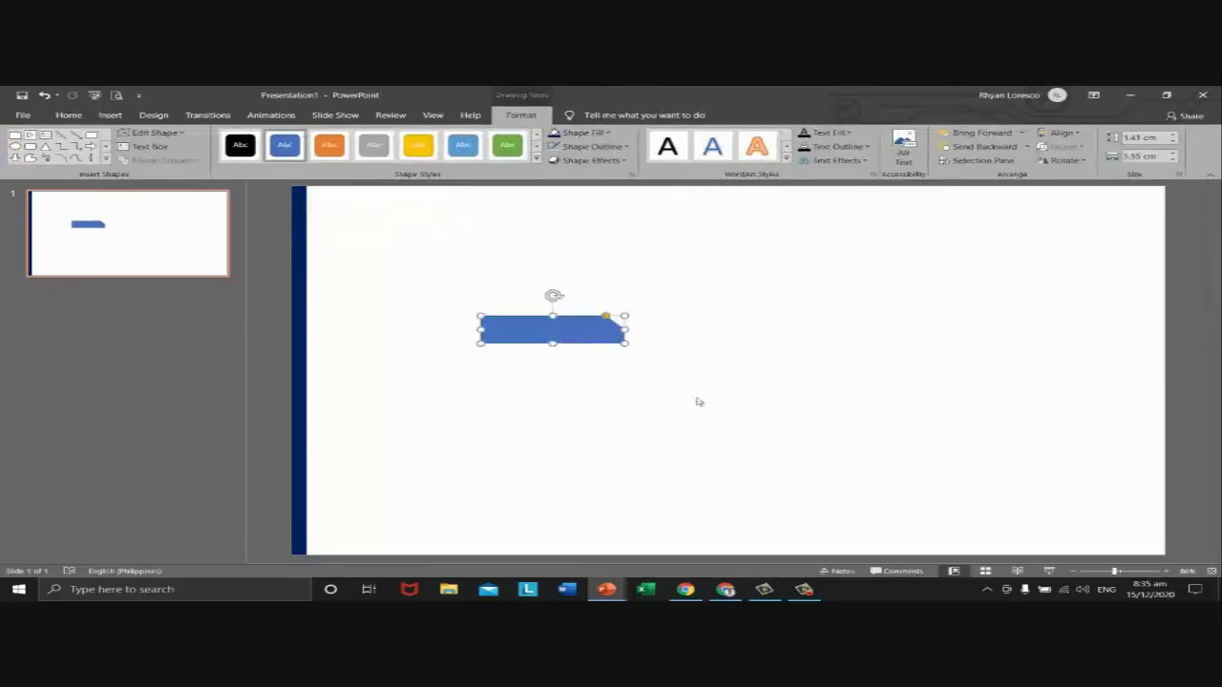
pyautogui.click(700, 404)
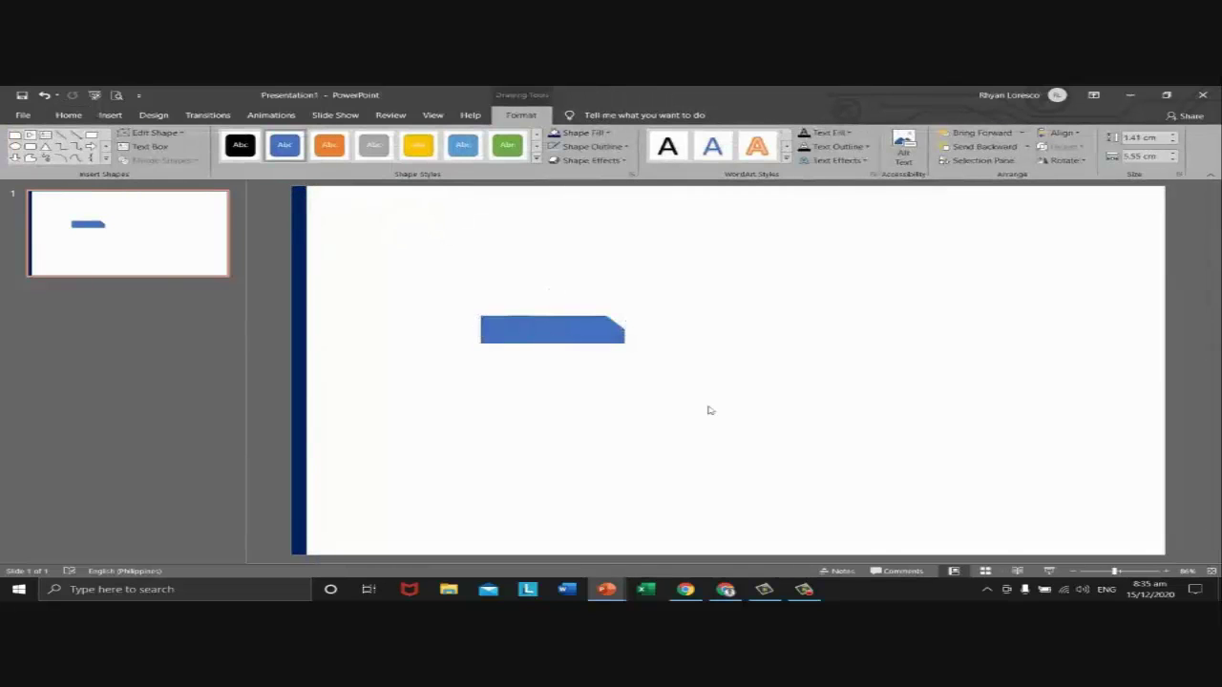
# - Shift the snipped rectangle slightly up and to the left in two moves, keeping it clear of the strip
pyautogui.click(551, 336)
pyautogui.moveTo(551, 336); pyautogui.dragTo(512, 312)
pyautogui.click(595, 333)
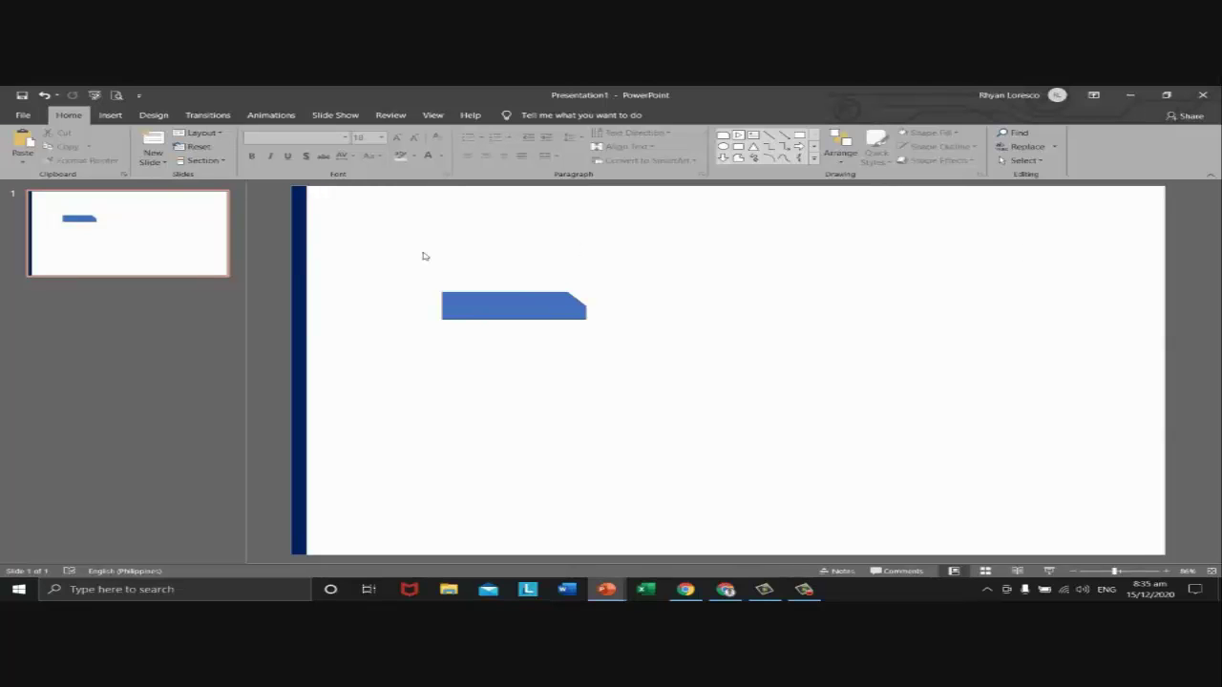
pyautogui.click(566, 321)
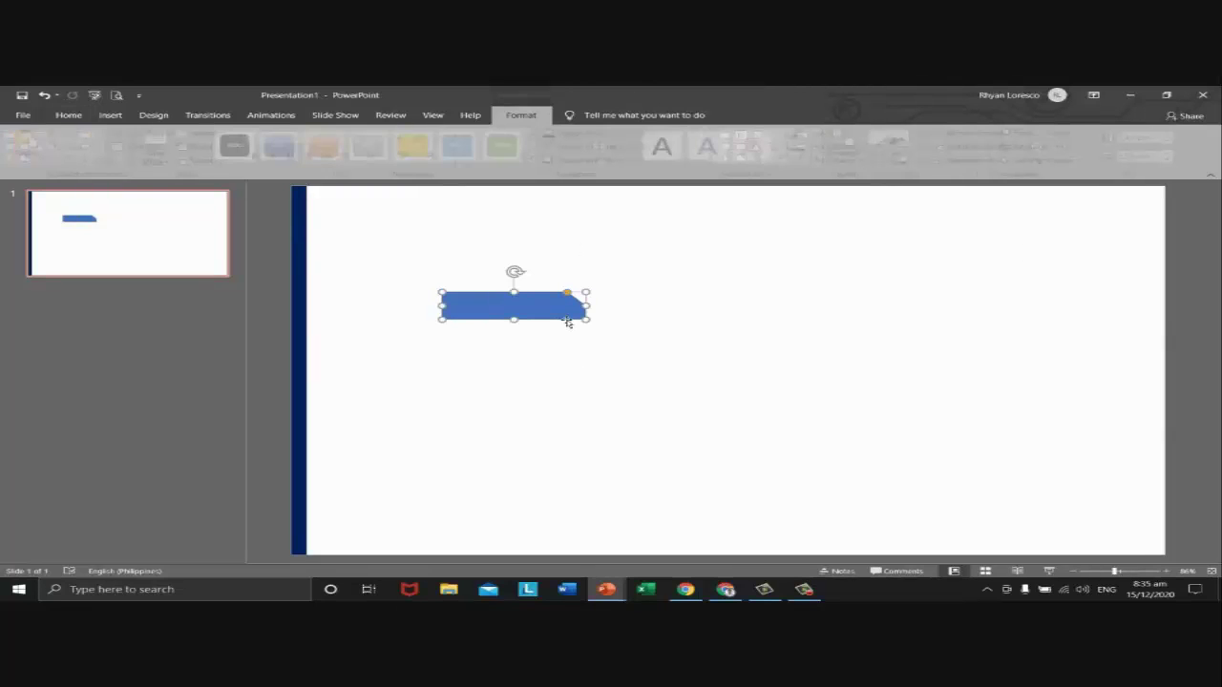
pyautogui.moveTo(567, 322)
pyautogui.mouseDown()
pyautogui.moveTo(543, 346)
pyautogui.moveTo(550, 303)
pyautogui.mouseUp()
pyautogui.click(573, 322)
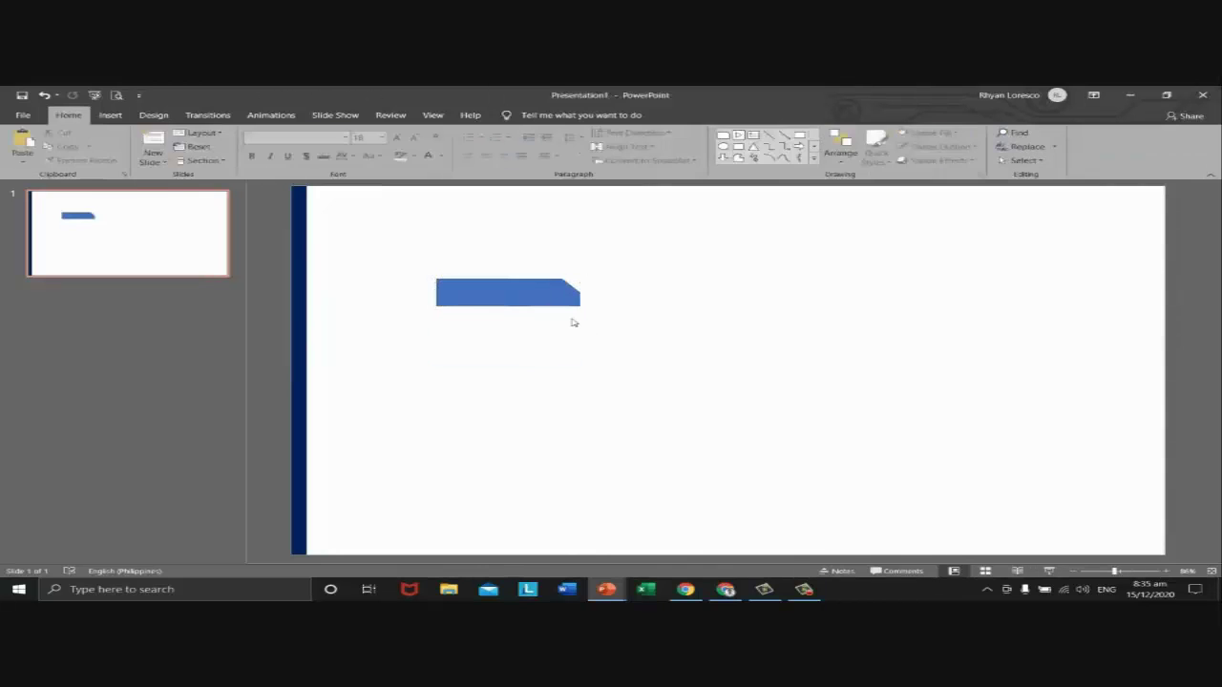
pyautogui.click(553, 296)
pyautogui.click(300, 283)
pyautogui.click(499, 327)
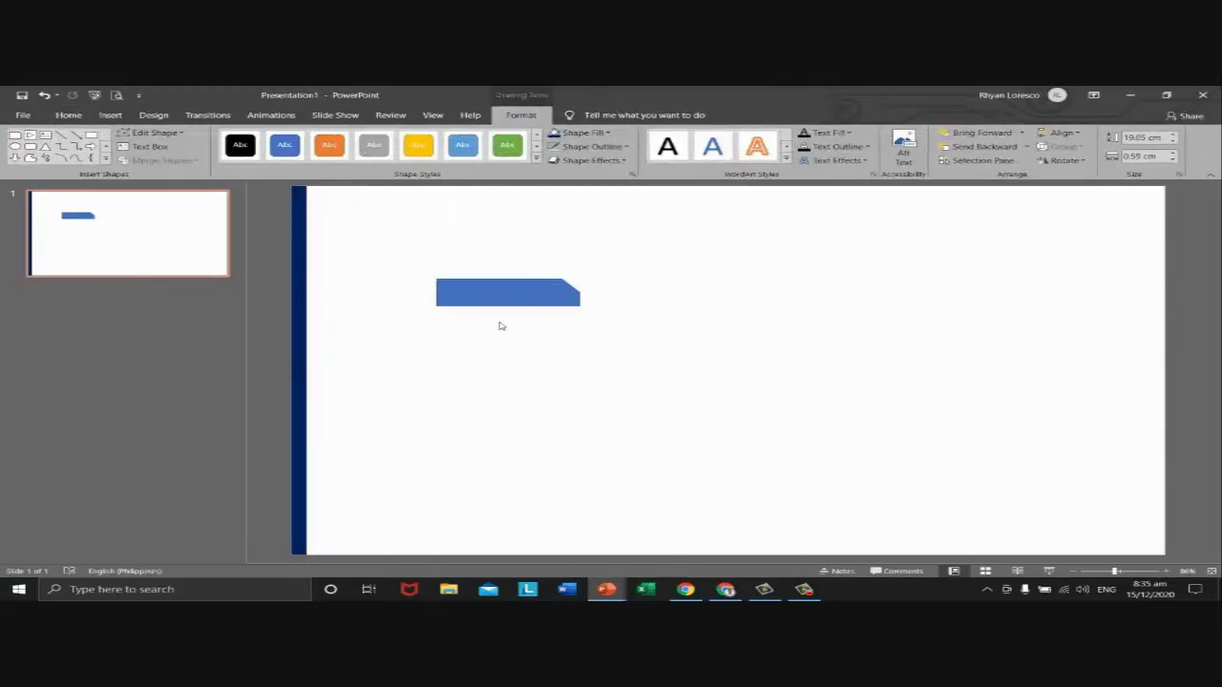
pyautogui.click(499, 299)
pyautogui.click(300, 326)
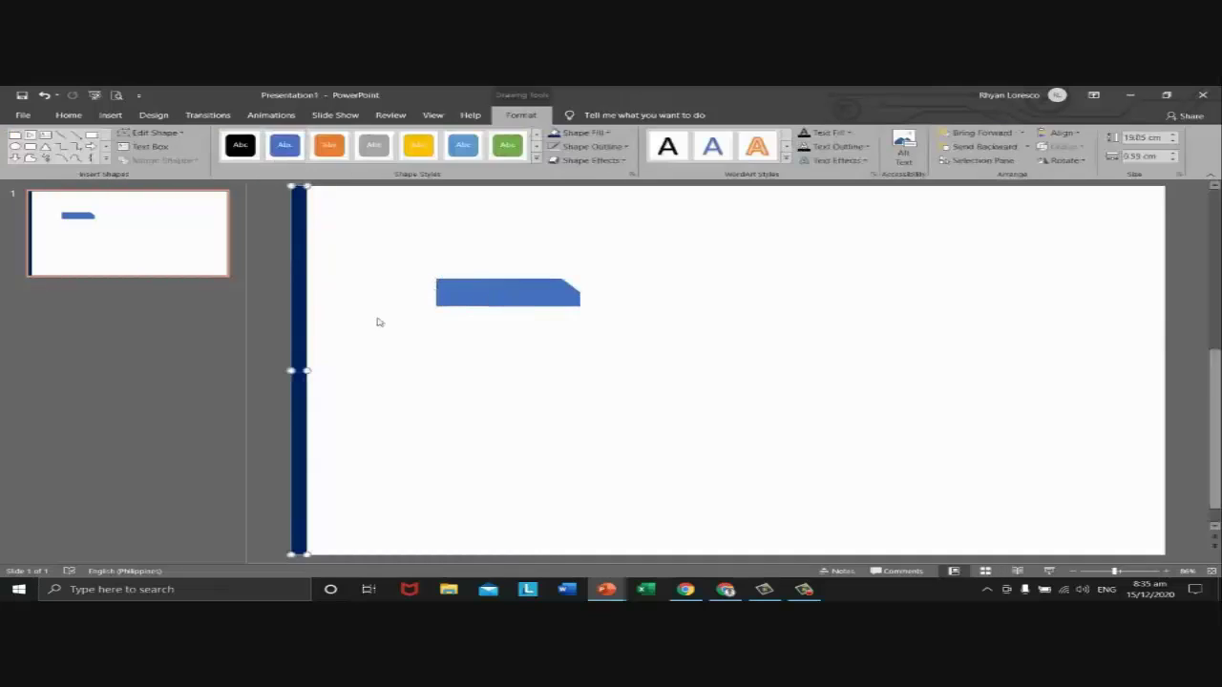
pyautogui.click(496, 302)
pyautogui.click(306, 326)
pyautogui.click(533, 293)
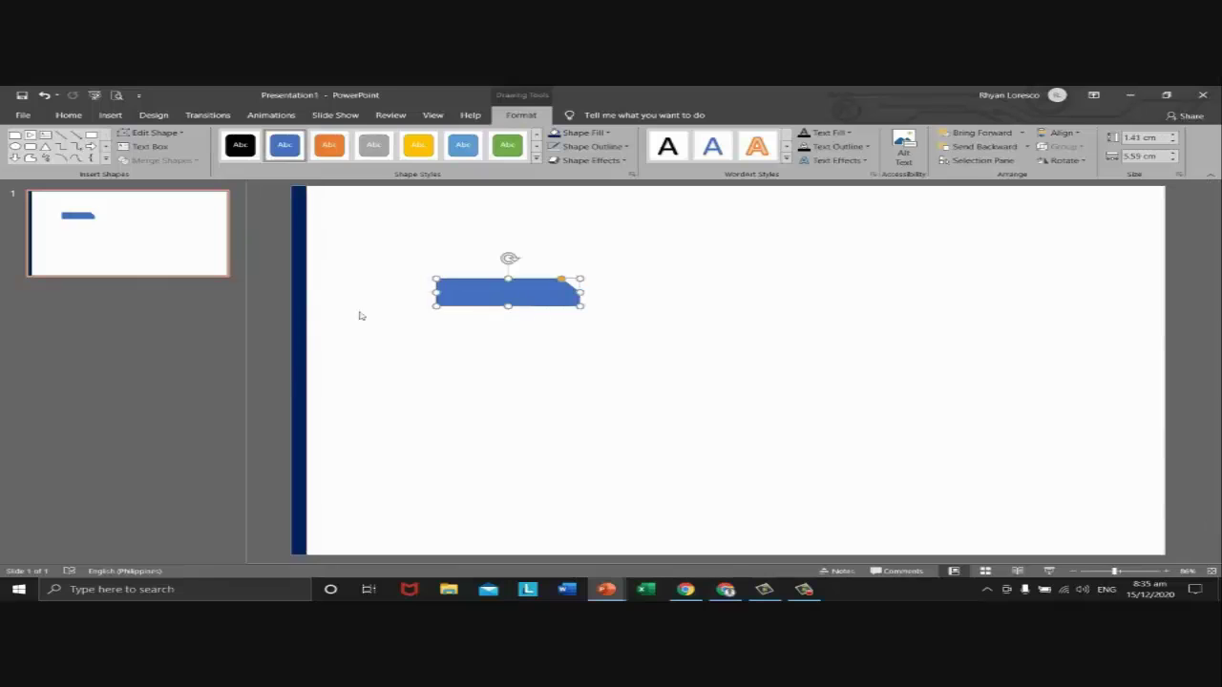
pyautogui.click(301, 311)
pyautogui.click(535, 321)
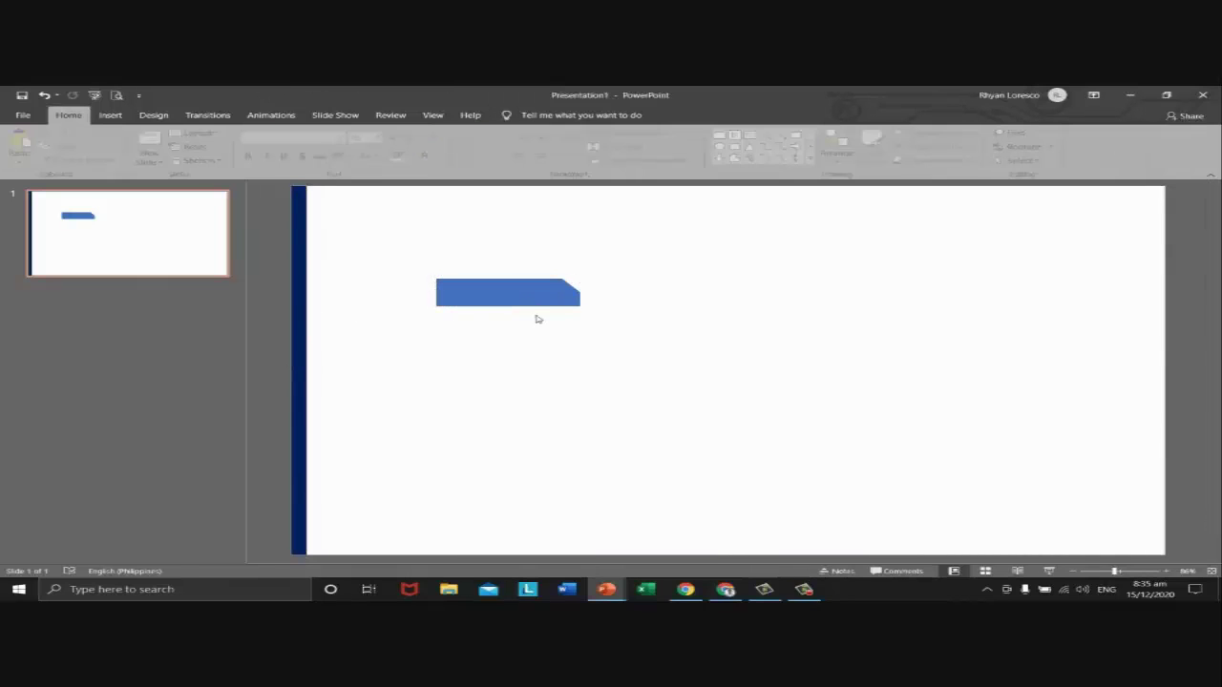
pyautogui.click(561, 298)
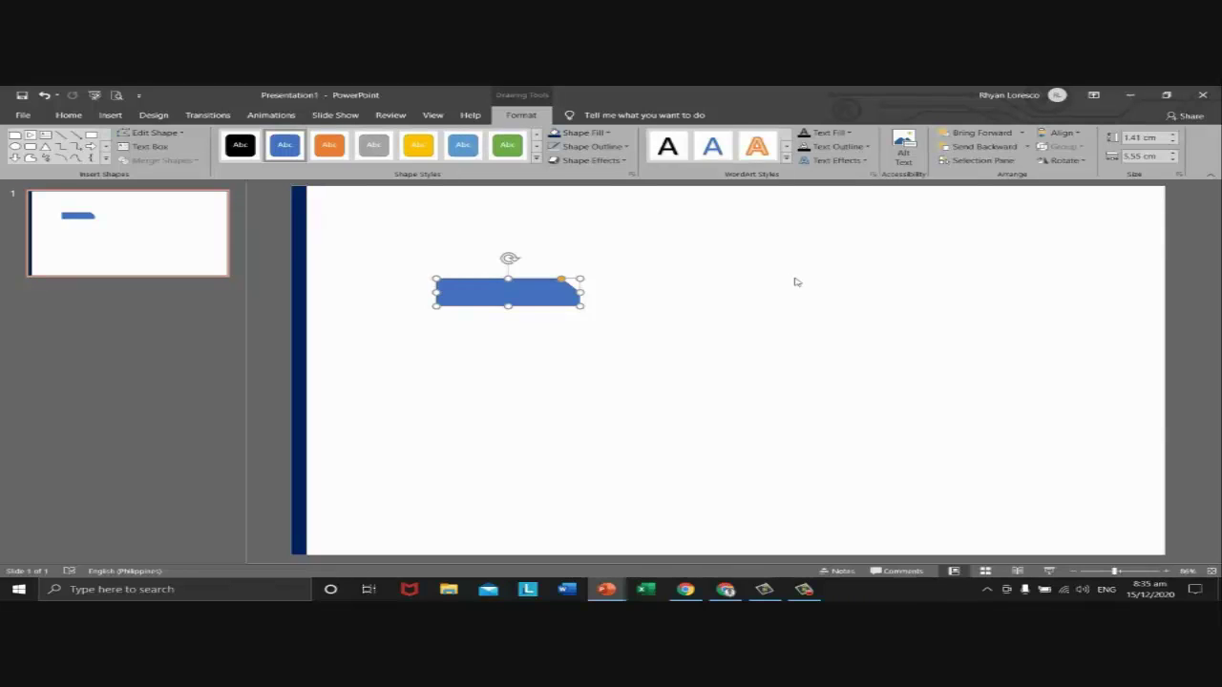
# - Insert a text box reading "Introduction" beside the snipped rectangle and lower it to about the rectangle's level
pyautogui.click(112, 116)
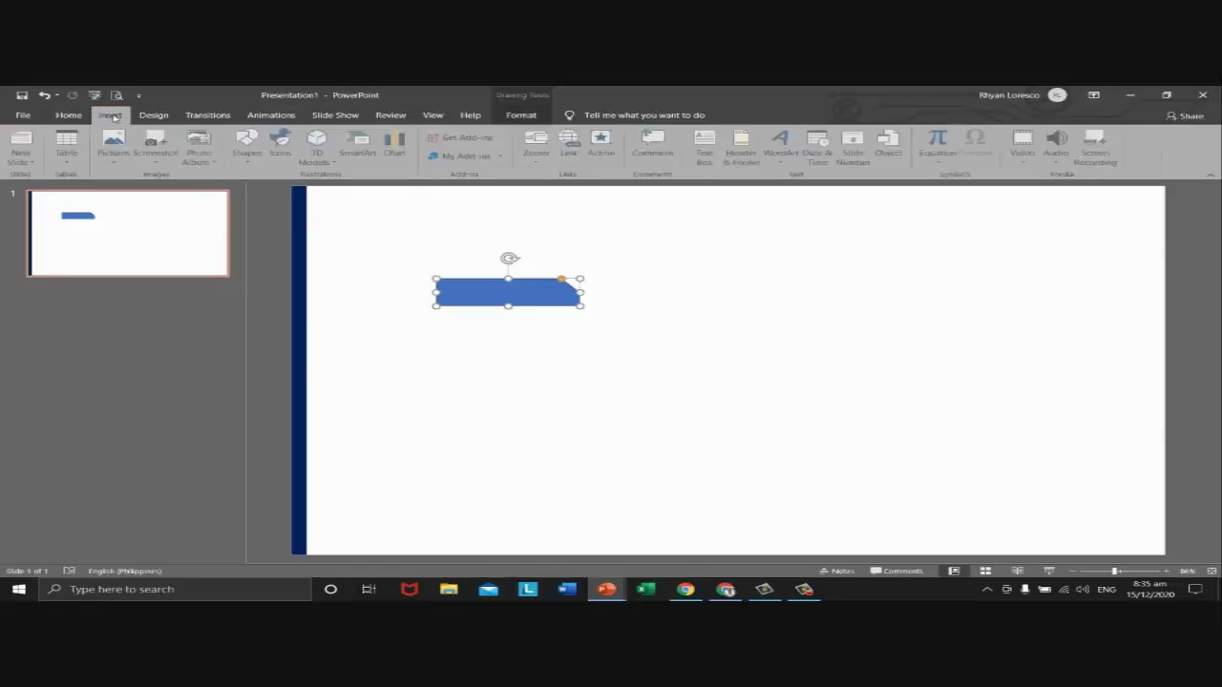
pyautogui.click(713, 162)
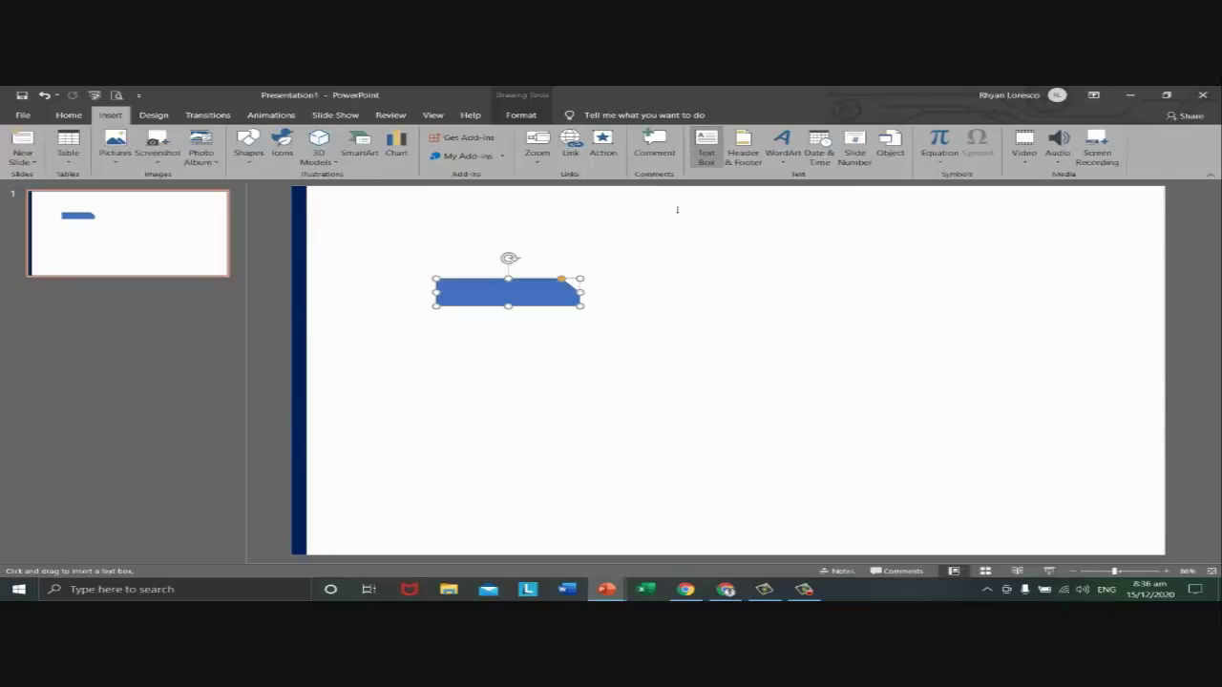
pyautogui.press('Escape')
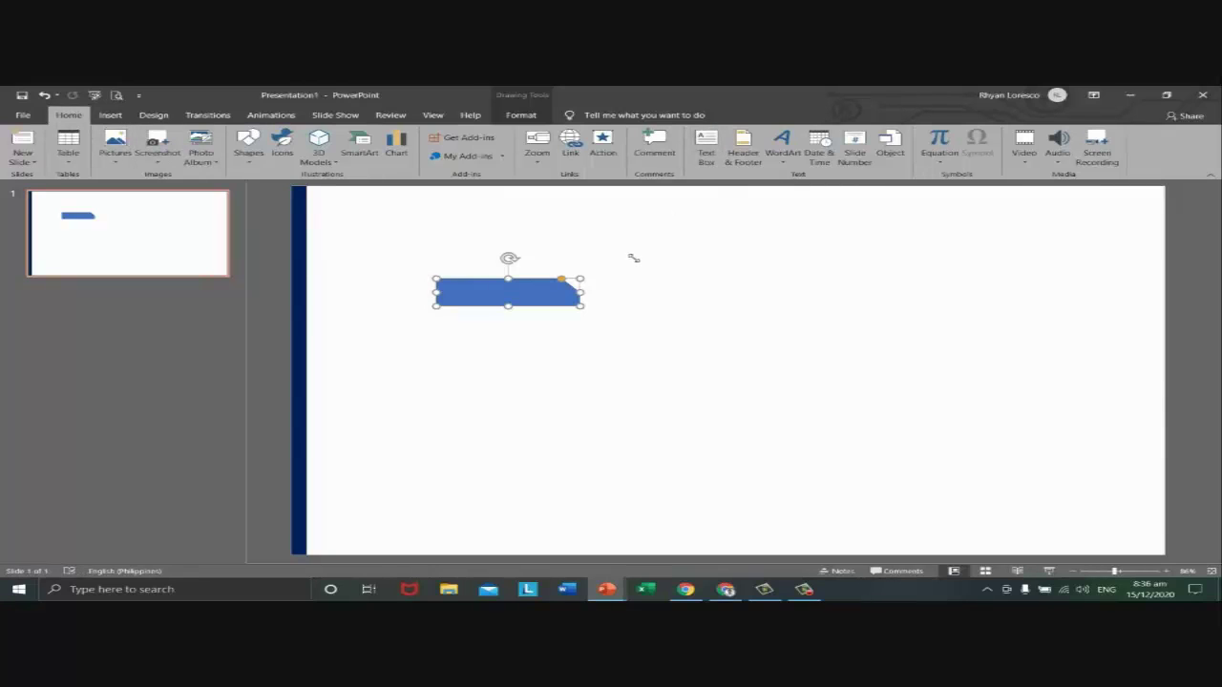
pyautogui.click(633, 257)
pyautogui.write('Intro')
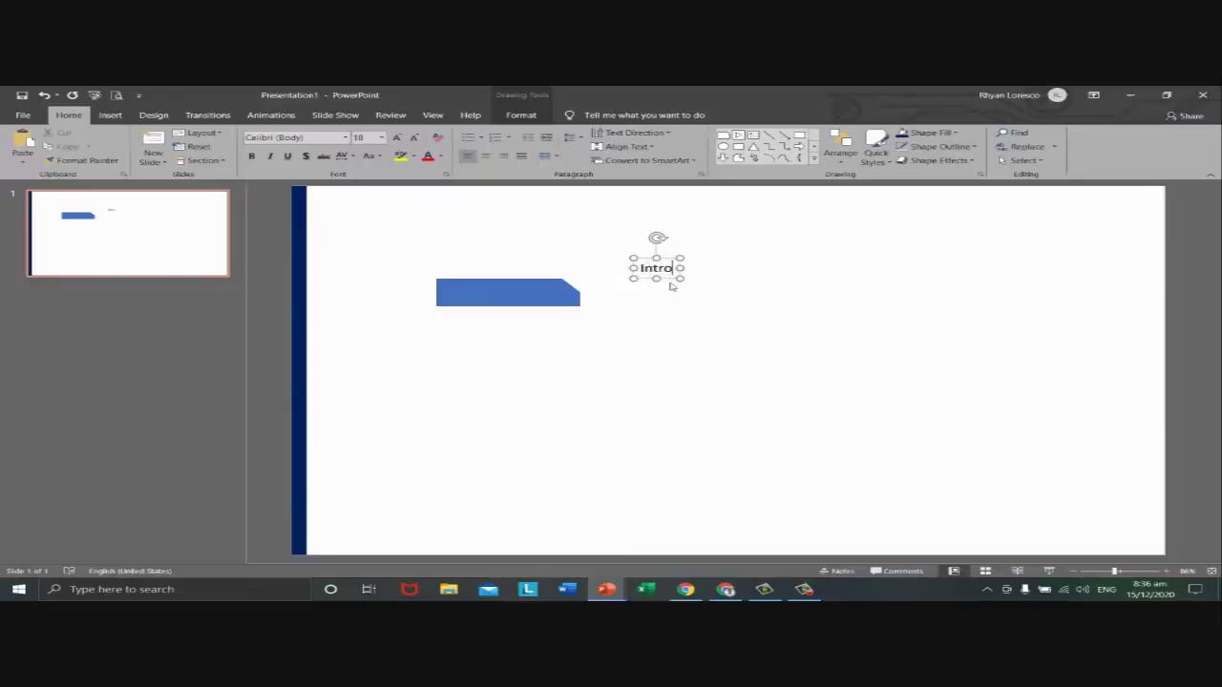
pyautogui.write('duction')
pyautogui.click(687, 354)
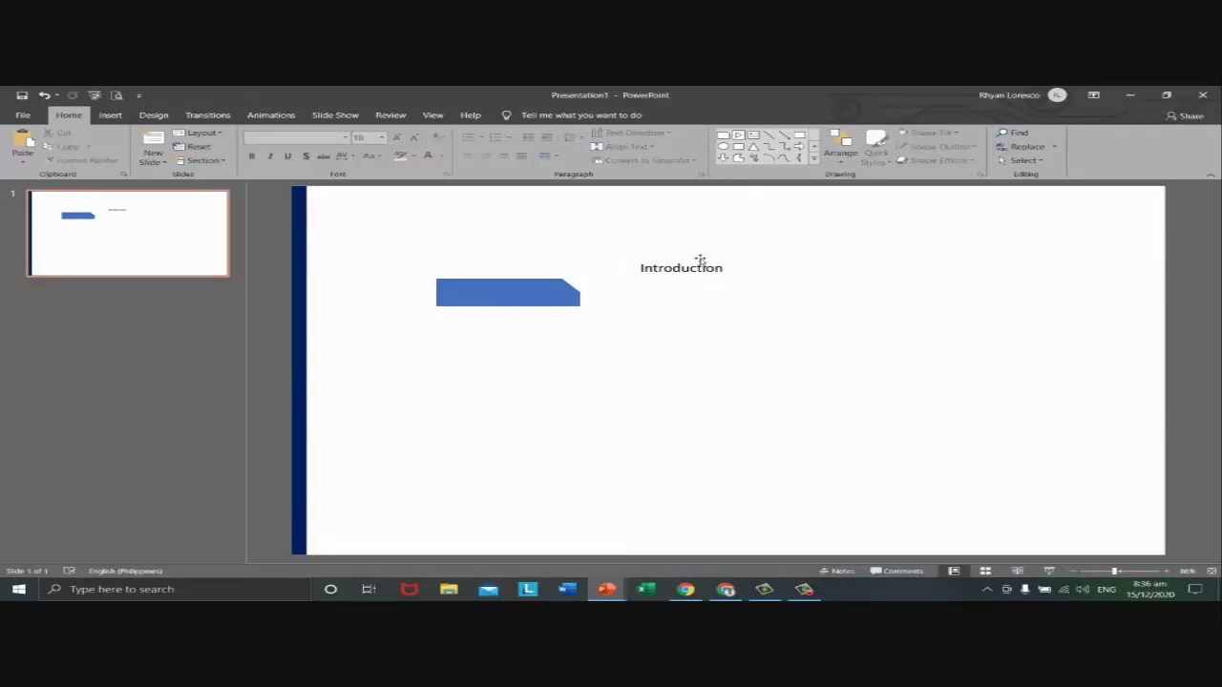
pyautogui.click(701, 268)
pyautogui.moveTo(709, 276); pyautogui.dragTo(706, 309)
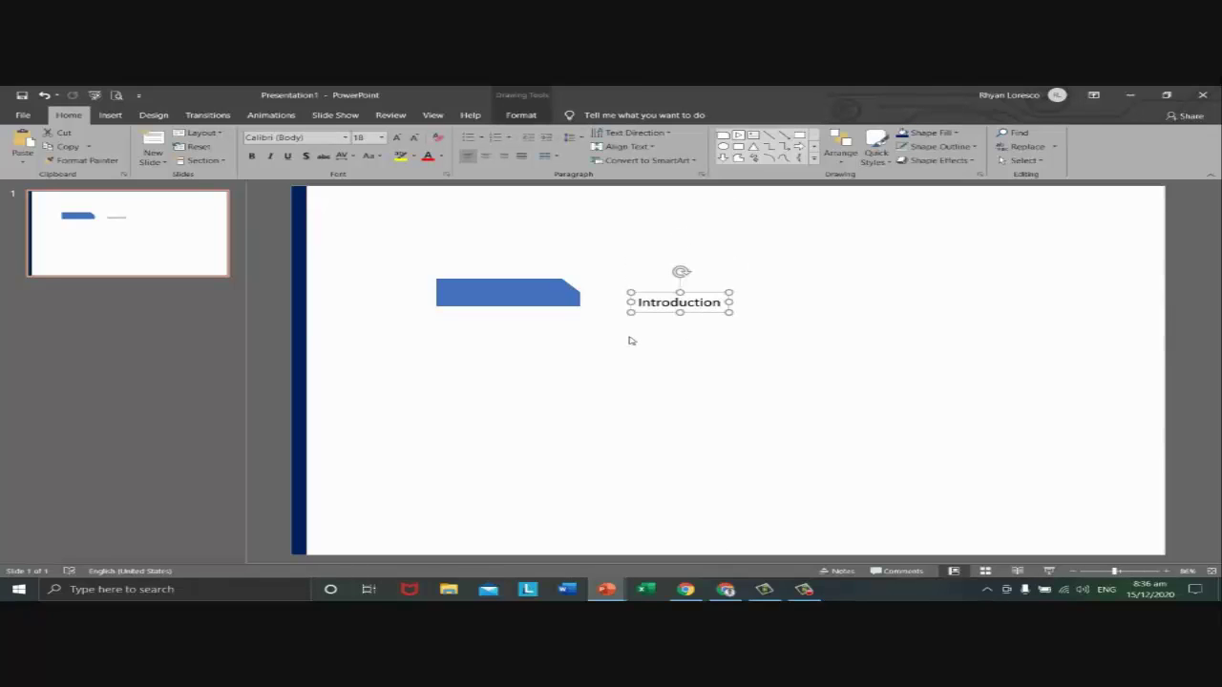
pyautogui.click(611, 369)
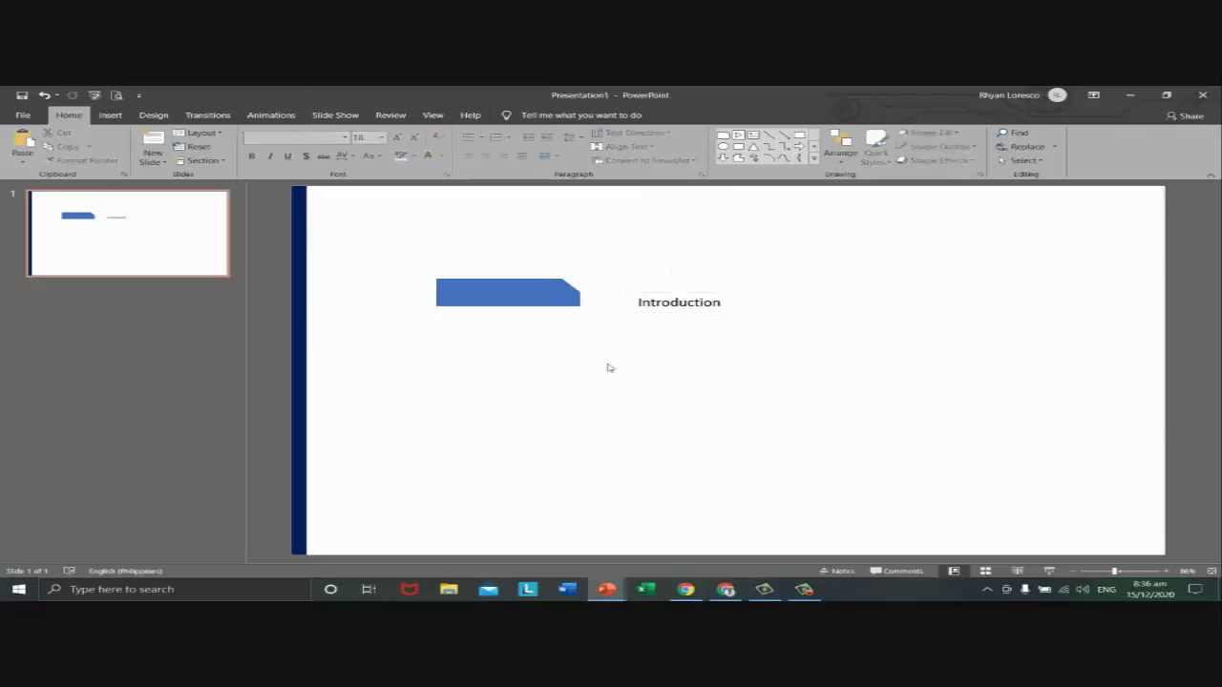
pyautogui.click(300, 331)
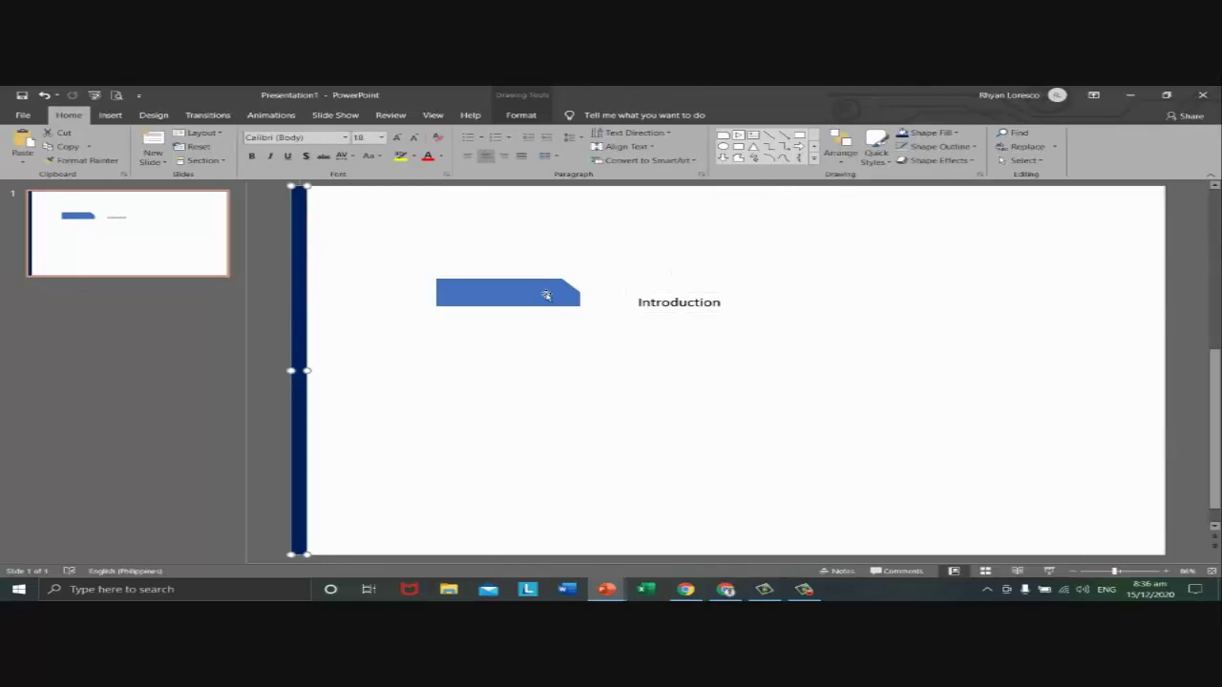
pyautogui.click(546, 295)
pyautogui.click(725, 311)
pyautogui.click(544, 305)
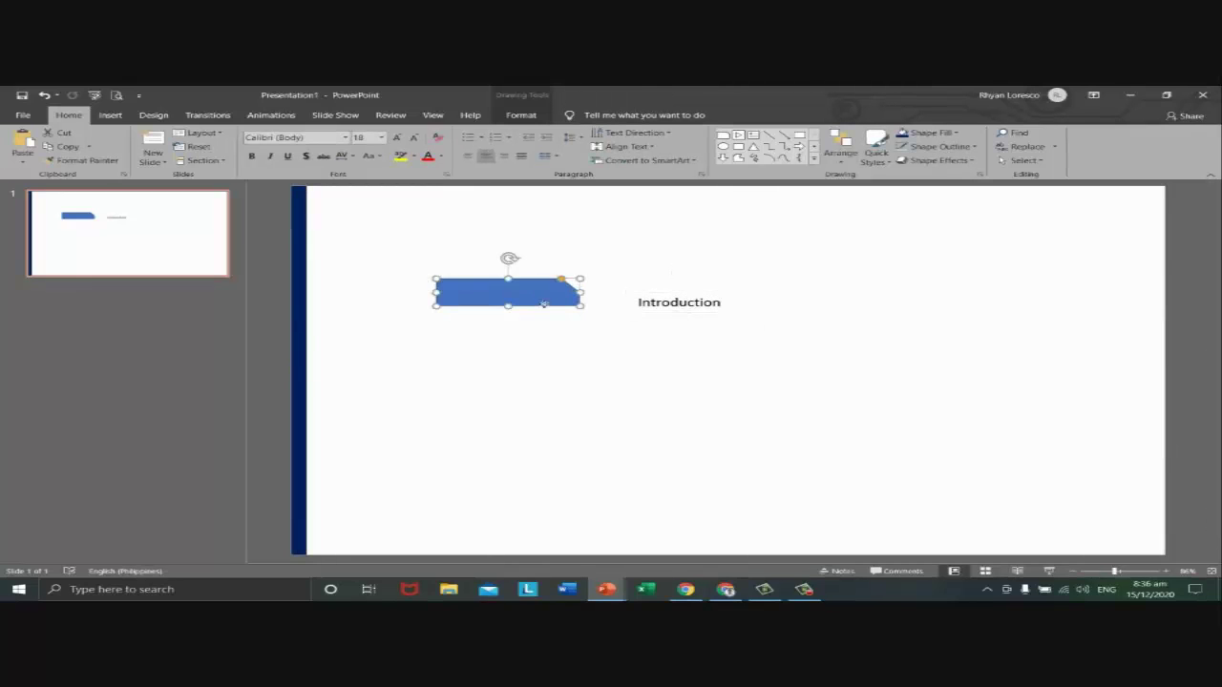
pyautogui.click(313, 365)
pyautogui.click(303, 365)
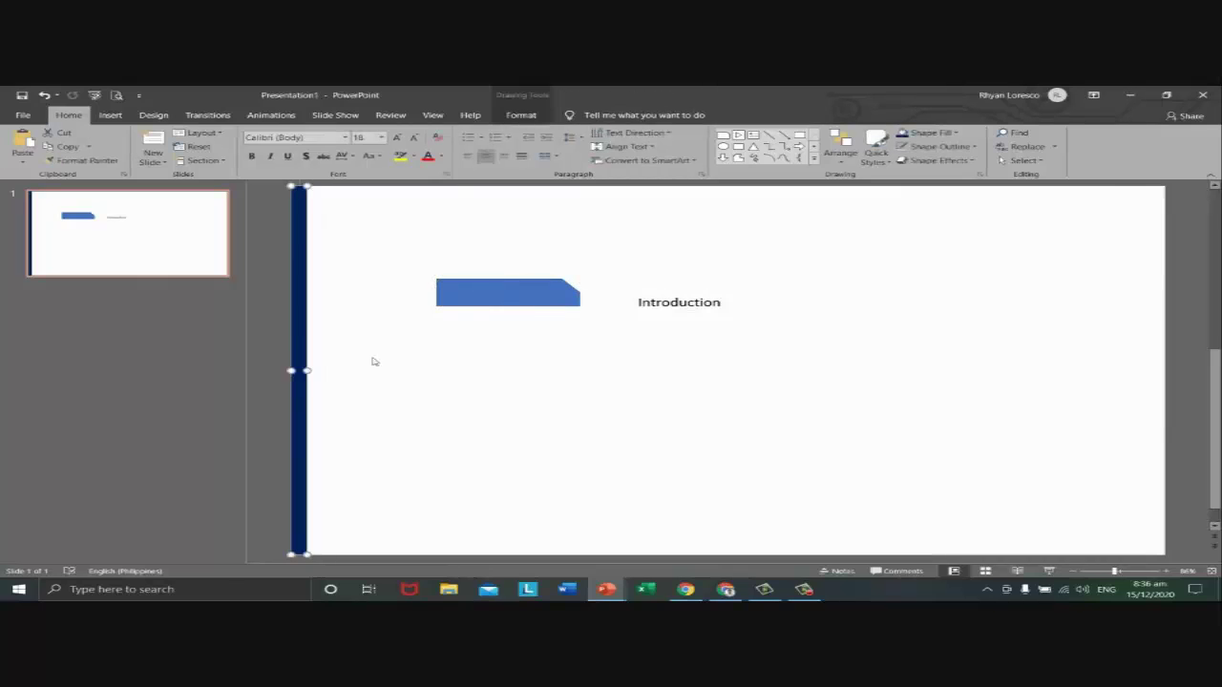
# - Move the separate "Introduction" text box farther to the right, away from the snipped rectangle
pyautogui.click(687, 322)
pyautogui.click(690, 312)
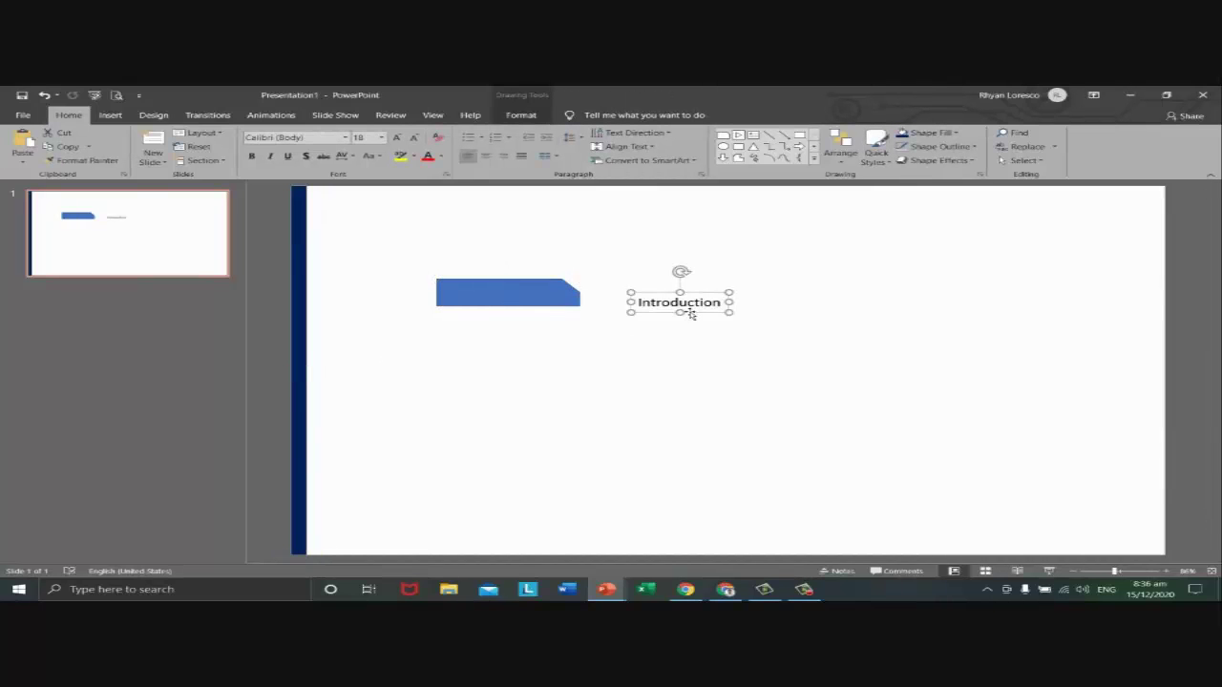
pyautogui.moveTo(702, 314); pyautogui.dragTo(818, 315)
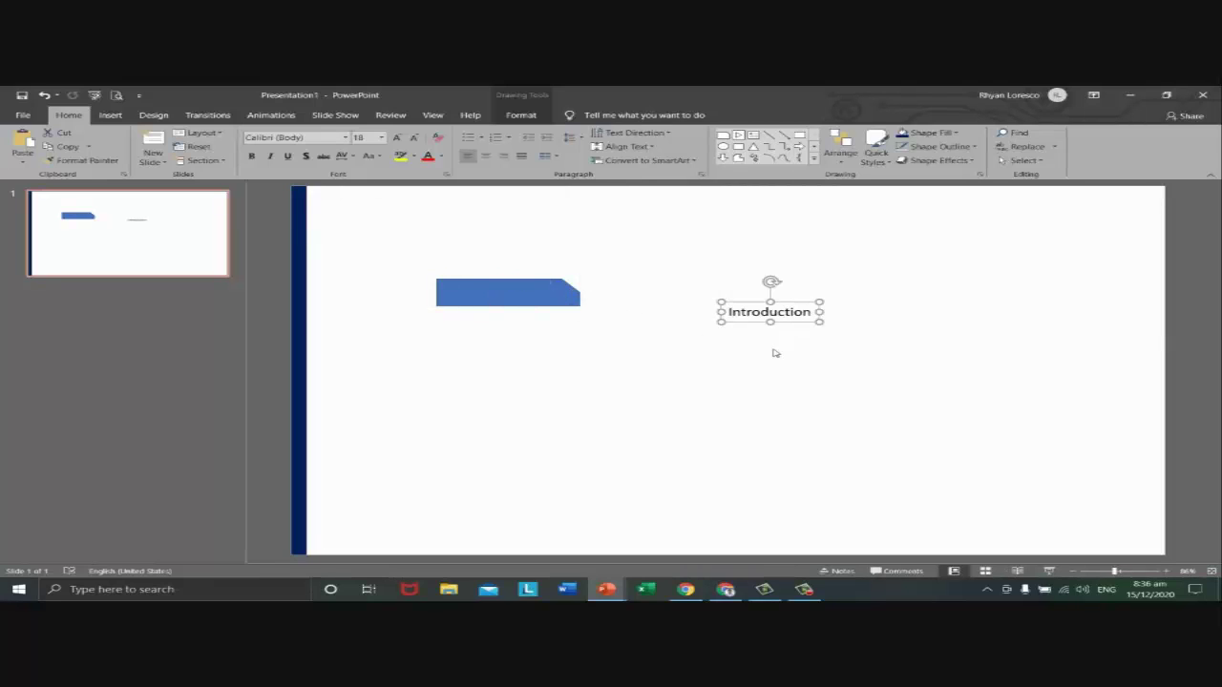
pyautogui.click(723, 342)
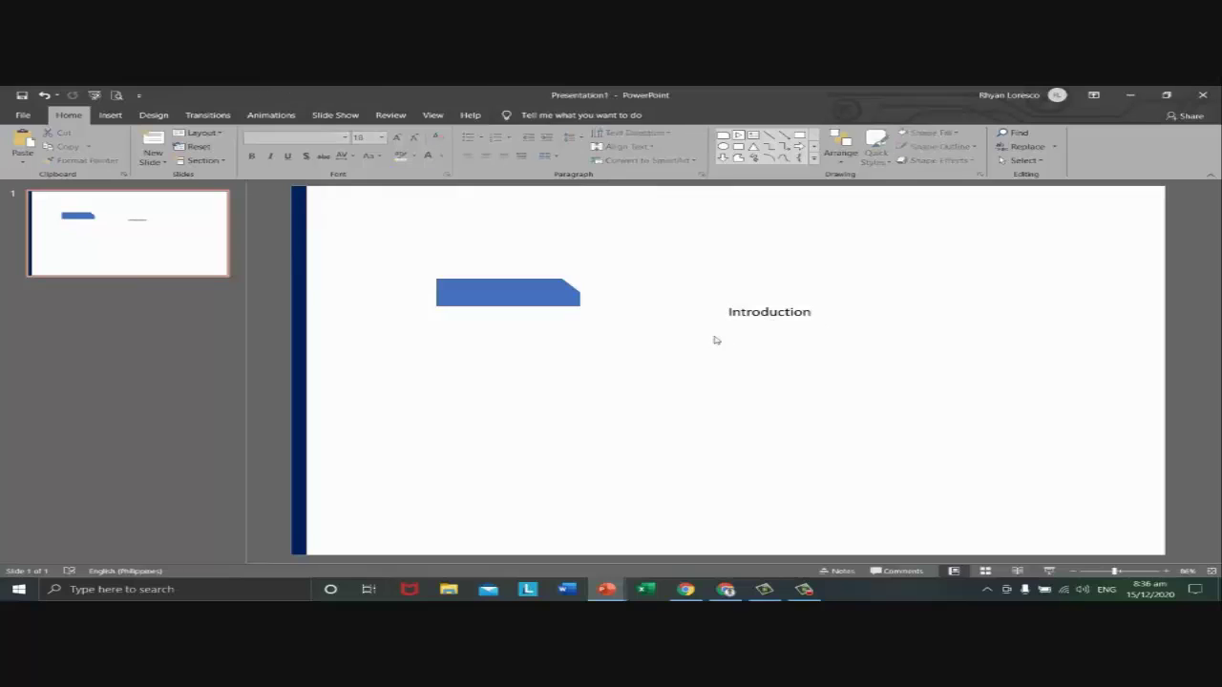
# - Add the text "Introduction" inside the snipped rectangle itself
pyautogui.click(534, 303)
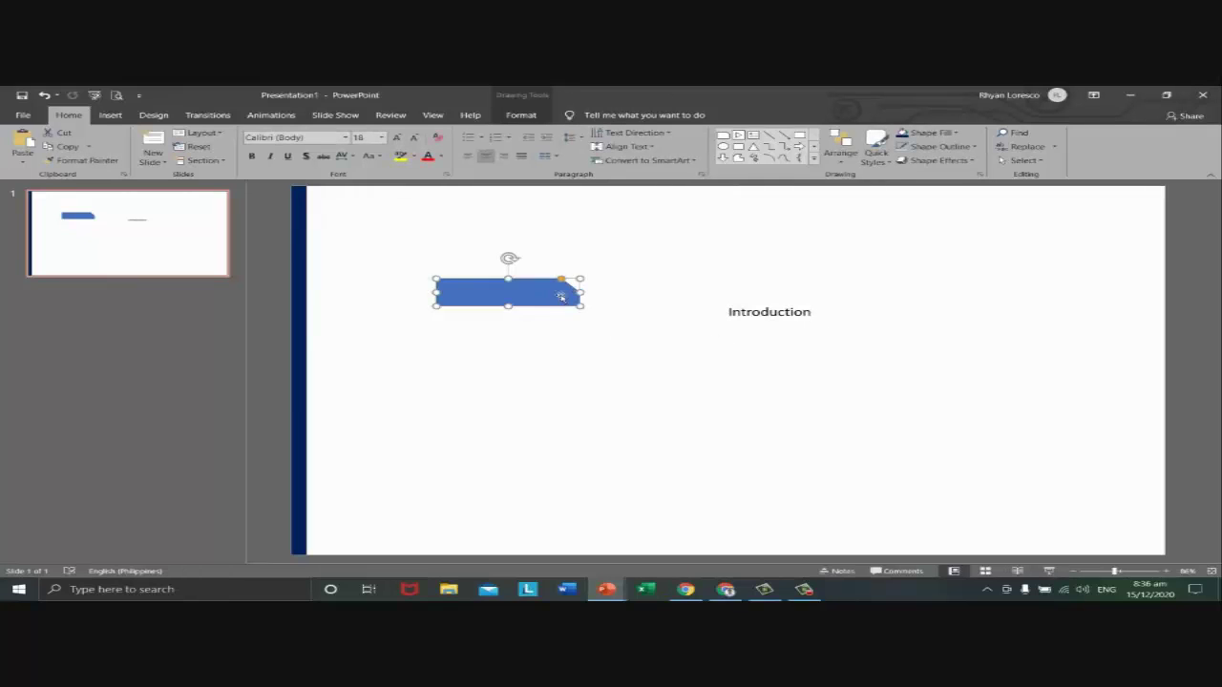
pyautogui.rightClick(488, 303)
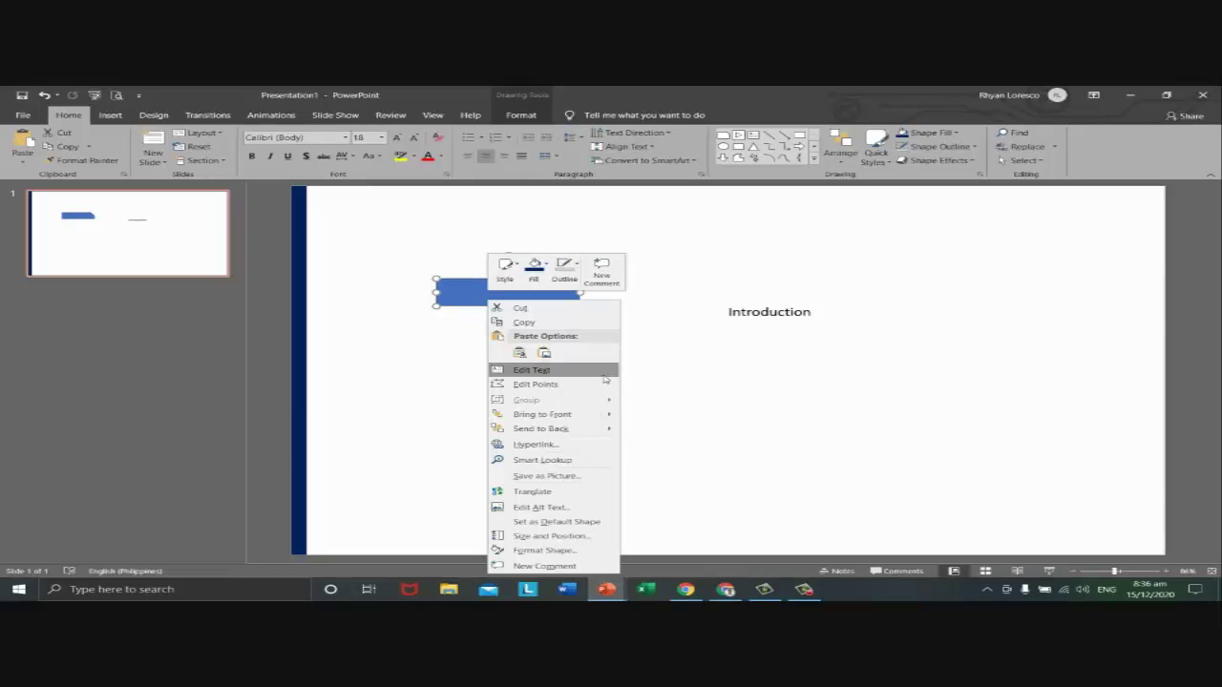
pyautogui.press('Escape')
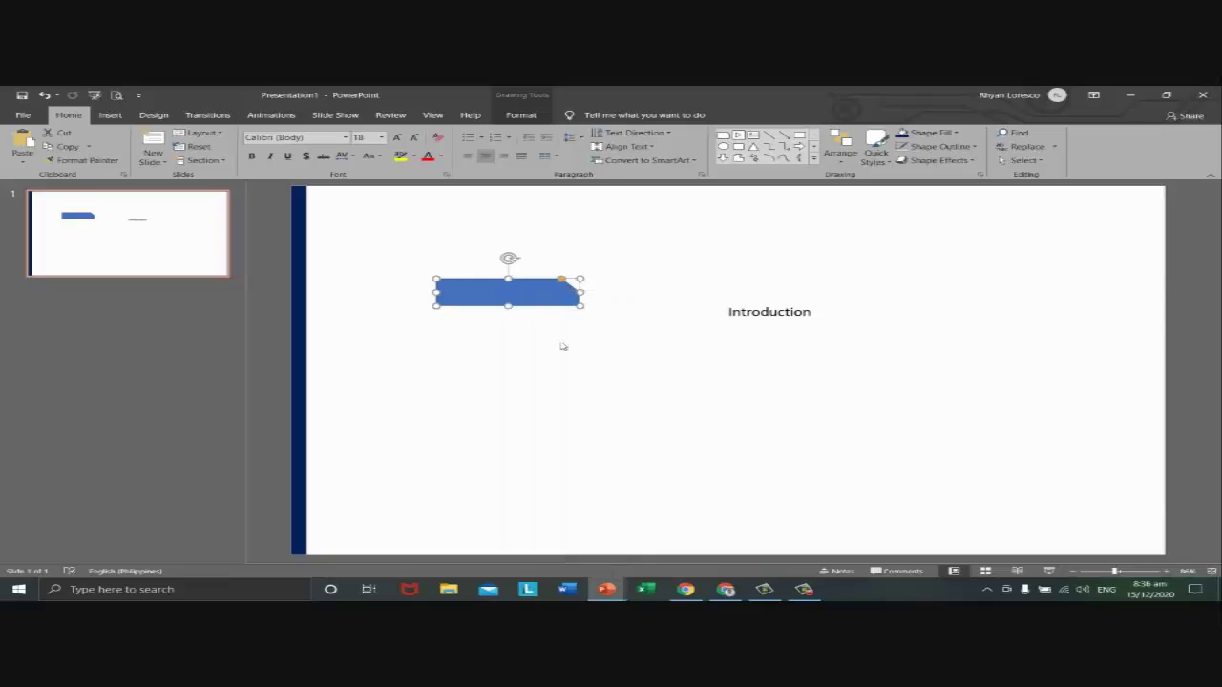
pyautogui.rightClick(512, 302)
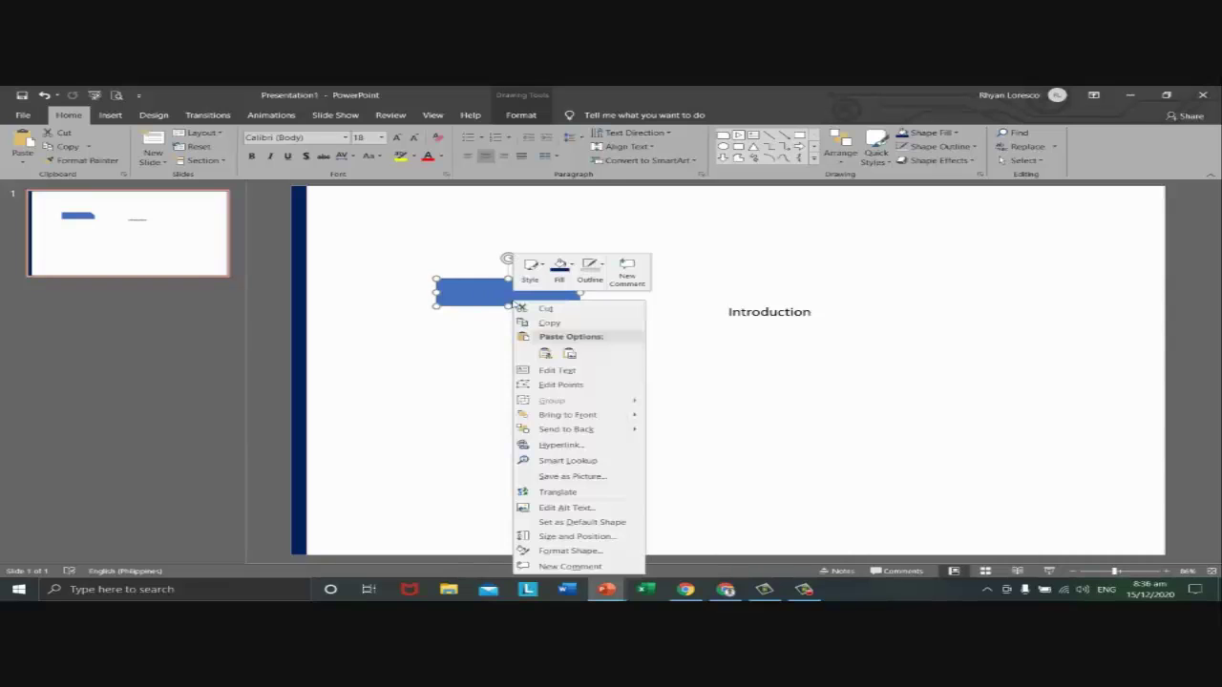
pyautogui.click(561, 372)
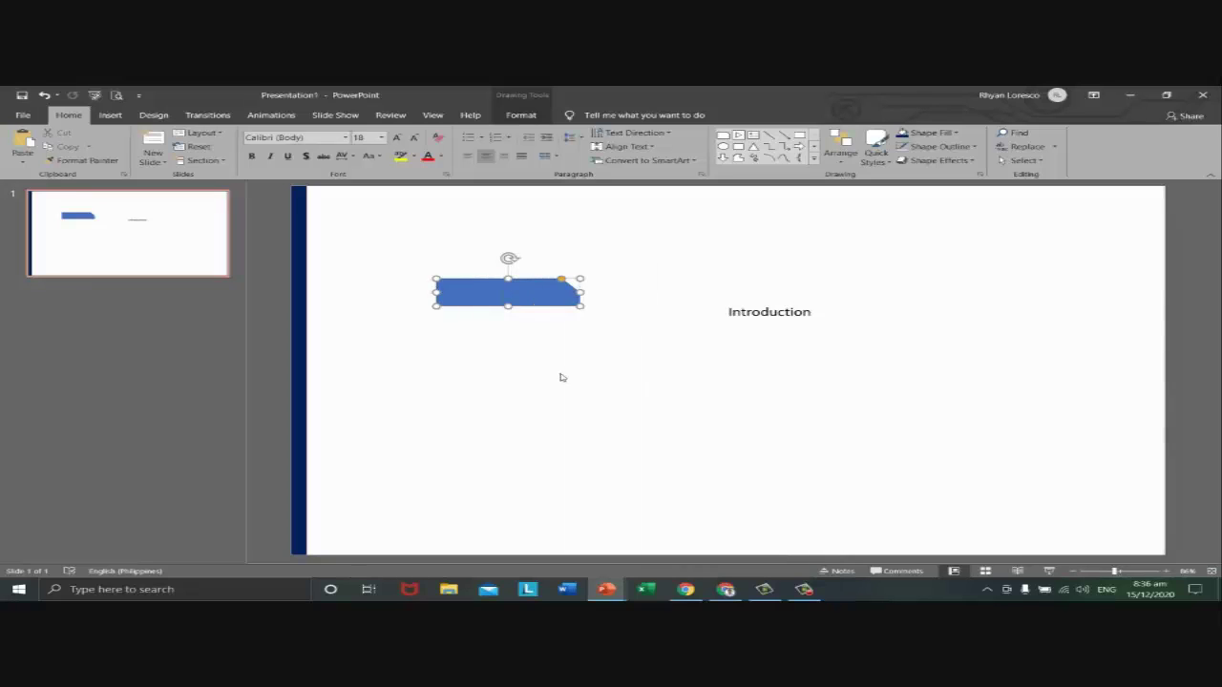
pyautogui.write('Introdu')
pyautogui.press('BackSpace')
pyautogui.press('BackSpace')
pyautogui.press('BackSpace')
pyautogui.write('roductio')
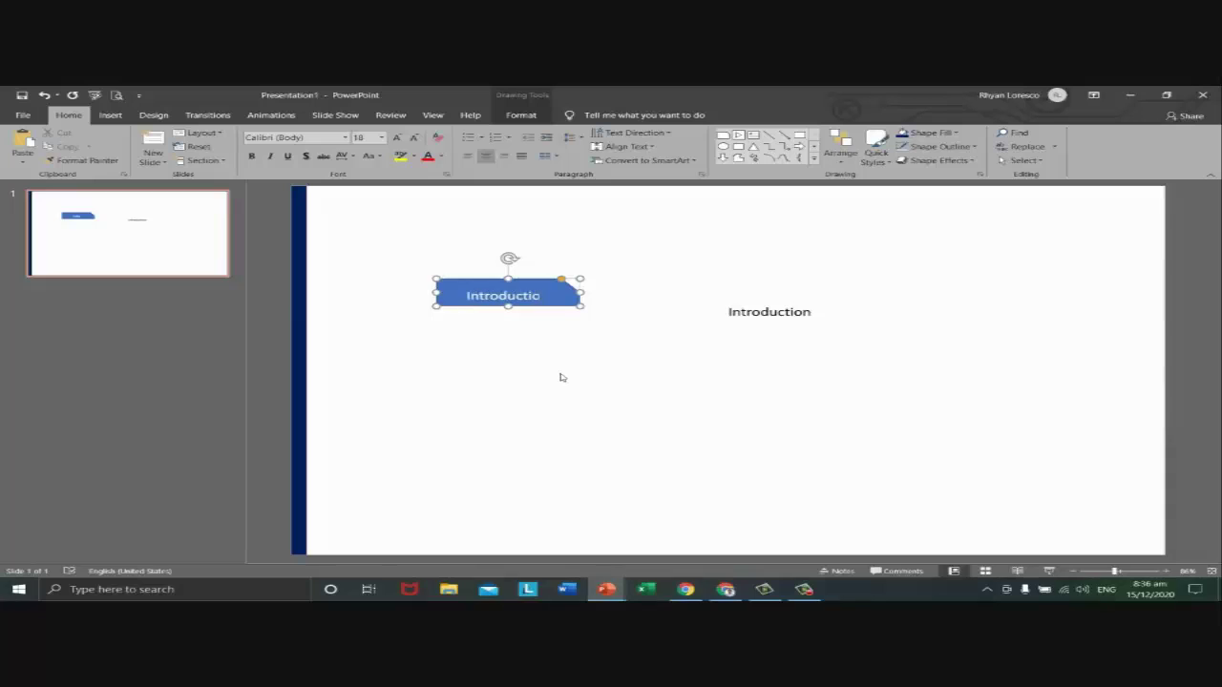
pyautogui.write('n')
pyautogui.click(825, 394)
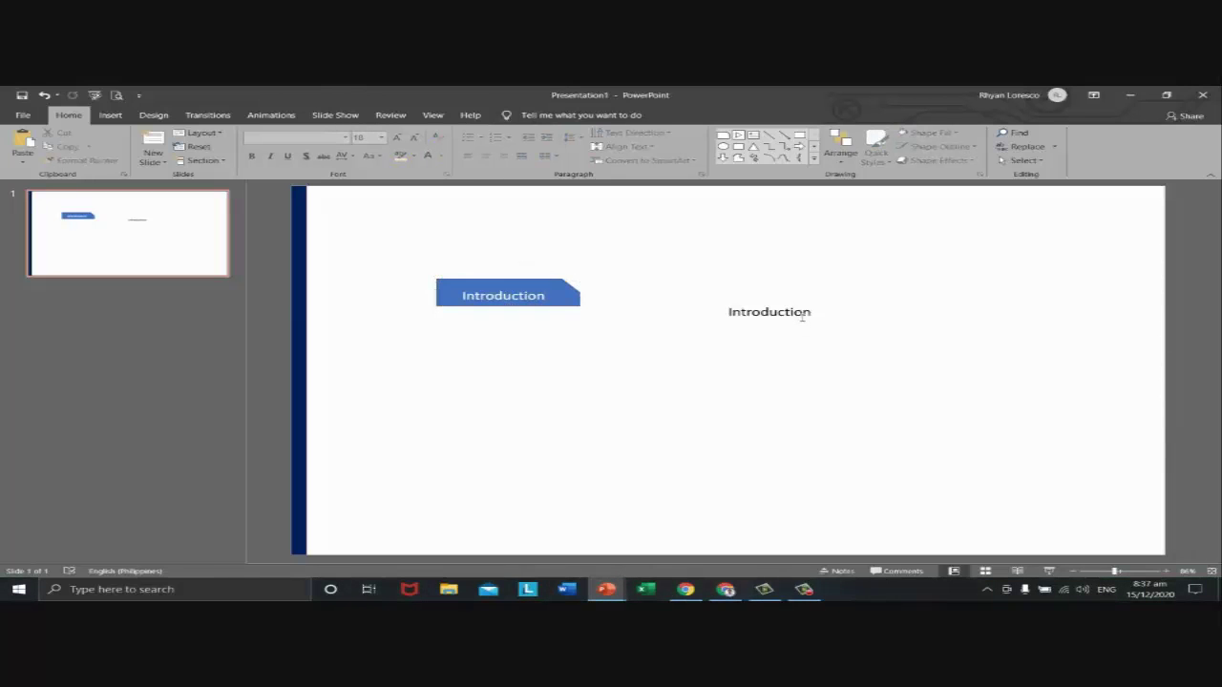
# - Delete the separate "Introduction" text box beside the snipped rectangle
pyautogui.click(802, 315)
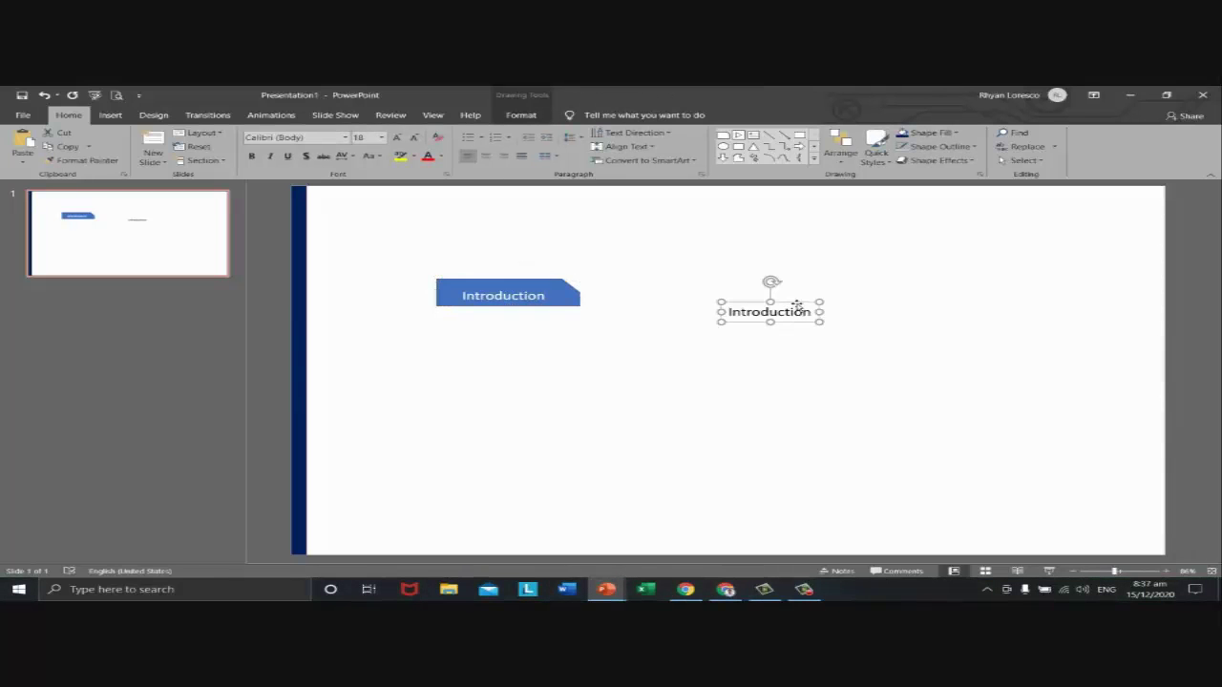
pyautogui.press('Delete')
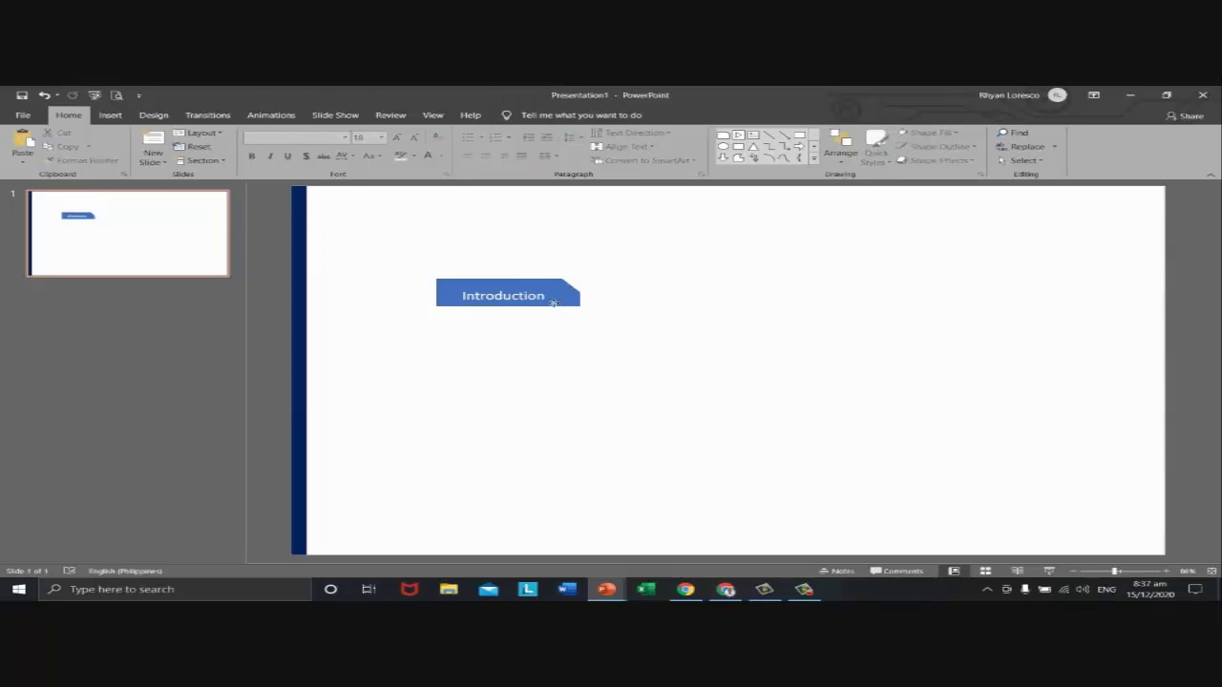
# - Try moving the labelled snipped rectangle to several positions across the upper part of the slide
pyautogui.moveTo(554, 300); pyautogui.dragTo(632, 299)
pyautogui.moveTo(521, 317); pyautogui.dragTo(413, 336)
pyautogui.click(657, 346)
pyautogui.moveTo(517, 297); pyautogui.dragTo(638, 314)
pyautogui.hotkey('ctrl', 'z')
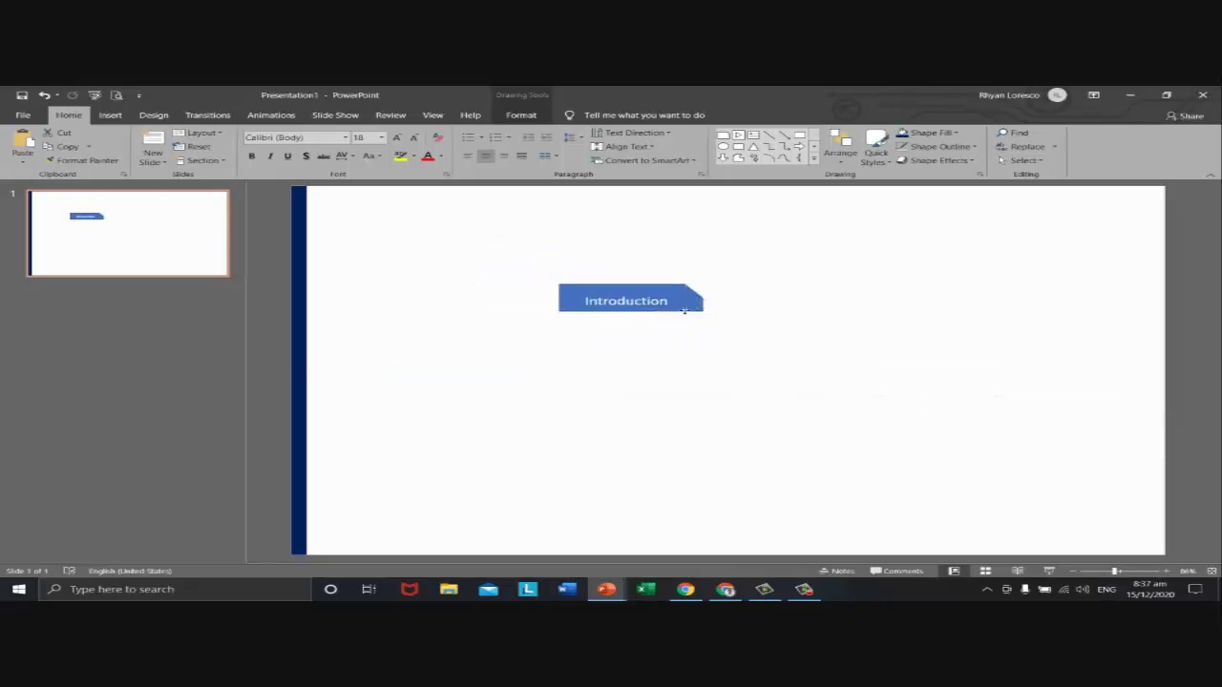
pyautogui.hotkey('ctrl', 'y')
pyautogui.click(605, 306)
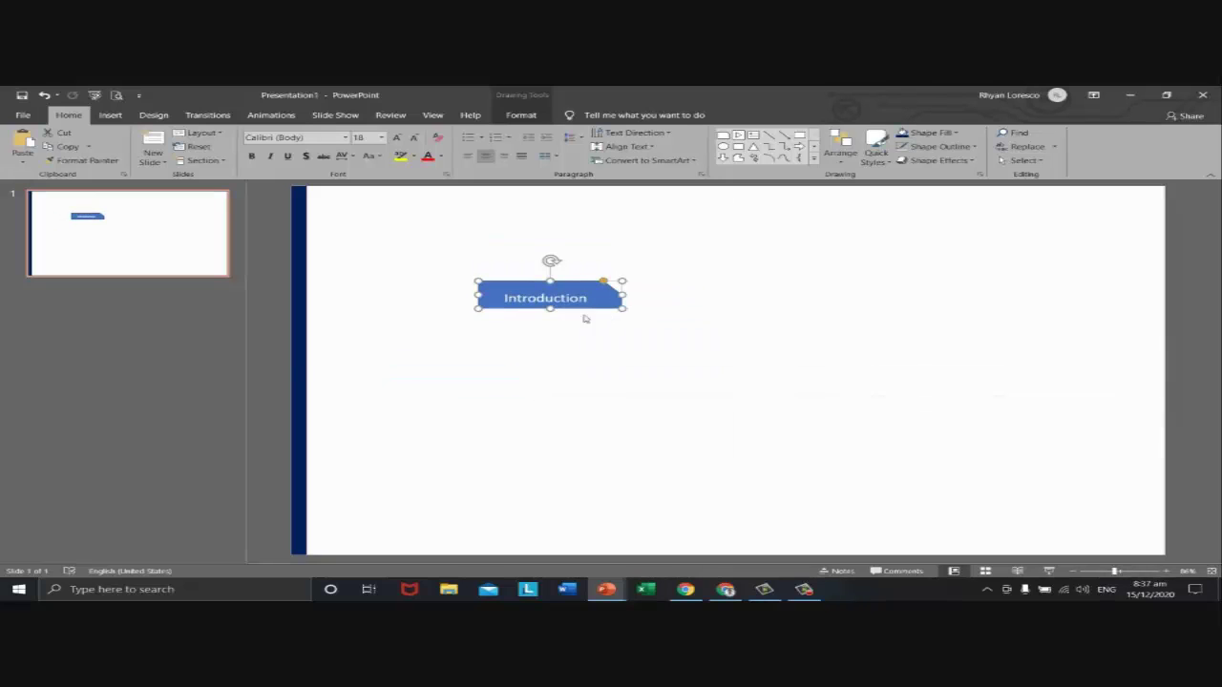
# - Shrink the "Introduction" rectangle to about 1.28 cm high and 5.23 cm wide, and place it in the slide's upper-left area, clear of the strip
pyautogui.moveTo(584, 310); pyautogui.dragTo(954, 319)
pyautogui.moveTo(817, 331); pyautogui.dragTo(524, 293)
pyautogui.moveTo(648, 280); pyautogui.dragTo(504, 283)
pyautogui.click(601, 323)
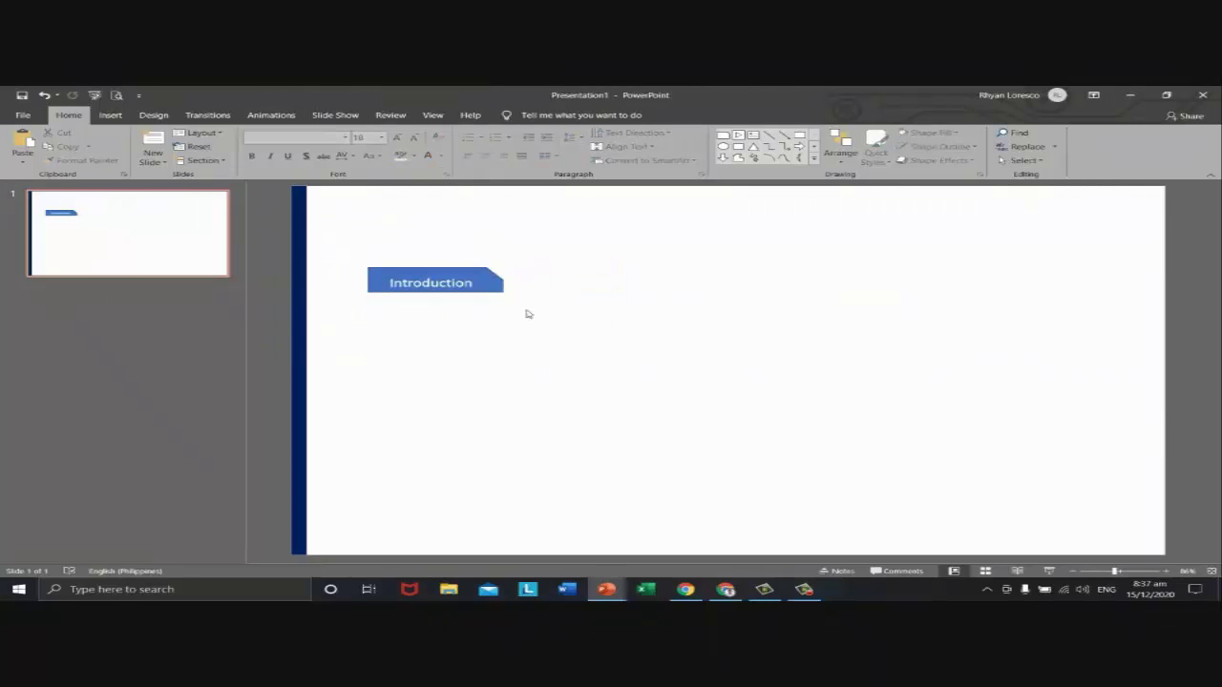
pyautogui.moveTo(501, 293); pyautogui.dragTo(591, 325)
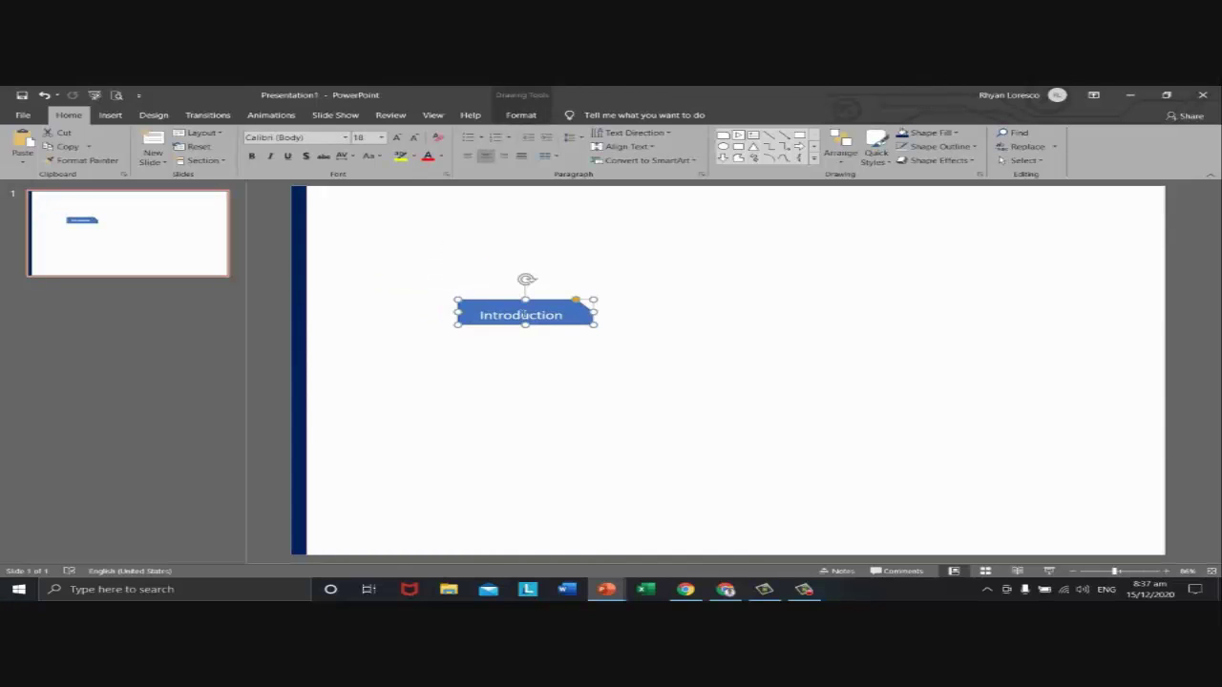
# - Fill the "Introduction" rectangle with the standard dark blue used for the strip on the slide's left edge
pyautogui.click(298, 305)
pyautogui.click(560, 305)
pyautogui.click(531, 118)
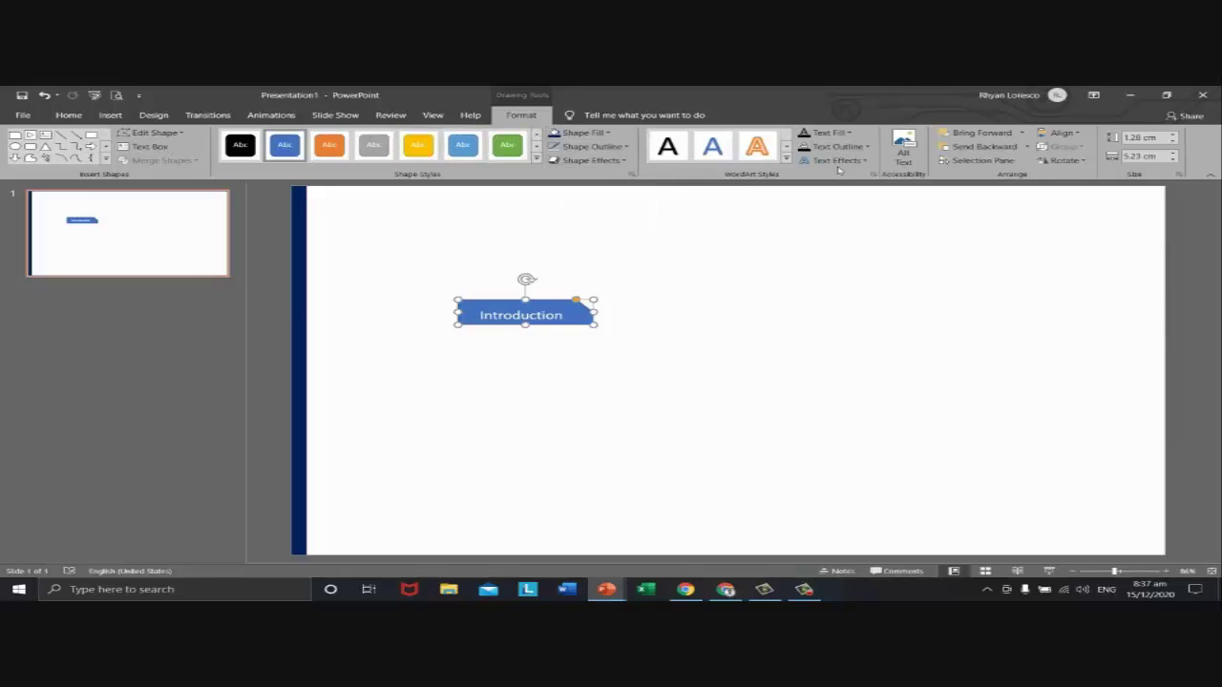
pyautogui.click(605, 134)
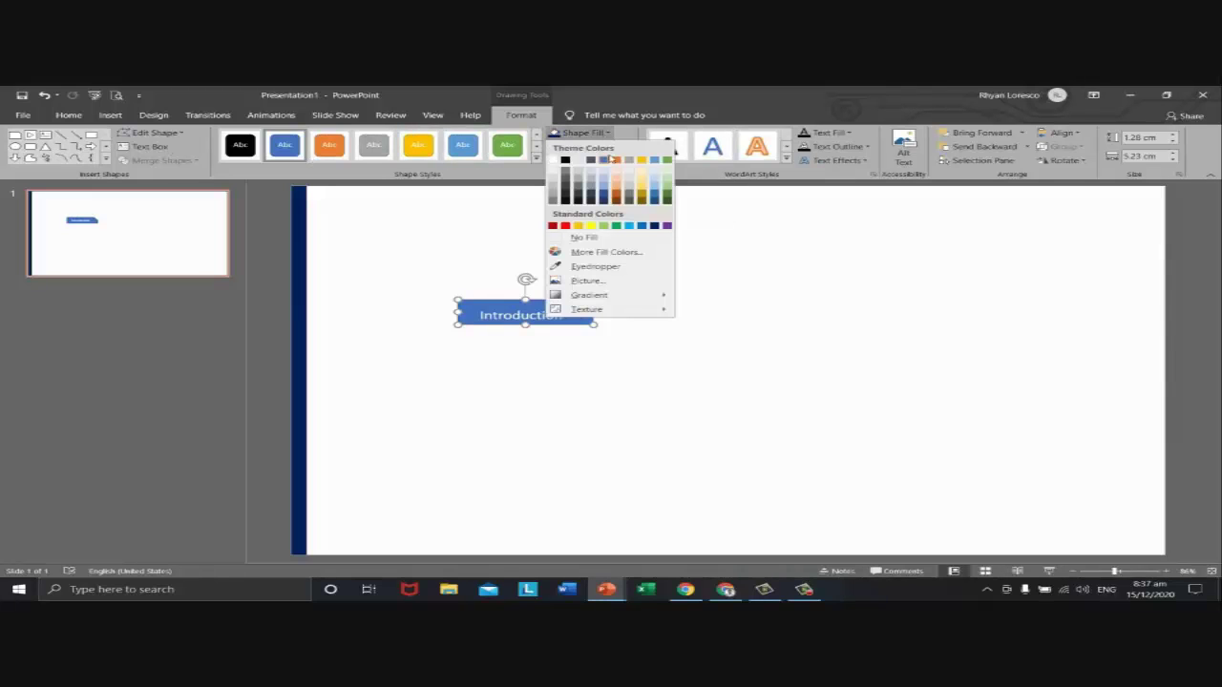
pyautogui.click(658, 227)
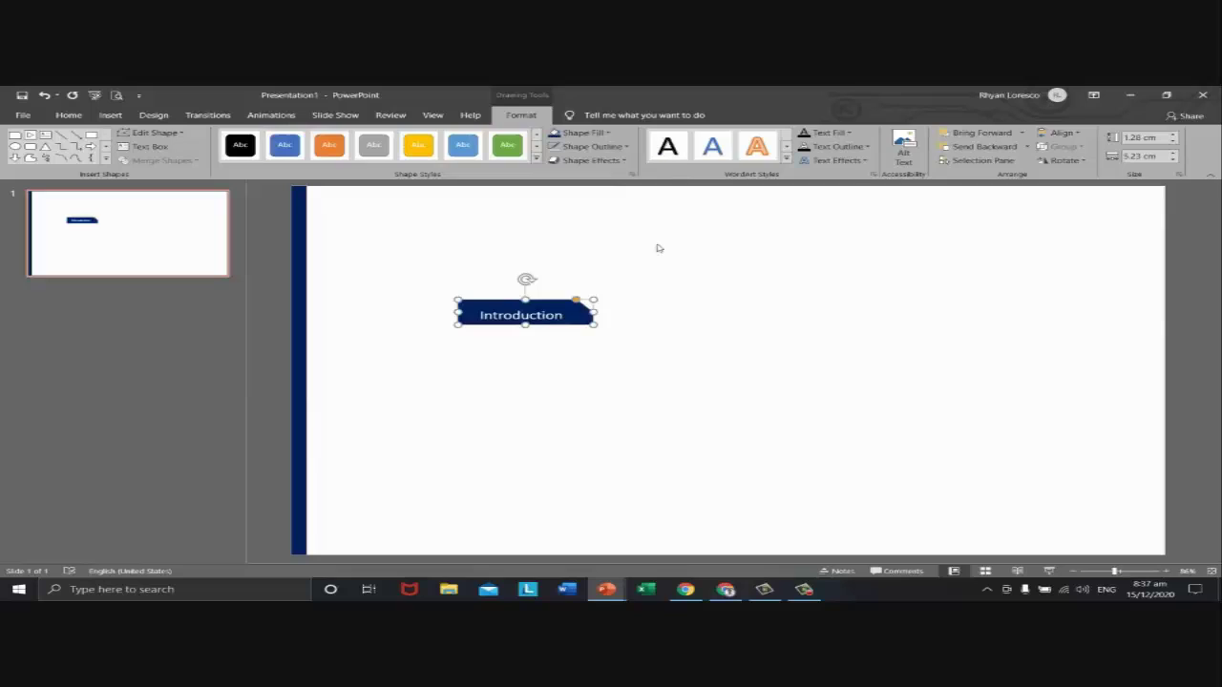
pyautogui.click(660, 346)
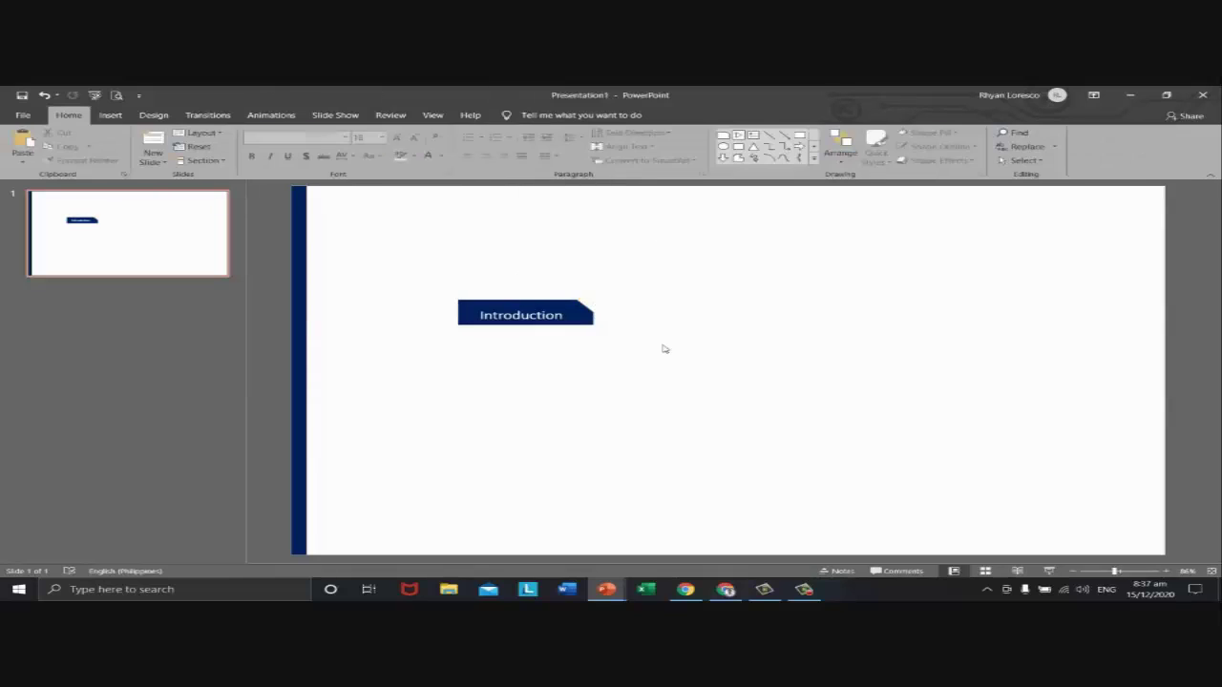
pyautogui.click(582, 322)
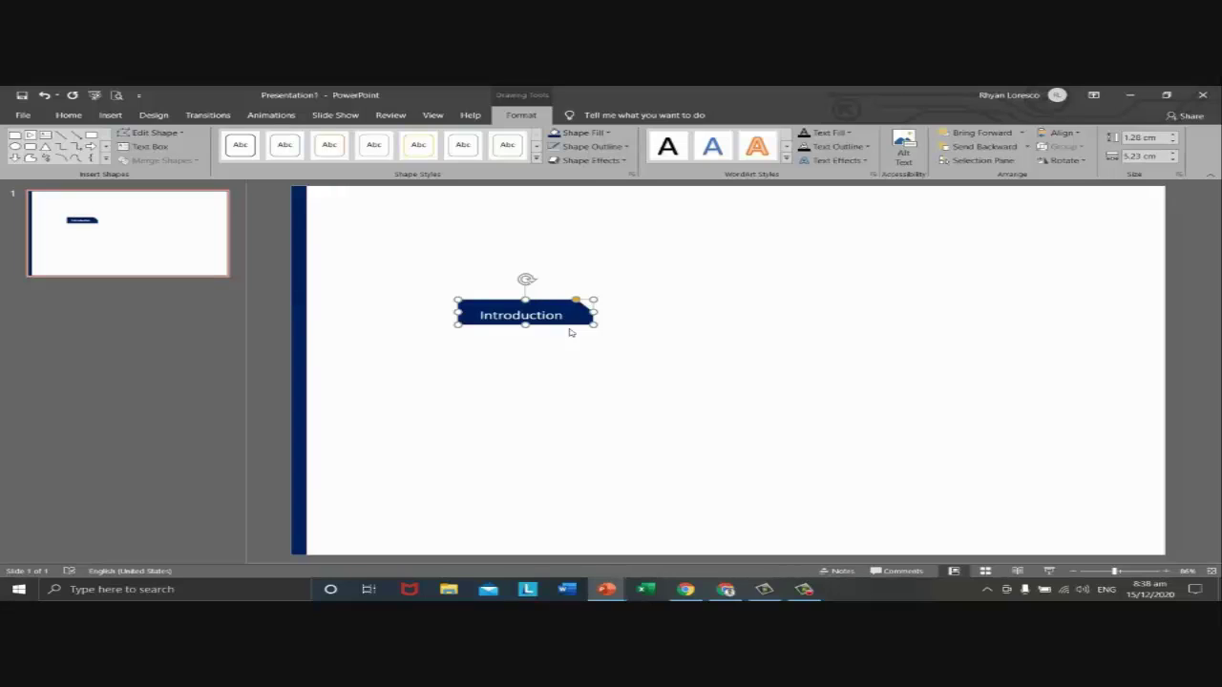
pyautogui.click(67, 115)
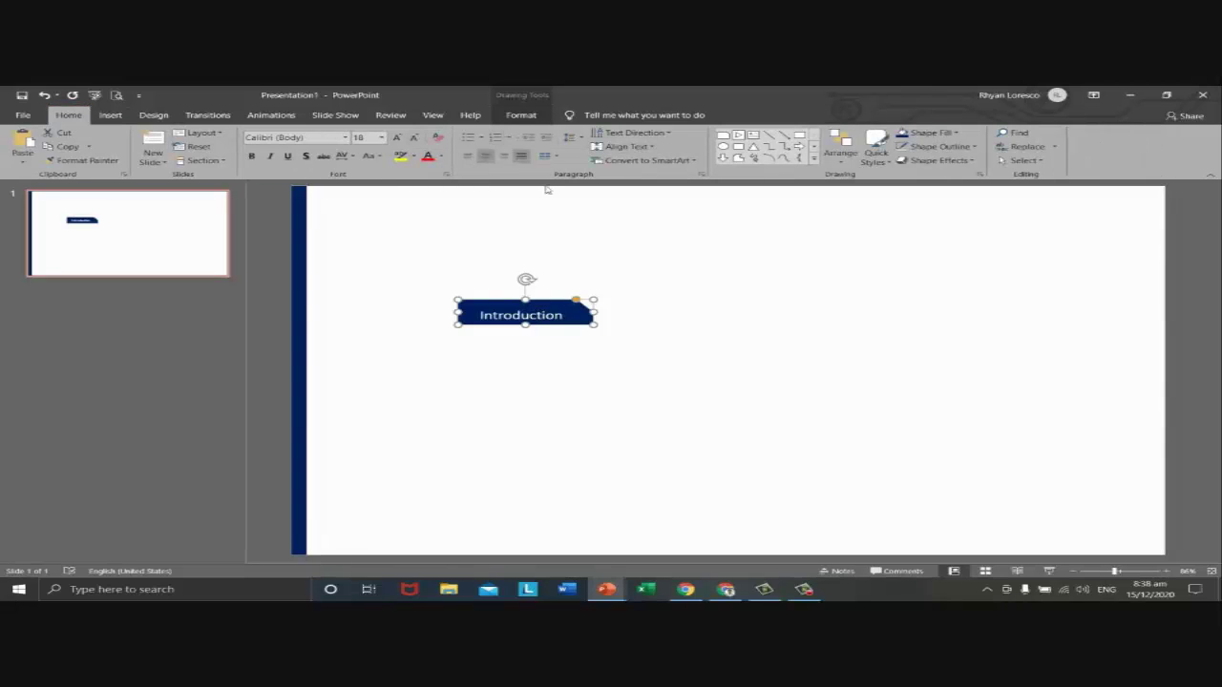
pyautogui.click(562, 315)
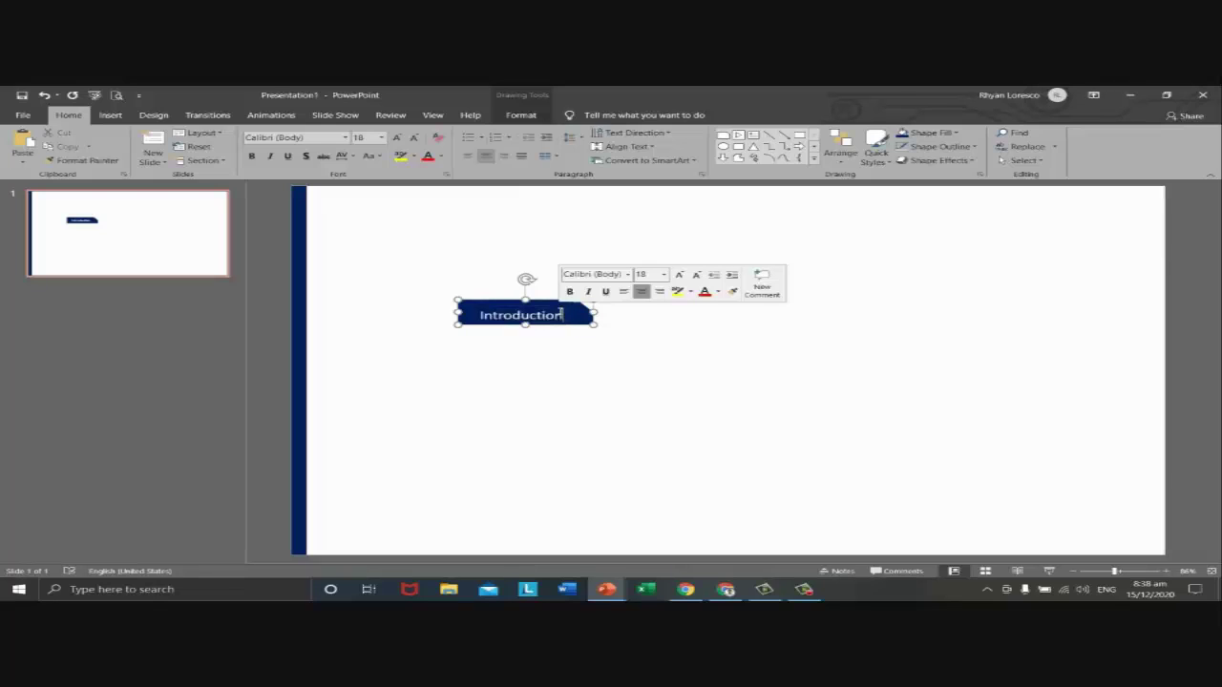
pyautogui.doubleClick(562, 315)
pyautogui.click(574, 350)
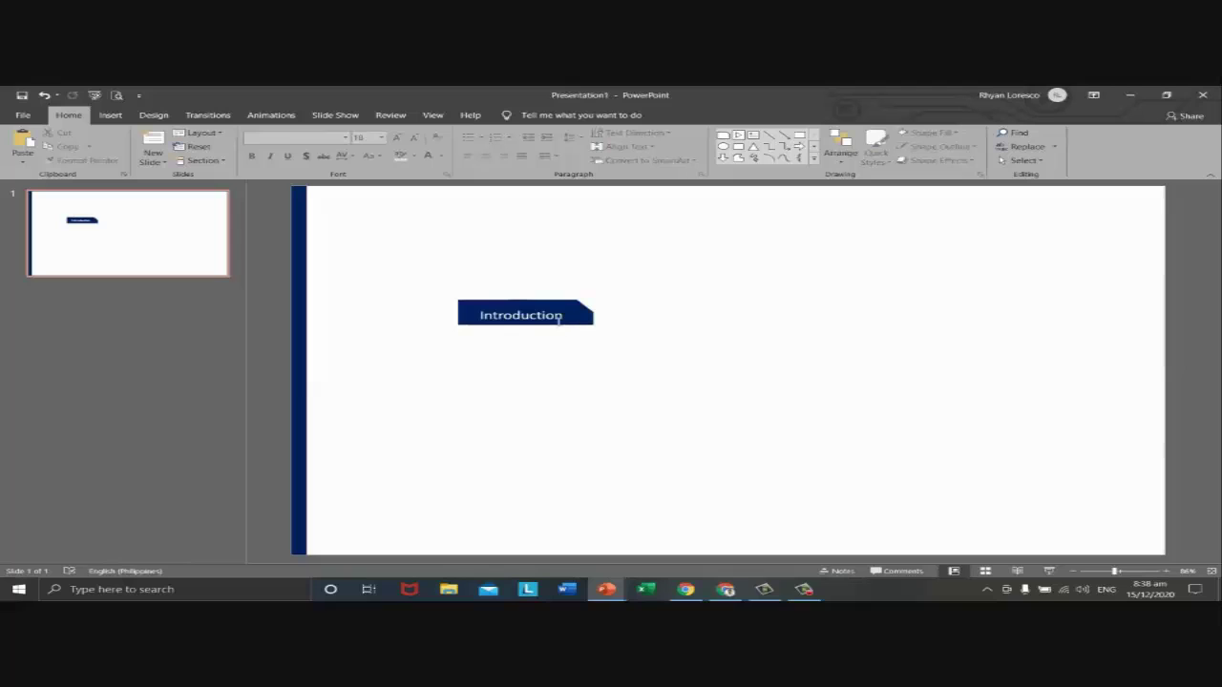
pyautogui.click(560, 324)
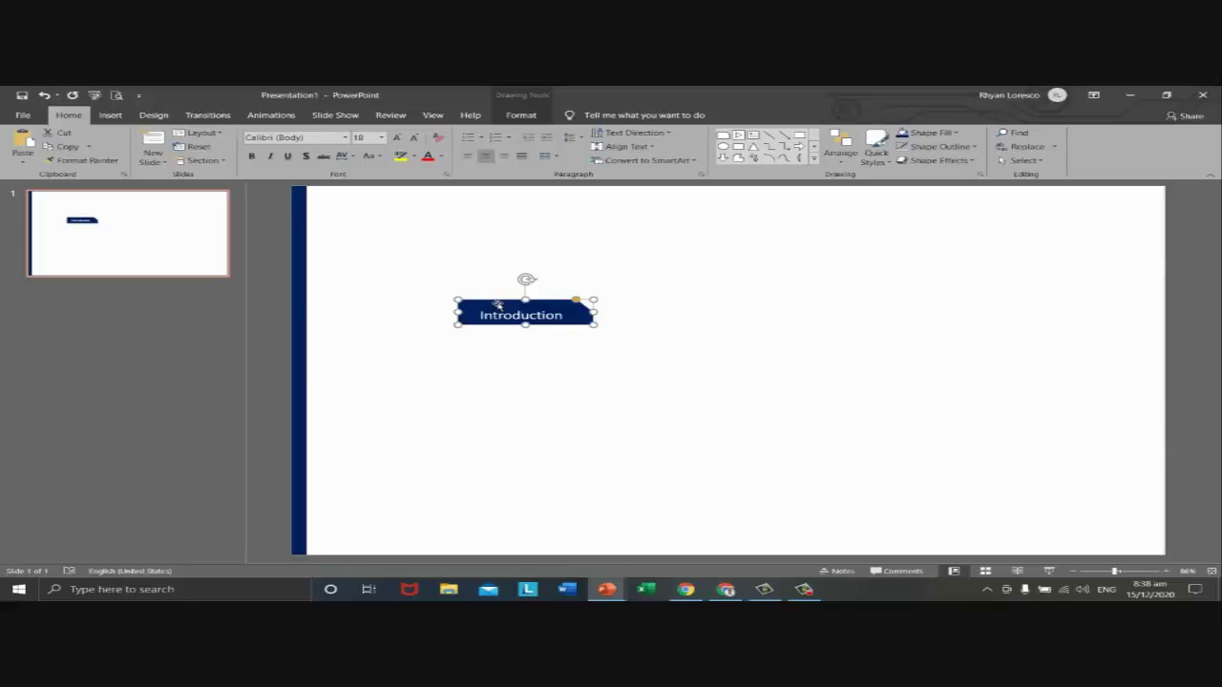
pyautogui.hotkey('alt', 'Tab')
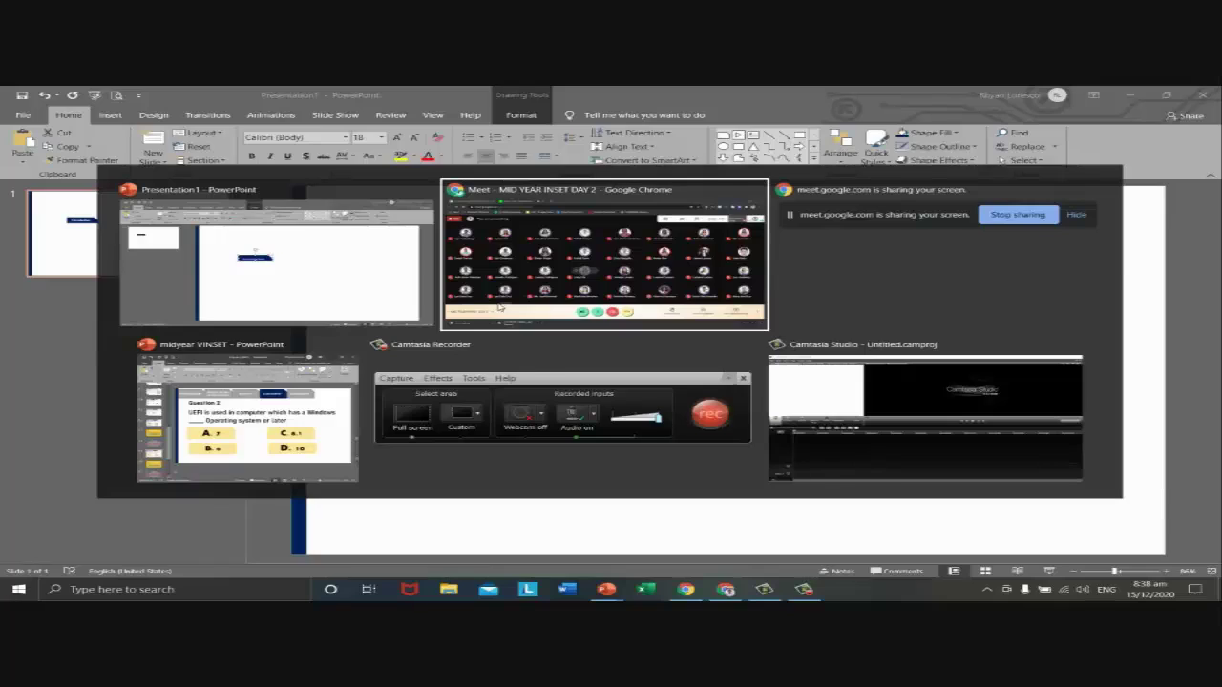
pyautogui.press('Escape')
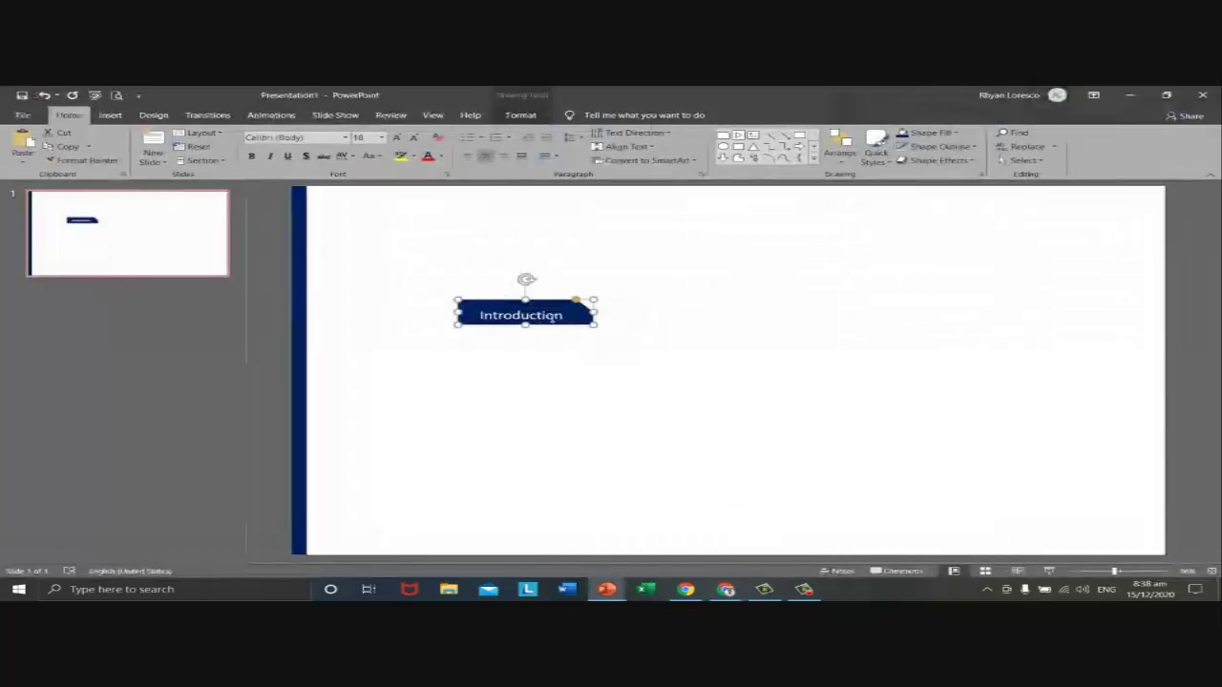
# - Try shifting the "Introduction" rectangle to other positions in the upper-left area of the slide
pyautogui.moveTo(548, 311); pyautogui.dragTo(507, 282)
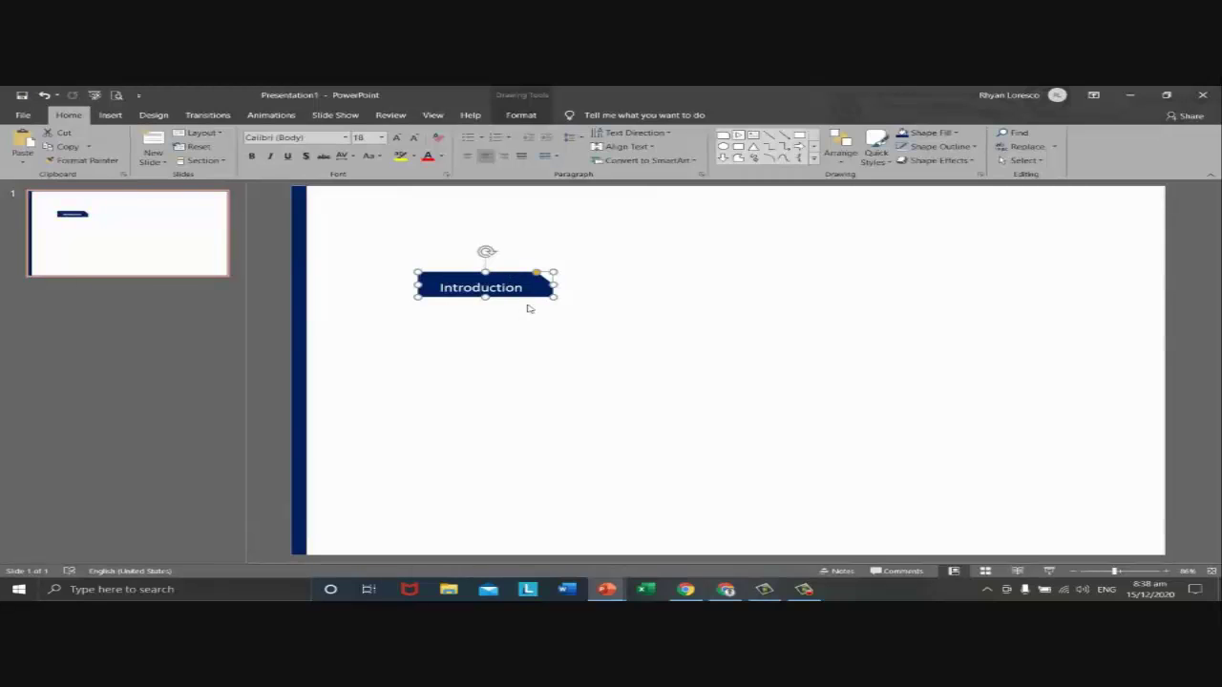
pyautogui.moveTo(527, 296); pyautogui.dragTo(569, 316)
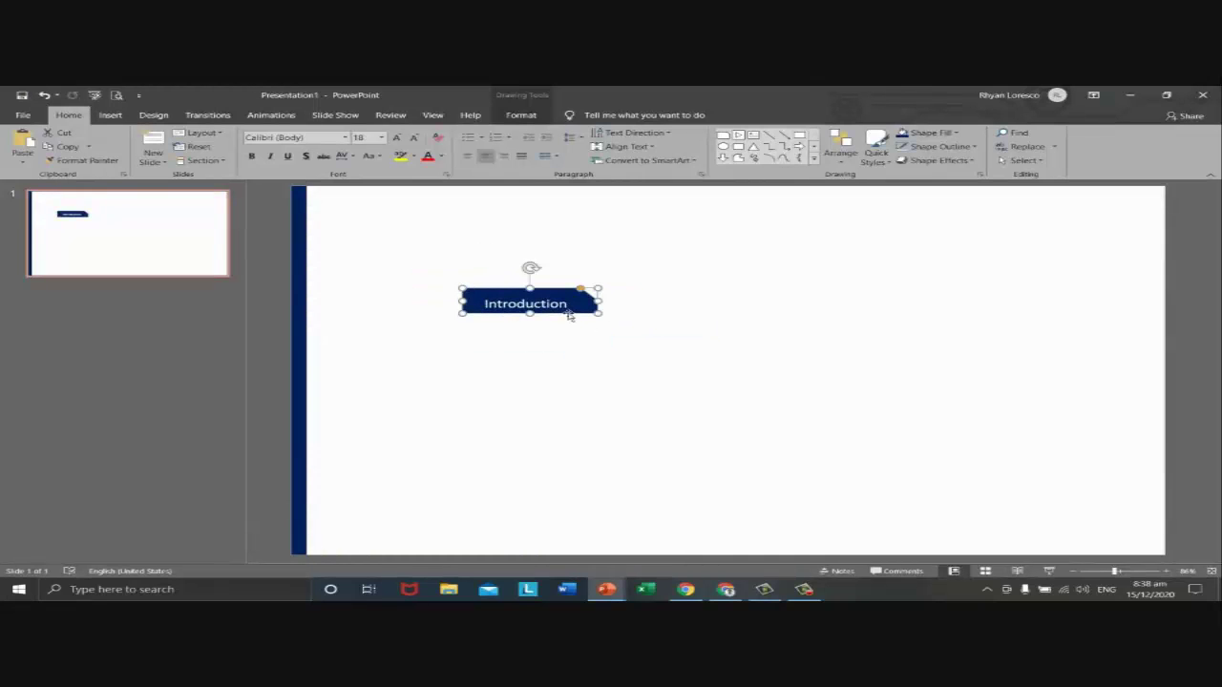
pyautogui.doubleClick(564, 306)
pyautogui.click(563, 348)
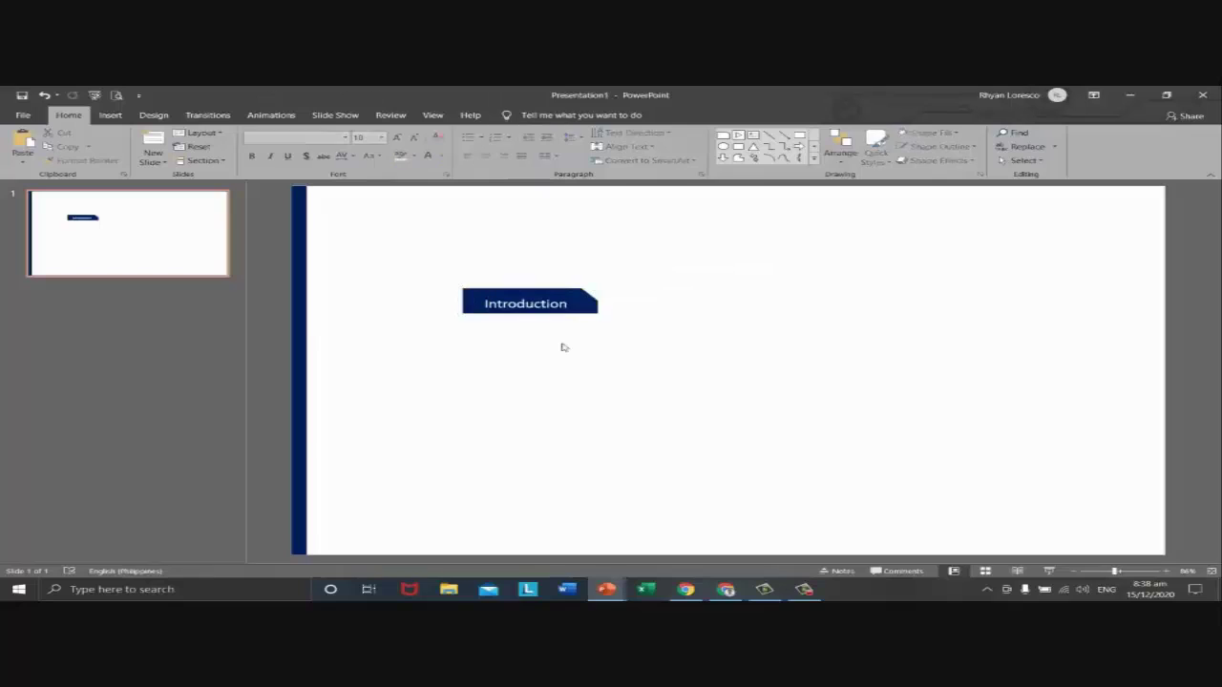
# - Color the "Introduction" label text standard yellow and make it bold
pyautogui.click(557, 289)
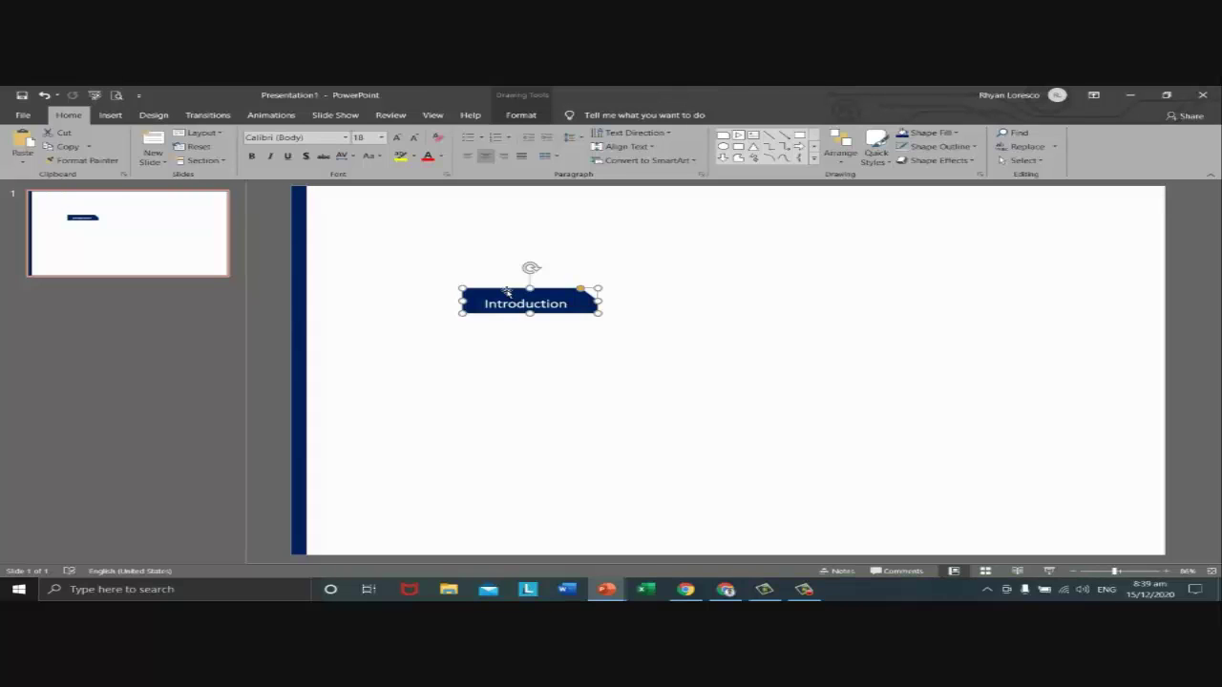
pyautogui.click(442, 159)
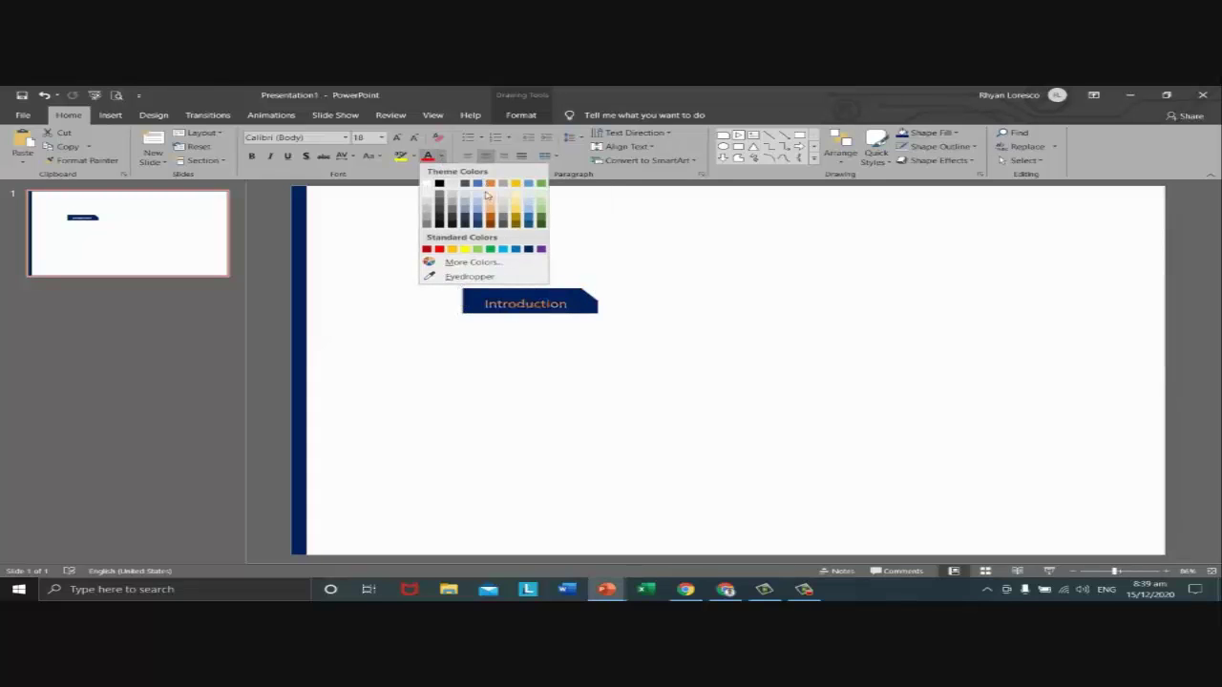
pyautogui.click(466, 250)
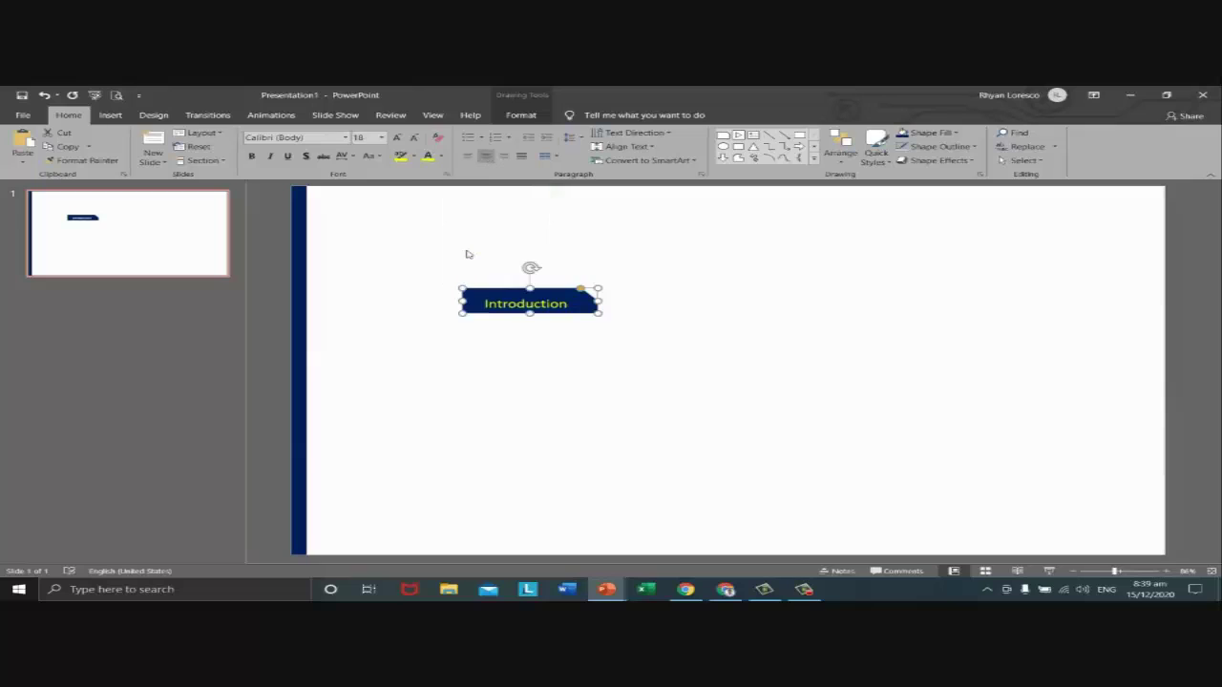
pyautogui.click(252, 157)
pyautogui.click(616, 456)
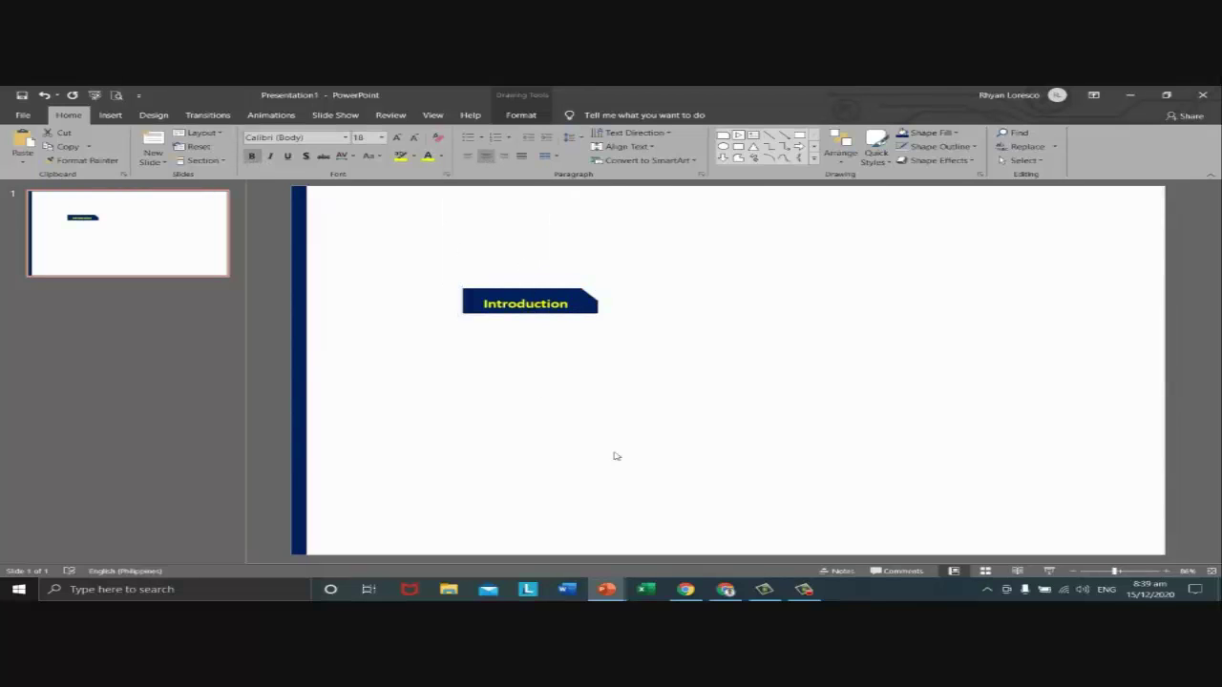
# - Change the font of the "Introduction" label to Bahnschrift Condensed
pyautogui.click(578, 310)
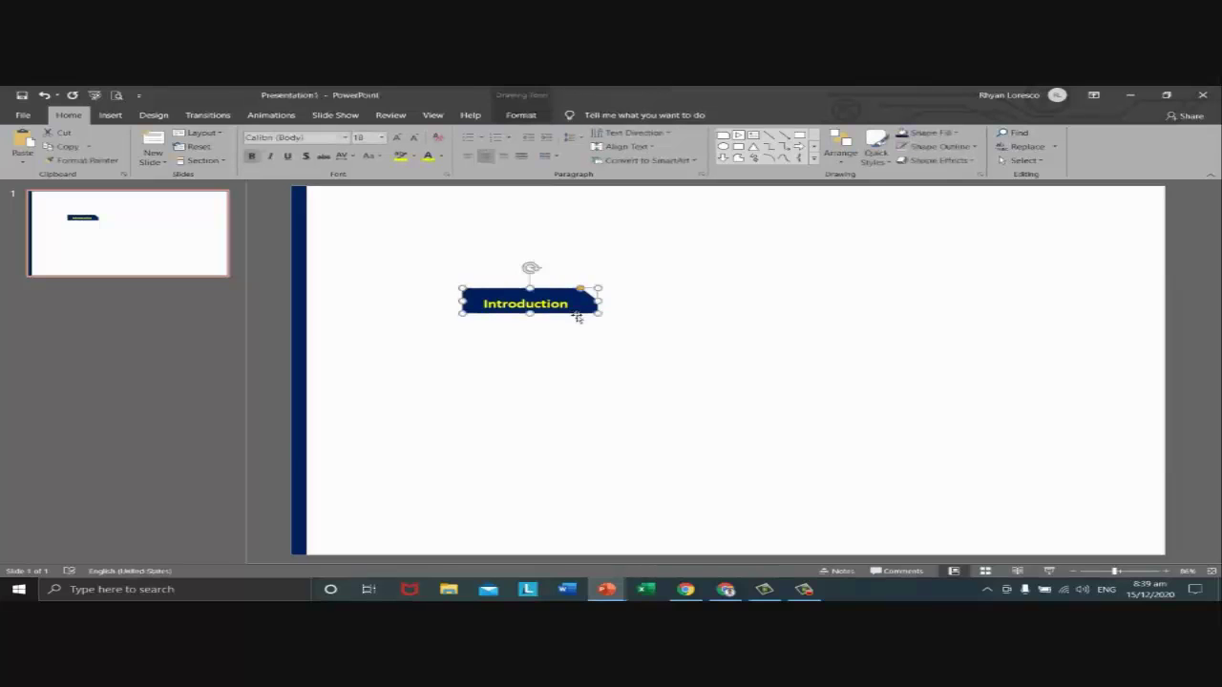
pyautogui.click(345, 141)
pyautogui.click(345, 139)
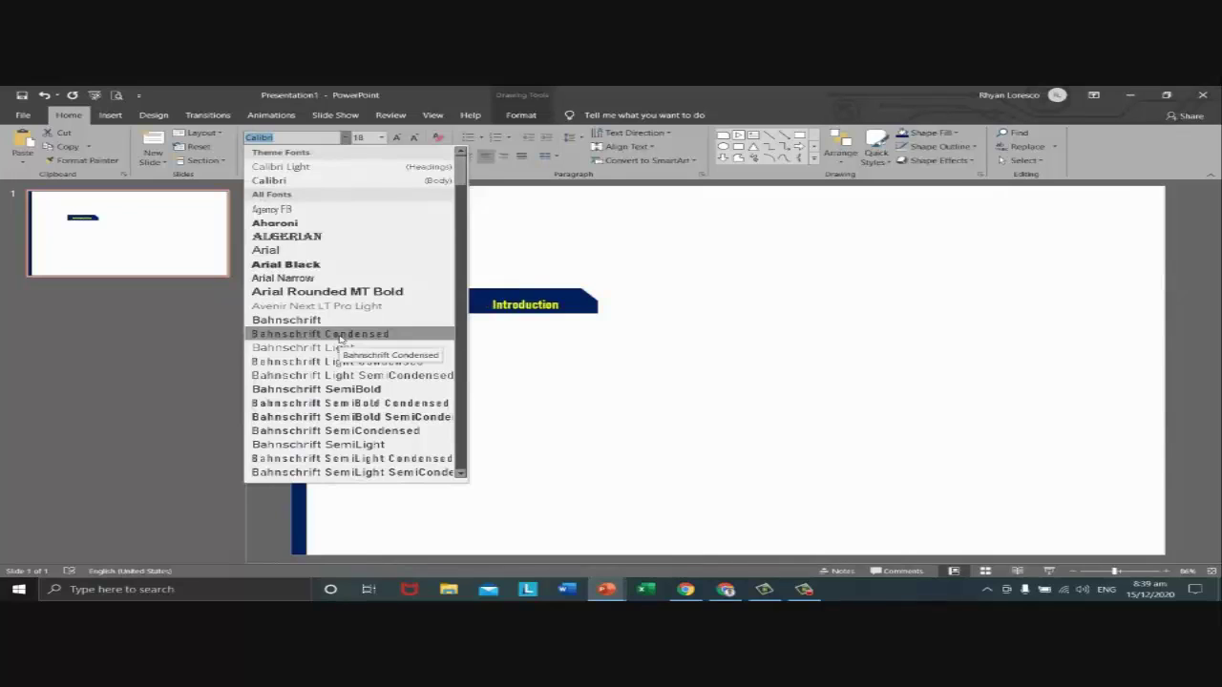
pyautogui.click(340, 334)
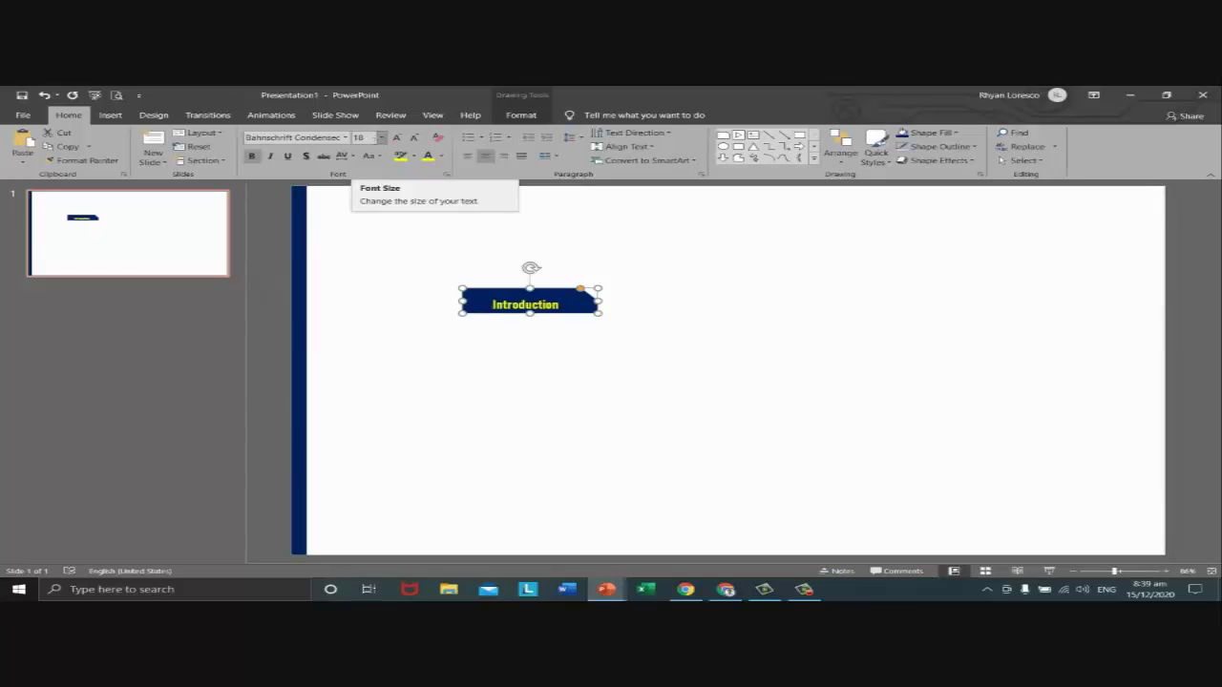
# - Try the "Introduction" label at font size 30 and larger, and settle on size 28 so it fits the rectangle
pyautogui.click(365, 138)
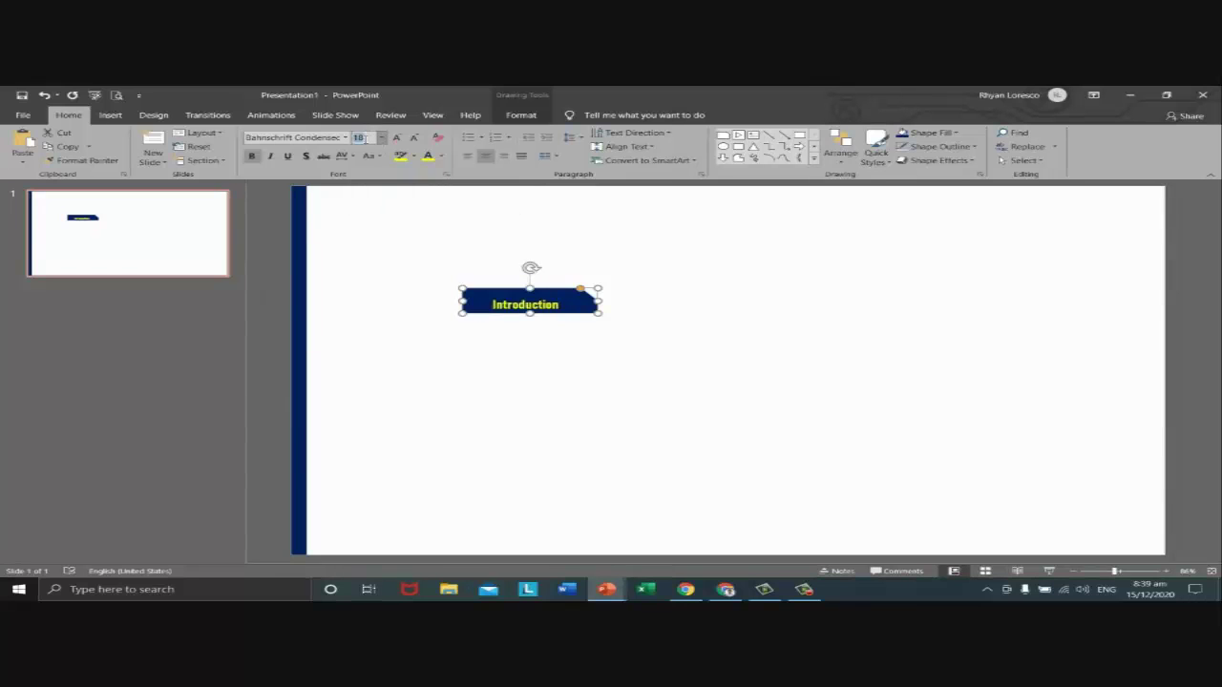
pyautogui.write('30')
pyautogui.press('Return')
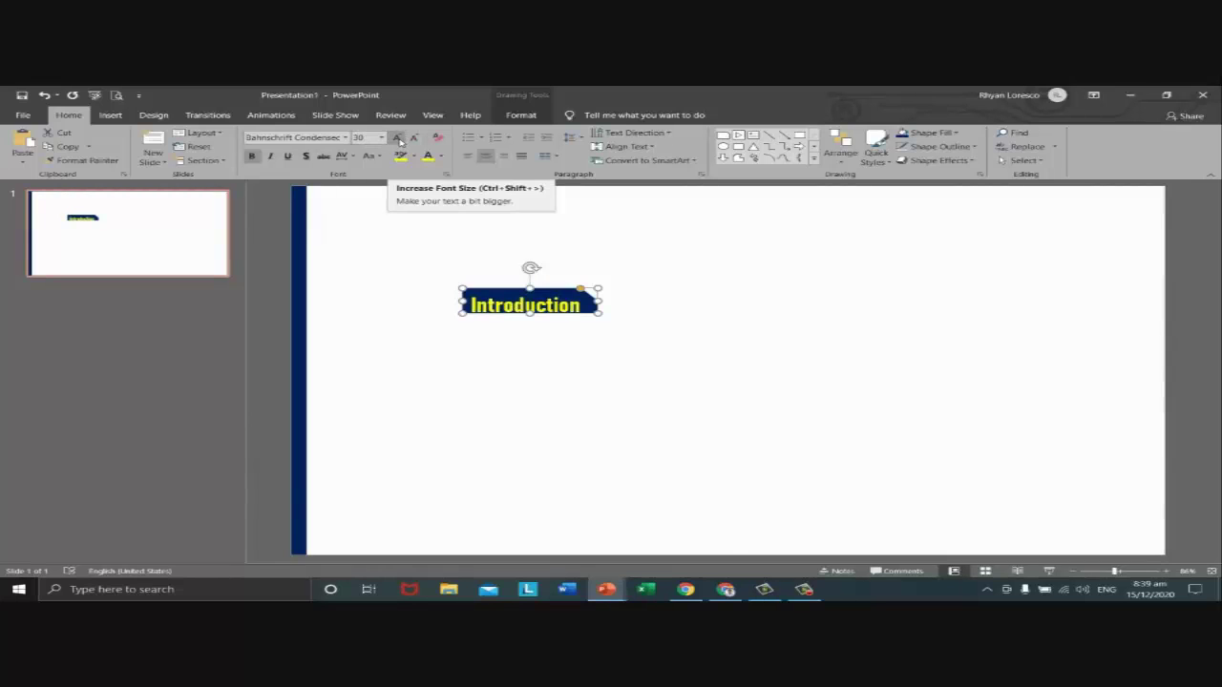
pyautogui.click(398, 141)
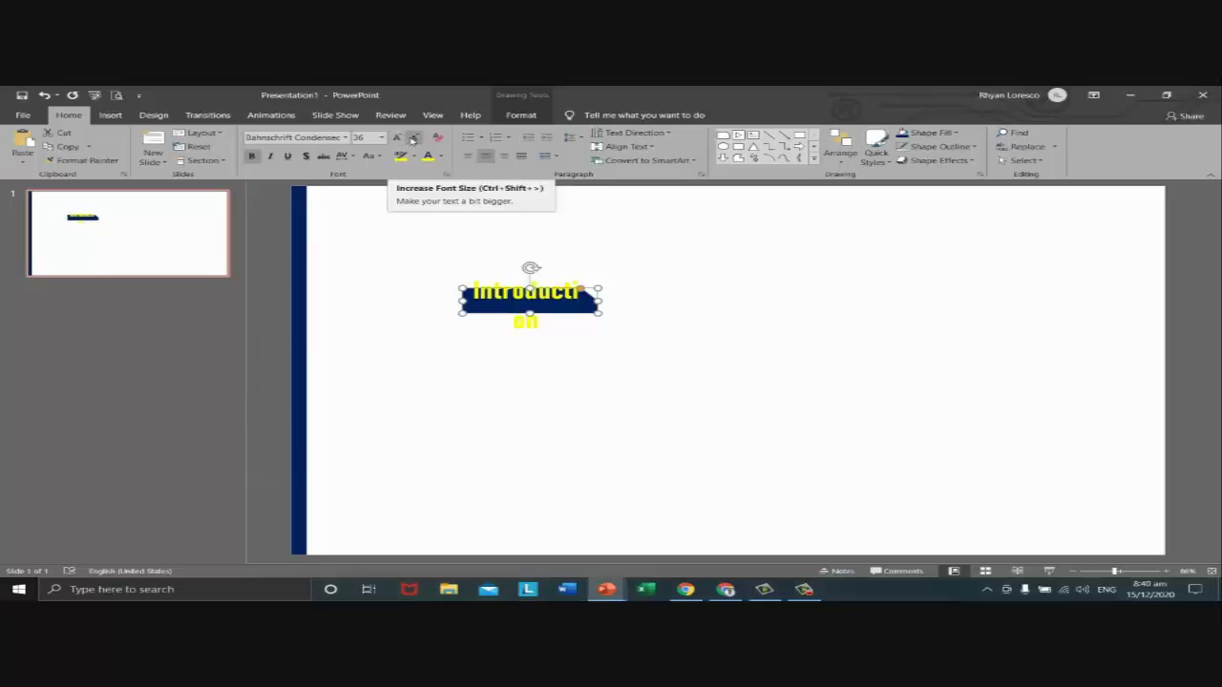
pyautogui.click(414, 140)
pyautogui.click(414, 139)
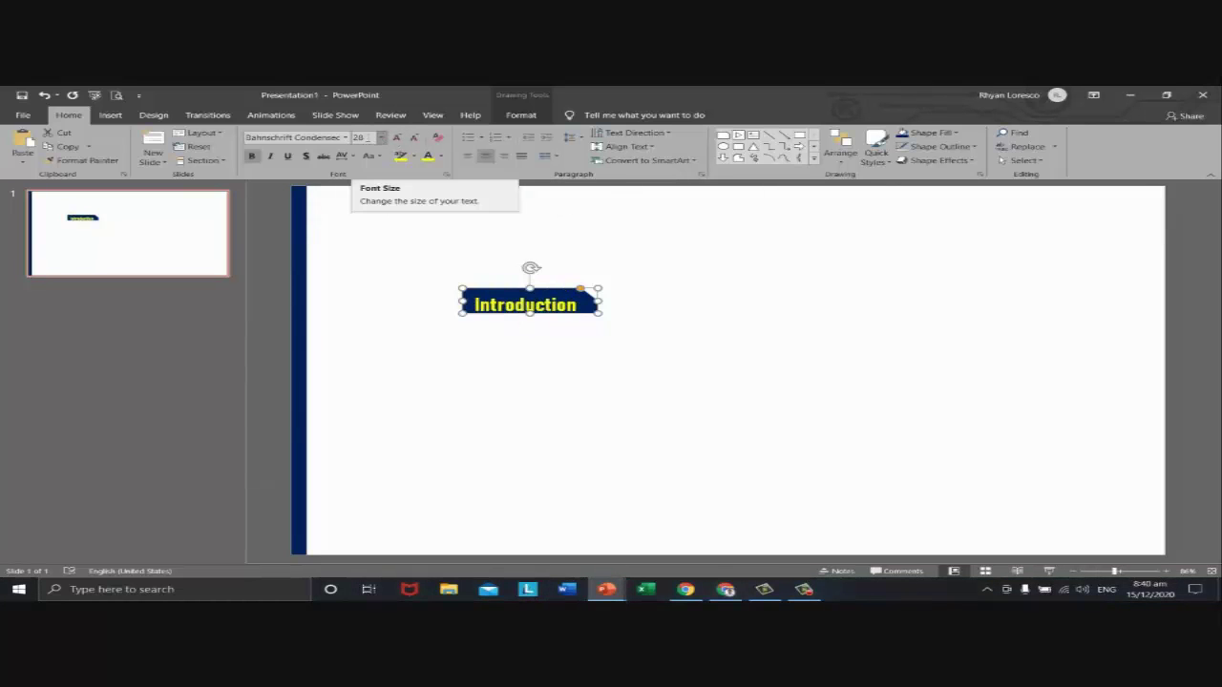
pyautogui.click(397, 140)
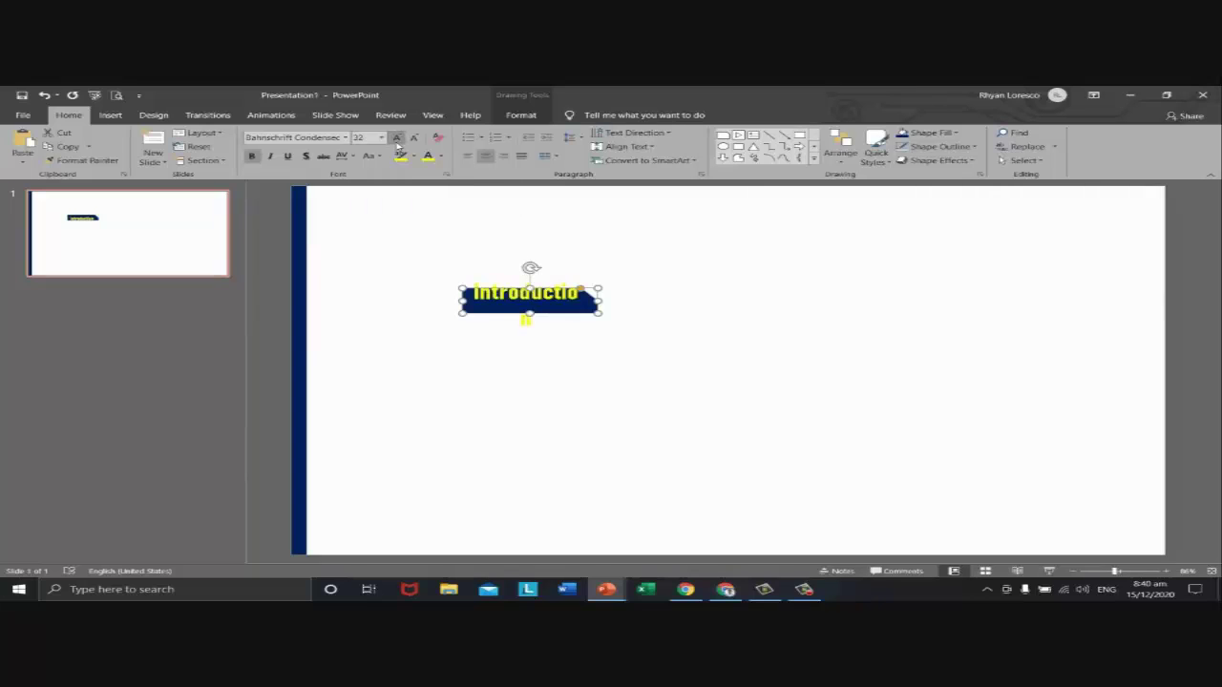
pyautogui.click(414, 139)
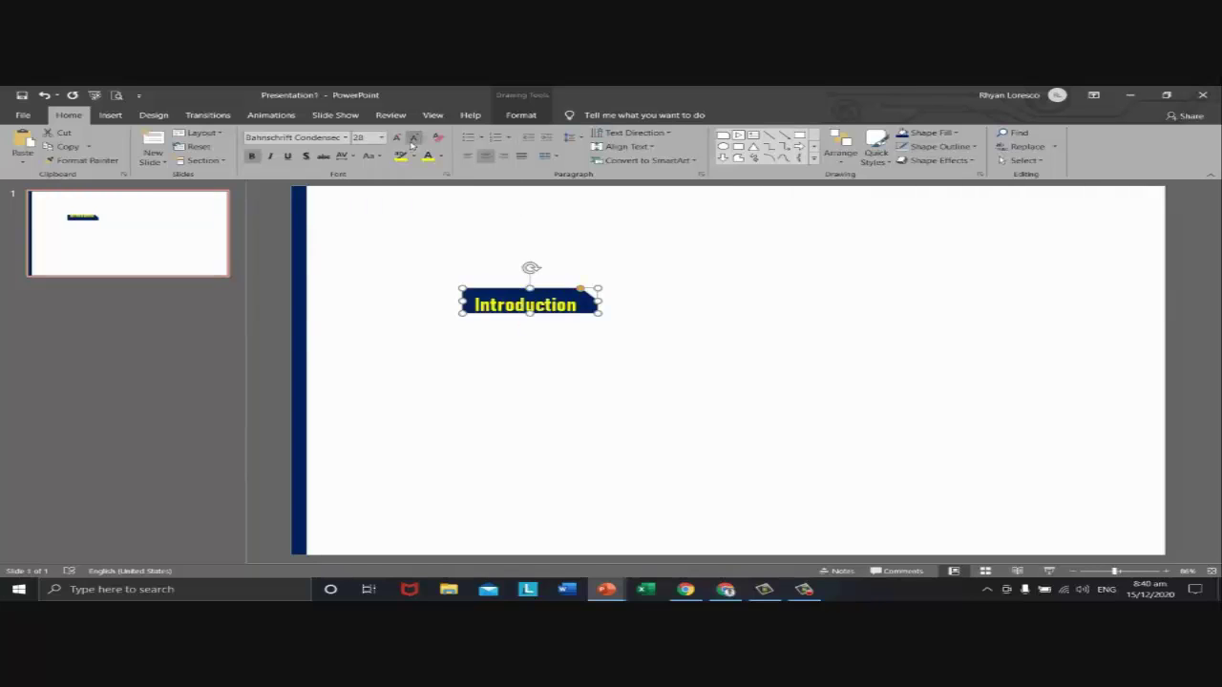
pyautogui.click(599, 375)
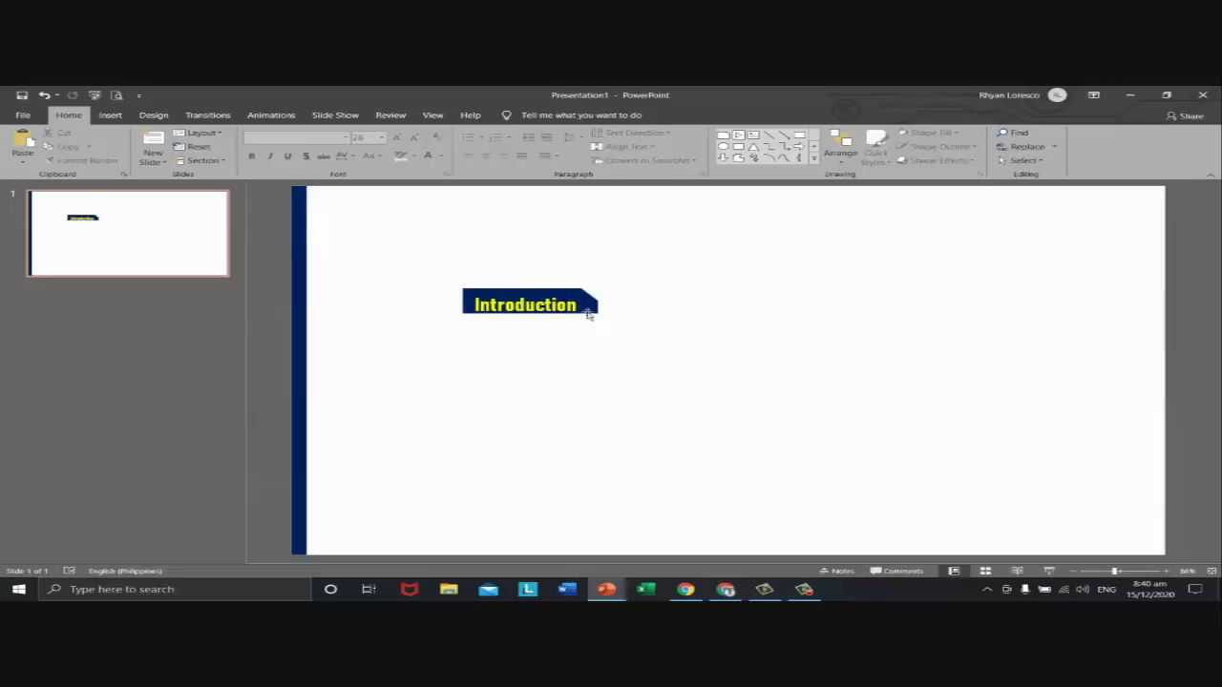
# - Move the "Introduction" rectangle to the slide's top-left corner, flush with the top edge and against the dark blue strip
pyautogui.moveTo(588, 314); pyautogui.dragTo(556, 302)
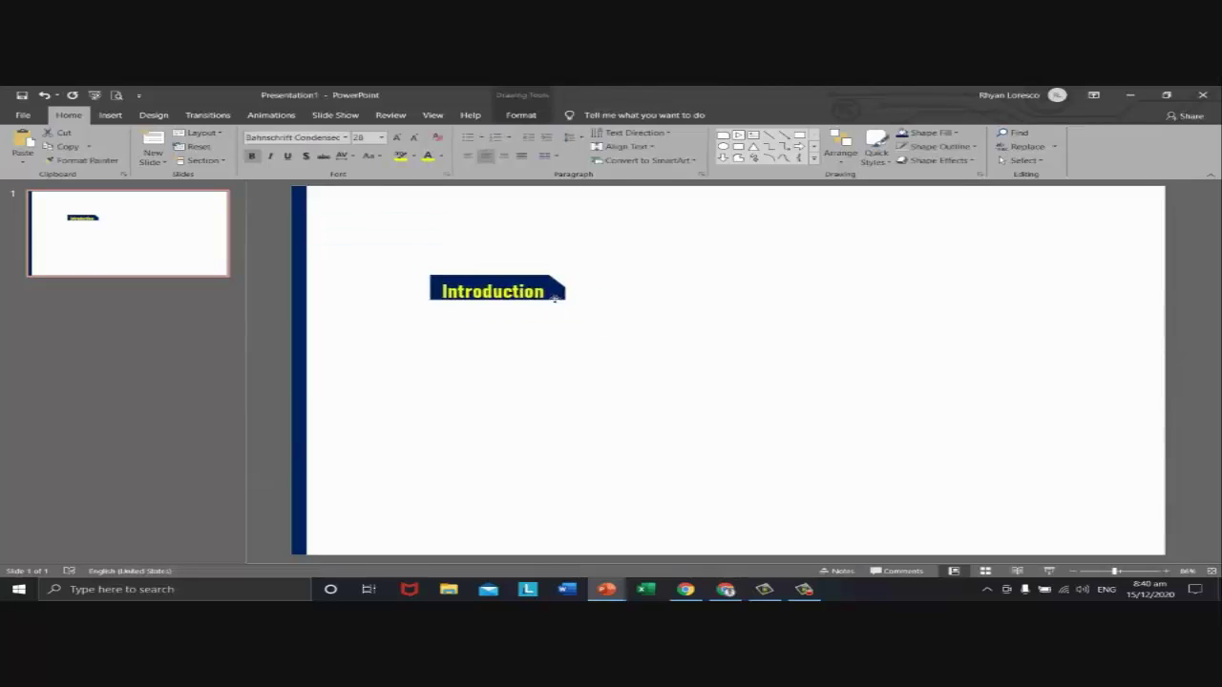
pyautogui.click(436, 361)
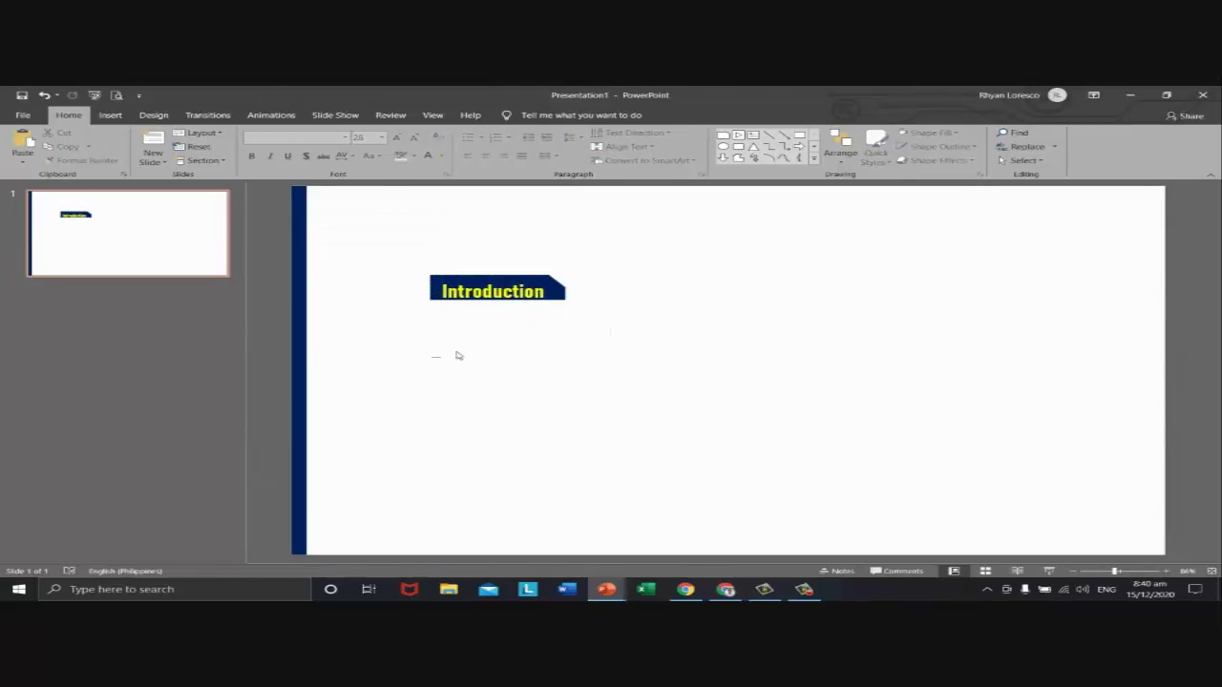
pyautogui.click(524, 277)
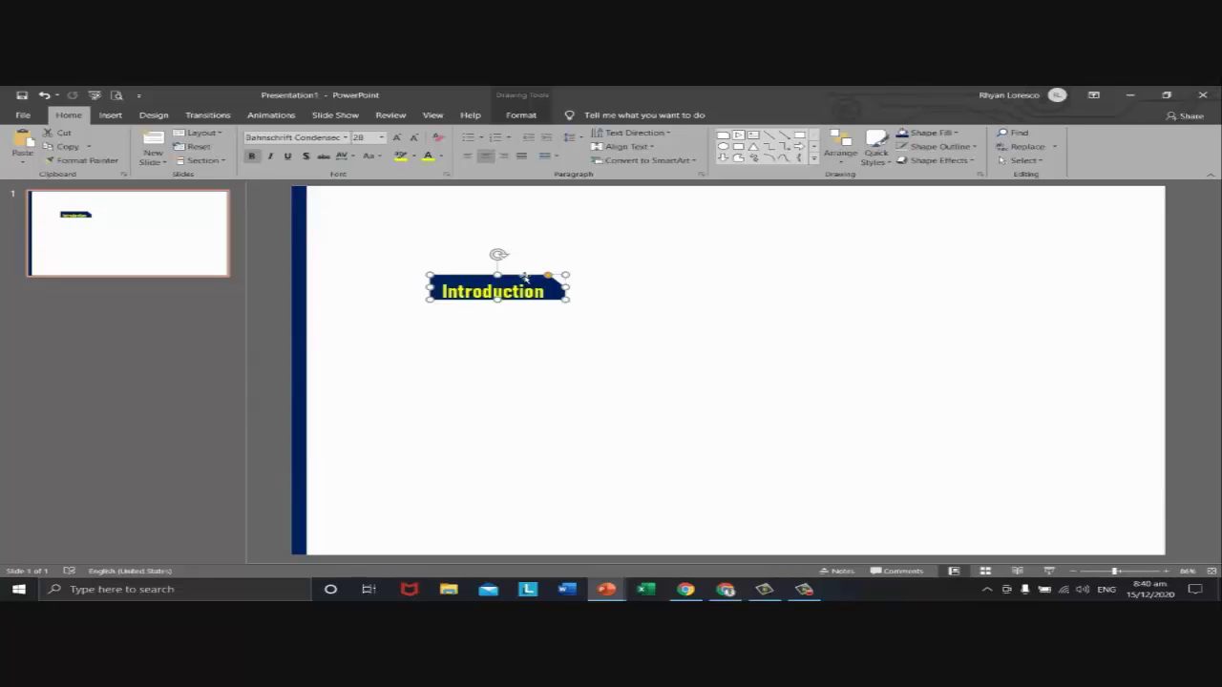
pyautogui.press('Escape')
pyautogui.moveTo(530, 278); pyautogui.dragTo(409, 190)
pyautogui.click(469, 292)
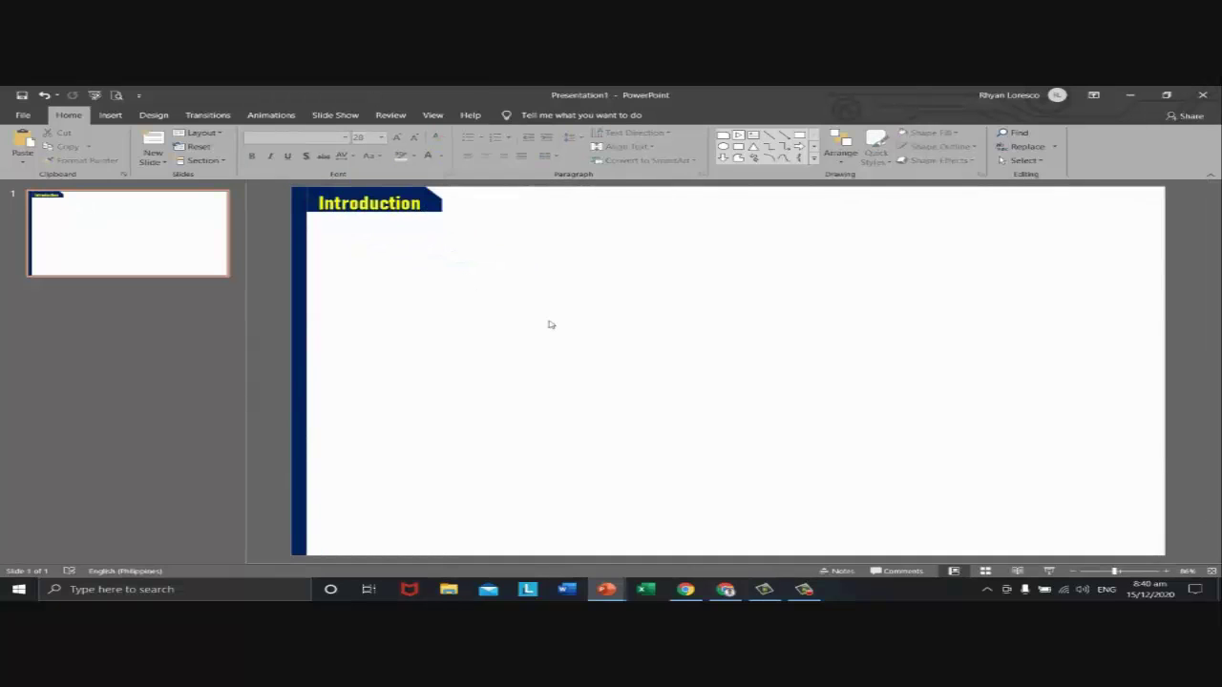
pyautogui.click(435, 212)
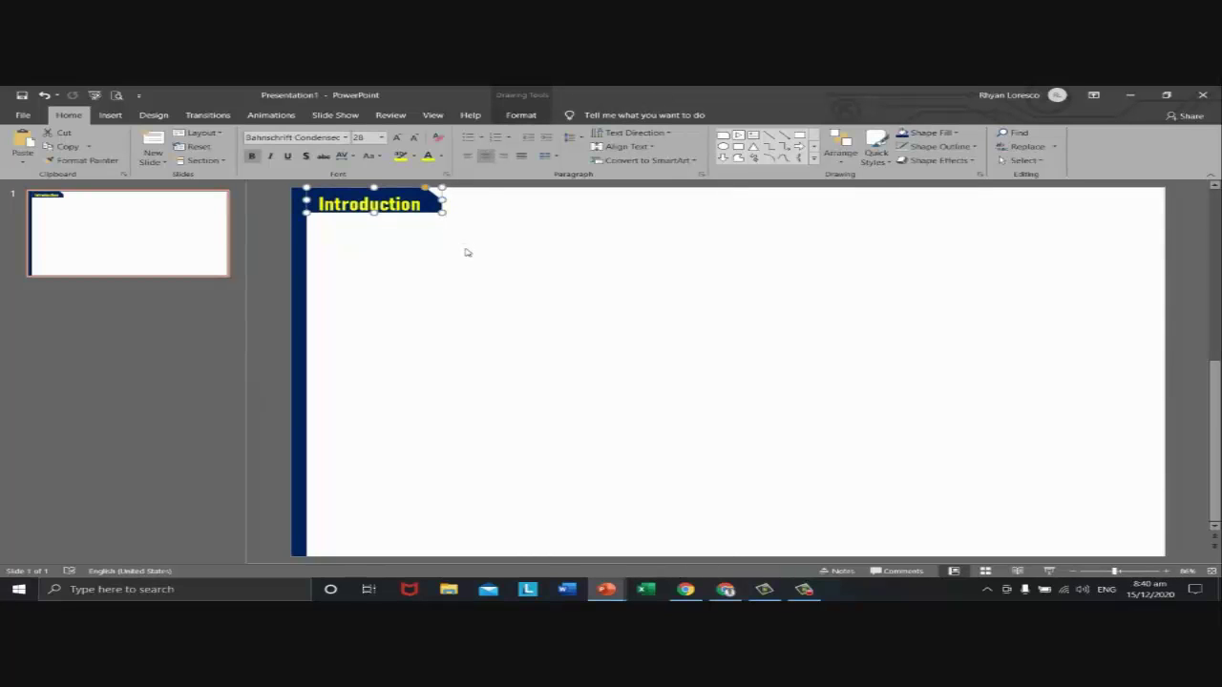
pyautogui.click(467, 252)
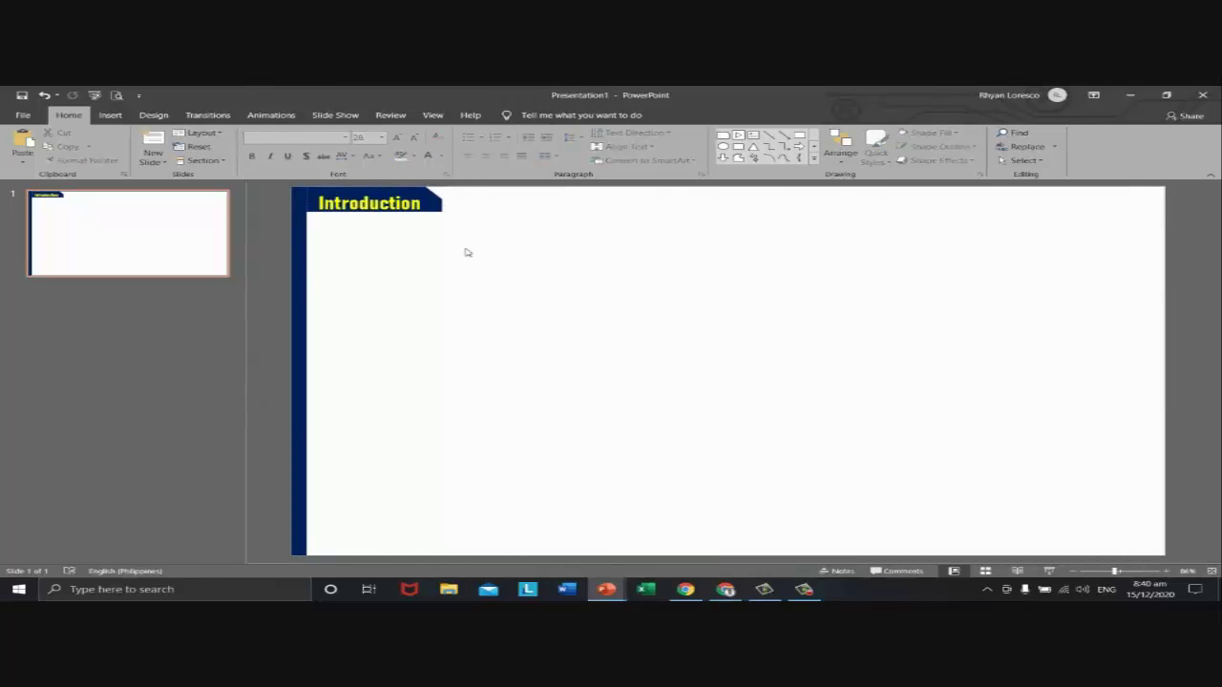
# - Copy the "Introduction" rectangle and paste a duplicate onto the same slide as an editable shape rather than a picture
pyautogui.click(429, 207)
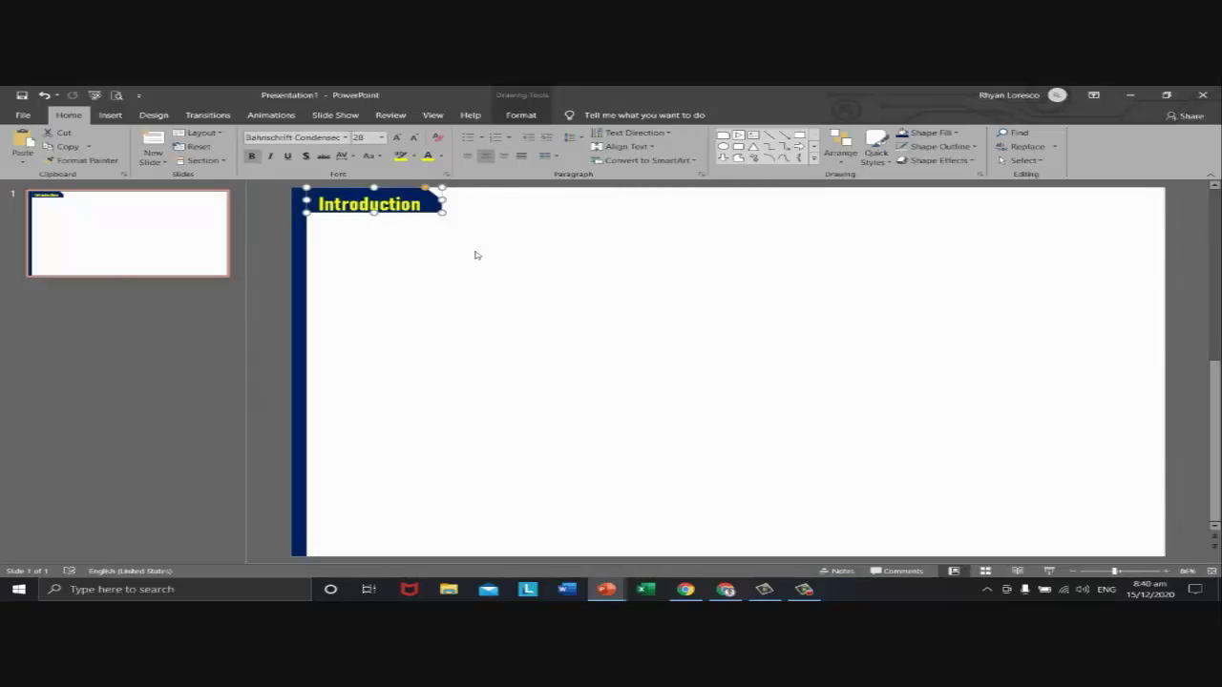
pyautogui.rightClick(421, 209)
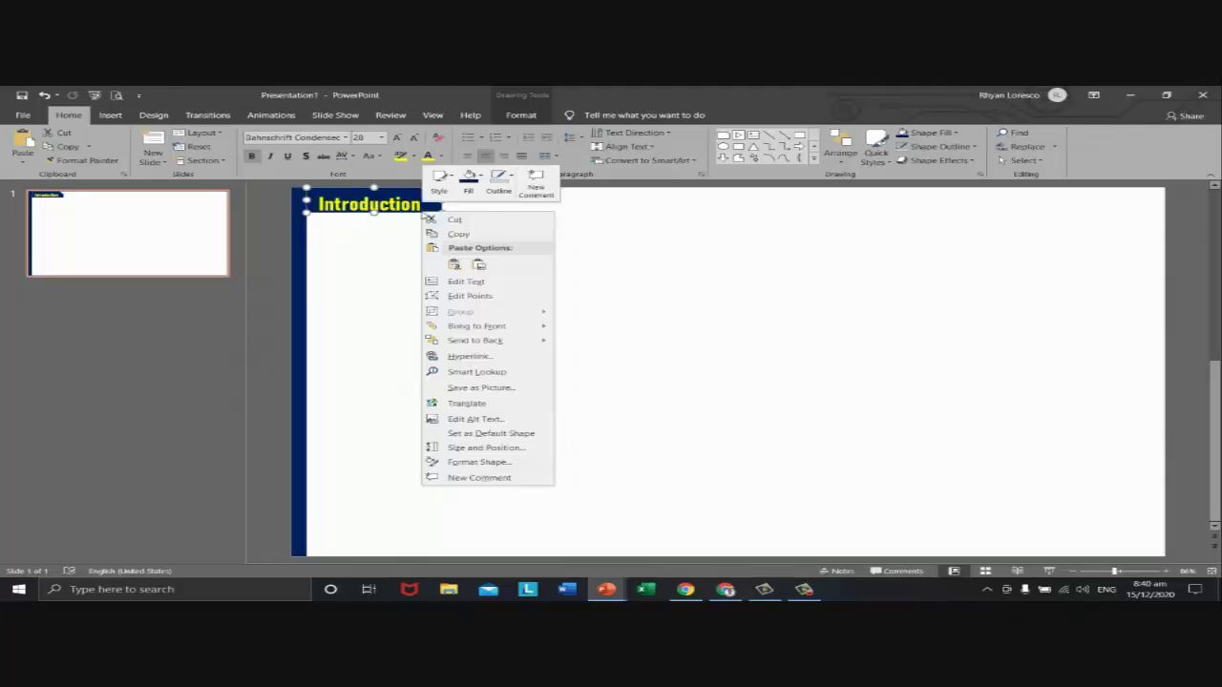
pyautogui.click(468, 237)
pyautogui.click(469, 217)
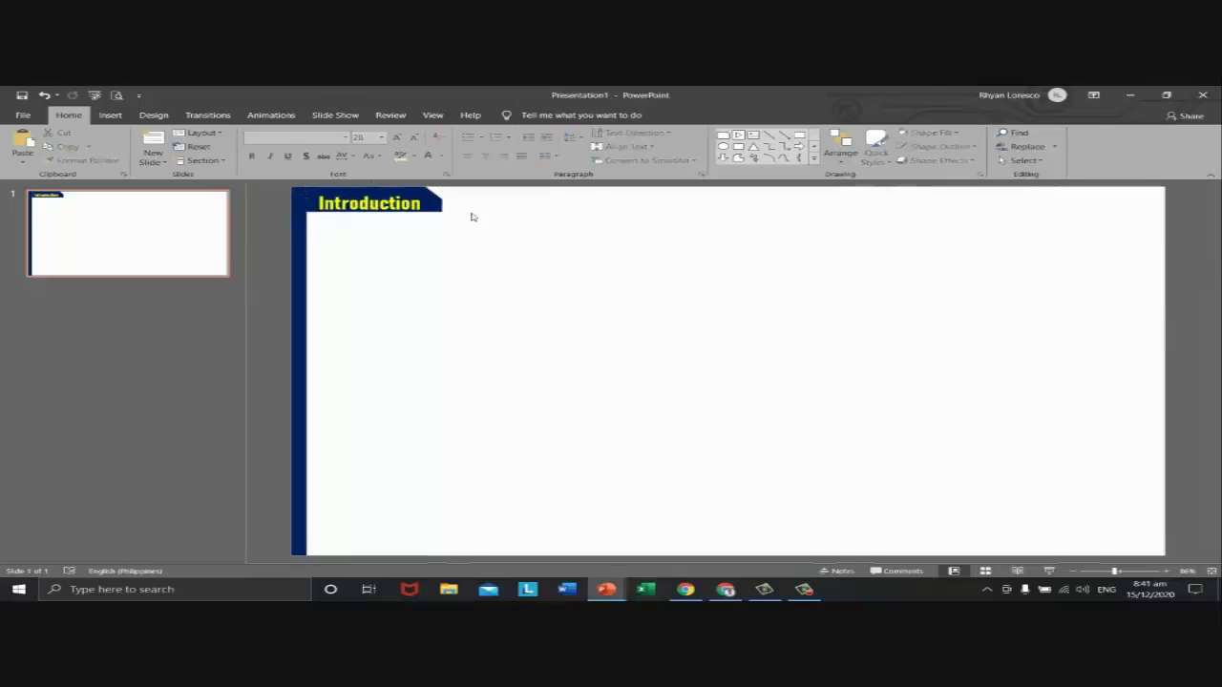
pyautogui.rightClick(471, 215)
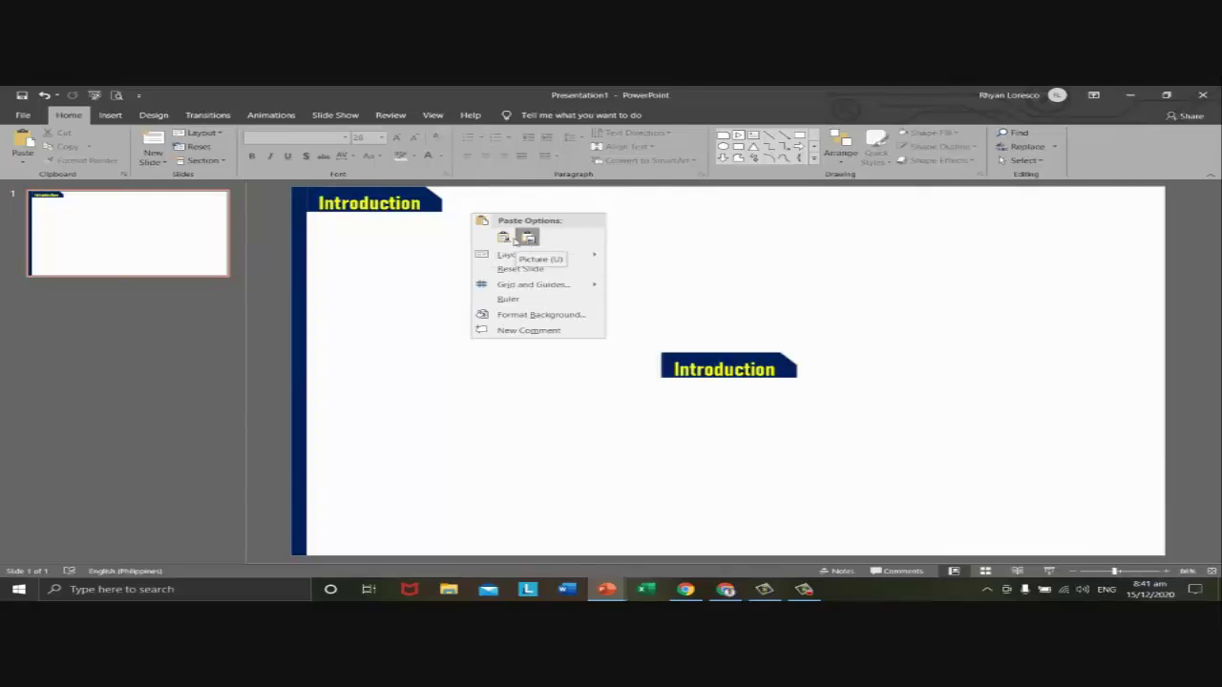
pyautogui.click(503, 239)
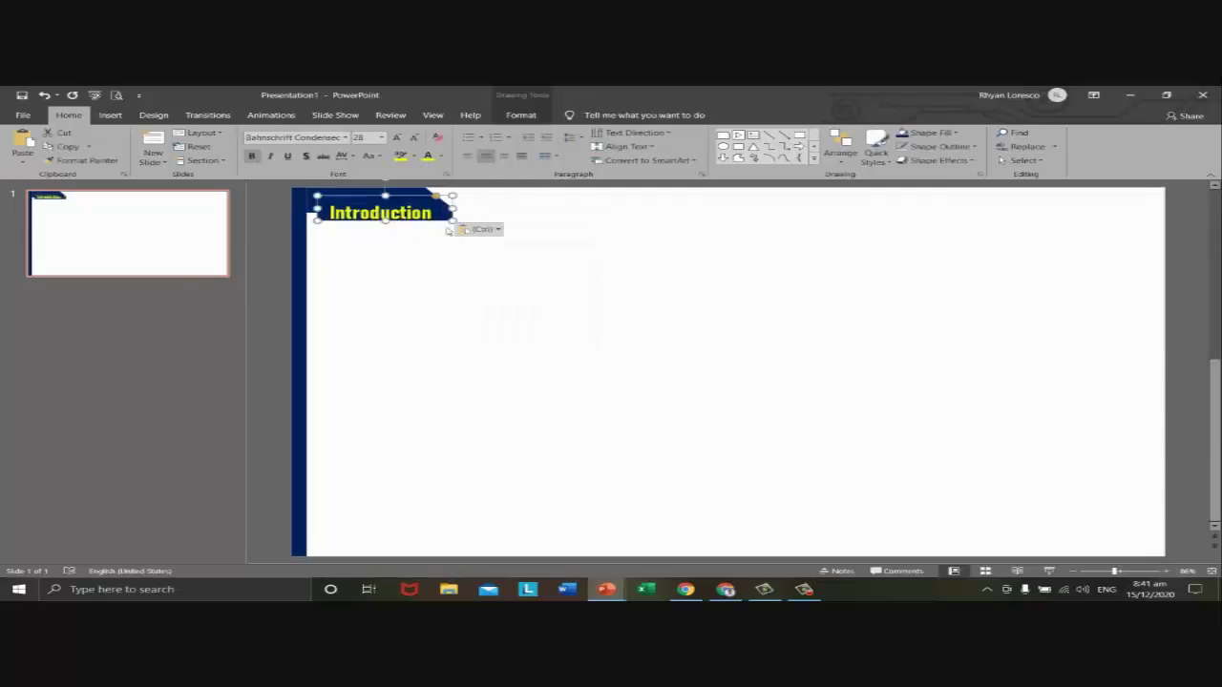
# - Place the duplicate "Introduction" tab flush beside the first, and paste a third one beside it along the slide's top edge
pyautogui.moveTo(436, 221)
pyautogui.mouseDown()
pyautogui.moveTo(532, 226)
pyautogui.moveTo(564, 209)
pyautogui.mouseUp()
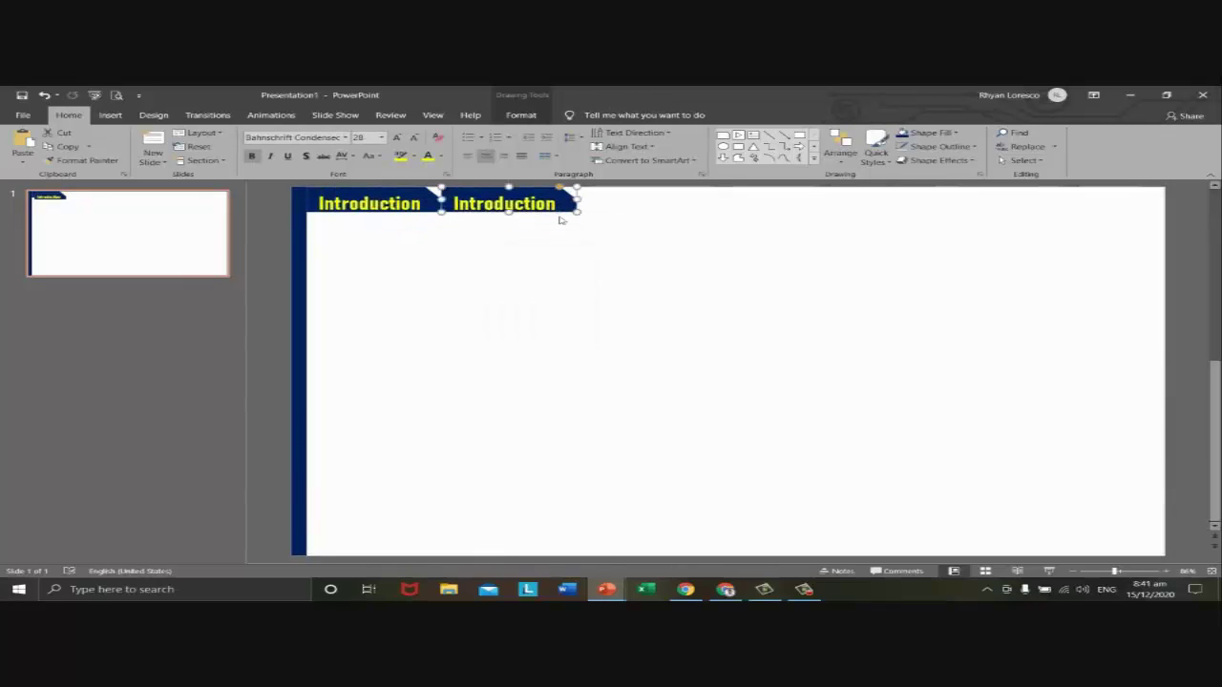
pyautogui.click(551, 282)
pyautogui.hotkey('ctrl', 'v')
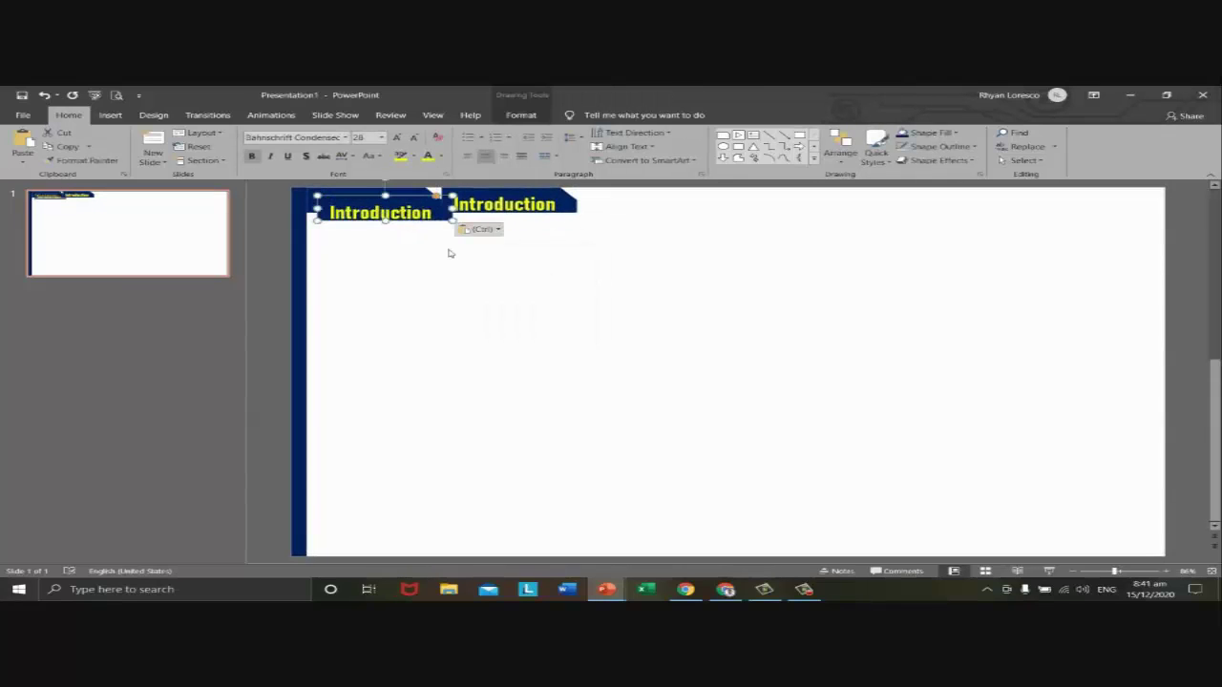
pyautogui.moveTo(423, 219); pyautogui.dragTo(684, 216)
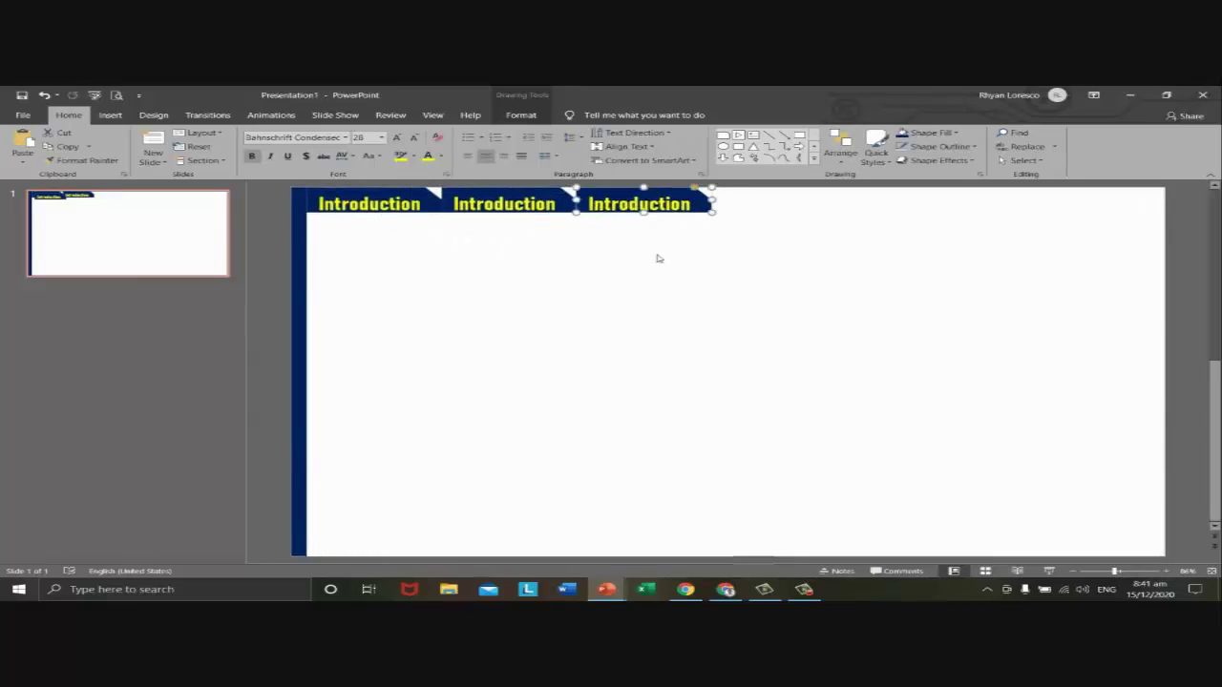
pyautogui.click(635, 294)
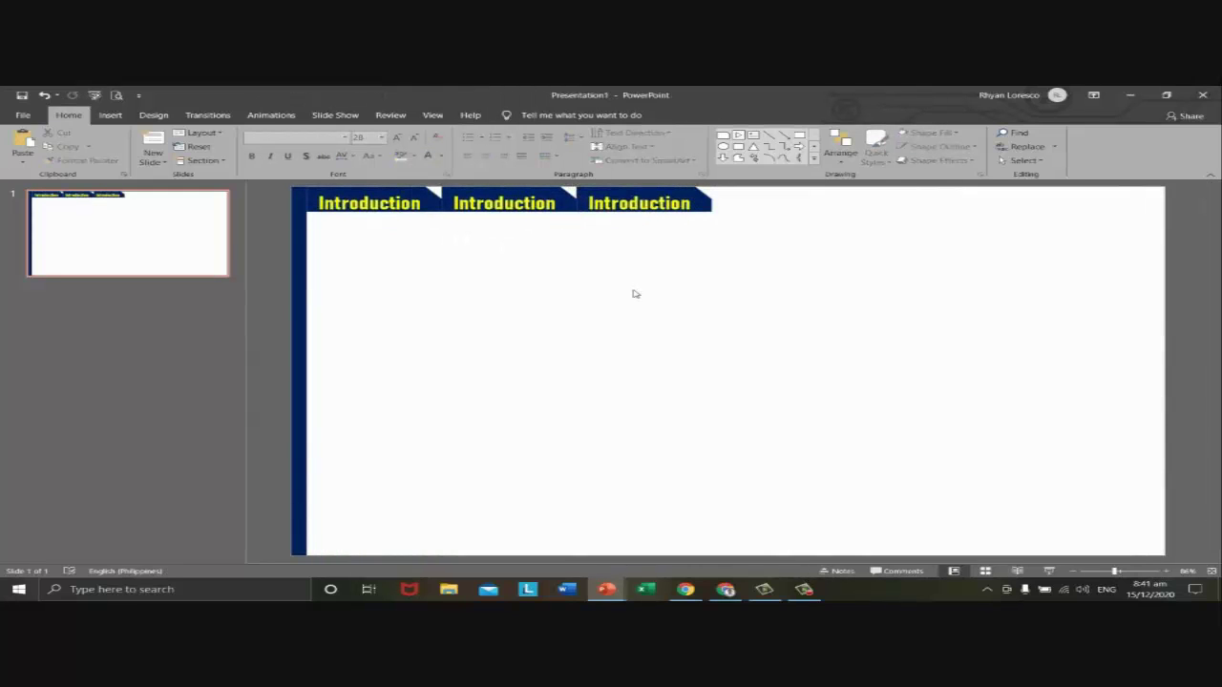
pyautogui.hotkey('alt', 'Tab')
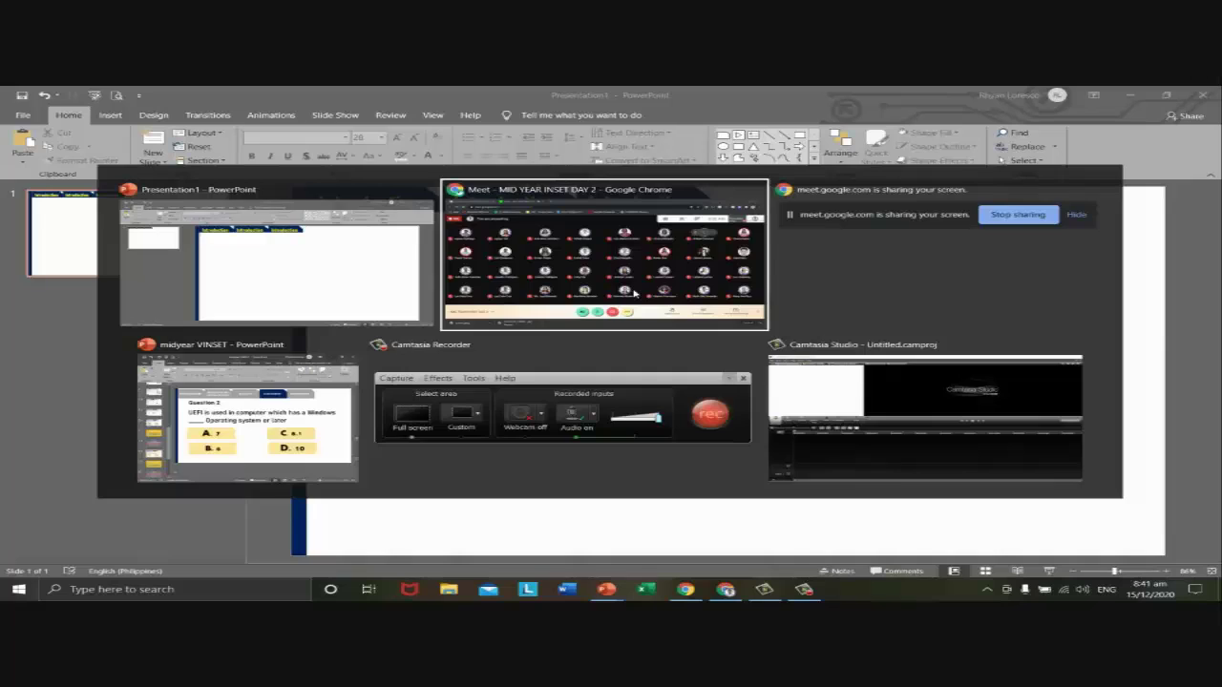
pyautogui.press('Escape')
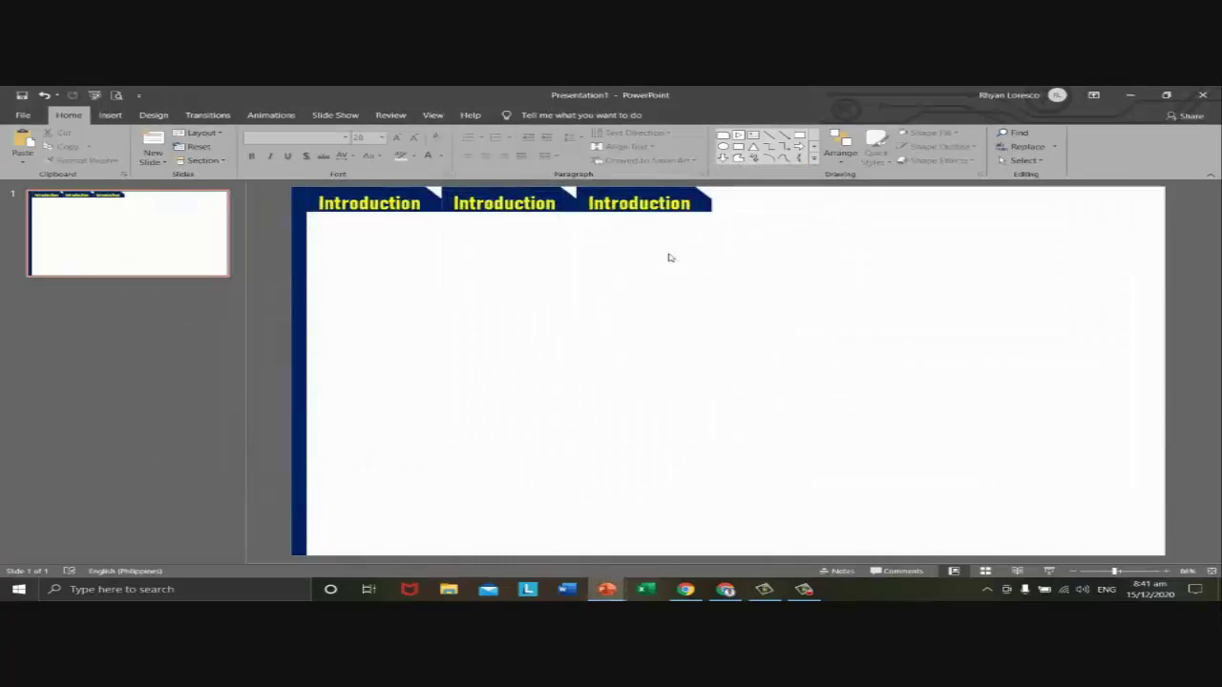
# - Paste a fourth and a fifth "Introduction" tab, line them up flush at the end of the row, and select slide 1
pyautogui.hotkey('ctrl', 'v')
pyautogui.moveTo(424, 218); pyautogui.dragTo(818, 218)
pyautogui.hotkey('ctrl', 'v')
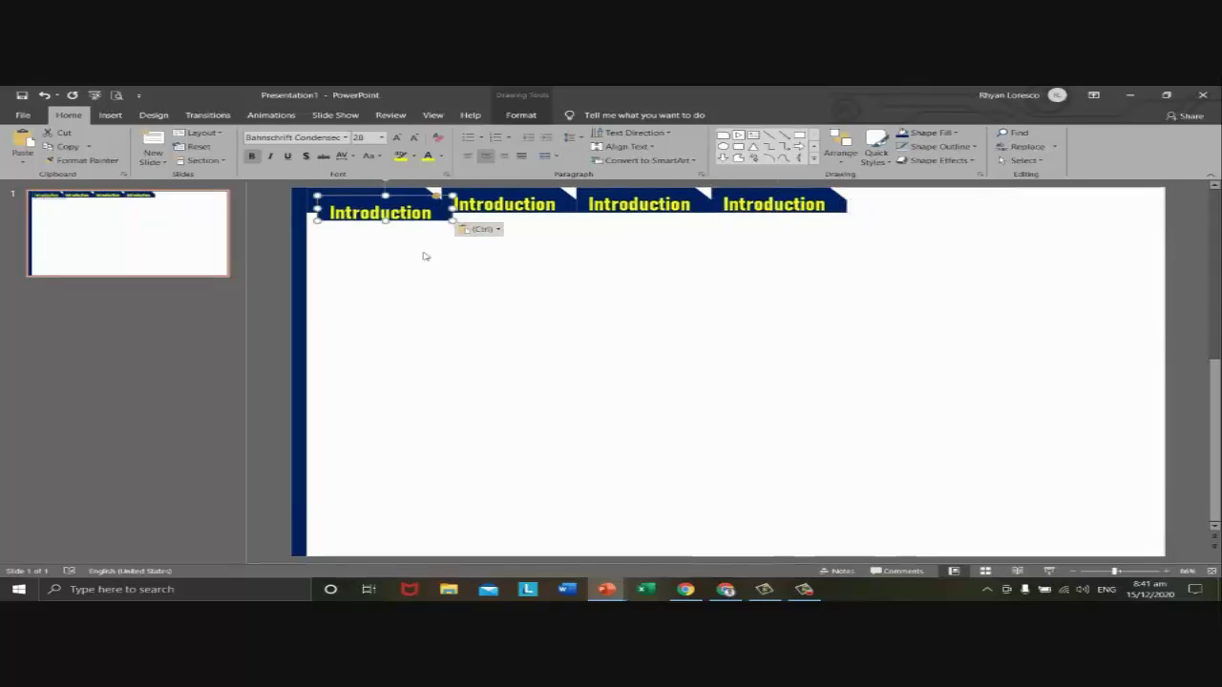
pyautogui.moveTo(417, 223); pyautogui.dragTo(943, 212)
pyautogui.click(899, 326)
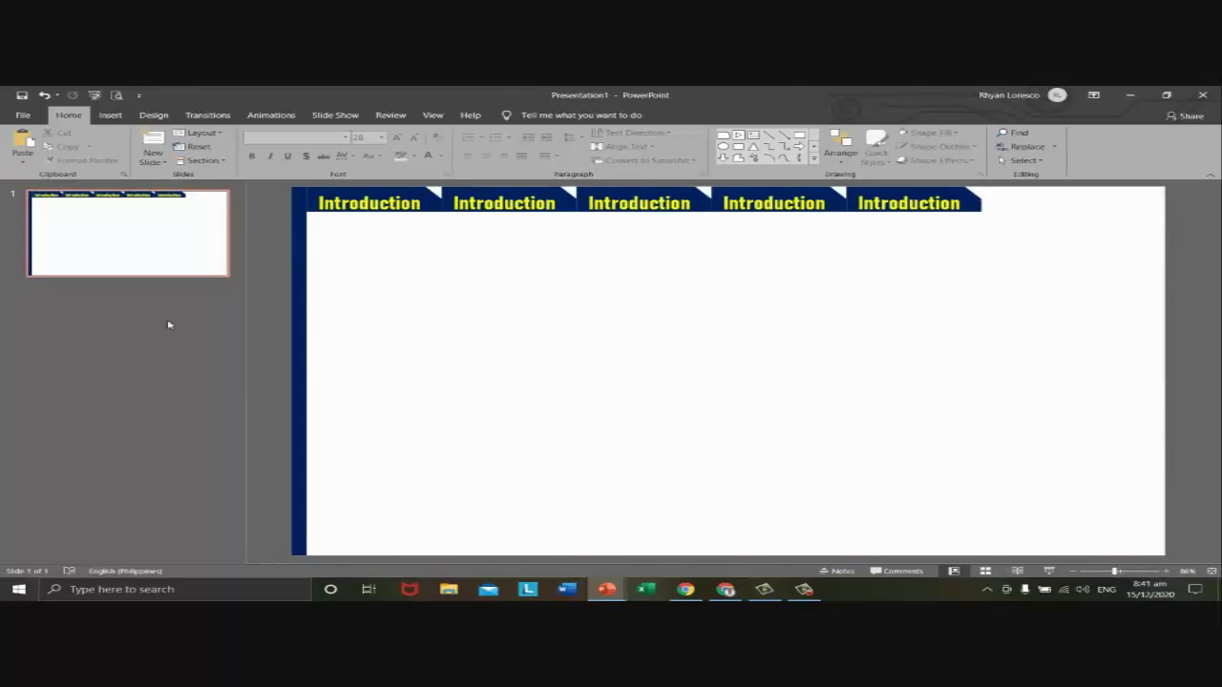
pyautogui.click(119, 262)
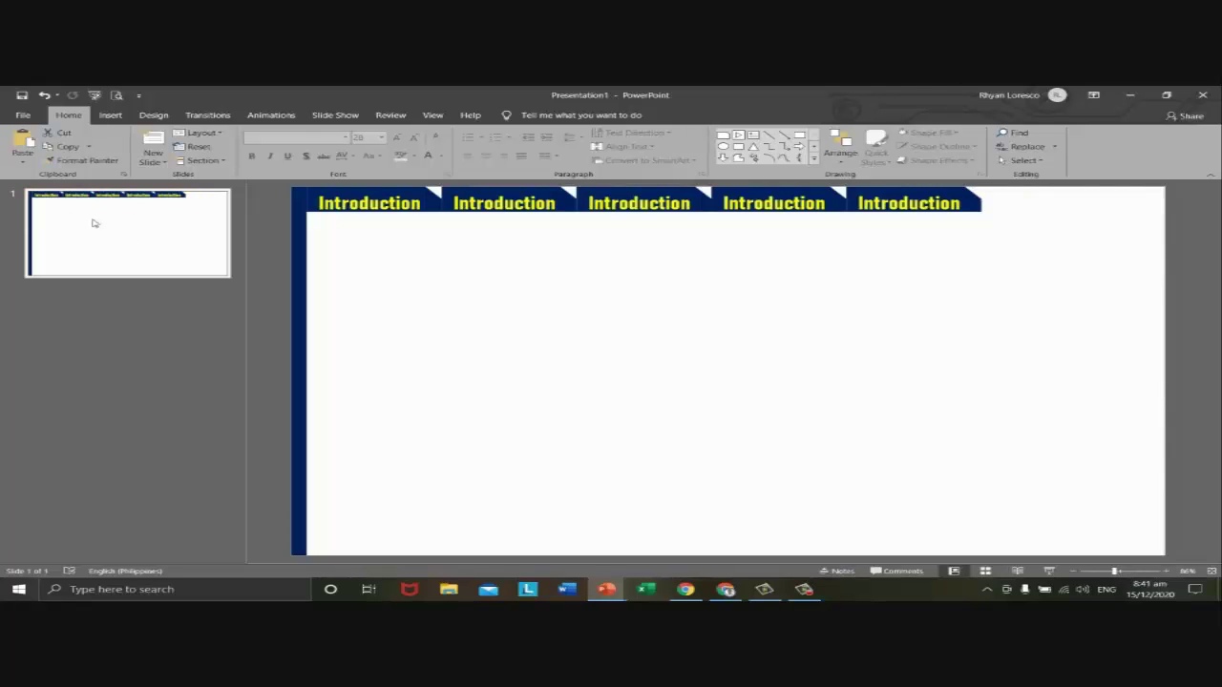
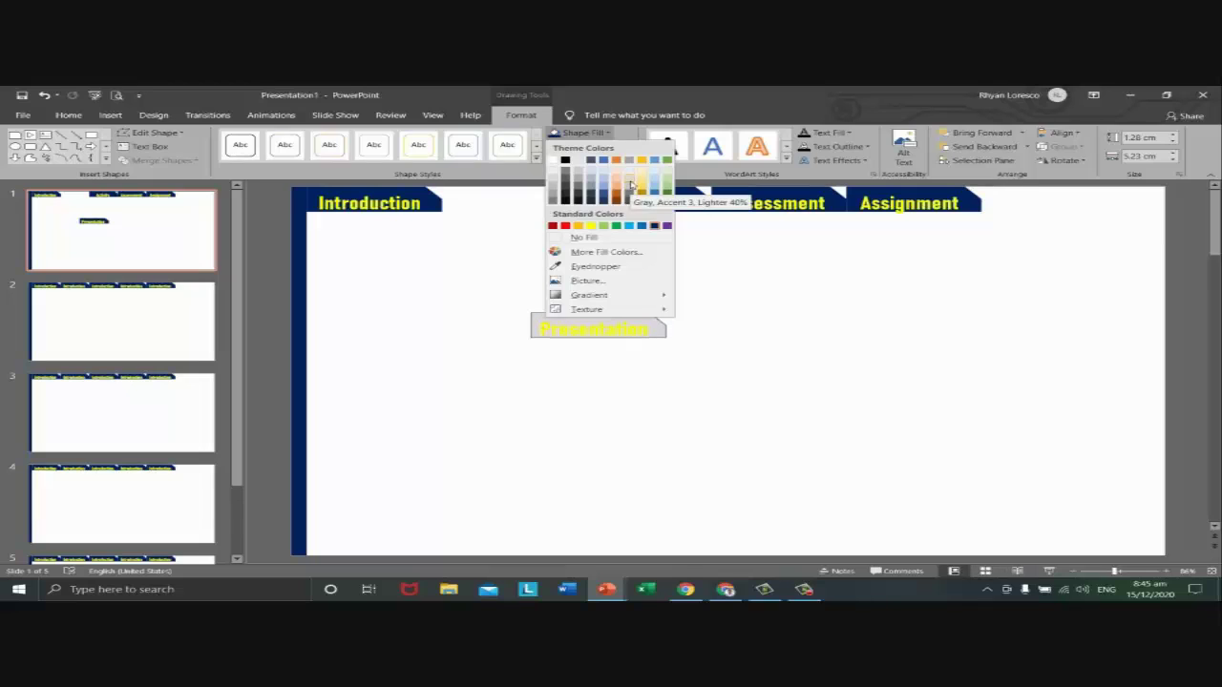
# - Fill the "Presentation" tab on slide 1 with Gray, Accent 3, Lighter 40%
pyautogui.click(630, 183)
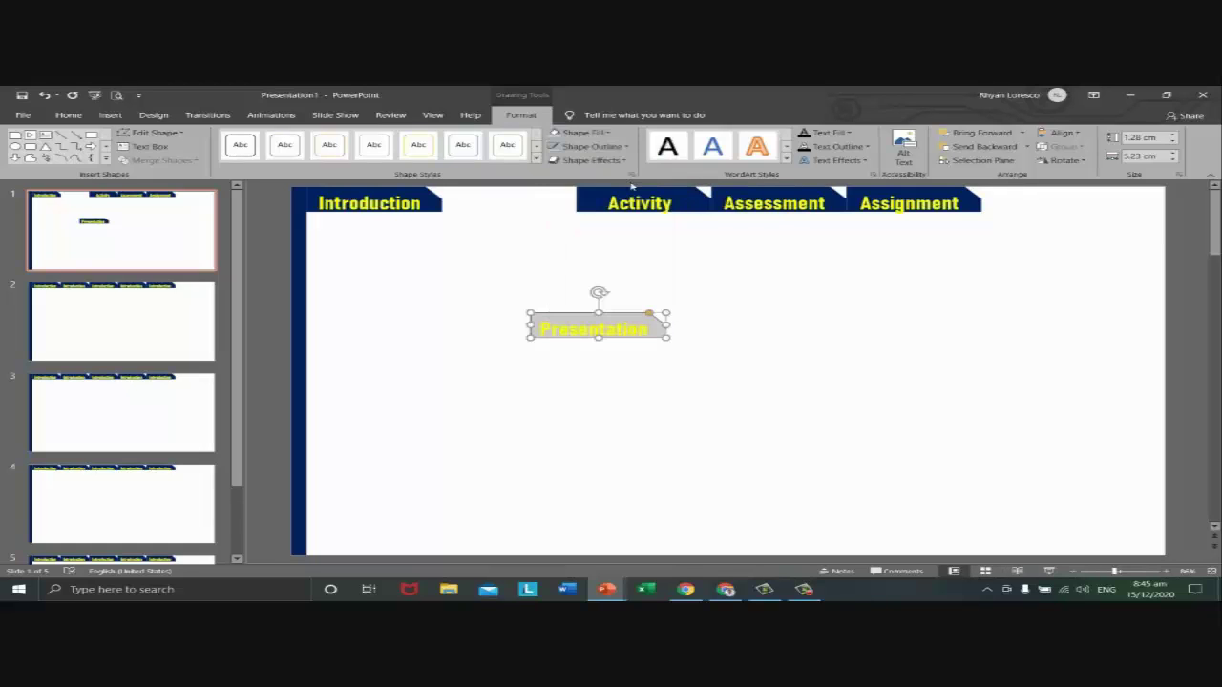
pyautogui.click(699, 316)
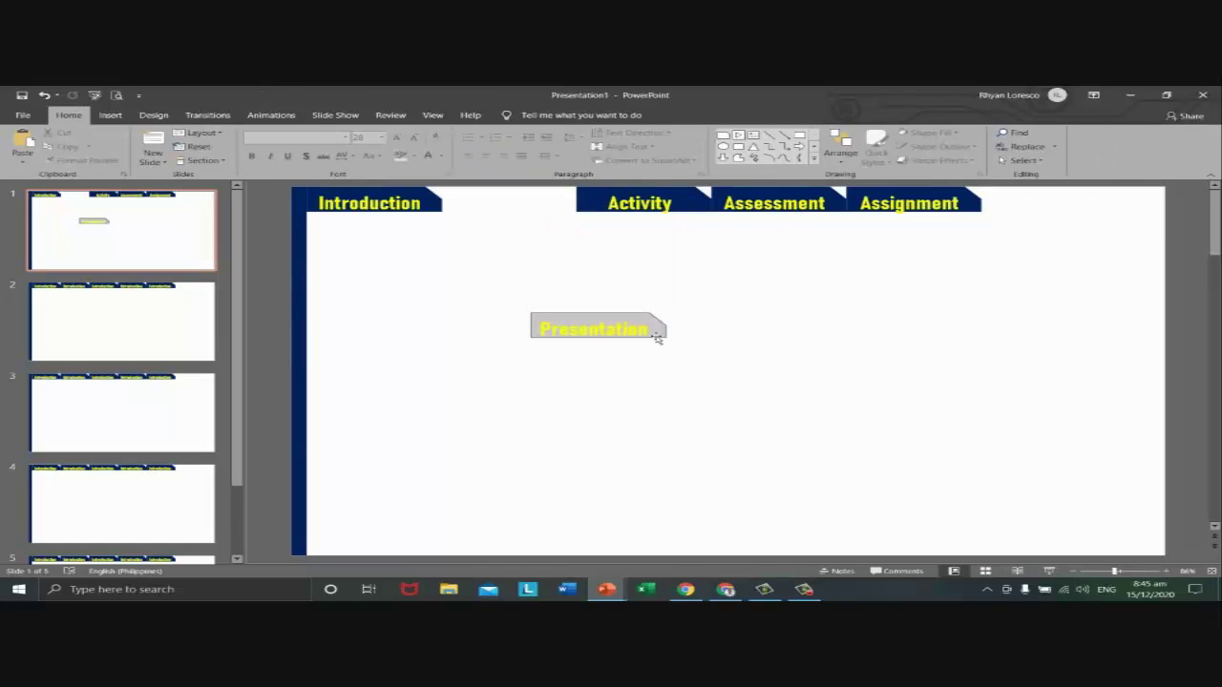
pyautogui.click(664, 334)
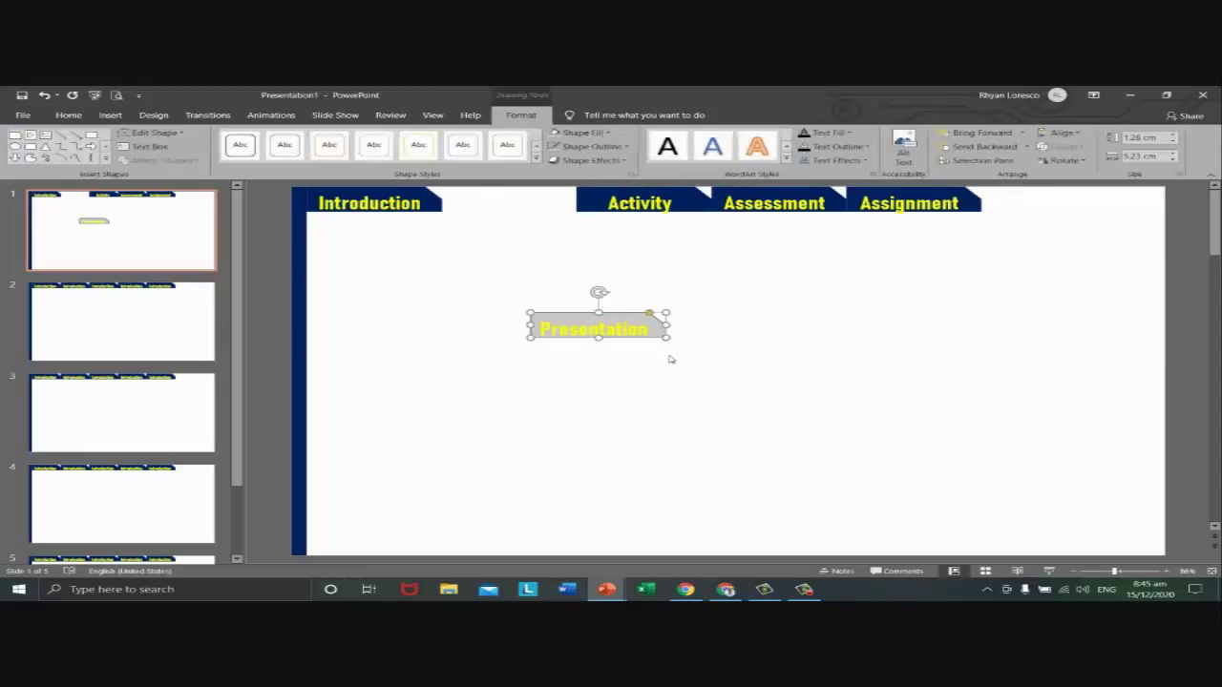
pyautogui.click(671, 359)
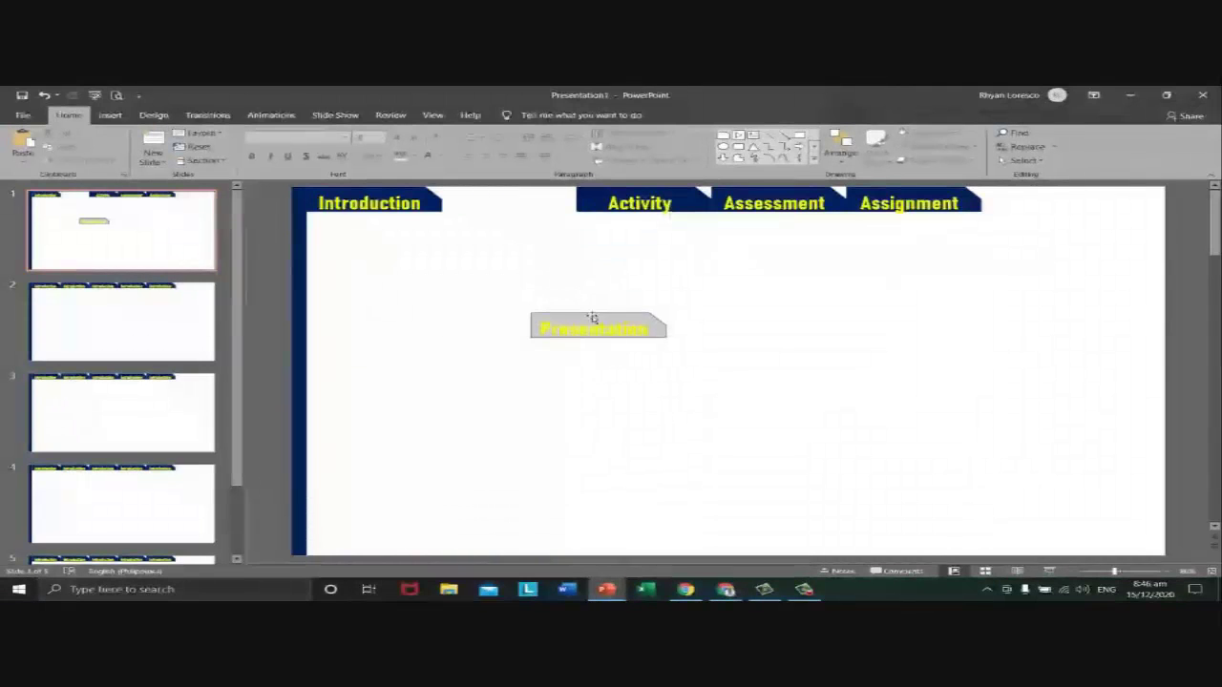
# - Remove the outline from the gray "Presentation" tab
pyautogui.click(663, 336)
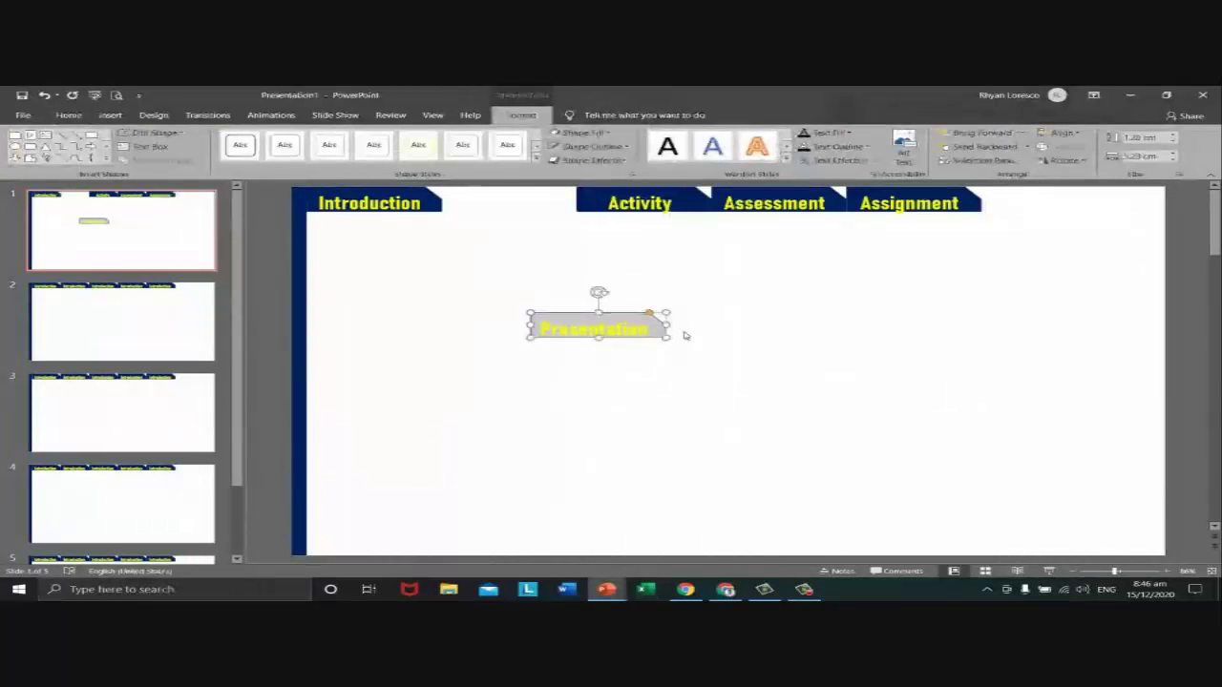
pyautogui.click(627, 148)
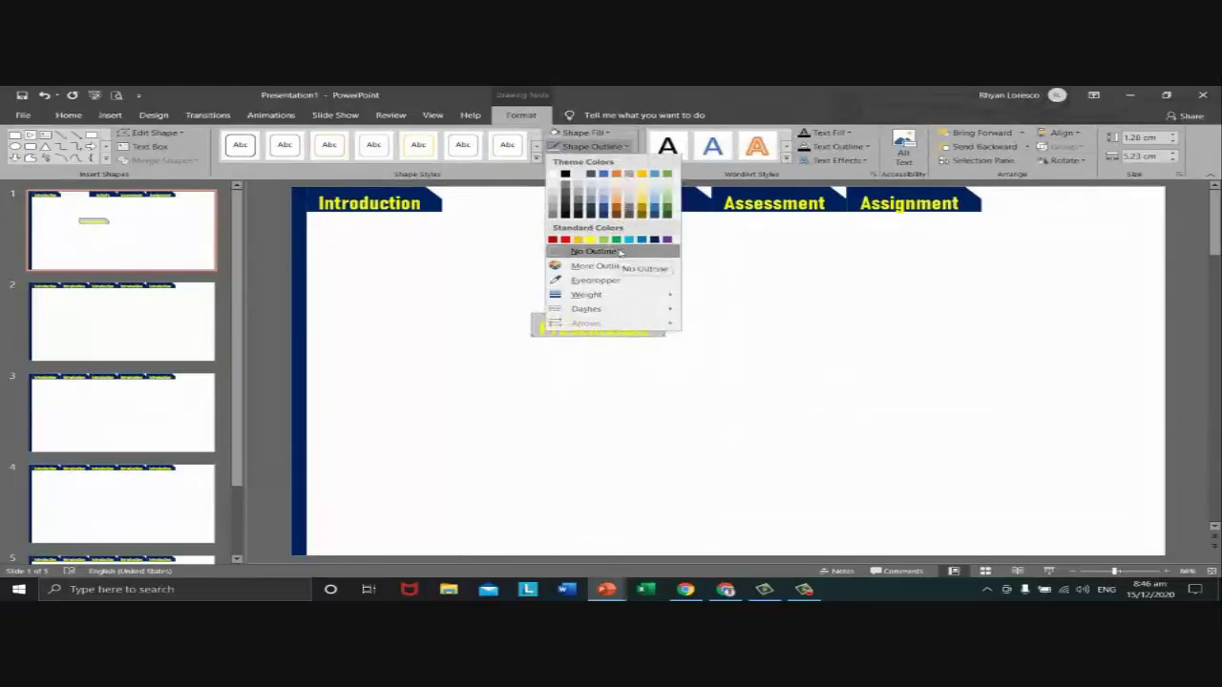
pyautogui.click(620, 252)
pyautogui.click(687, 303)
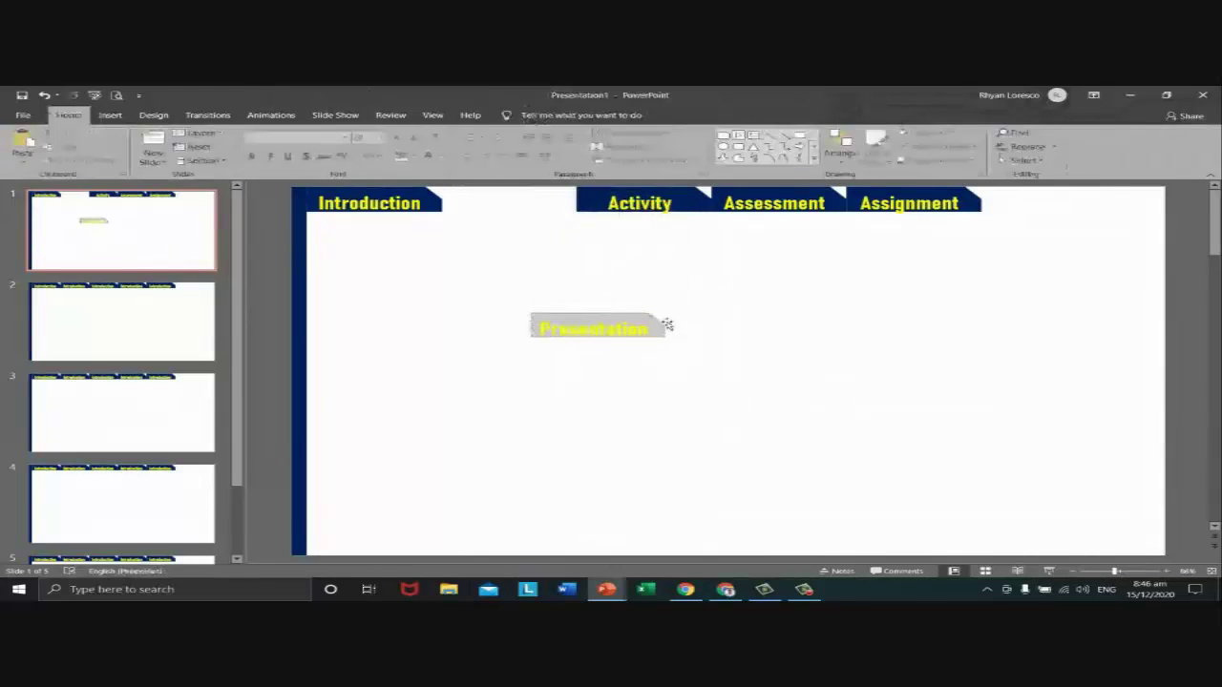
pyautogui.click(661, 327)
pyautogui.click(701, 331)
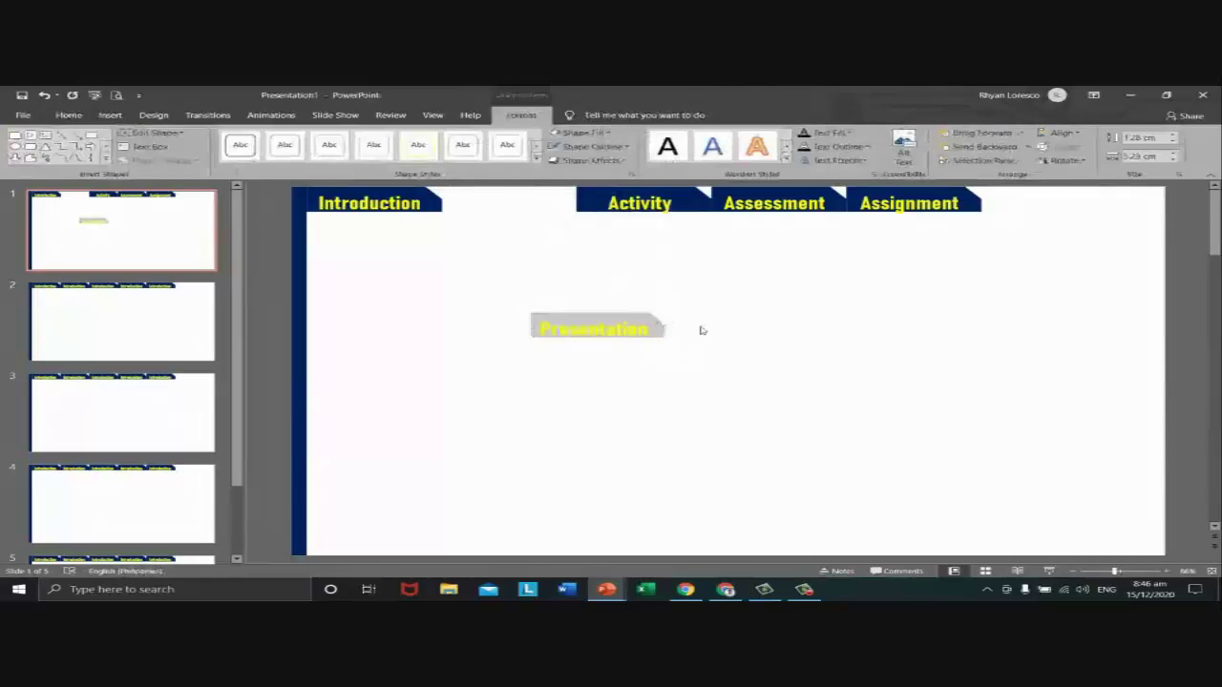
# - Change the font color of the "Presentation" label to Light Gray, Background 2
pyautogui.click(662, 329)
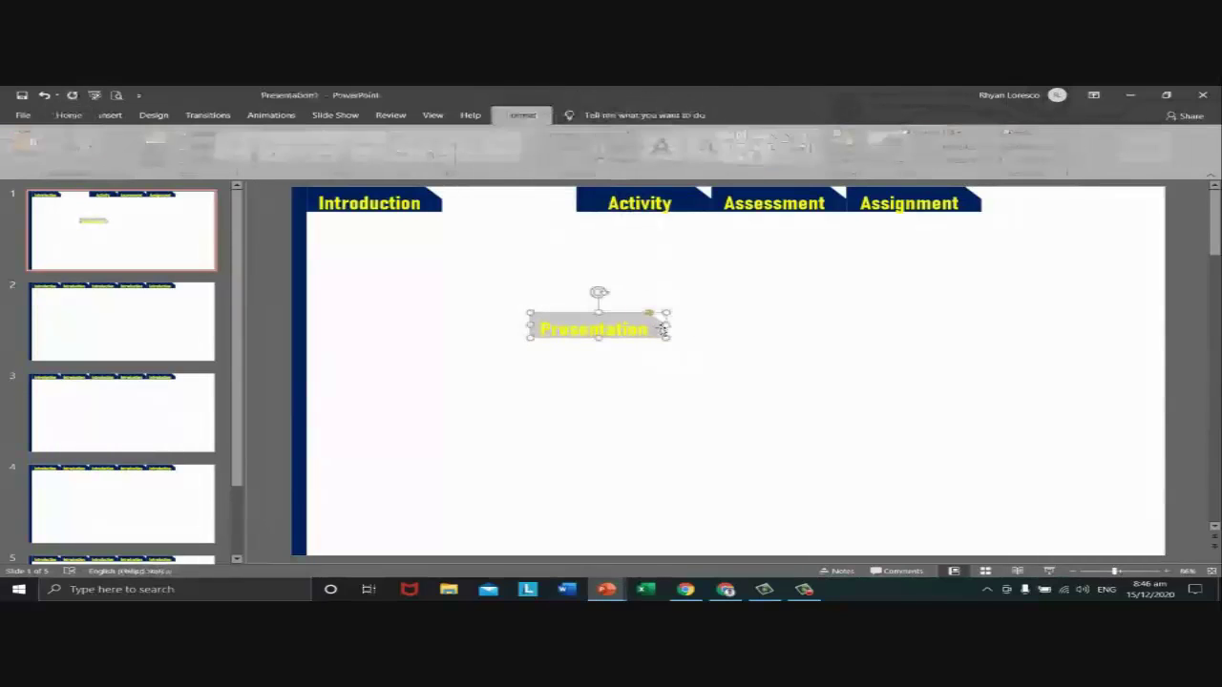
pyautogui.click(66, 115)
pyautogui.click(443, 158)
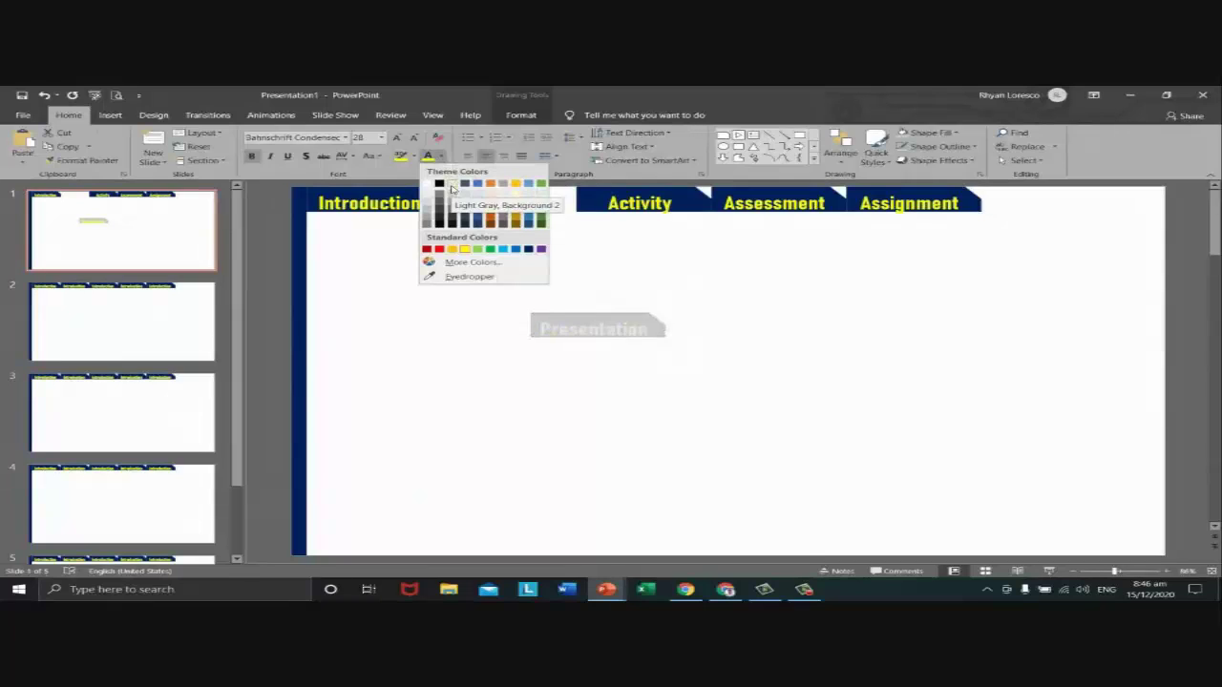
pyautogui.click(452, 188)
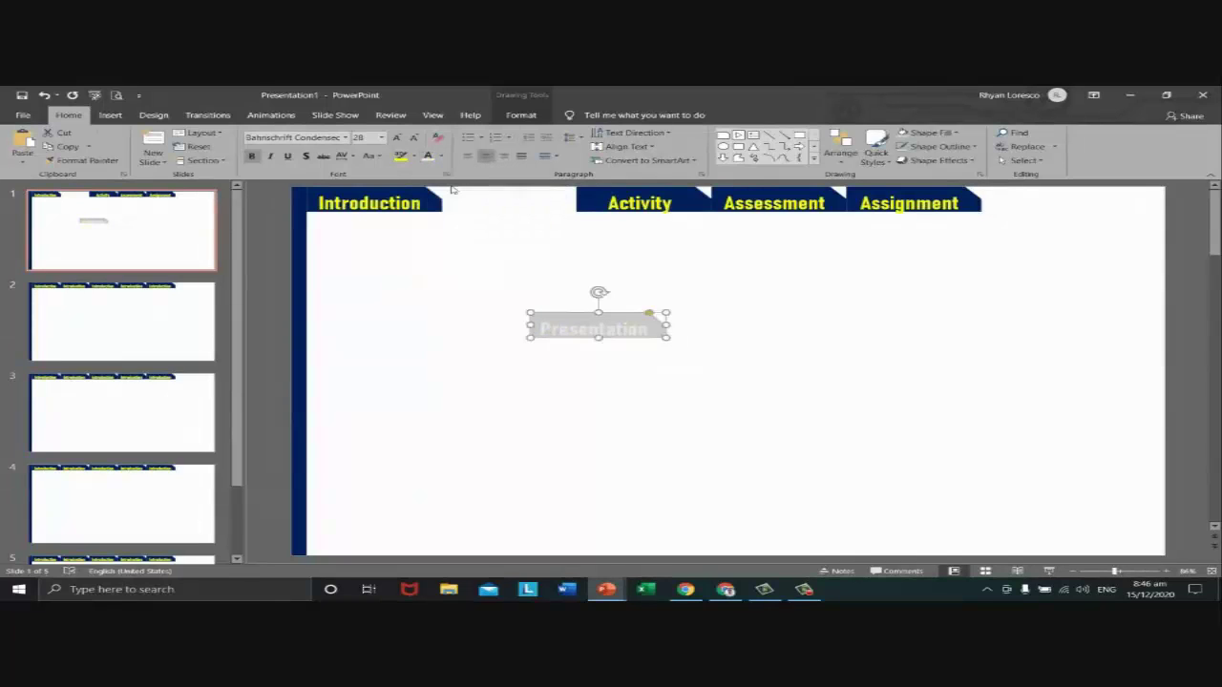
pyautogui.click(490, 302)
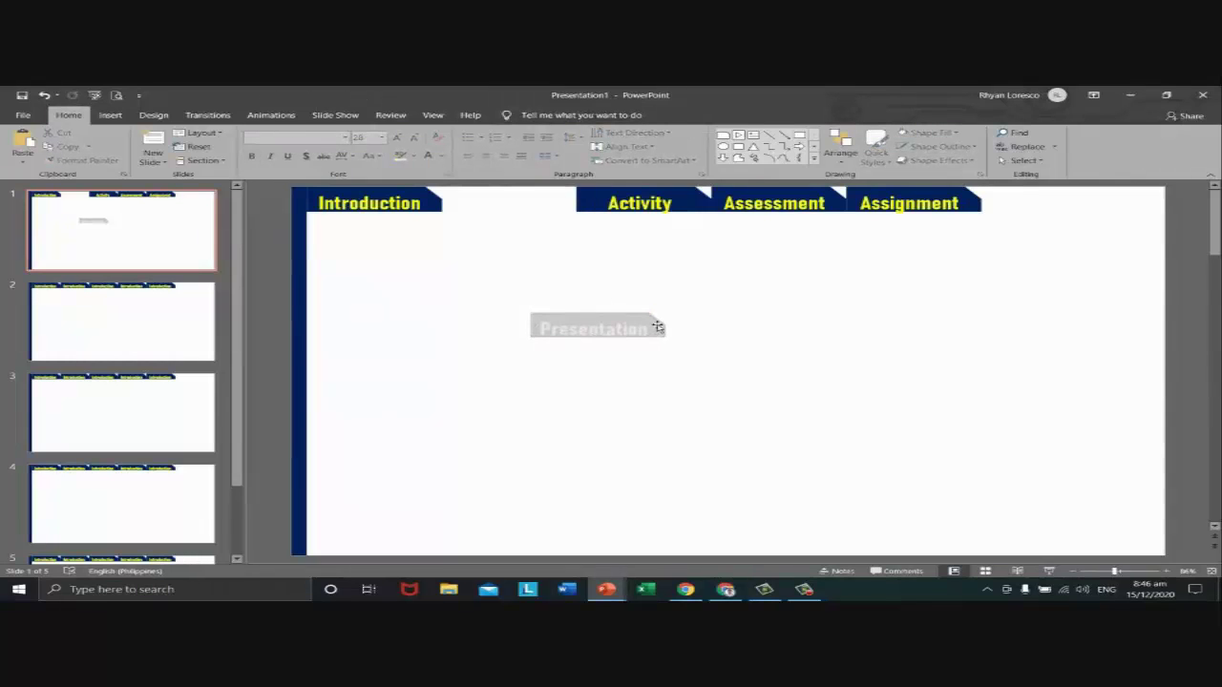
# - Move the gray "Presentation" tab into the gap between the "Introduction" and "Activity" tabs, flush with the slide's top edge
pyautogui.moveTo(658, 327); pyautogui.dragTo(597, 304)
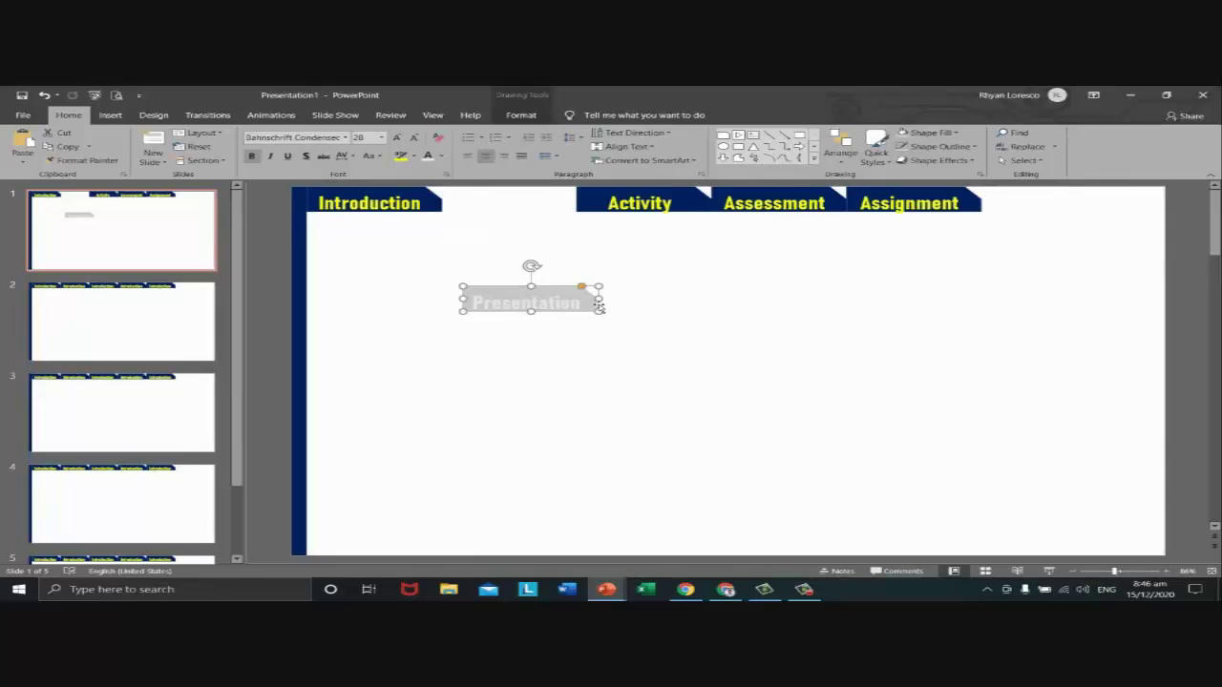
pyautogui.moveTo(599, 306); pyautogui.dragTo(576, 204)
pyautogui.click(580, 240)
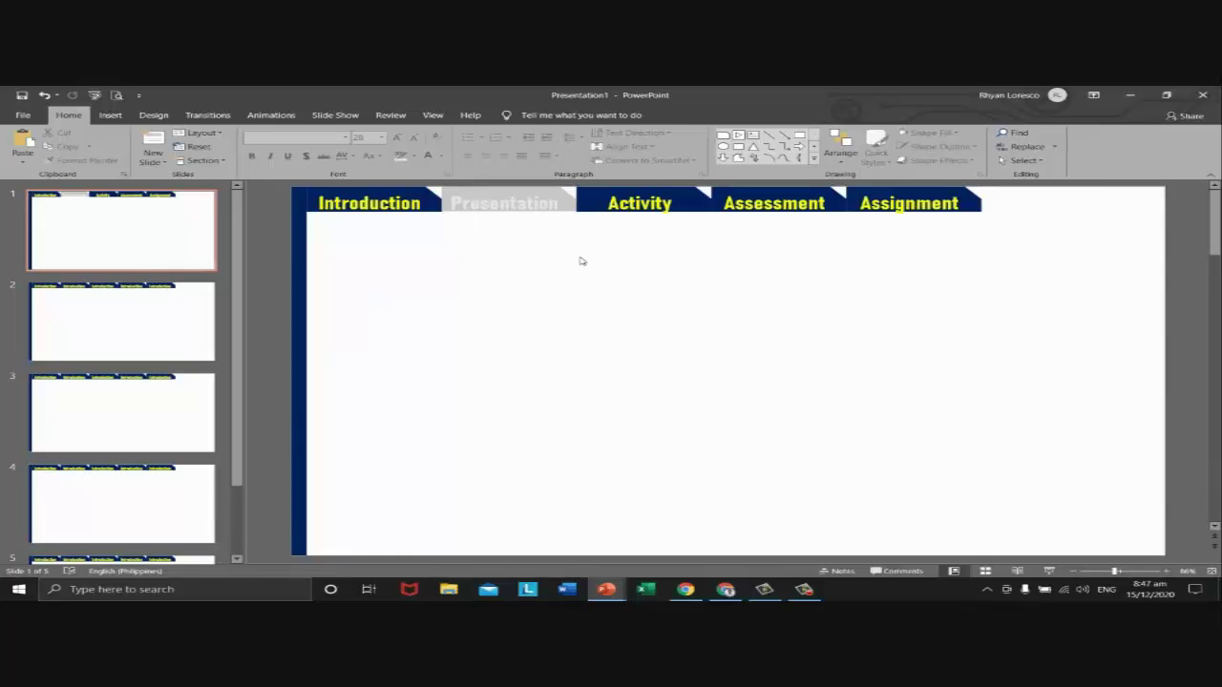
# - Copy the gray formatting of the "Presentation" tab onto the "Activity" tab with Format Painter
pyautogui.click(563, 208)
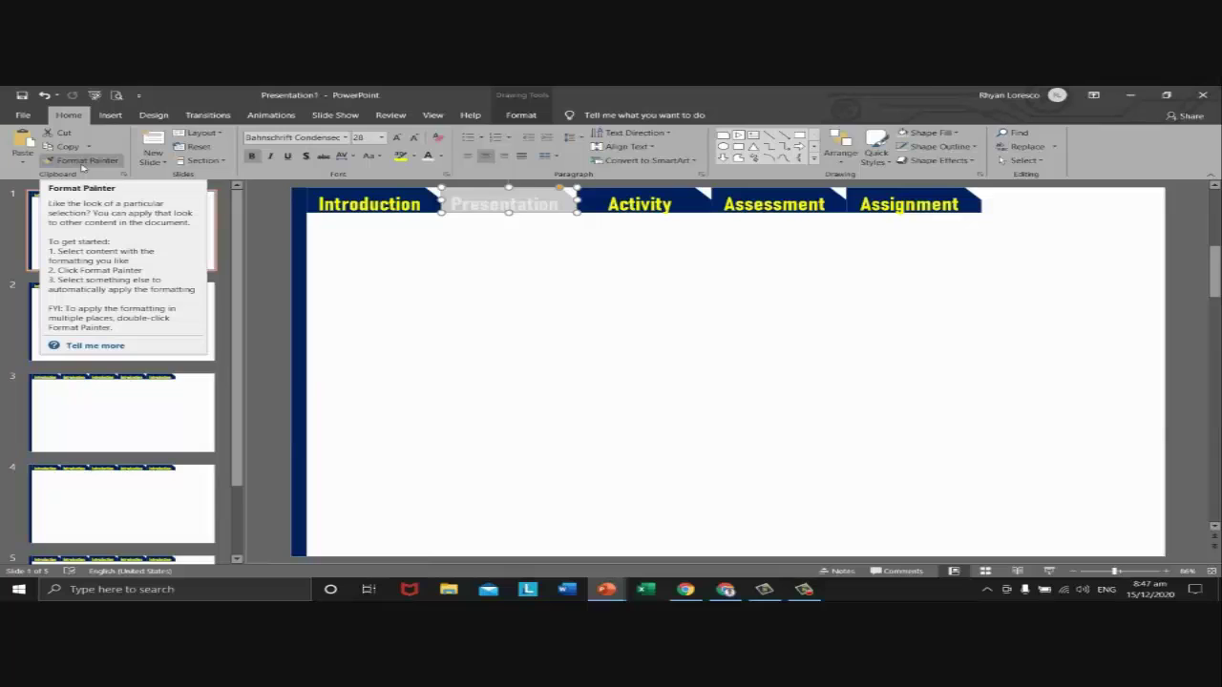
pyautogui.click(490, 232)
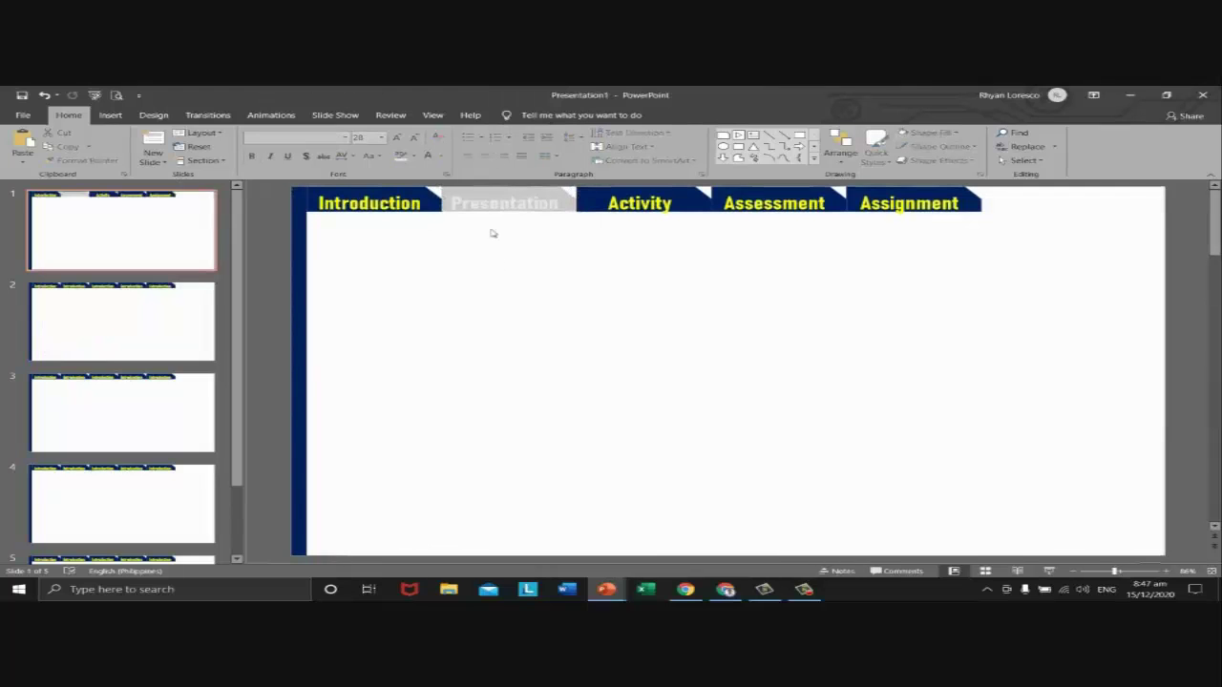
pyautogui.click(452, 212)
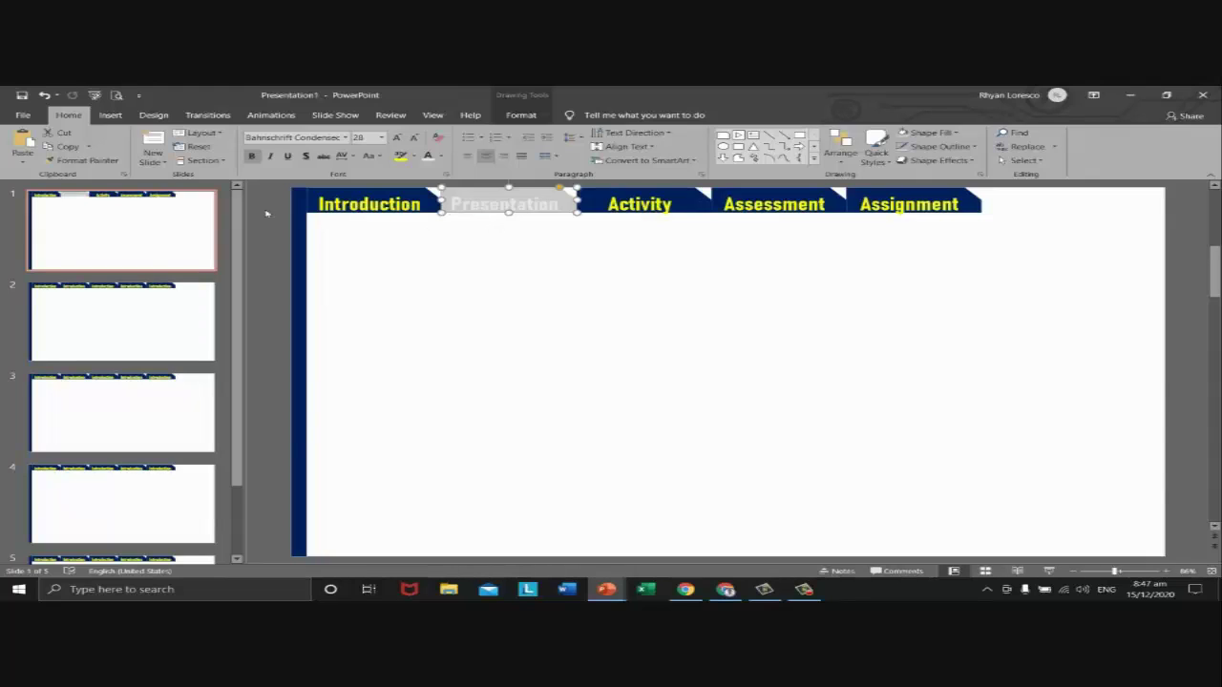
pyautogui.click(93, 163)
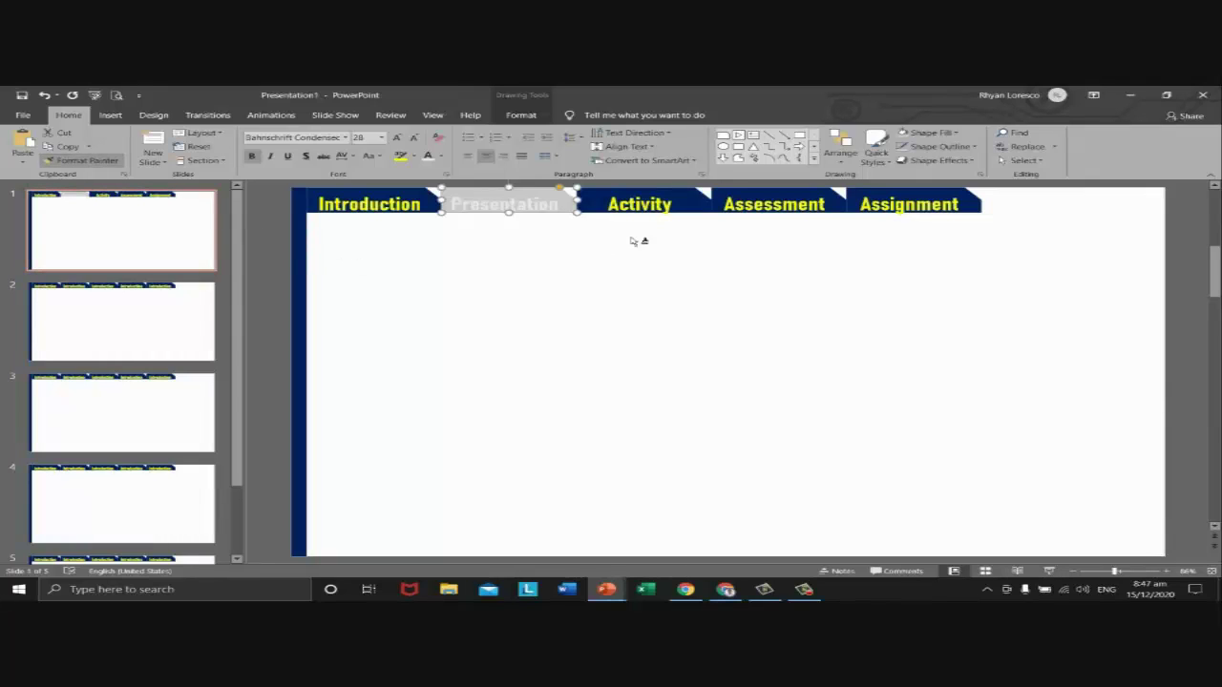
pyautogui.click(677, 212)
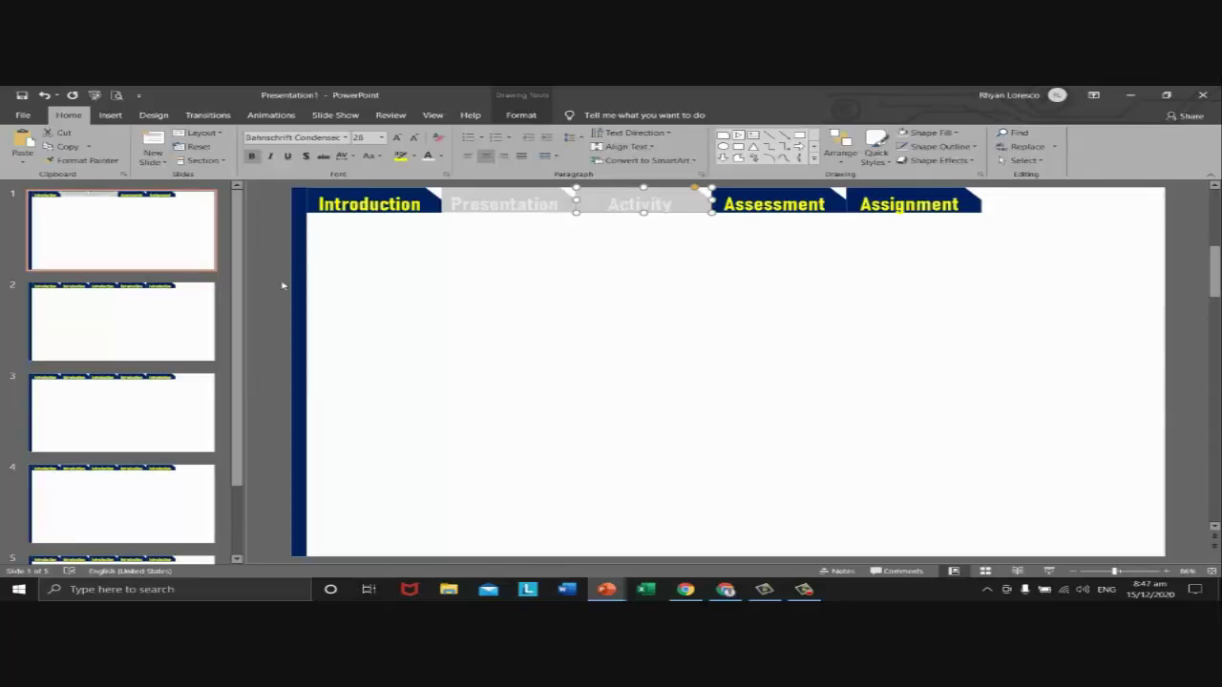
# - Apply the same gray formatting to the "Assessment" and "Assignment" tabs with Format Painter
pyautogui.click(102, 162)
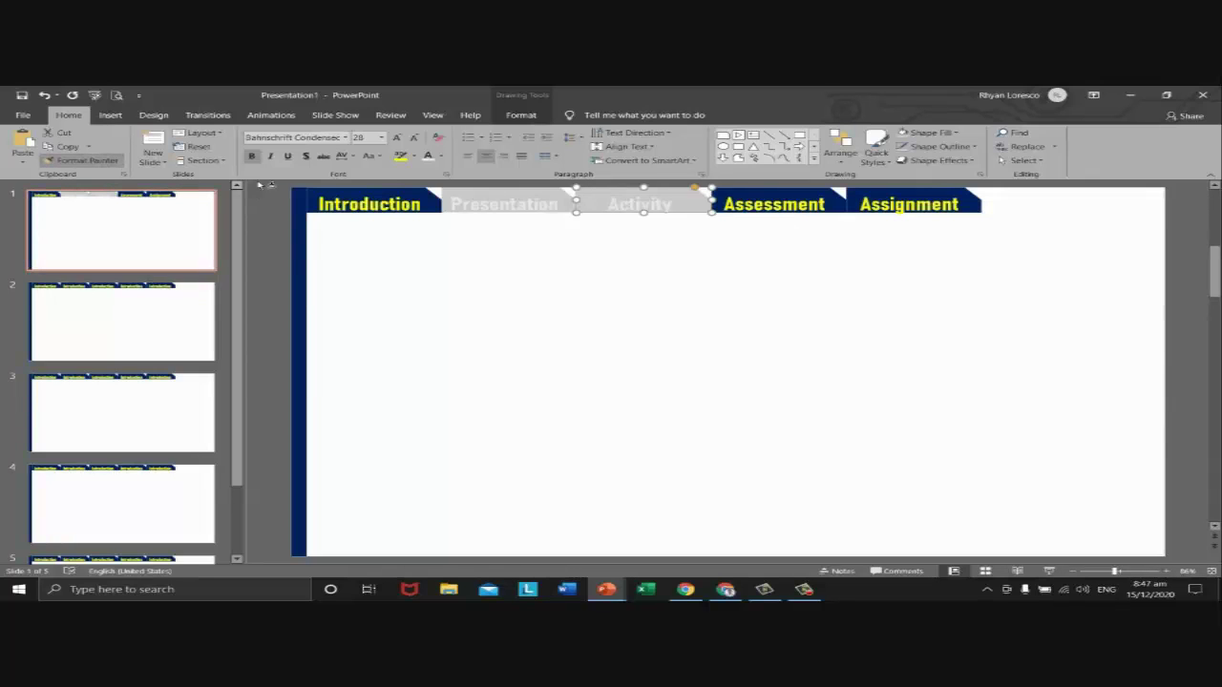
pyautogui.click(732, 196)
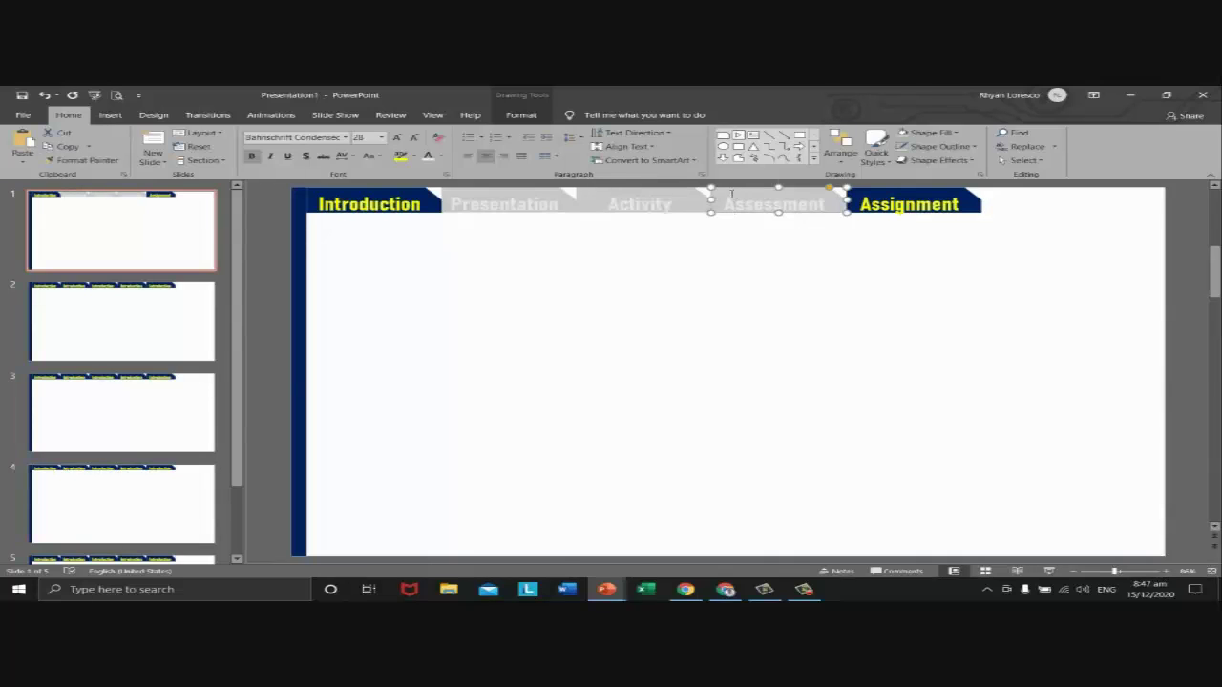
pyautogui.click(100, 164)
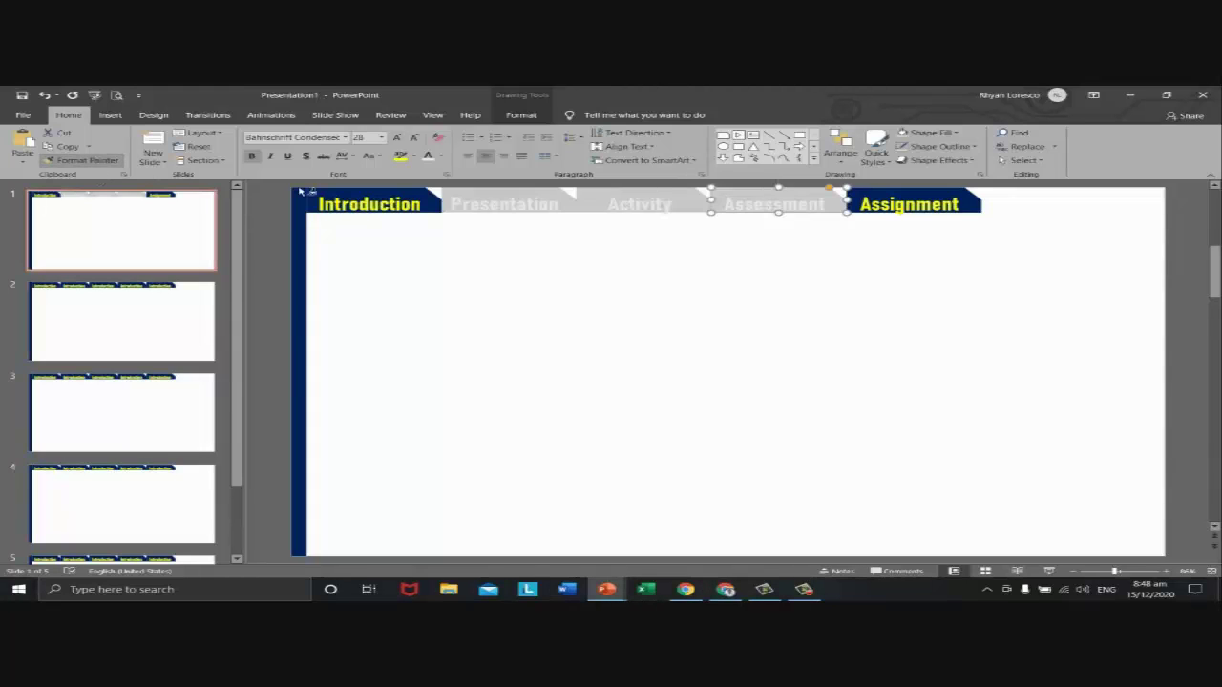
pyautogui.click(859, 196)
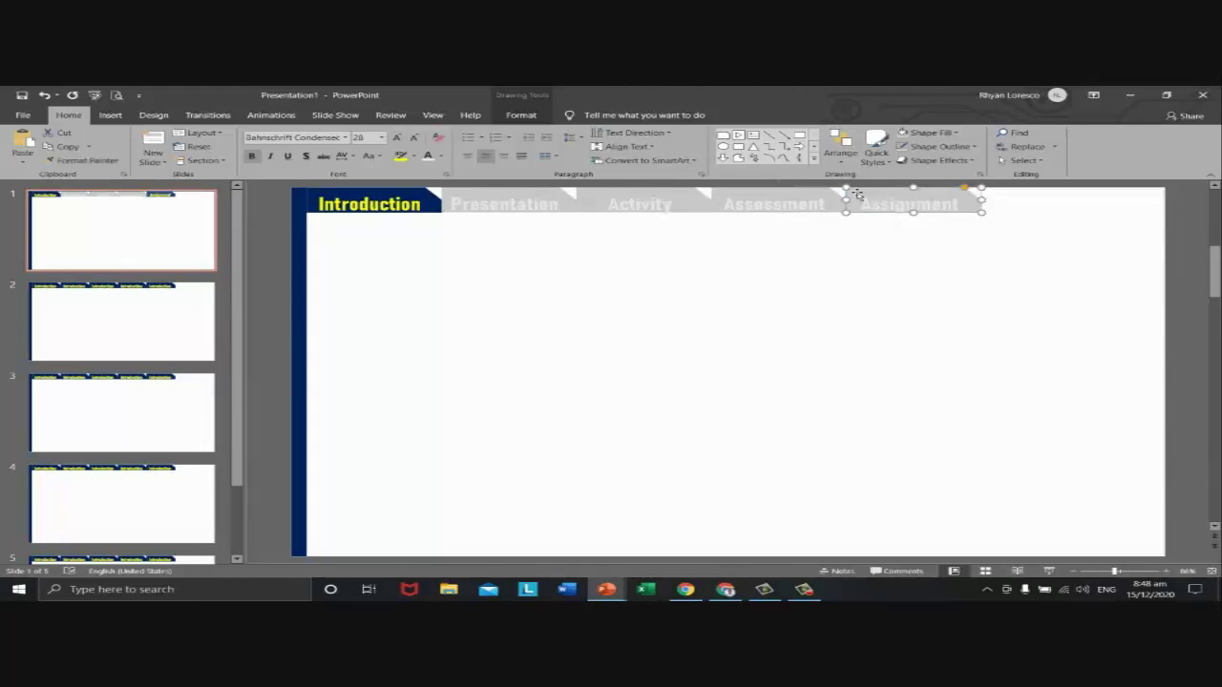
pyautogui.click(789, 260)
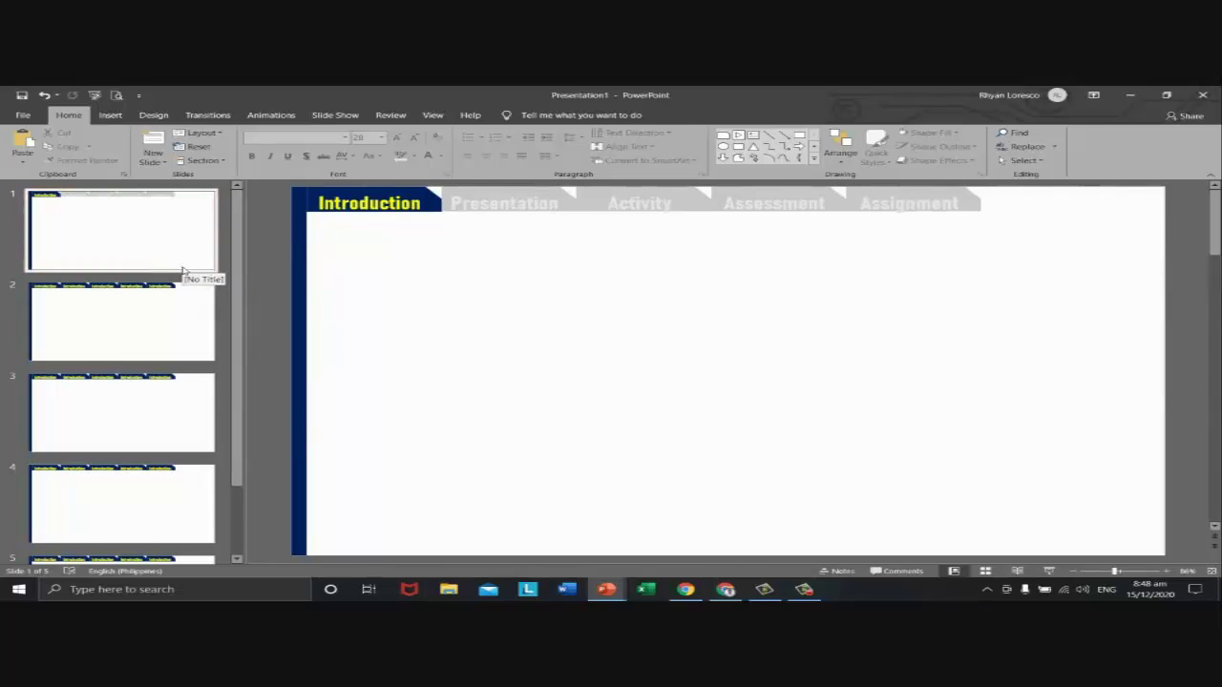
# - Delete slides 2 to 5, keeping only the first slide with the grayed-out tabs
pyautogui.click(189, 315)
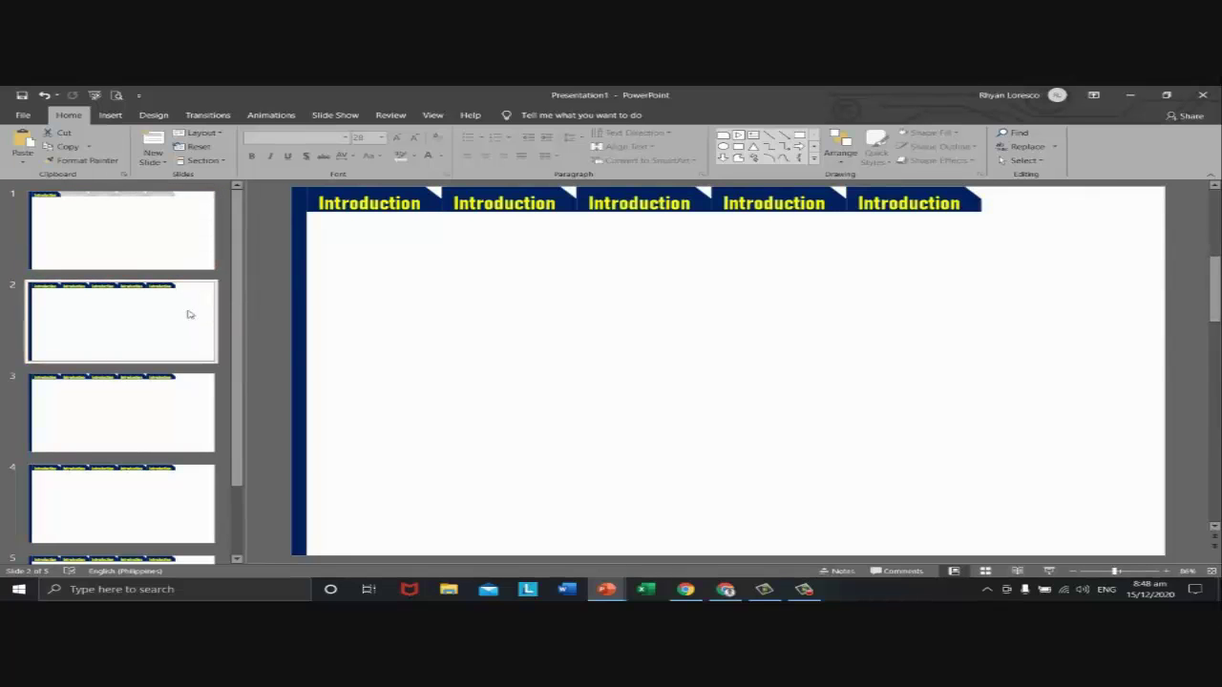
pyautogui.press('Up')
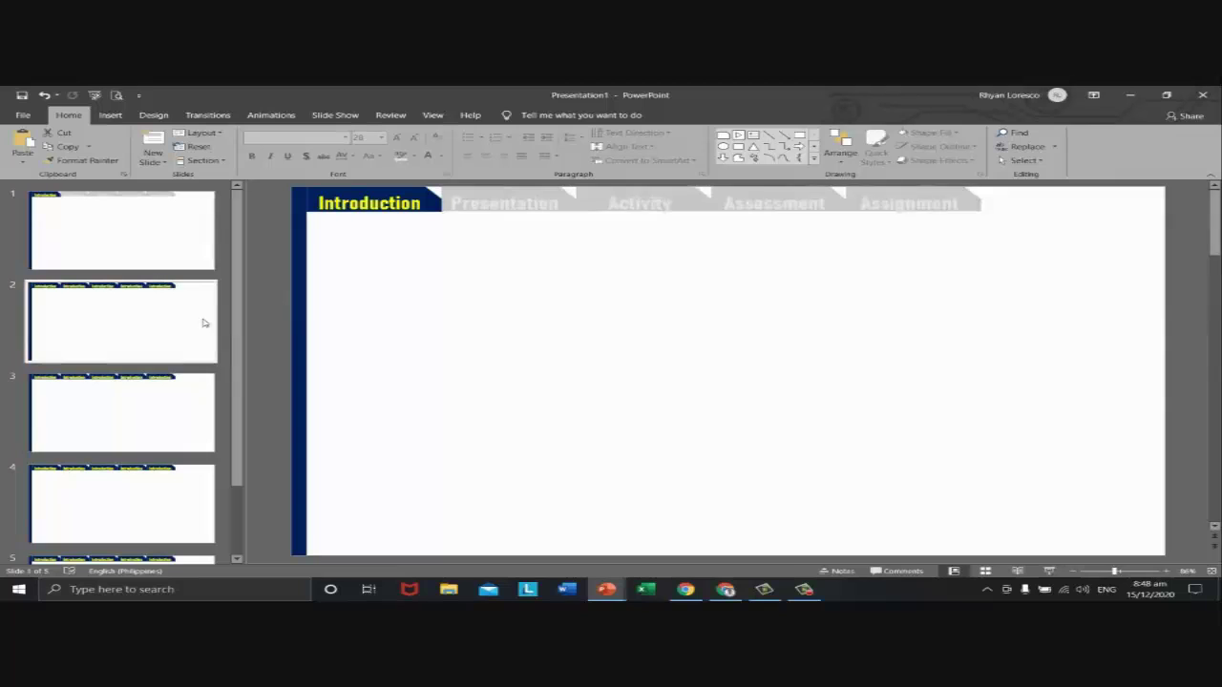
pyautogui.press('Down')
pyautogui.press('Down')
pyautogui.press('Down')
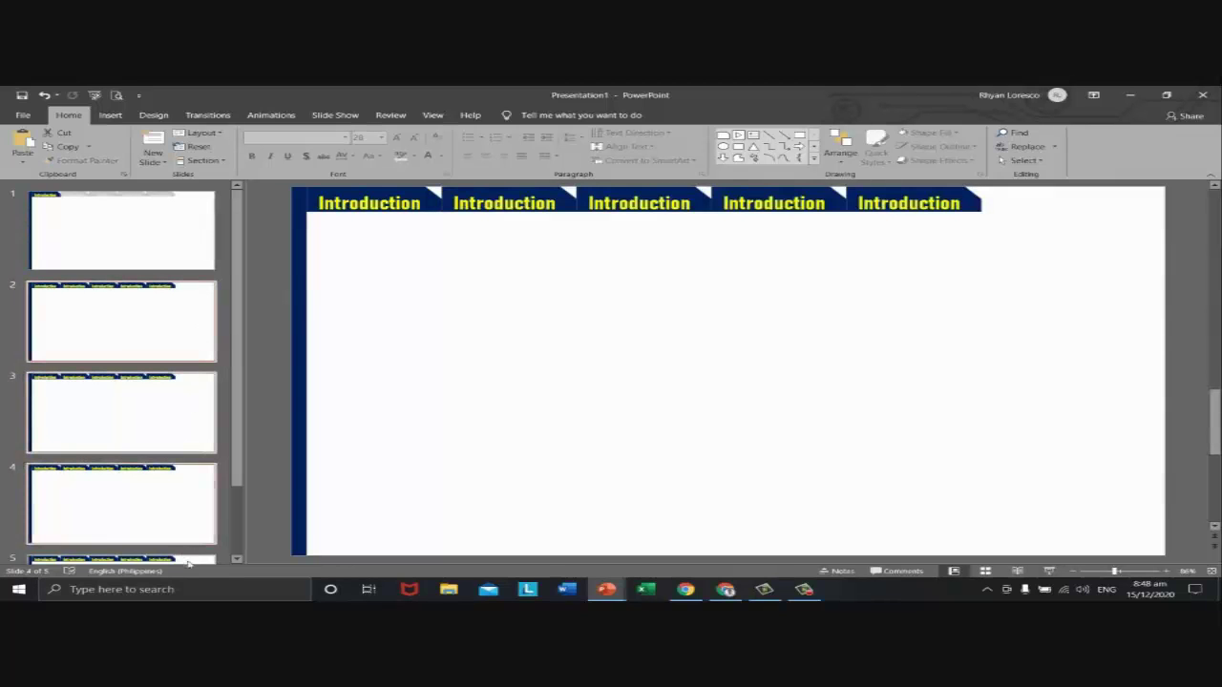
pyautogui.press('Delete')
pyautogui.press('Delete')
pyautogui.press('Delete')
pyautogui.press('Delete')
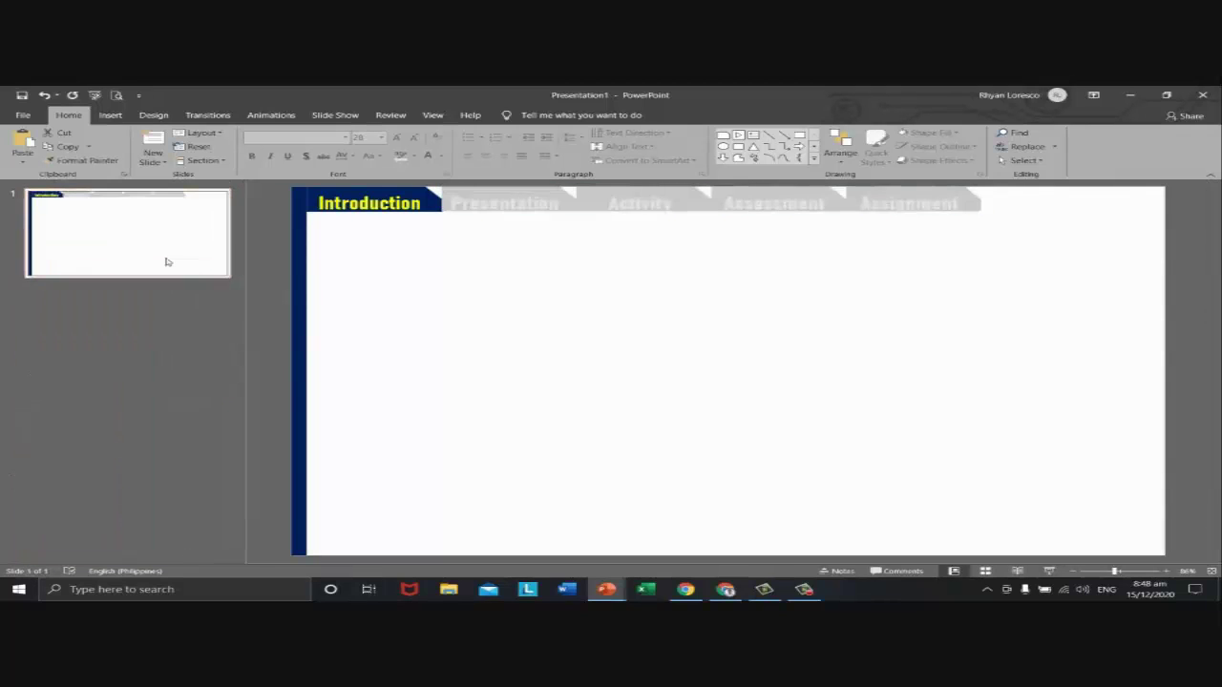
# - Paste four copies of slide 1 below it to make a five-slide deck
pyautogui.click(165, 317)
pyautogui.hotkey('ctrl', 'v')
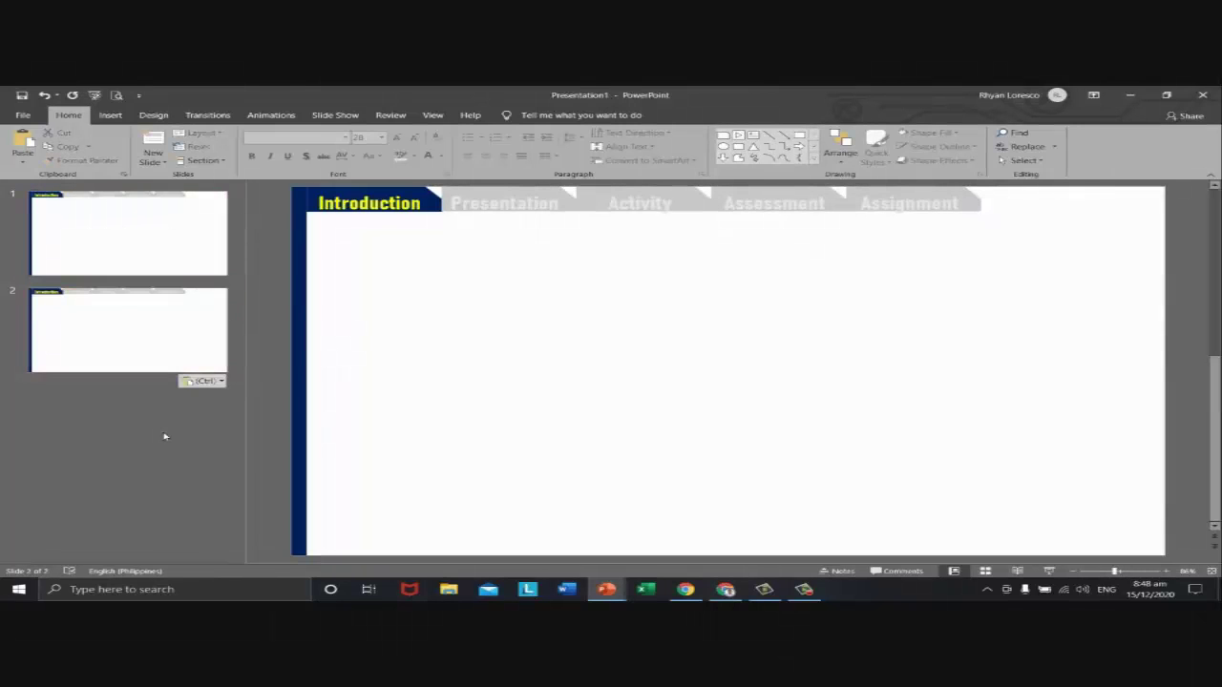
pyautogui.hotkey('ctrl', 'v')
pyautogui.hotkey('ctrl', 'v')
pyautogui.hotkey('ctrl', 'v')
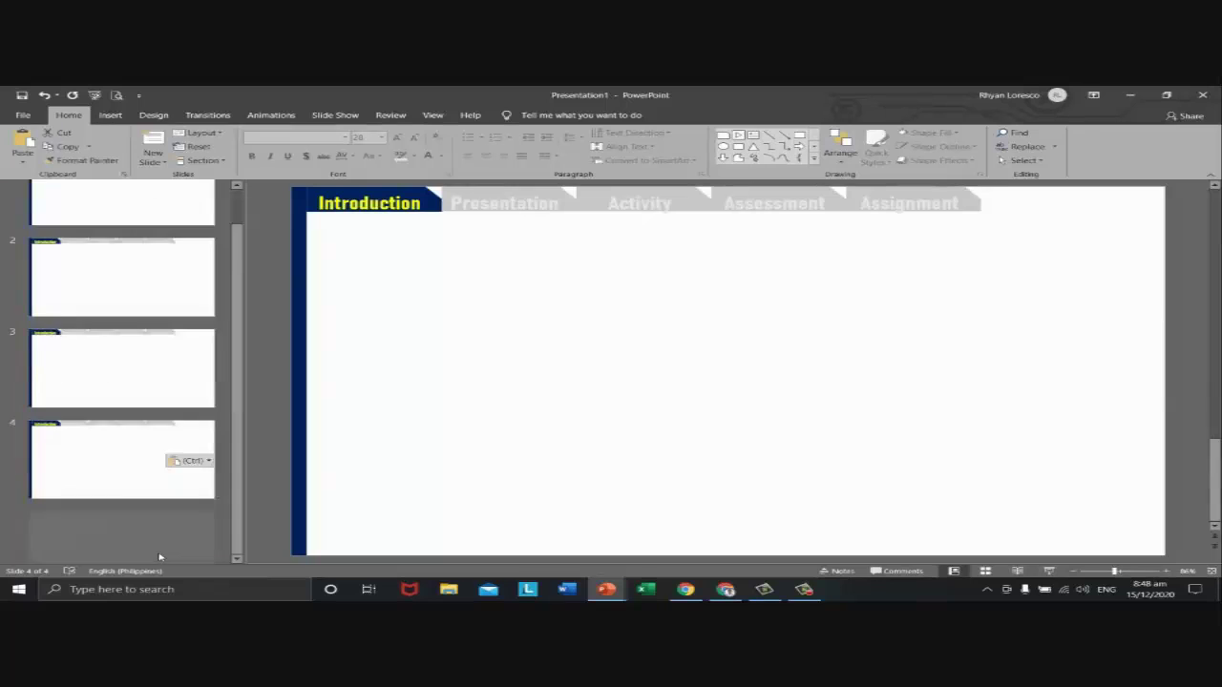
pyautogui.scroll(3, 106, 330)
pyautogui.click(134, 325)
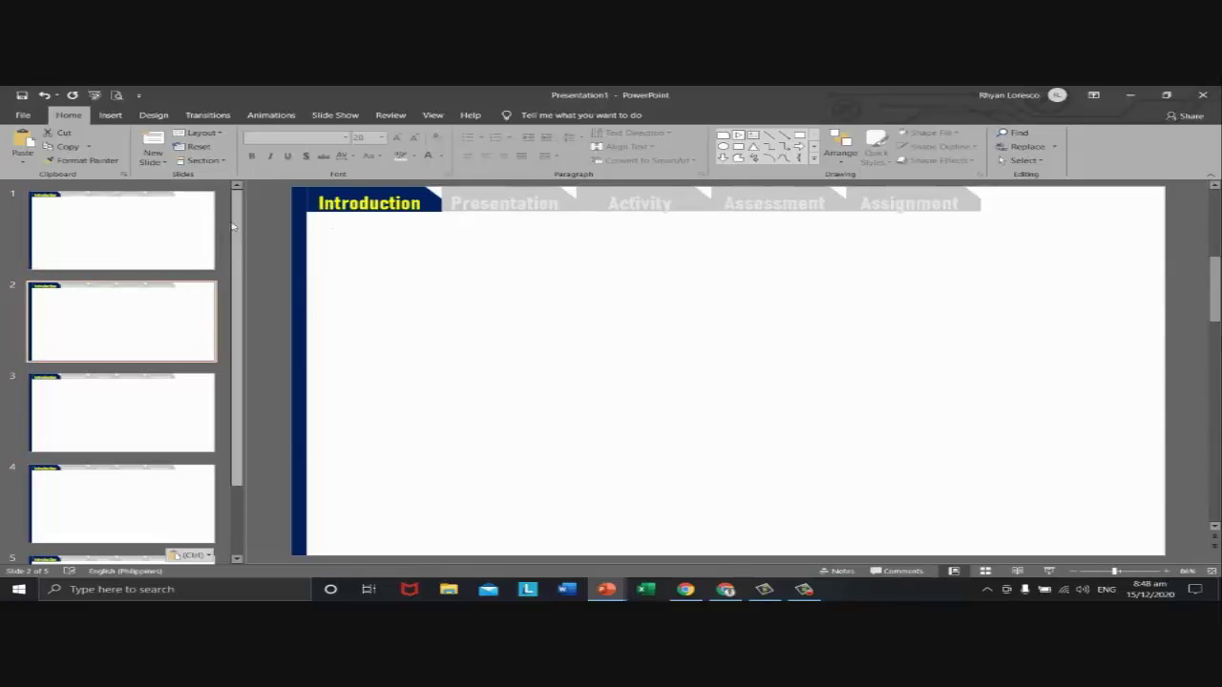
pyautogui.click(182, 237)
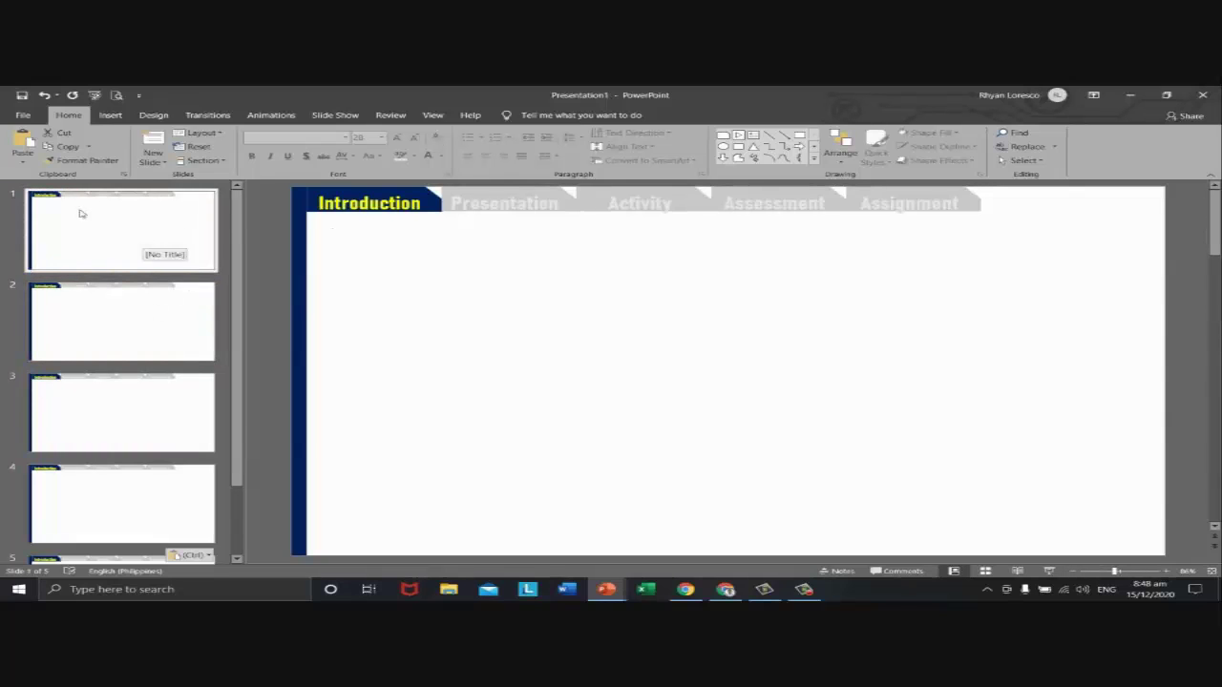
# - On slide 2, copy the dark blue formatting of the "Introduction" tab onto the "Presentation" tab with Format Painter
pyautogui.click(72, 312)
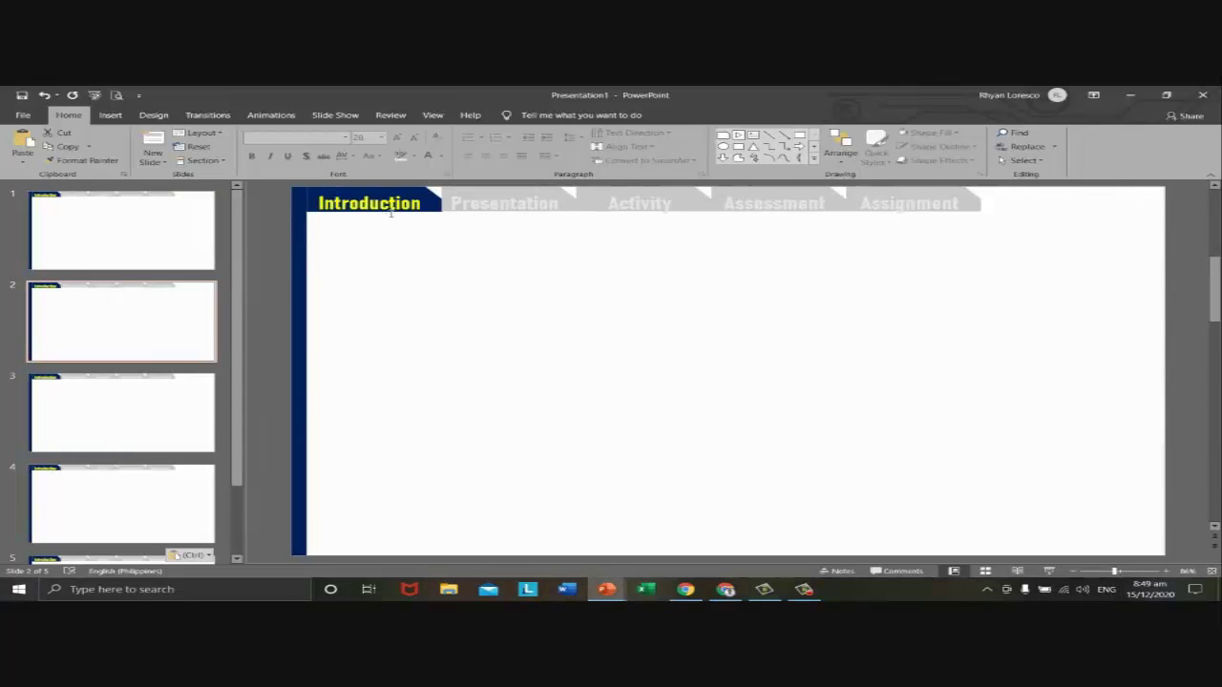
pyautogui.click(417, 190)
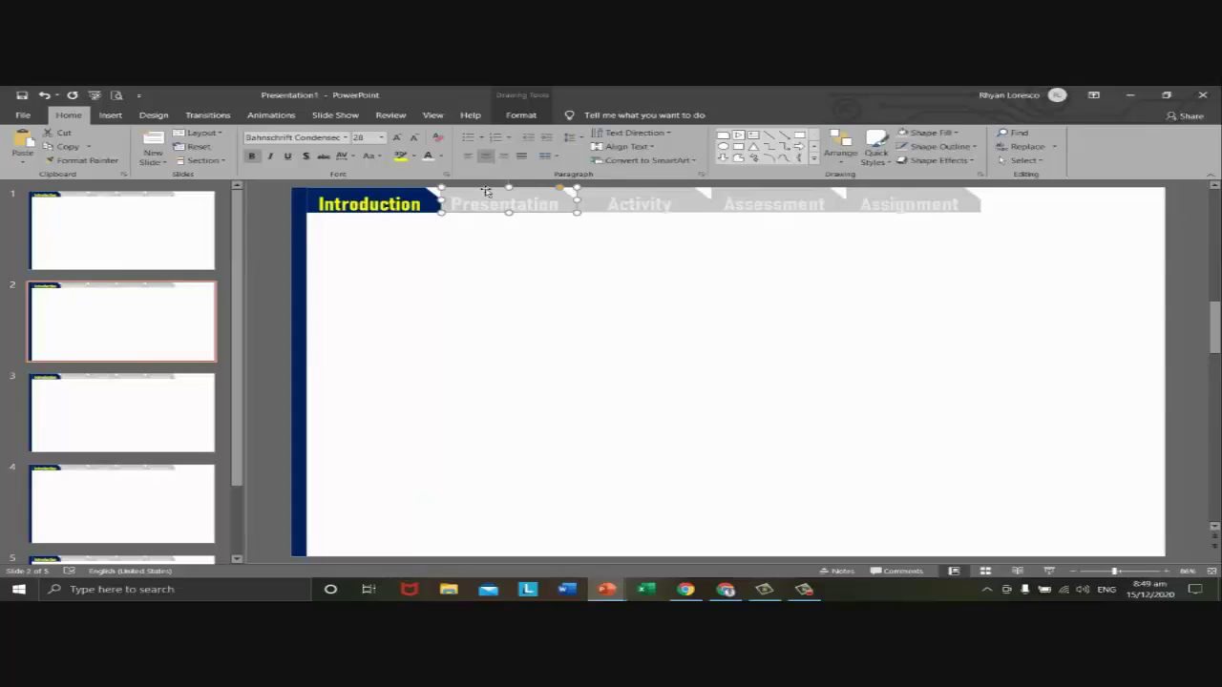
pyautogui.click(408, 194)
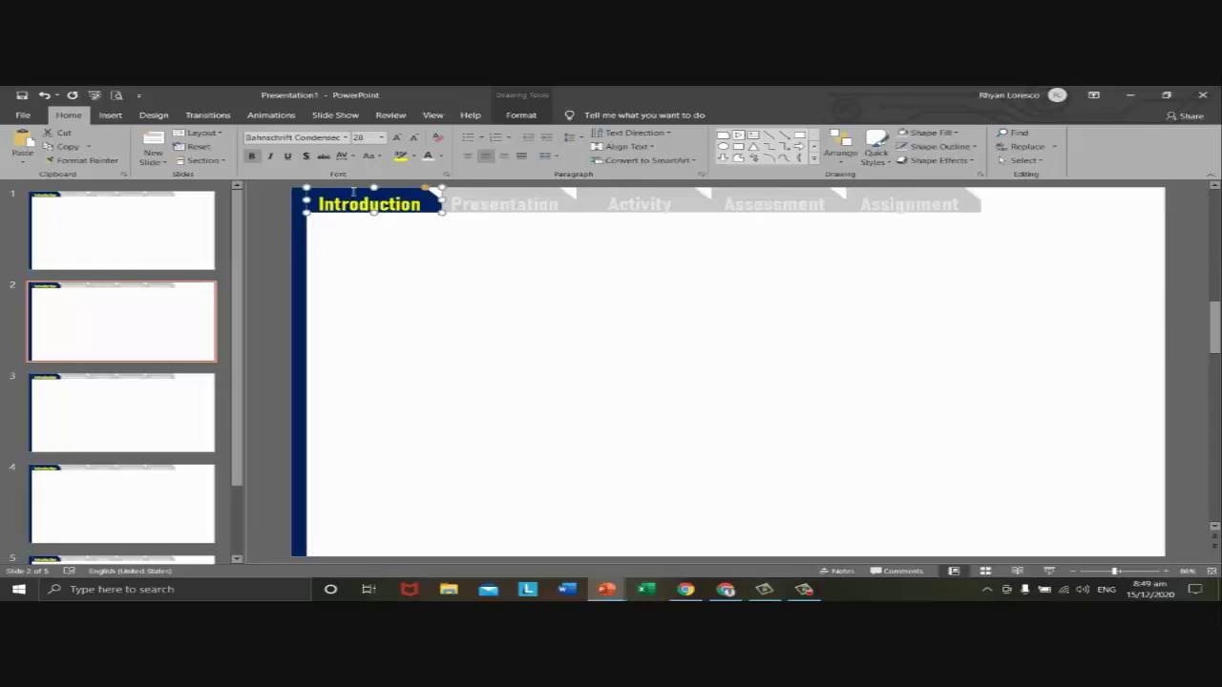
pyautogui.click(92, 162)
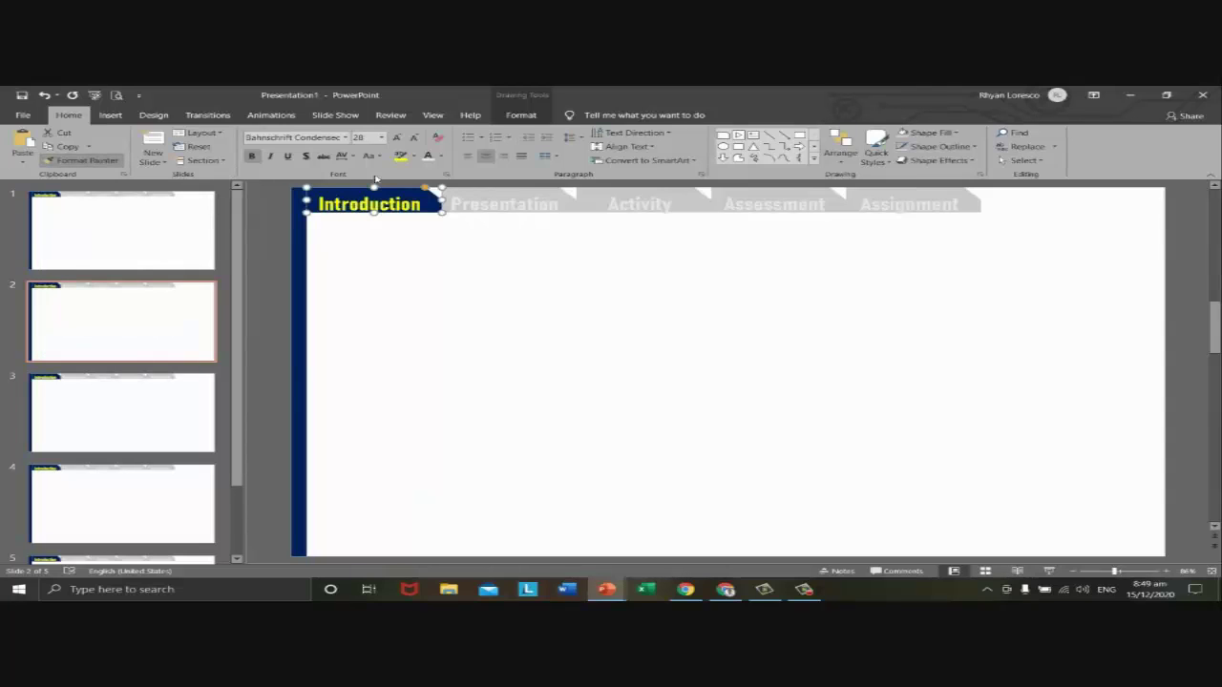
pyautogui.click(487, 195)
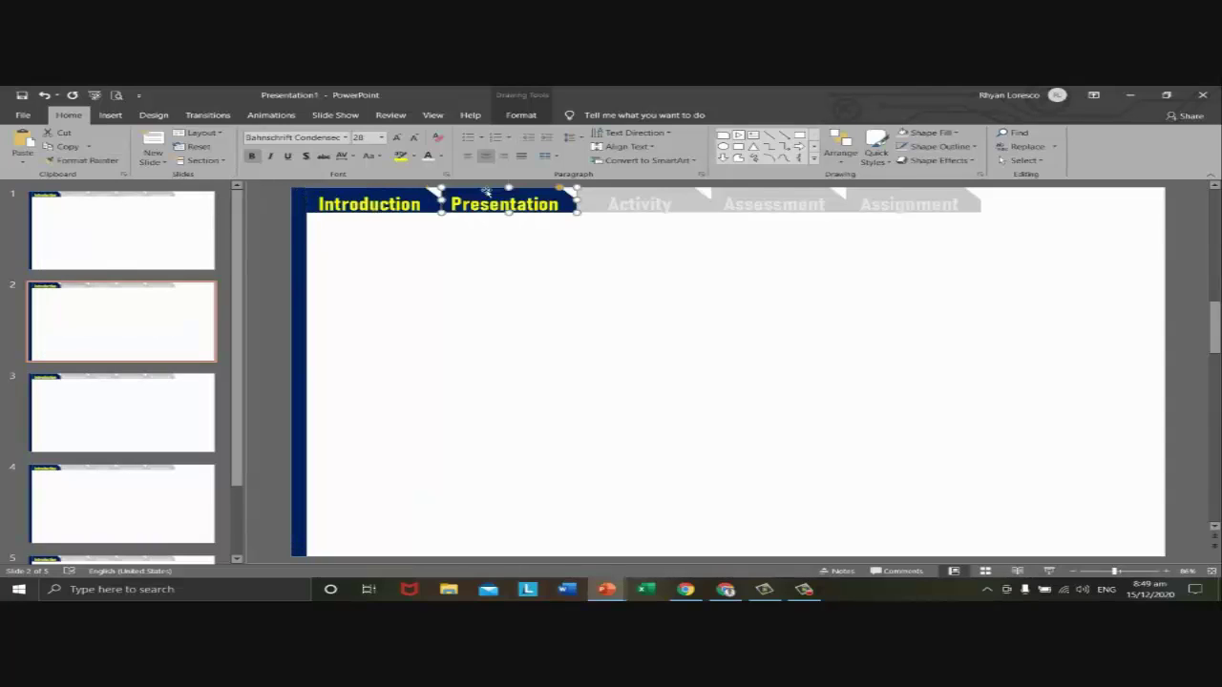
pyautogui.click(509, 250)
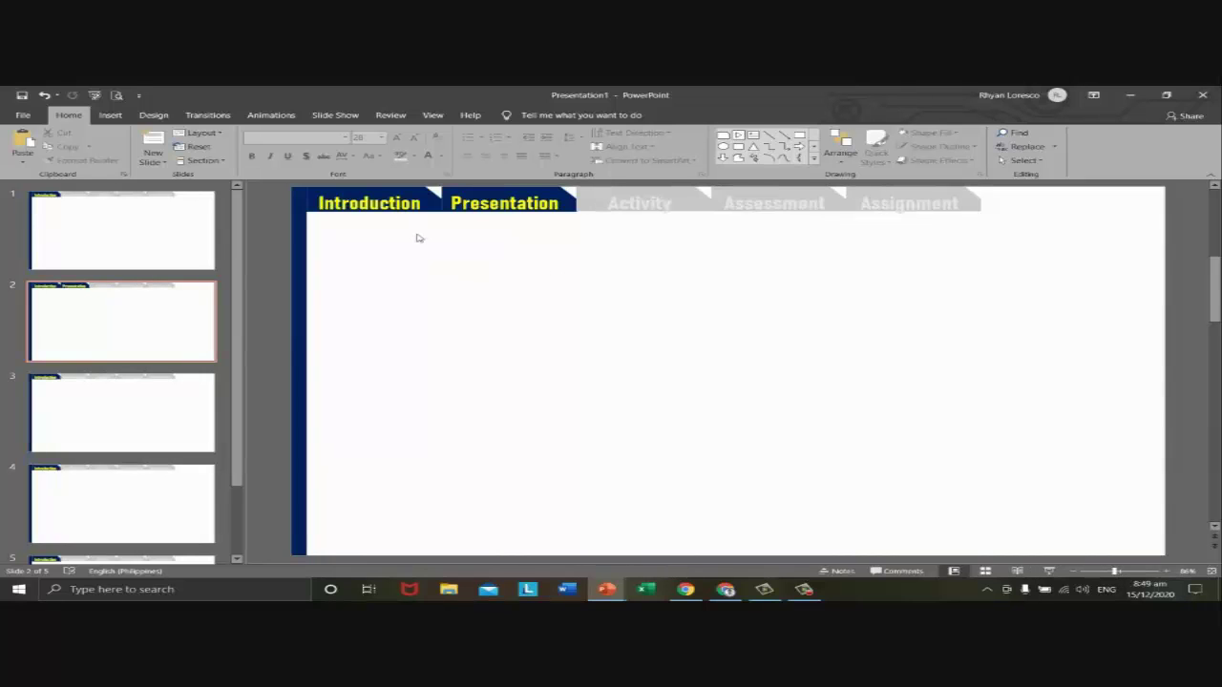
# - Gray out the "Introduction" tab on slide 2 by copying the "Activity" tab's formatting with Format Painter
pyautogui.scroll(1, 475, 229)
pyautogui.scroll(-1, 478, 239)
pyautogui.click(603, 211)
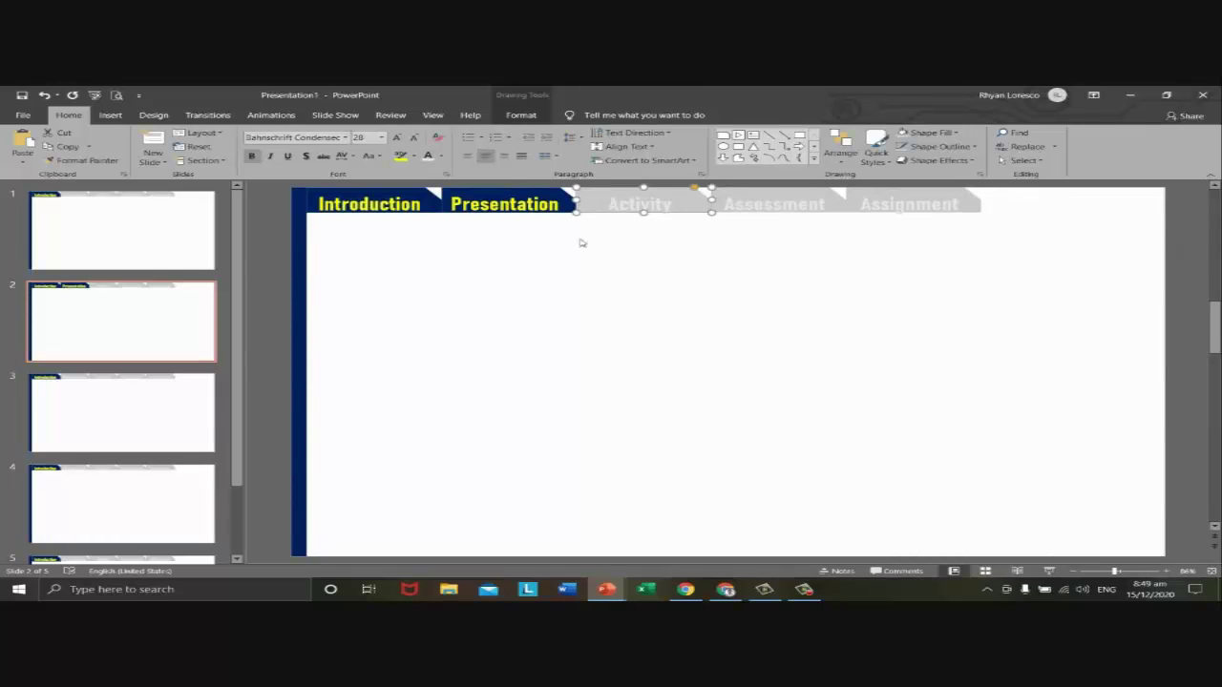
pyautogui.click(89, 163)
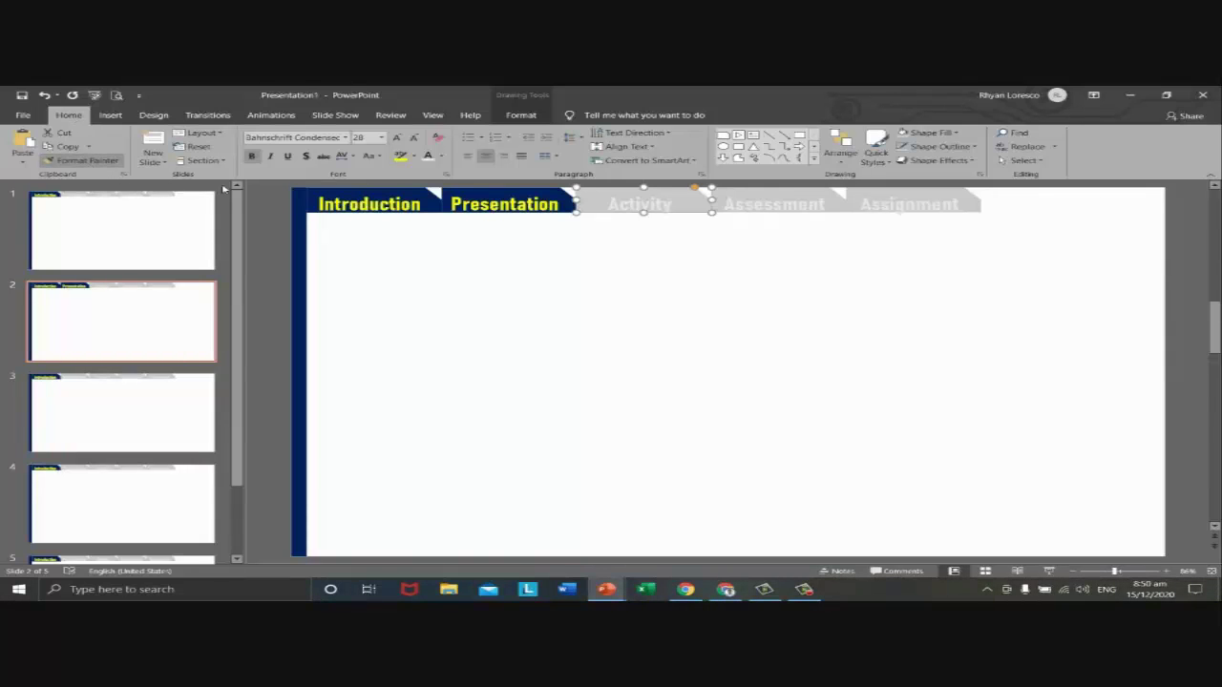
pyautogui.click(329, 192)
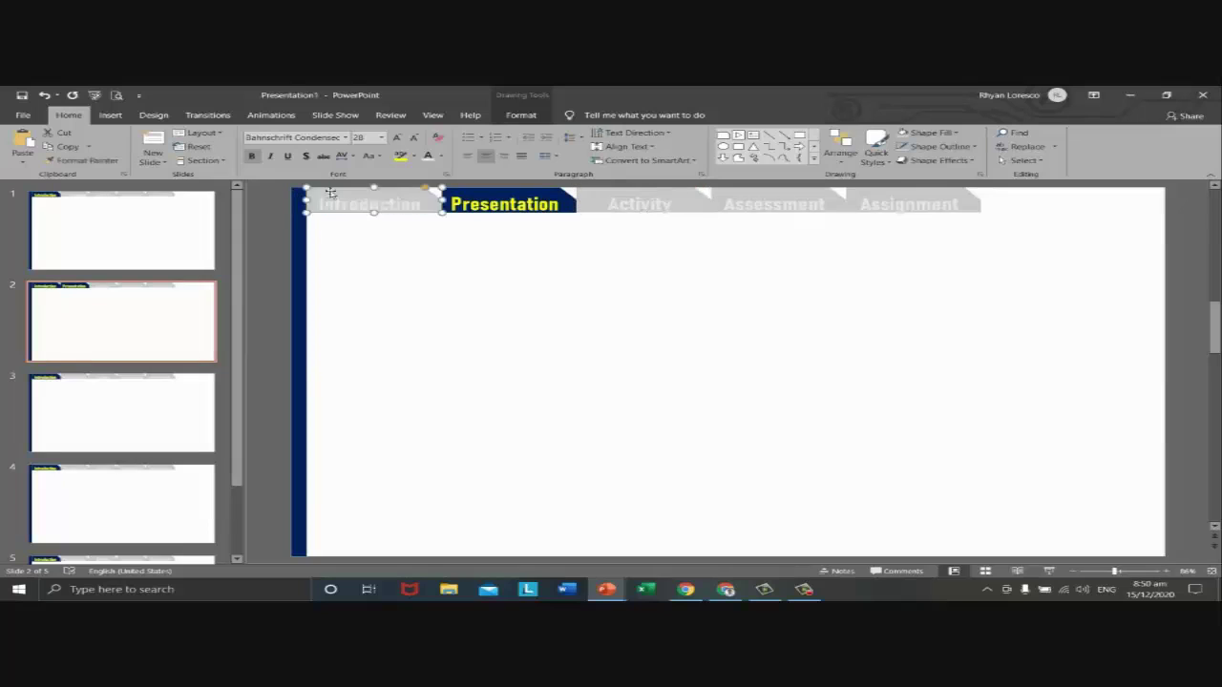
pyautogui.click(384, 266)
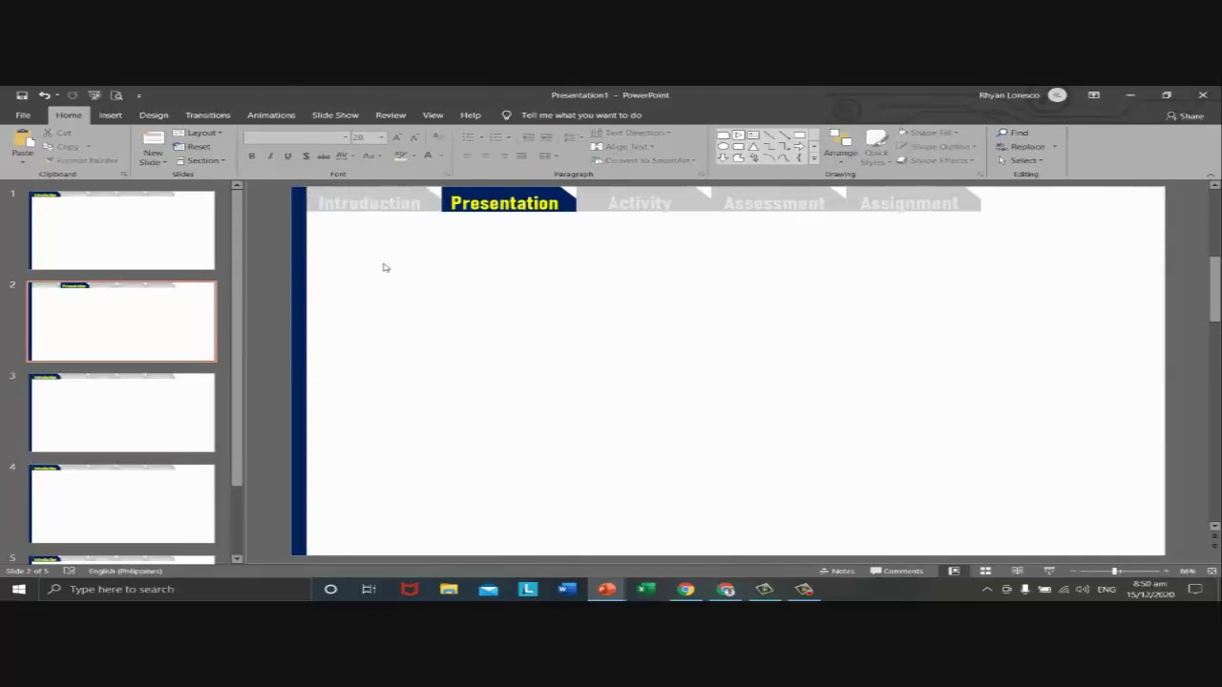
# - Look through slides 1 to 5 to compare which lesson tab is highlighted on each
pyautogui.click(128, 250)
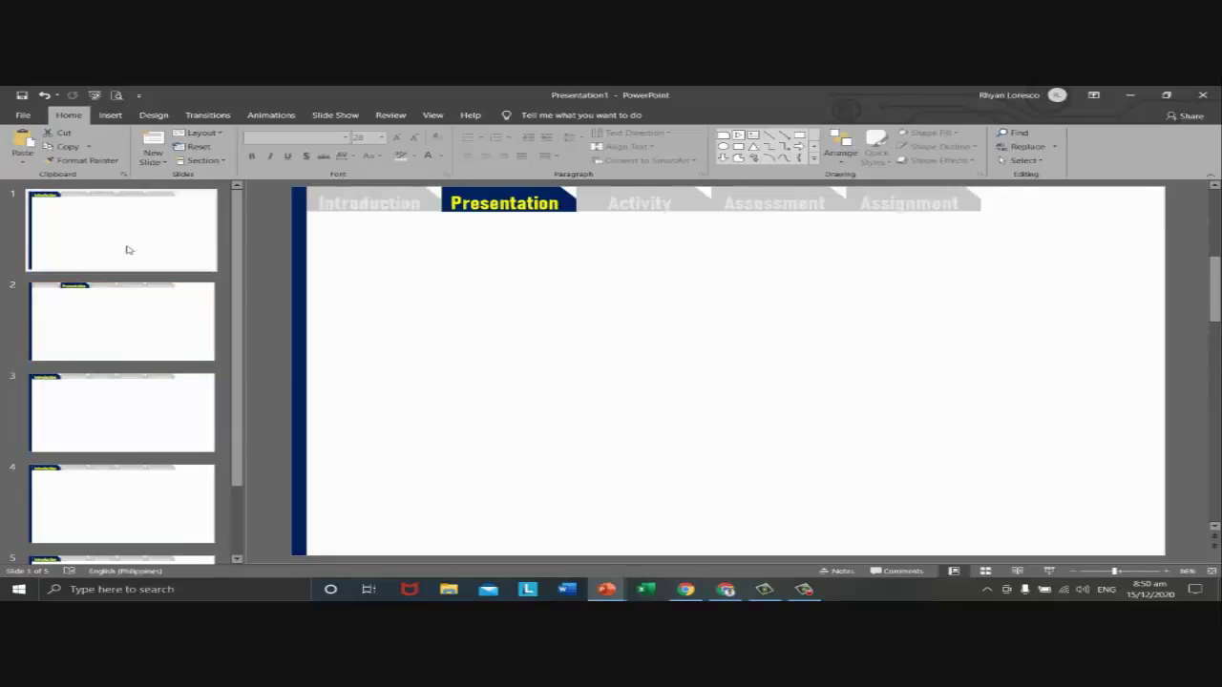
pyautogui.click(142, 312)
pyautogui.click(129, 406)
pyautogui.scroll(-1, 128, 407)
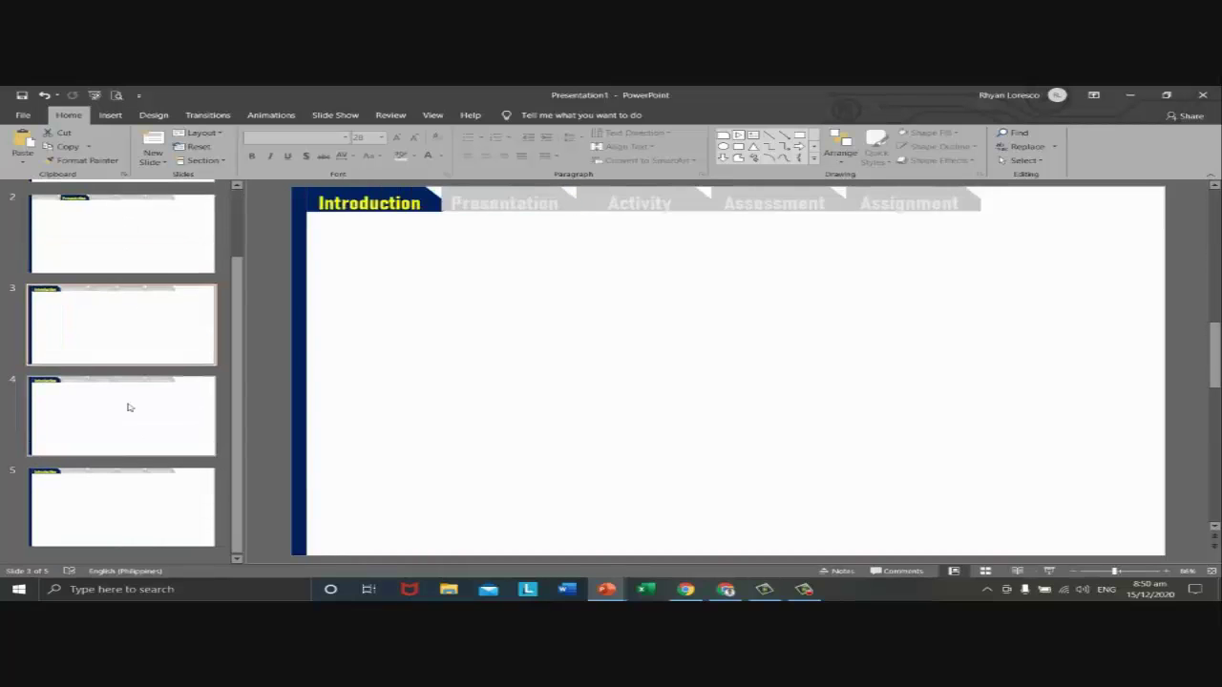
pyautogui.click(123, 500)
pyautogui.scroll(1, 116, 417)
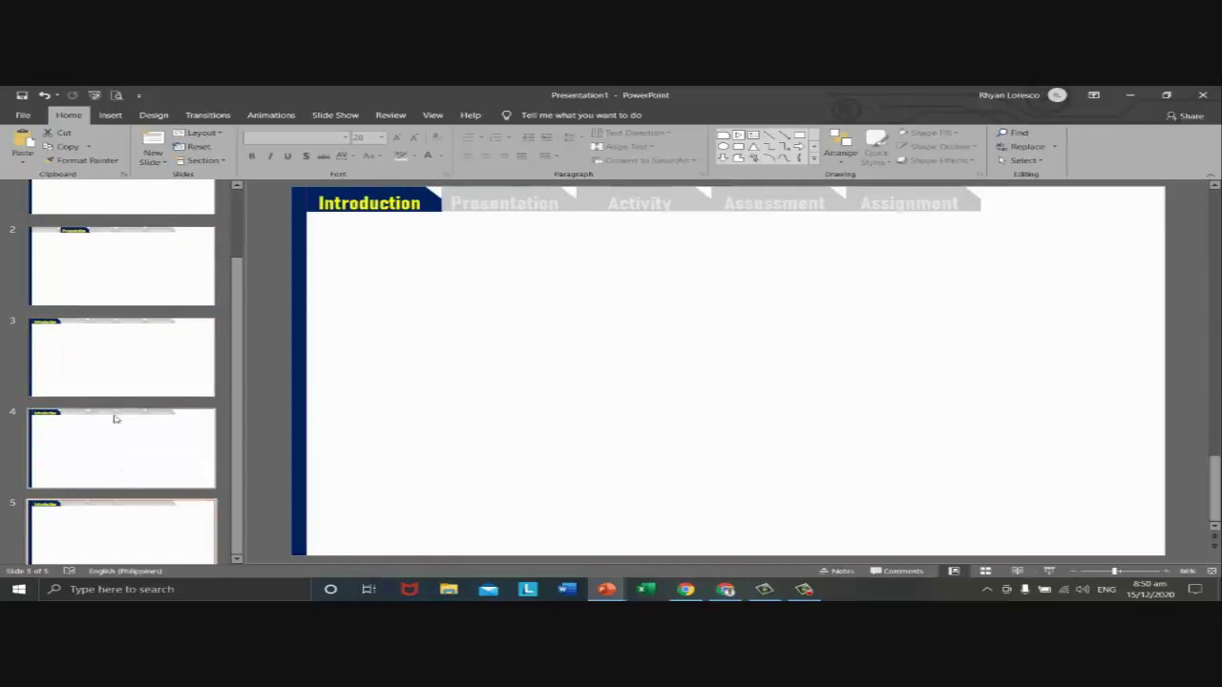
pyautogui.click(111, 291)
pyautogui.click(115, 360)
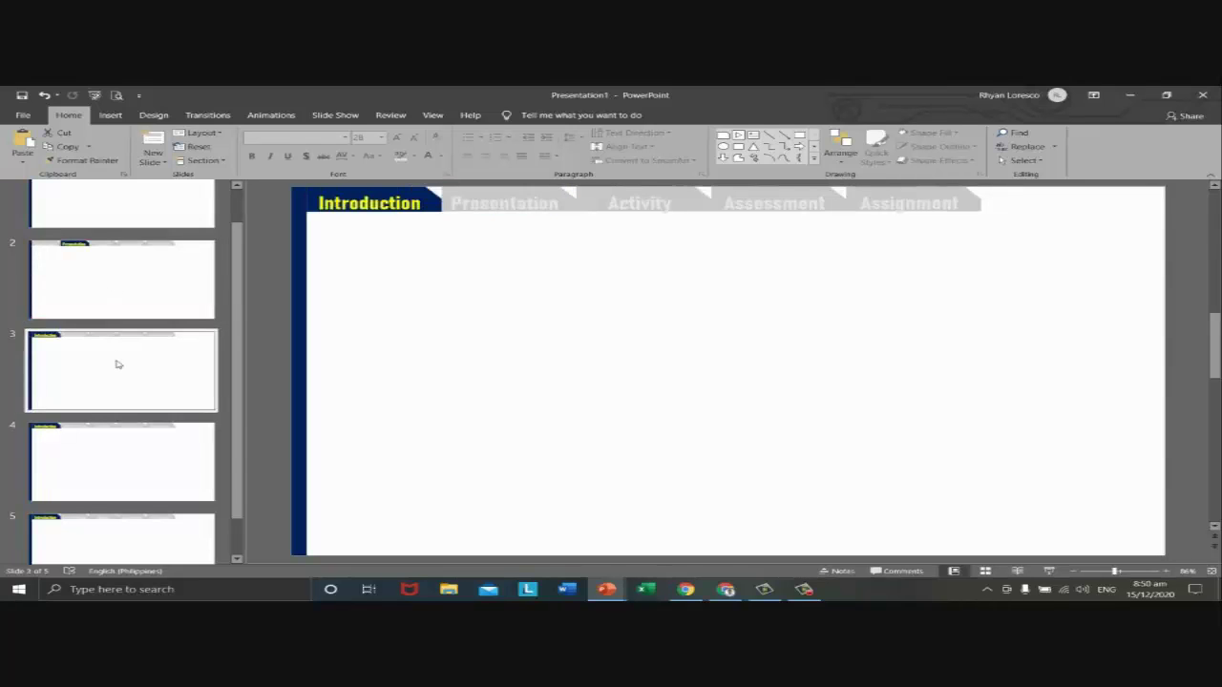
pyautogui.click(120, 293)
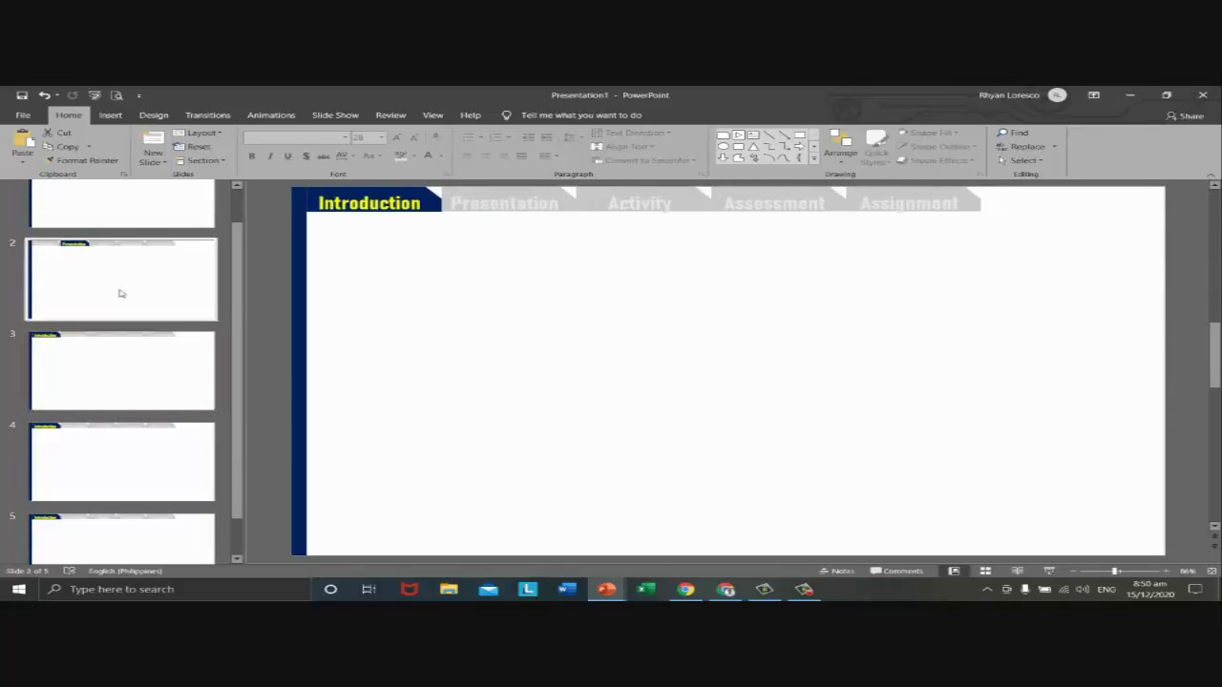
pyautogui.click(128, 436)
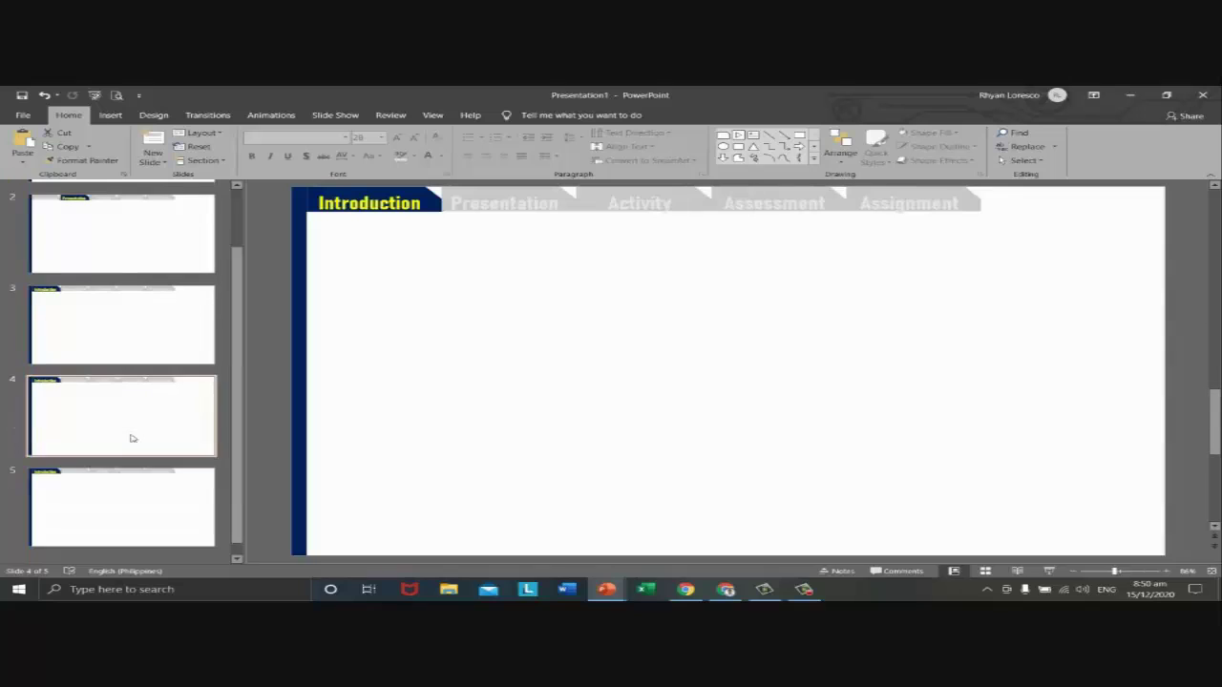
pyautogui.click(137, 341)
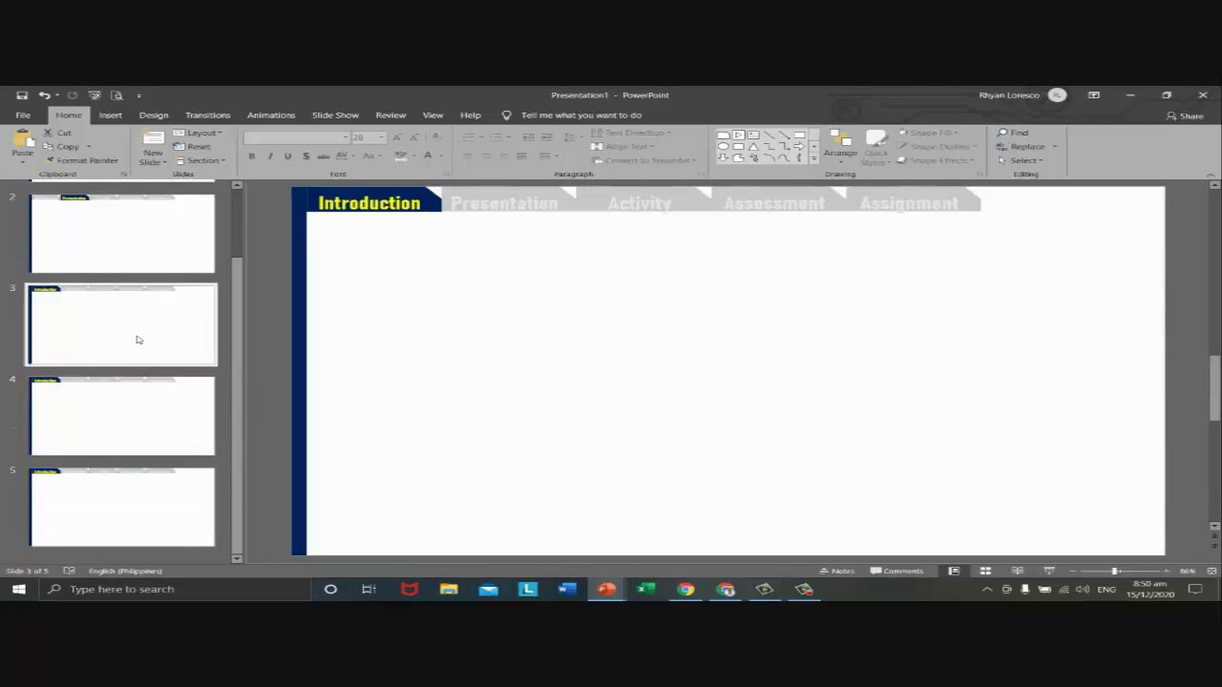
pyautogui.scroll(1, 137, 340)
pyautogui.click(130, 295)
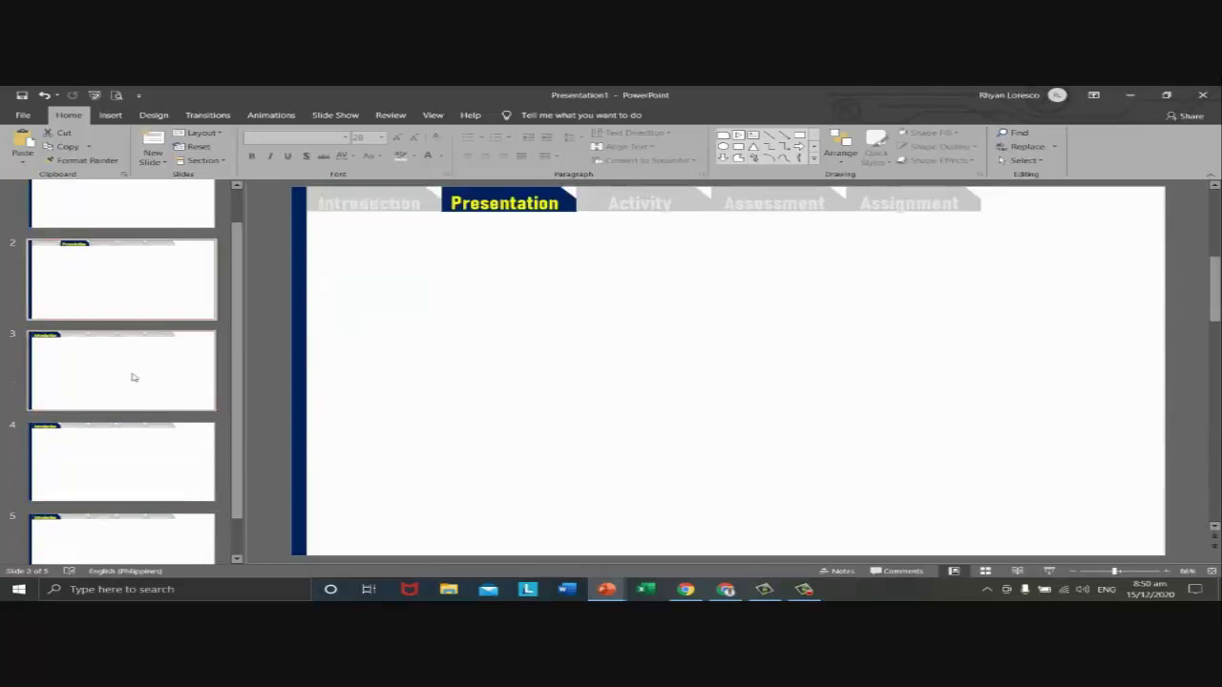
pyautogui.click(132, 377)
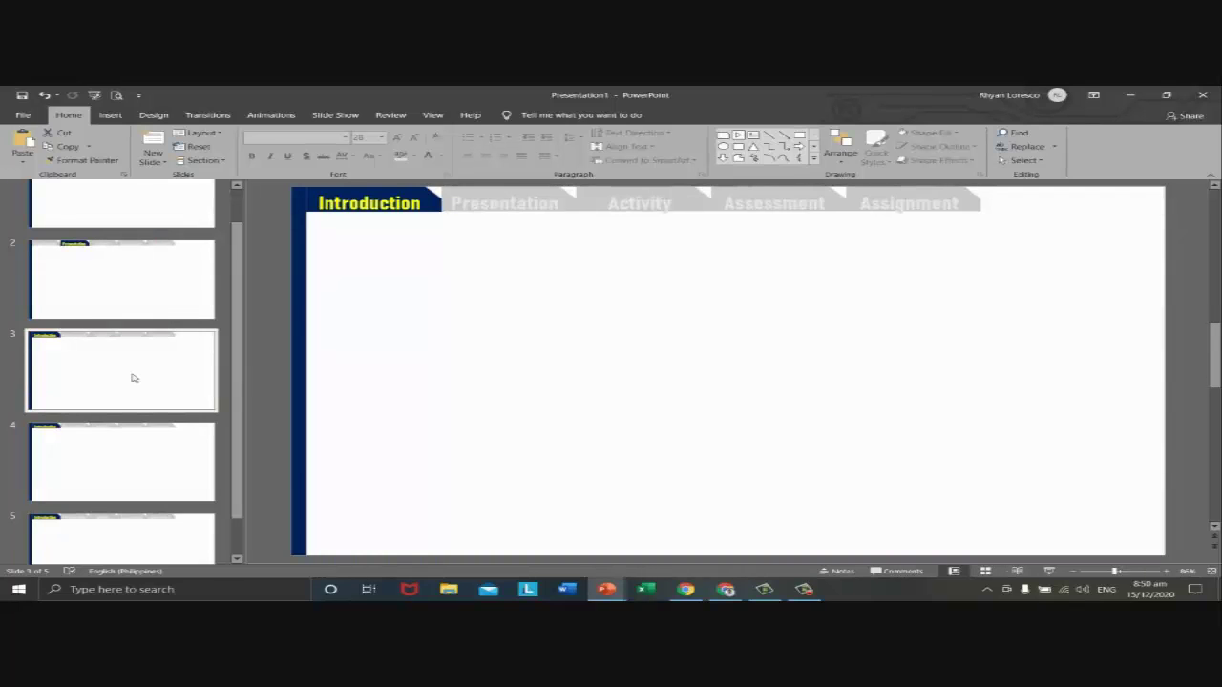
pyautogui.scroll(-1, 134, 378)
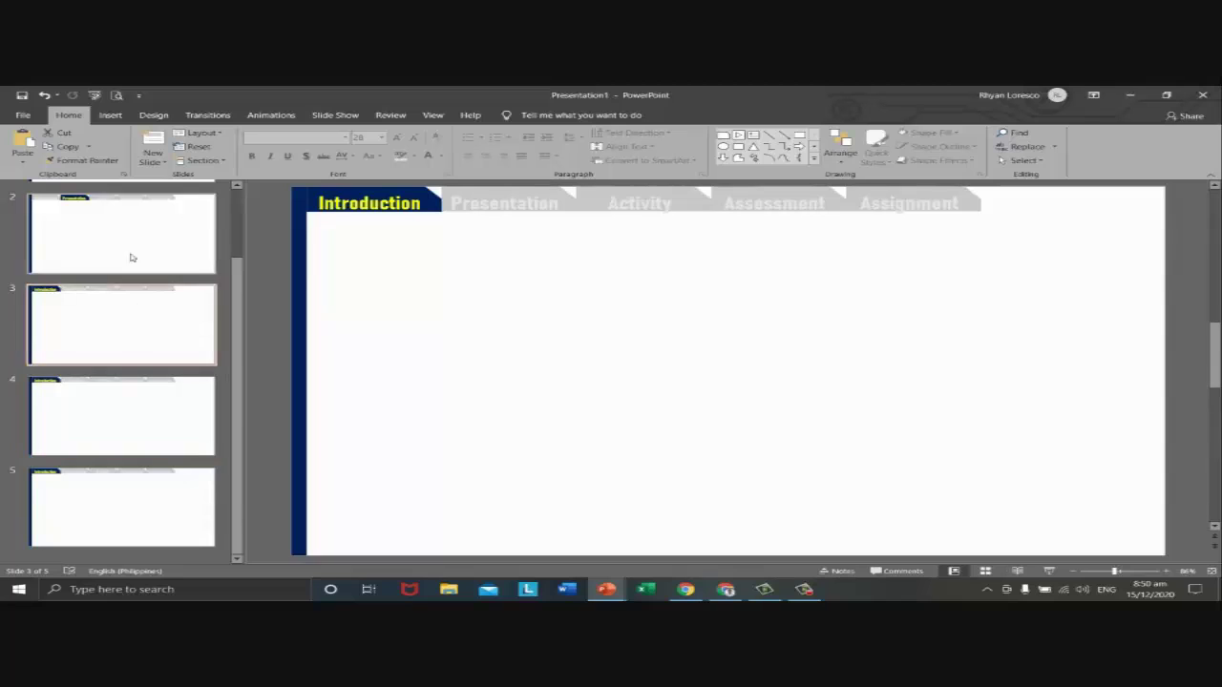
pyautogui.click(132, 258)
pyautogui.click(142, 310)
pyautogui.click(142, 399)
pyautogui.click(143, 497)
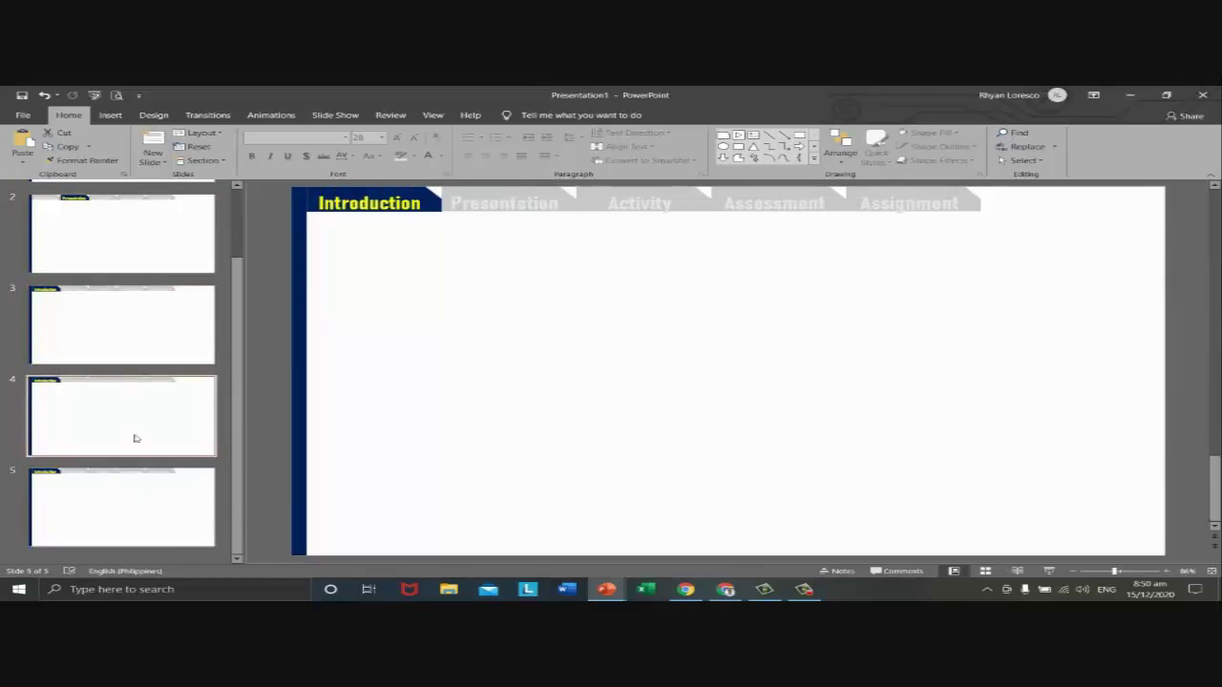
pyautogui.click(135, 434)
pyautogui.click(119, 323)
# - Copy the dark blue formatting of slide 2's "Presentation" tab onto the "Activity" tab of slide 3 with Format Painter
pyautogui.click(135, 256)
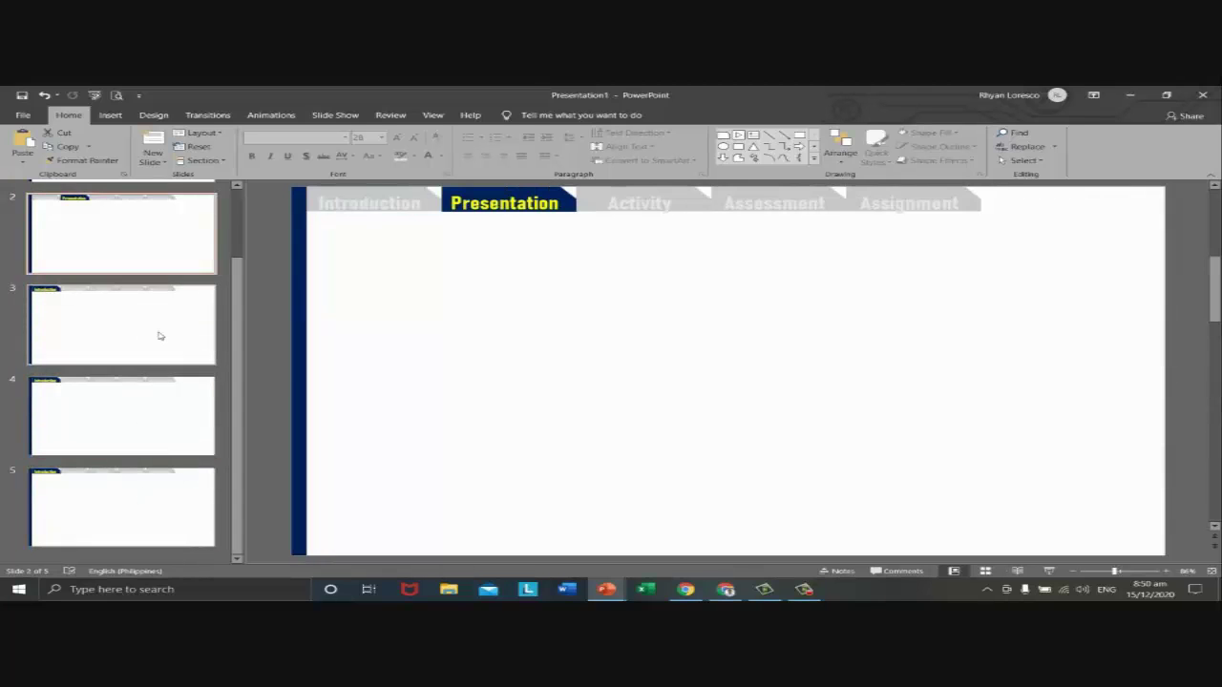
pyautogui.scroll(1, 182, 366)
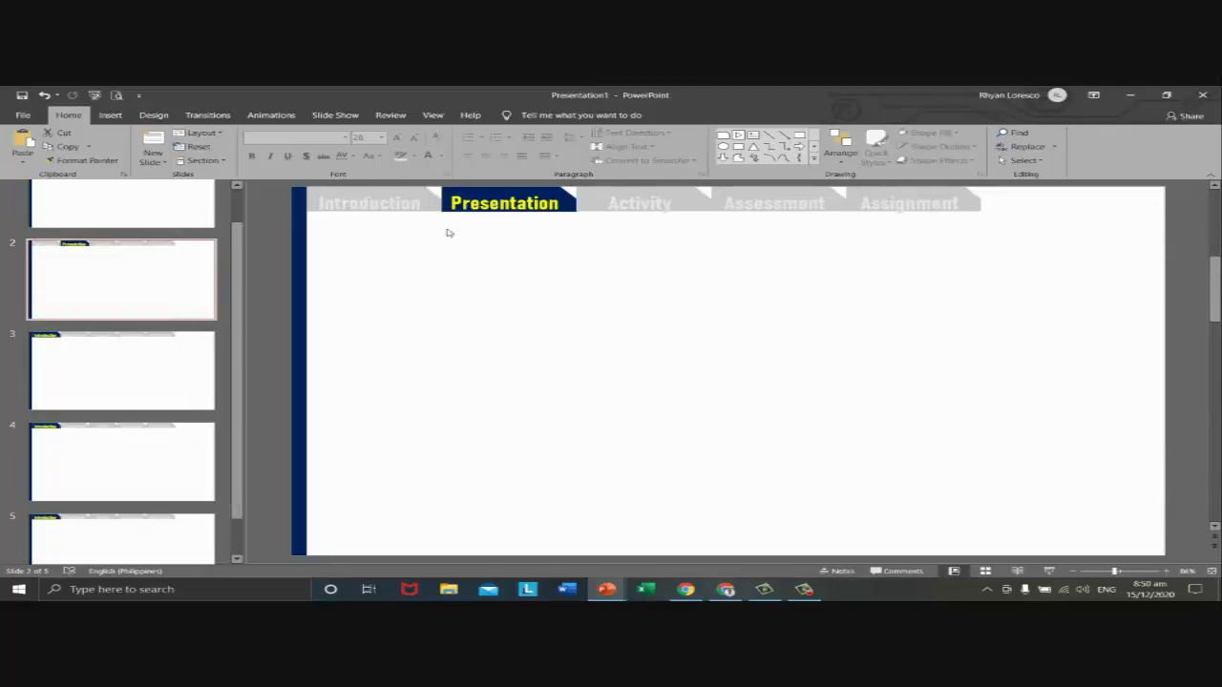
pyautogui.click(552, 192)
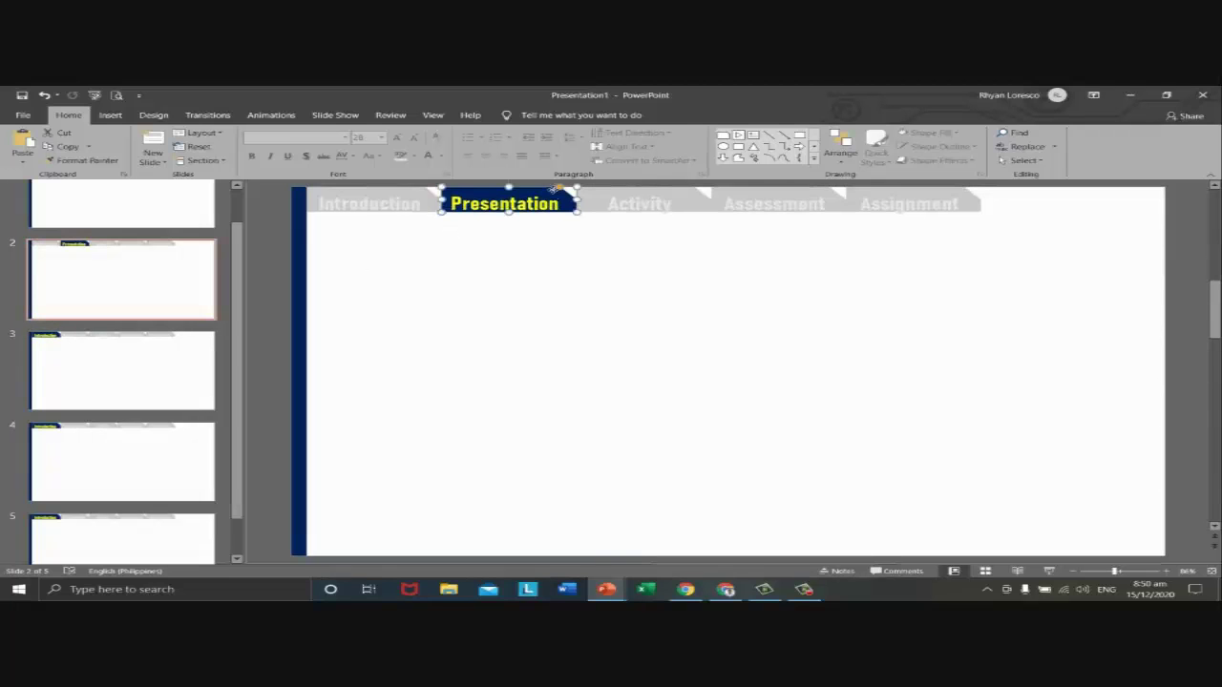
pyautogui.click(99, 398)
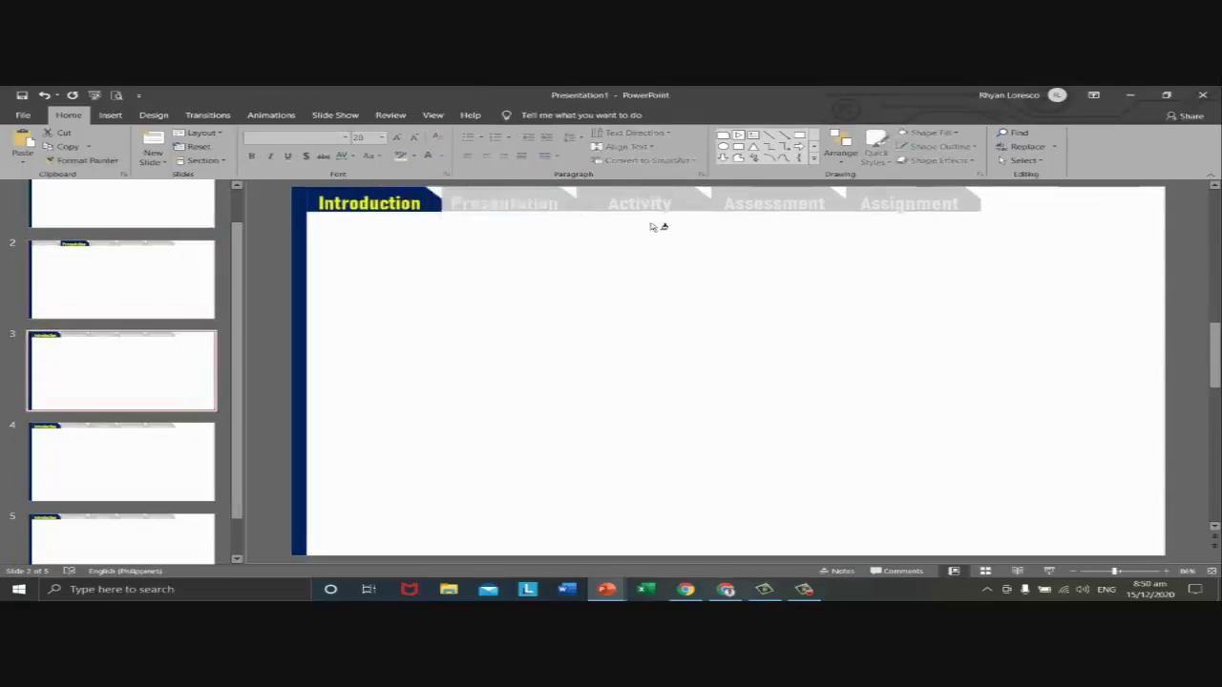
pyautogui.click(655, 208)
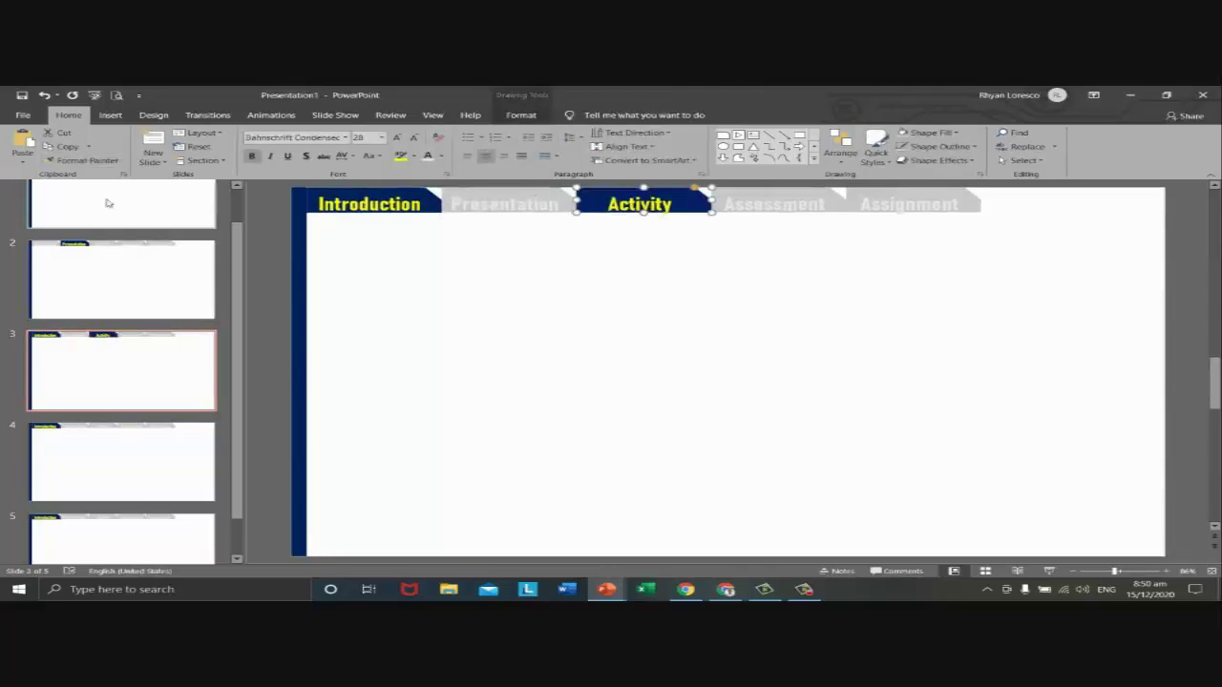
# - Apply the dark blue tab formatting to the "Assessment" tab on slide 4 and the "Assignment" tab on slide 5 with Format Painter
pyautogui.scroll(-1, 82, 349)
pyautogui.click(104, 417)
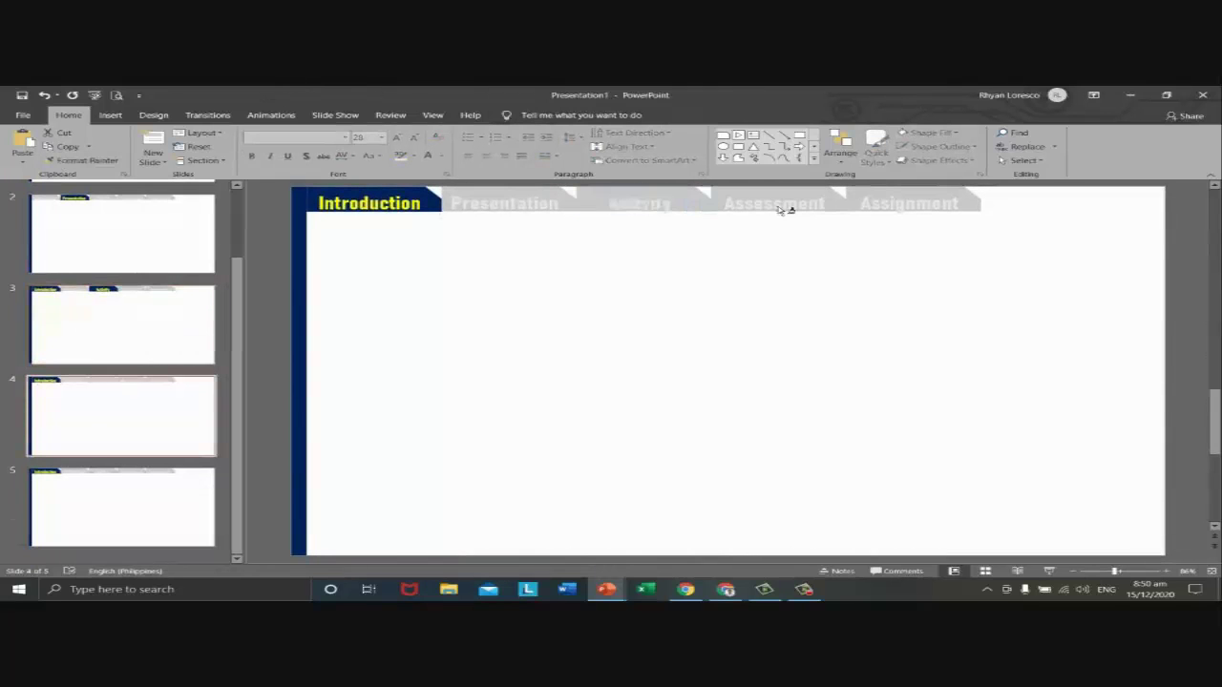
pyautogui.click(783, 208)
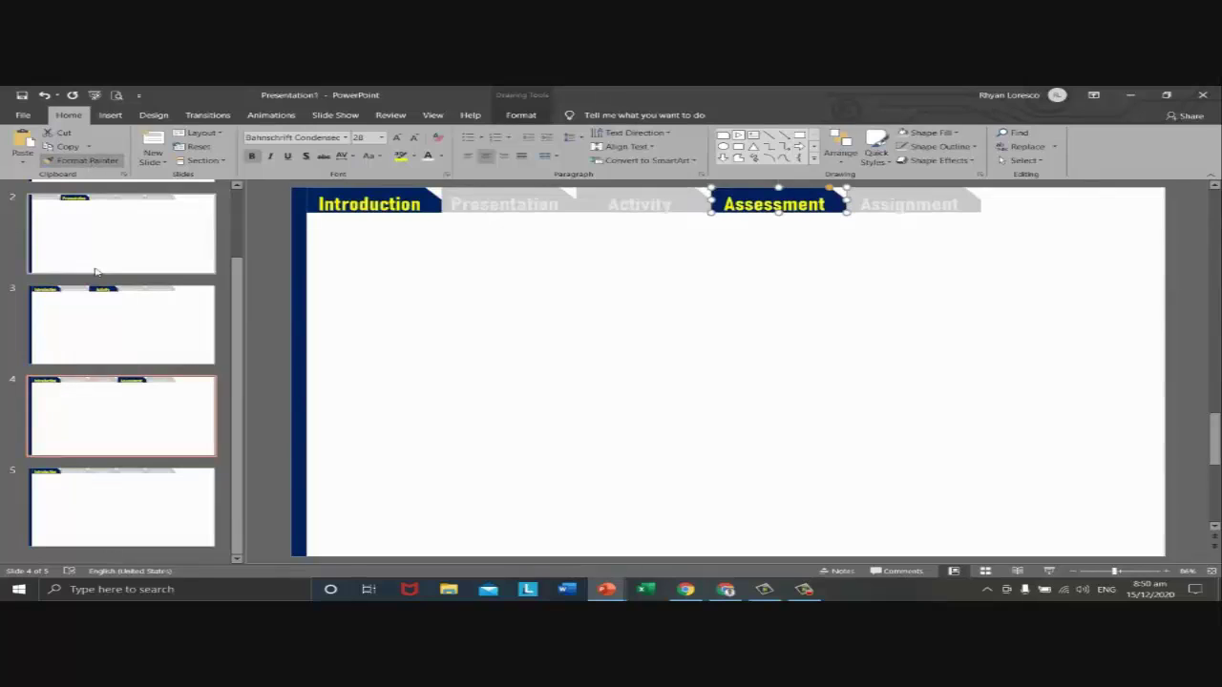
pyautogui.press('Down')
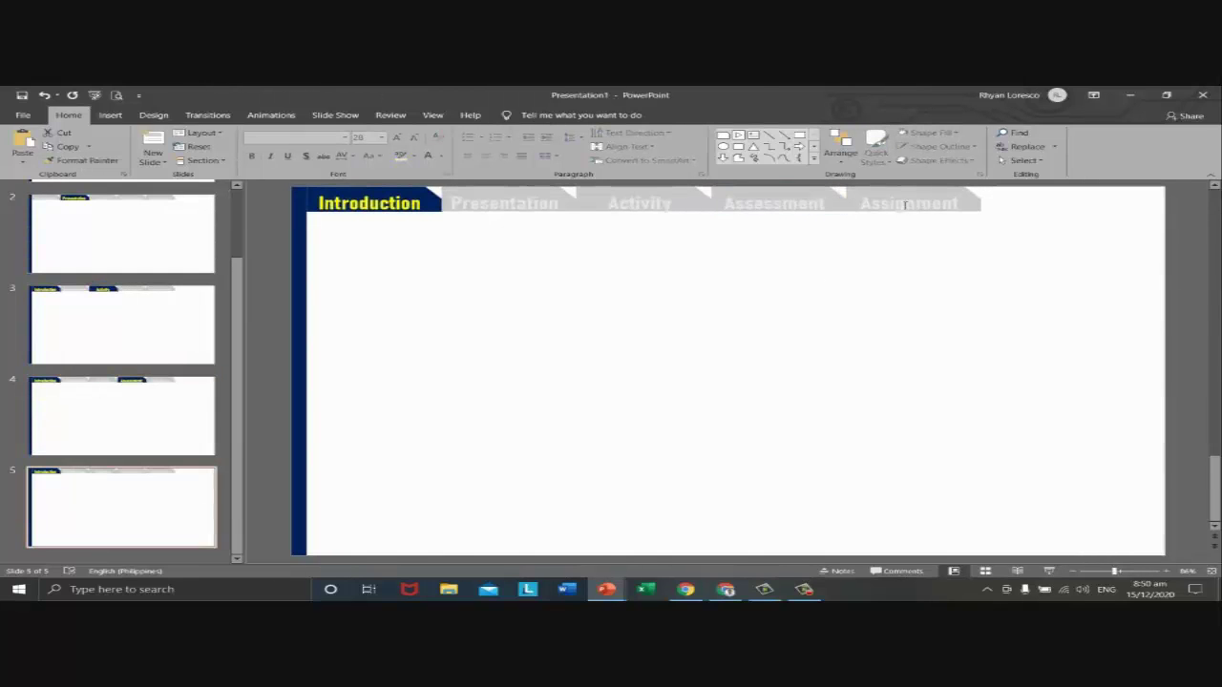
pyautogui.click(908, 205)
# - Gray out the "Introduction" tab on slide 5 by copying the "Assessment" tab's formatting with Format Painter
pyautogui.click(777, 204)
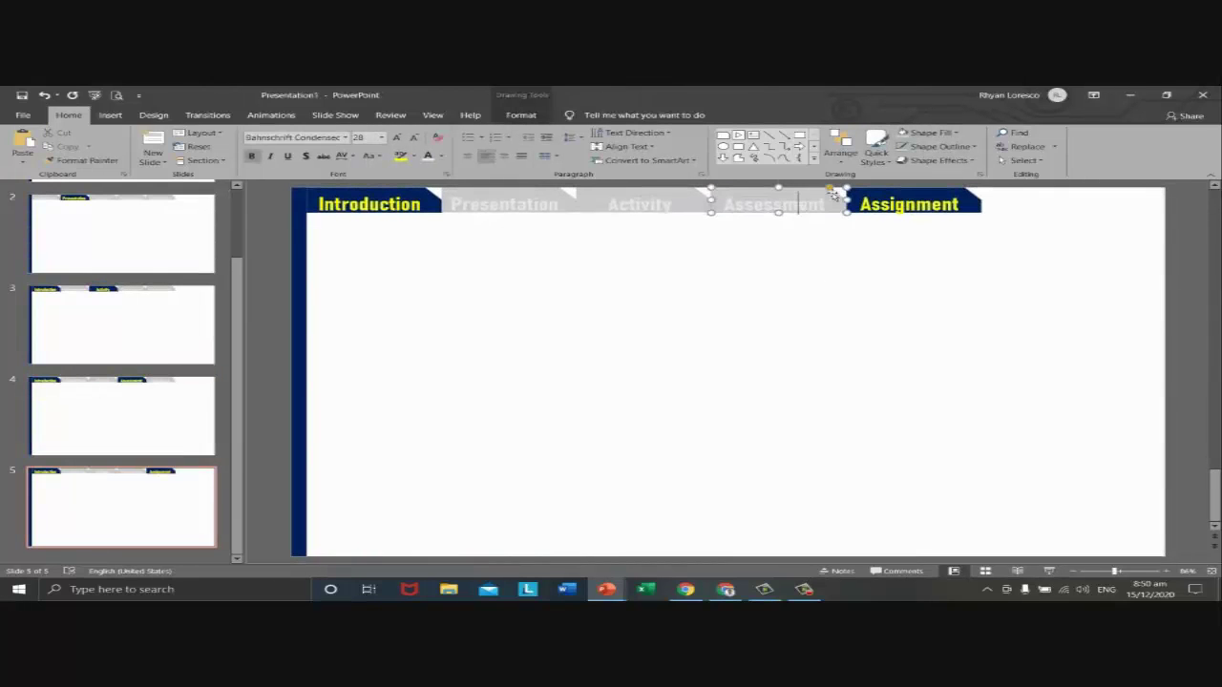
pyautogui.click(80, 160)
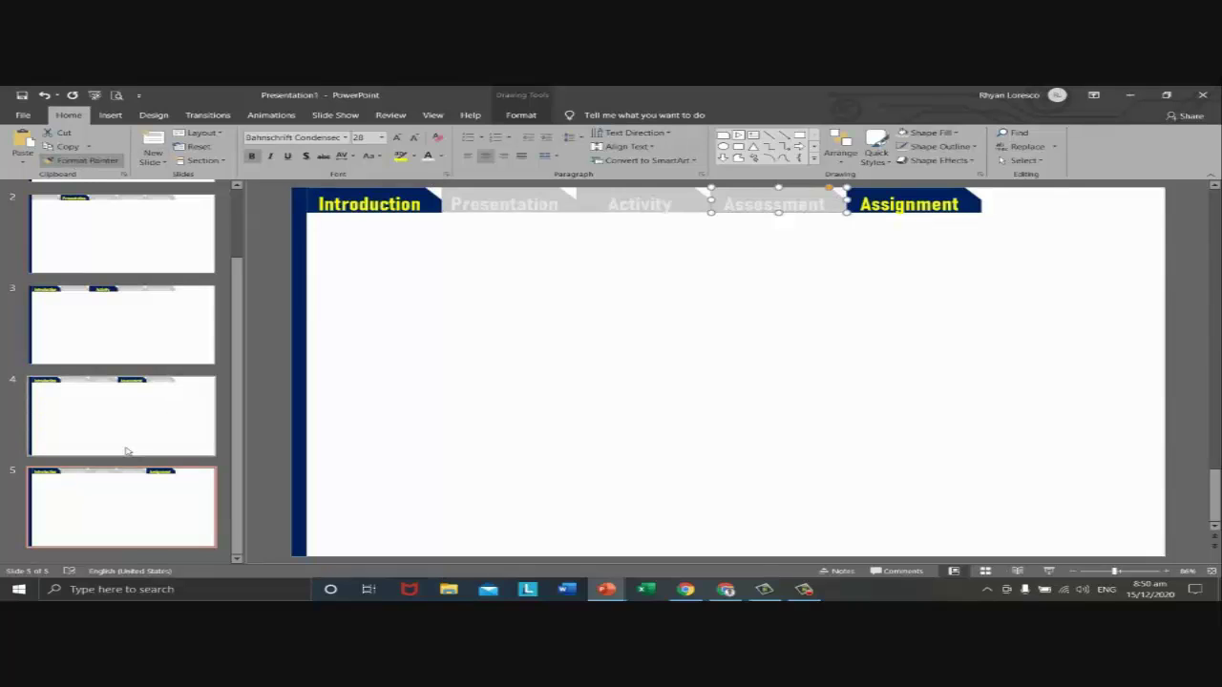
pyautogui.click(387, 212)
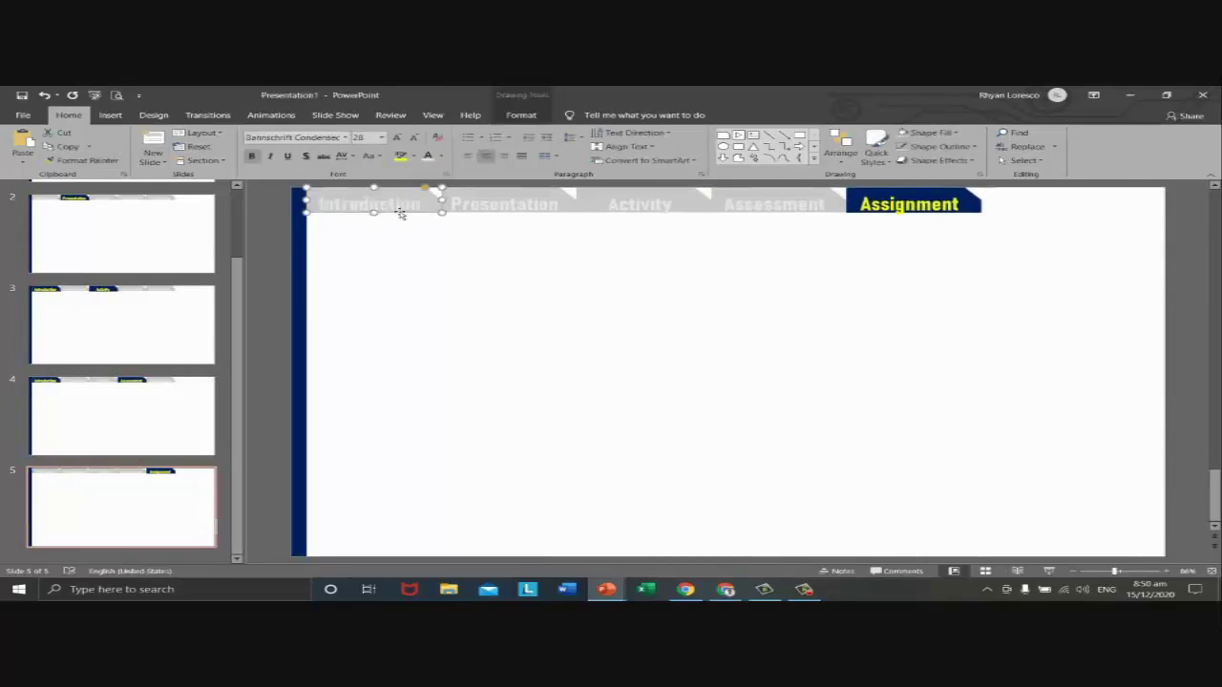
# - Copy the gray formatting of slide 5's "Introduction" tab onto the "Introduction" tabs of slides 4 and 3 with Format Painter
pyautogui.click(80, 161)
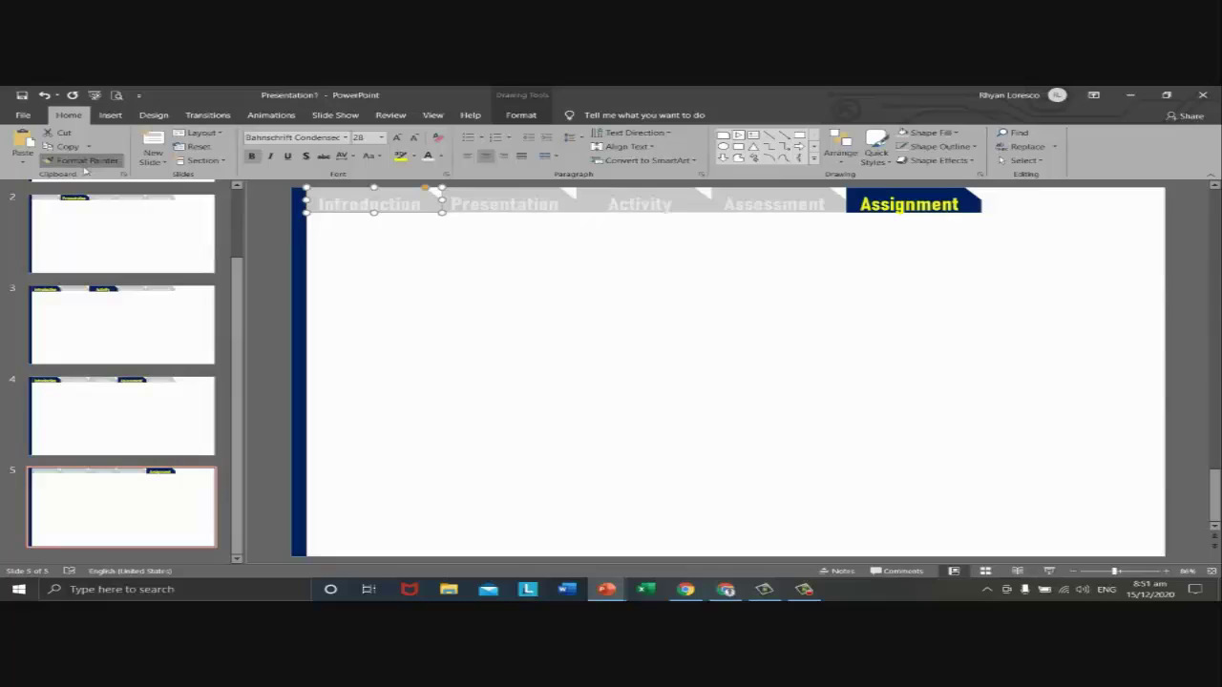
pyautogui.click(118, 421)
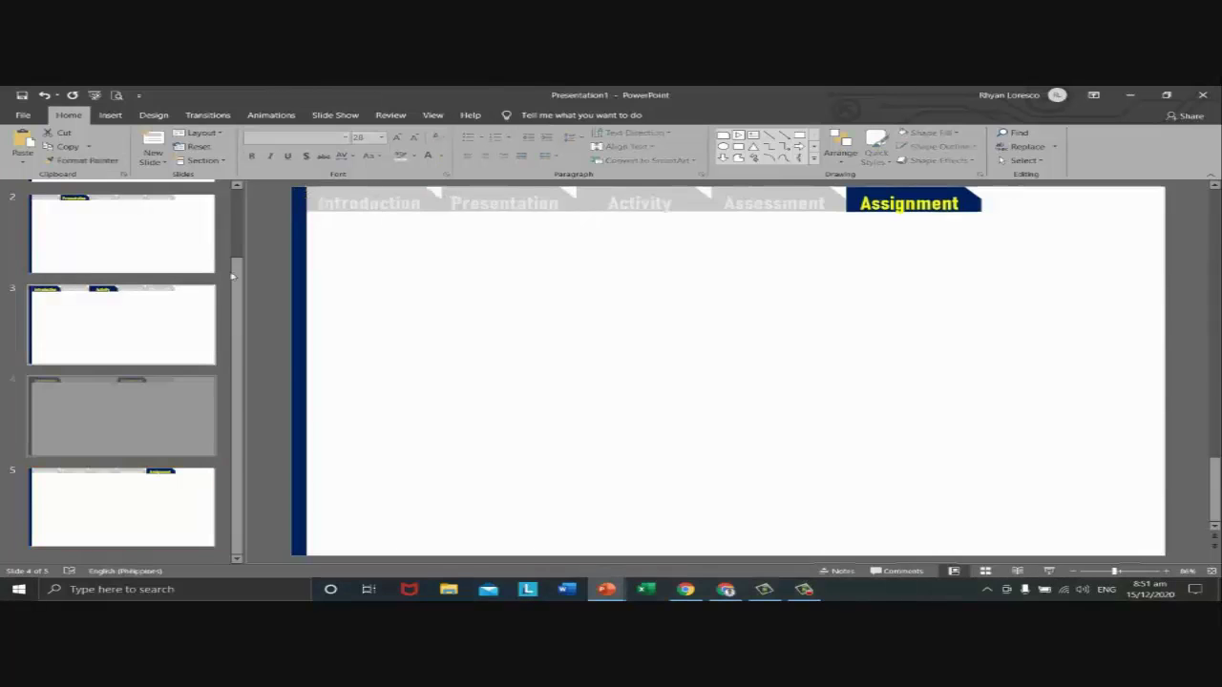
pyautogui.click(377, 210)
pyautogui.click(80, 161)
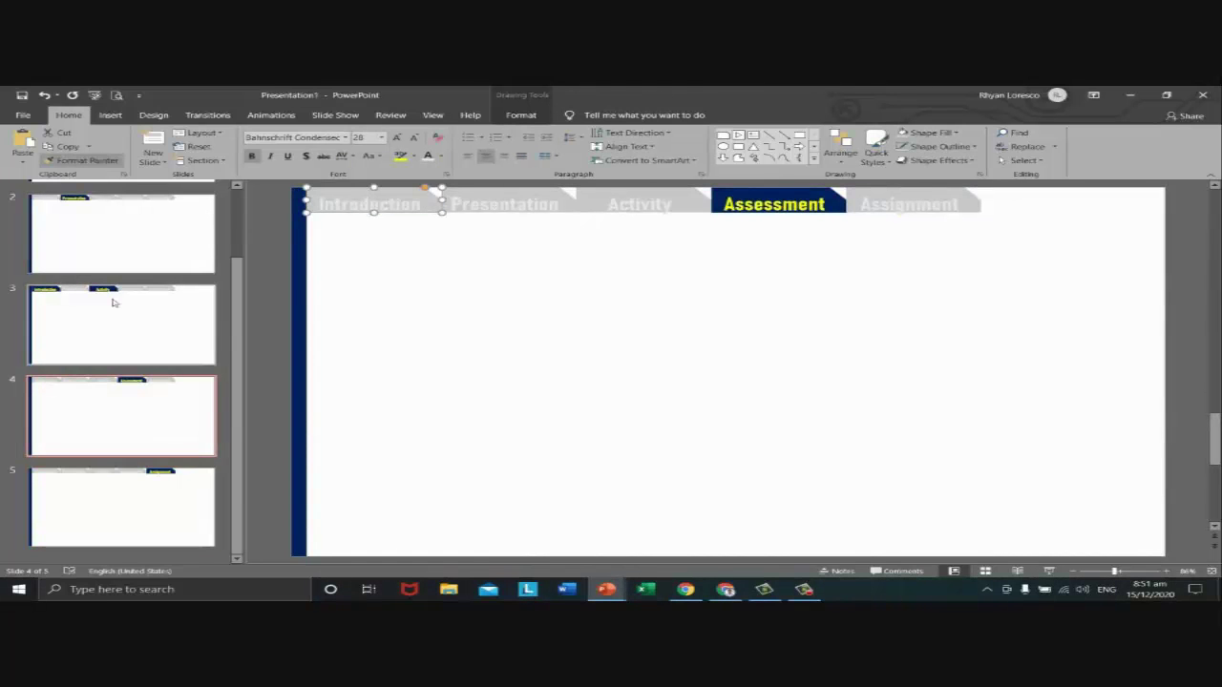
pyautogui.click(112, 303)
pyautogui.click(401, 205)
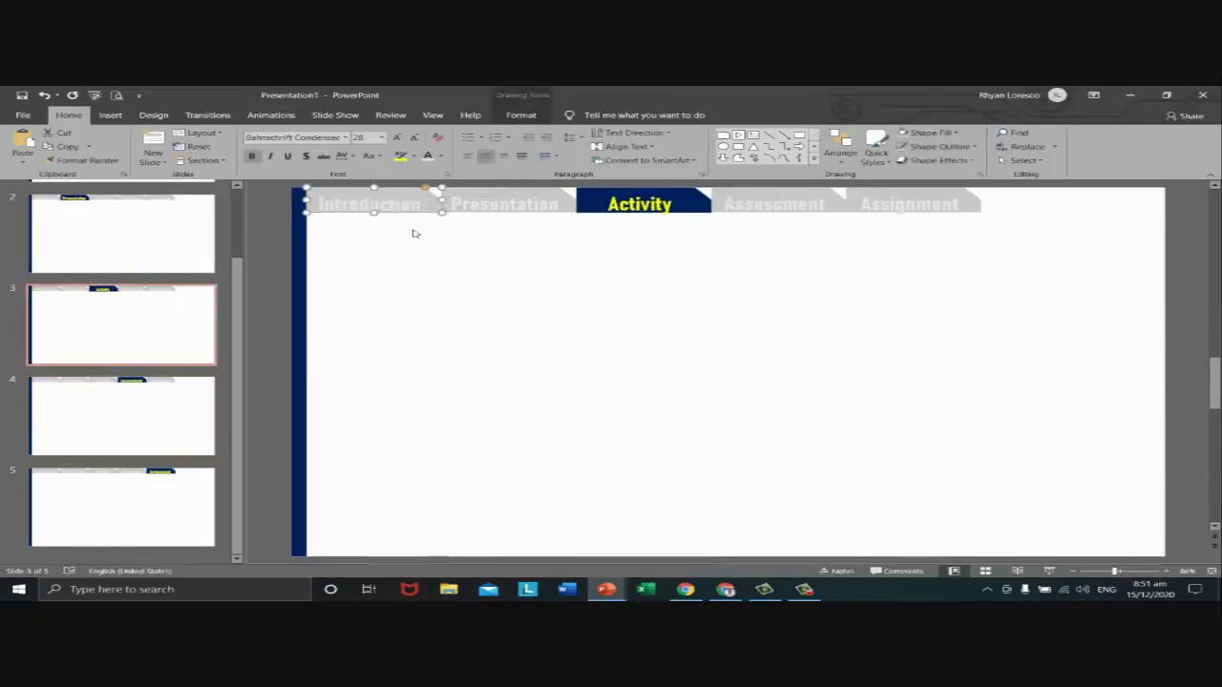
# - Look through slides 1 to 5 to check that each one highlights its own lesson tab
pyautogui.click(80, 161)
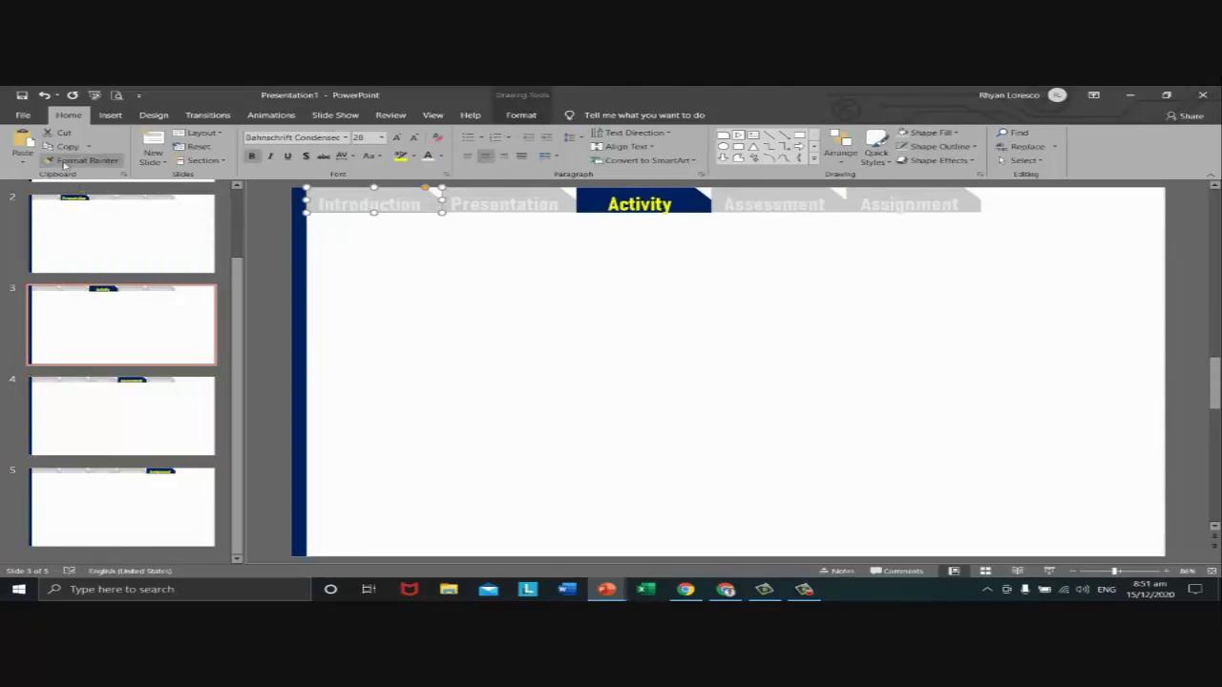
pyautogui.click(107, 313)
pyautogui.scroll(2, 105, 301)
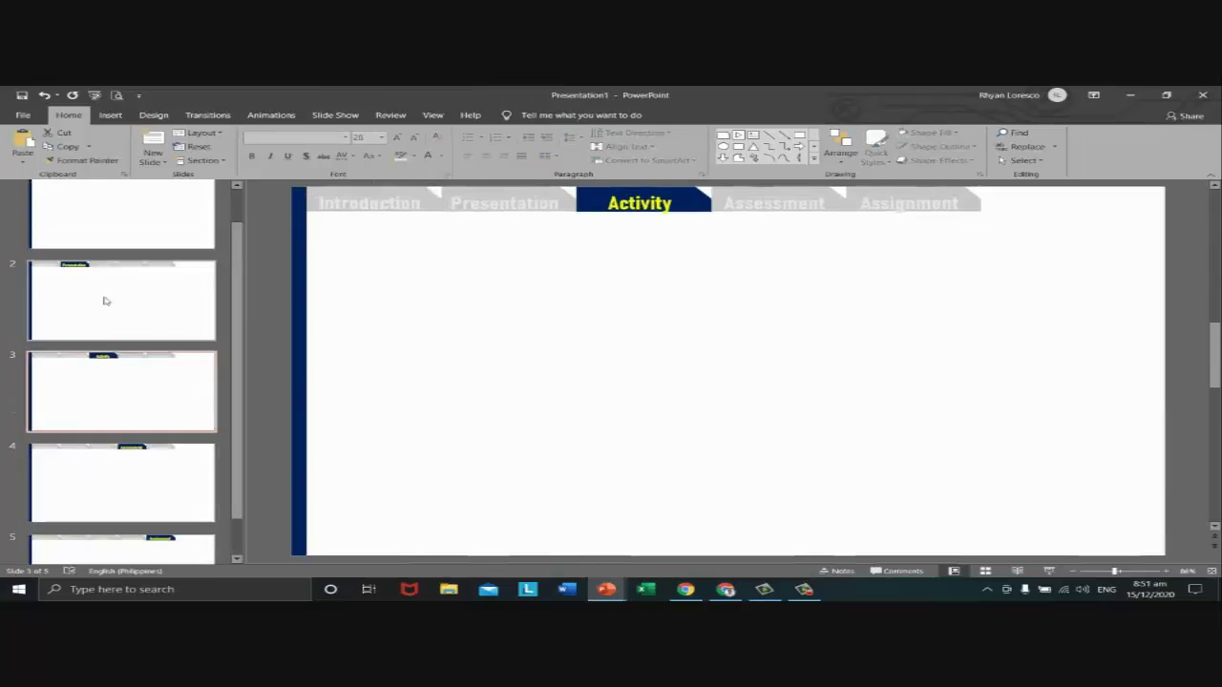
pyautogui.click(105, 301)
pyautogui.click(123, 236)
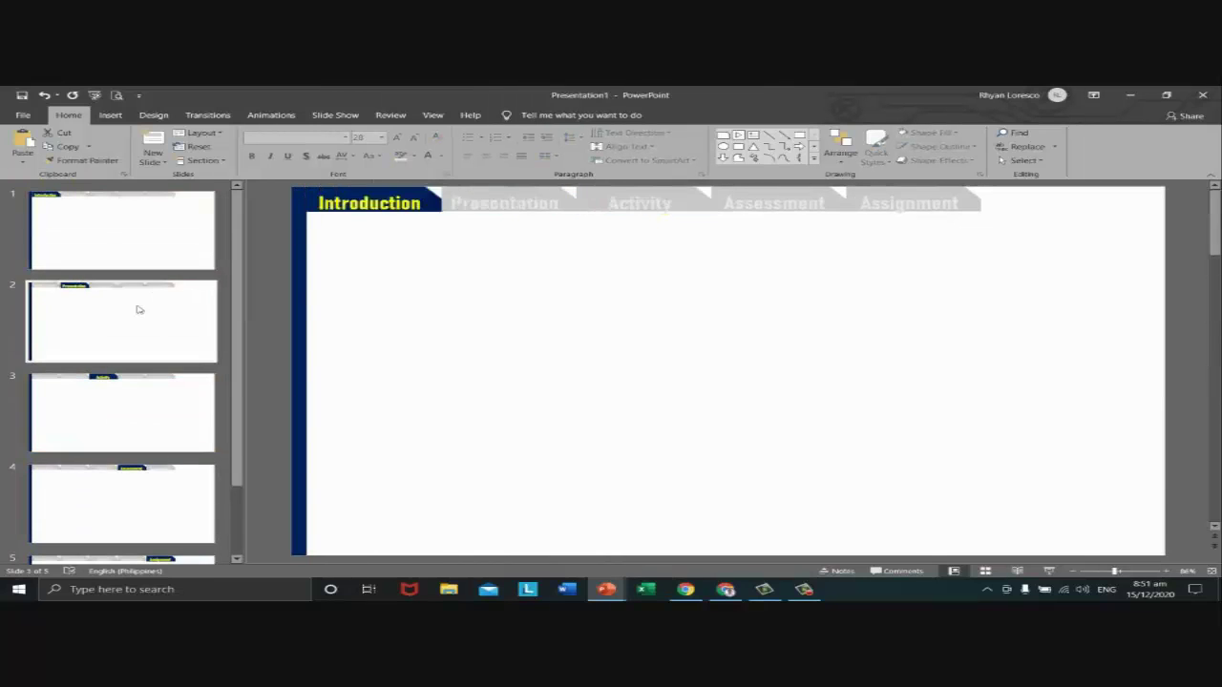
pyautogui.click(137, 308)
pyautogui.click(140, 411)
pyautogui.click(144, 496)
pyautogui.press('Down')
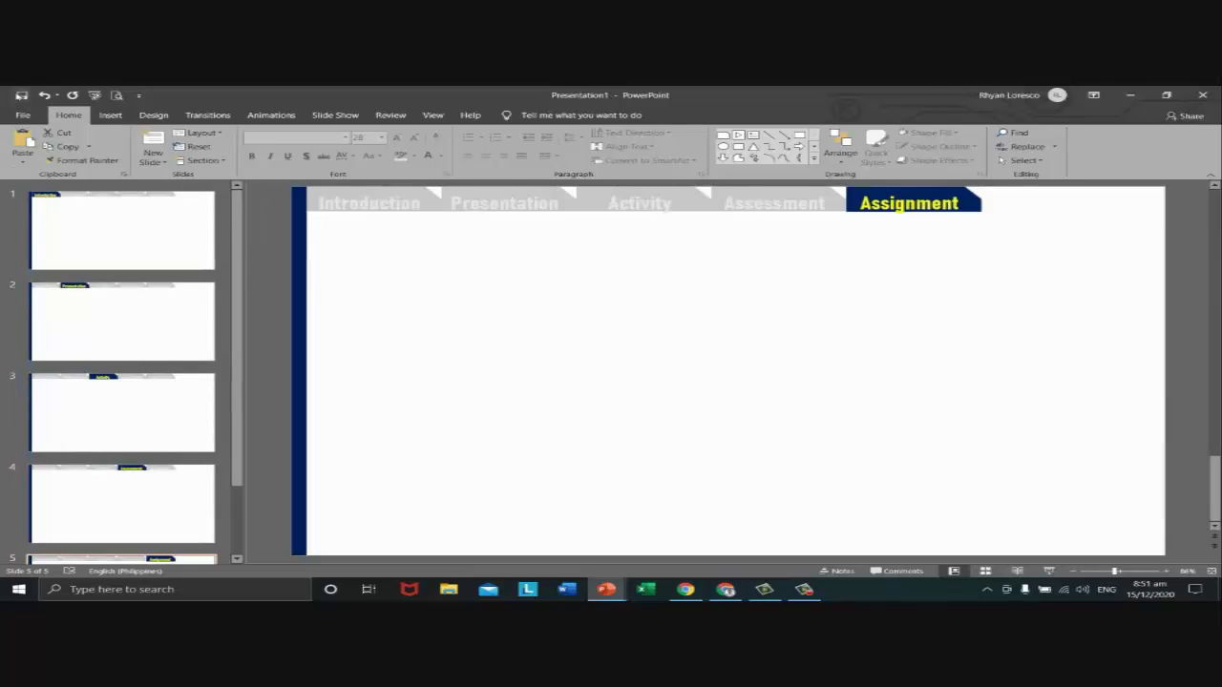
# - Save the presentation as "sample" in the INSET MID folder on USB Drive (E:)
pyautogui.click(21, 96)
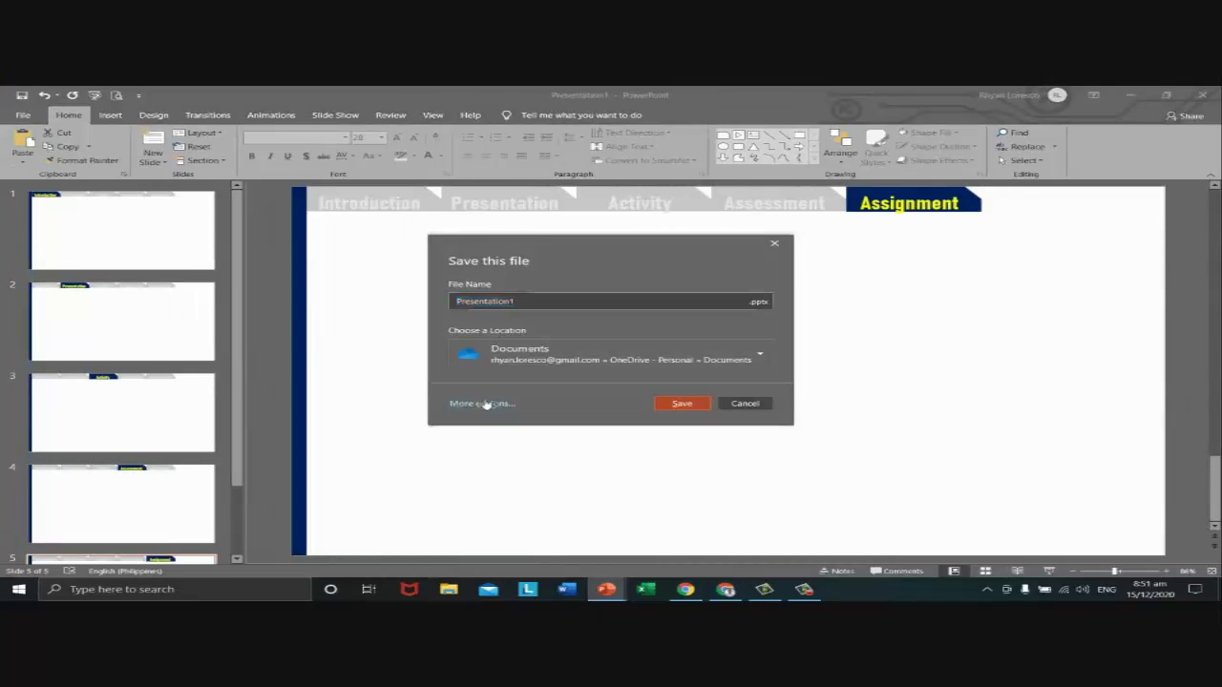
pyautogui.click(483, 404)
pyautogui.click(253, 272)
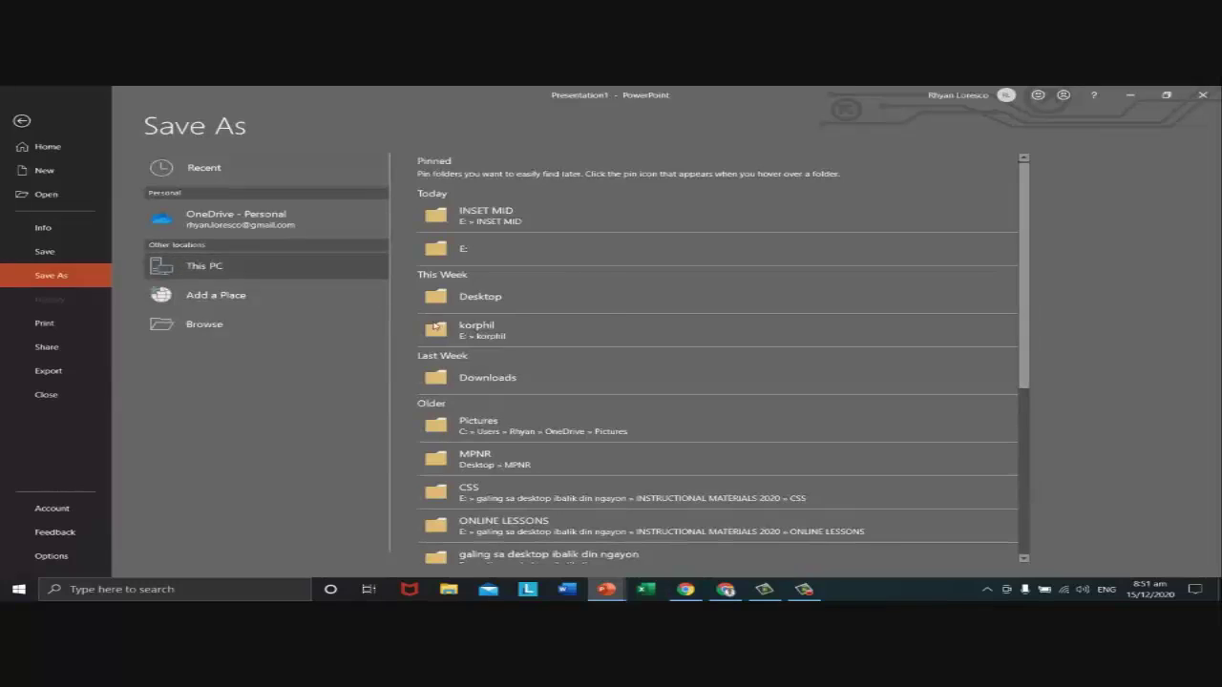
pyautogui.doubleClick(182, 272)
pyautogui.click(76, 223)
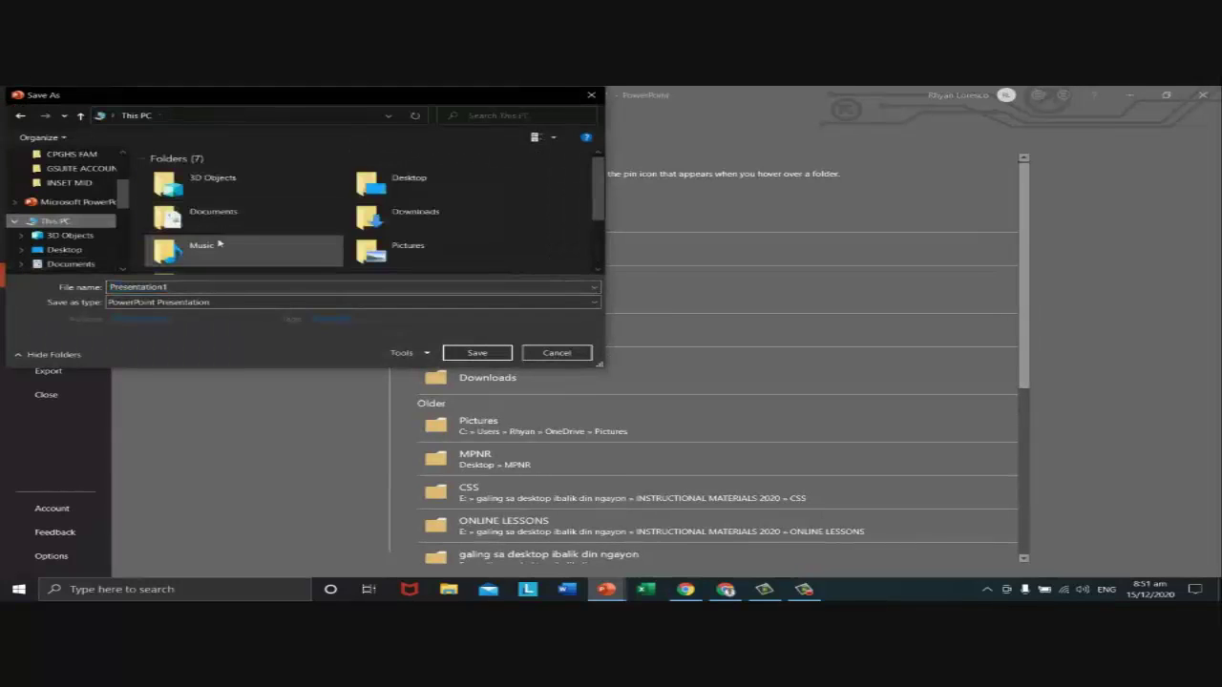
pyautogui.scroll(-3, 381, 239)
pyautogui.click(420, 260)
pyautogui.doubleClick(420, 260)
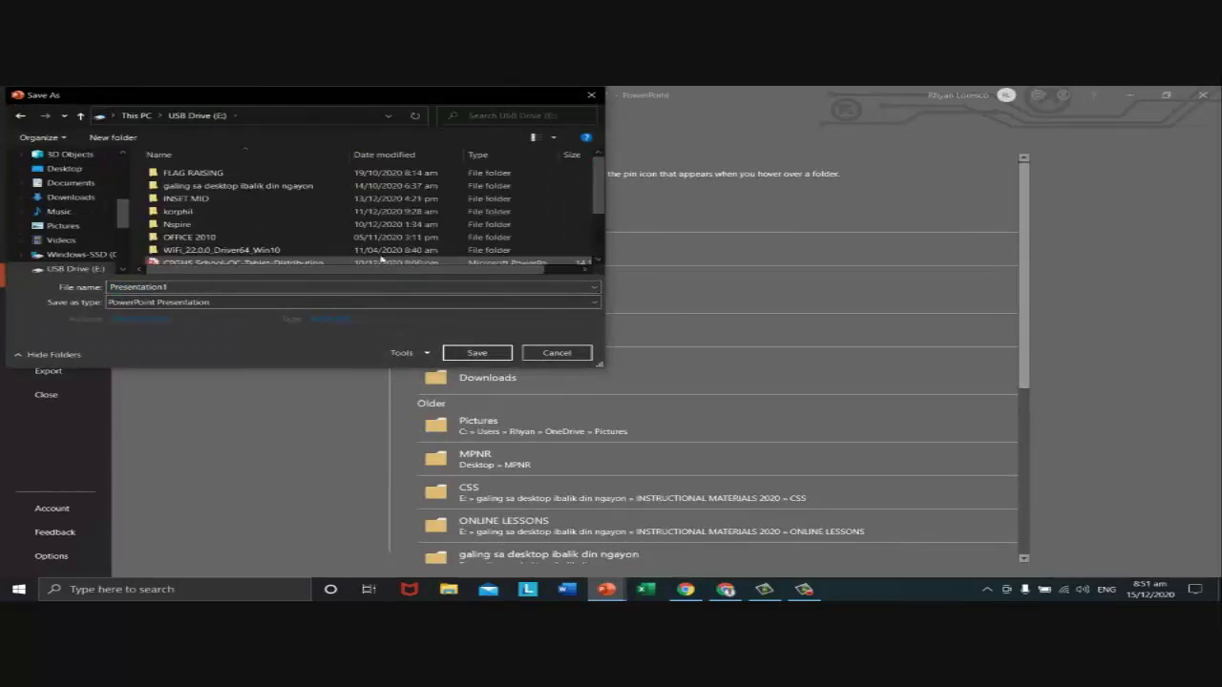
pyautogui.doubleClick(192, 198)
pyautogui.doubleClick(190, 287)
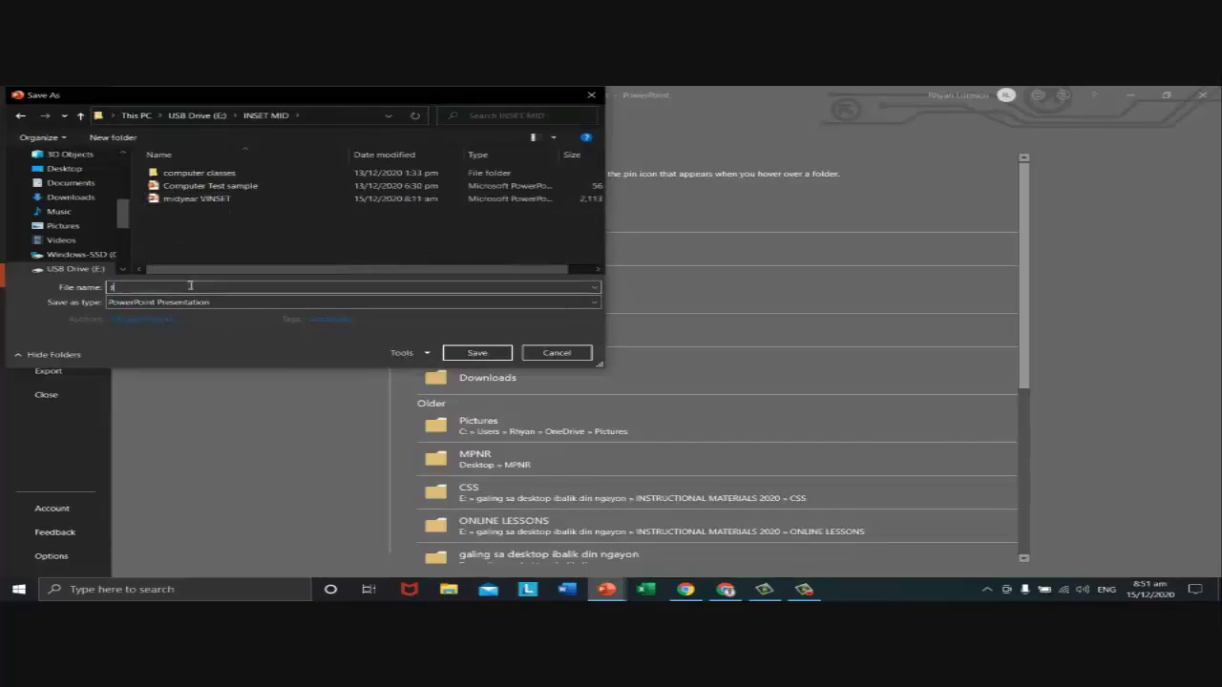
pyautogui.write('sample')
pyautogui.press('Return')
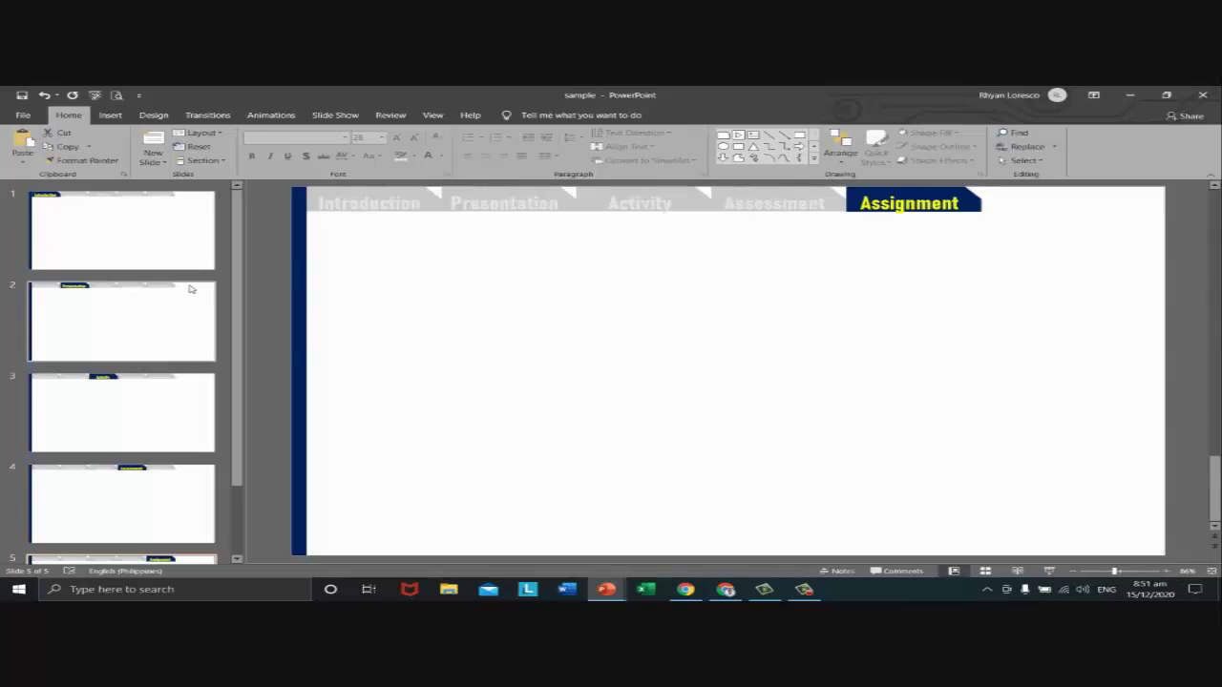
# - Play the slide show from slide 1 through slide 5 to preview the tab highlighting, and return to slide 1 in editing view
pyautogui.click(131, 248)
pyautogui.press('F5')
pyautogui.click(134, 249)
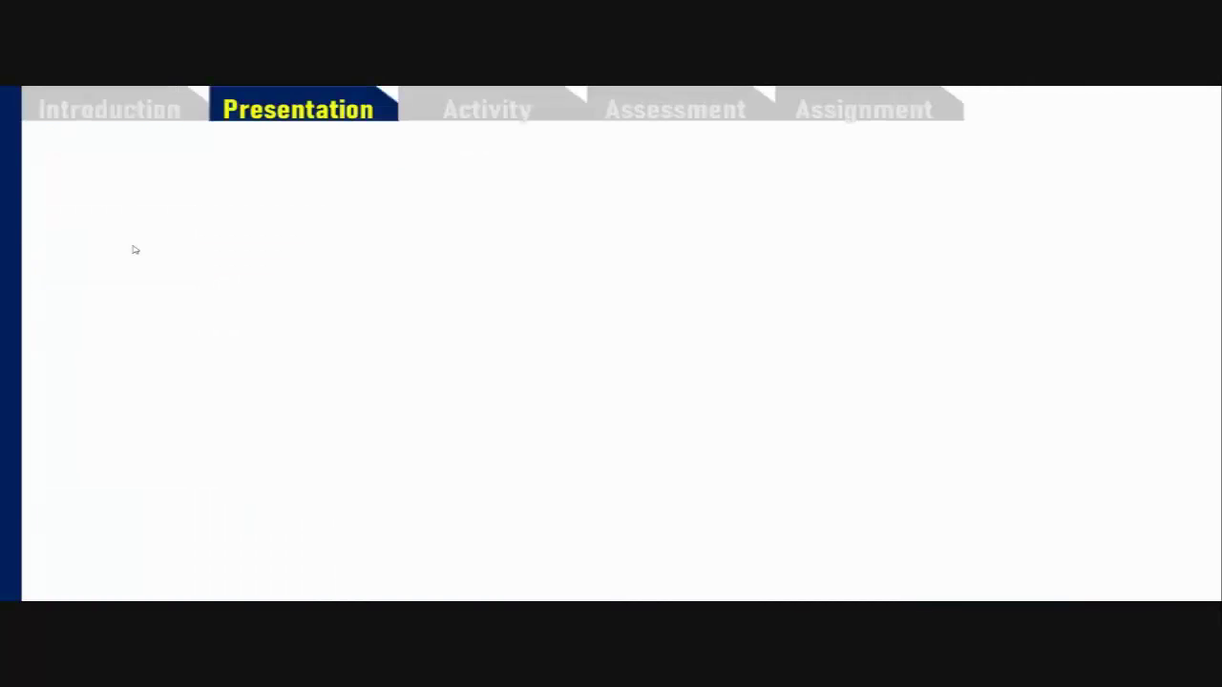
pyautogui.click(135, 249)
pyautogui.click(135, 249)
pyautogui.click(134, 250)
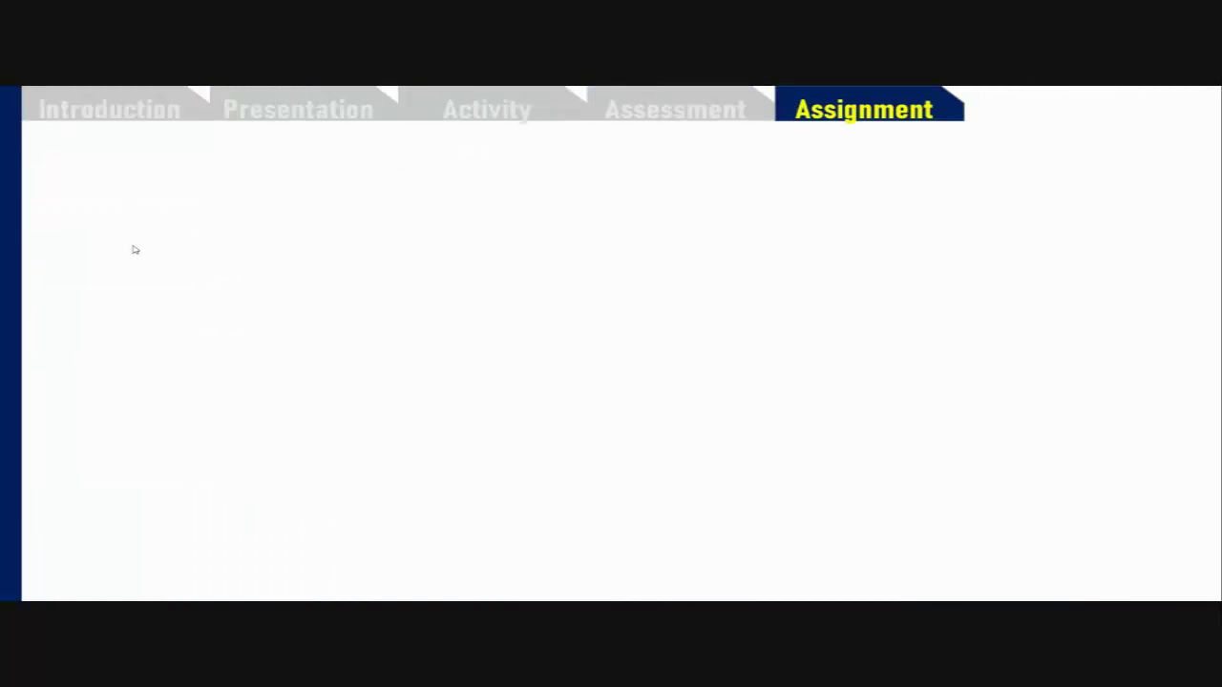
pyautogui.press('Escape')
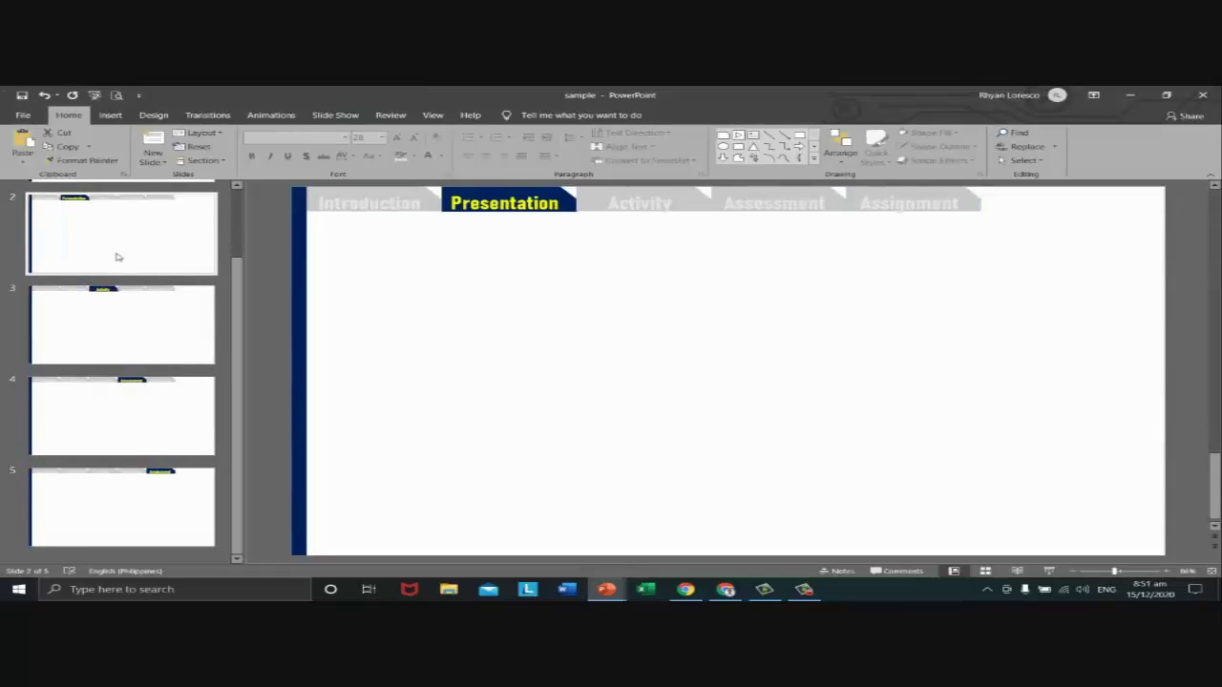
pyautogui.click(118, 257)
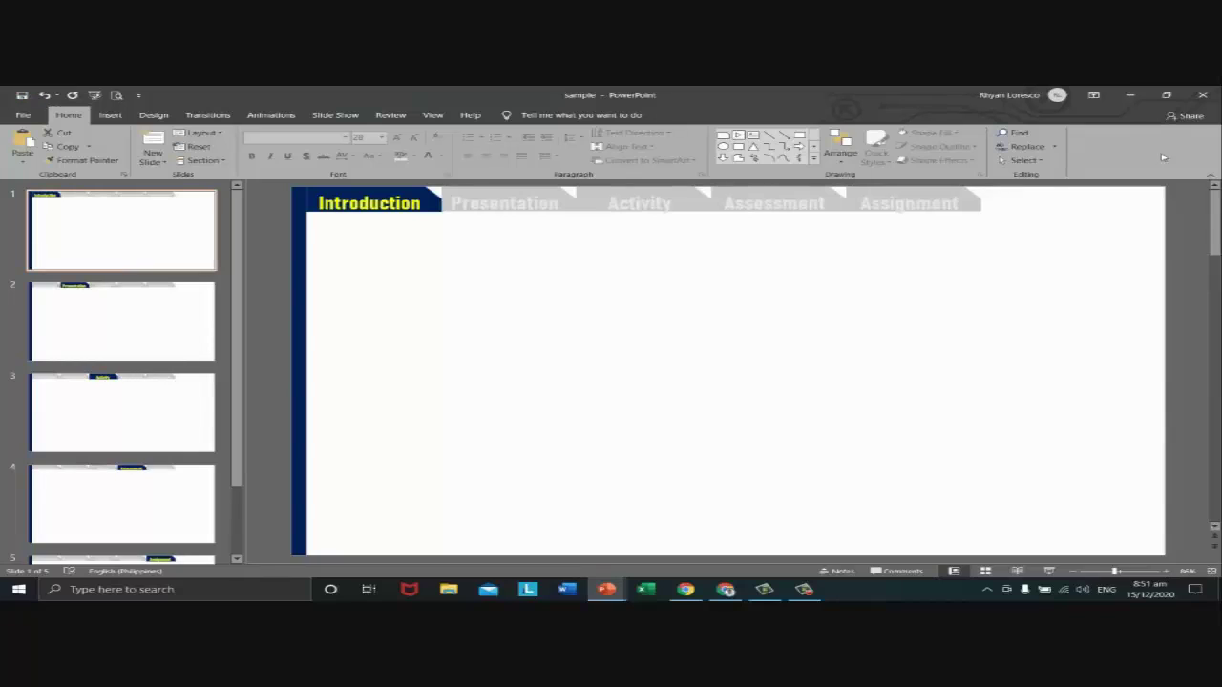
# - Check the Google Meet call window, and return to the "sample" presentation in PowerPoint with its window maximized
pyautogui.click(1167, 95)
pyautogui.click(735, 245)
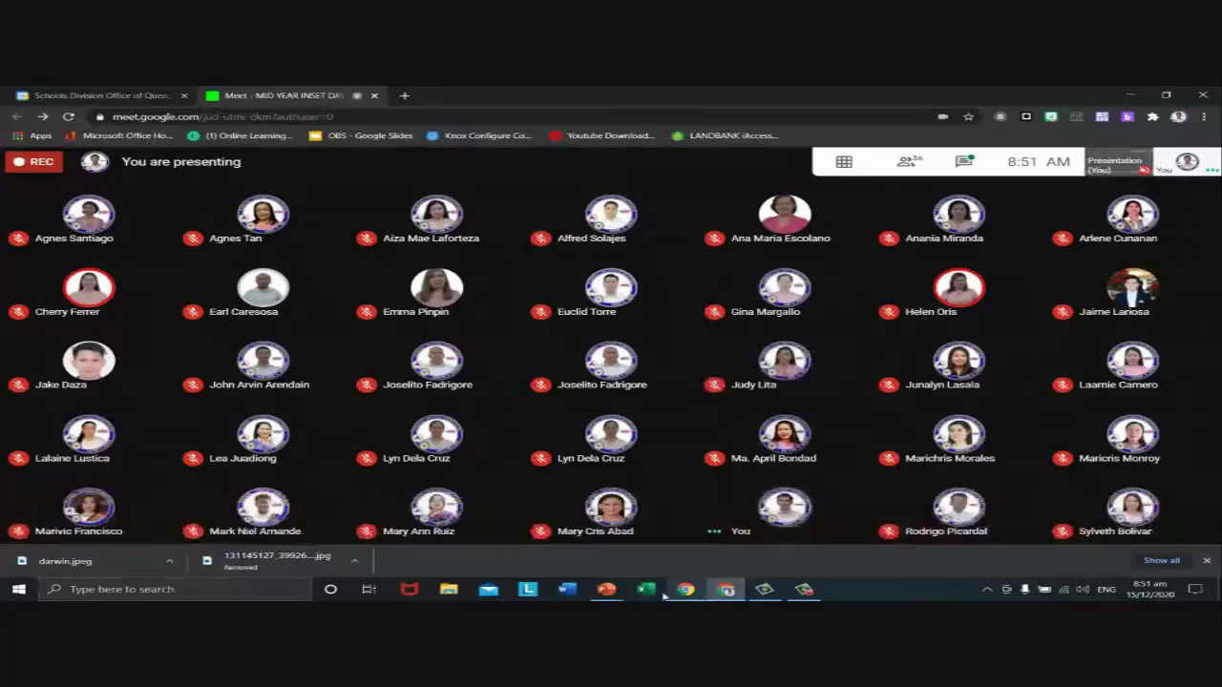
pyautogui.moveTo(606, 589)
pyautogui.click(538, 532)
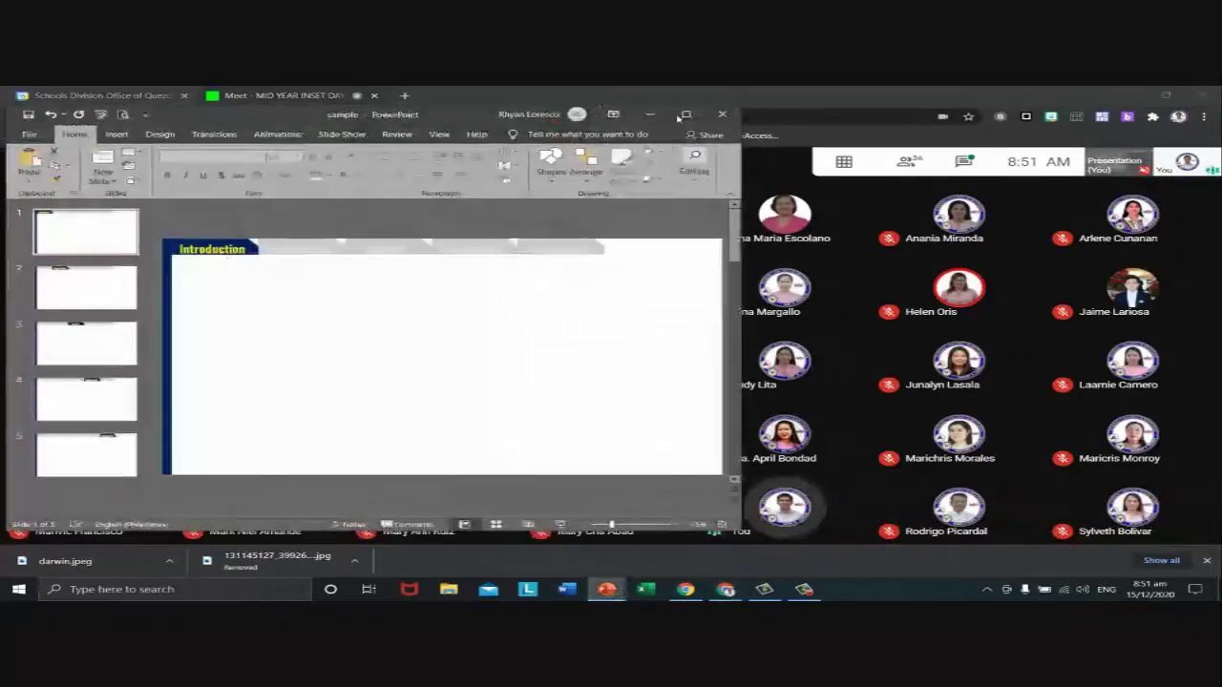
pyautogui.click(684, 115)
# - Review the remaining slides down to slide 5 to check the highlighted tab on each
pyautogui.scroll(-2, 125, 349)
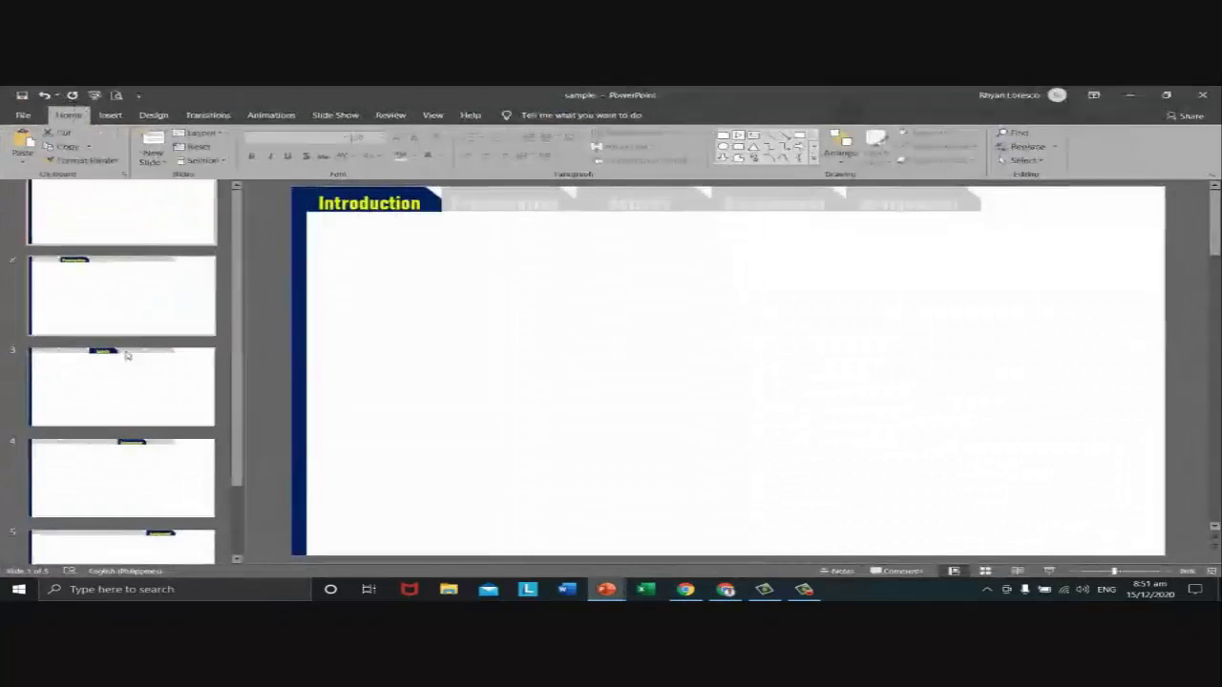
pyautogui.click(125, 349)
pyautogui.click(120, 405)
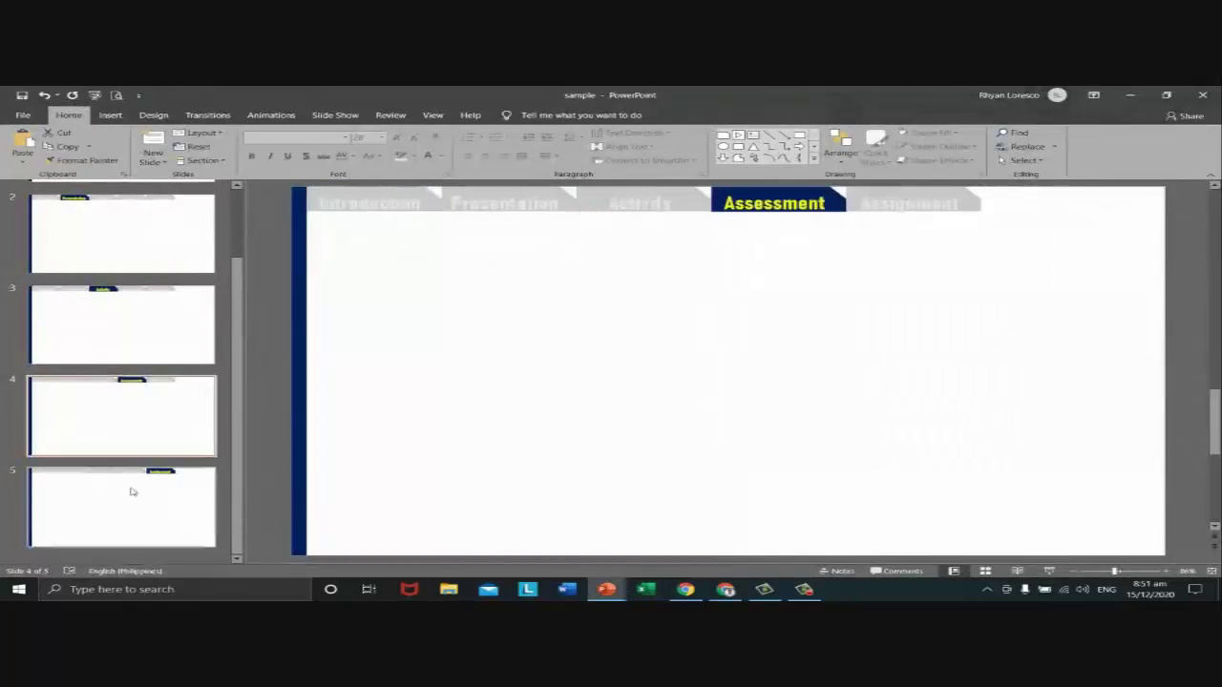
pyautogui.click(128, 492)
pyautogui.scroll(2, 110, 324)
# - Run the slide show from slide 1, step forward to the Assessment slide and back again, and end the show
pyautogui.click(119, 264)
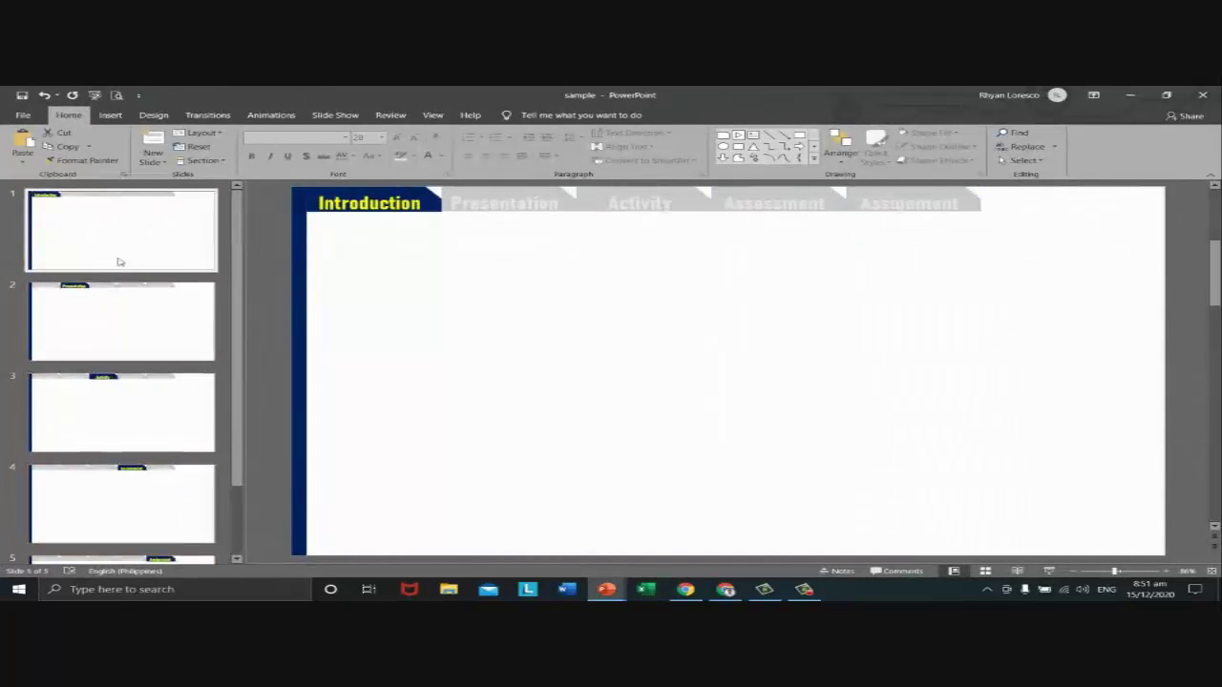
pyautogui.press('F5')
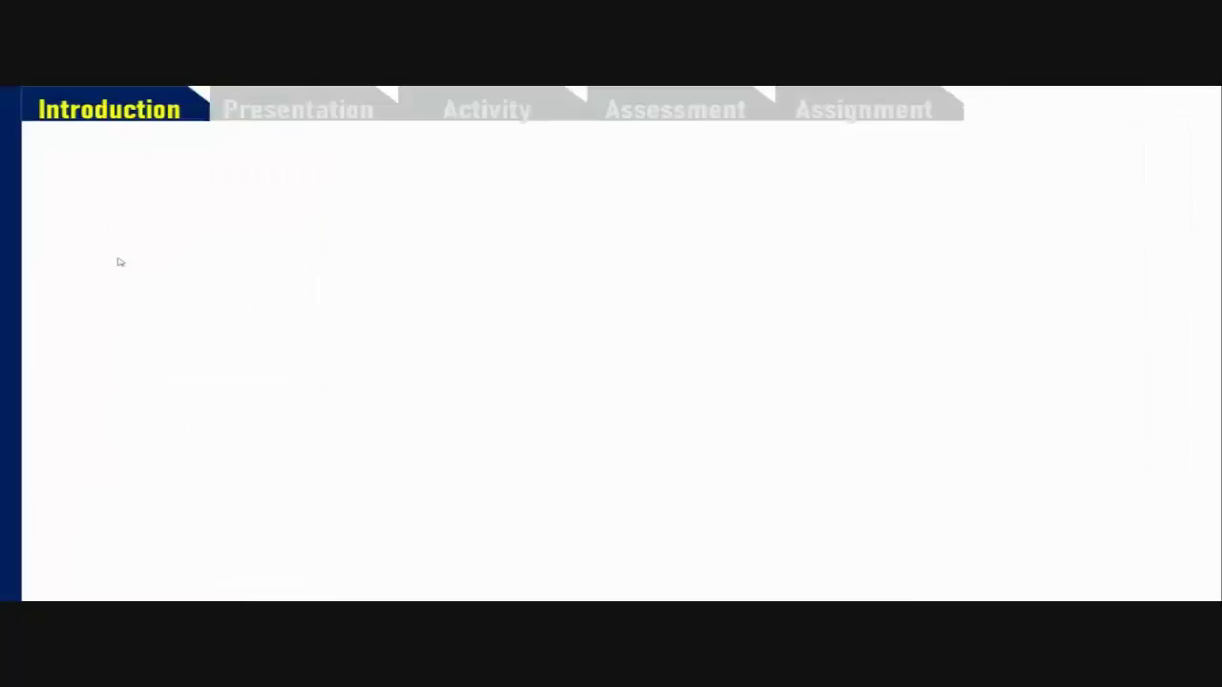
pyautogui.press('Right')
pyautogui.press('Right')
pyautogui.press('Right')
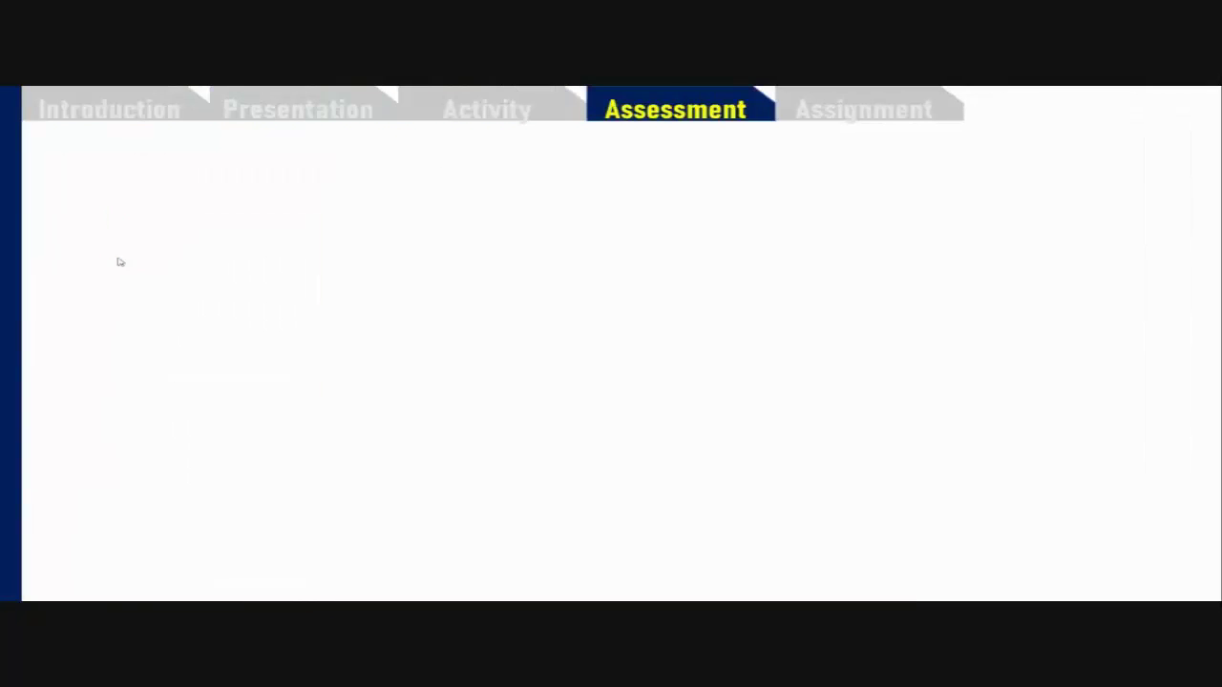
pyautogui.press('Left')
pyautogui.press('Left')
pyautogui.press('Left')
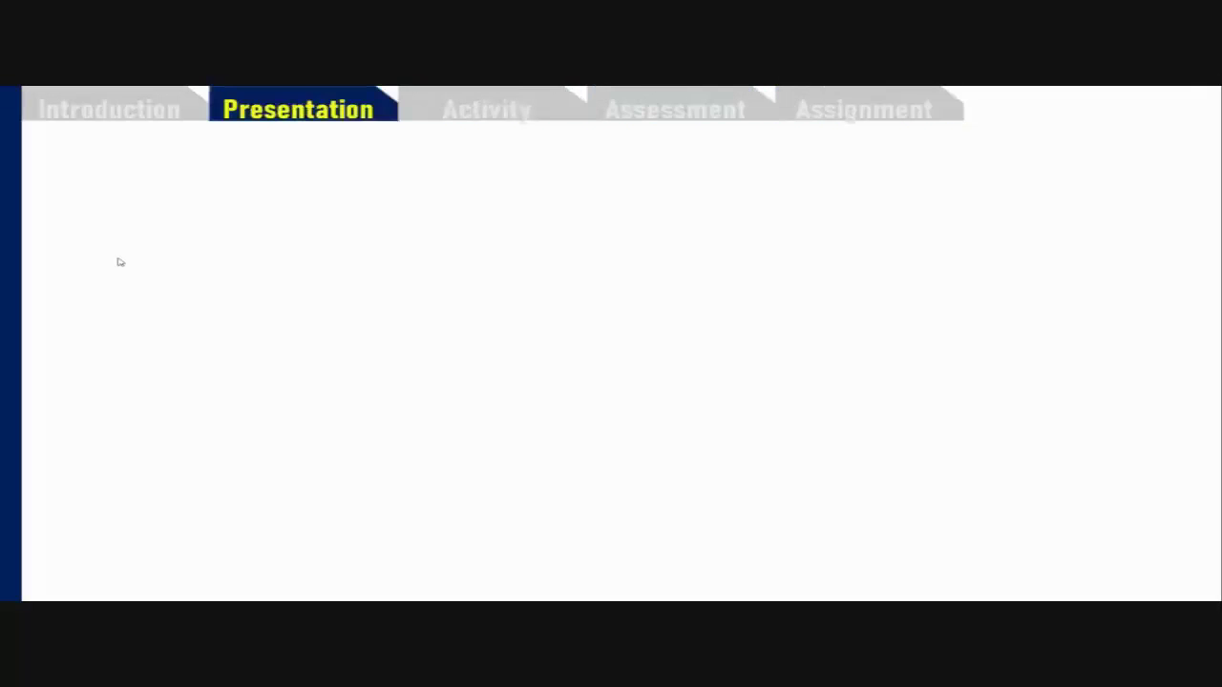
pyautogui.press('Escape')
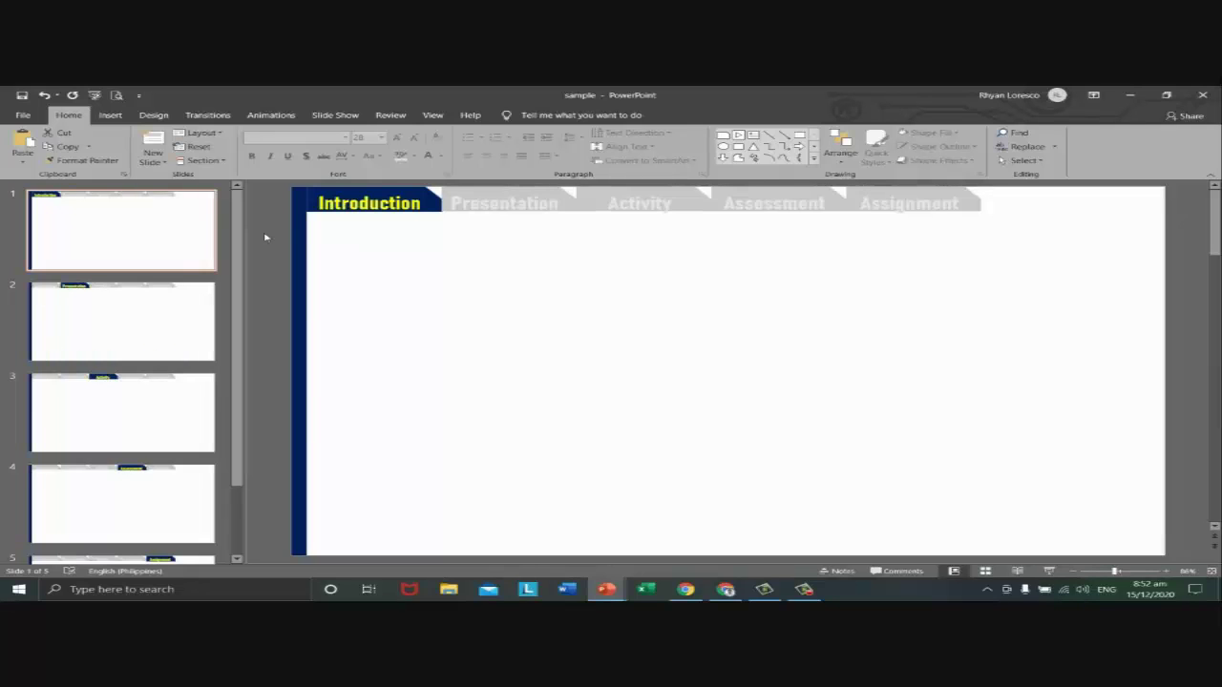
pyautogui.click(175, 342)
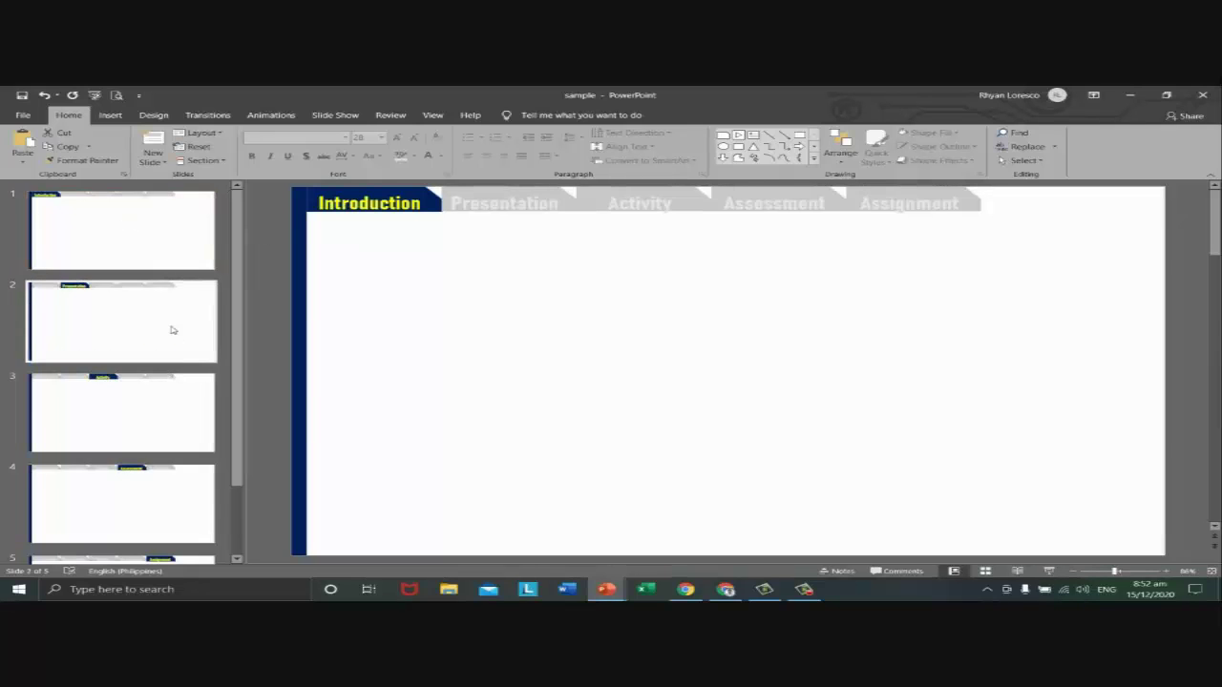
pyautogui.click(163, 257)
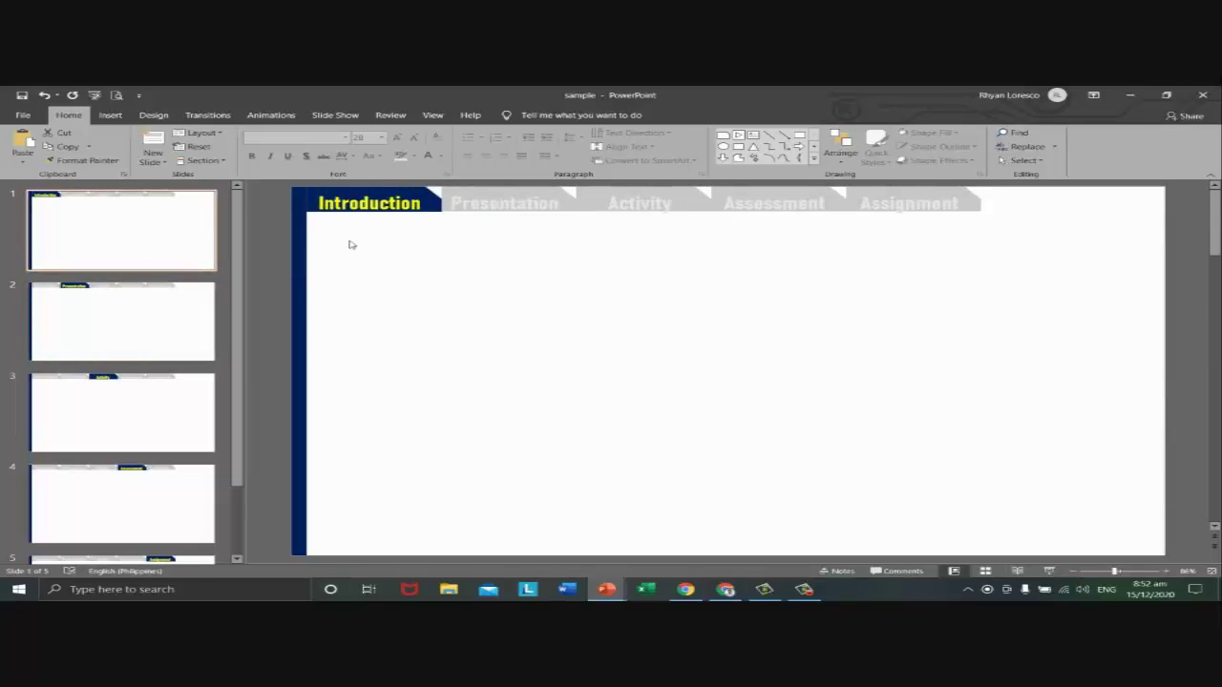
pyautogui.click(506, 191)
pyautogui.click(678, 196)
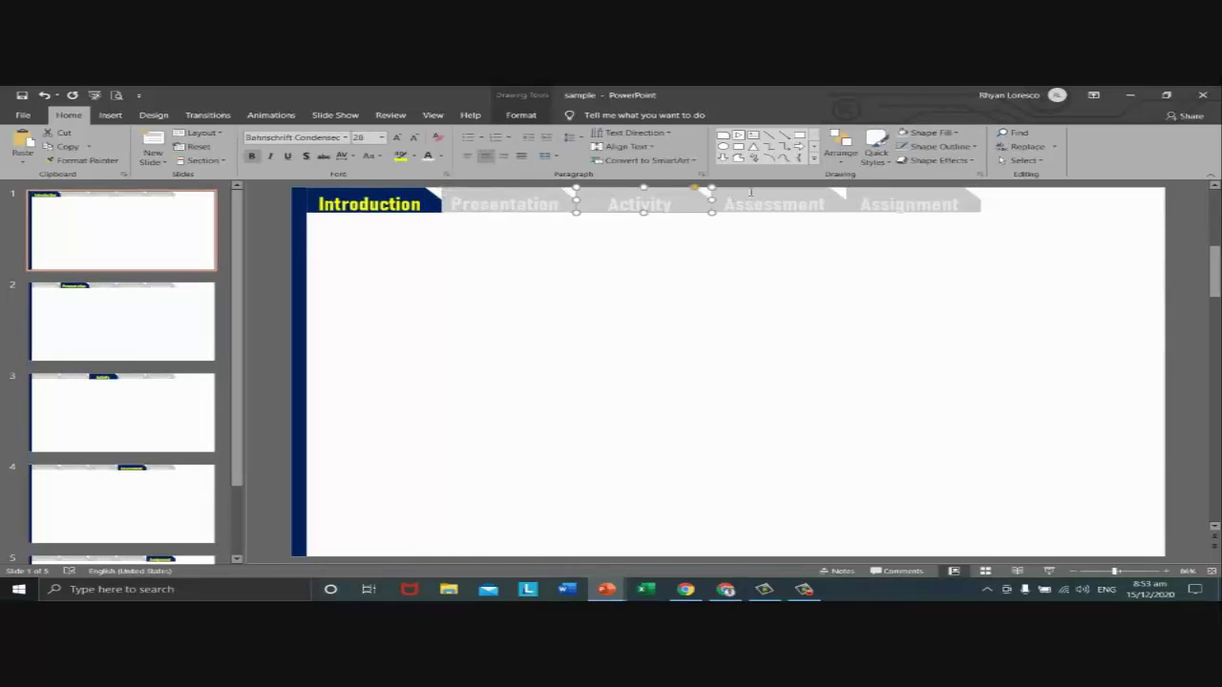
pyautogui.press('Tab')
pyautogui.press('Tab')
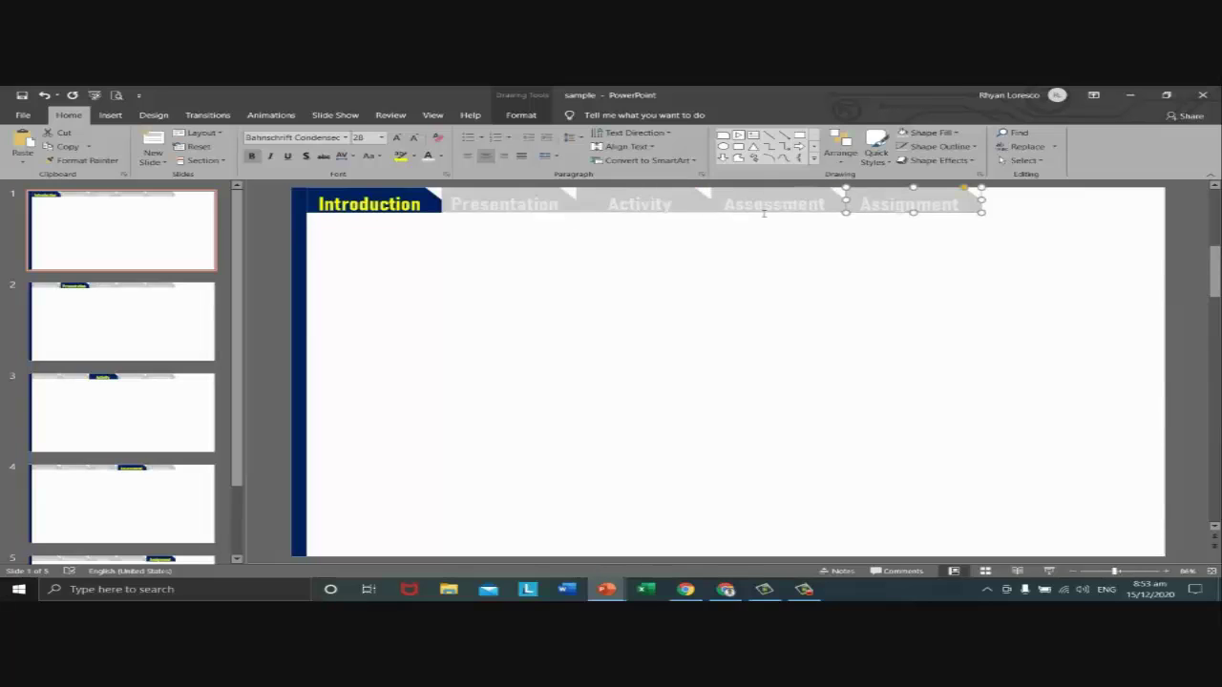
pyautogui.click(475, 243)
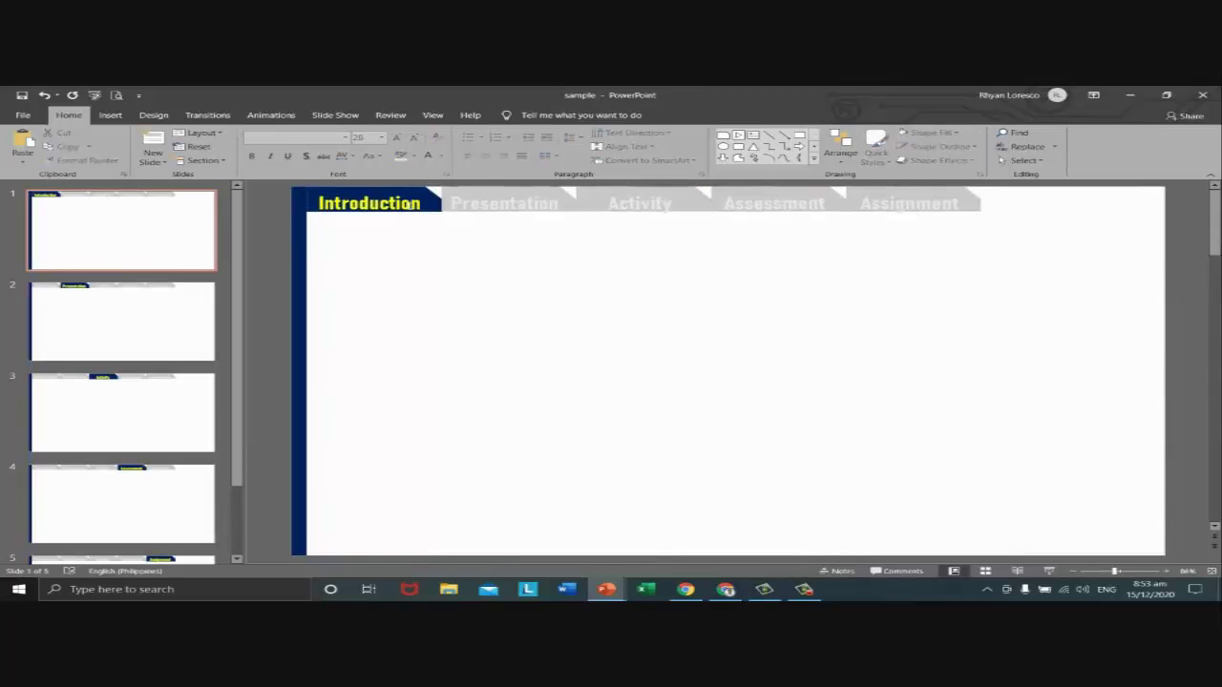
pyautogui.click(408, 204)
pyautogui.click(159, 246)
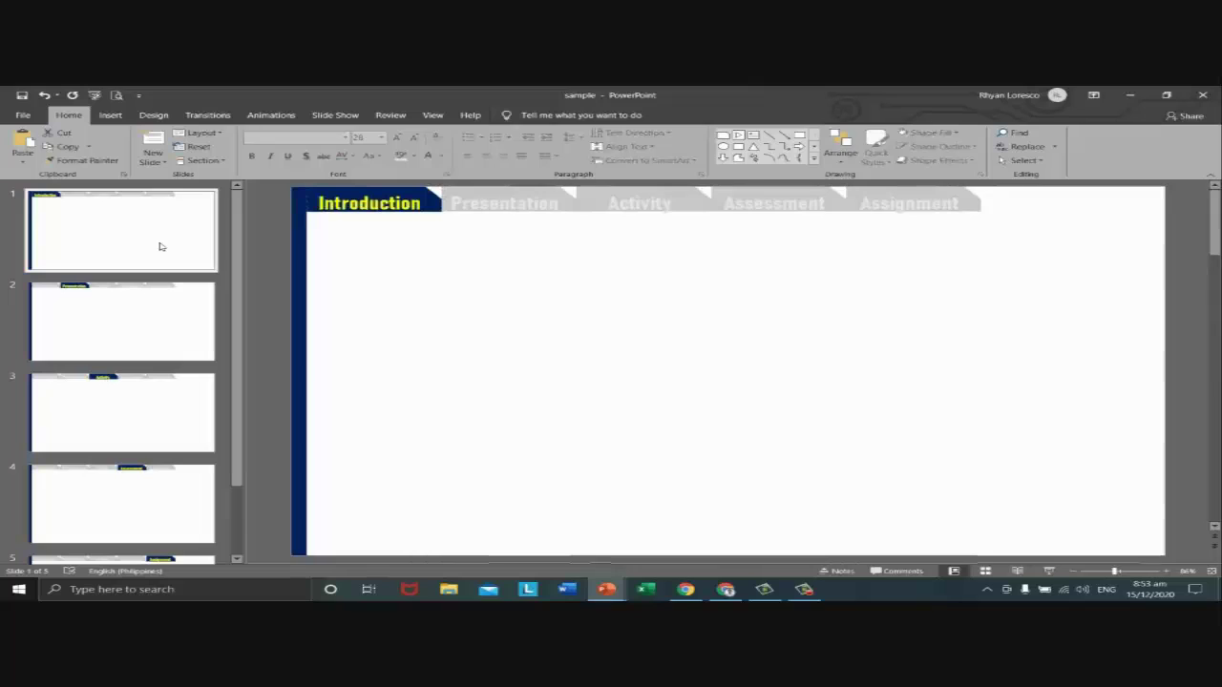
# - Run the slide show from slide 1, advance to the Presentation slide, end the show and return to slide 1
pyautogui.press('F5')
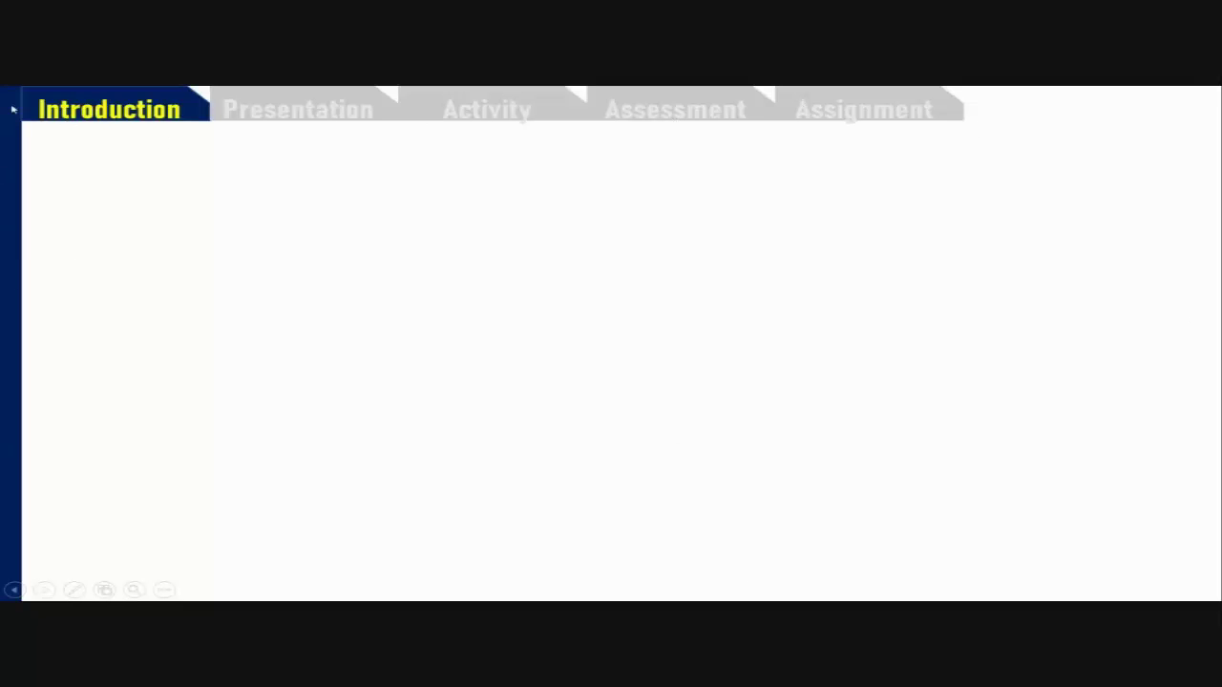
pyautogui.click(307, 183)
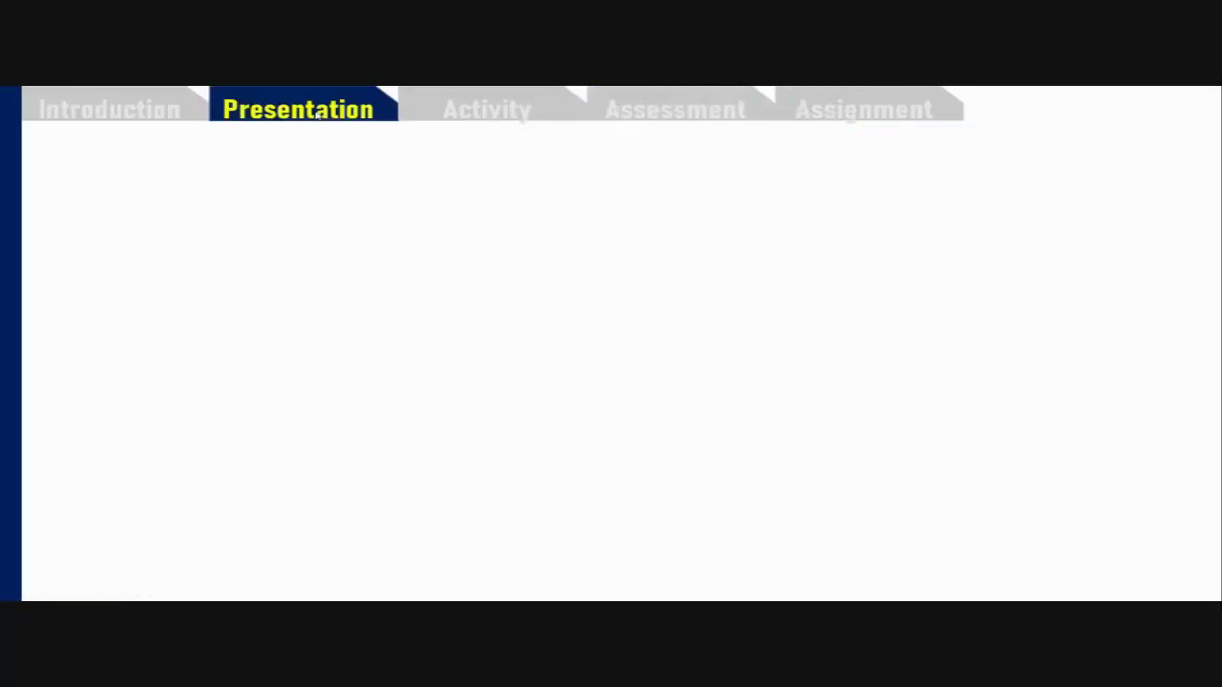
pyautogui.press('Escape')
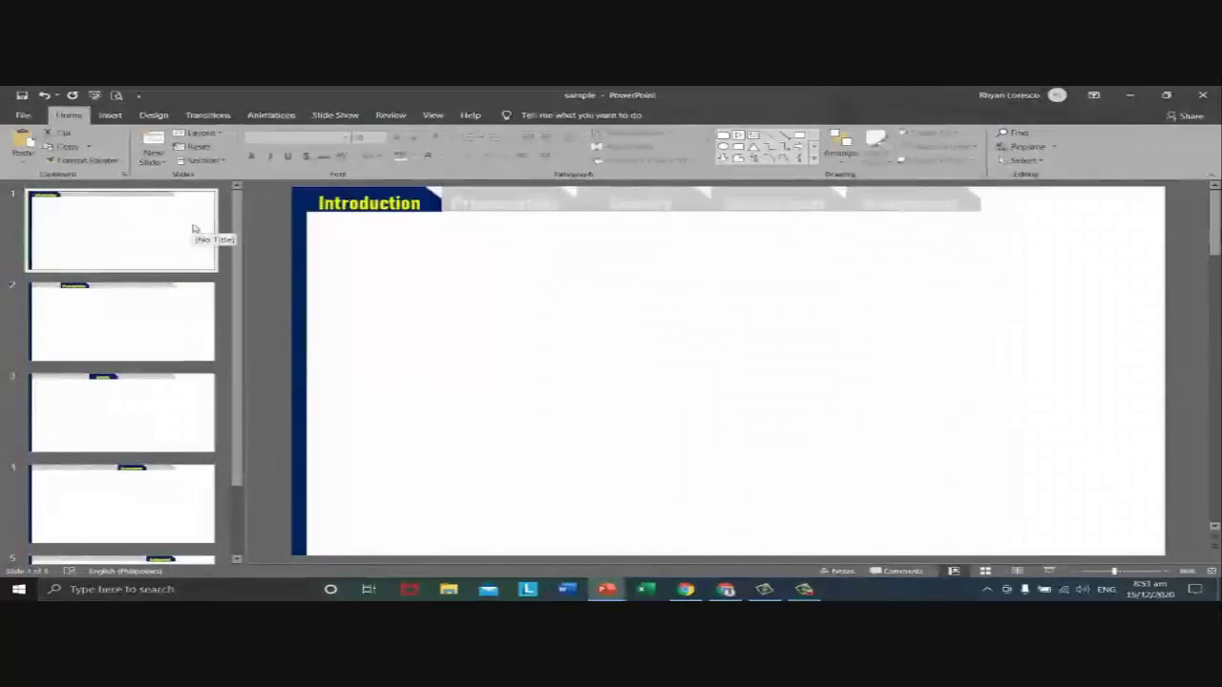
pyautogui.click(161, 317)
pyautogui.click(157, 263)
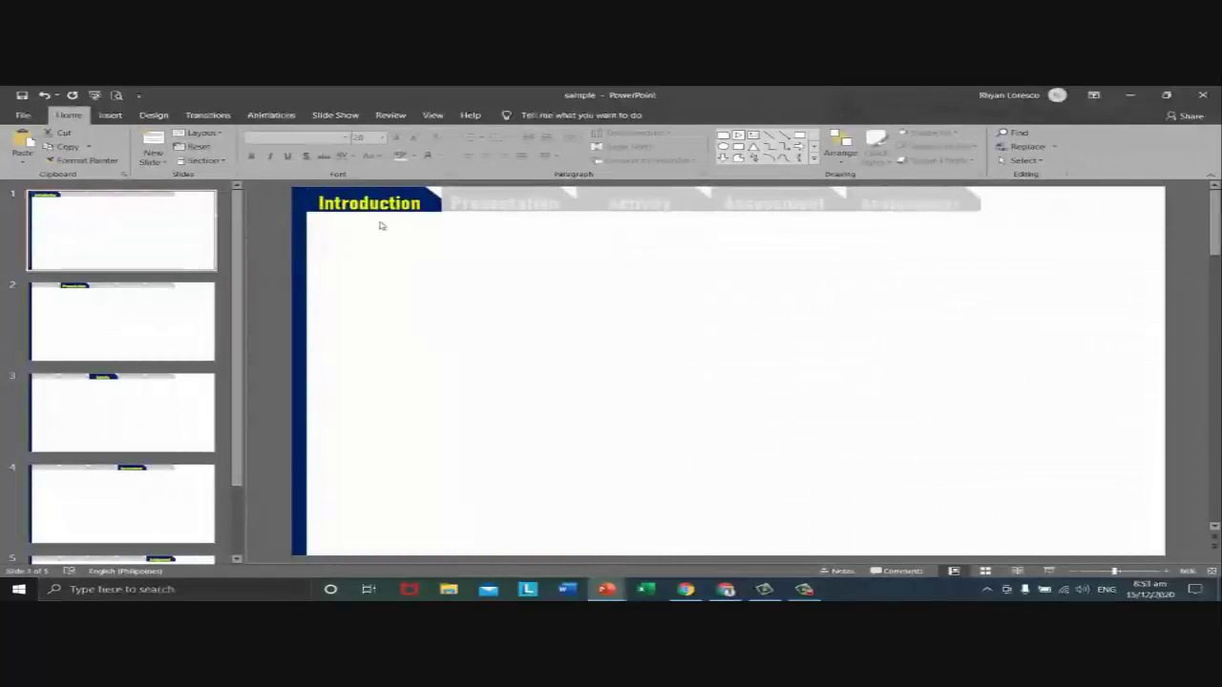
# - Add a hyperlink to the Presentation tab on slide 1 that links to Slide 2 in this document
pyautogui.click(516, 189)
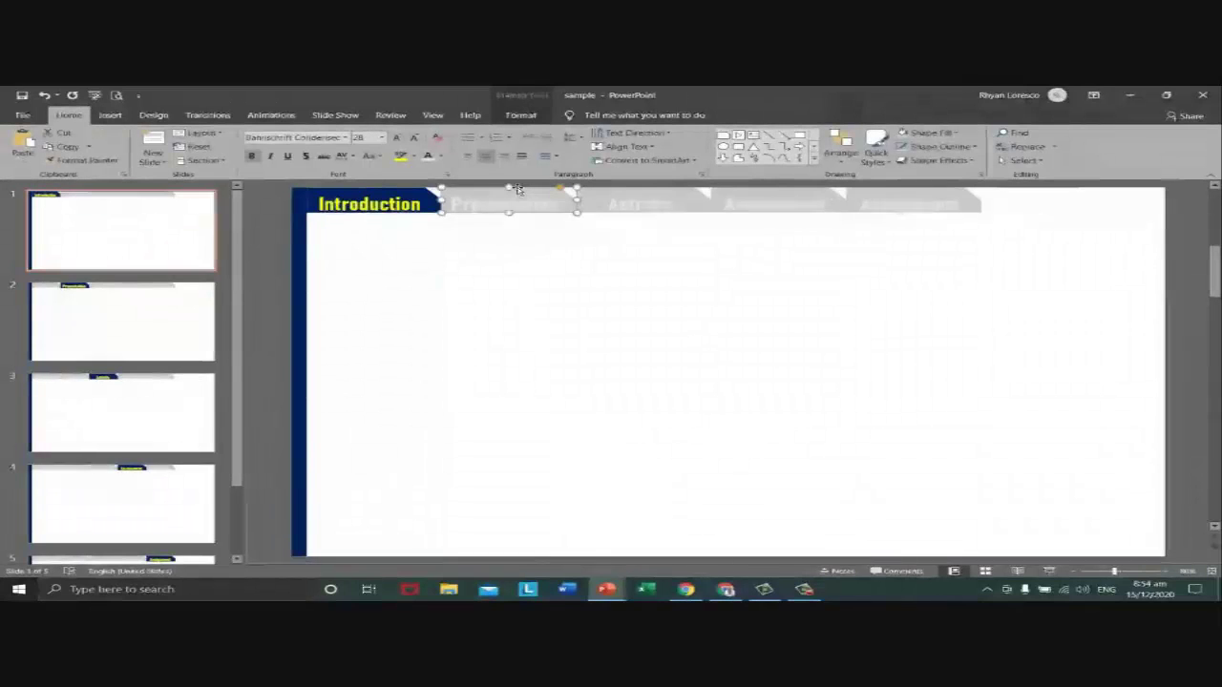
pyautogui.rightClick(516, 189)
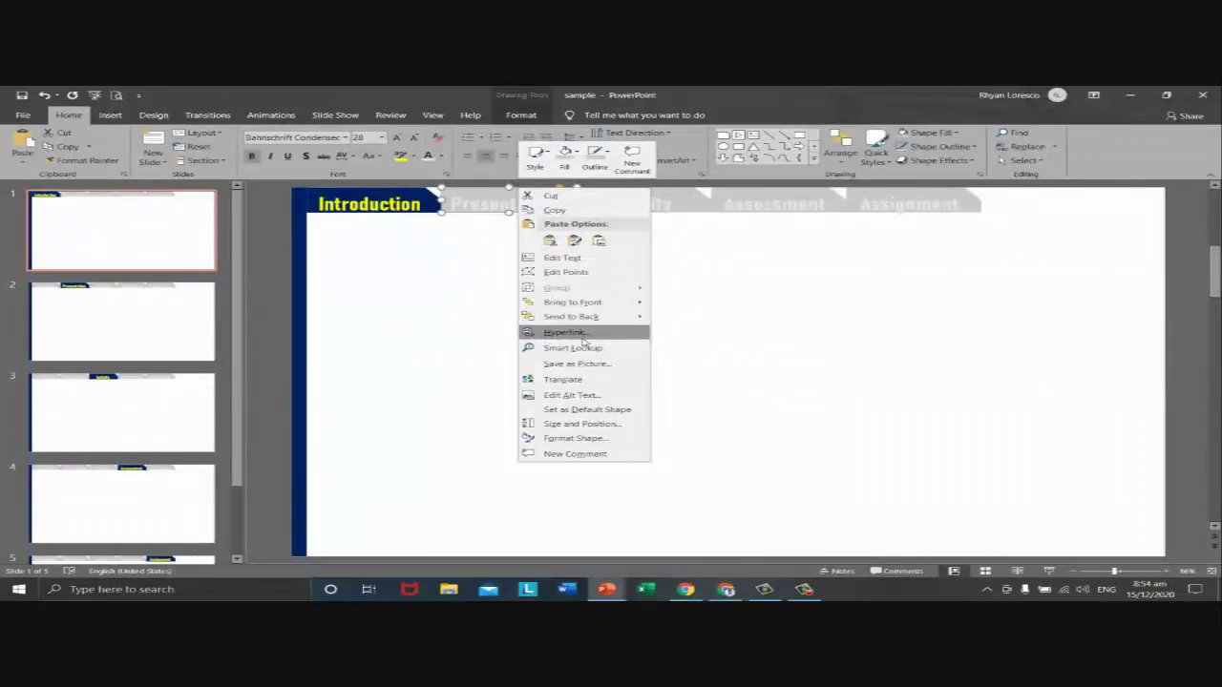
pyautogui.press('Escape')
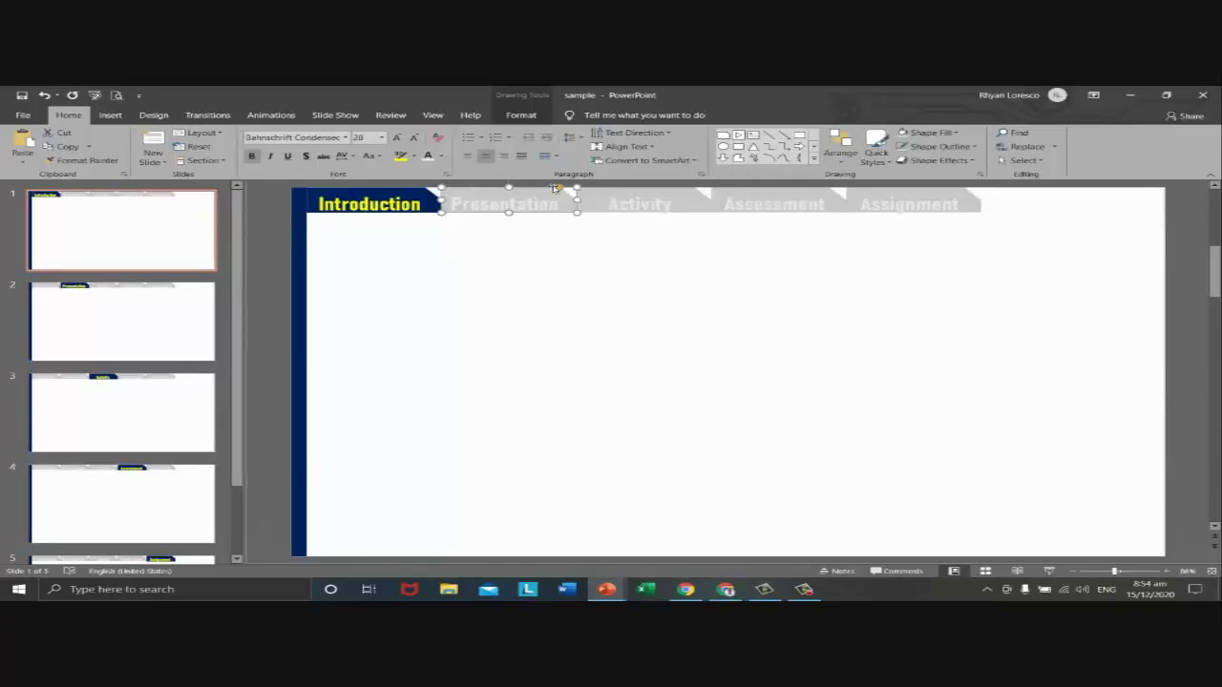
pyautogui.rightClick(512, 212)
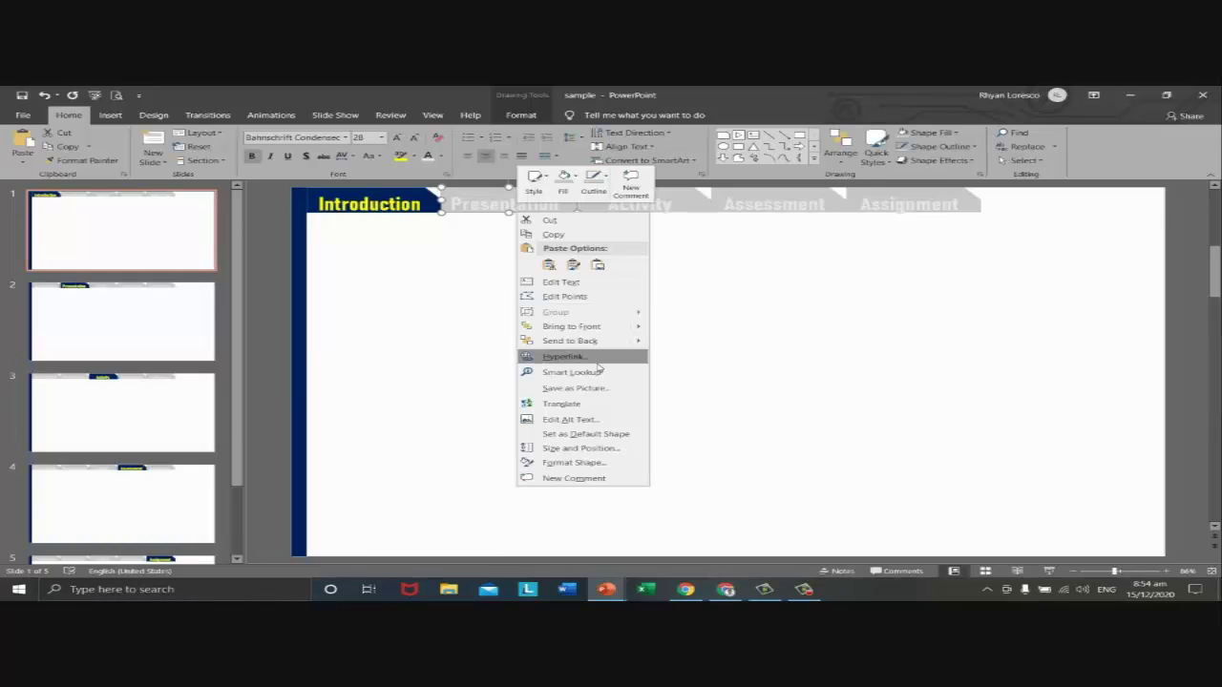
pyautogui.click(603, 357)
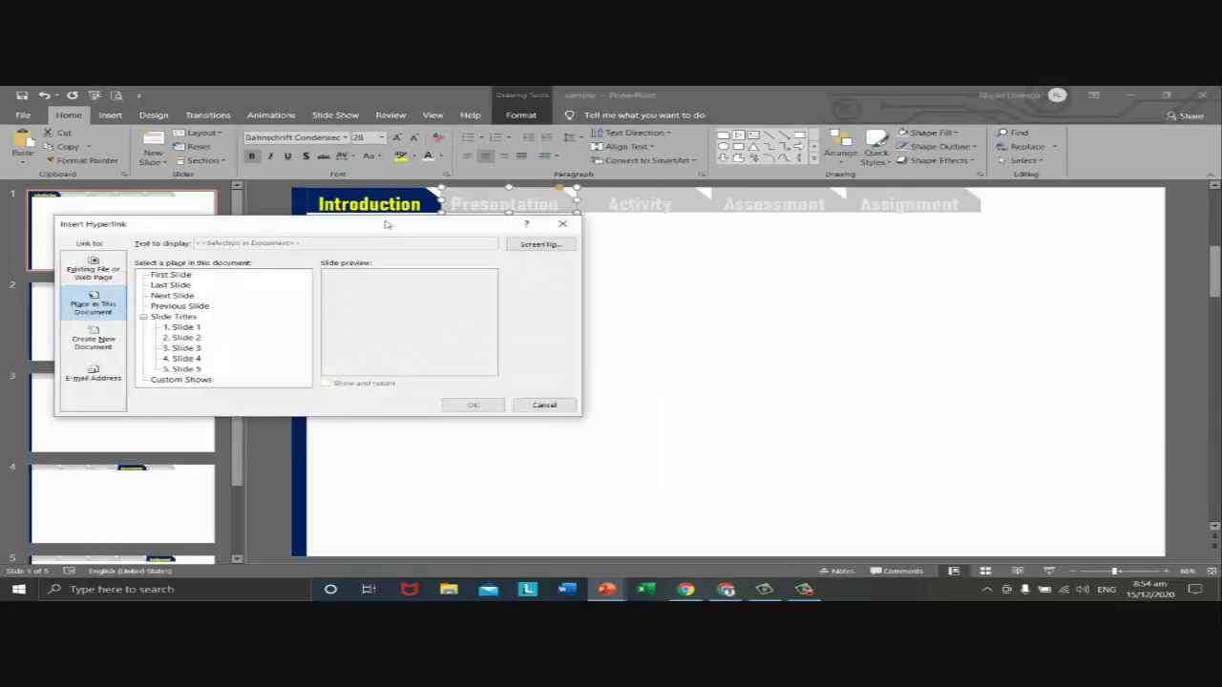
pyautogui.moveTo(390, 225); pyautogui.dragTo(449, 222)
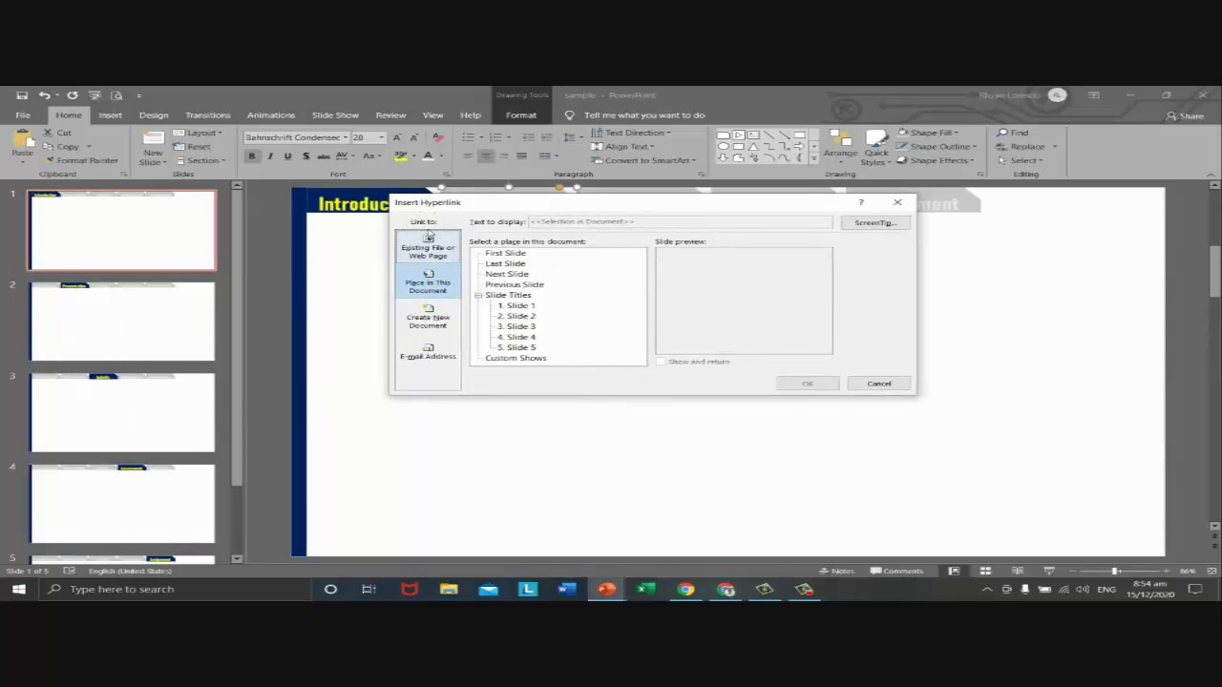
pyautogui.click(438, 257)
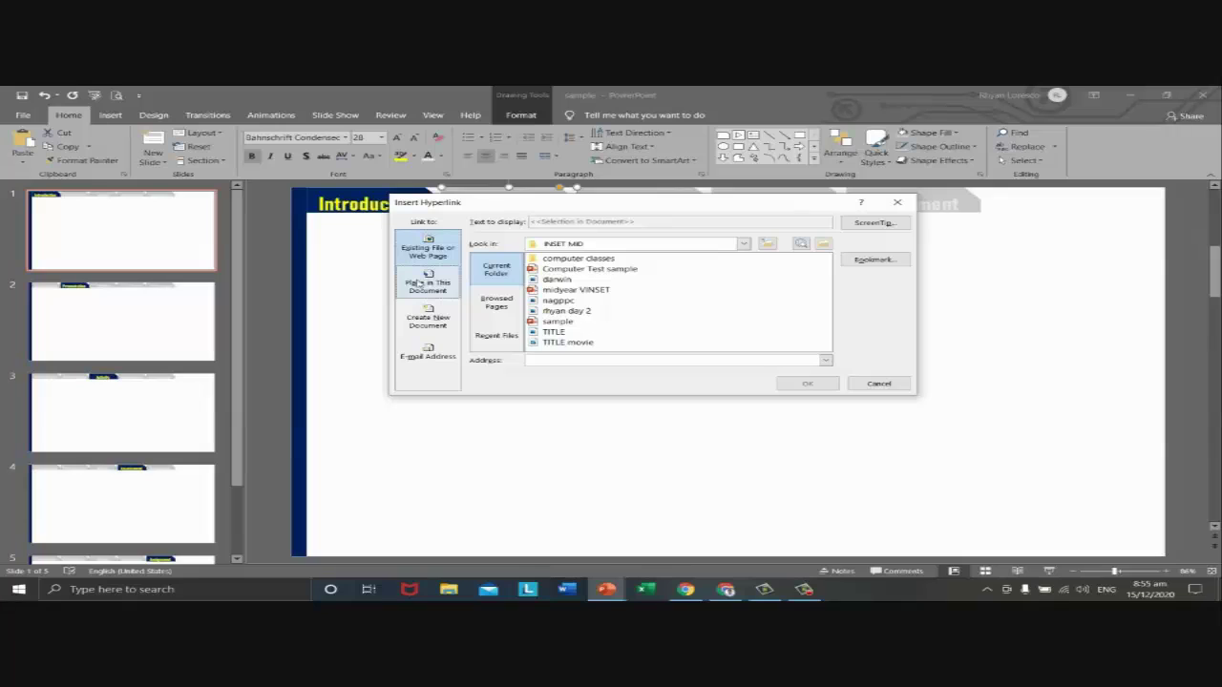
pyautogui.click(420, 282)
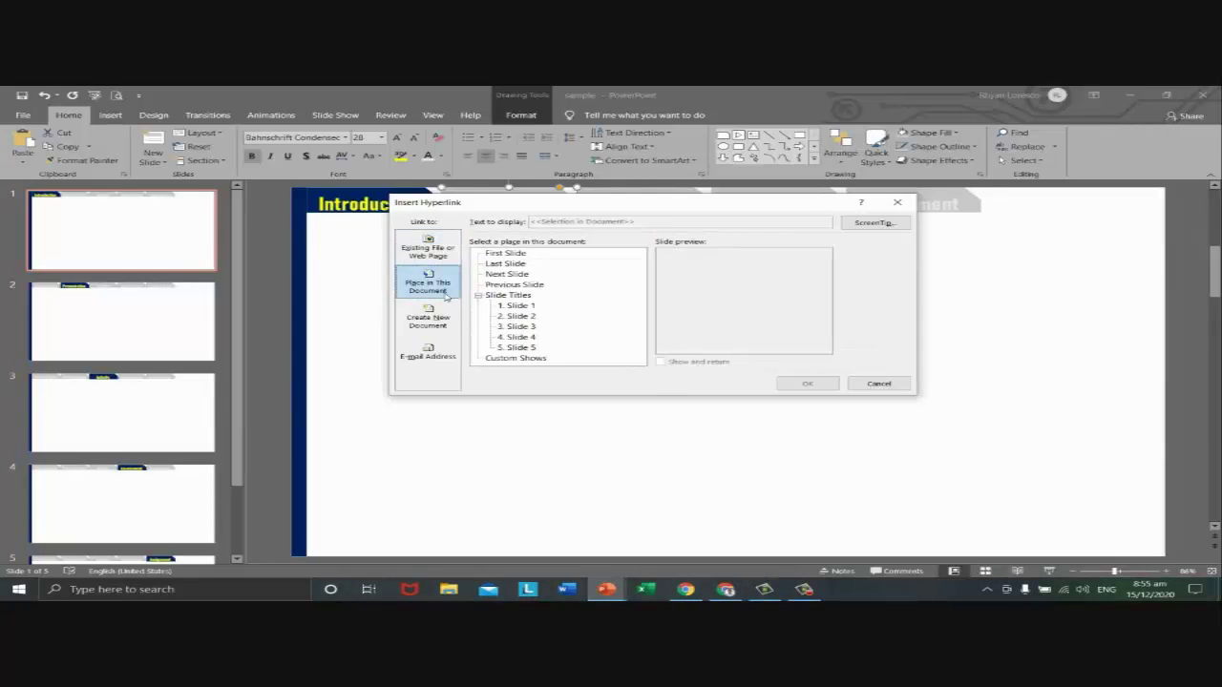
pyautogui.moveTo(493, 205); pyautogui.dragTo(580, 220)
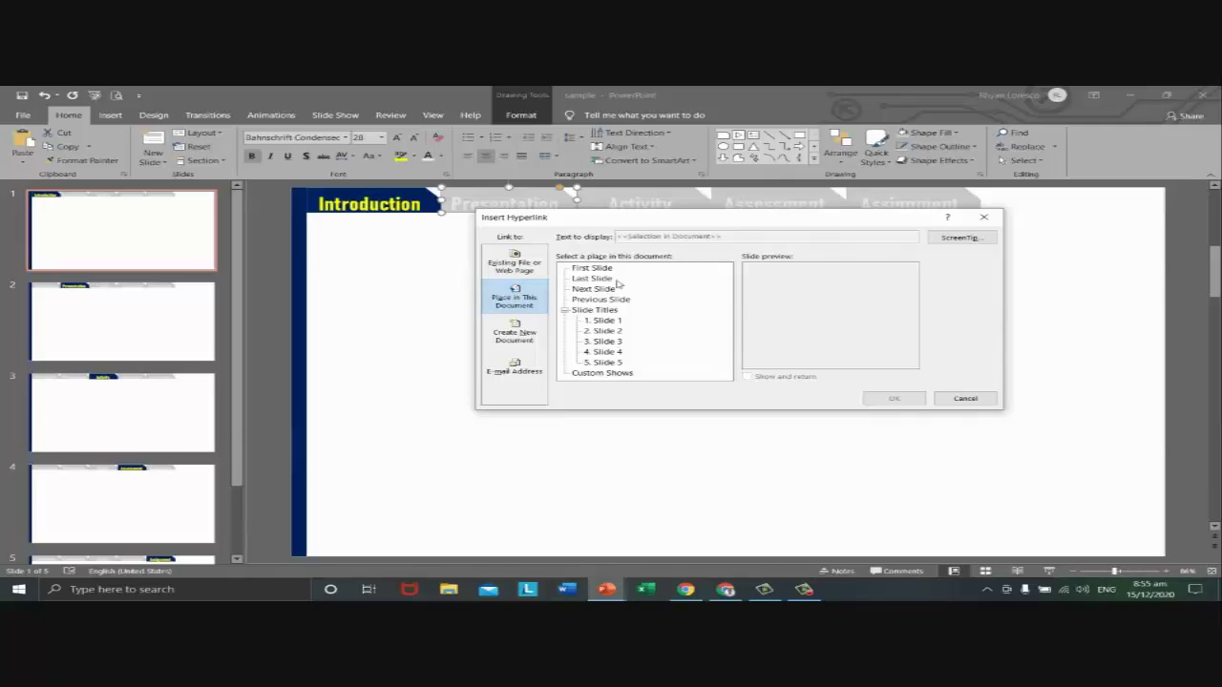
pyautogui.click(608, 321)
pyautogui.click(608, 332)
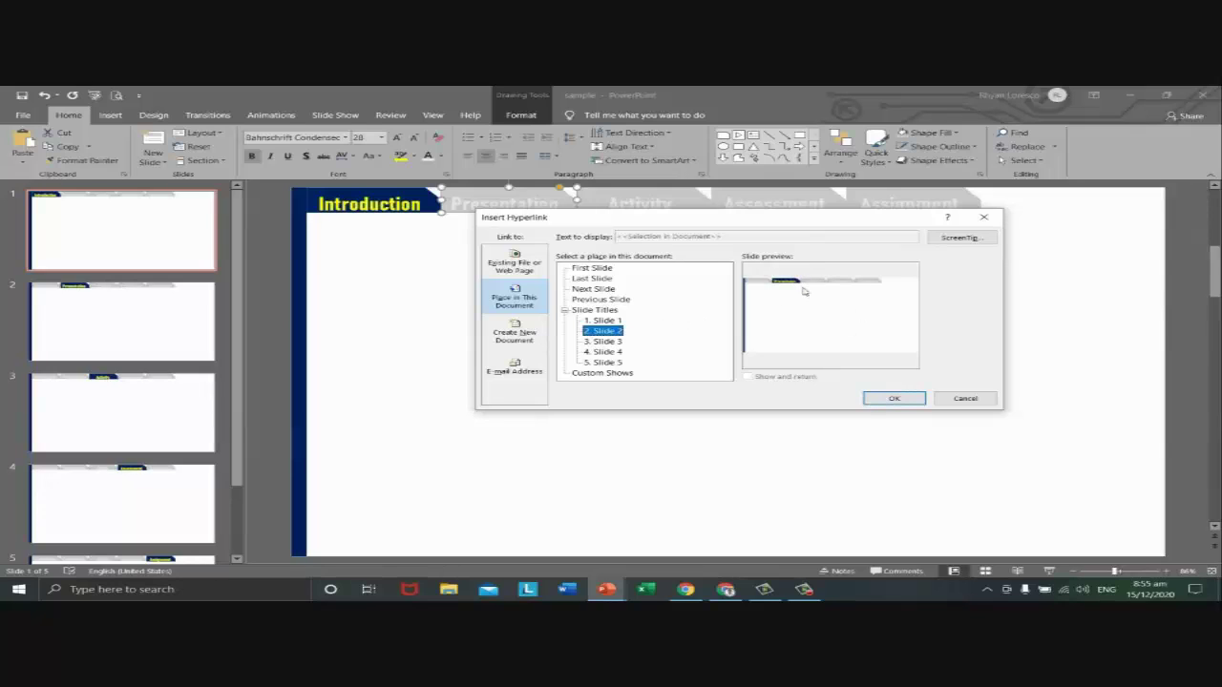
pyautogui.click(900, 400)
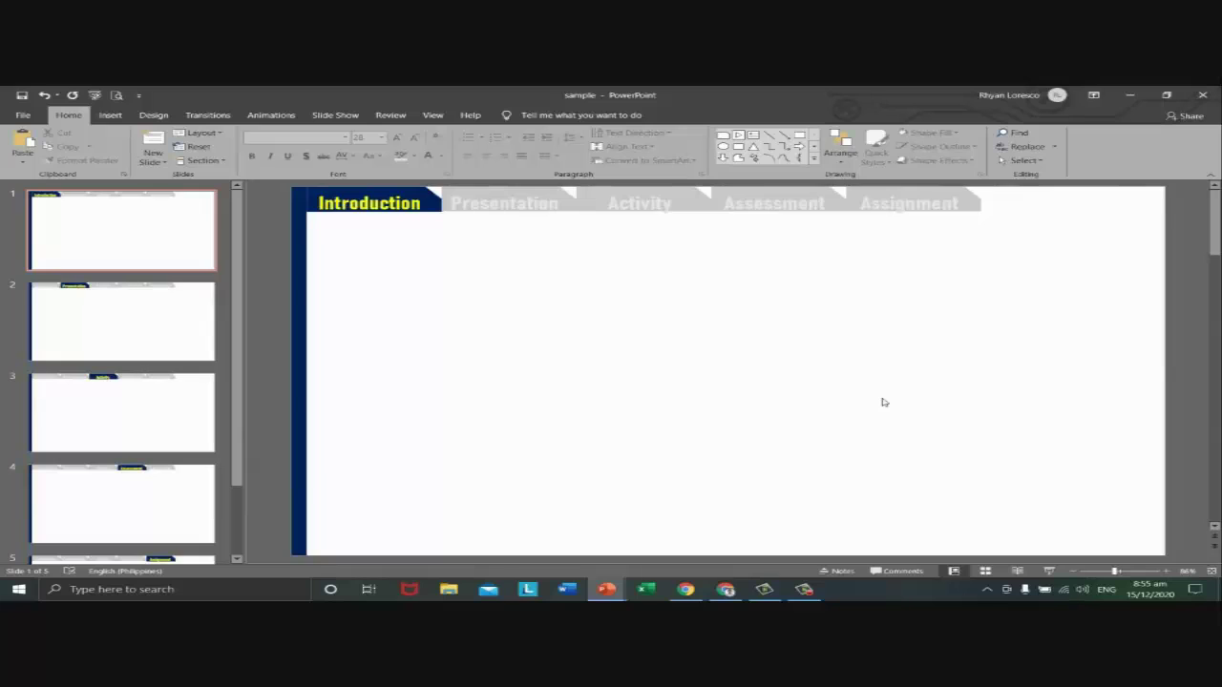
# - Run the slide show from slide 1, test the Presentation tab's link, and end the show
pyautogui.press('F5')
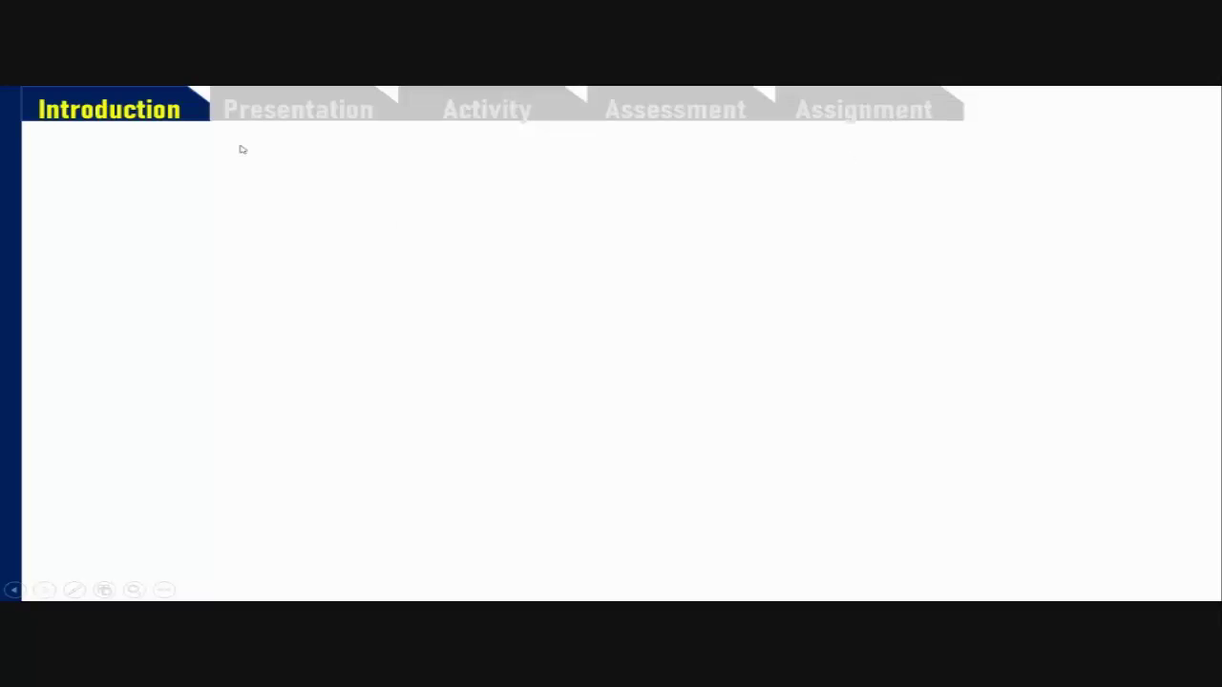
pyautogui.click(321, 116)
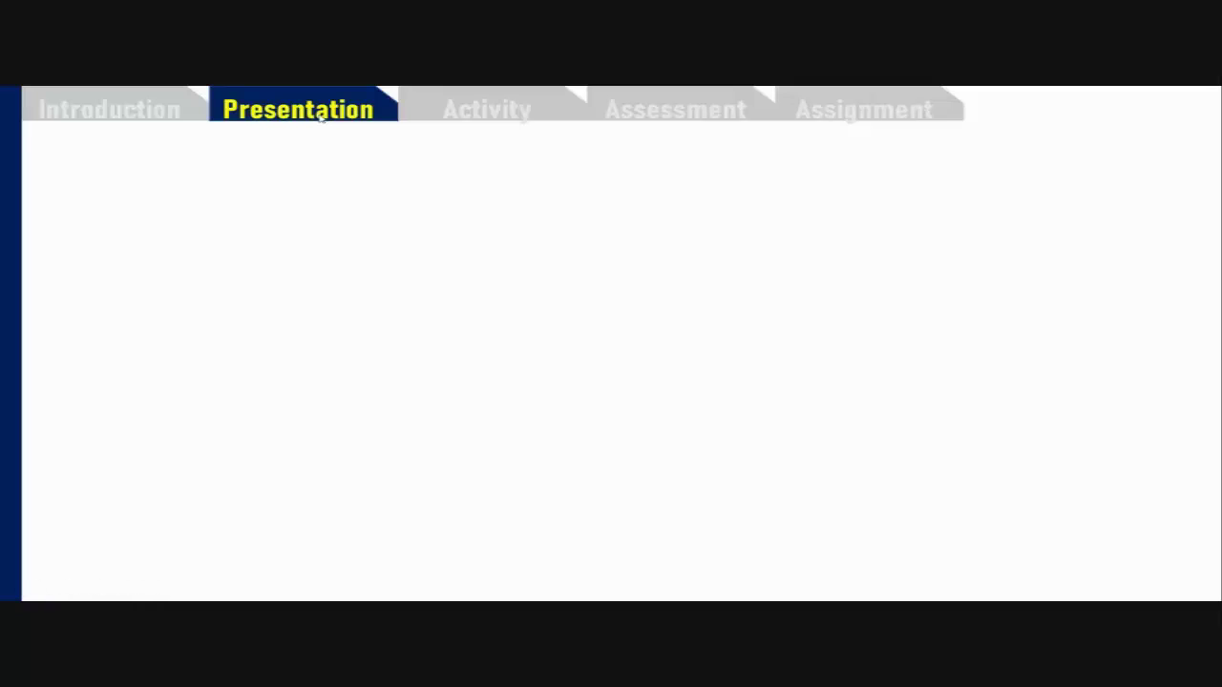
pyautogui.press('Escape')
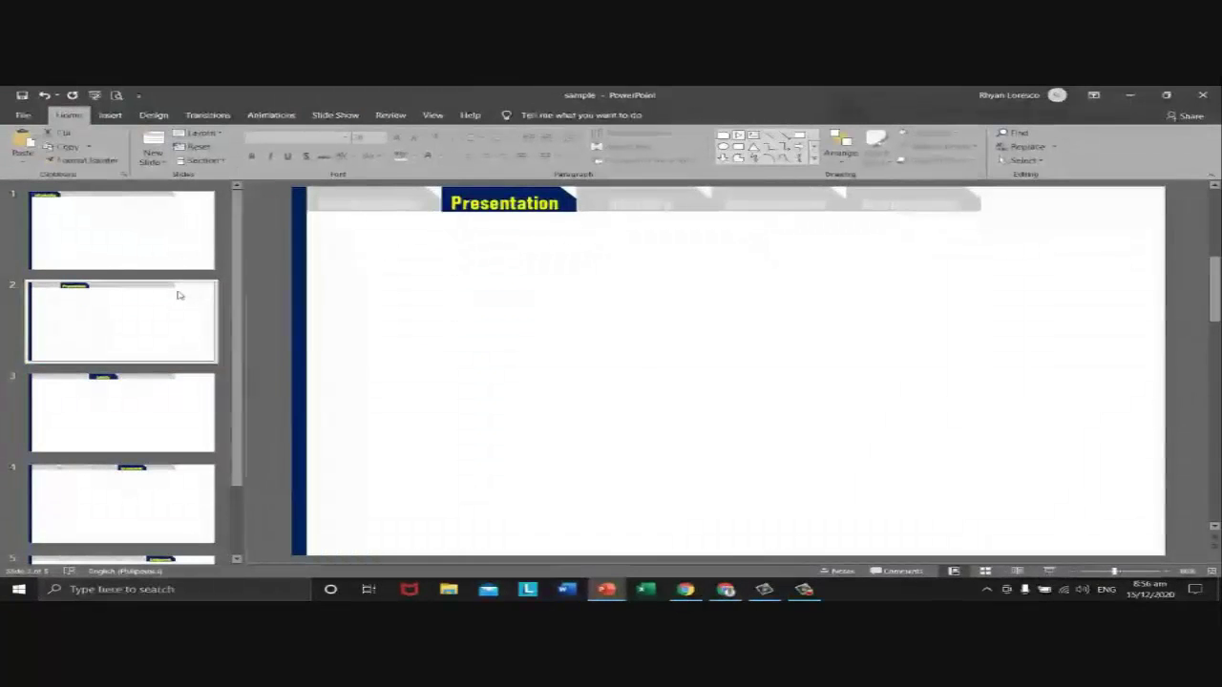
# - Review the slides from slide 2 down to slide 5 and back up, and return to slide 1
pyautogui.press('Down')
pyautogui.press('Down')
pyautogui.press('Down')
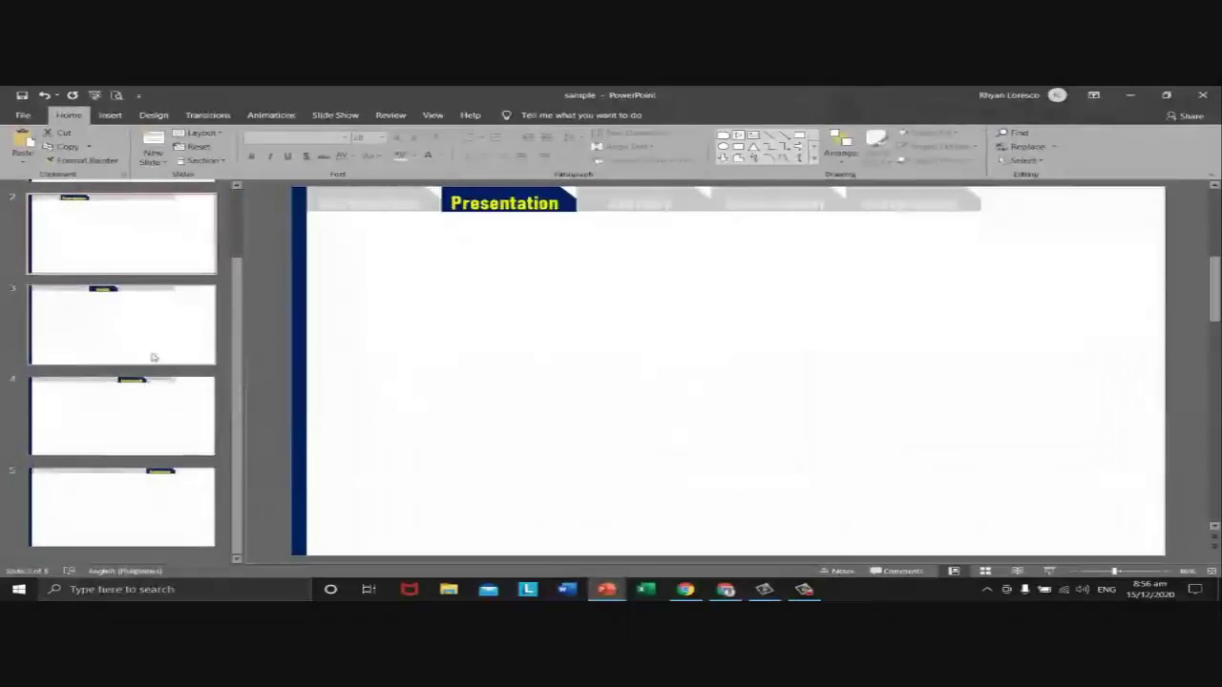
pyautogui.press('Up')
pyautogui.press('Up')
pyautogui.press('Up')
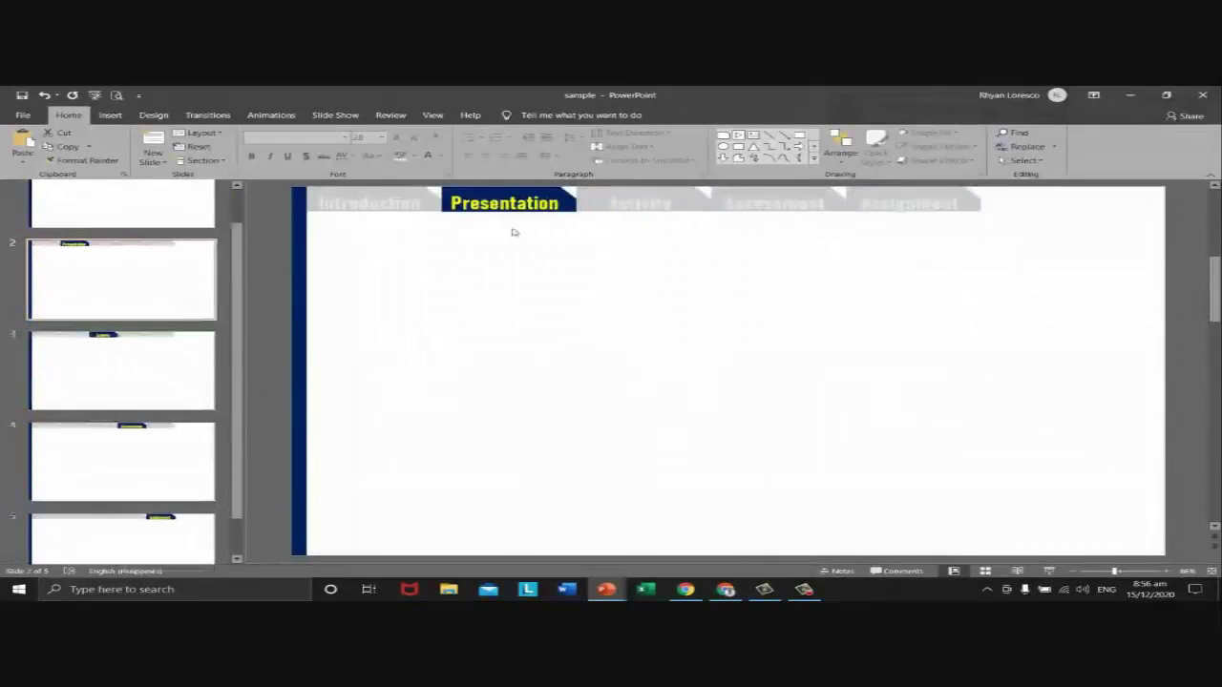
pyautogui.click(568, 198)
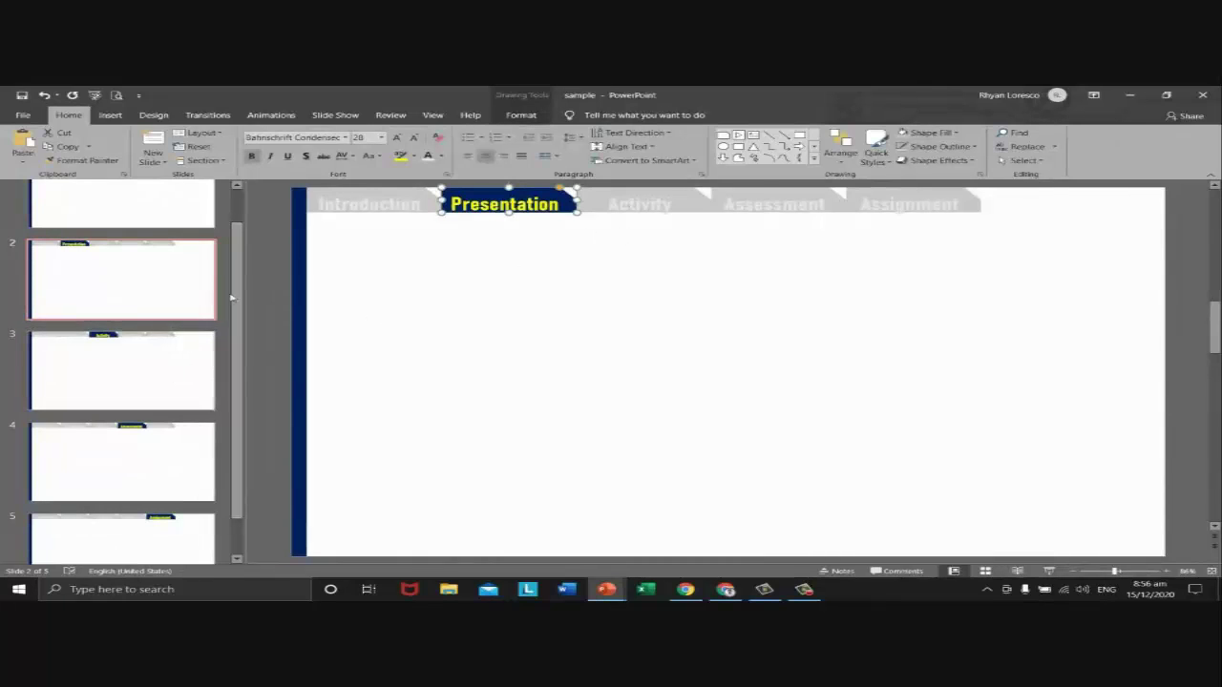
pyautogui.click(162, 289)
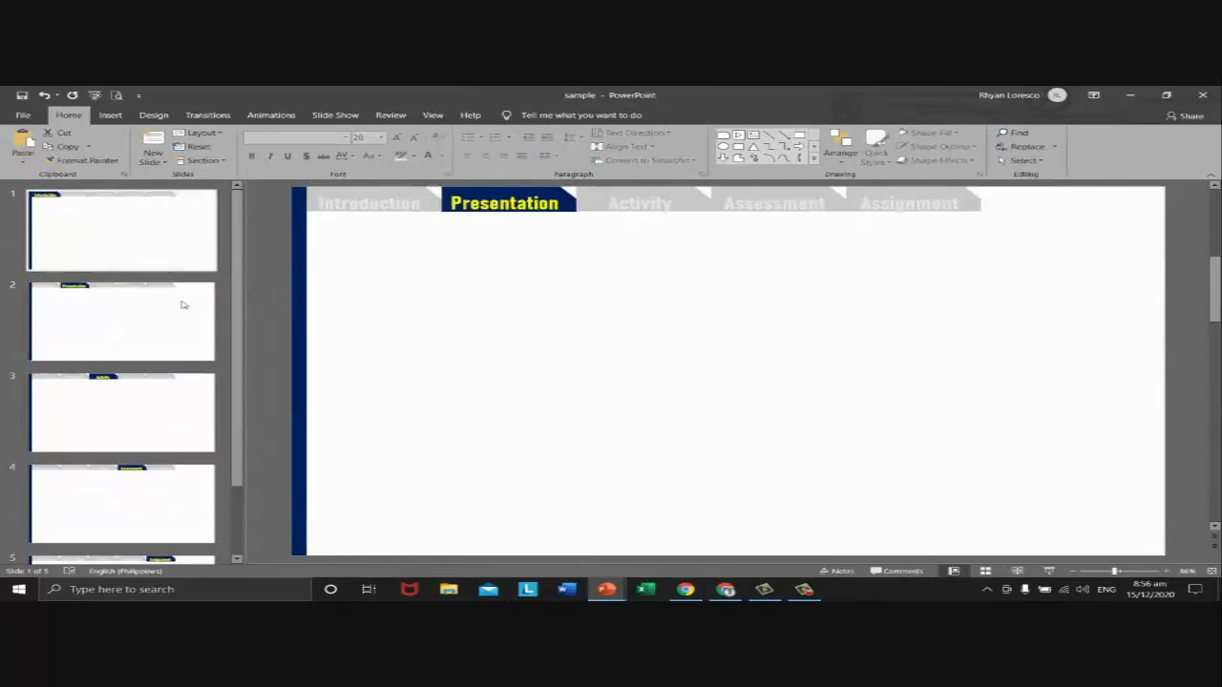
pyautogui.click(159, 256)
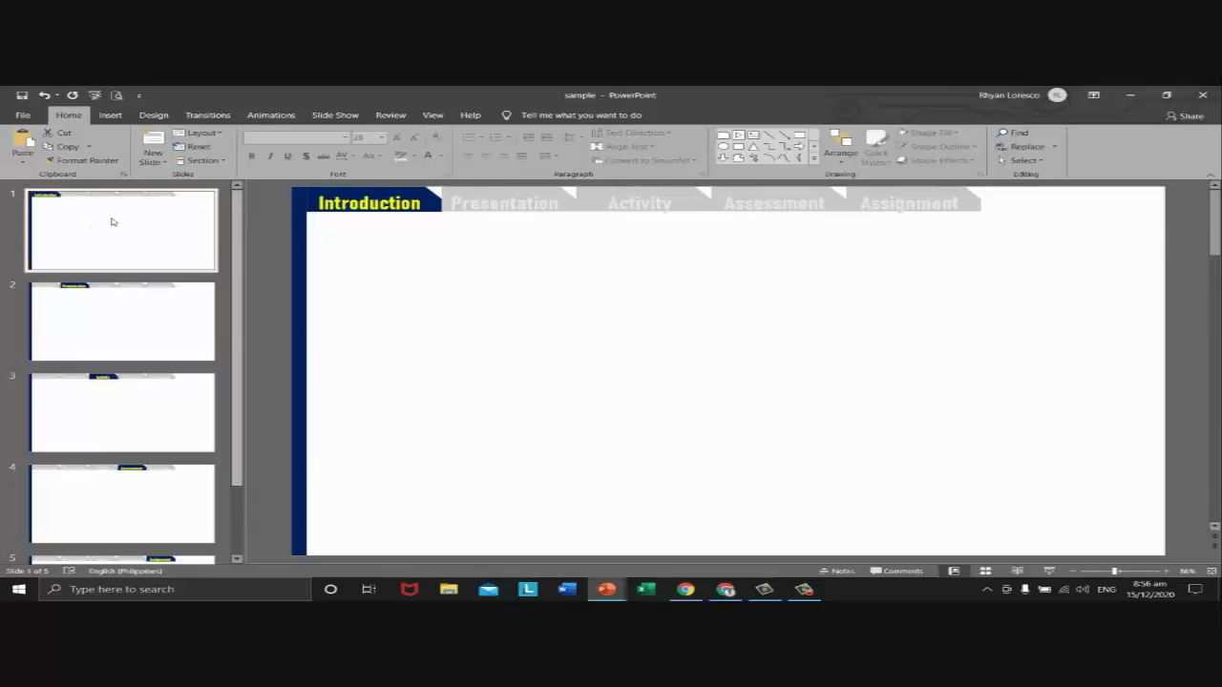
# - Add a hyperlink to the Activity tab on slide 1 that links to Slide 2 in this document
pyautogui.click(689, 201)
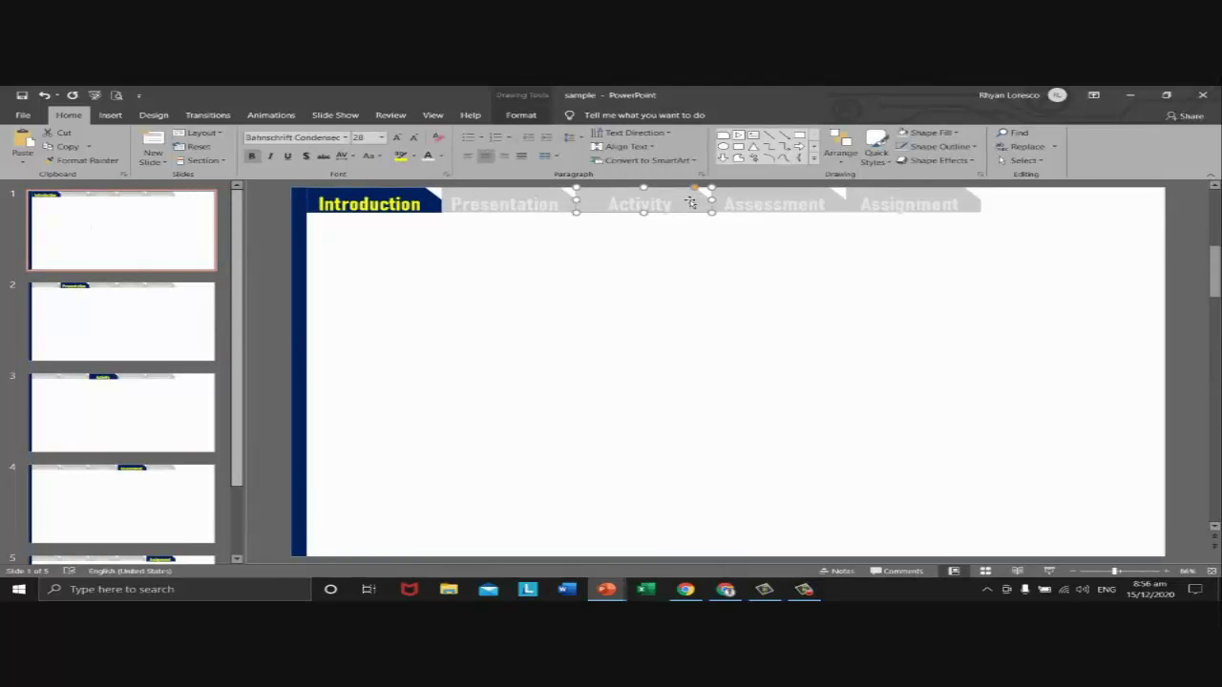
pyautogui.rightClick(689, 201)
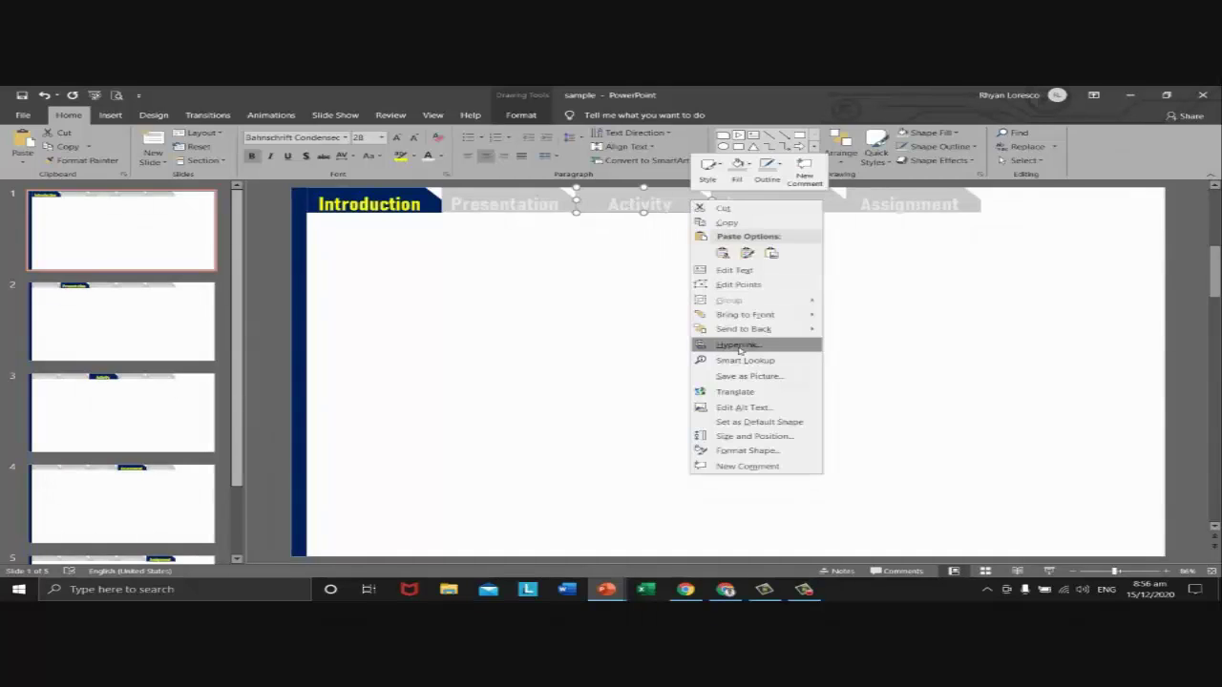
pyautogui.click(738, 348)
pyautogui.click(517, 292)
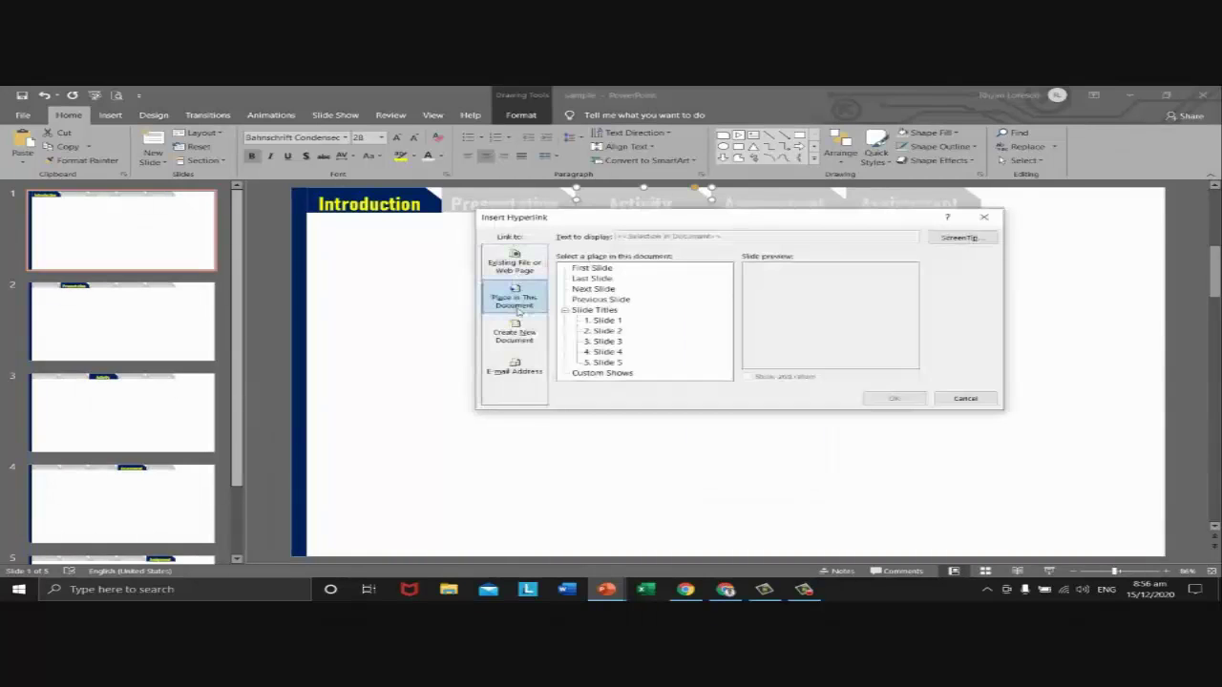
pyautogui.click(611, 335)
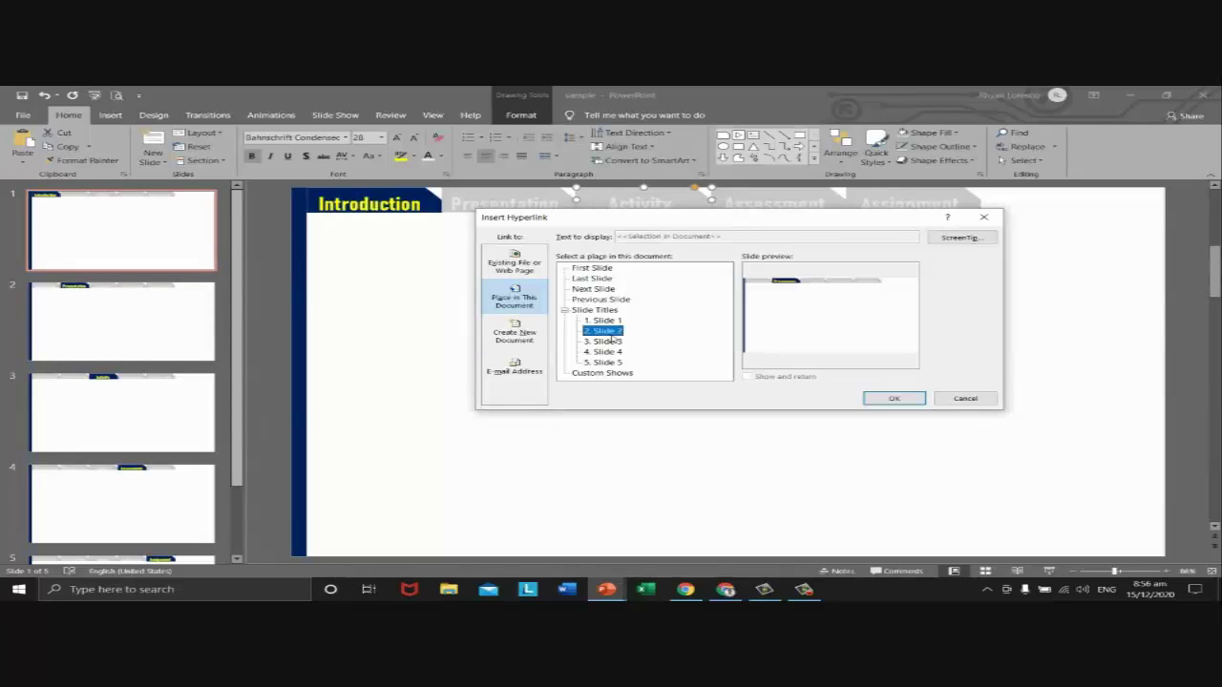
pyautogui.click(894, 399)
pyautogui.click(900, 405)
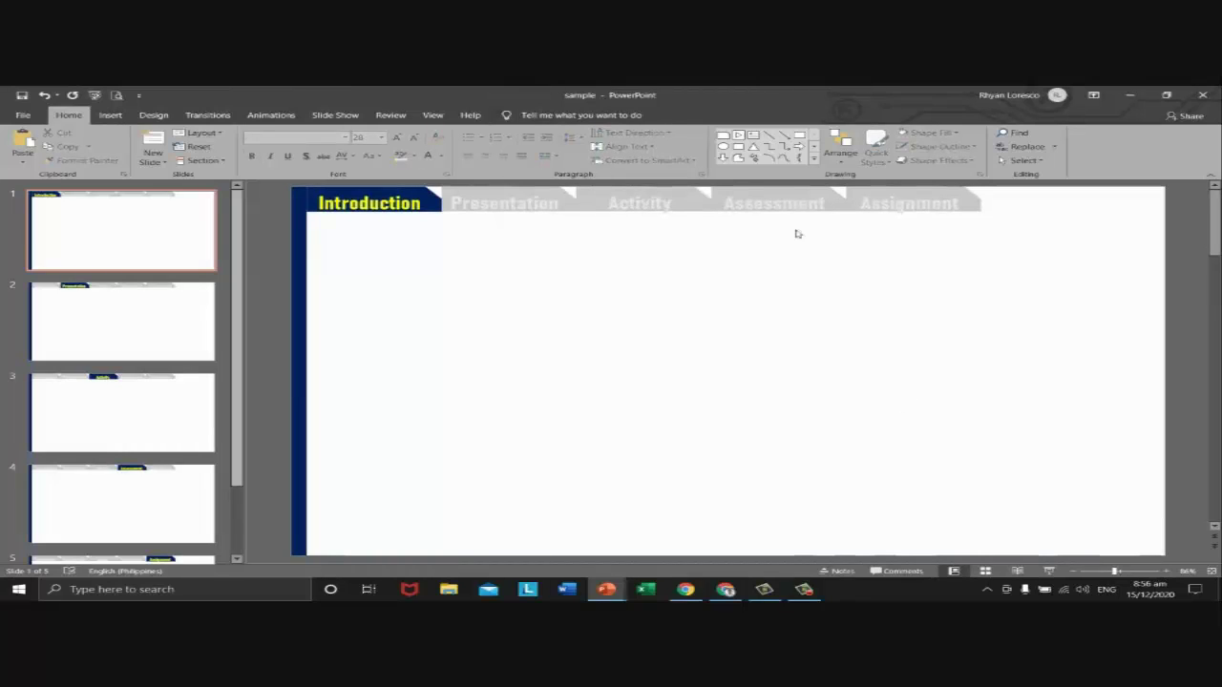
# - Hyperlink the Assessment tab shape on slide 1 to Slide 4 of this document
pyautogui.click(755, 204)
pyautogui.click(752, 191)
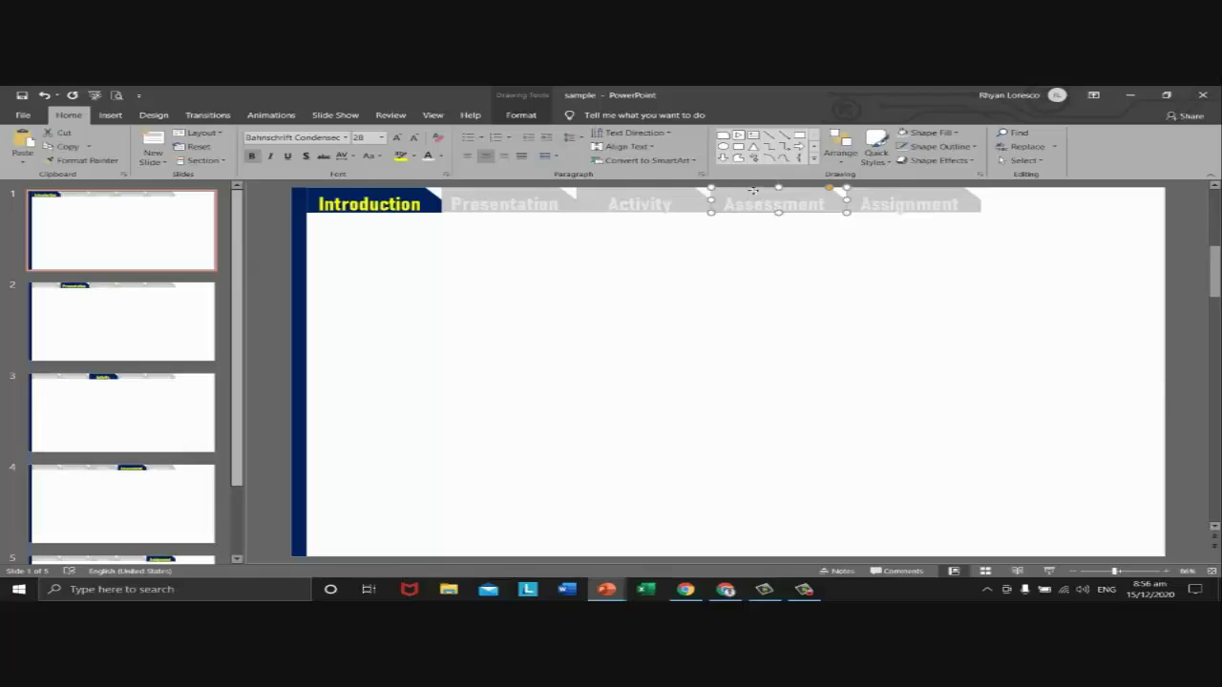
pyautogui.rightClick(753, 191)
pyautogui.click(817, 336)
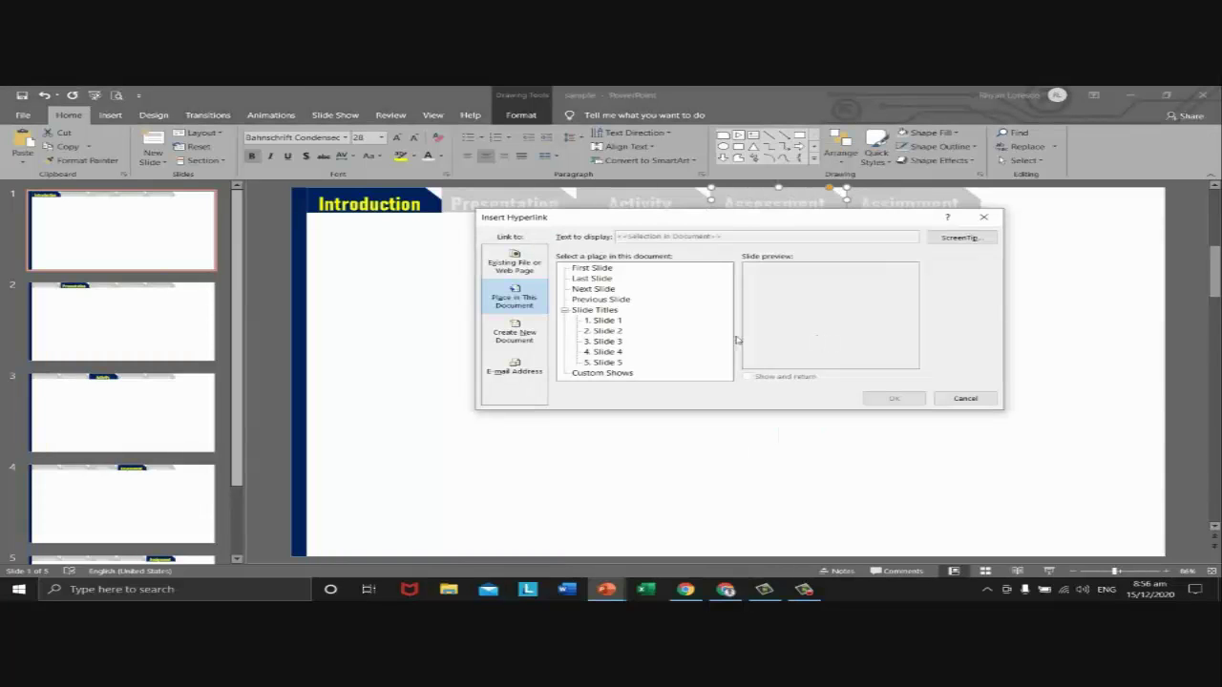
pyautogui.click(607, 343)
pyautogui.click(607, 352)
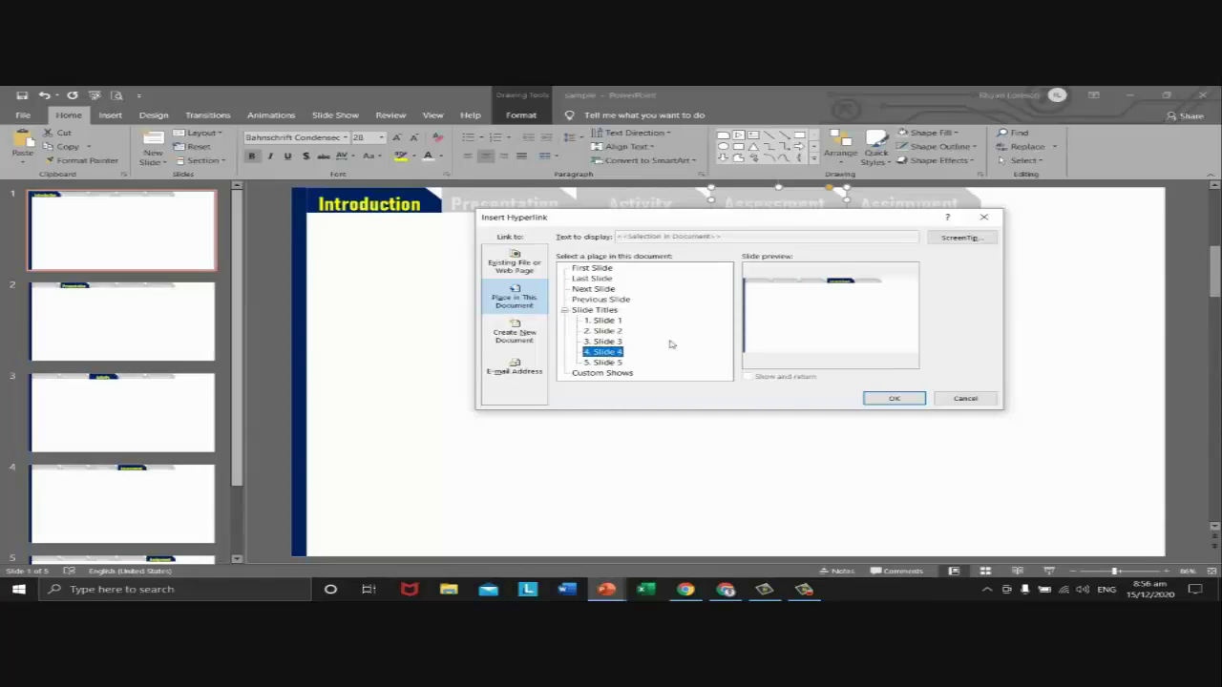
pyautogui.click(892, 399)
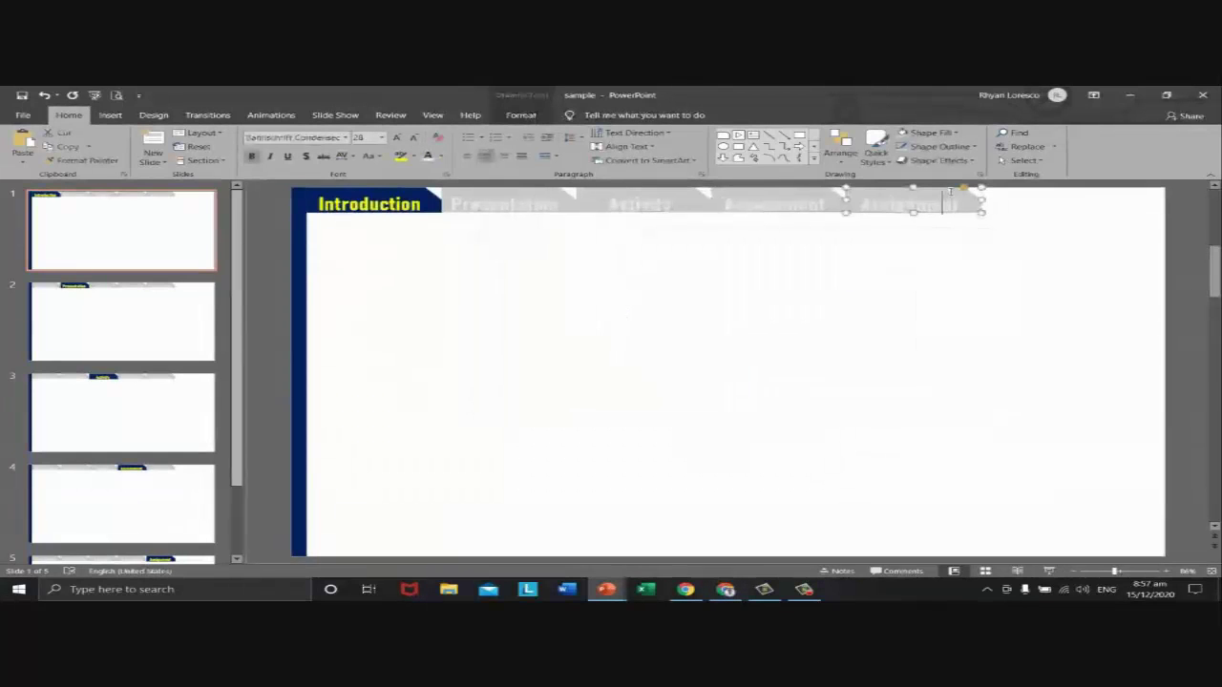
# - Hyperlink the Assignment tab shape on slide 1 to Slide 5 of this document and start the slide show
pyautogui.rightClick(950, 192)
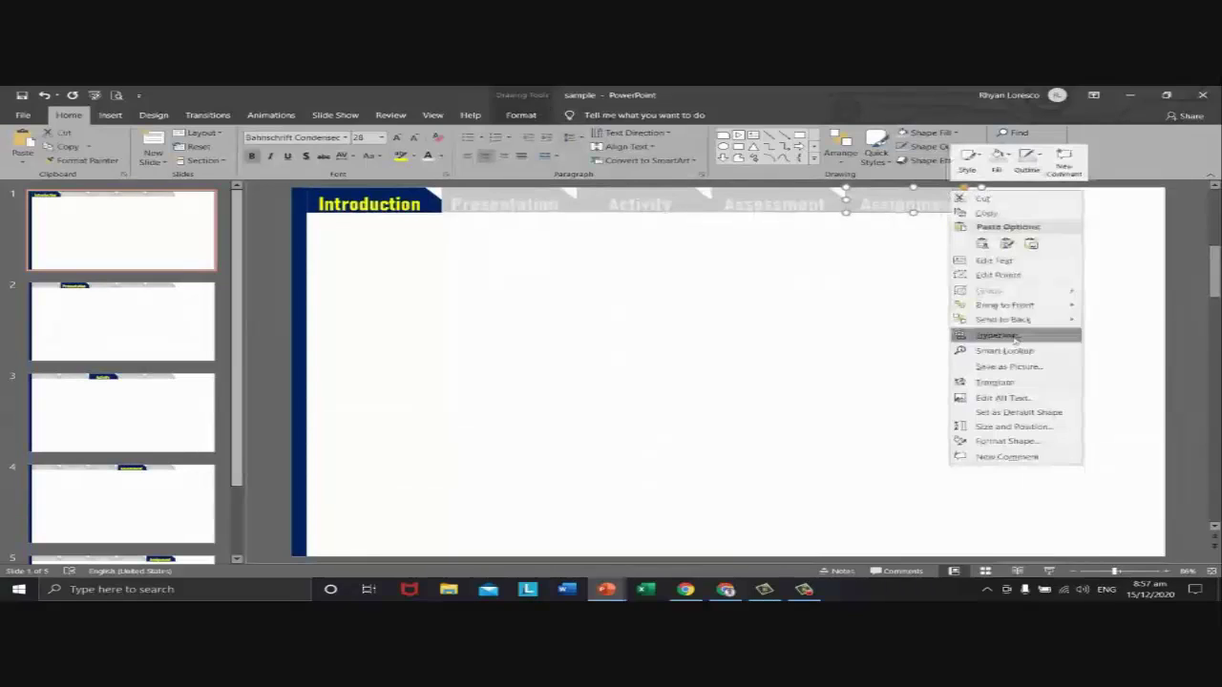
pyautogui.click(998, 335)
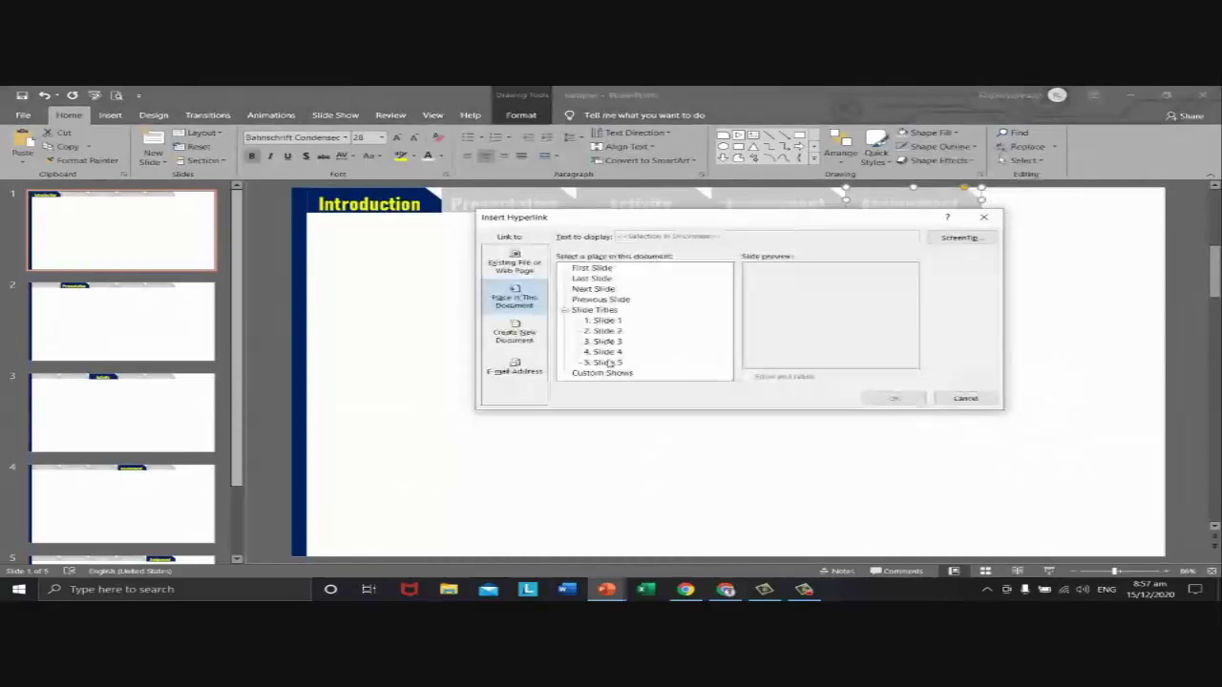
pyautogui.click(893, 398)
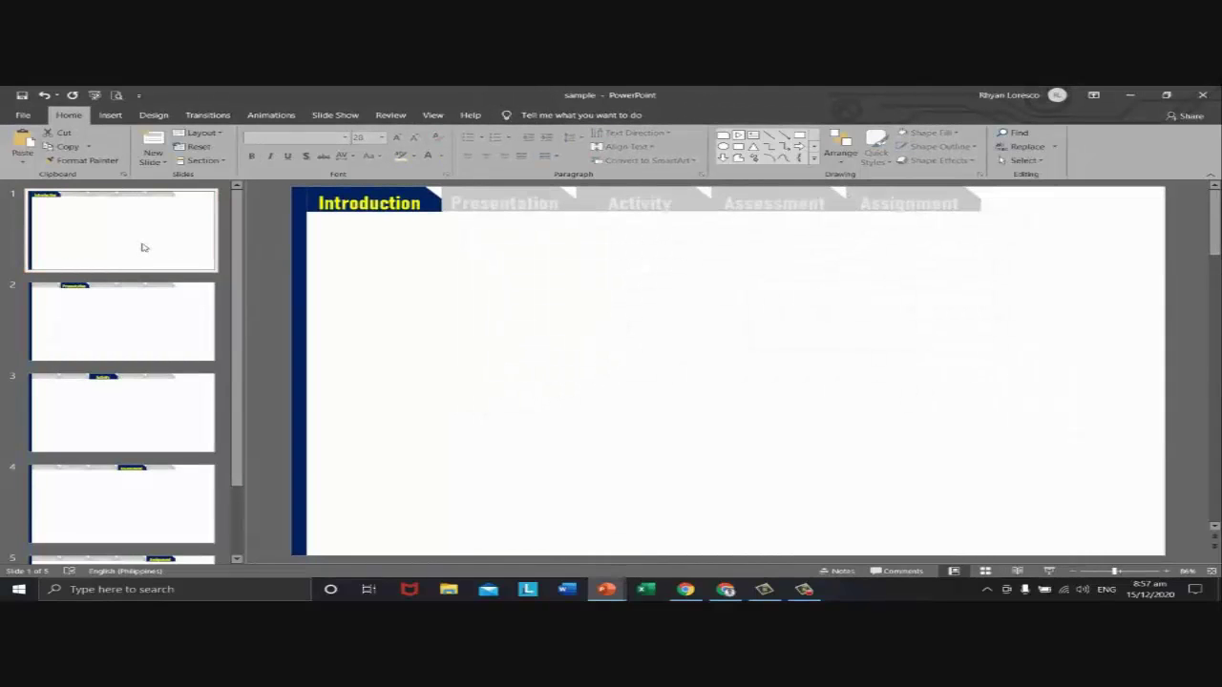
pyautogui.press('F5')
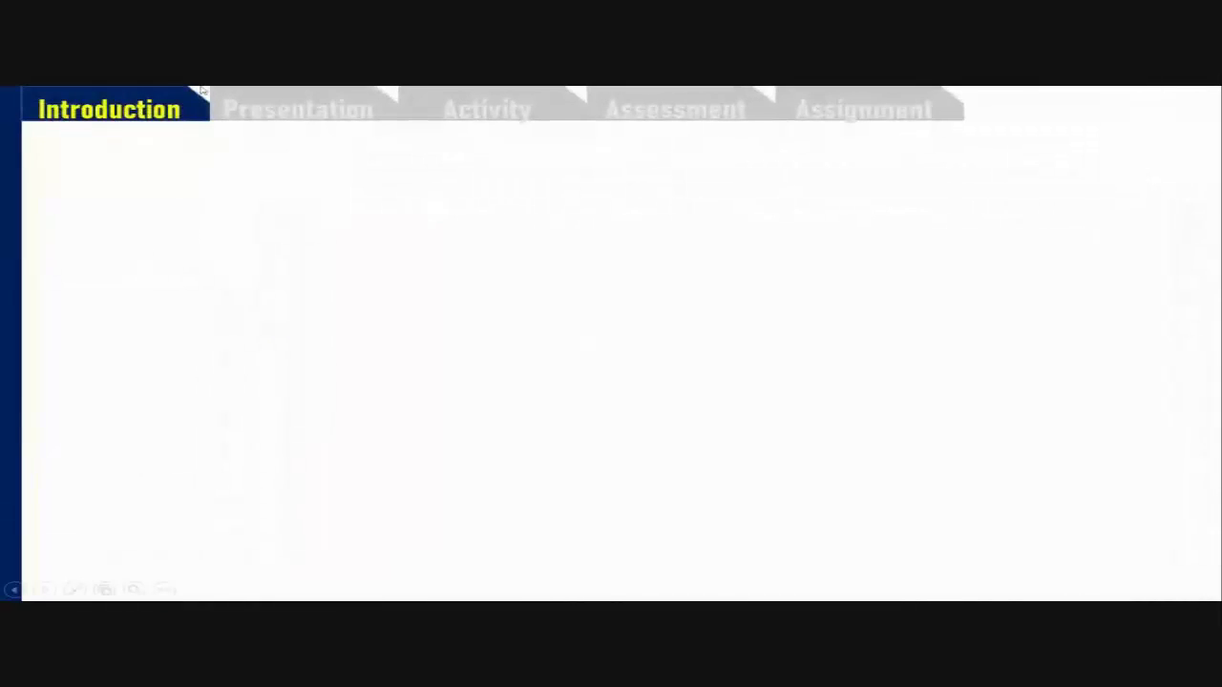
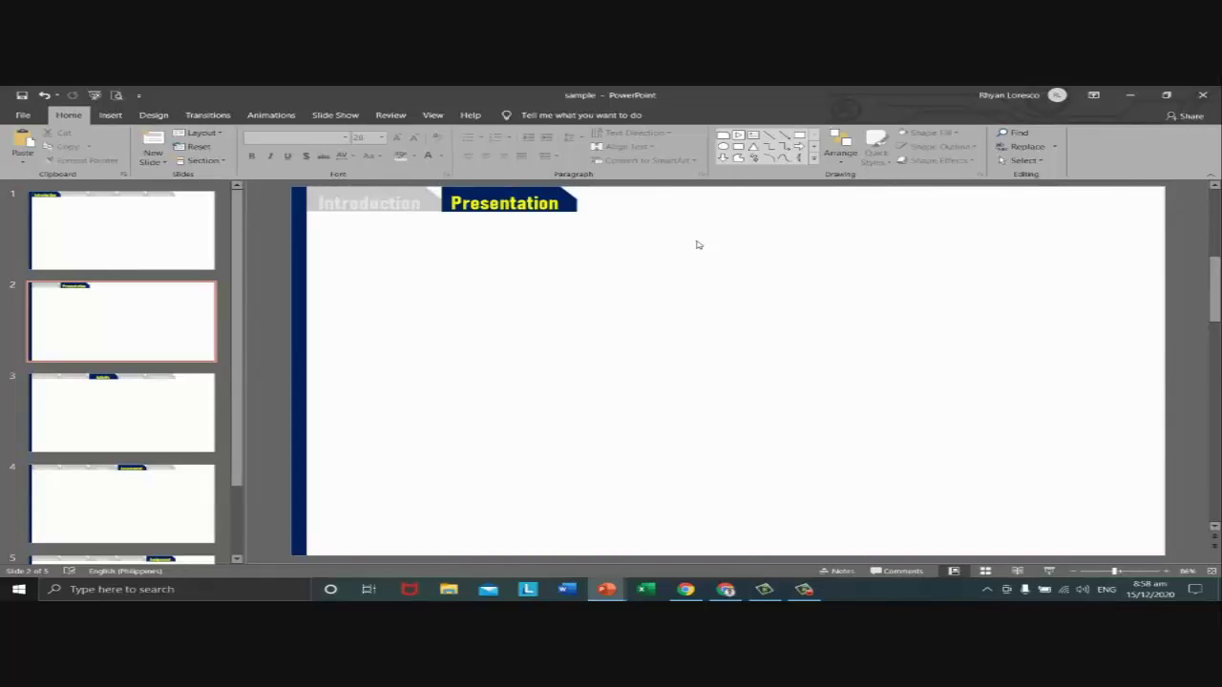
# - Copy the grey Activity tab shape from slide 1 and paste it onto slide 2
pyautogui.click(125, 251)
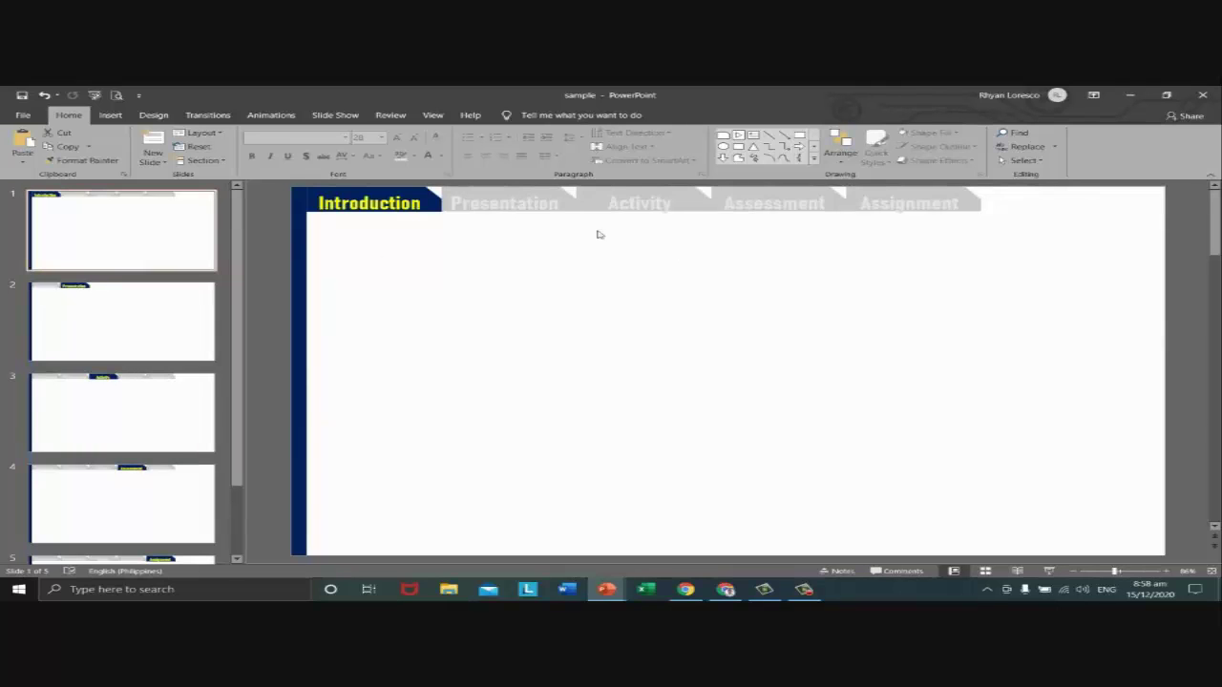
pyautogui.click(688, 197)
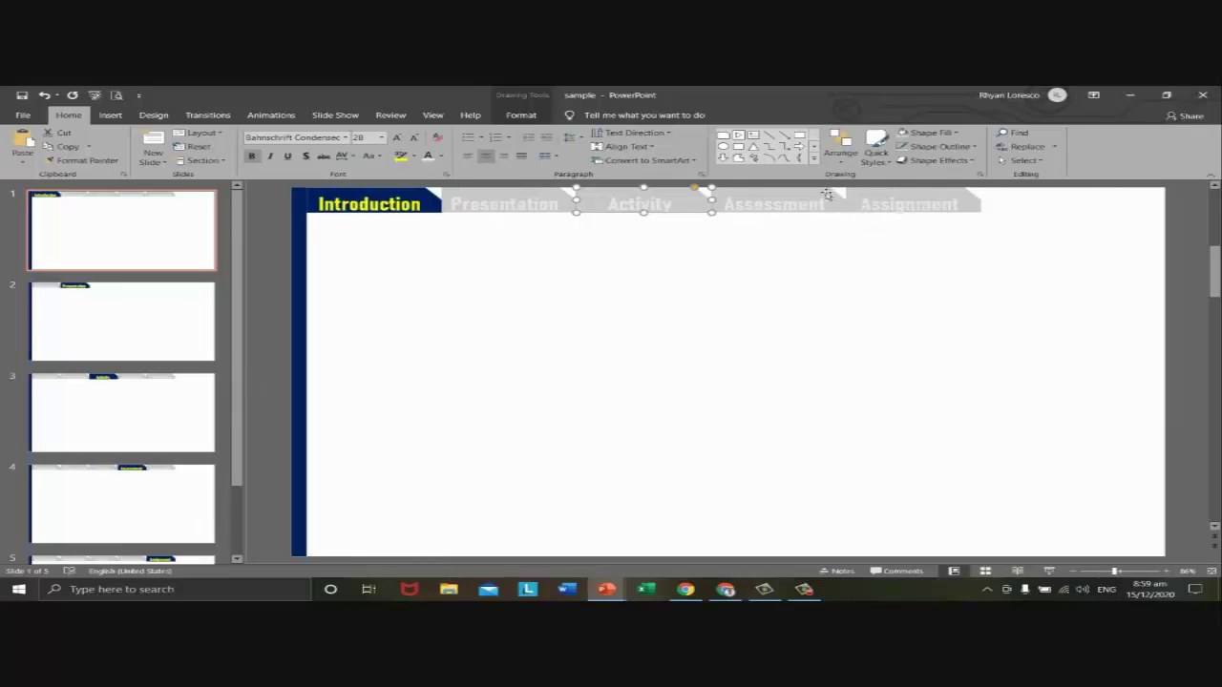
pyautogui.click(767, 269)
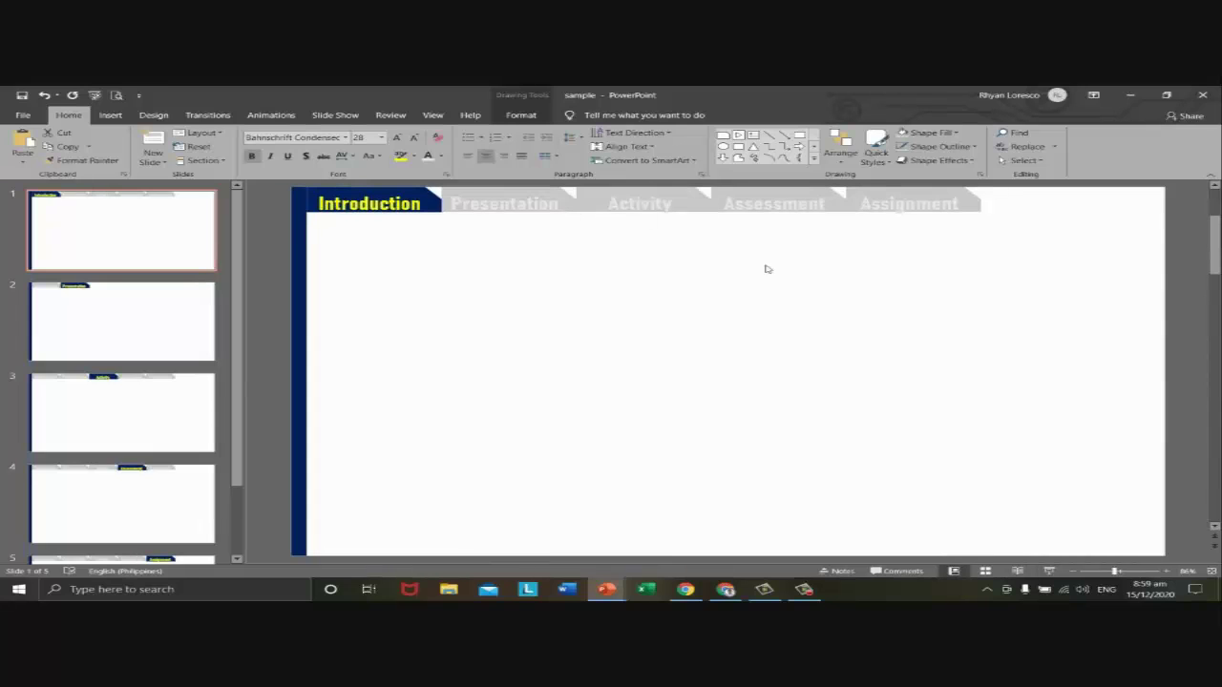
pyautogui.click(706, 200)
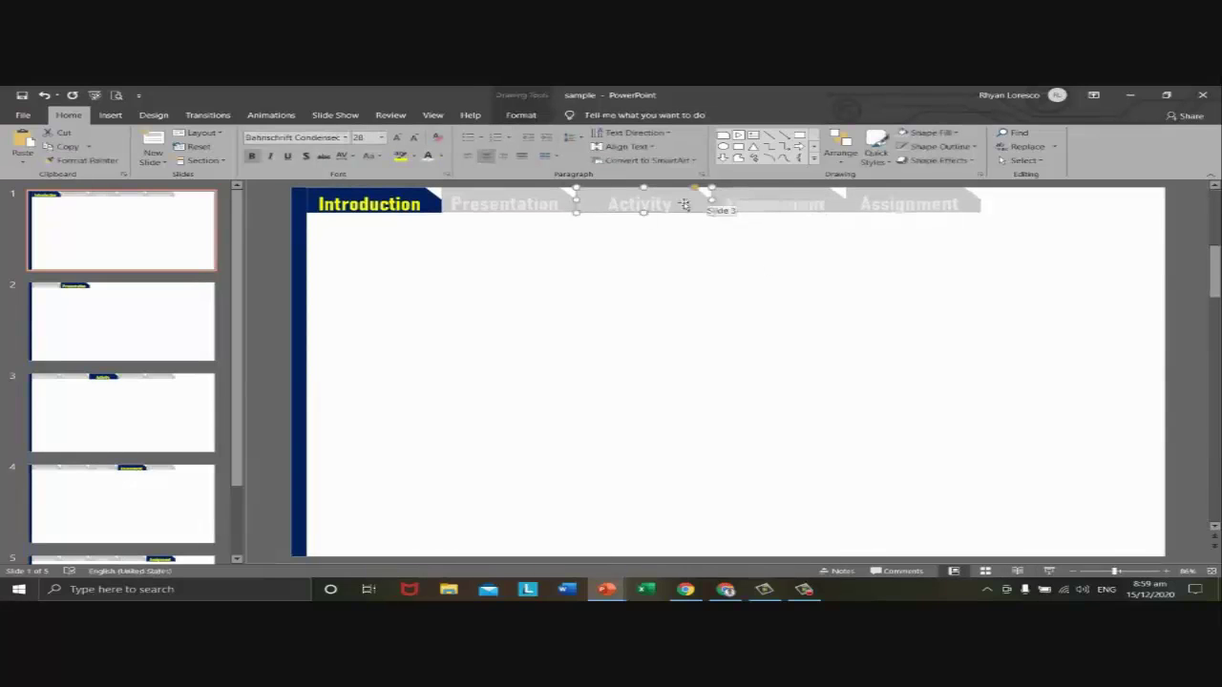
pyautogui.click(659, 230)
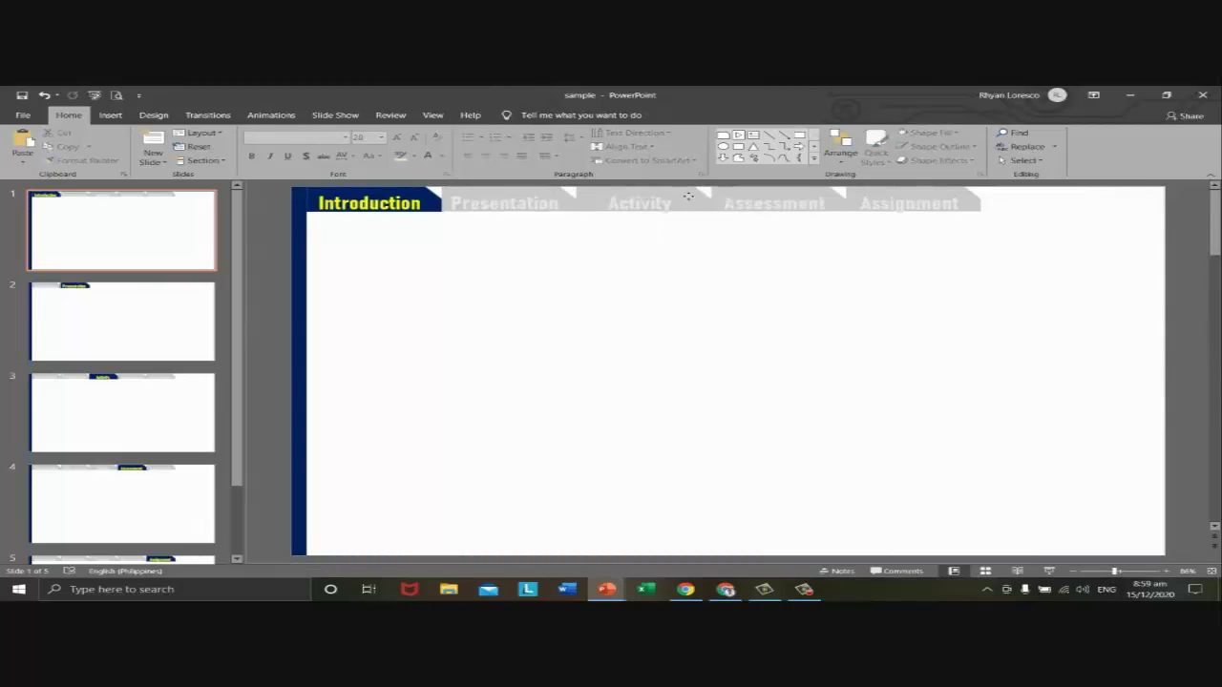
pyautogui.click(688, 196)
pyautogui.click(687, 273)
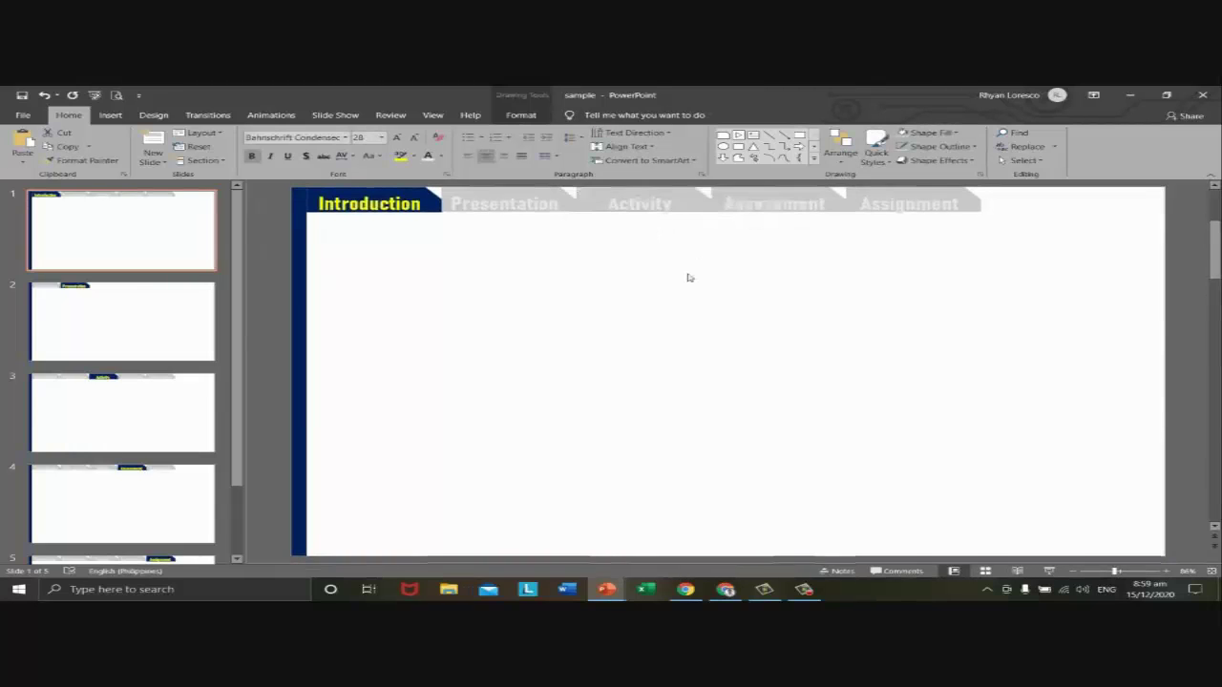
pyautogui.click(683, 213)
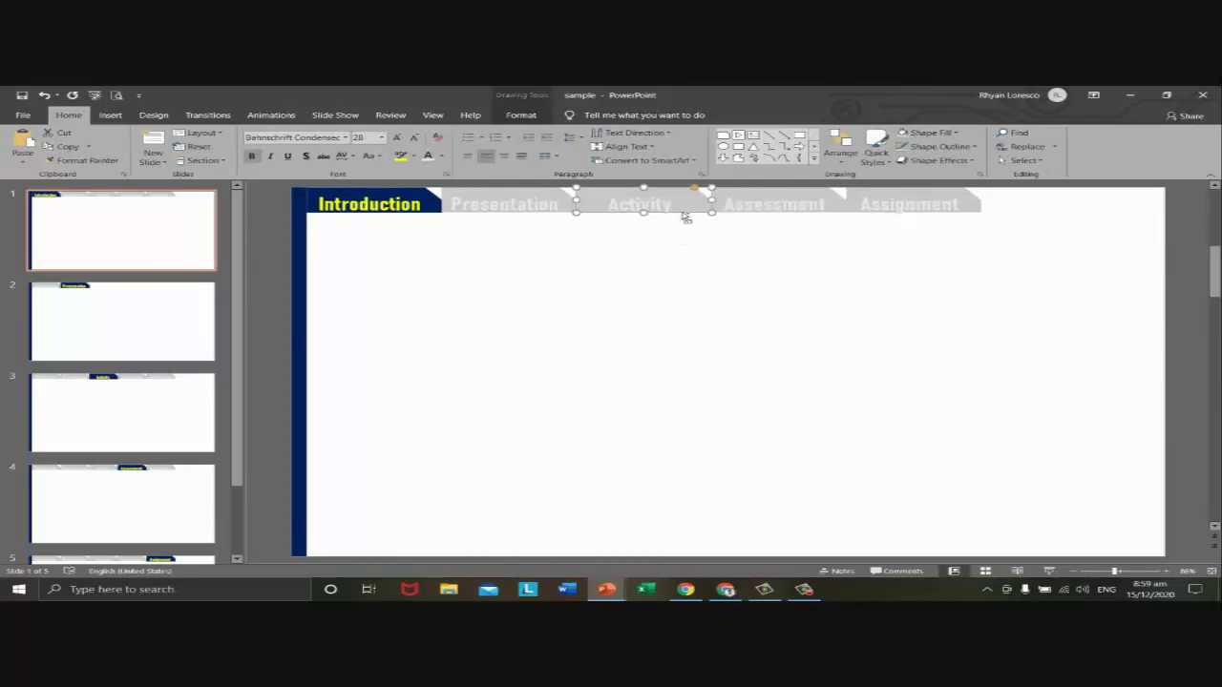
pyautogui.click(123, 319)
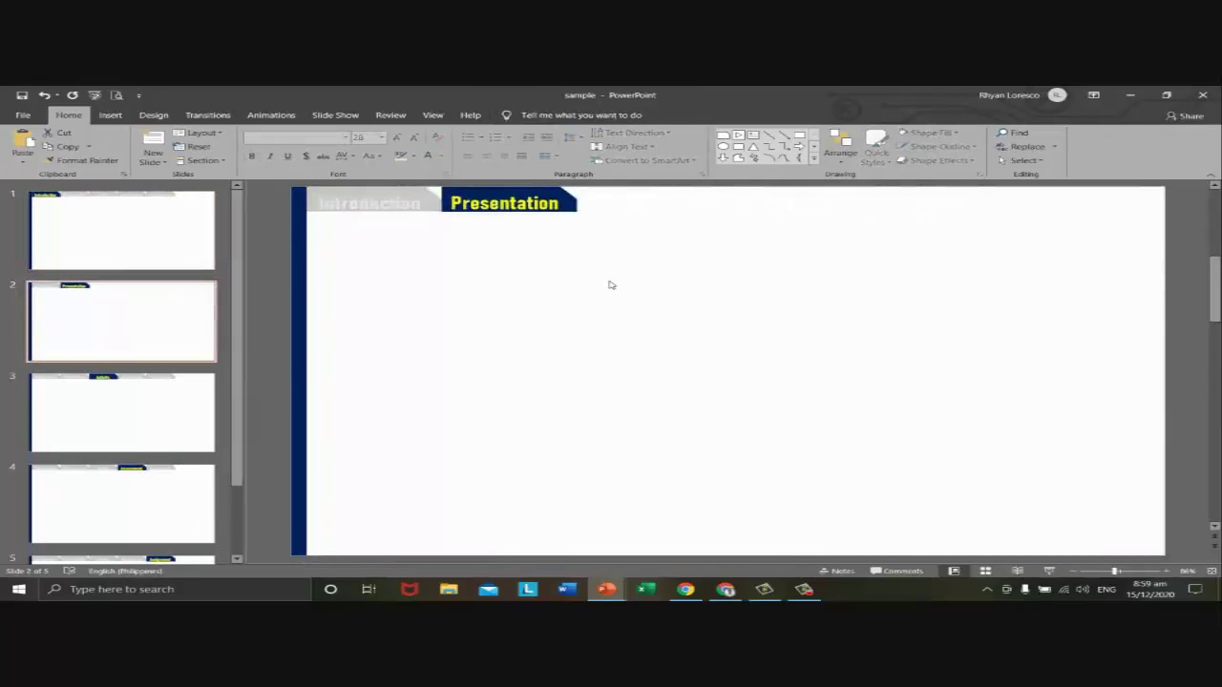
pyautogui.hotkey('ctrl', 'v')
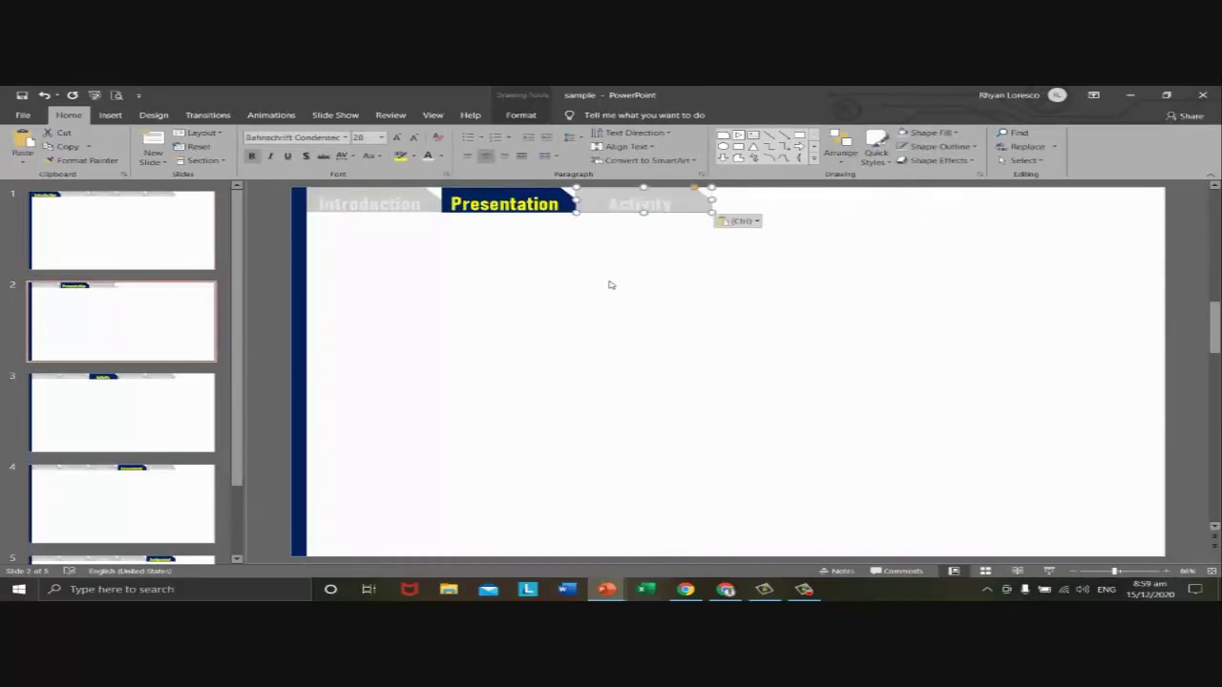
# - Copy the grey Assessment tab shape from slide 1 and paste it onto slide 2
pyautogui.click(123, 261)
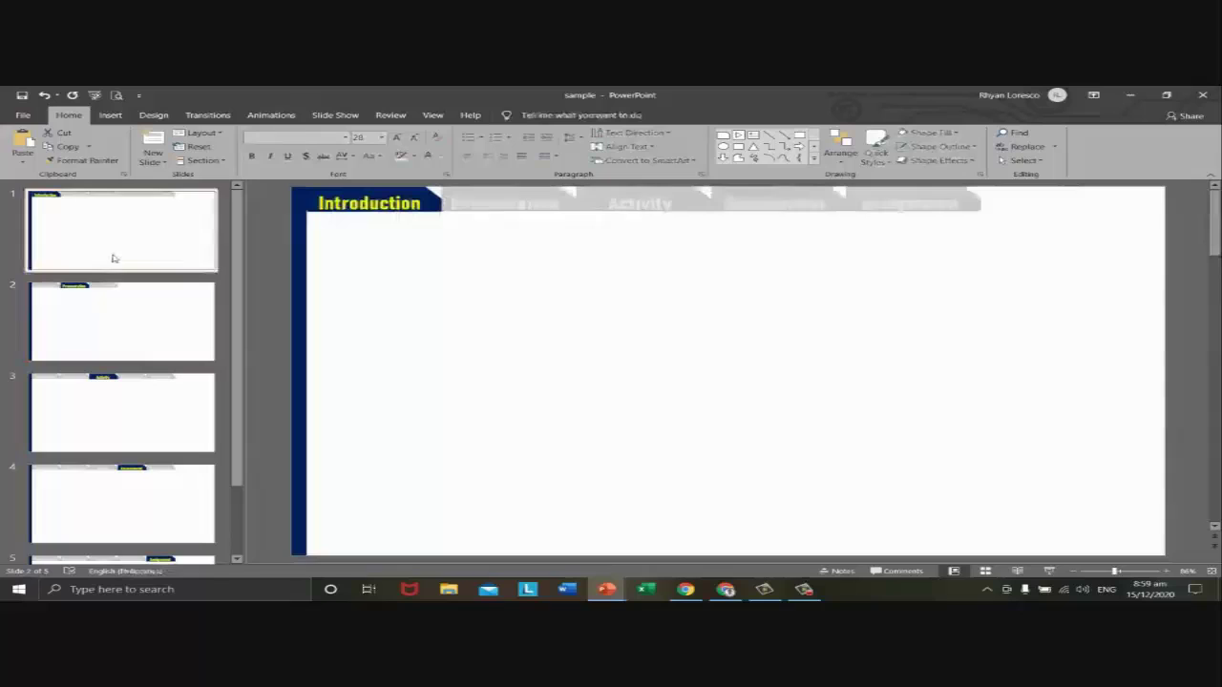
pyautogui.click(778, 188)
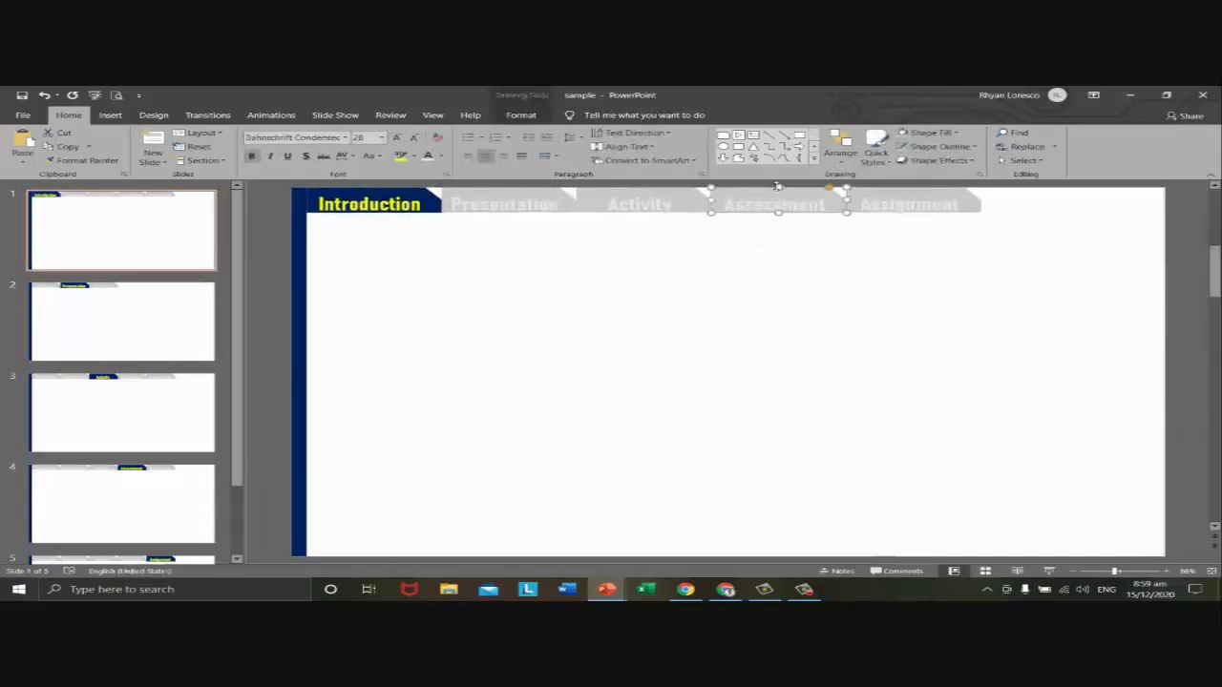
pyautogui.click(123, 317)
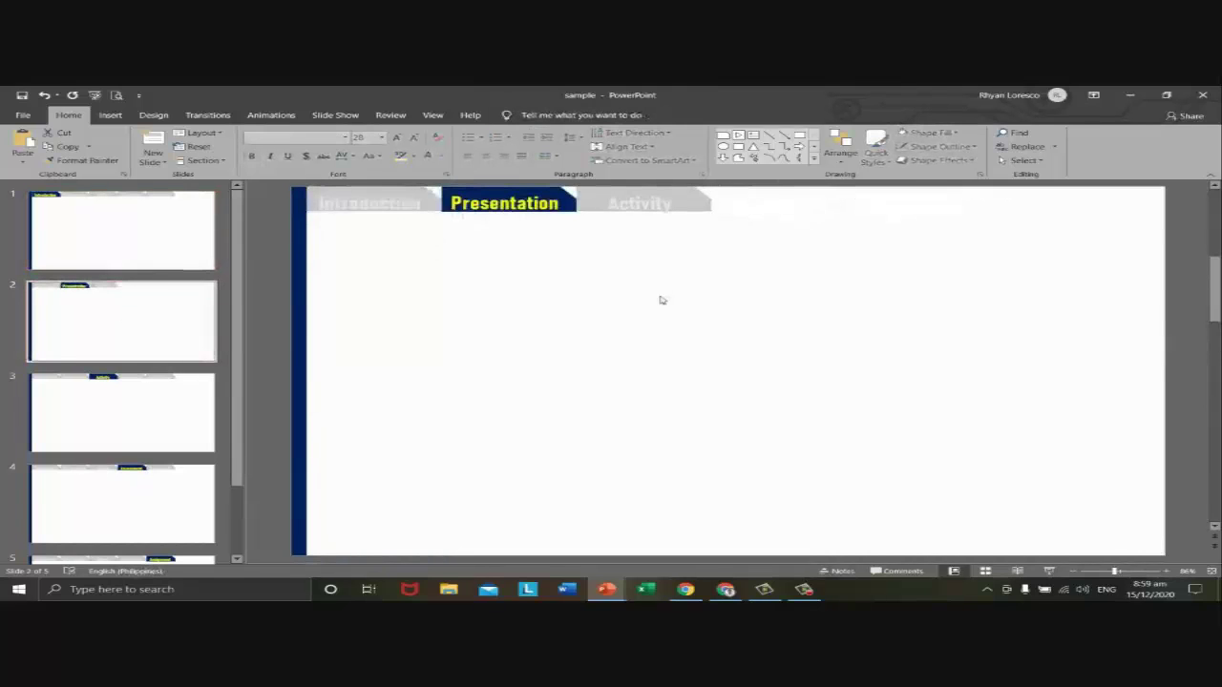
pyautogui.hotkey('ctrl', 'v')
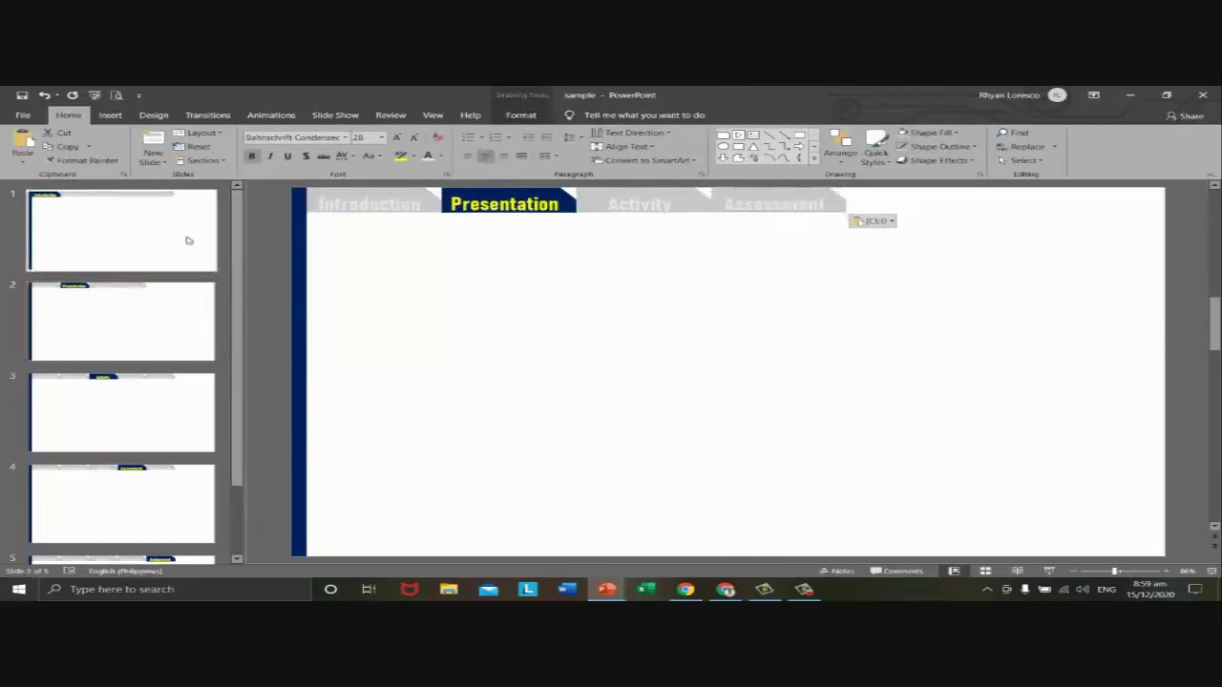
# - Copy the grey Assignment tab shape from slide 1, paste it onto slide 2 and deselect it
pyautogui.click(188, 240)
pyautogui.hotkey('ctrl', 'v')
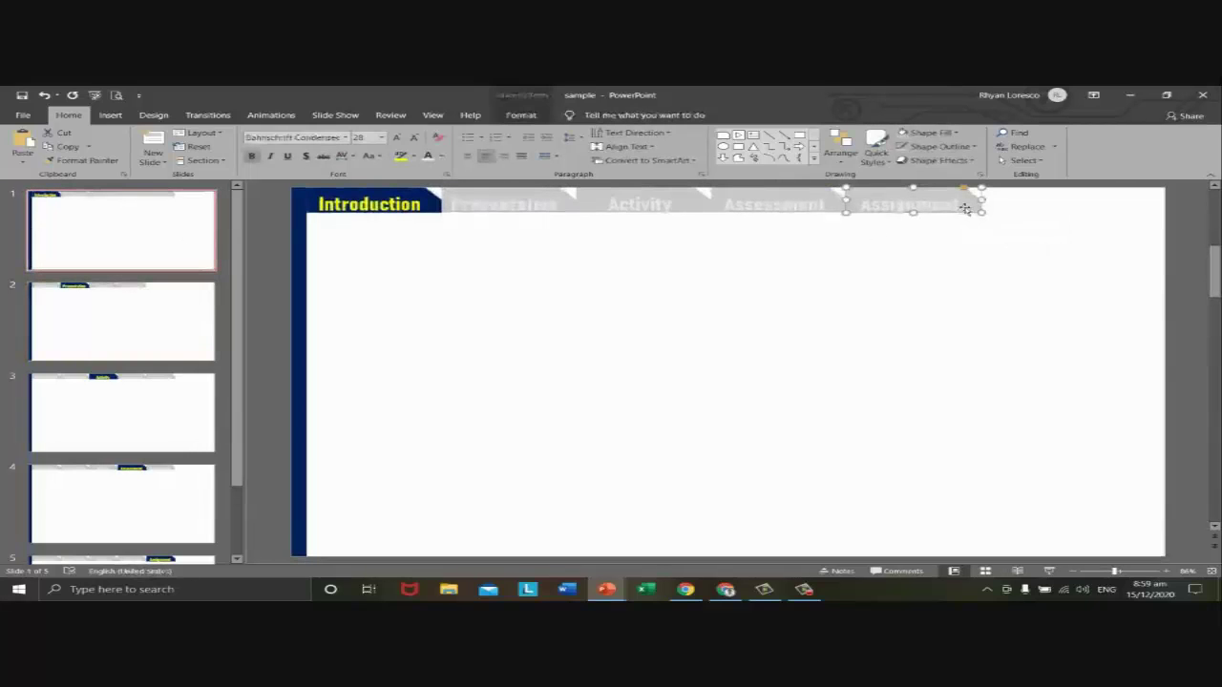
pyautogui.click(111, 311)
pyautogui.hotkey('ctrl', 'v')
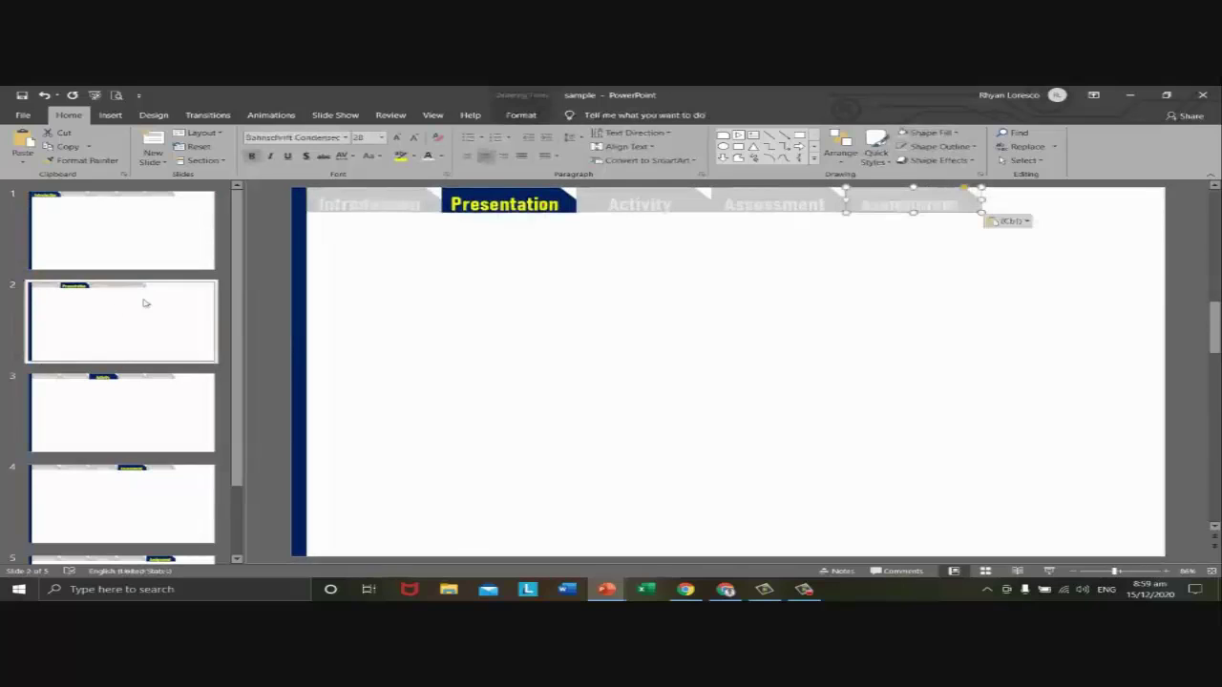
pyautogui.click(664, 276)
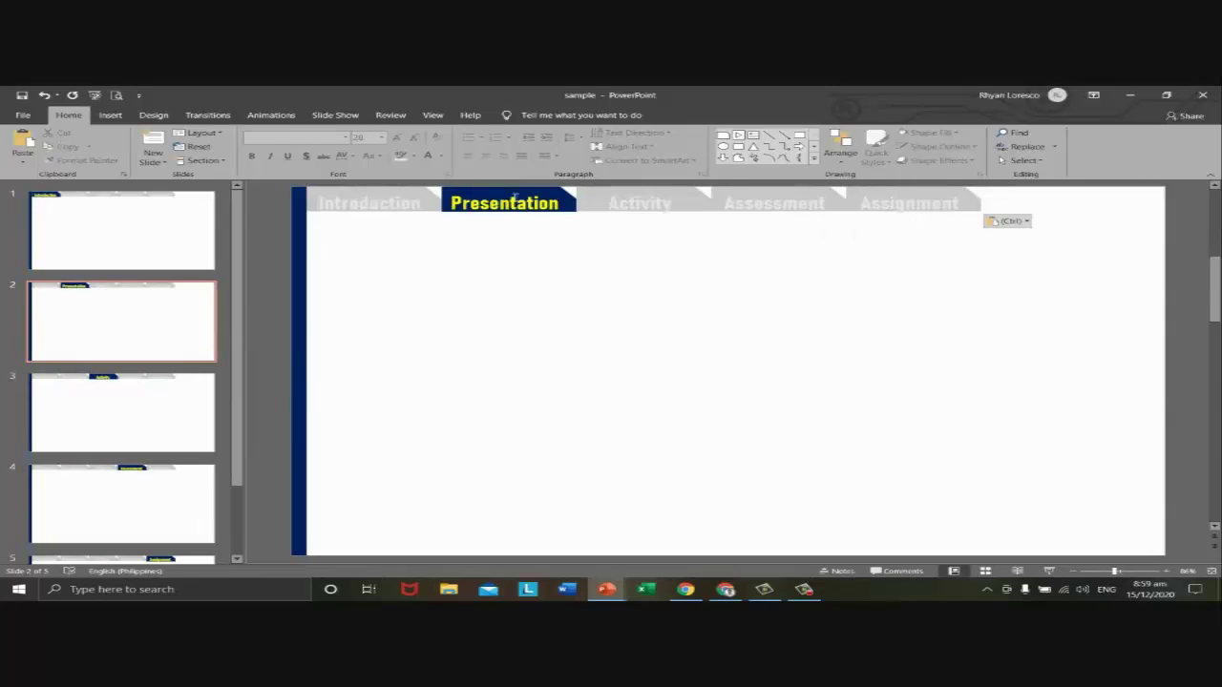
pyautogui.click(186, 415)
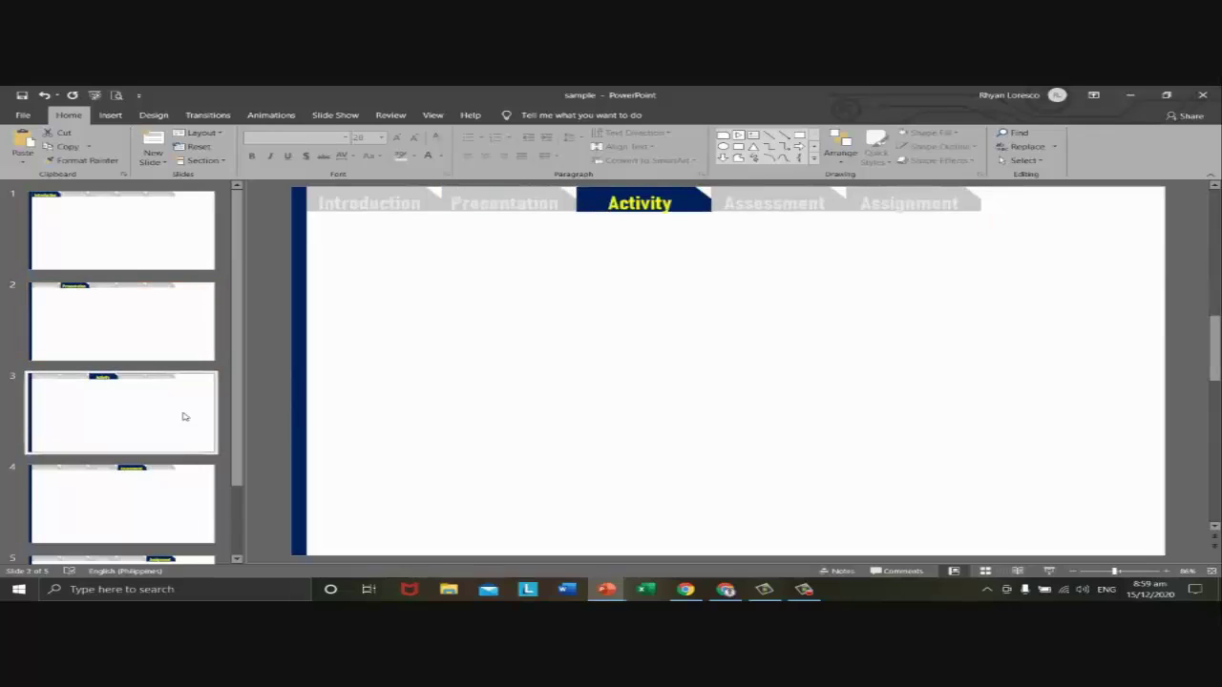
pyautogui.scroll(-1, 185, 416)
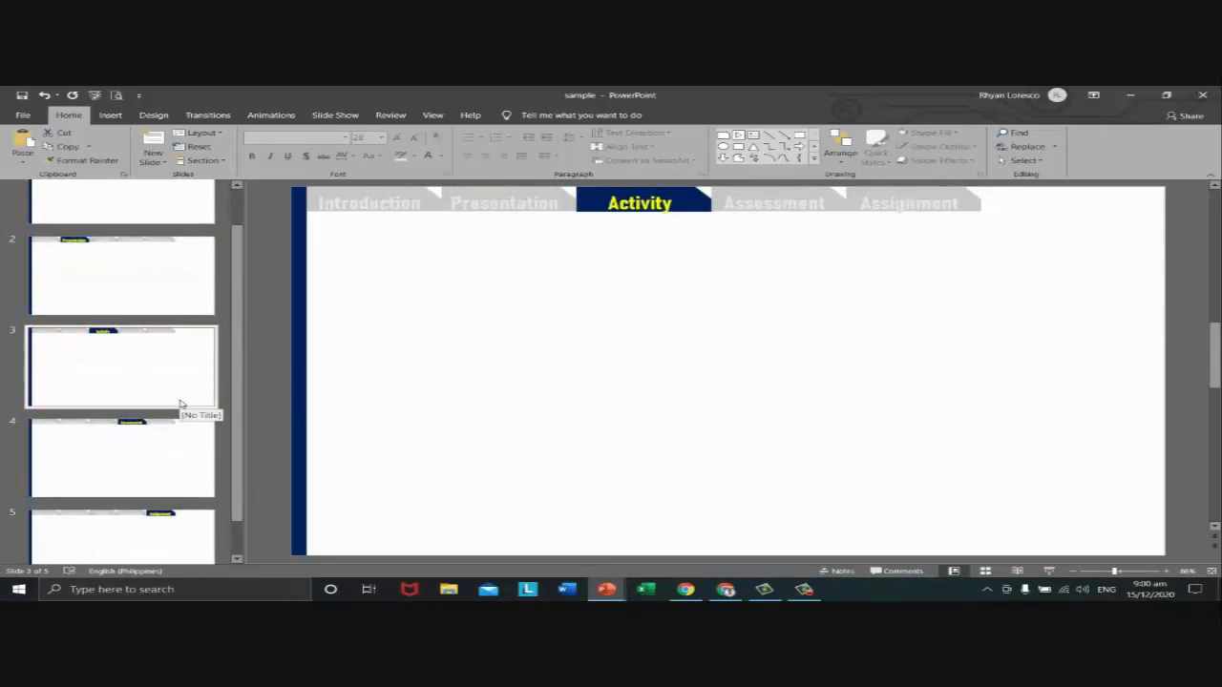
pyautogui.click(164, 454)
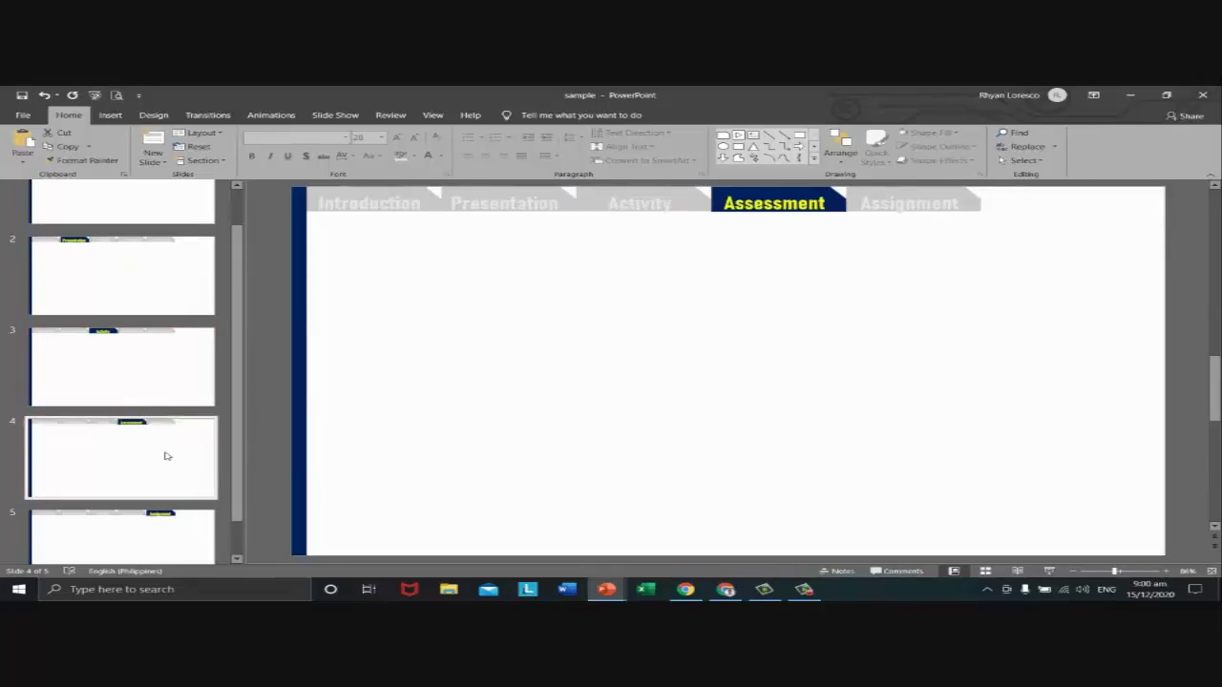
pyautogui.click(156, 359)
pyautogui.scroll(1, 155, 361)
pyautogui.click(156, 360)
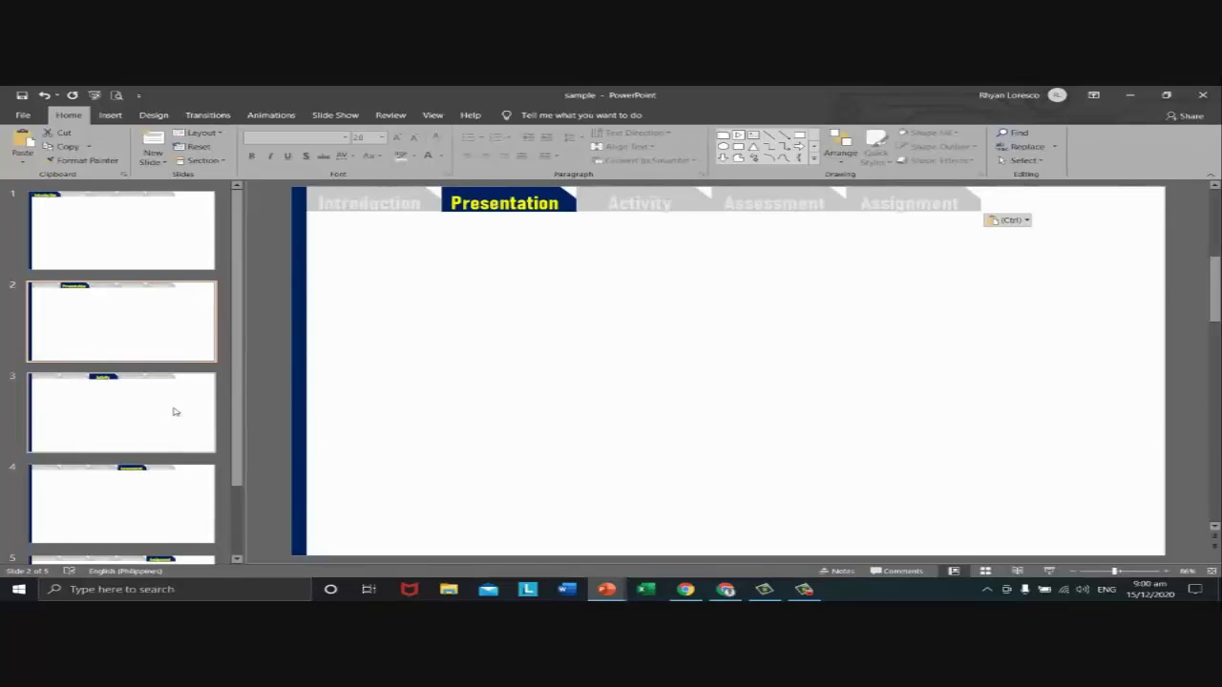
pyautogui.hotkey('alt', 'Tab')
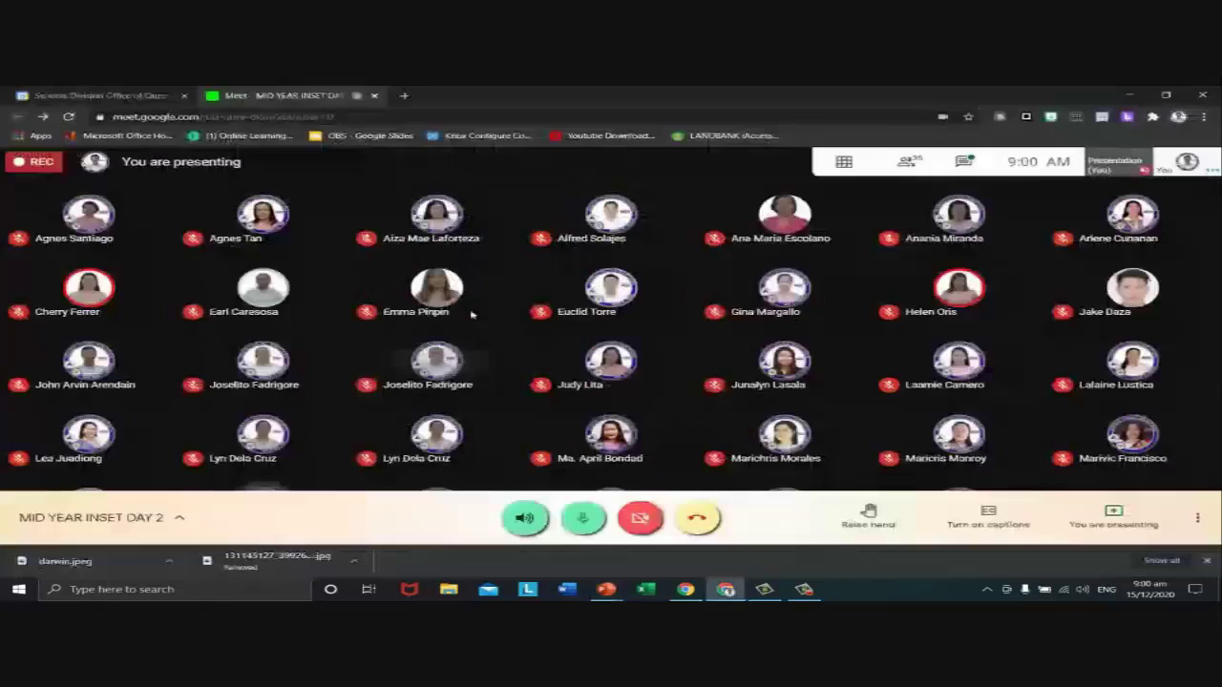
pyautogui.moveTo(477, 294)
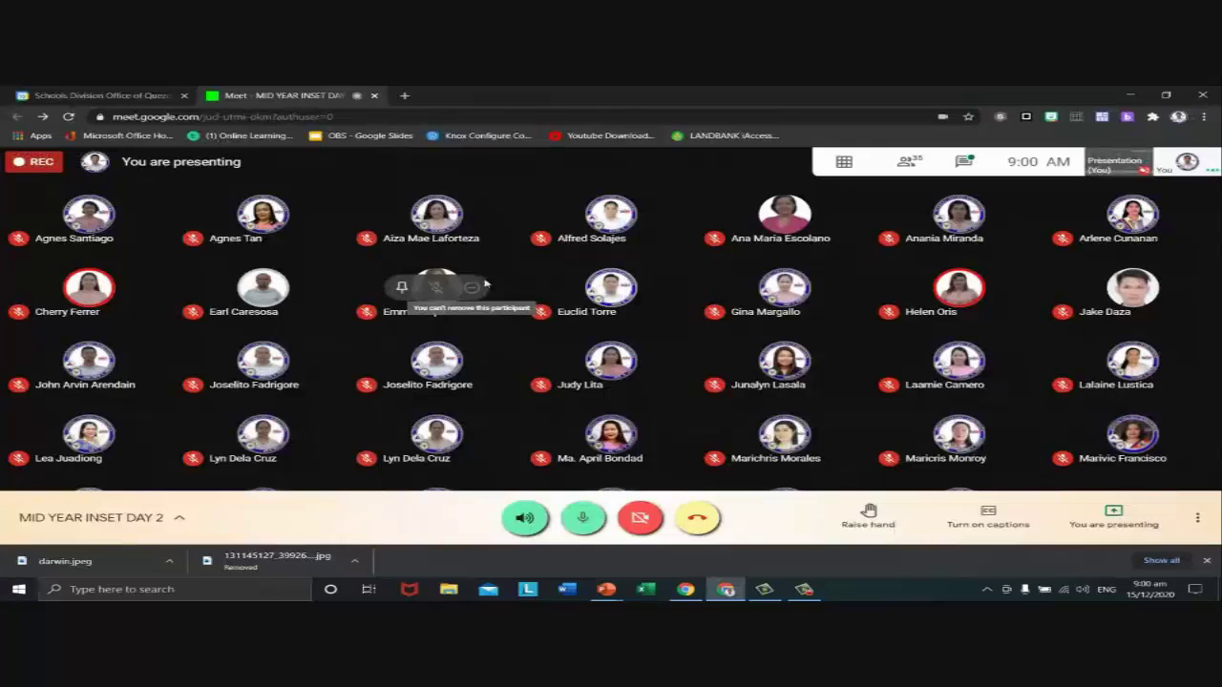
pyautogui.hotkey('alt', 'Tab')
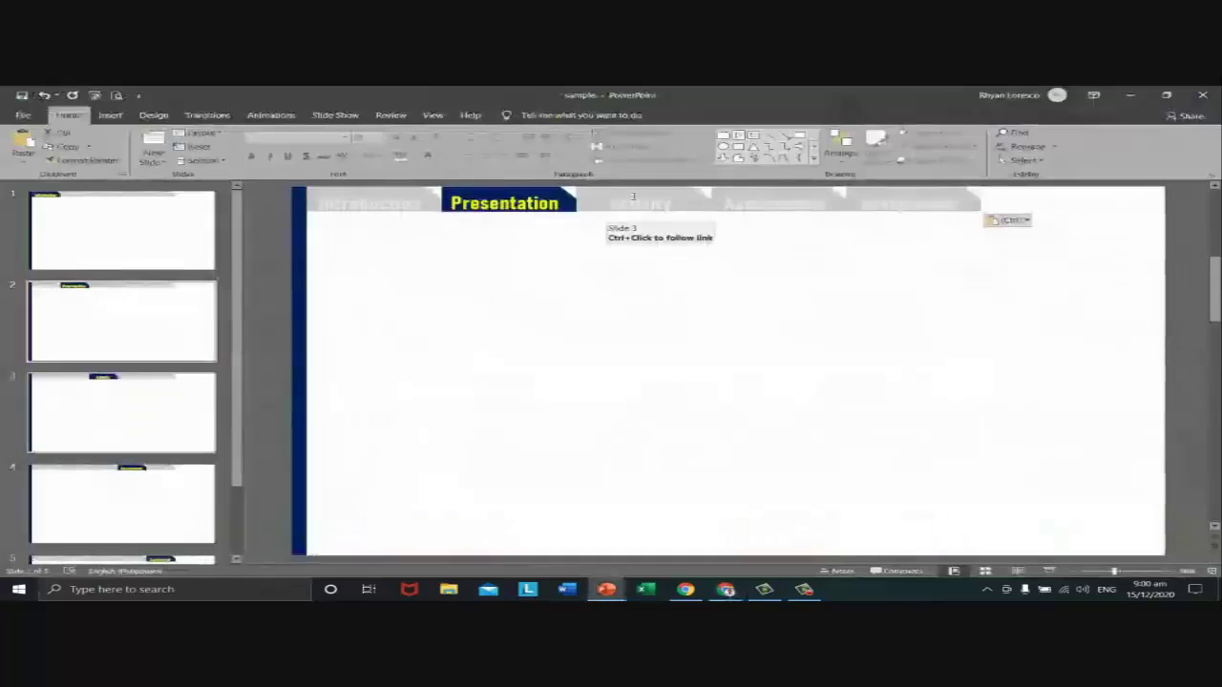
# - Delete the grey Assessment and Assignment tab shapes from slide 3
pyautogui.click(639, 194)
pyautogui.click(156, 392)
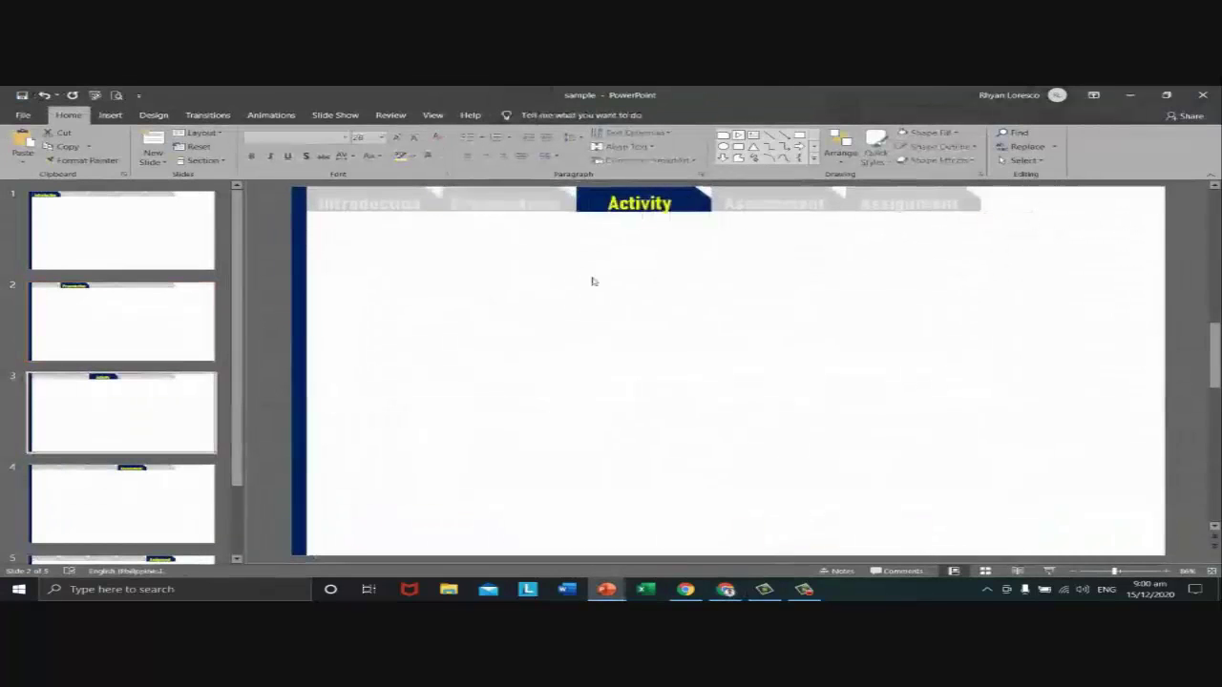
pyautogui.click(757, 213)
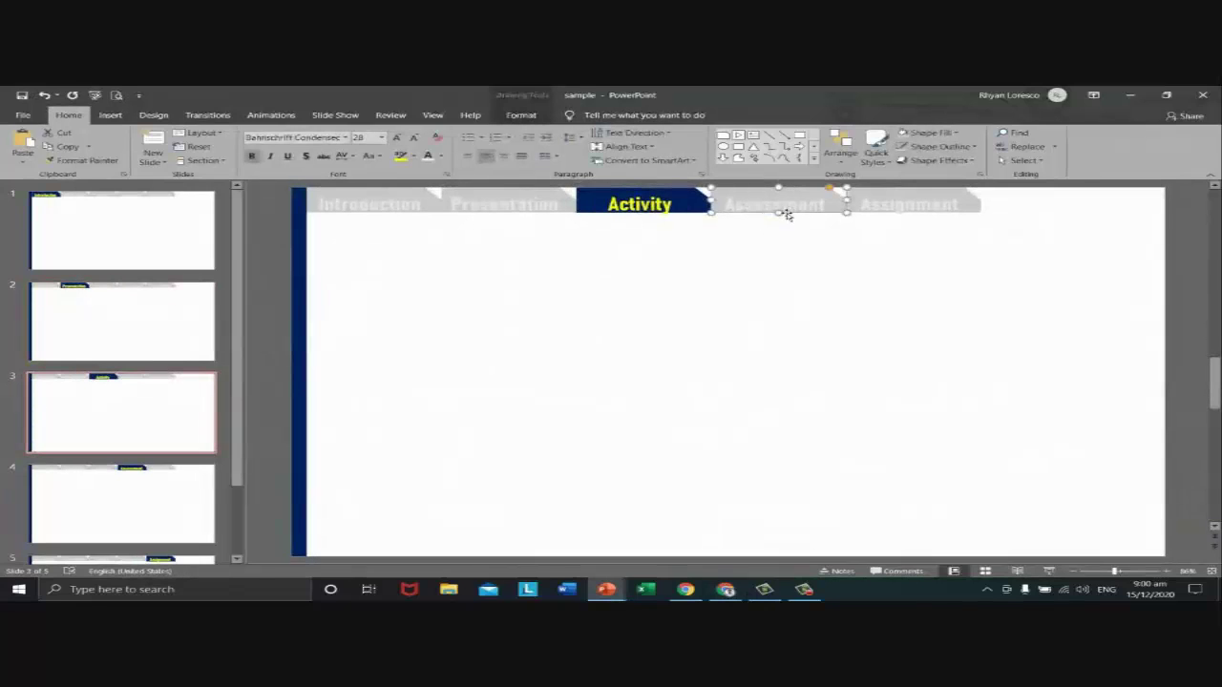
pyautogui.press('Escape')
pyautogui.press('Delete')
pyautogui.click(878, 208)
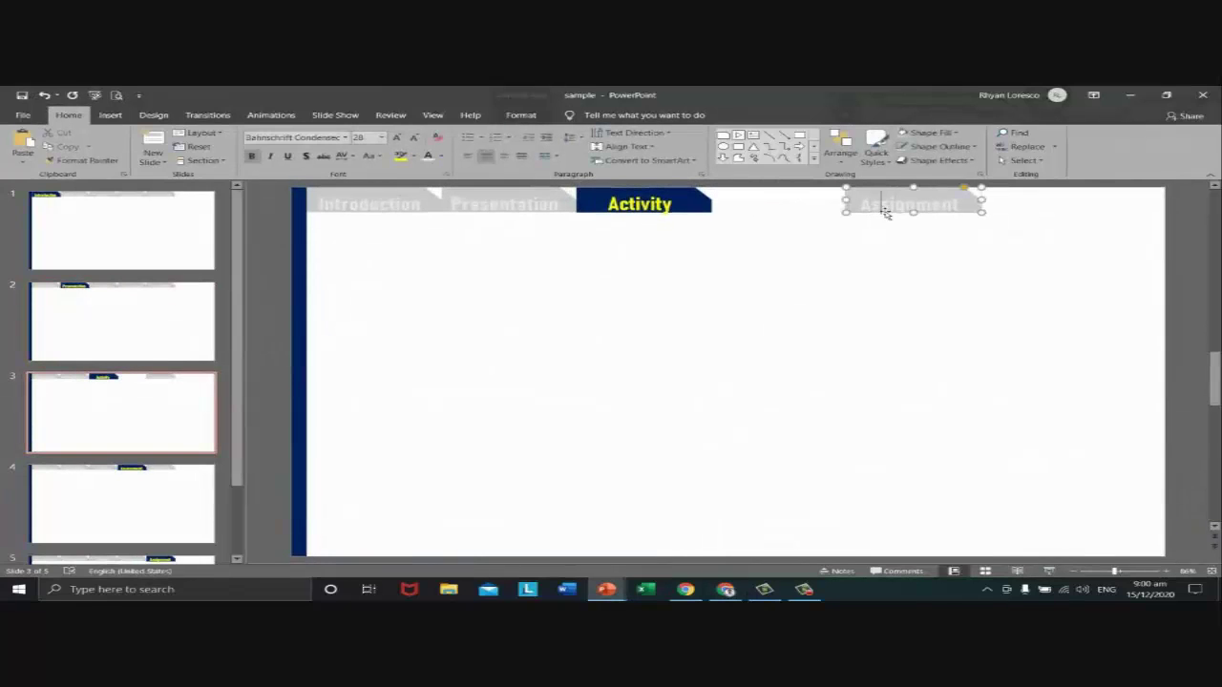
pyautogui.press('Delete')
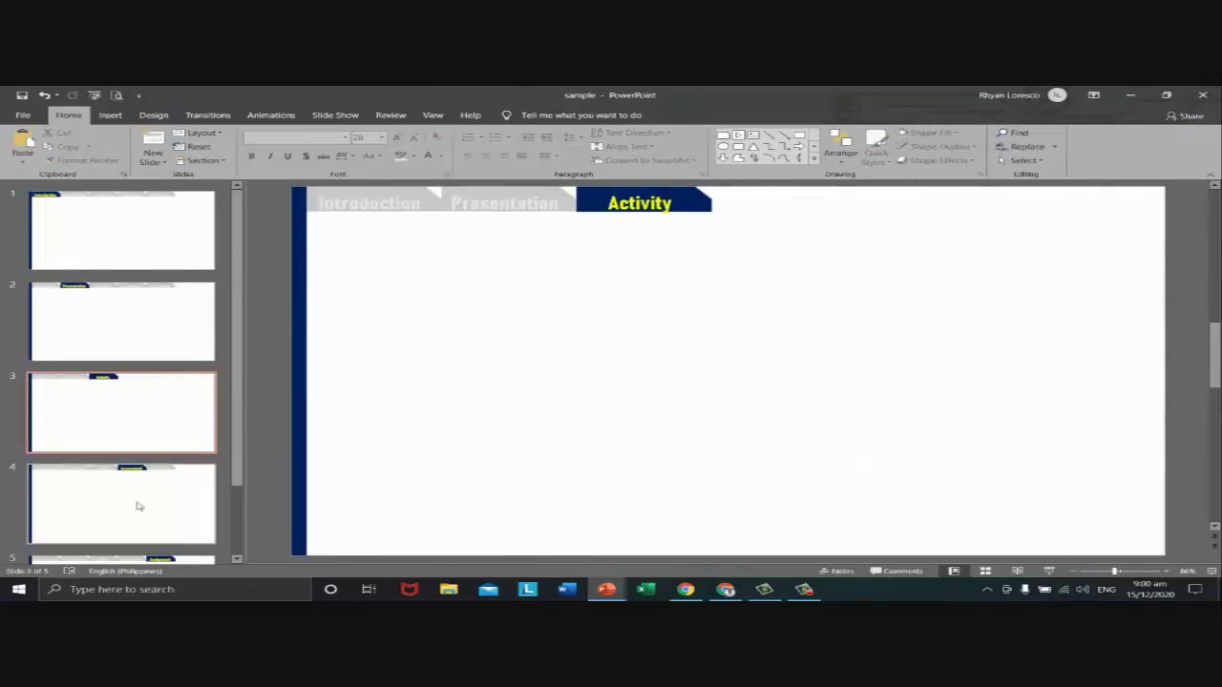
# - Delete the grey Assignment and Activity tab shapes from slide 4
pyautogui.click(136, 505)
pyautogui.click(973, 208)
pyautogui.press('Delete')
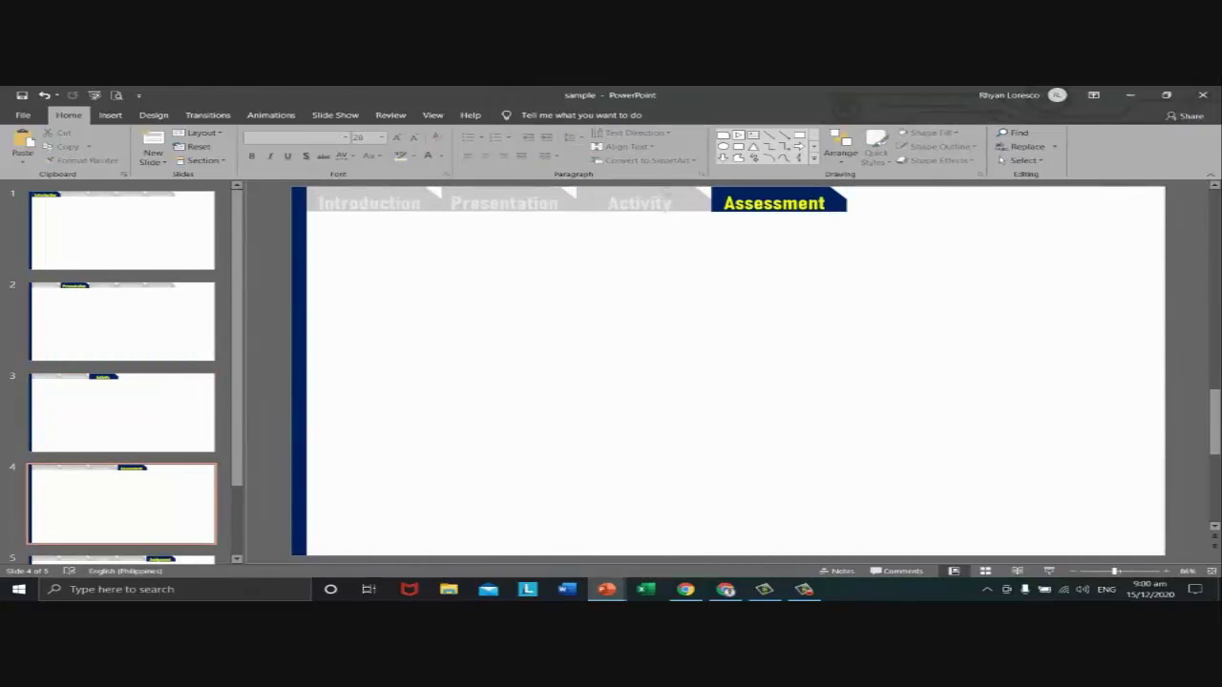
pyautogui.click(668, 199)
pyautogui.press('Delete')
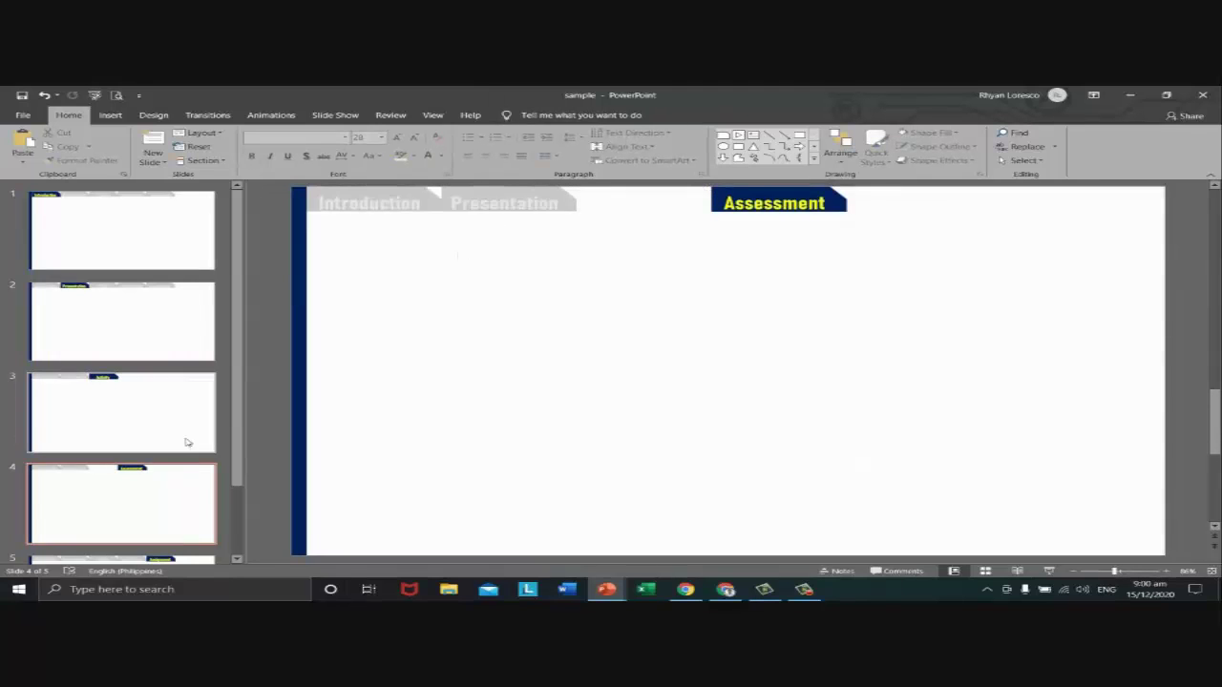
# - Delete the grey Assessment tab shape from slide 5
pyautogui.click(178, 483)
pyautogui.scroll(-1, 881, 218)
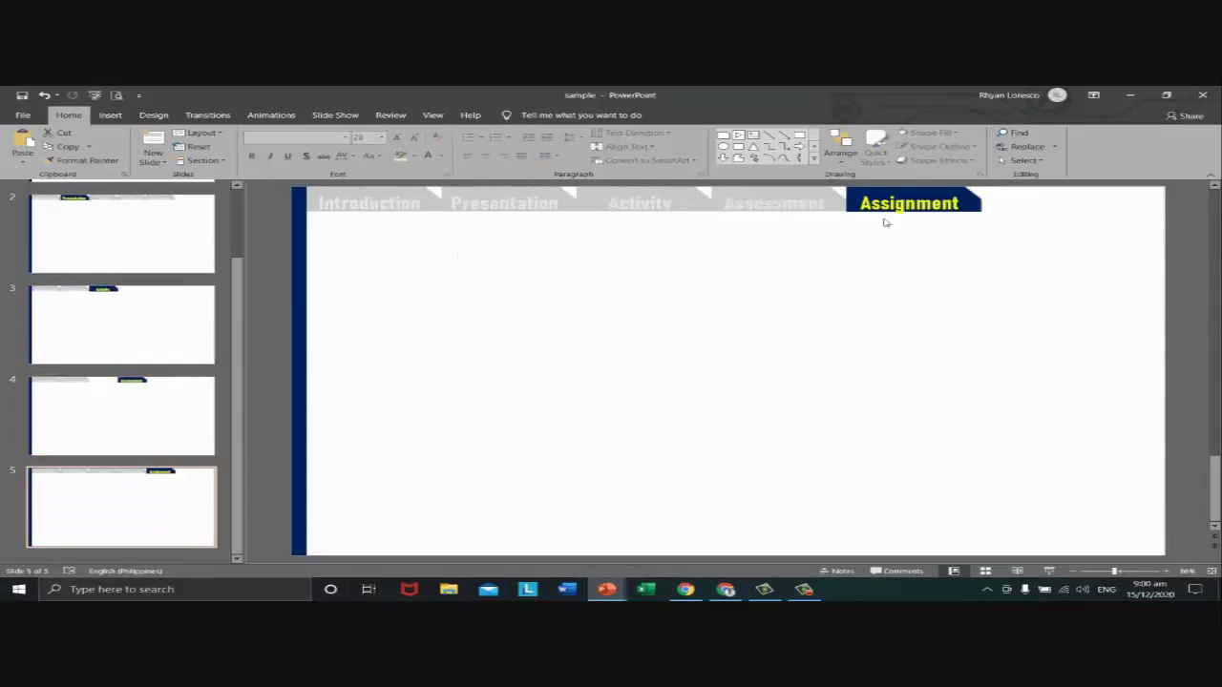
pyautogui.click(815, 208)
pyautogui.press('Delete')
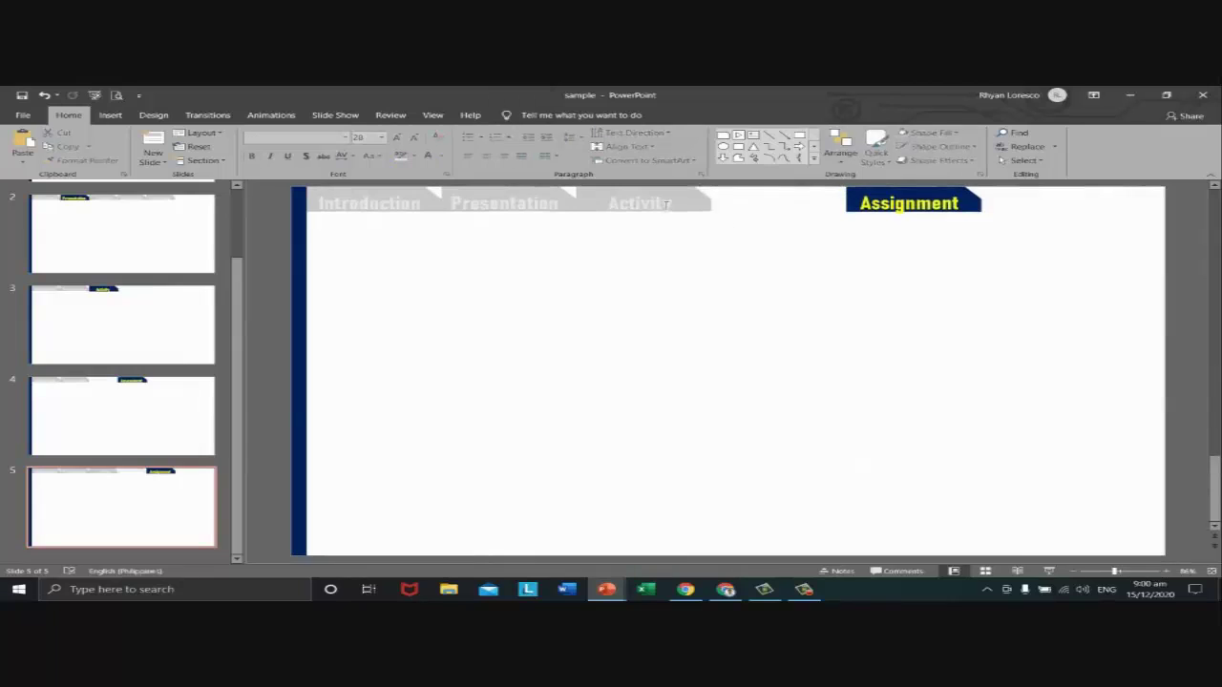
# - Start the slide show, test the Introduction and Presentation tab links, and exit to the editing view
pyautogui.click(140, 423)
pyautogui.click(134, 325)
pyautogui.scroll(1, 135, 326)
pyautogui.hotkey('shift', 'F5')
pyautogui.click(131, 103)
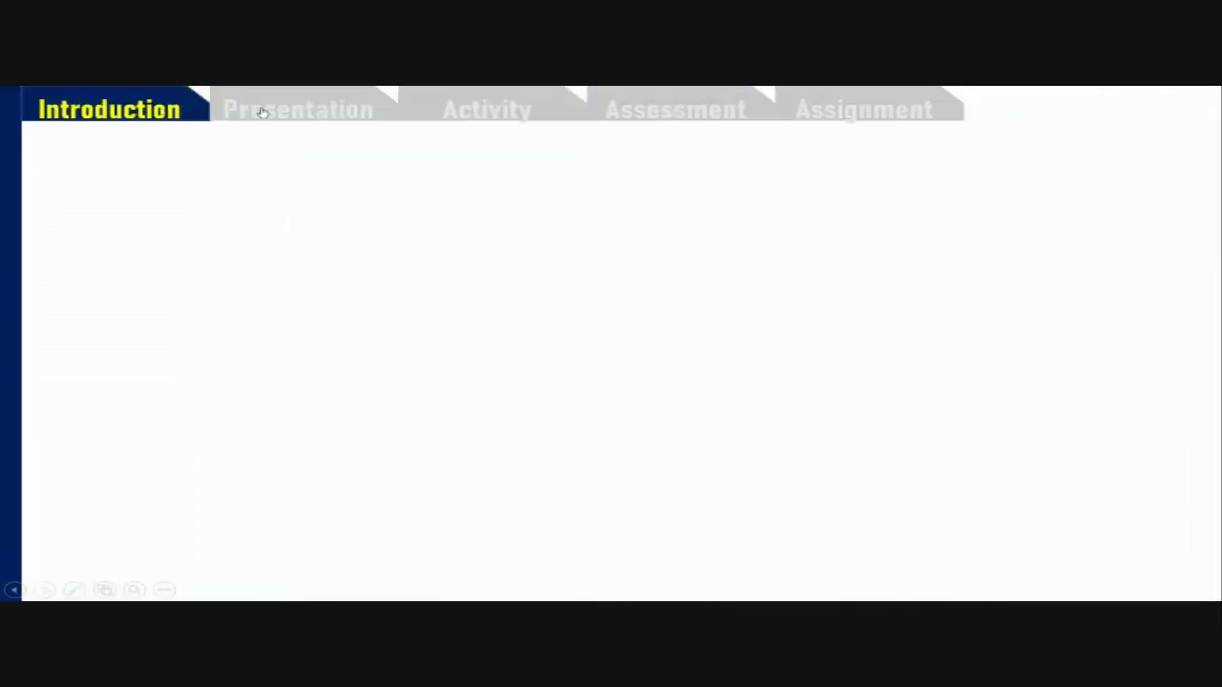
pyautogui.click(263, 110)
pyautogui.press('Escape')
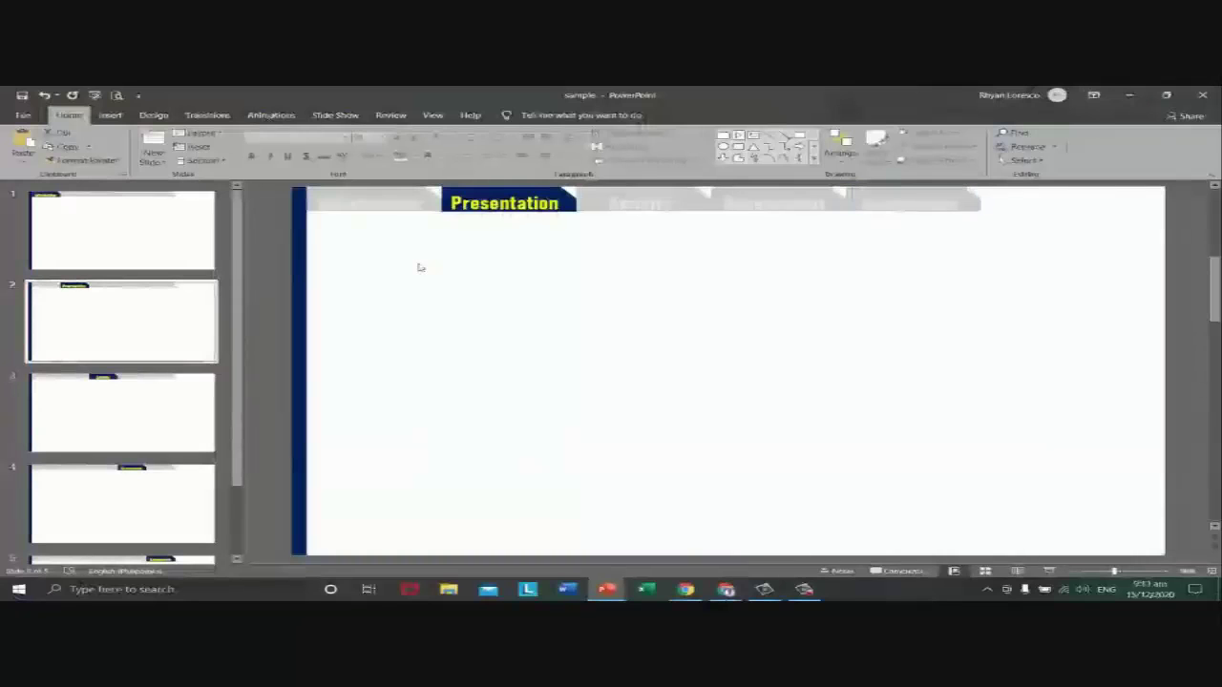
pyautogui.hotkey('alt', 'Tab')
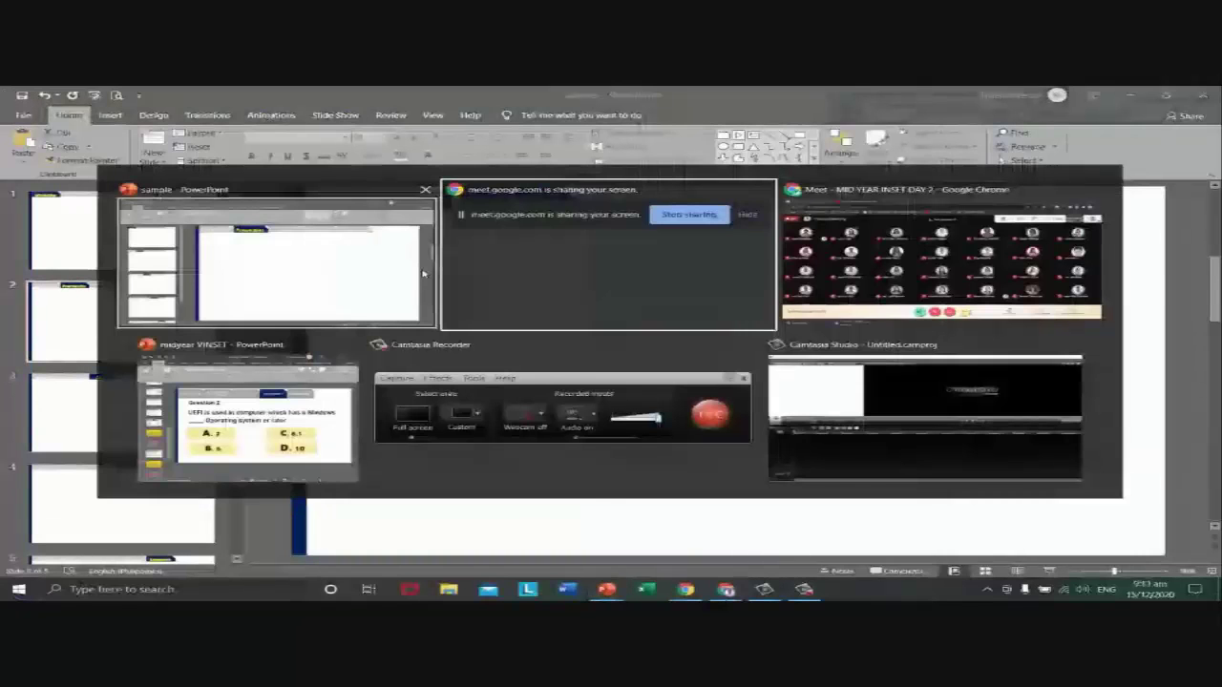
pyautogui.hotkey('alt', 'Tab')
pyautogui.hotkey('alt', 'Tab')
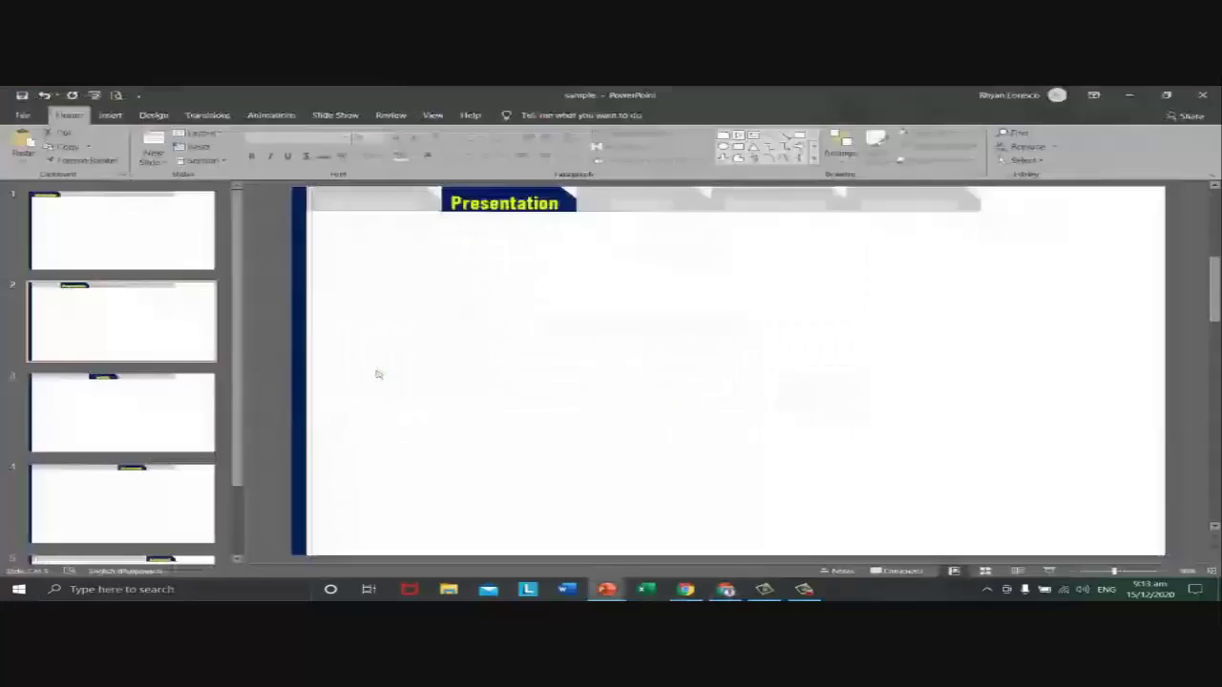
# - Run the slide show from slide 1 and test the Introduction, Presentation, Activity, Assessment and Assignment tab links in varying order
pyautogui.click(61, 231)
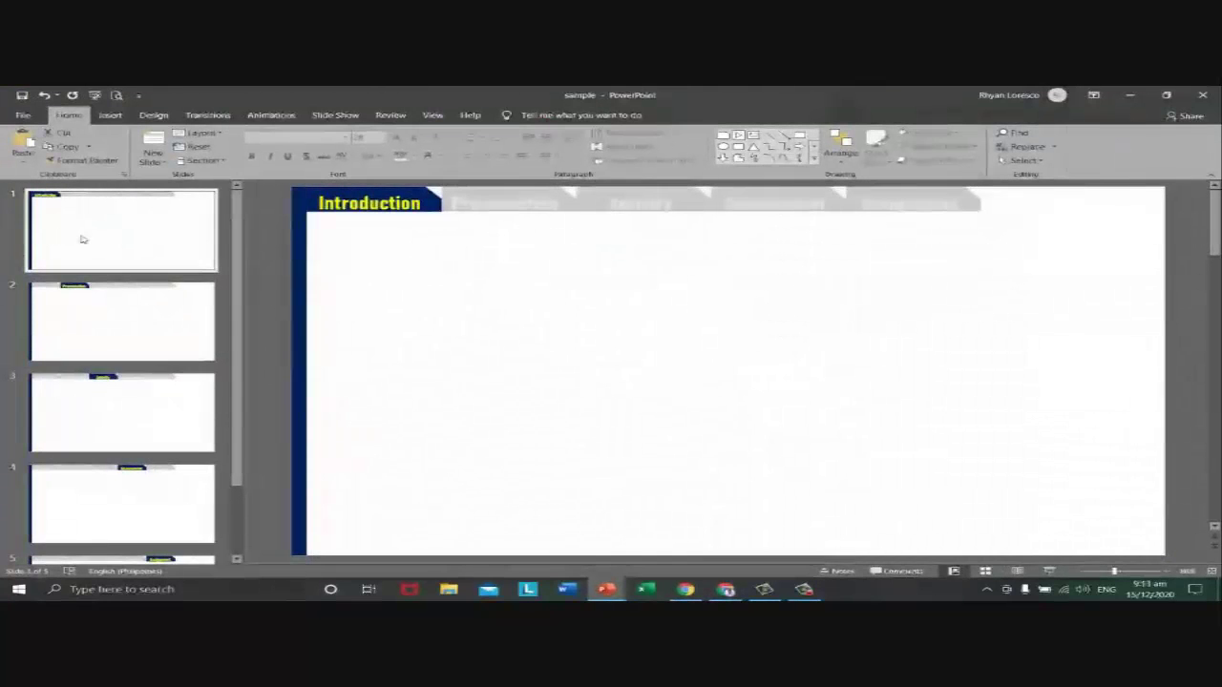
pyautogui.press('F5')
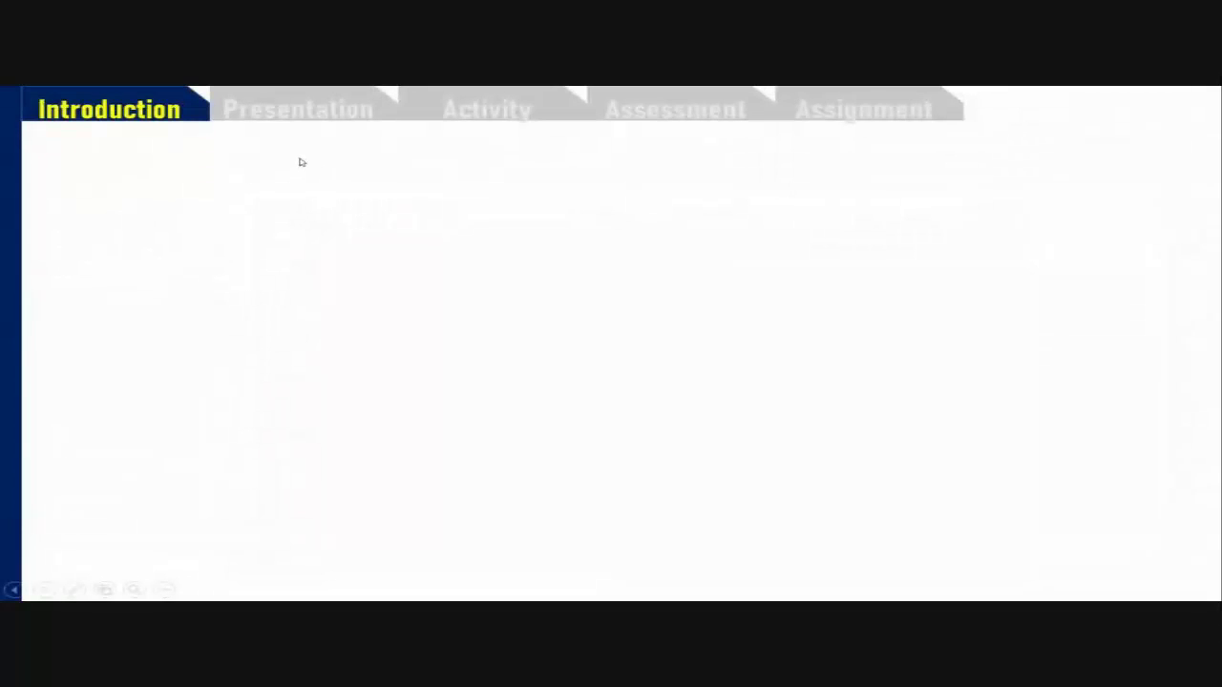
pyautogui.click(325, 113)
pyautogui.click(487, 113)
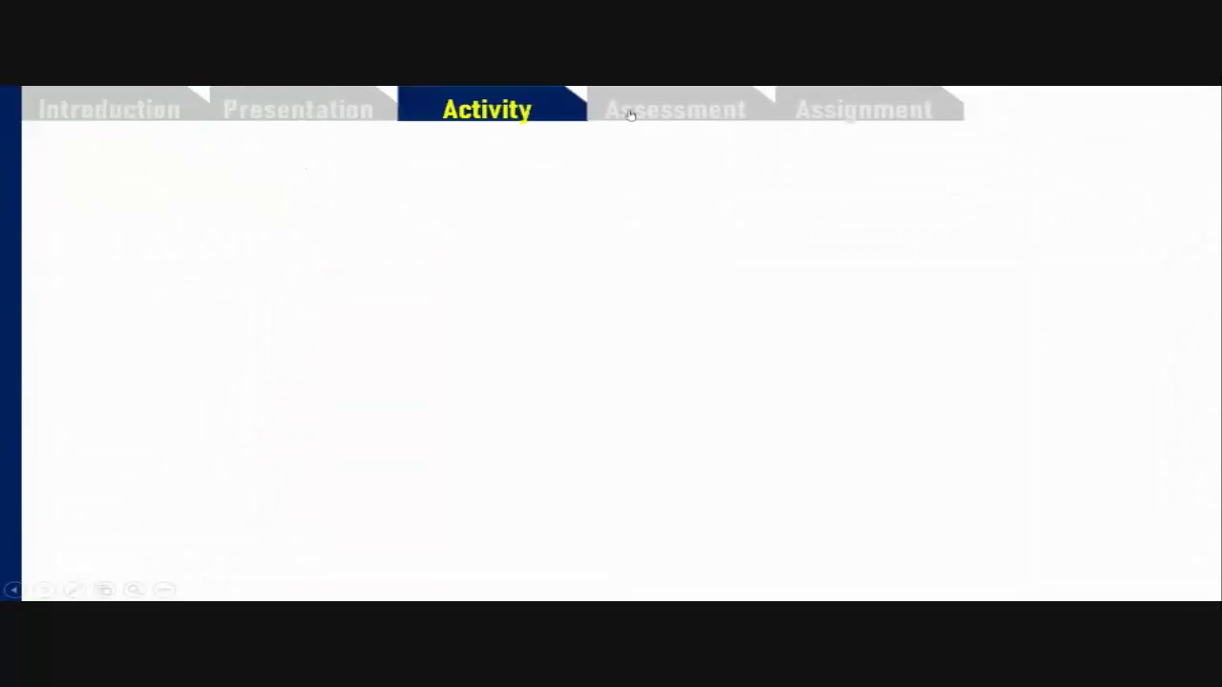
pyautogui.click(640, 113)
pyautogui.click(833, 112)
pyautogui.click(693, 110)
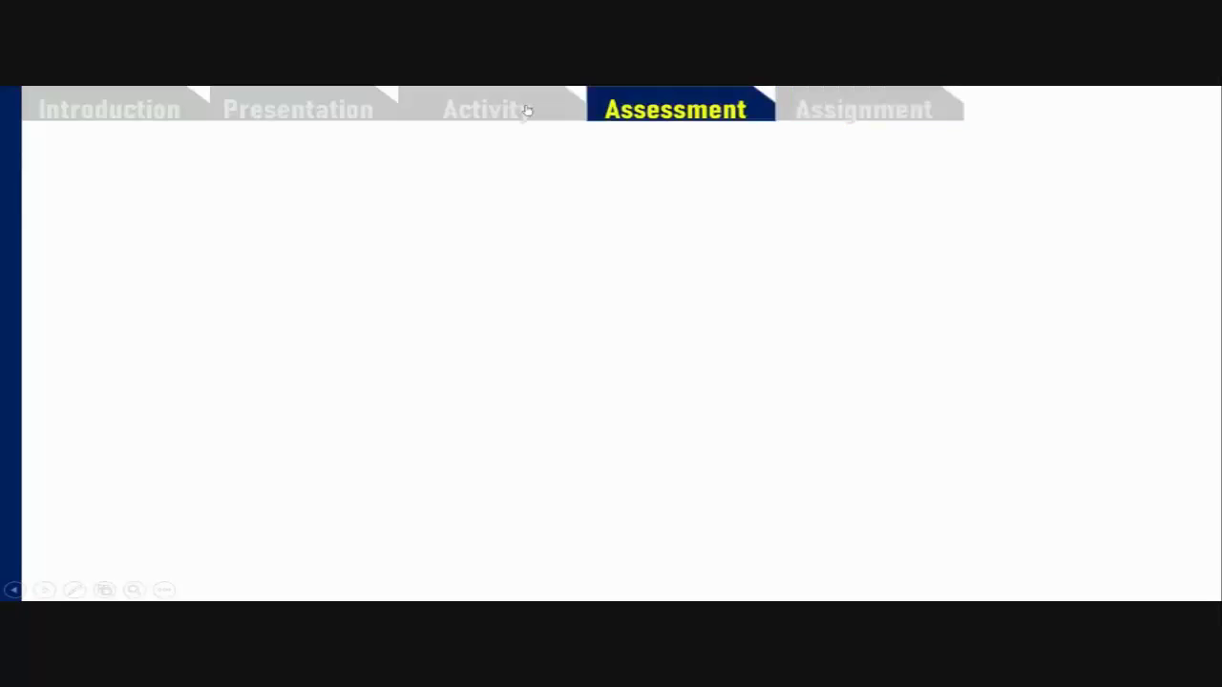
pyautogui.click(148, 108)
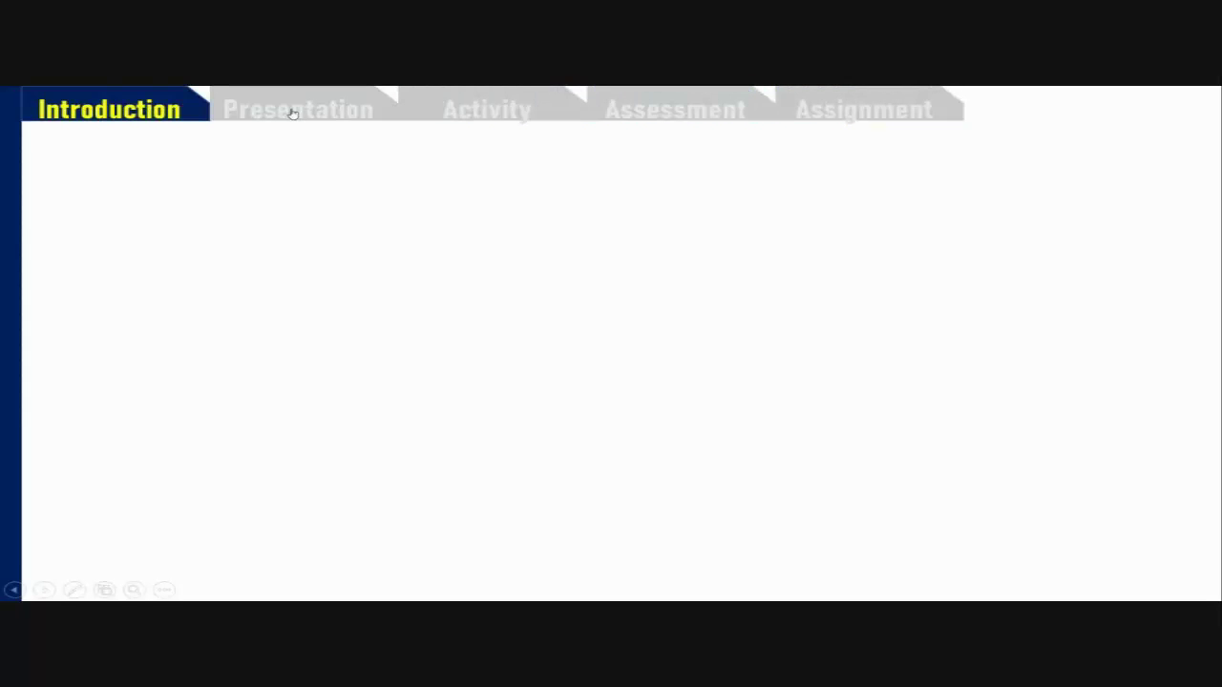
pyautogui.click(865, 113)
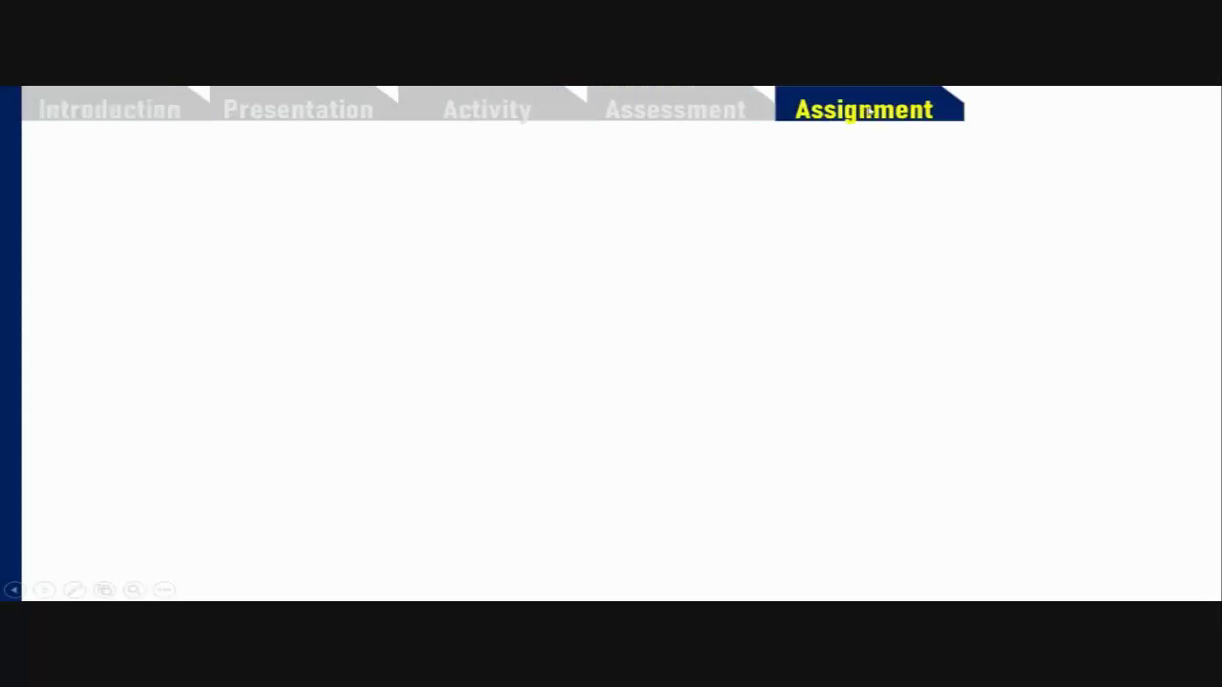
pyautogui.click(146, 104)
pyautogui.click(350, 104)
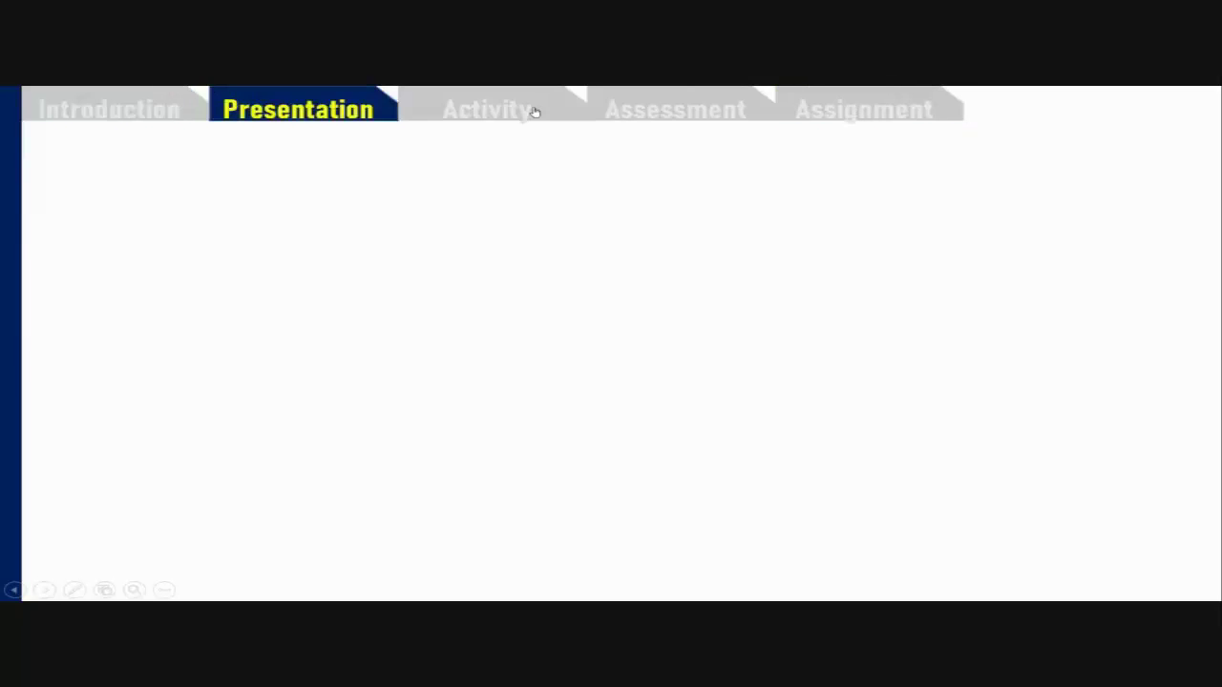
pyautogui.click(535, 112)
pyautogui.click(671, 112)
pyautogui.click(816, 113)
pyautogui.click(634, 110)
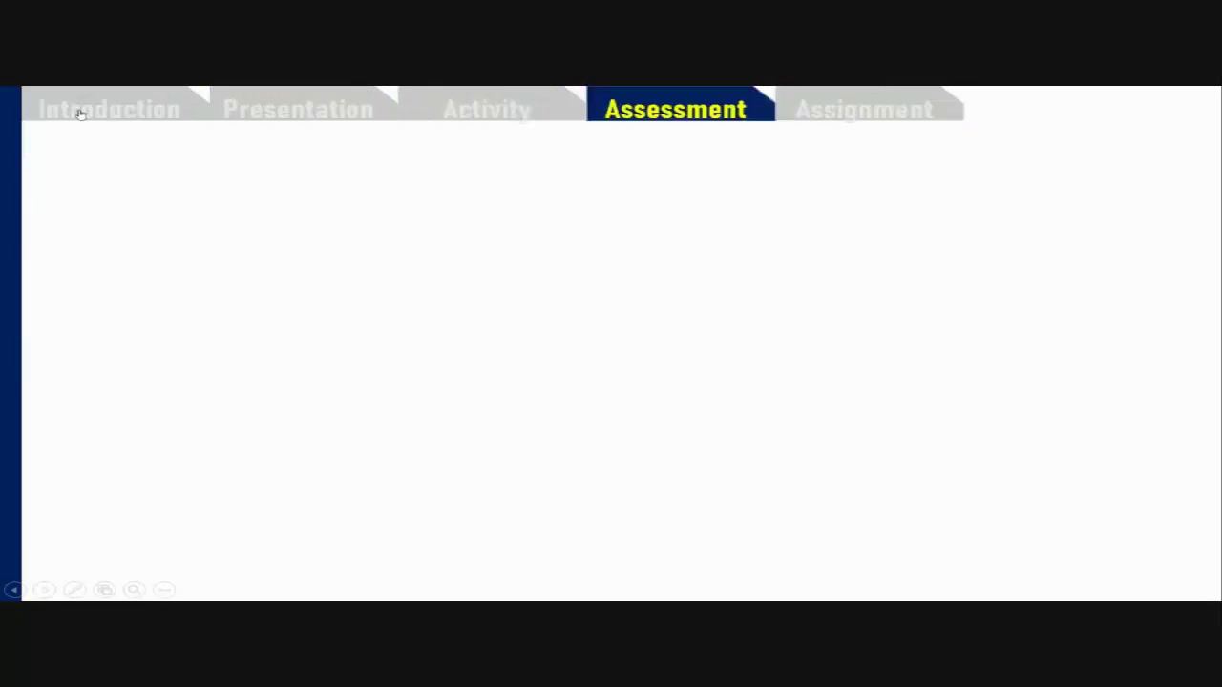
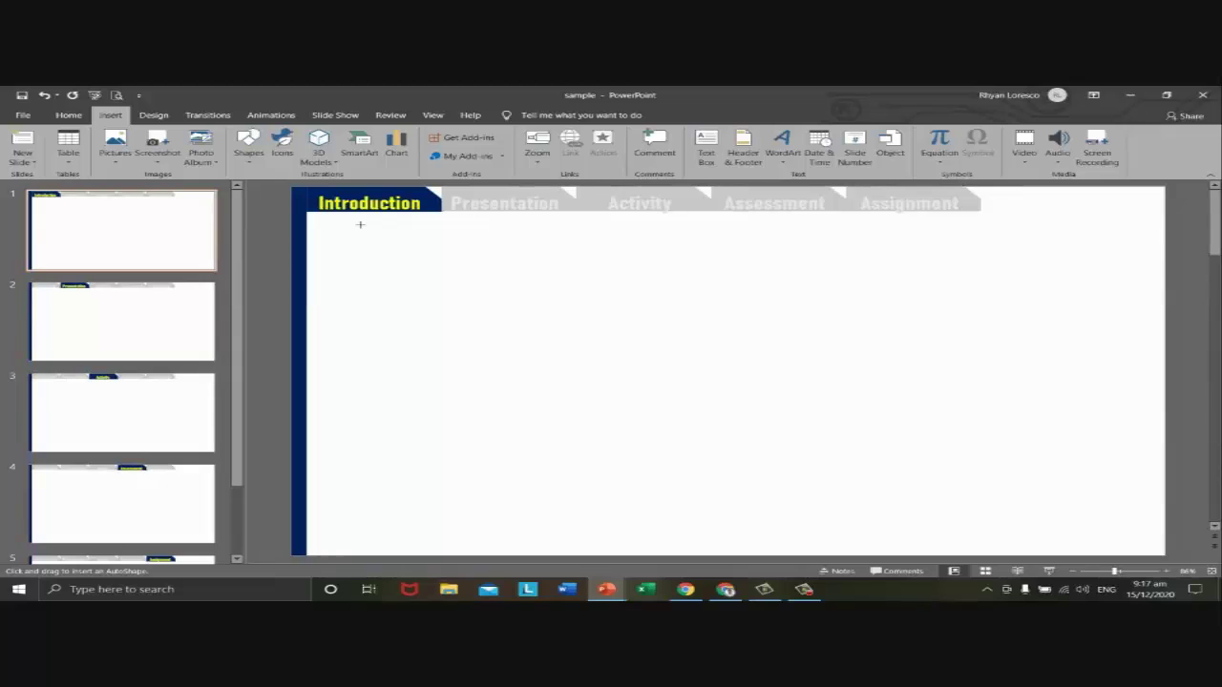
# - Draw a rounded rectangle about 31.5 cm wide and 18.8 cm high on slide 1 and move it over the tabs near the slide's left edge
pyautogui.moveTo(360, 225); pyautogui.dragTo(1174, 589)
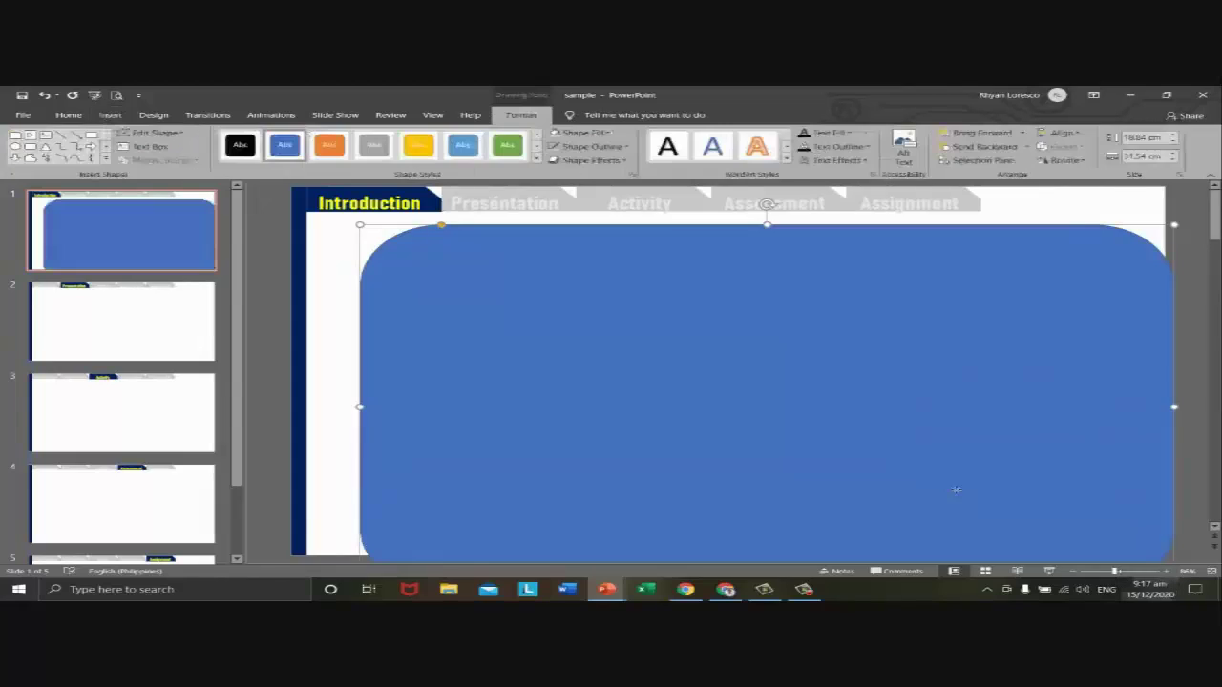
pyautogui.moveTo(955, 489); pyautogui.dragTo(936, 461)
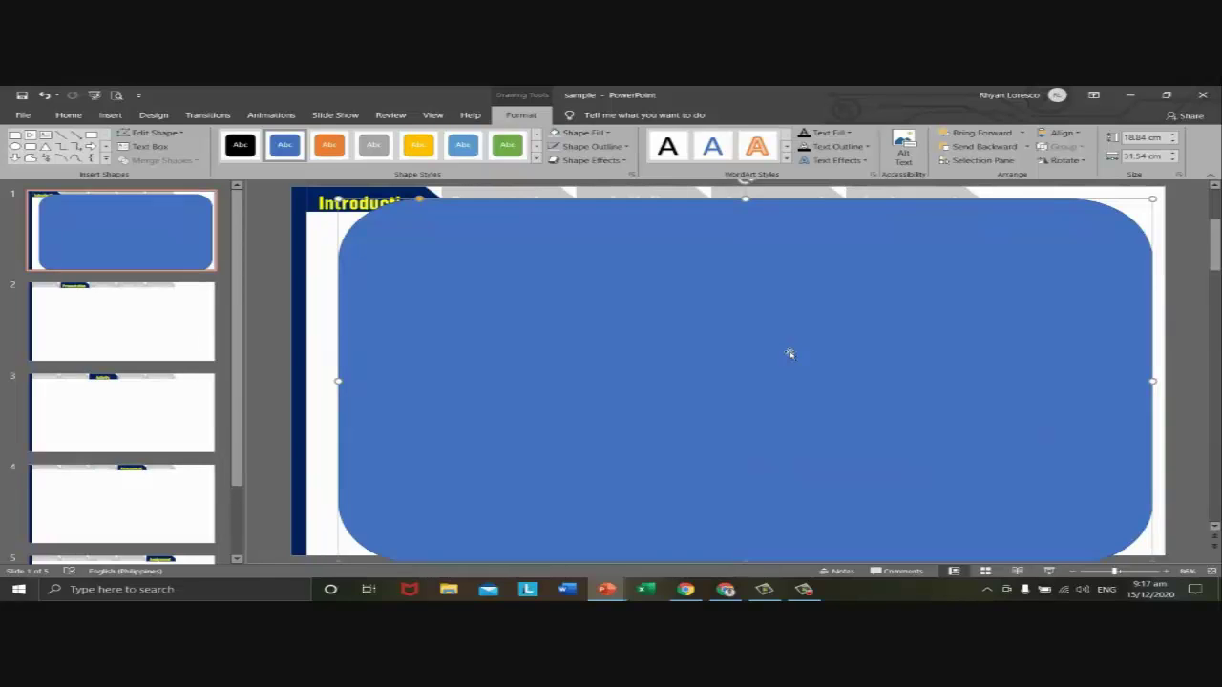
pyautogui.moveTo(584, 312); pyautogui.dragTo(678, 336)
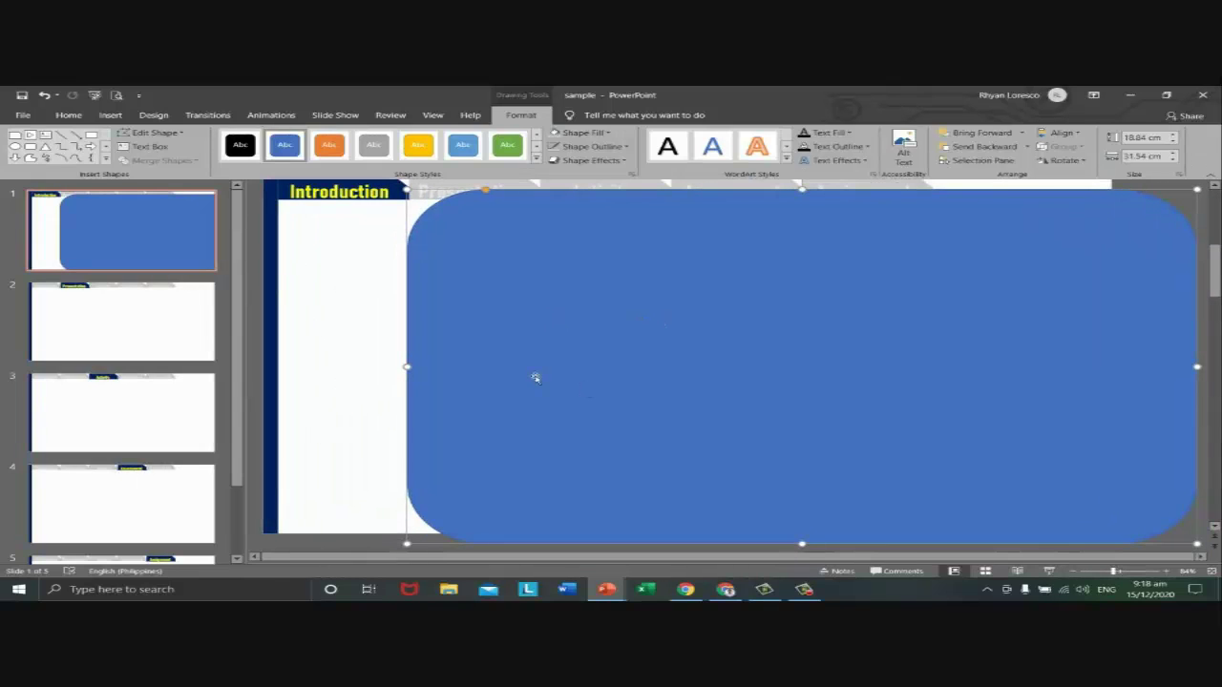
pyautogui.moveTo(576, 366); pyautogui.dragTo(415, 360)
pyautogui.scroll(1, 535, 369)
pyautogui.moveTo(544, 373); pyautogui.dragTo(572, 363)
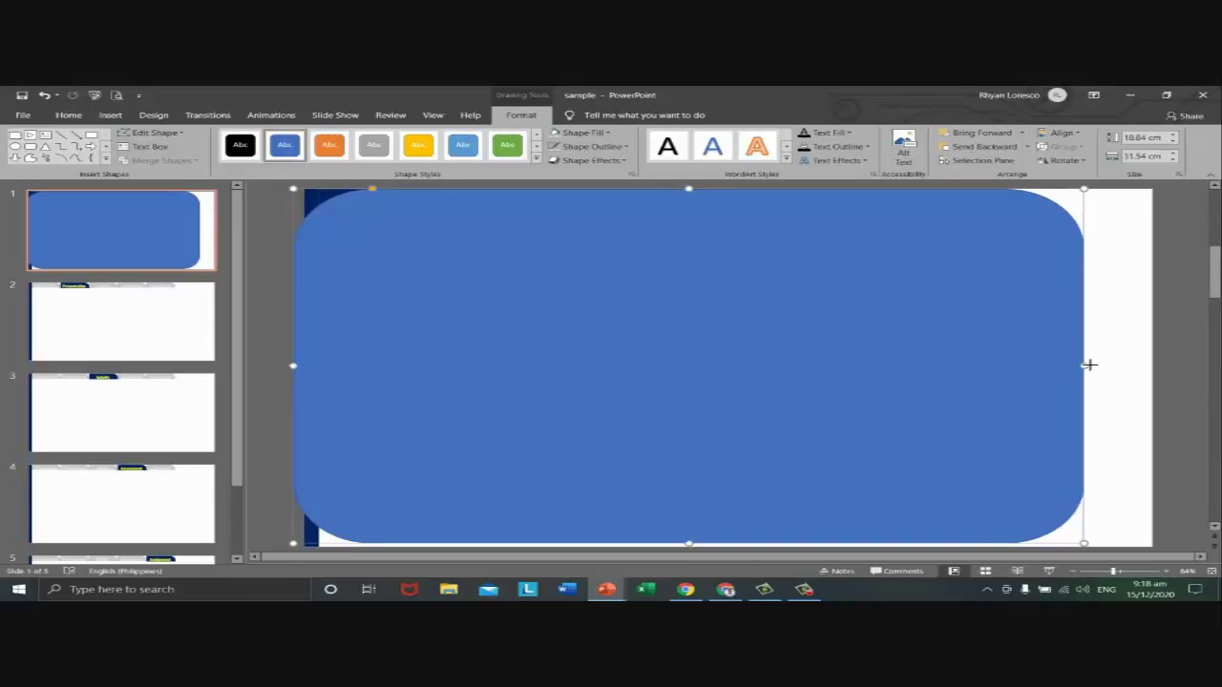
# - Resize the rounded rectangle to 33.87 cm wide and 19.05 cm high to cover slide 1, and reduce its corner rounding to nearly square
pyautogui.moveTo(1088, 364); pyautogui.dragTo(1149, 362)
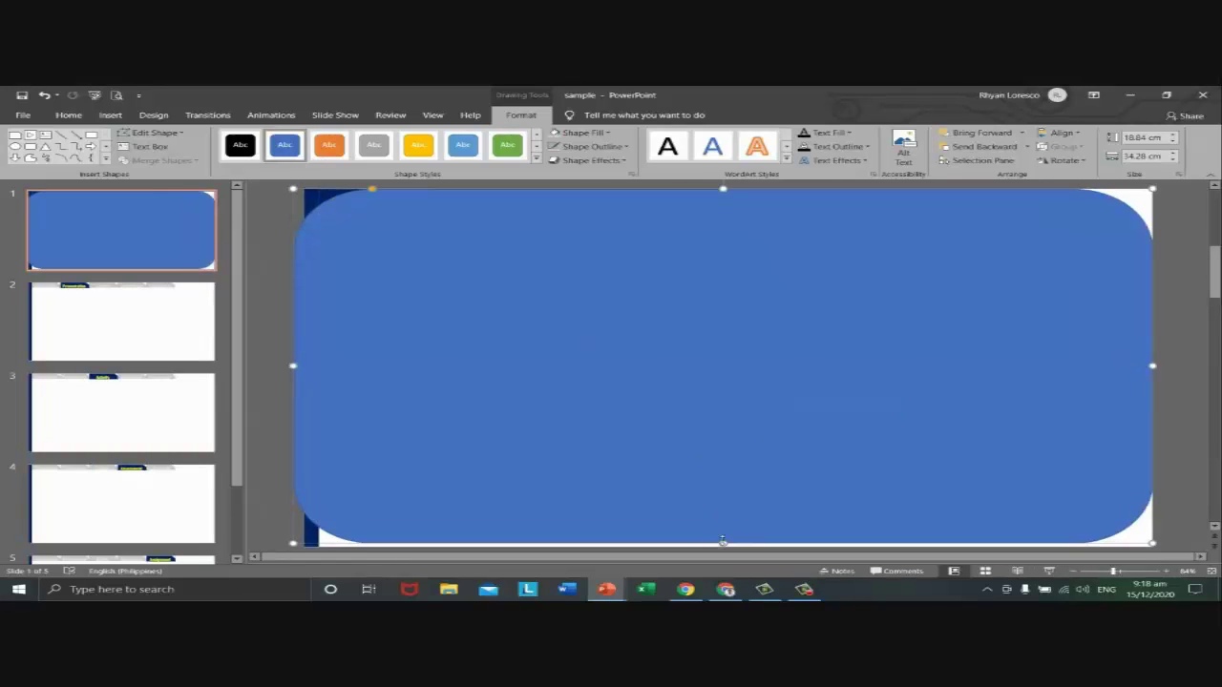
pyautogui.moveTo(723, 540); pyautogui.dragTo(724, 544)
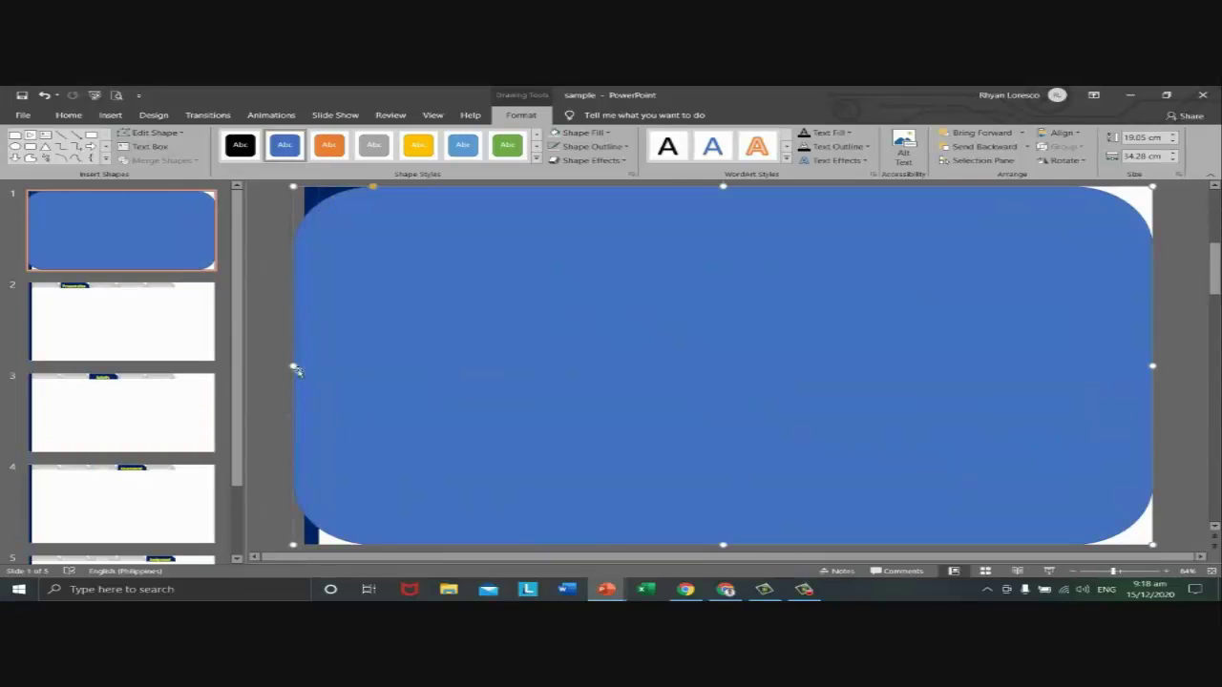
pyautogui.moveTo(293, 367); pyautogui.dragTo(303, 365)
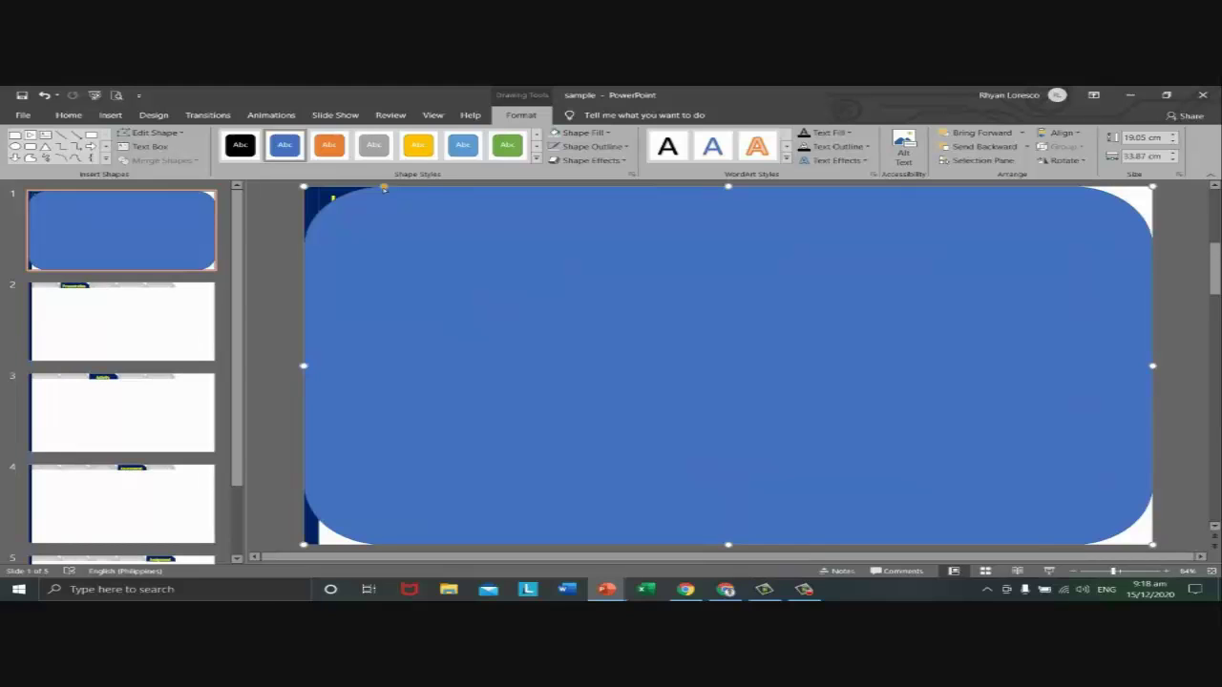
pyautogui.moveTo(384, 188); pyautogui.dragTo(311, 189)
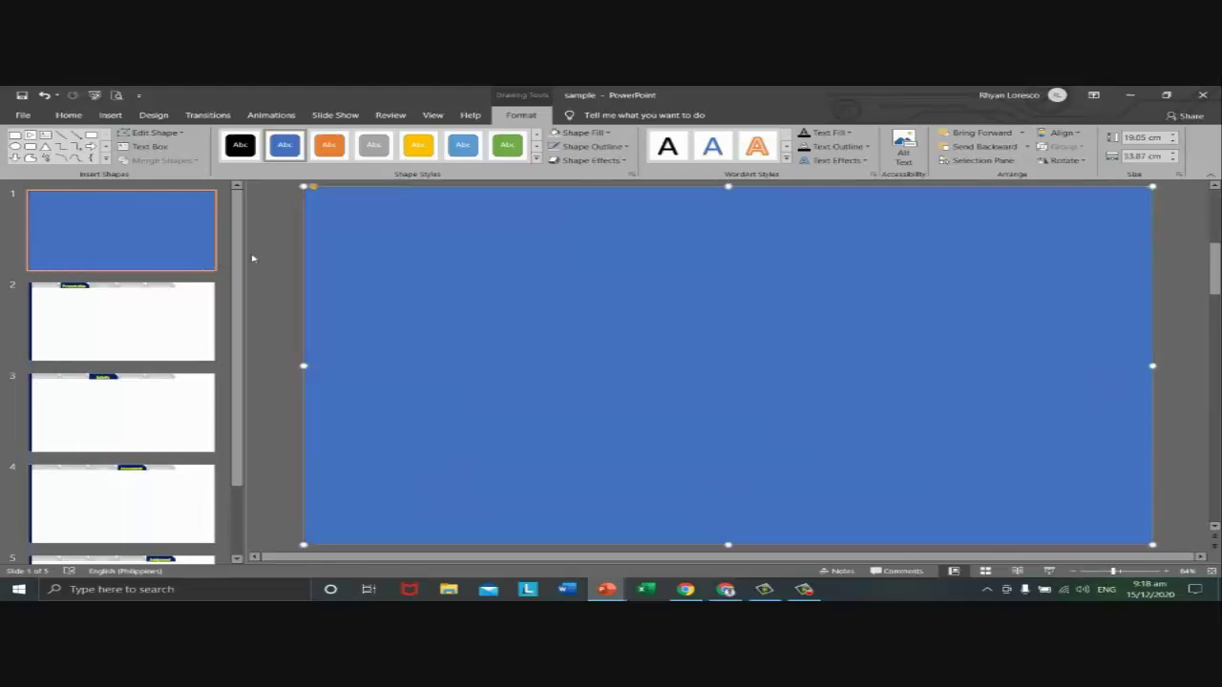
pyautogui.click(253, 258)
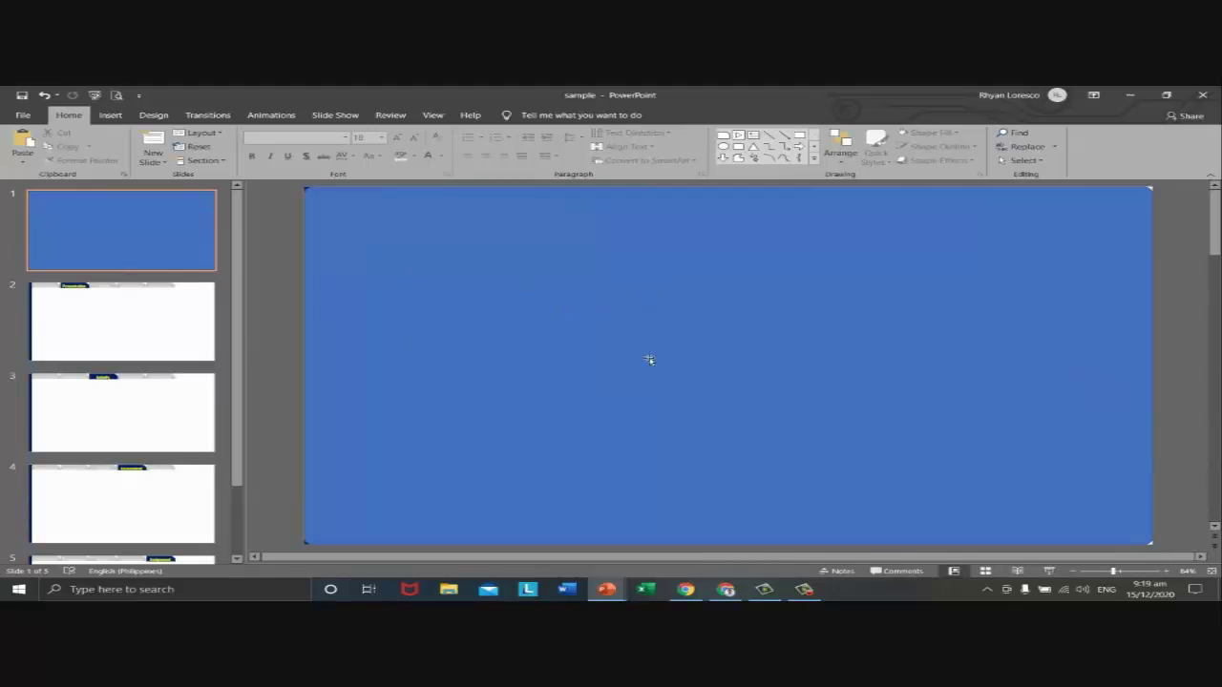
pyautogui.click(356, 282)
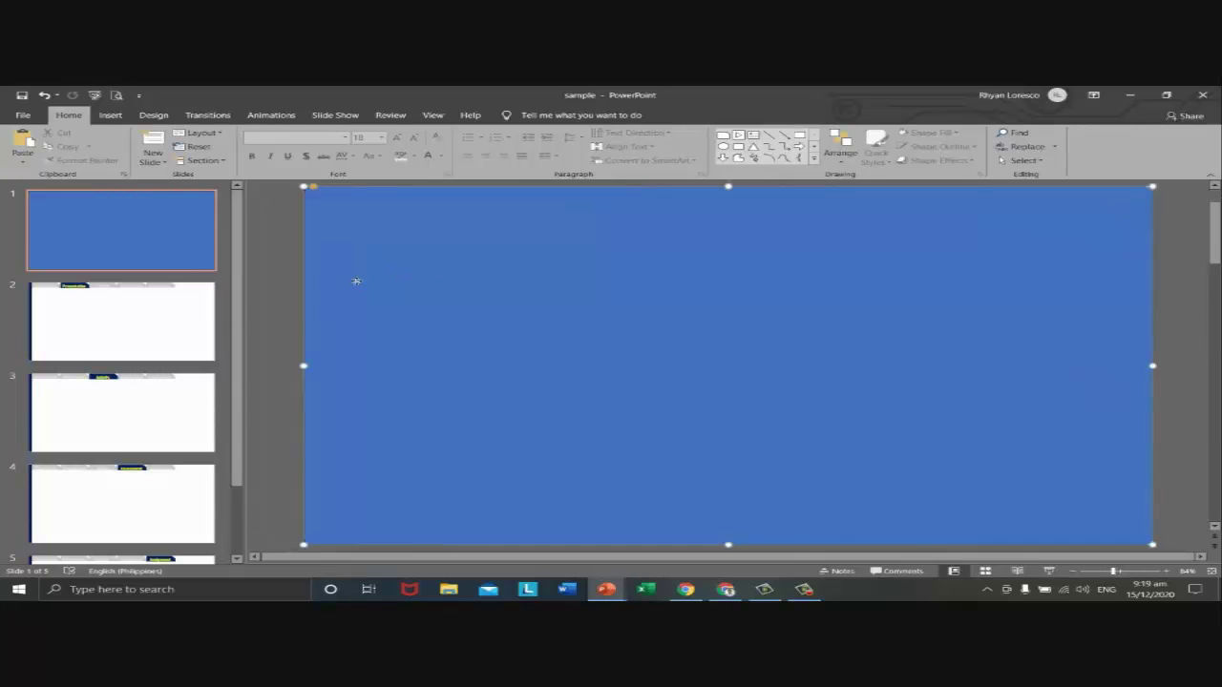
pyautogui.click(356, 282)
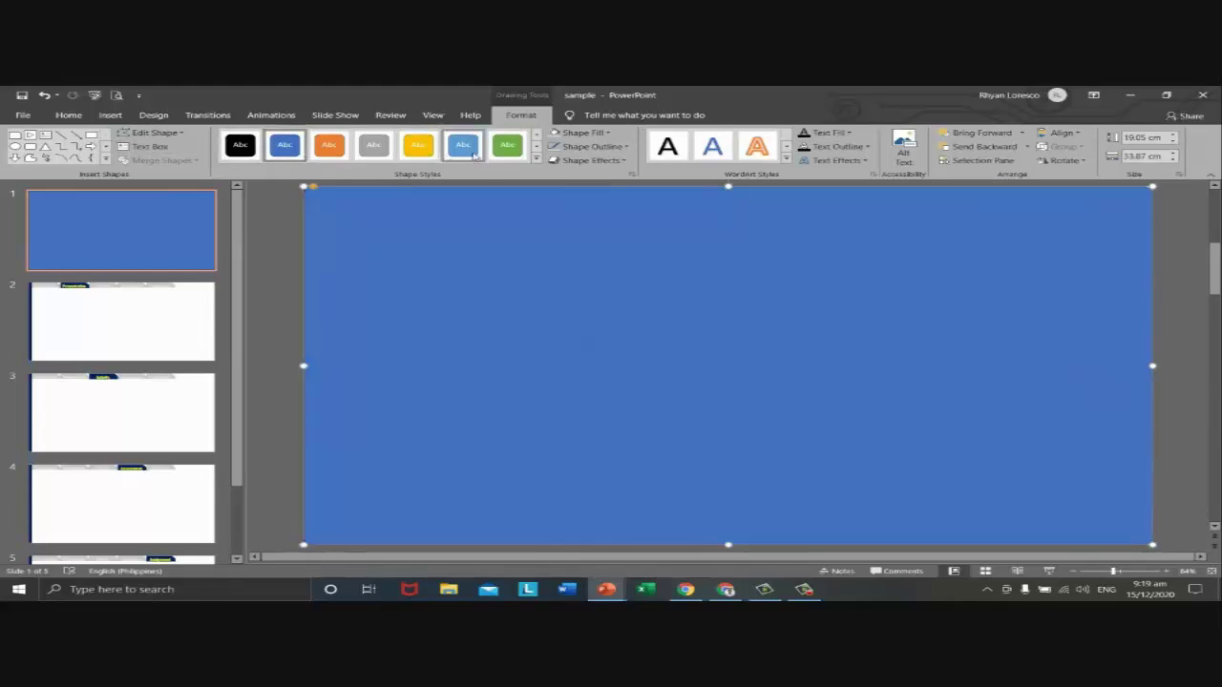
pyautogui.click(609, 133)
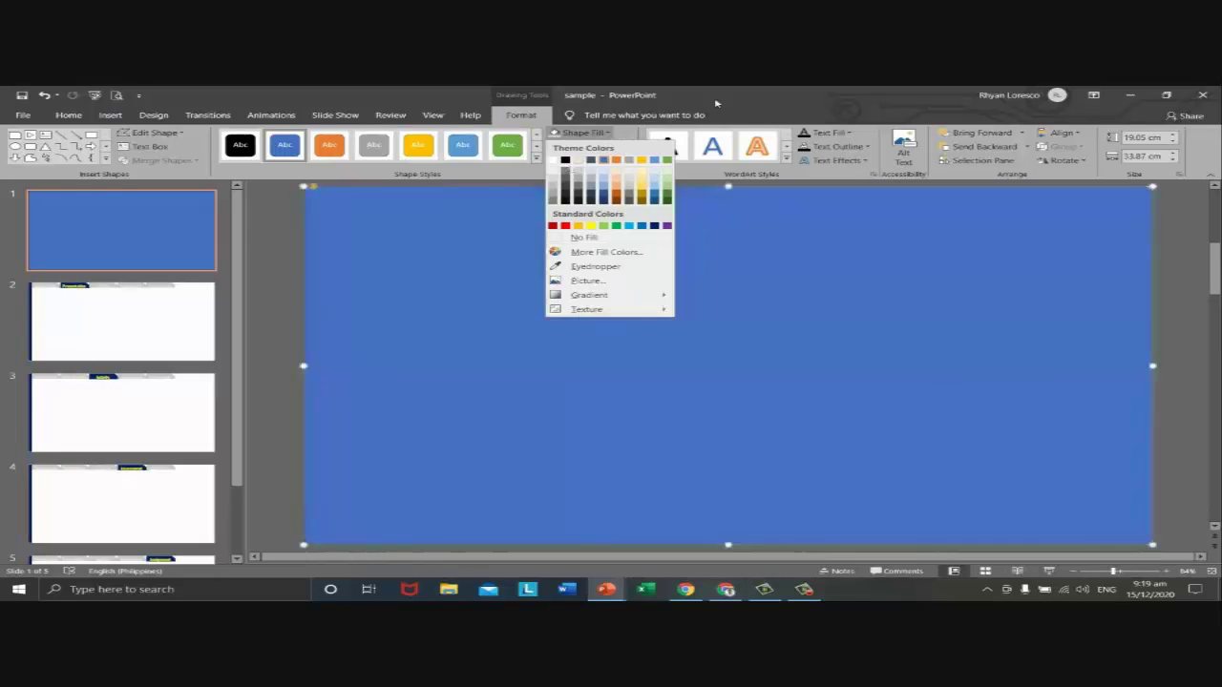
pyautogui.click(548, 226)
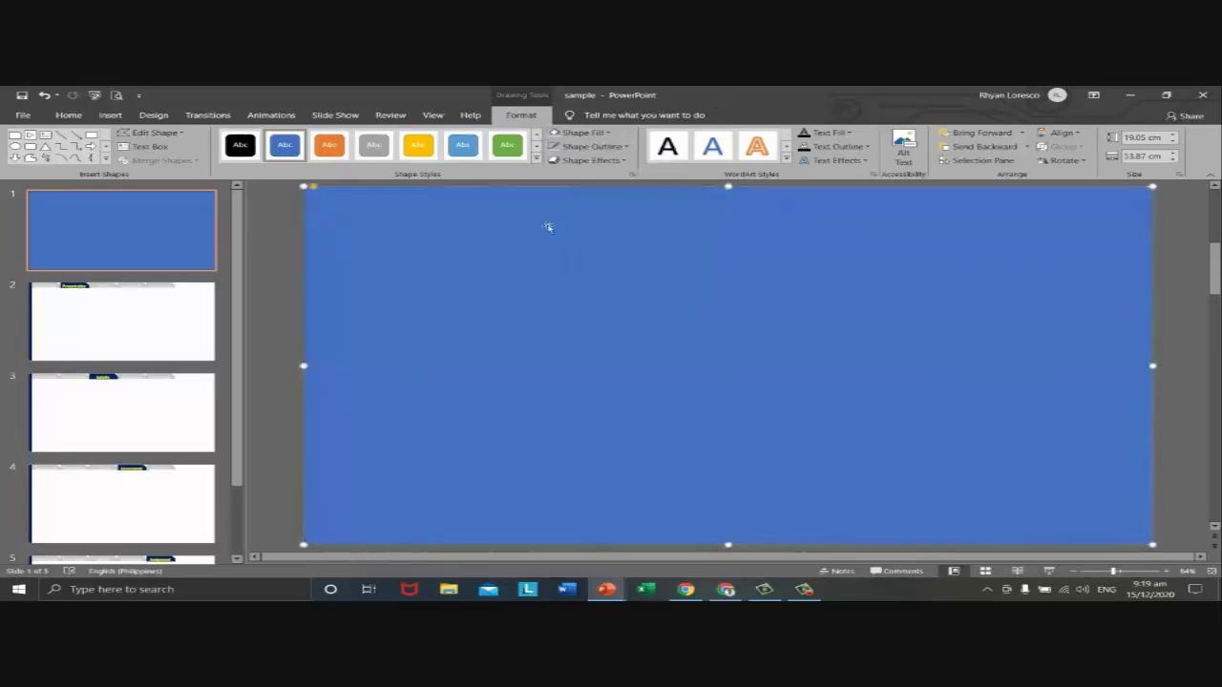
pyautogui.click(274, 300)
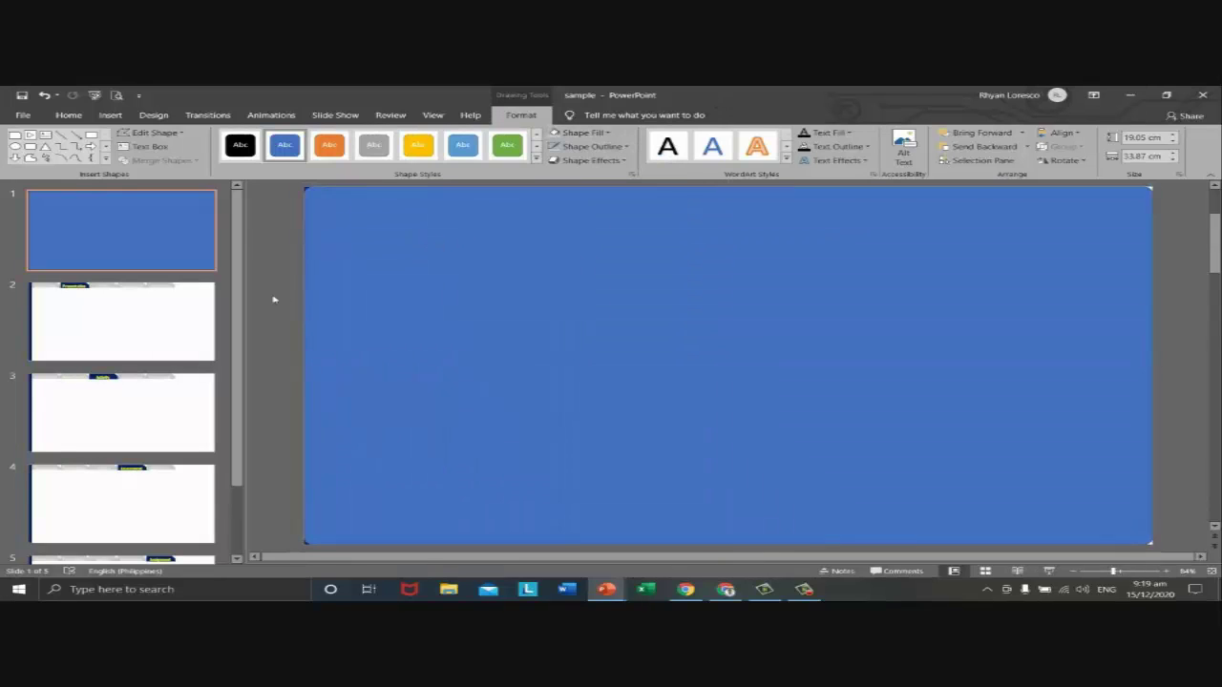
# - Make the solid fill of slide 1's rounded rectangle almost fully transparent and close the shape formatting options
pyautogui.rightClick(496, 251)
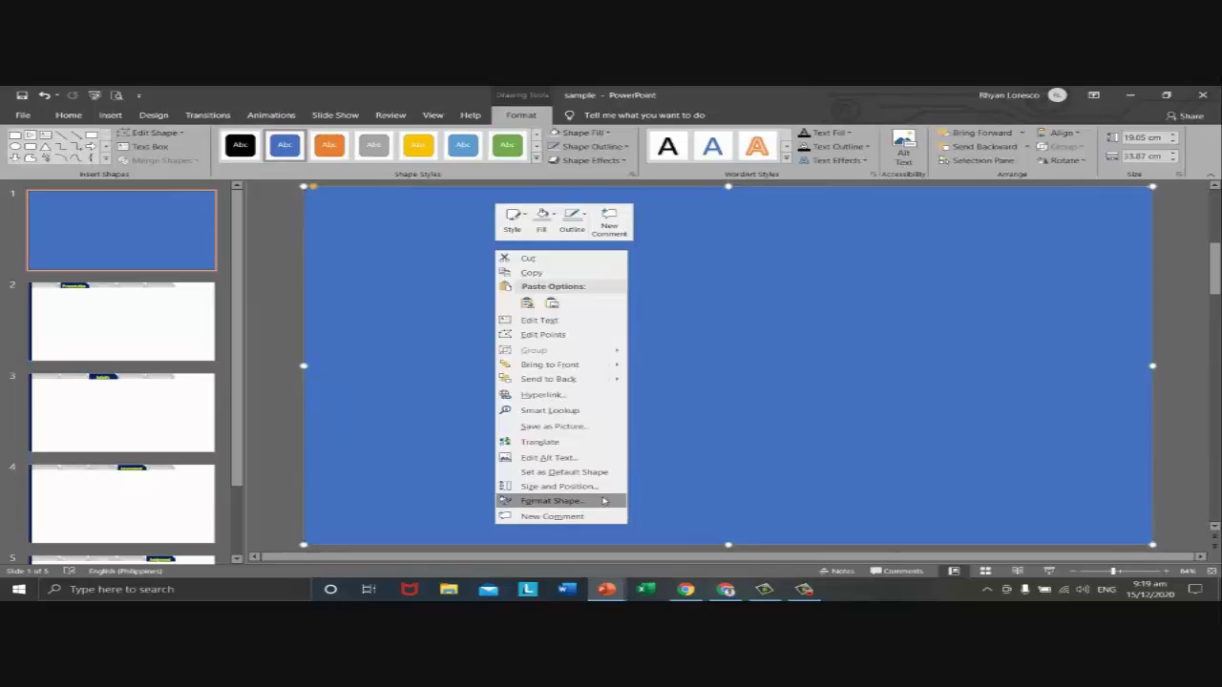
pyautogui.click(427, 349)
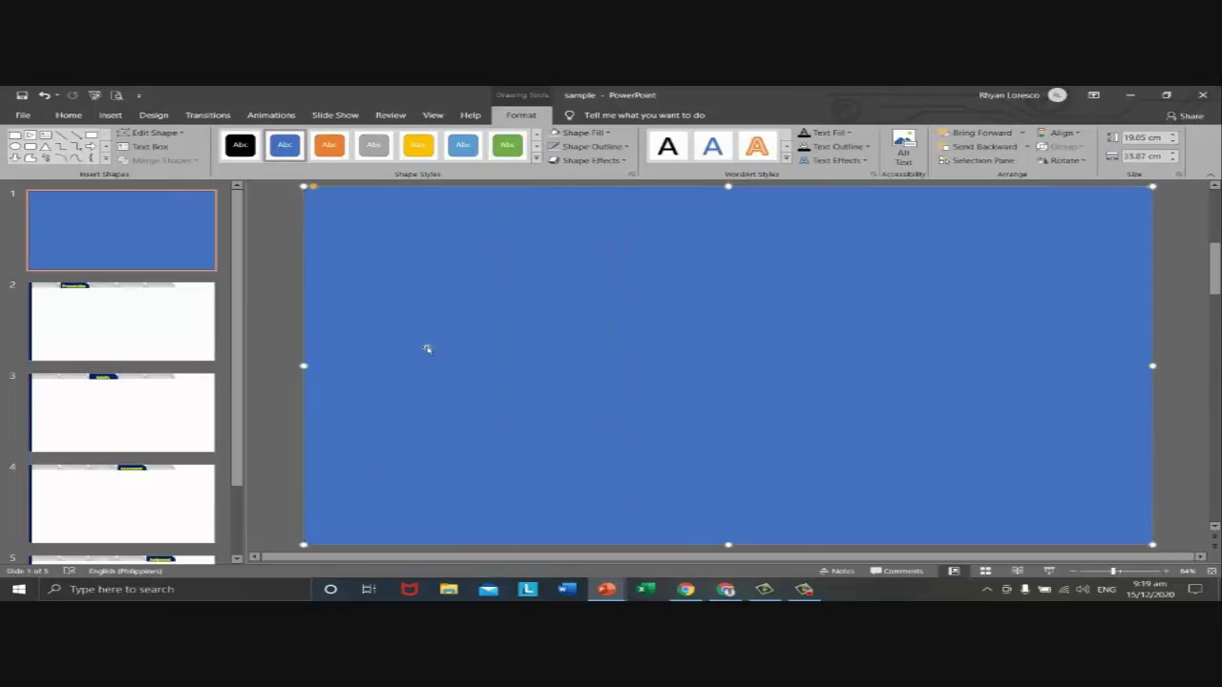
pyautogui.rightClick(427, 347)
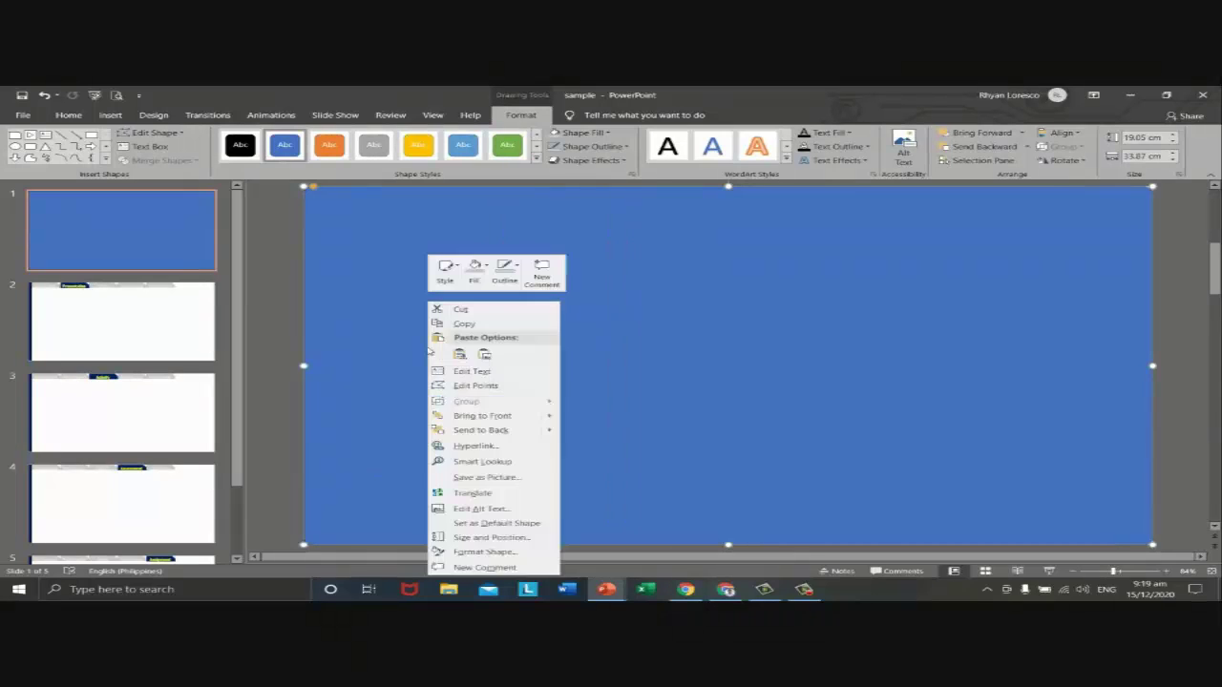
pyautogui.click(468, 552)
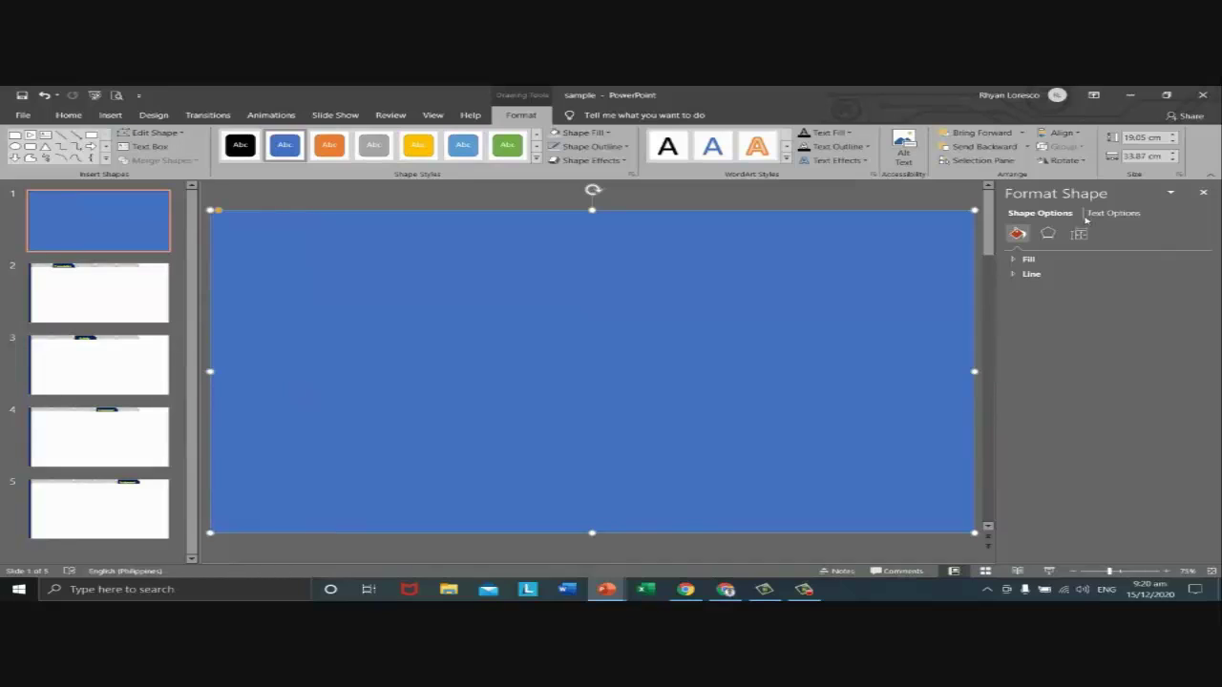
pyautogui.click(1013, 261)
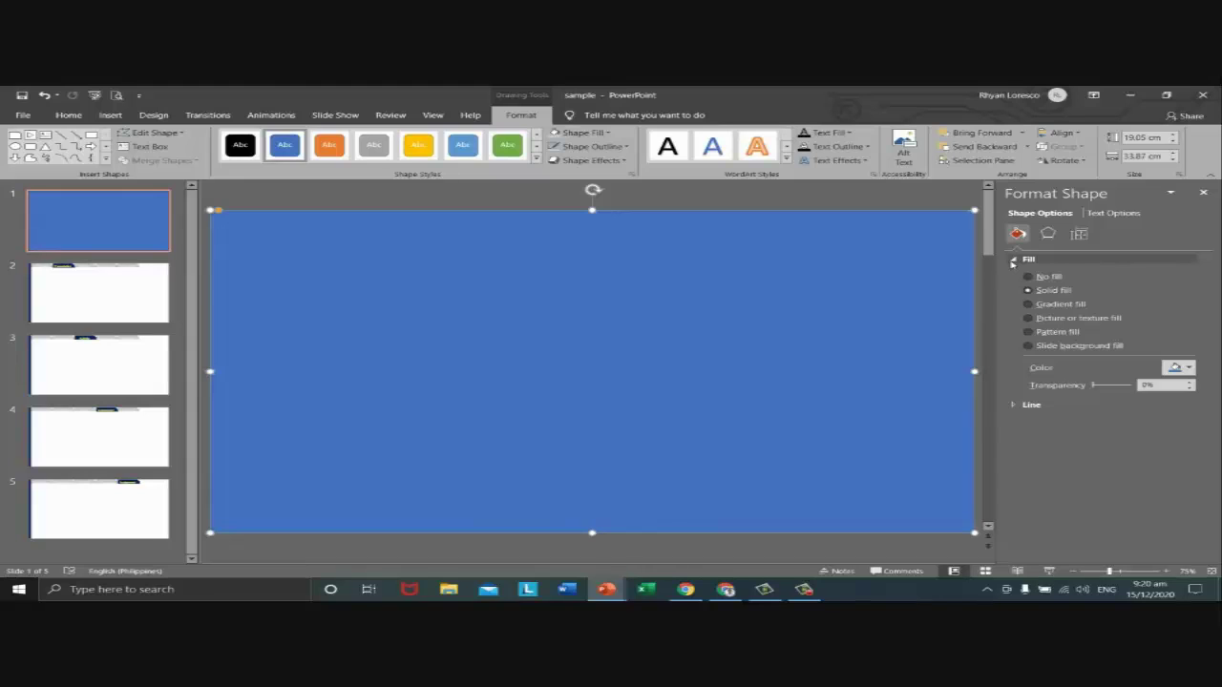
pyautogui.click(1013, 261)
pyautogui.click(1013, 261)
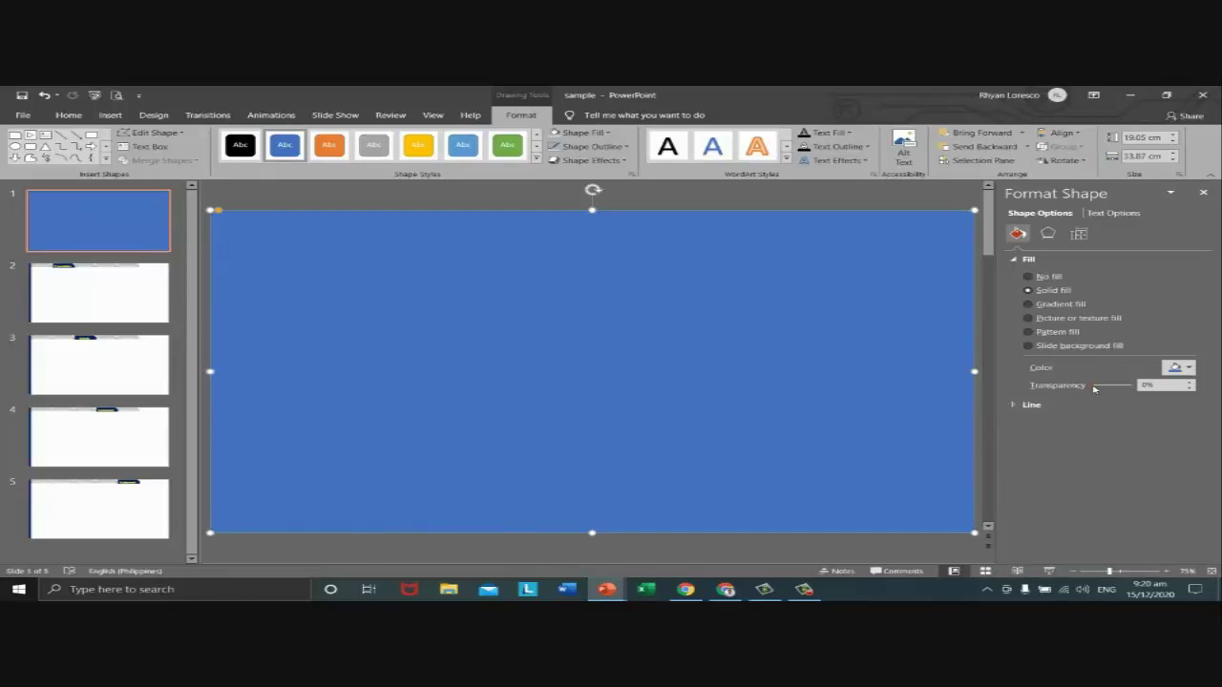
pyautogui.moveTo(1094, 389); pyautogui.dragTo(1129, 387)
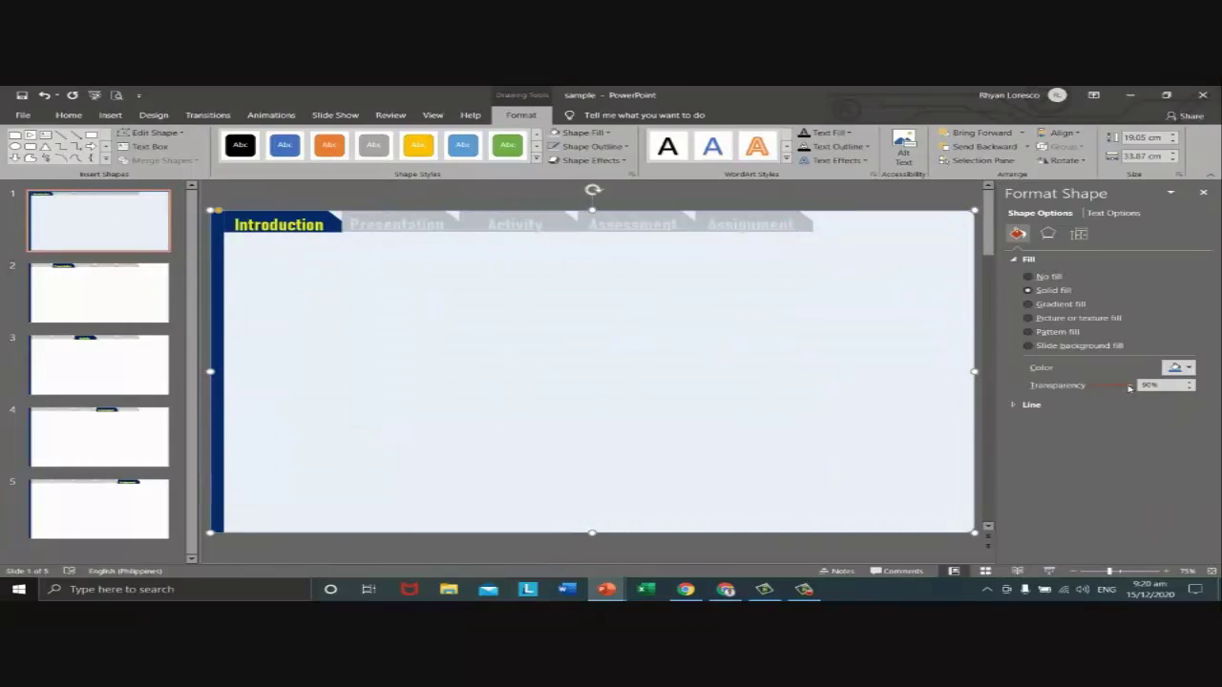
pyautogui.moveTo(1130, 388); pyautogui.dragTo(1132, 387)
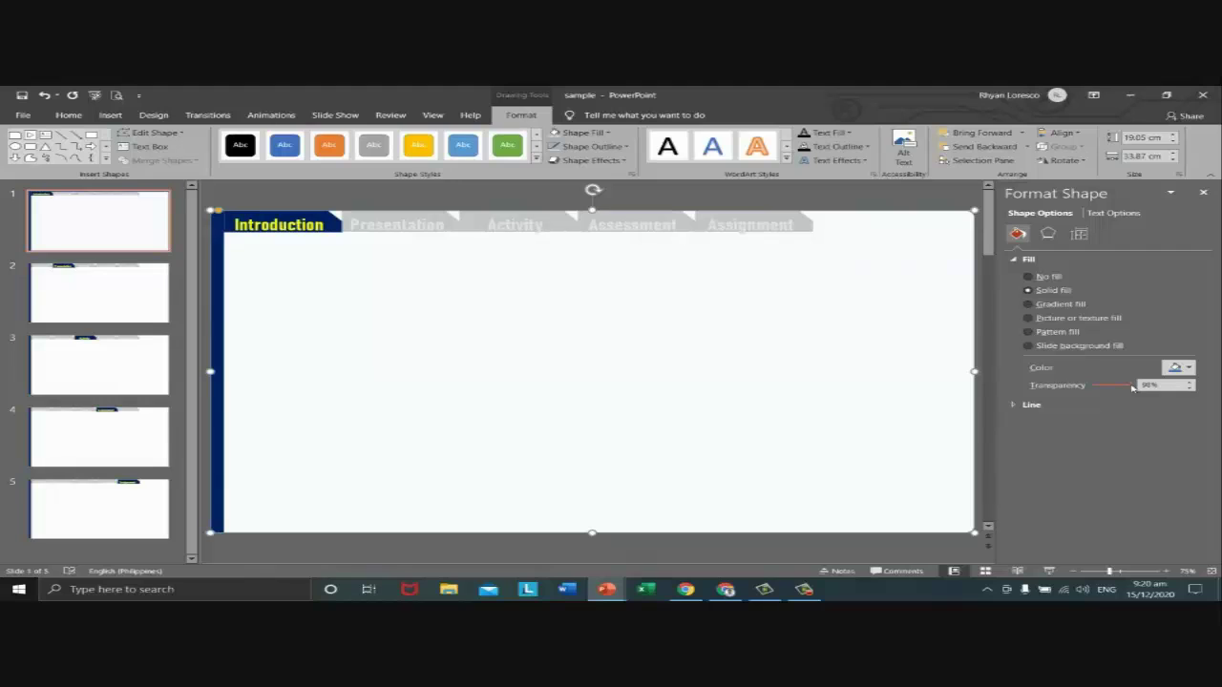
pyautogui.click(1205, 194)
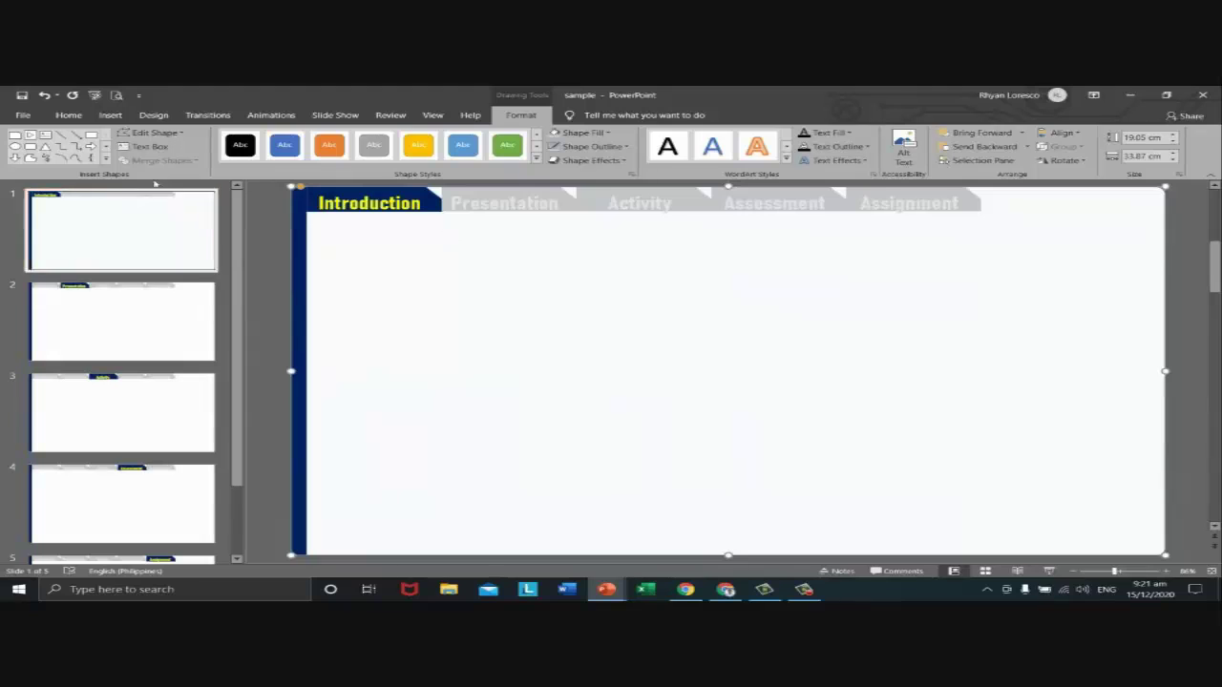
# - Try lowering the rectangle's upper edge to just below the tabs, and extend it back to the slide's upper edge
pyautogui.click(83, 117)
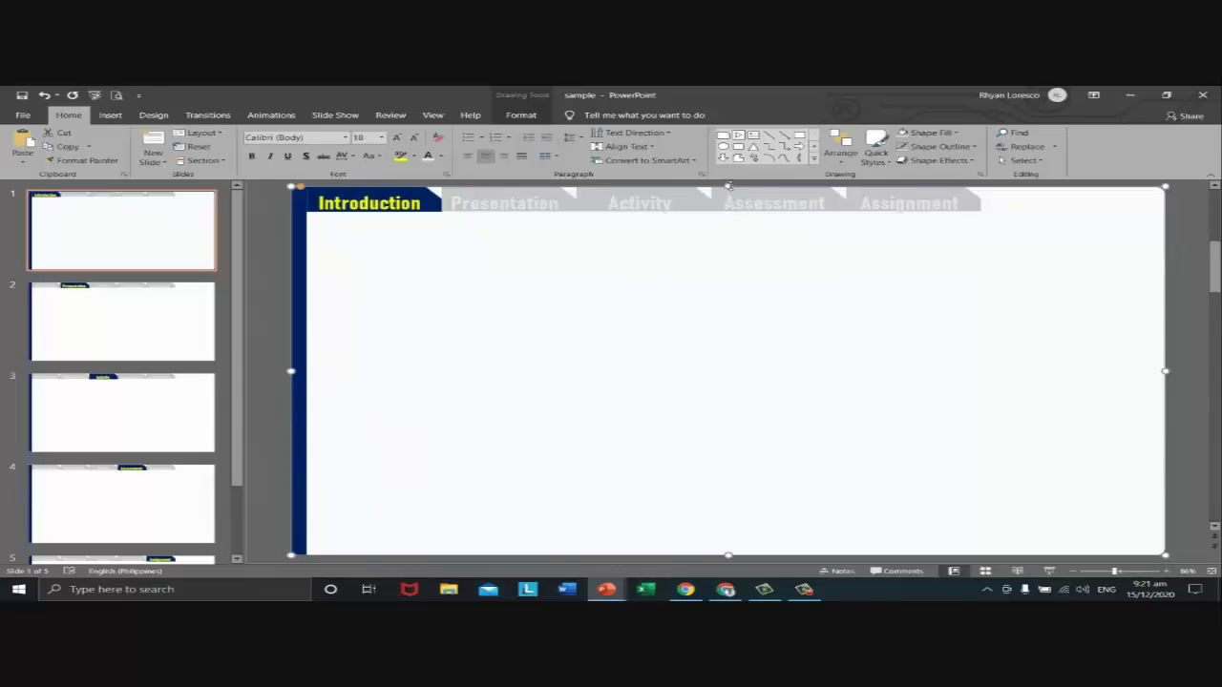
pyautogui.moveTo(727, 185); pyautogui.dragTo(728, 211)
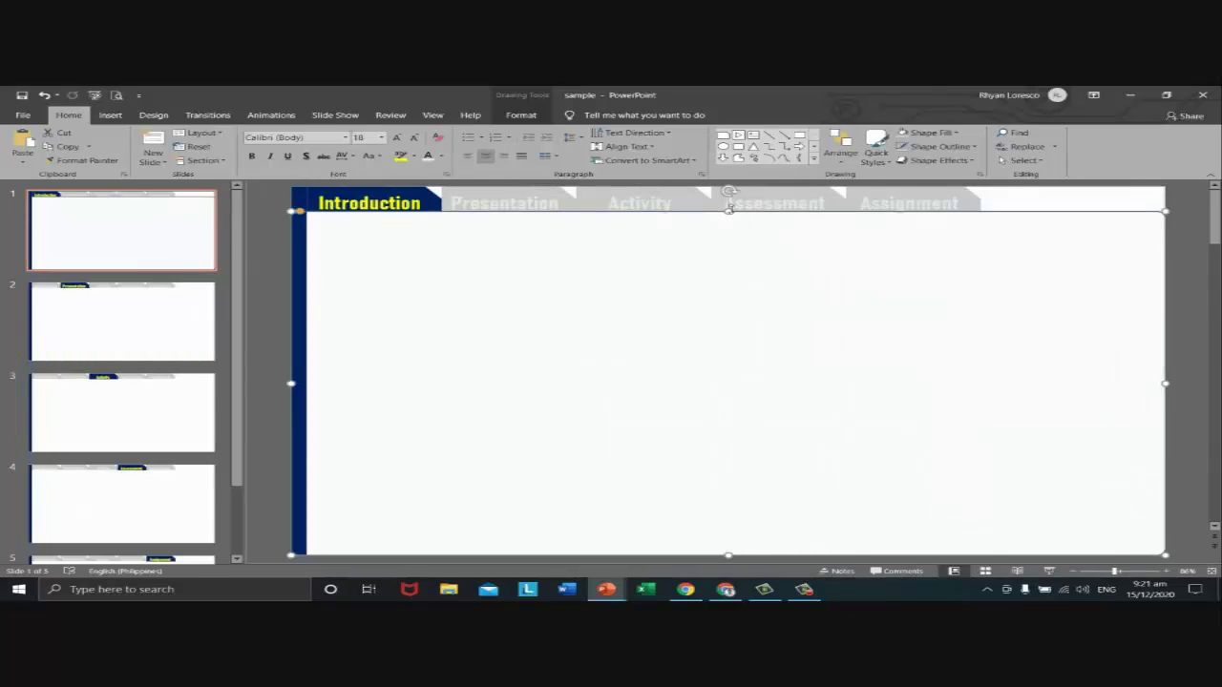
pyautogui.moveTo(728, 211); pyautogui.dragTo(729, 188)
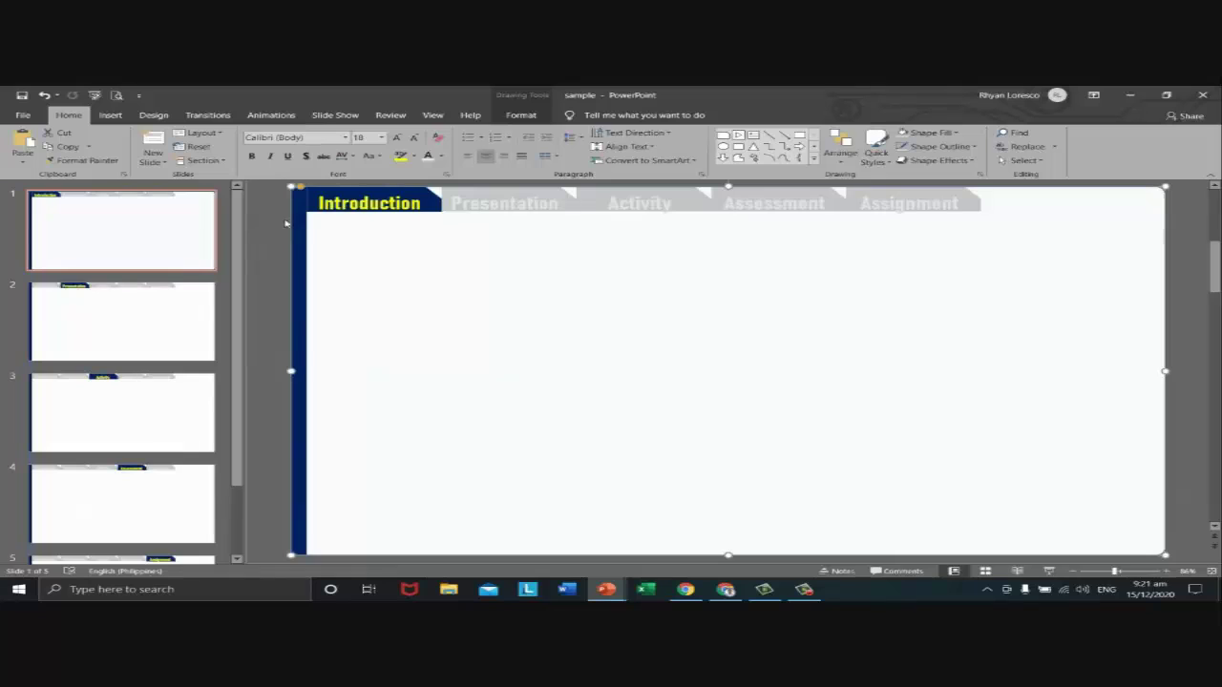
# - Set the slide show type to Browsed at a kiosk (full screen) and run the show from the beginning
pyautogui.click(333, 121)
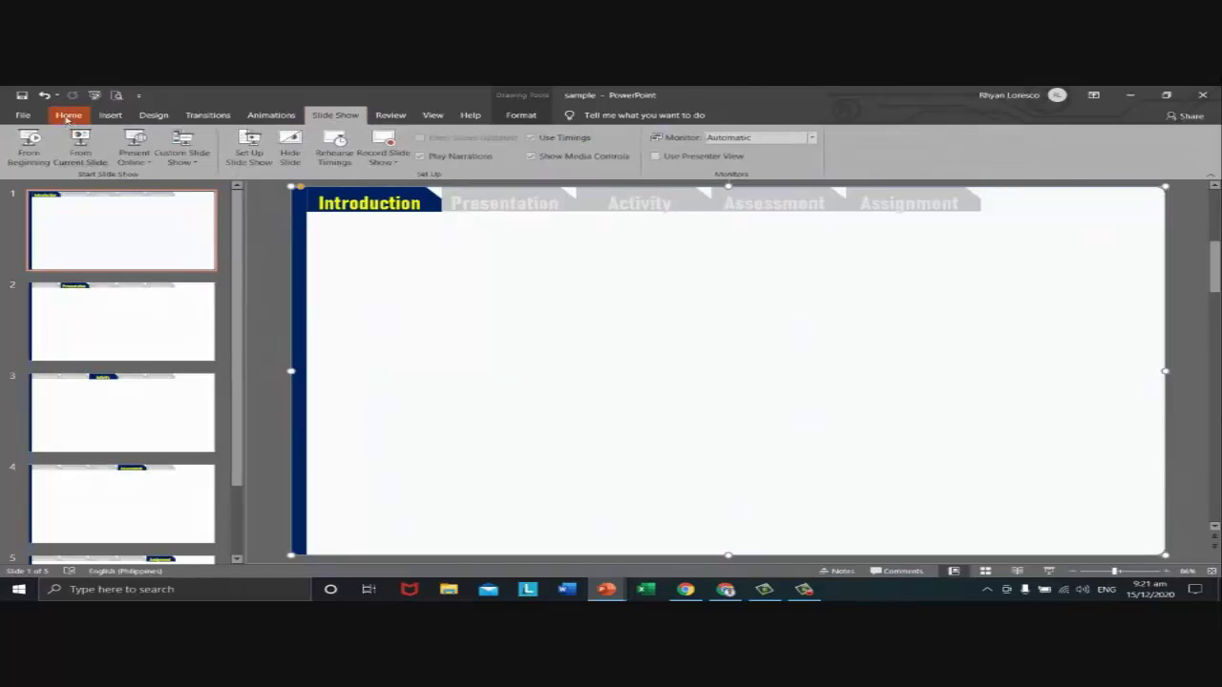
pyautogui.click(68, 117)
pyautogui.click(347, 119)
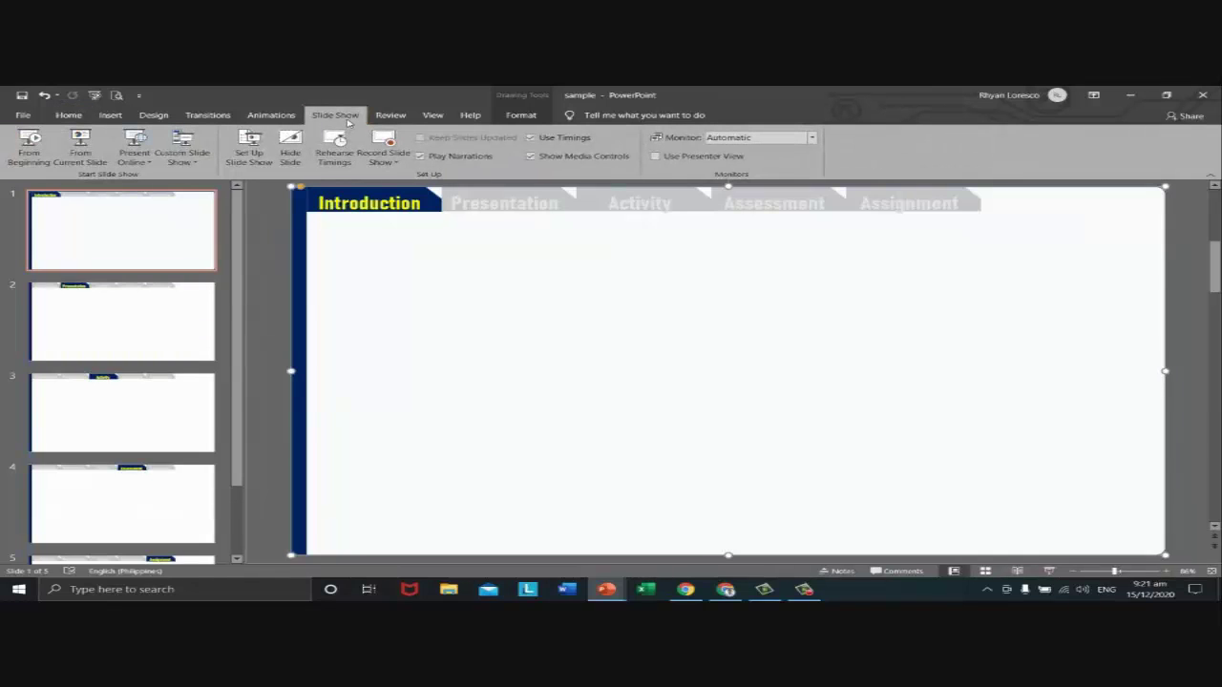
pyautogui.click(255, 163)
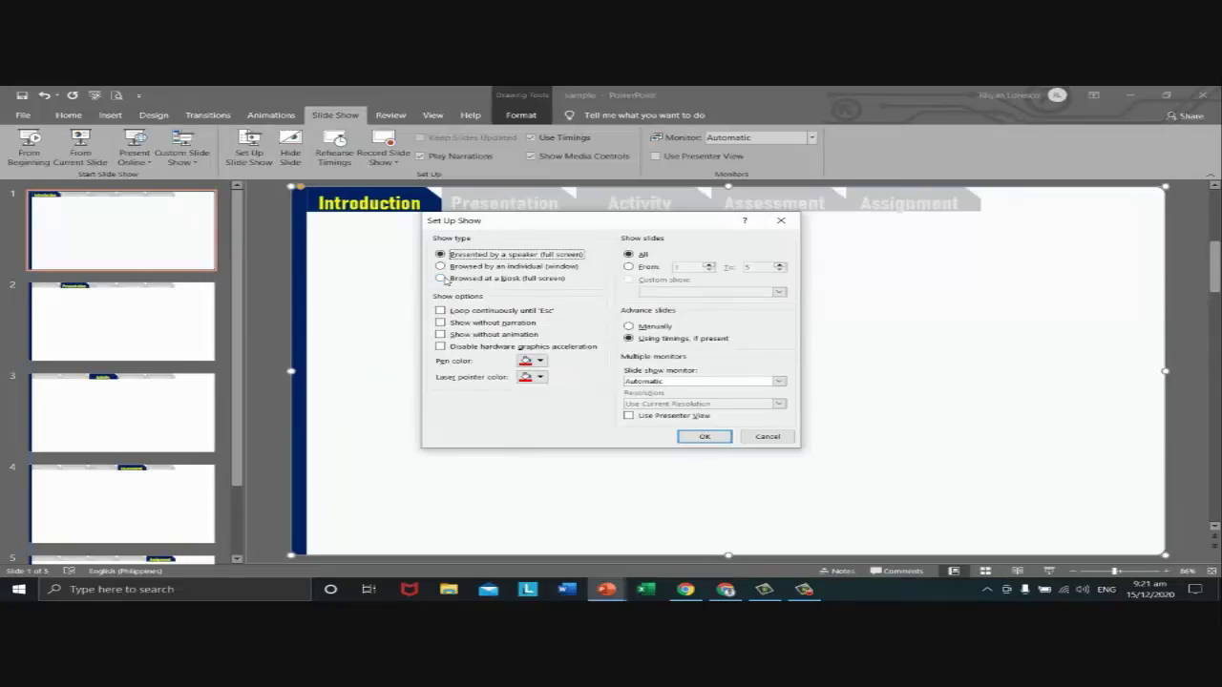
pyautogui.click(442, 279)
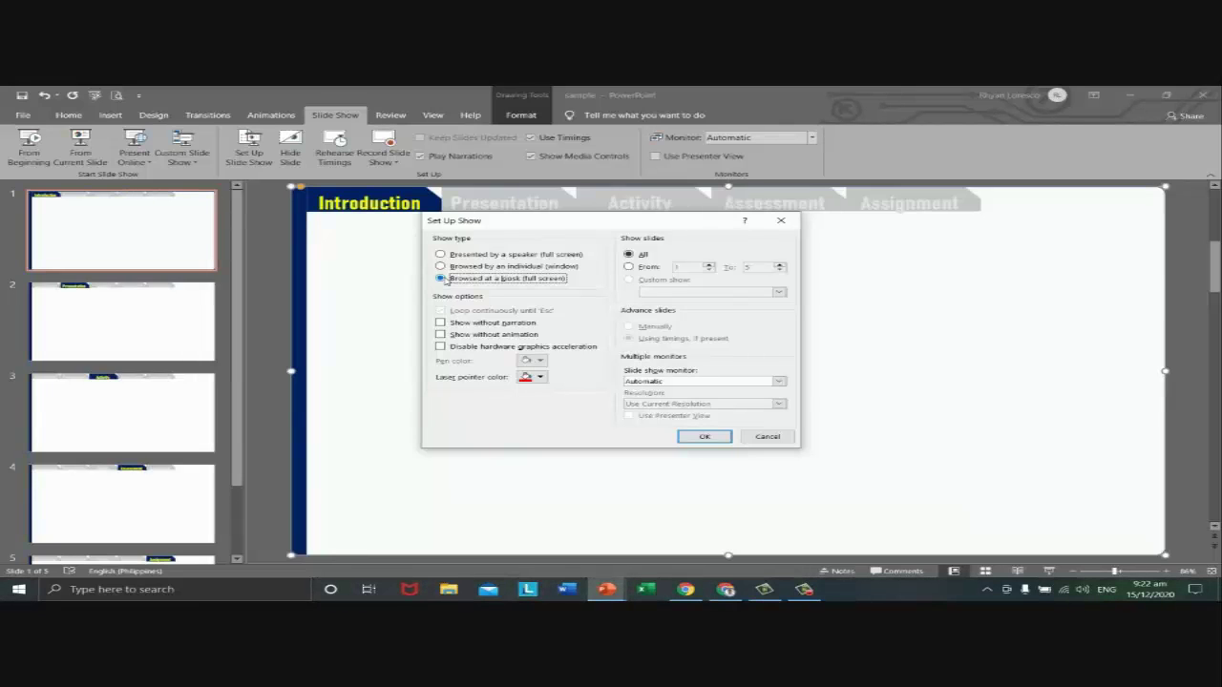
pyautogui.click(441, 253)
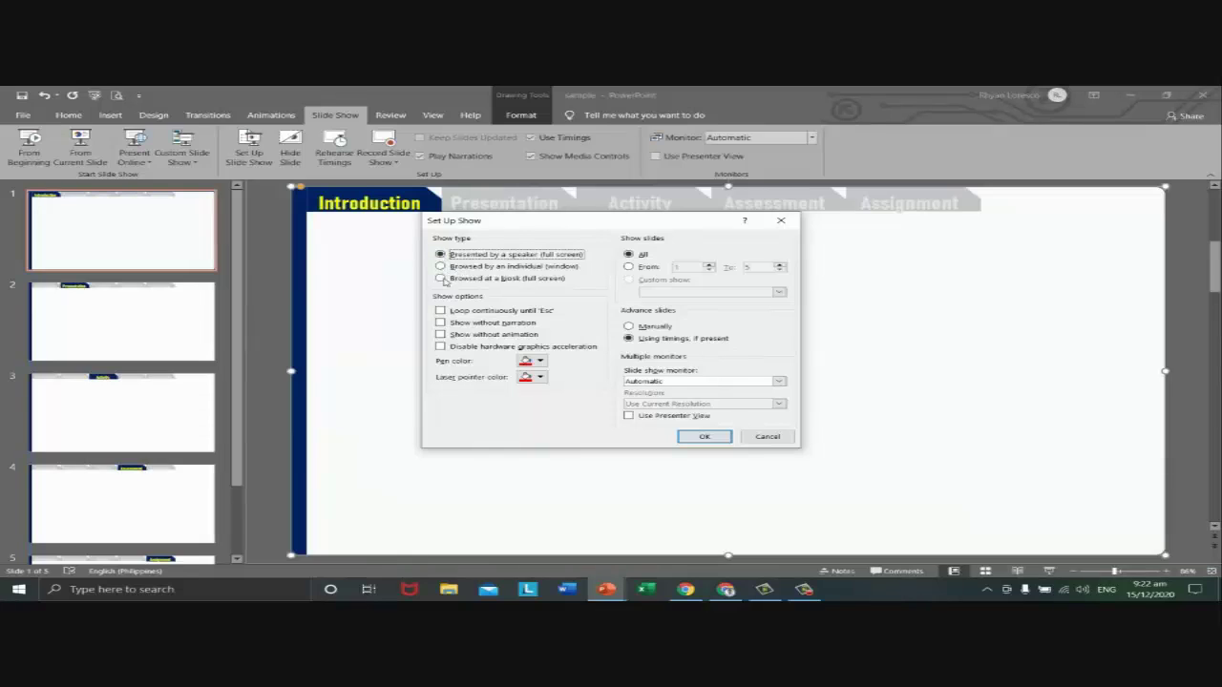
pyautogui.click(441, 279)
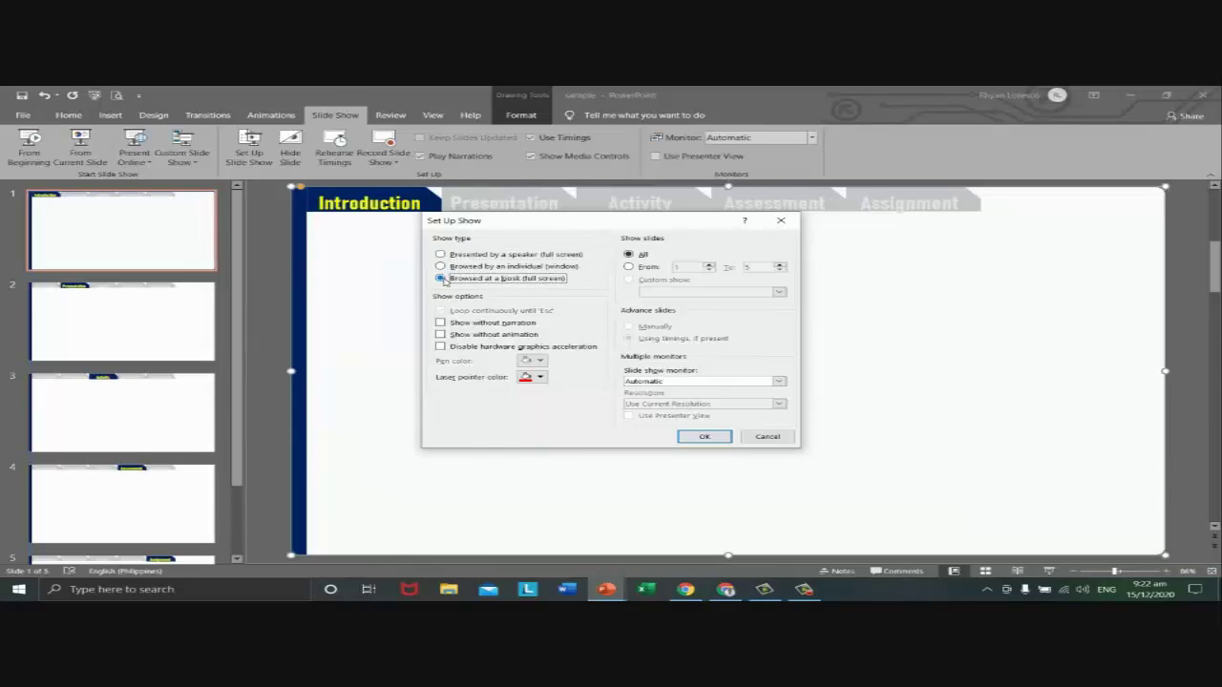
pyautogui.click(706, 437)
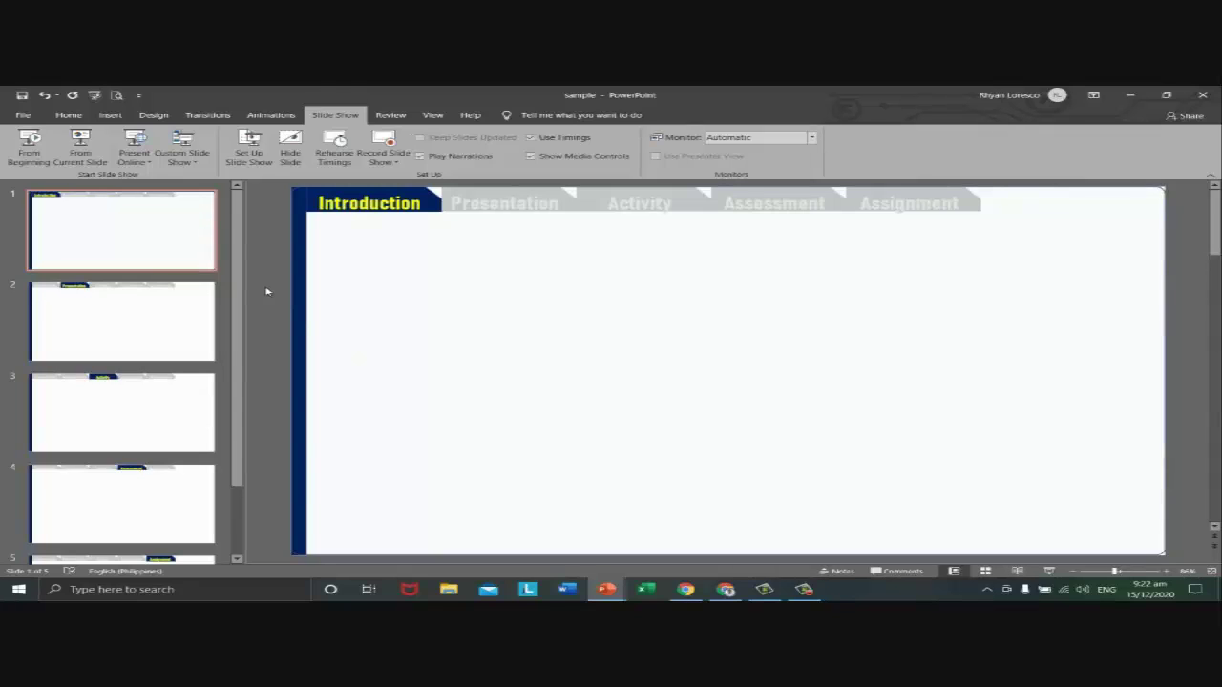
pyautogui.press('F5')
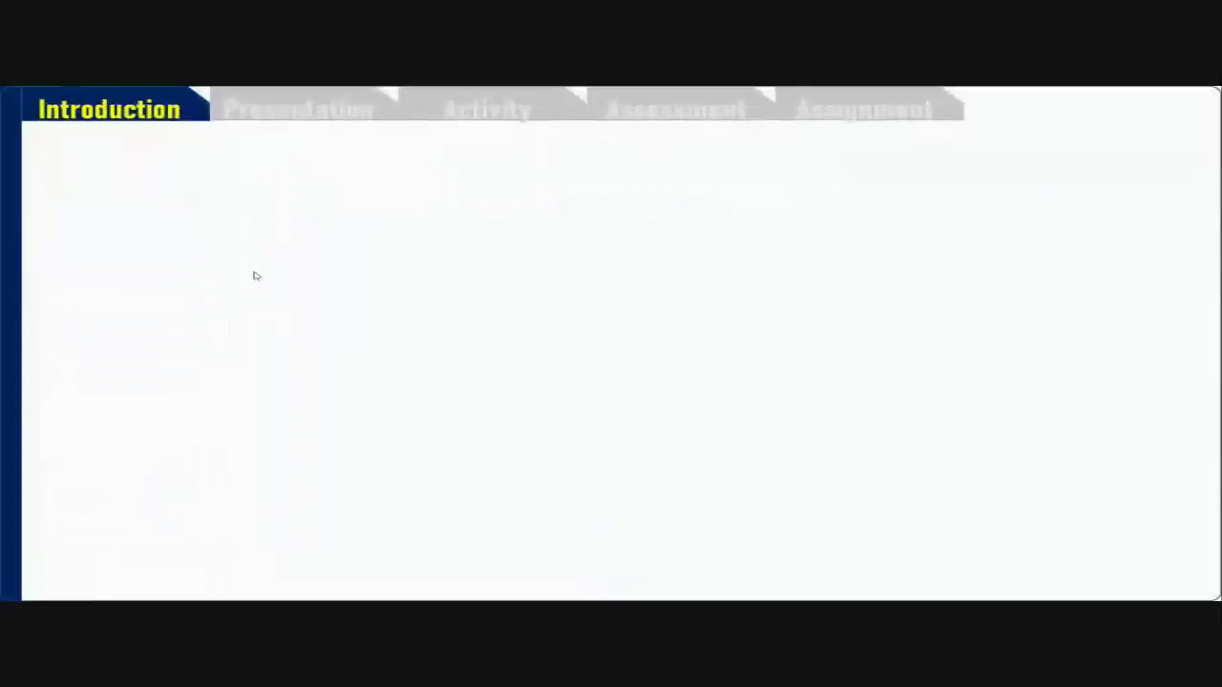
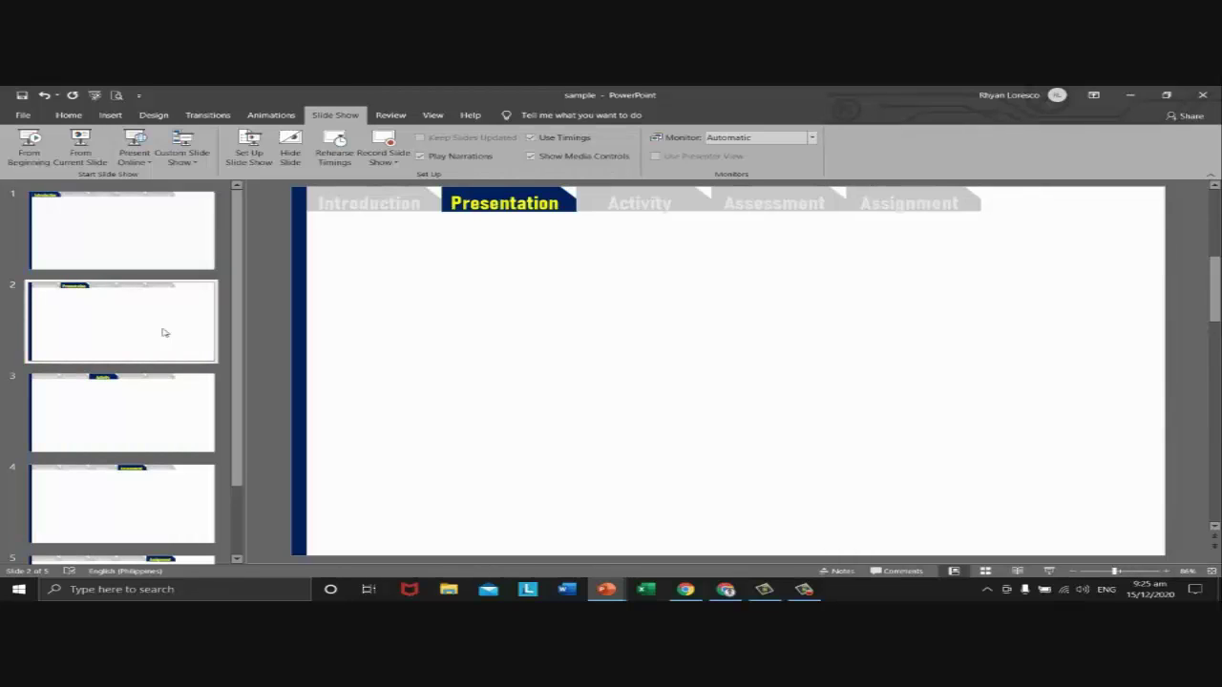
# - Select the rectangle on slide 1, check the Google Meet window, and return to the sample presentation in PowerPoint
pyautogui.click(169, 259)
pyautogui.click(347, 286)
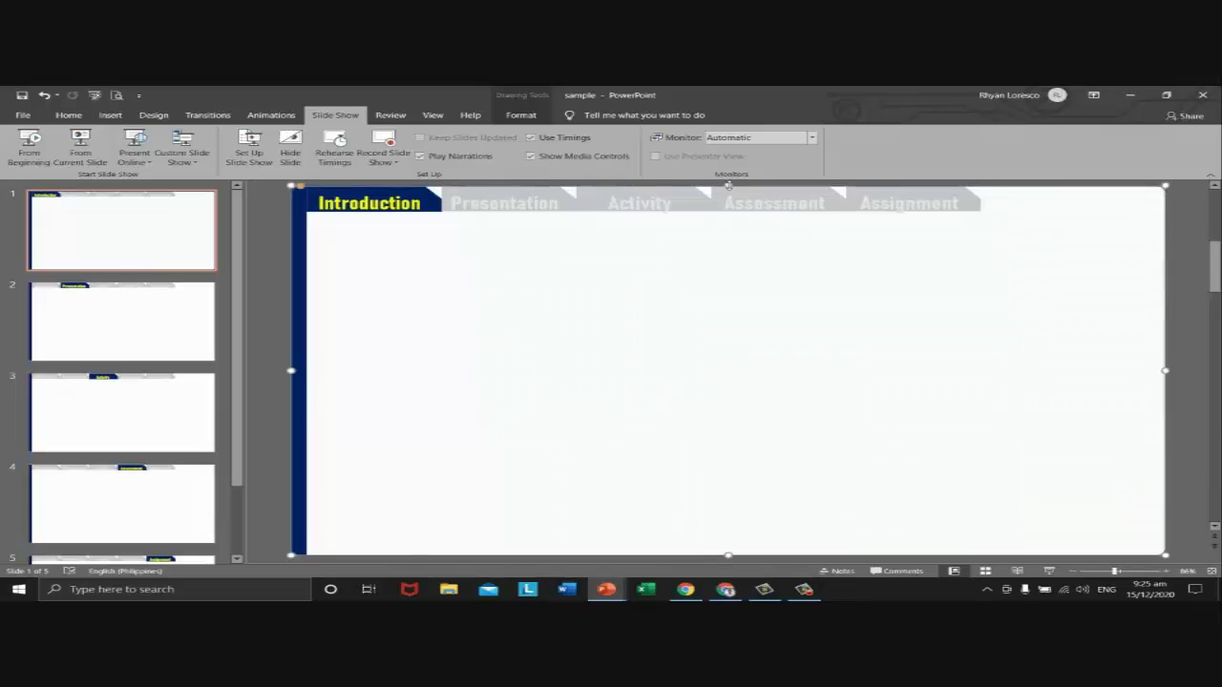
pyautogui.hotkey('alt', 'Tab')
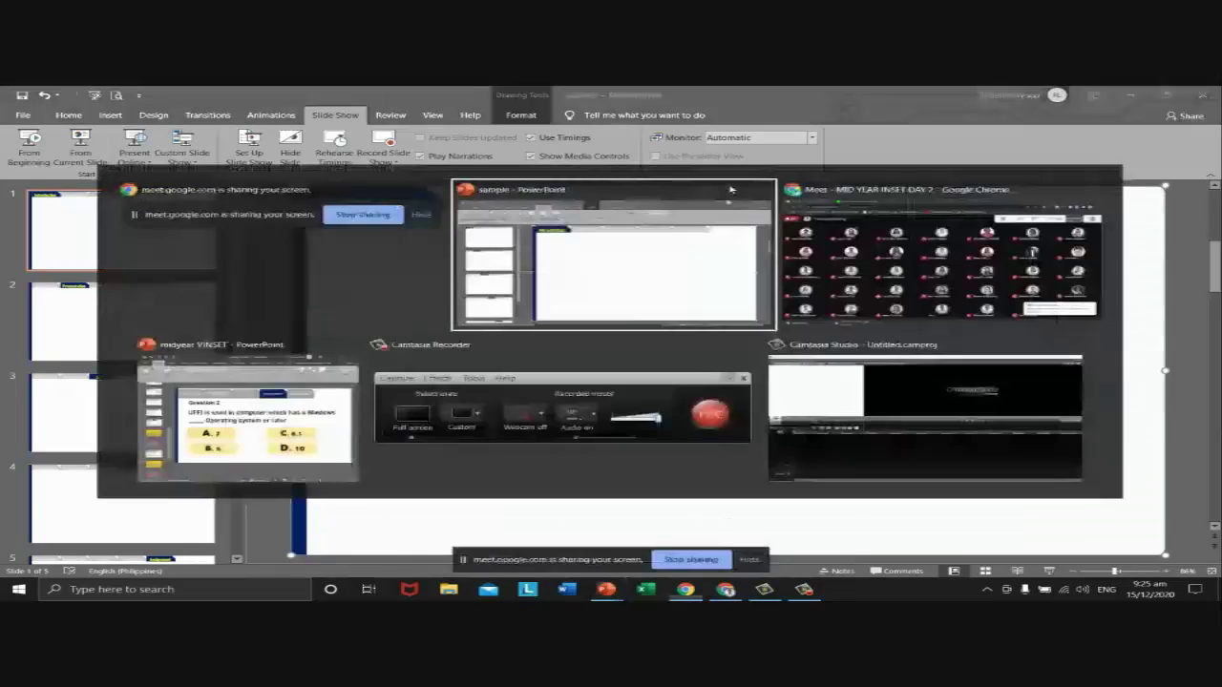
pyautogui.hotkey('alt', 'Tab')
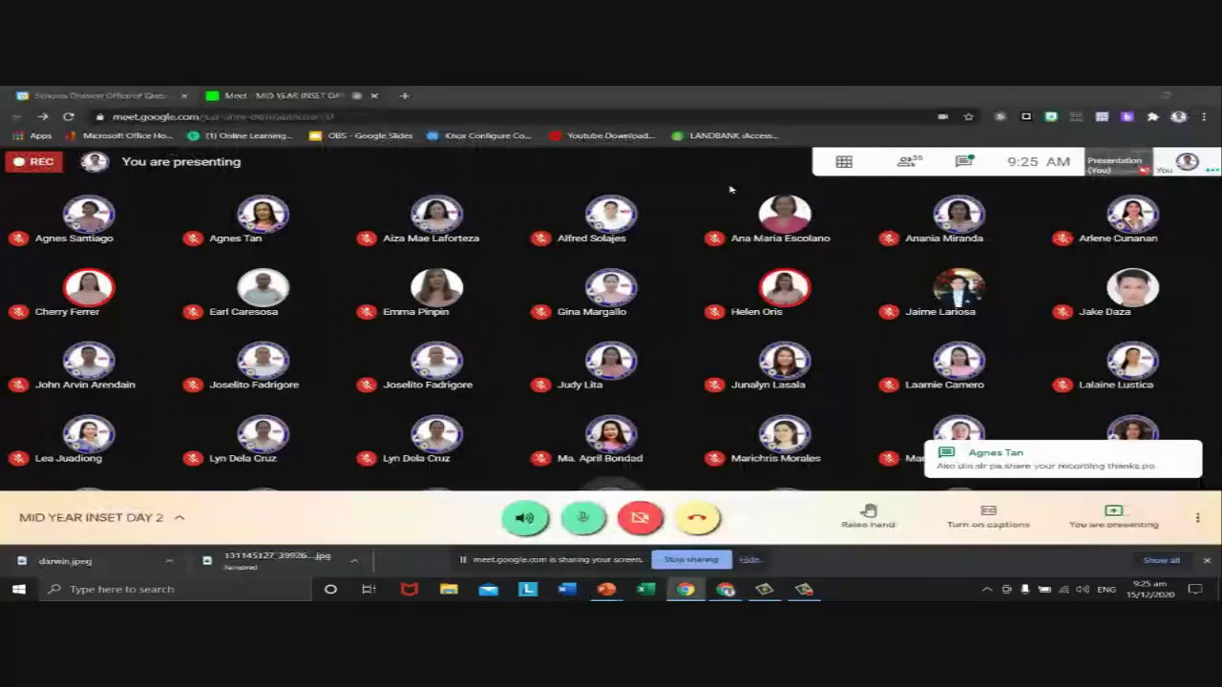
pyautogui.hotkey('alt', 'Tab')
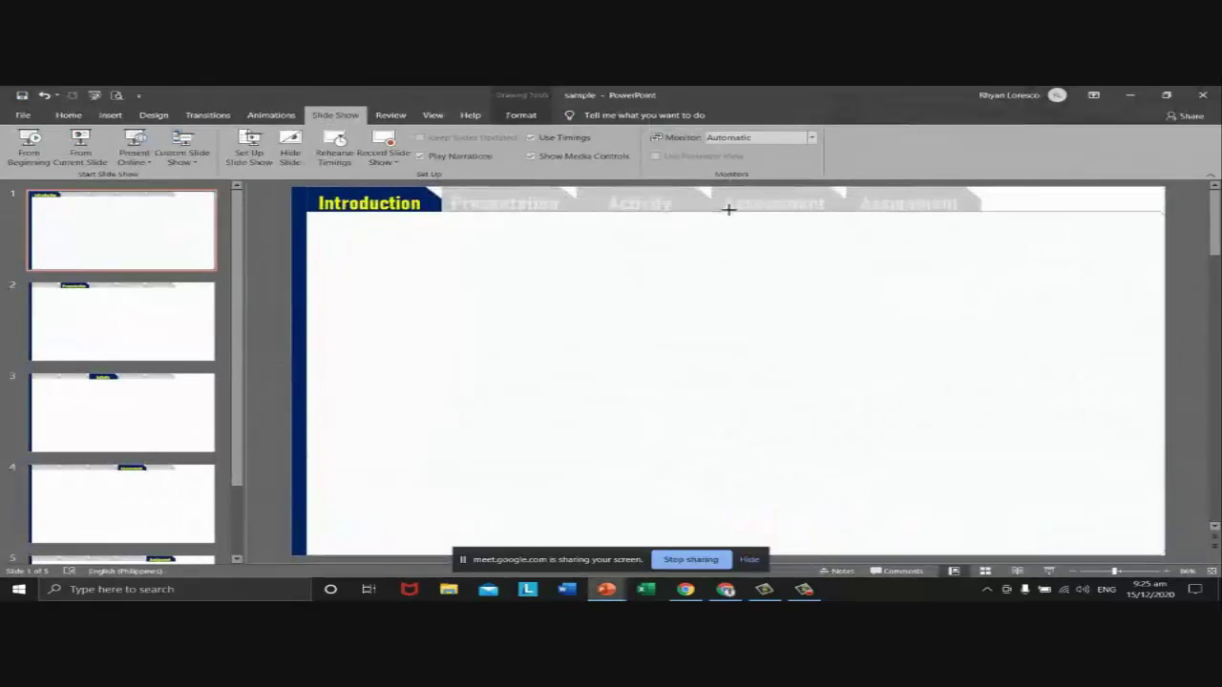
# - Extend the rectangle's upper edge to the slide's upper edge and send the rectangle to the back, behind the tabs
pyautogui.click(727, 209)
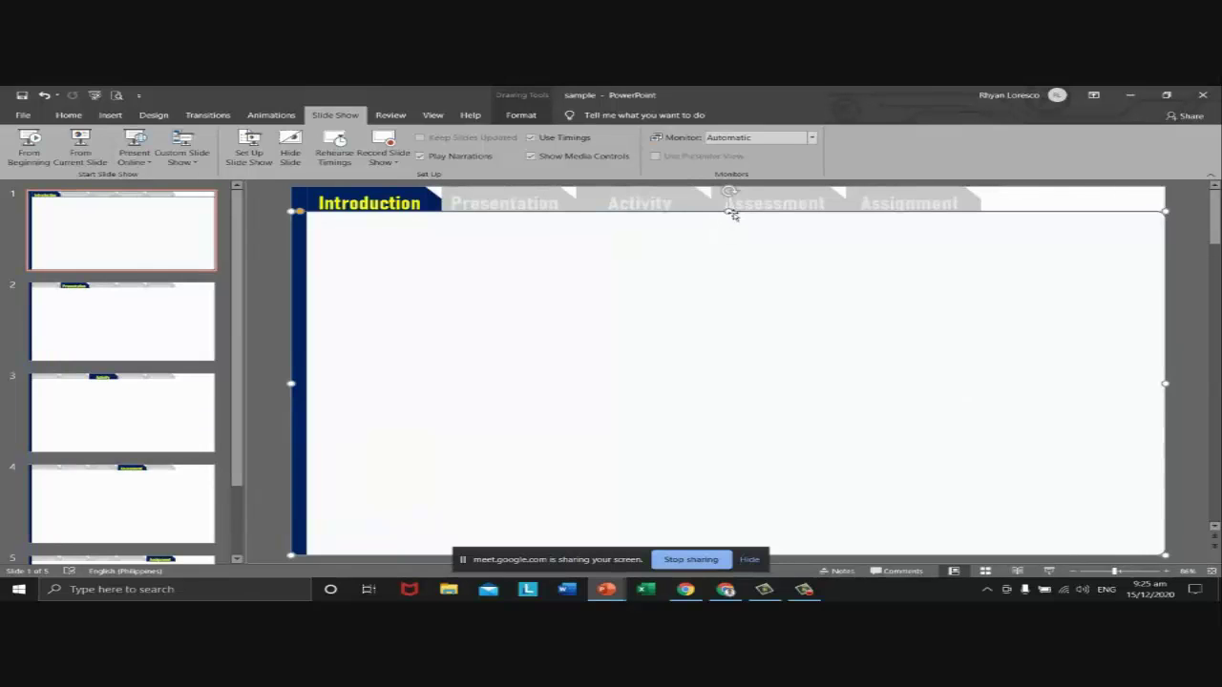
pyautogui.moveTo(726, 207); pyautogui.dragTo(729, 185)
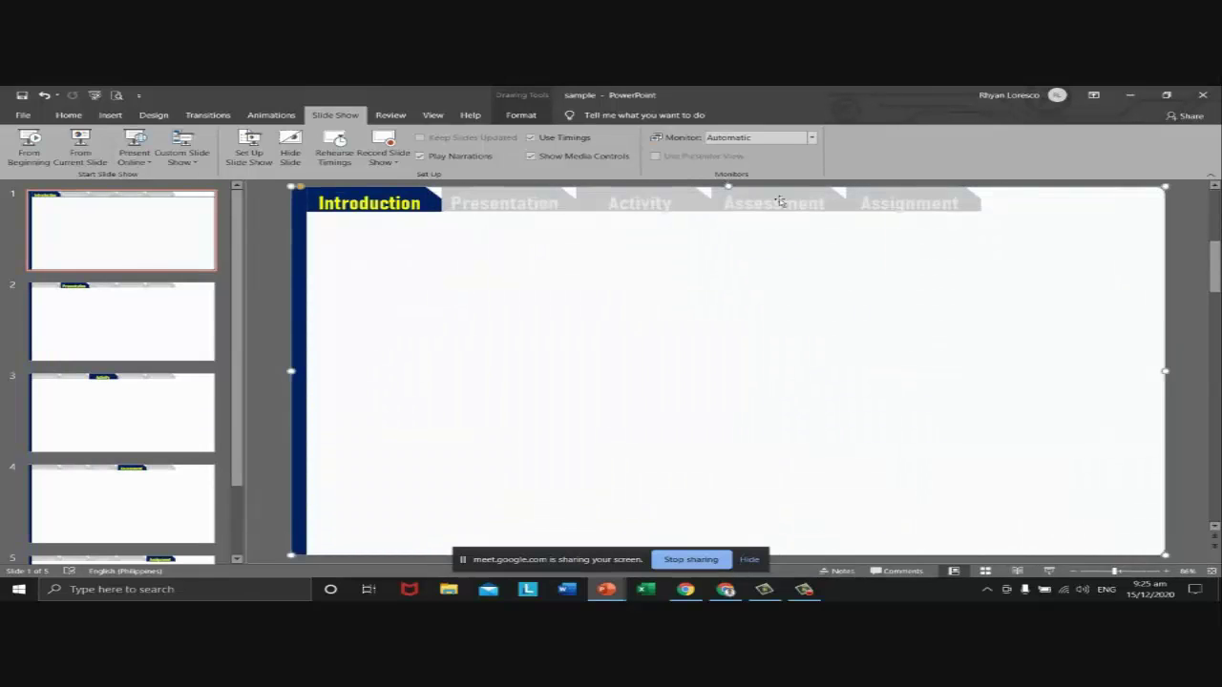
pyautogui.rightClick(829, 200)
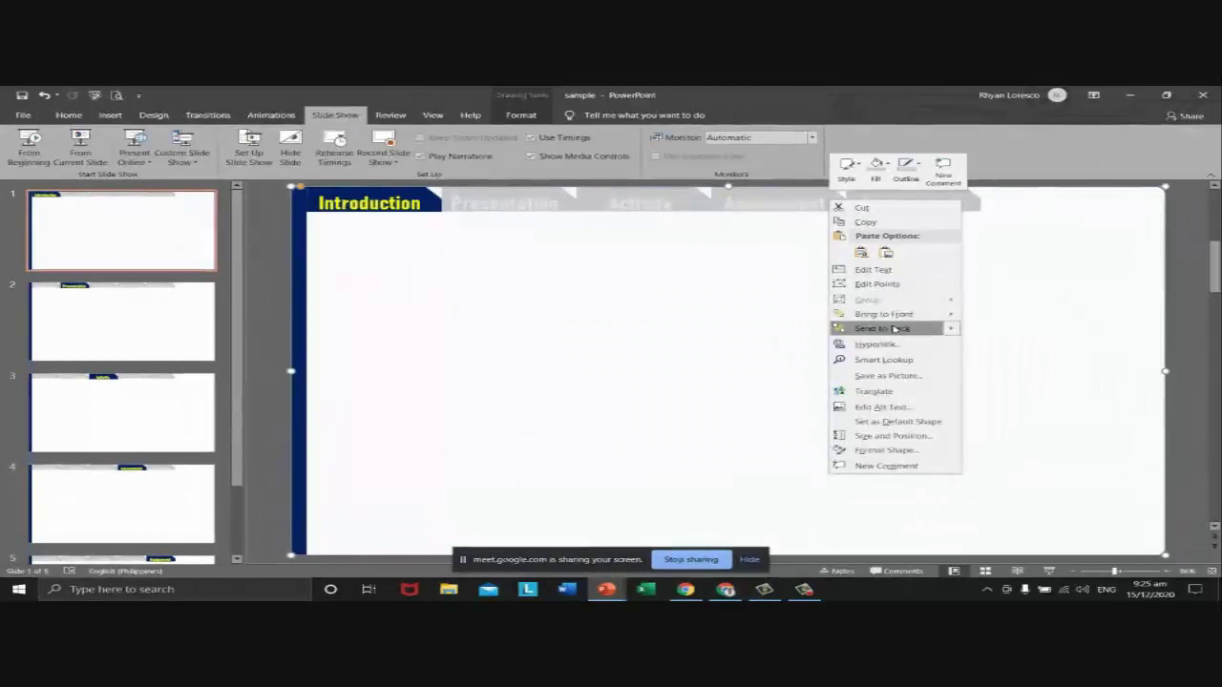
pyautogui.click(921, 330)
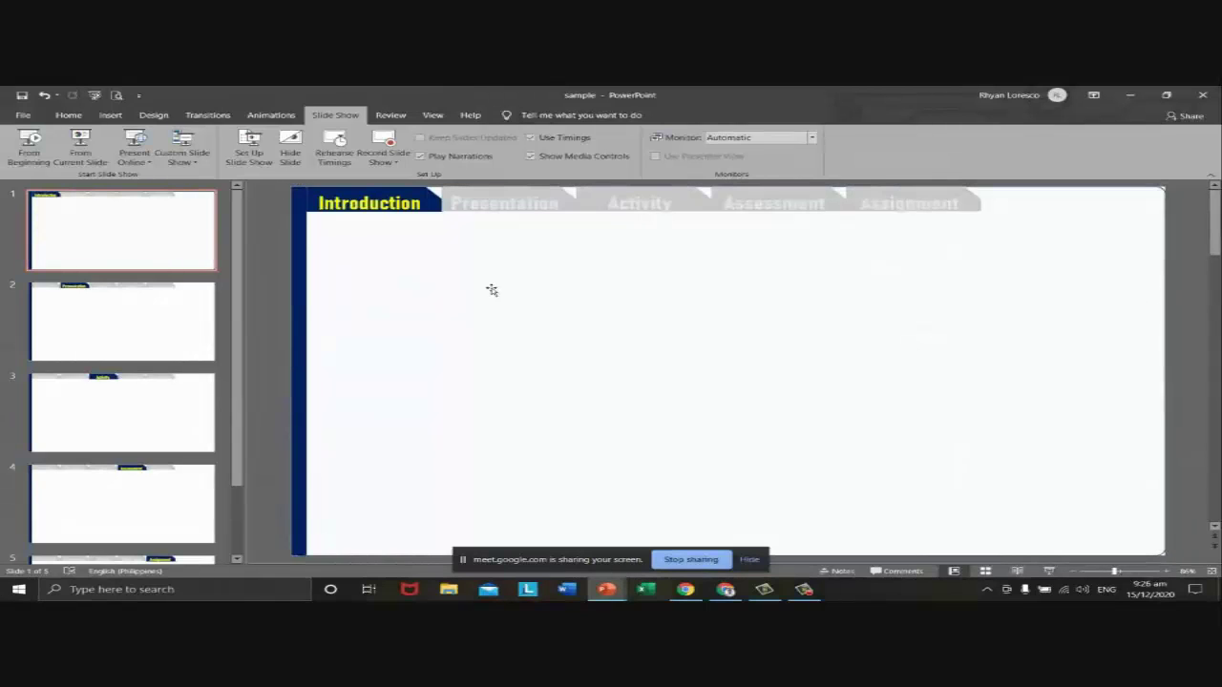
# - Run the slide show to check the Presentation tab on slide 1, exit, and compare slides 1 and 2
pyautogui.press('F5')
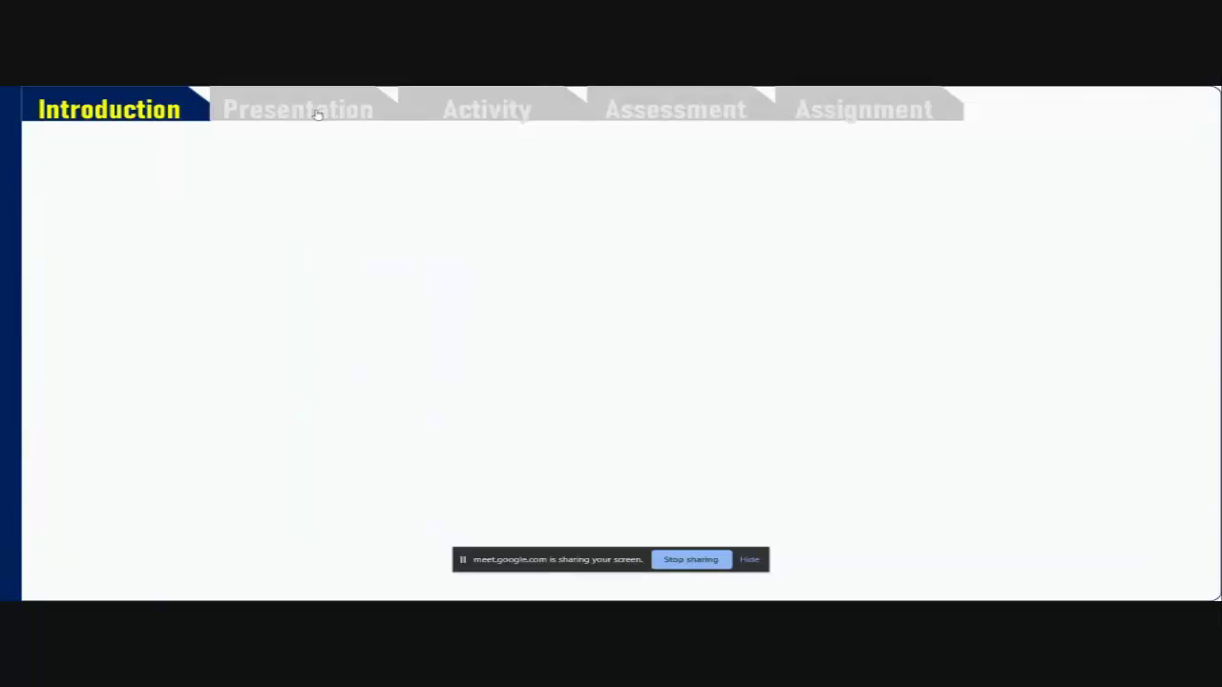
pyautogui.press('Escape')
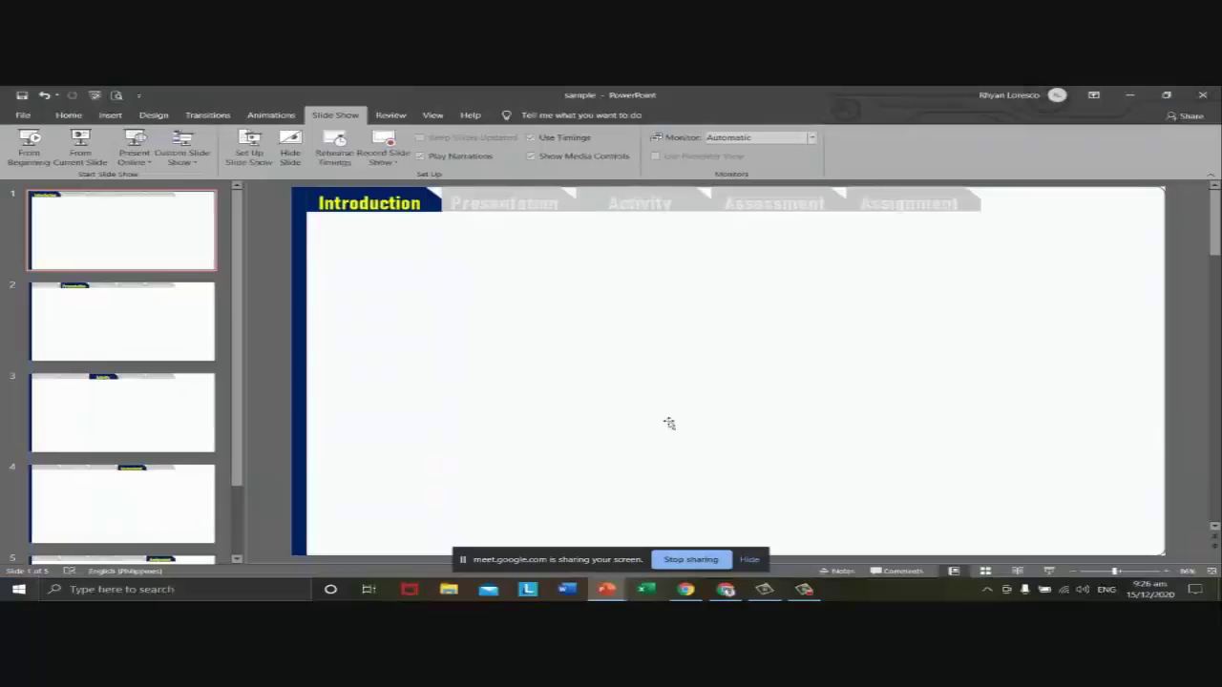
pyautogui.click(117, 352)
pyautogui.click(140, 258)
pyautogui.click(142, 324)
pyautogui.click(146, 267)
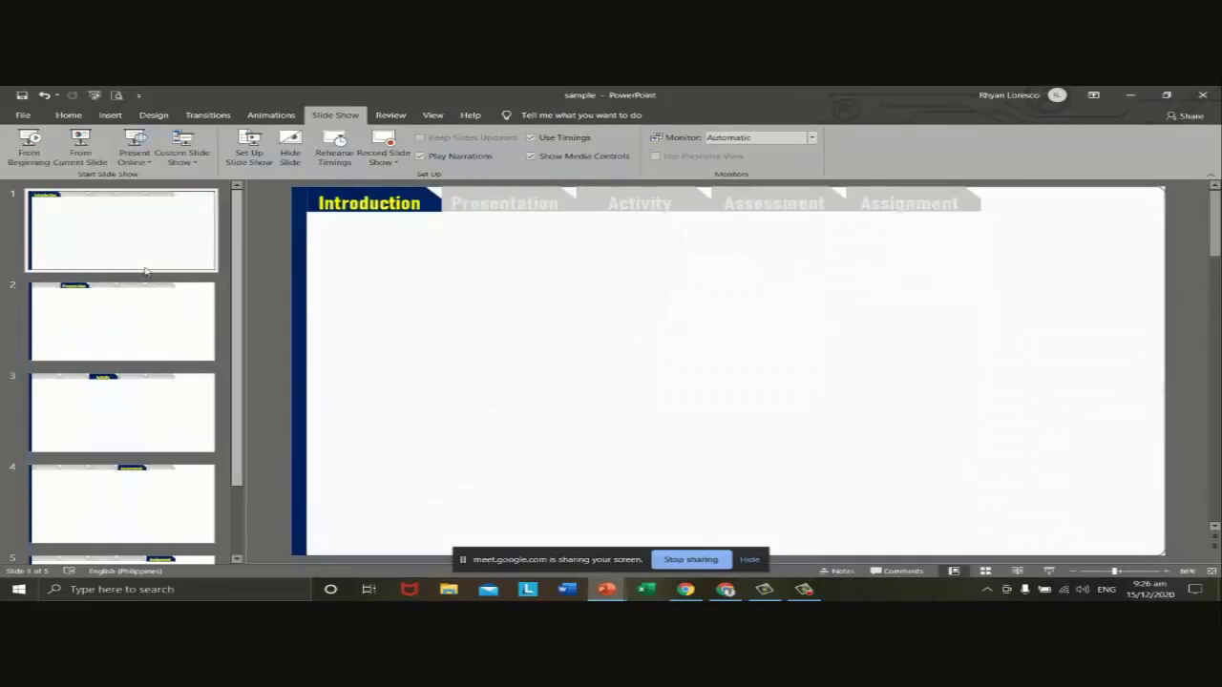
# - Switch between PowerPoint and the Google Meet window to check on the call
pyautogui.hotkey('alt', 'Tab')
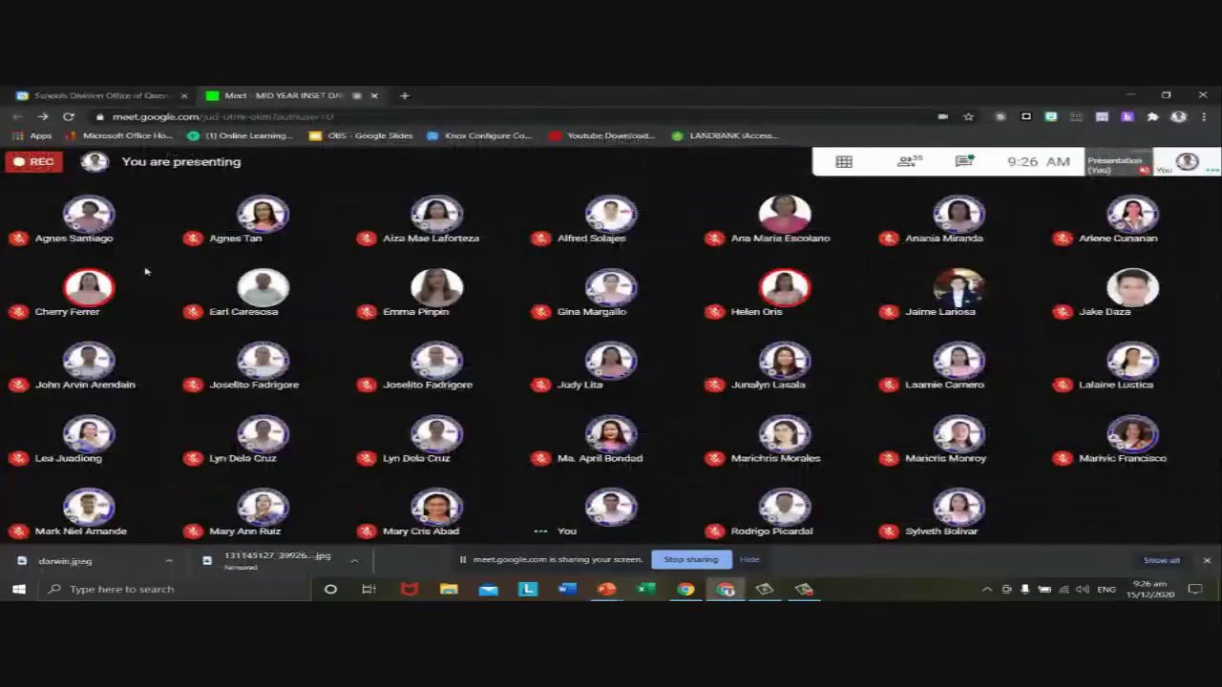
pyautogui.hotkey('alt', 'Tab')
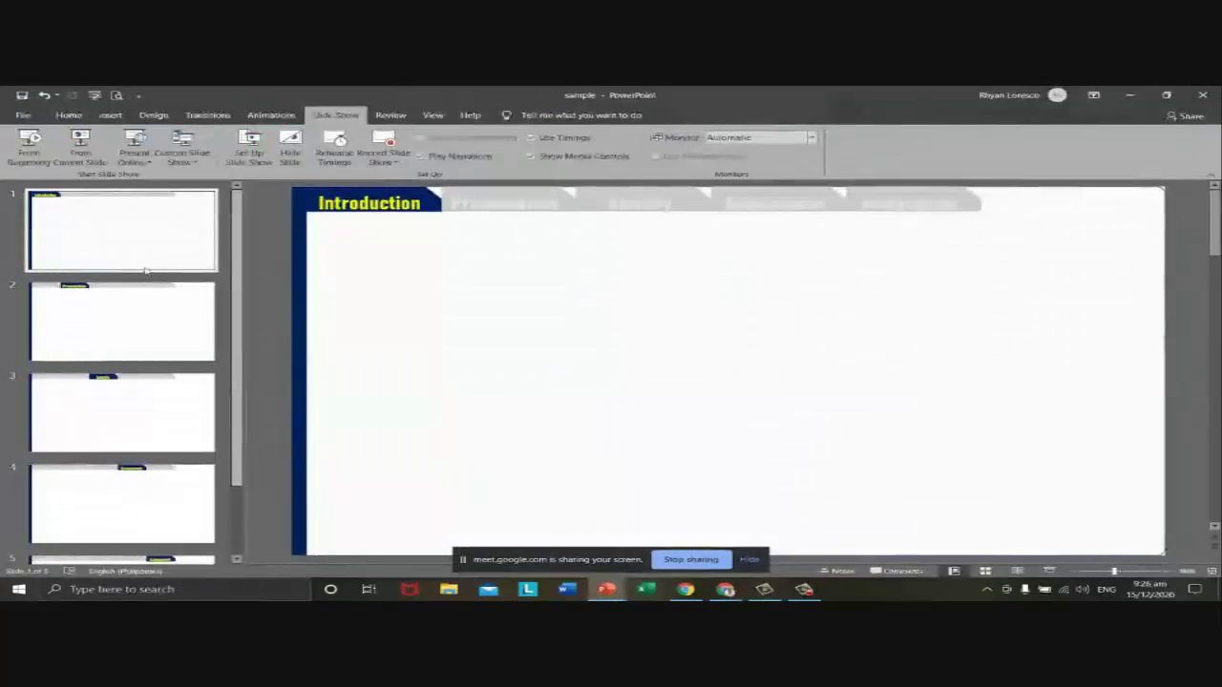
pyautogui.hotkey('alt', 'Tab')
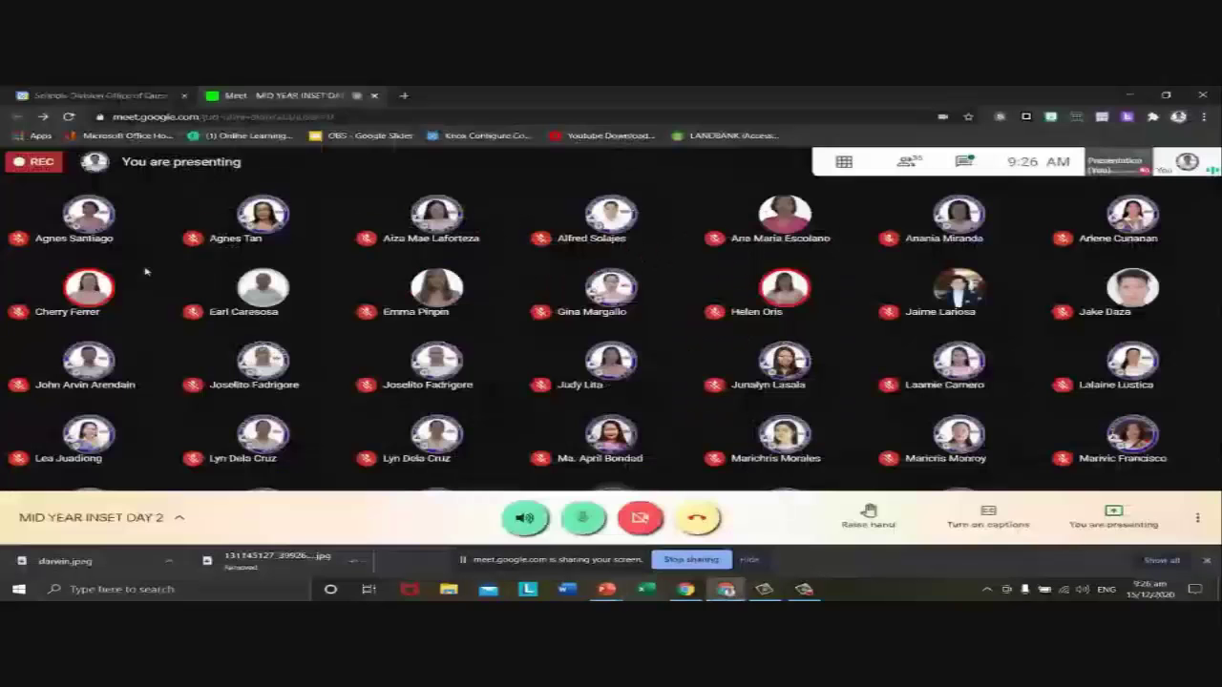
# - Return to the sample presentation in PowerPoint, hide the screen-sharing notice, and run the slide show to check slide 1
pyautogui.hotkey('alt', 'Tab')
pyautogui.click(442, 270)
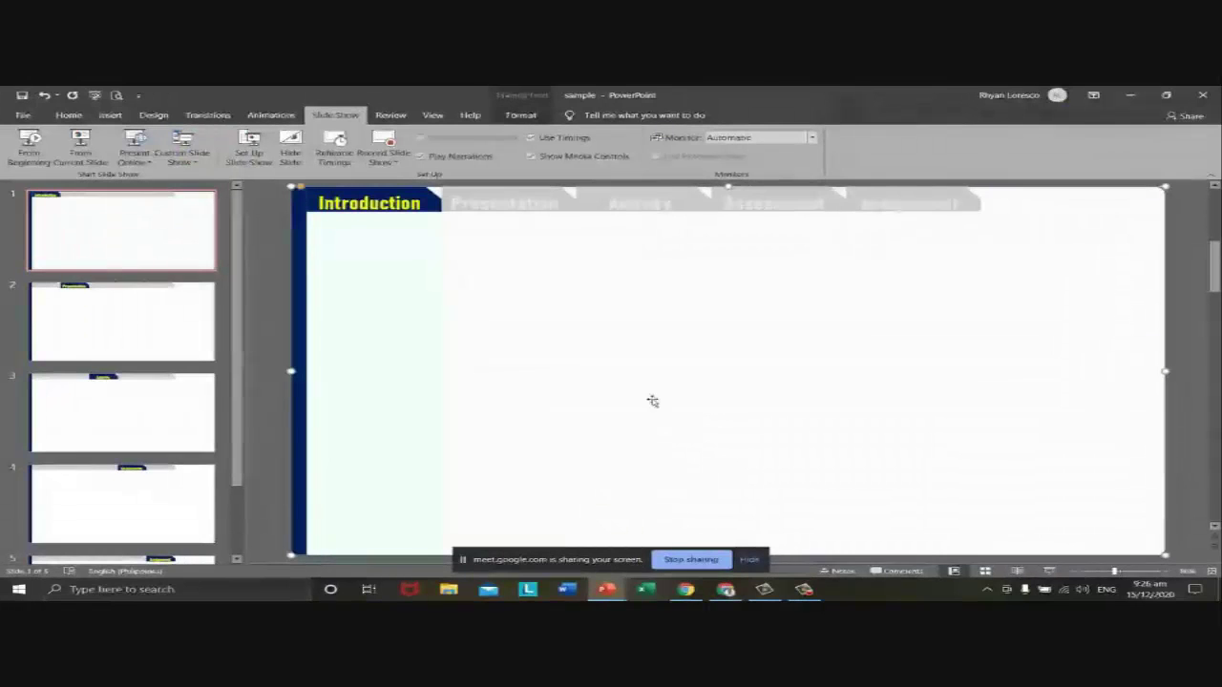
pyautogui.click(750, 560)
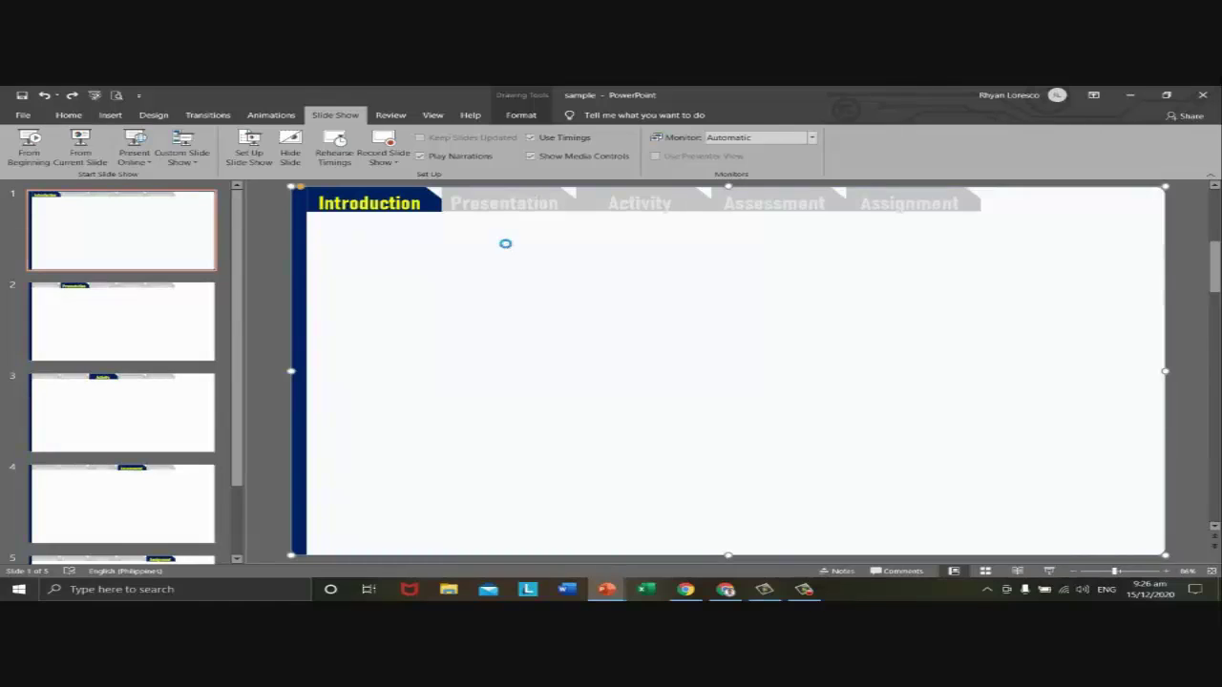
pyautogui.press('F5')
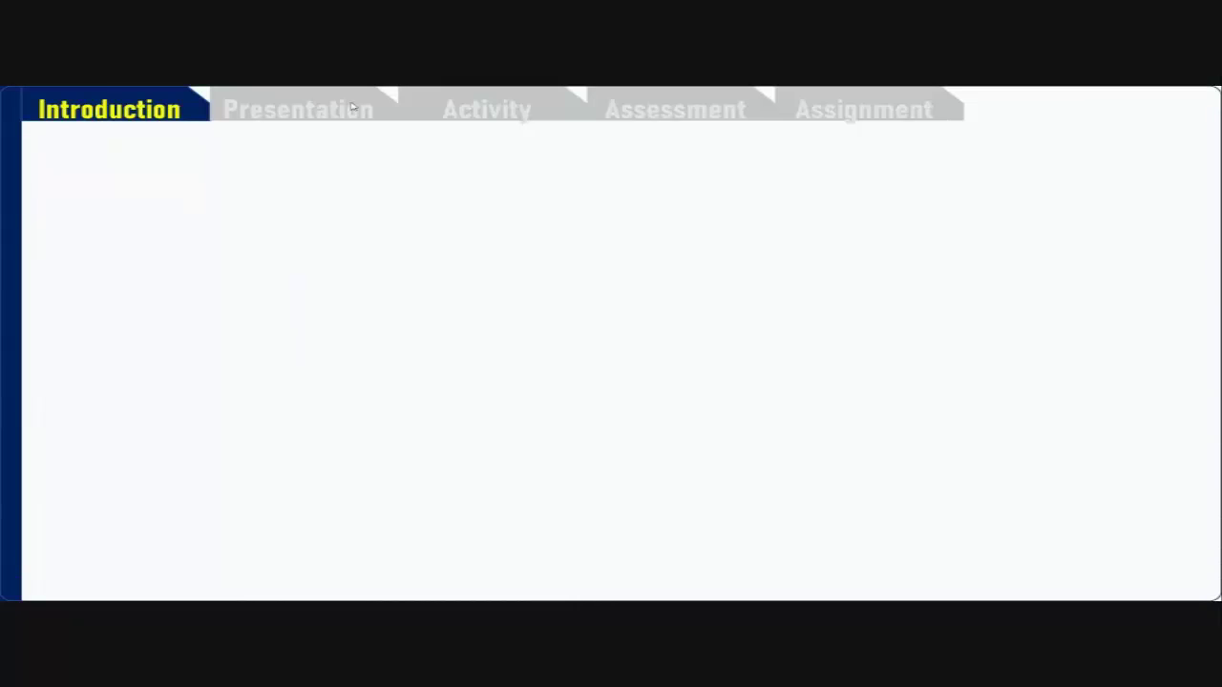
pyautogui.press('Escape')
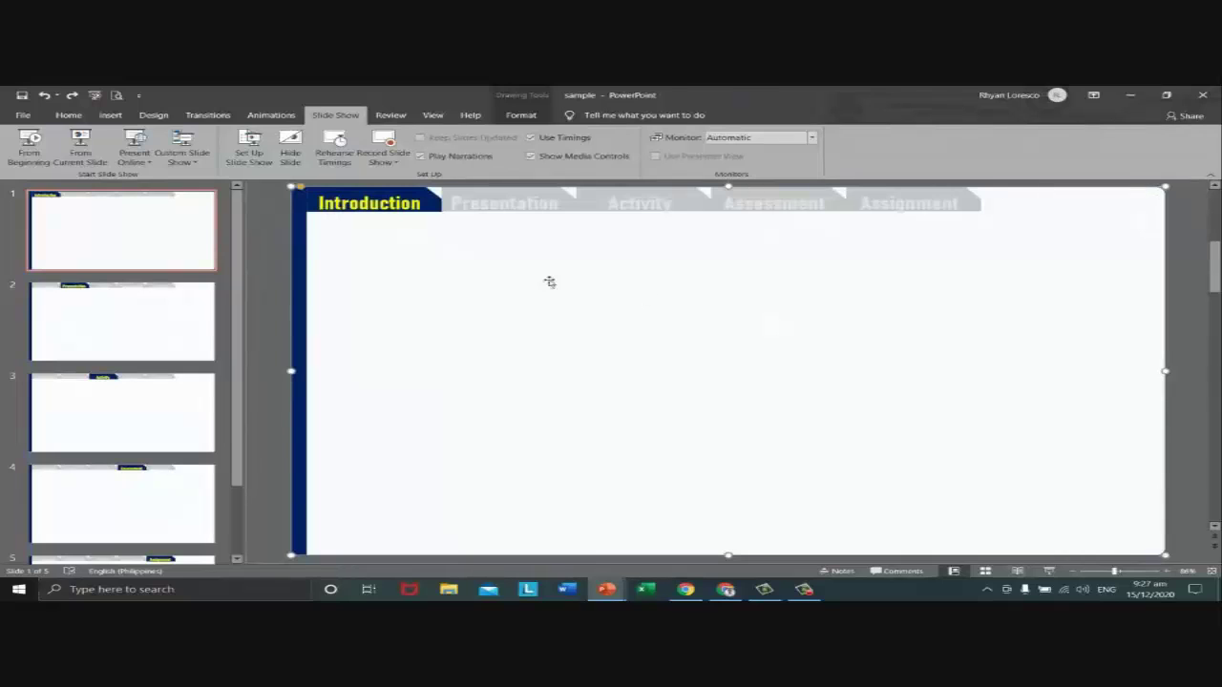
# - Send the near-transparent rectangle on slide 1 to the back and deselect it
pyautogui.rightClick(463, 260)
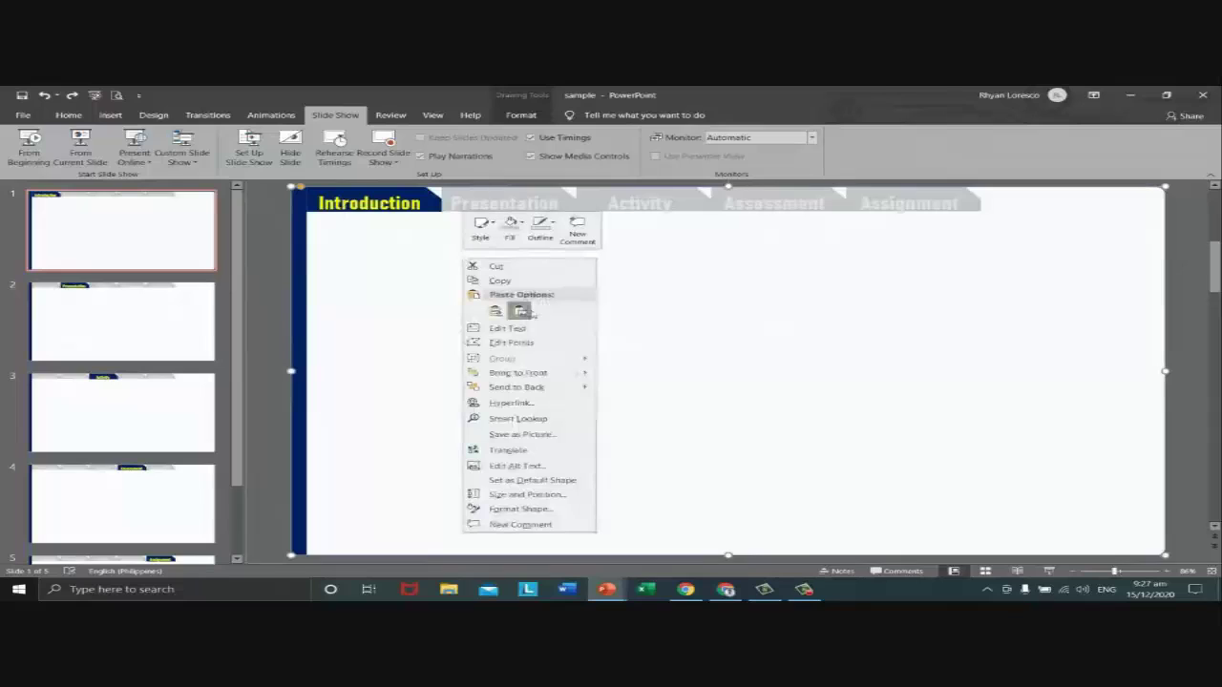
pyautogui.click(515, 387)
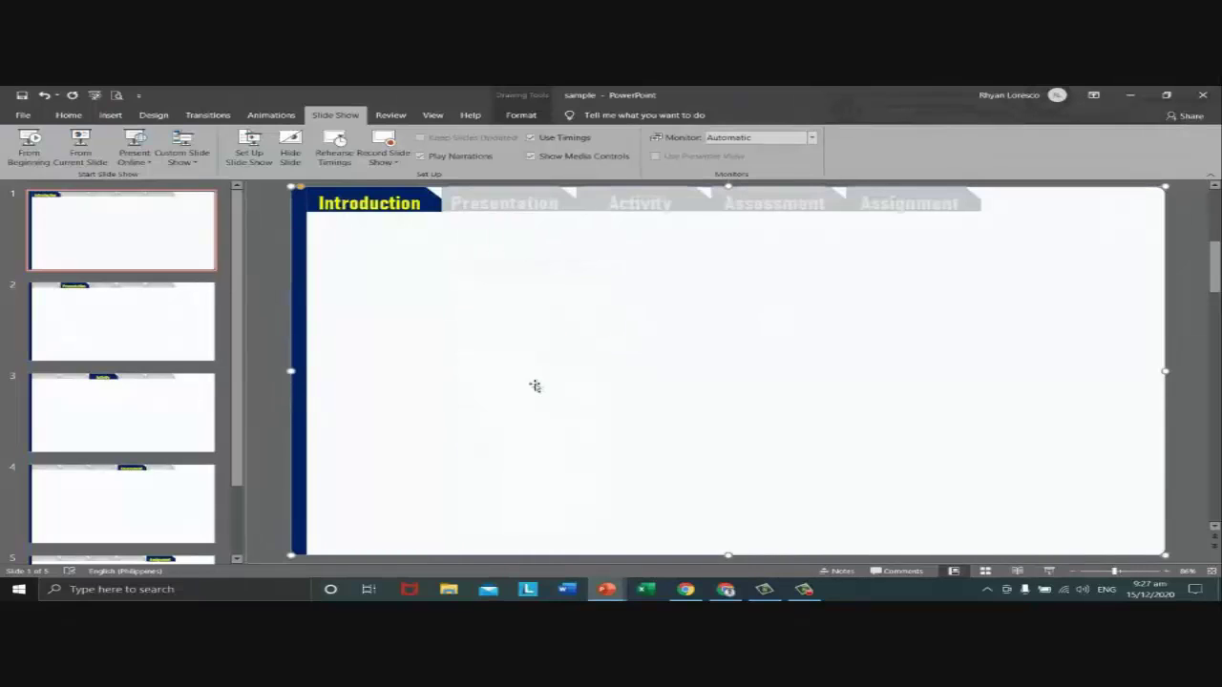
pyautogui.click(270, 317)
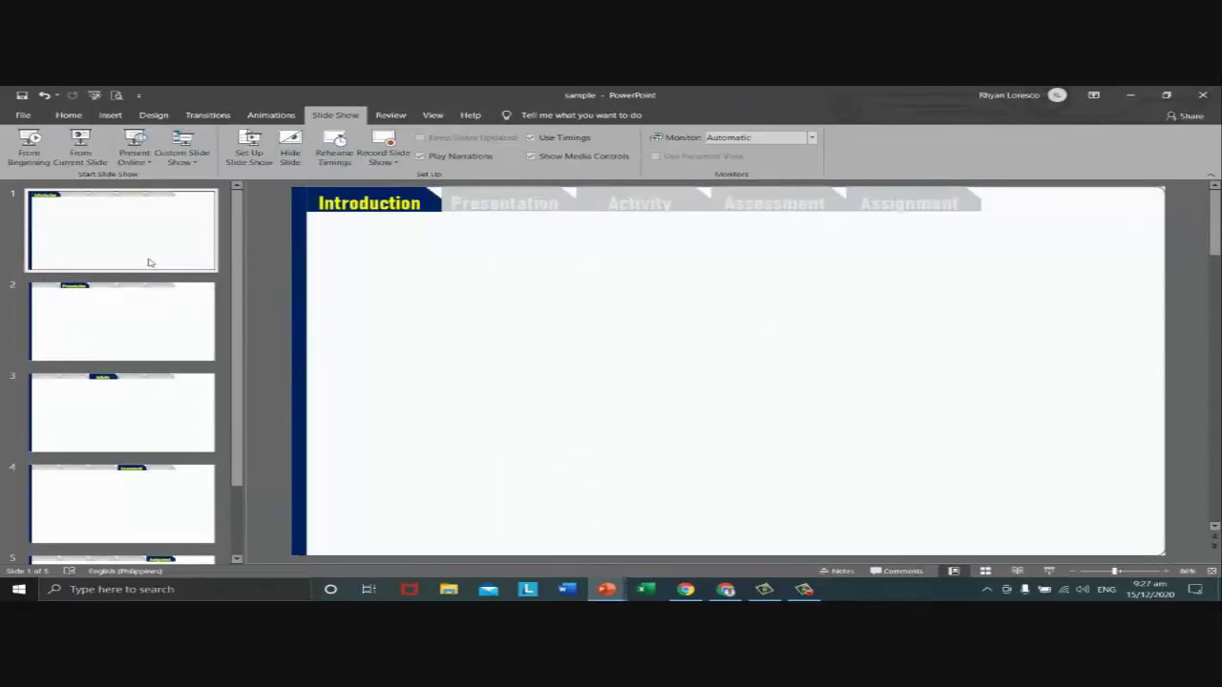
# - Run the slide show, test the Introduction, Presentation, Activity, Assessment and Assignment tab links, and exit the show
pyautogui.press('F5')
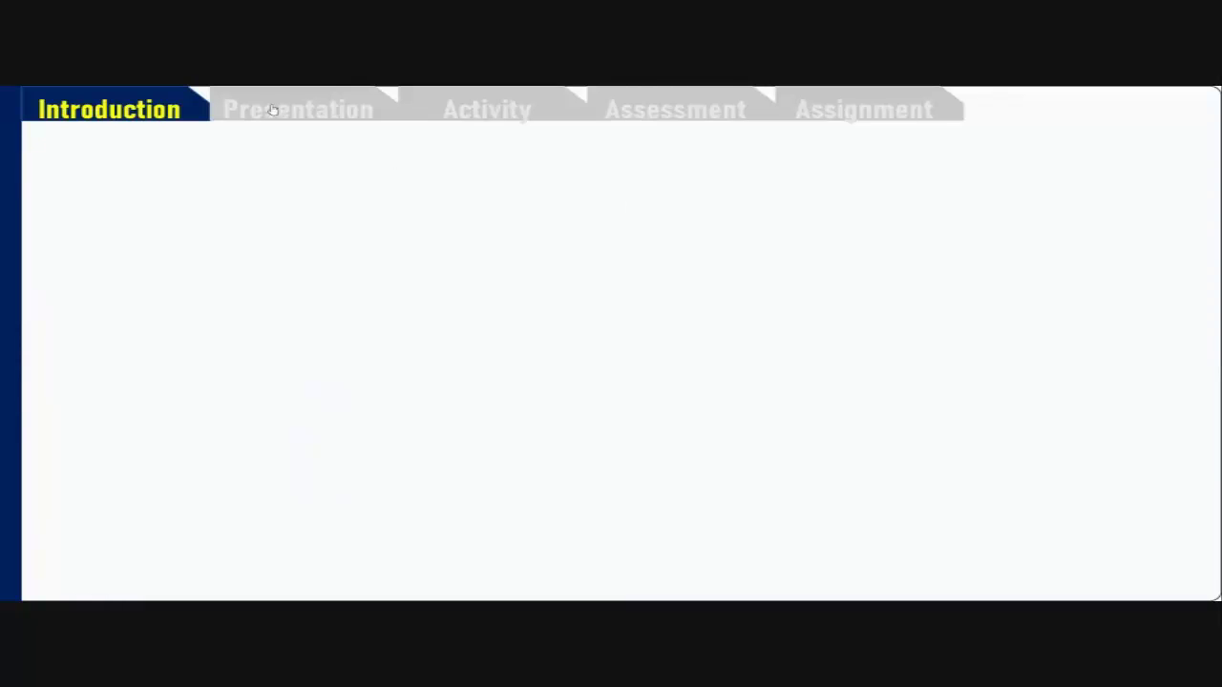
pyautogui.click(462, 103)
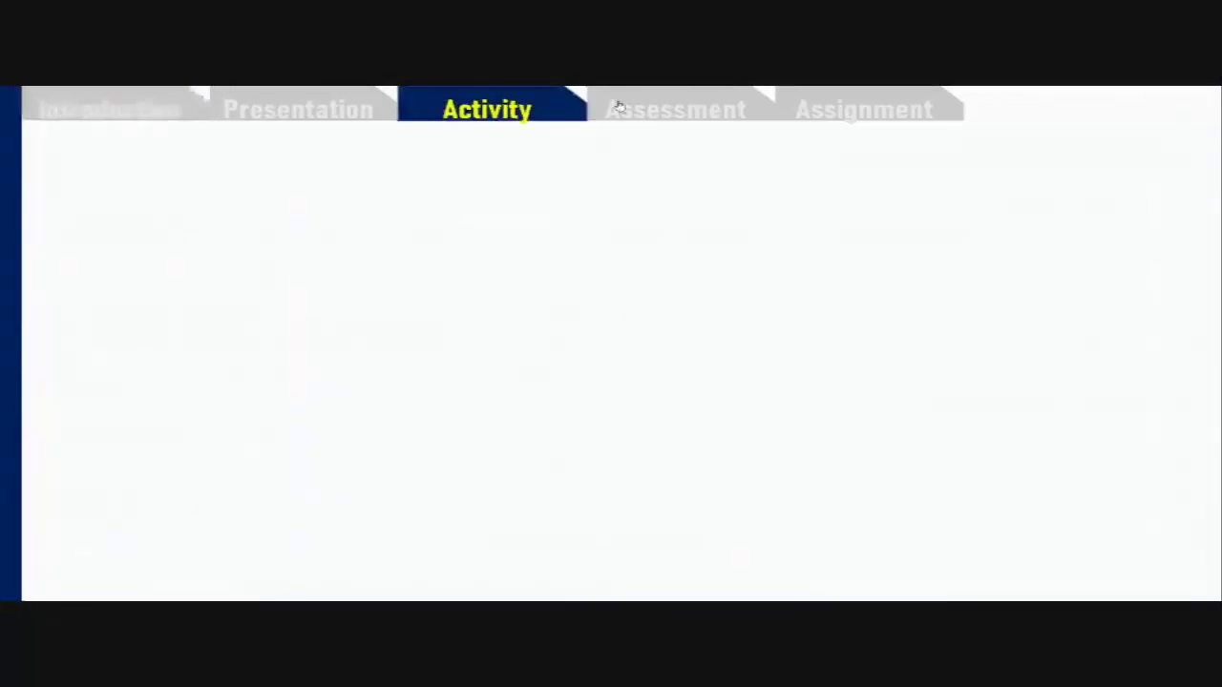
pyautogui.click(649, 108)
pyautogui.click(845, 111)
pyautogui.click(482, 113)
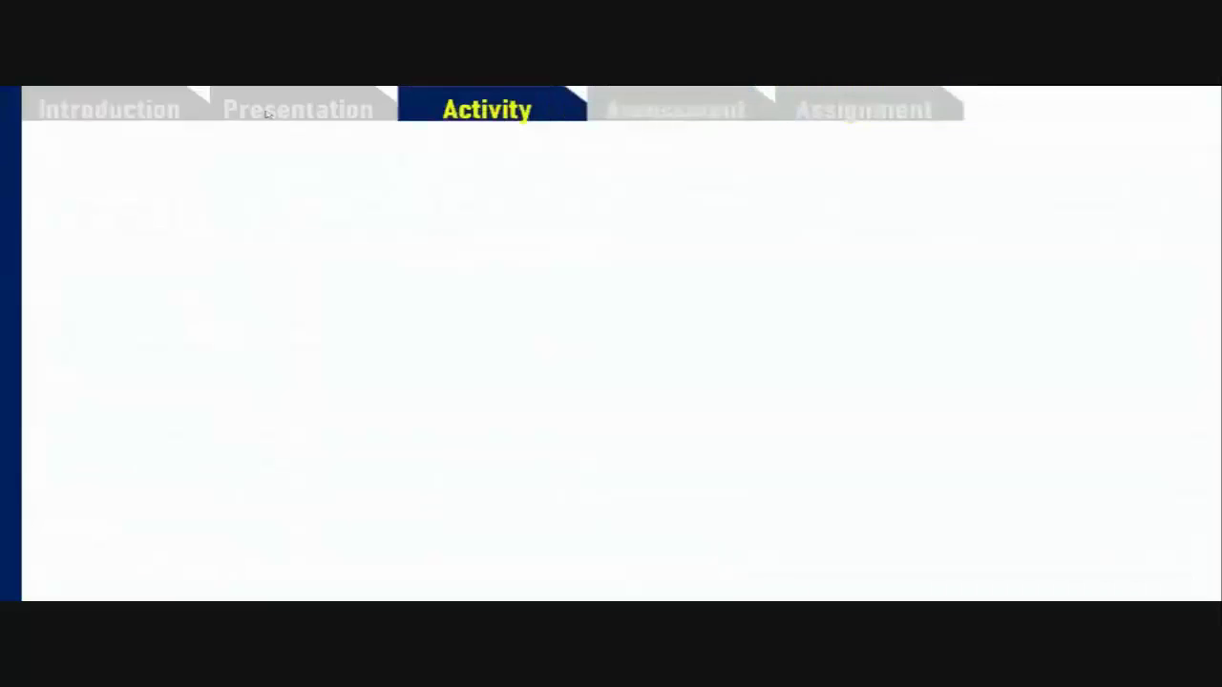
pyautogui.click(67, 117)
pyautogui.click(377, 114)
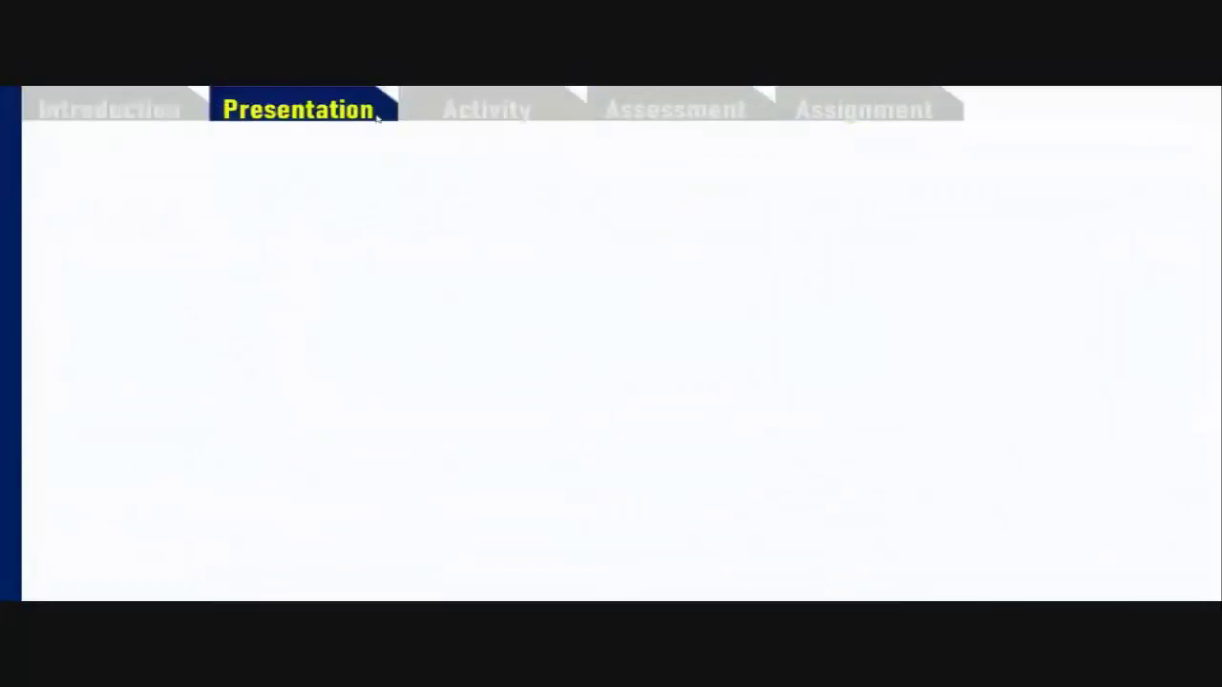
pyautogui.click(430, 112)
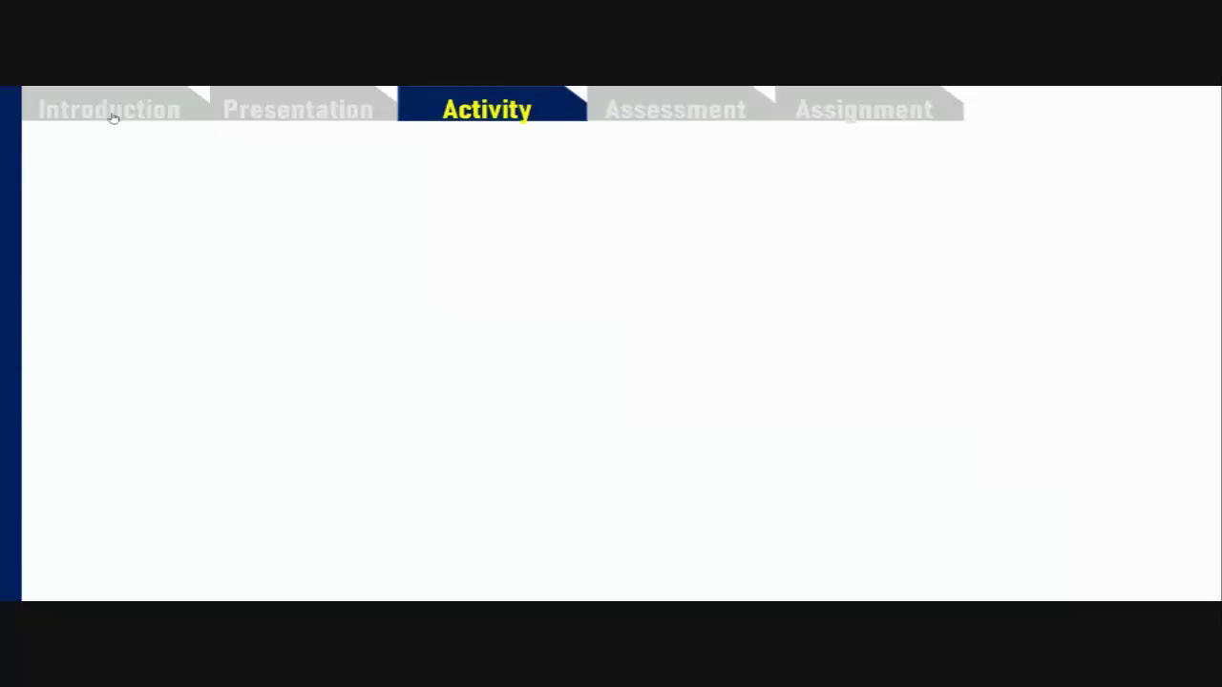
pyautogui.press('Escape')
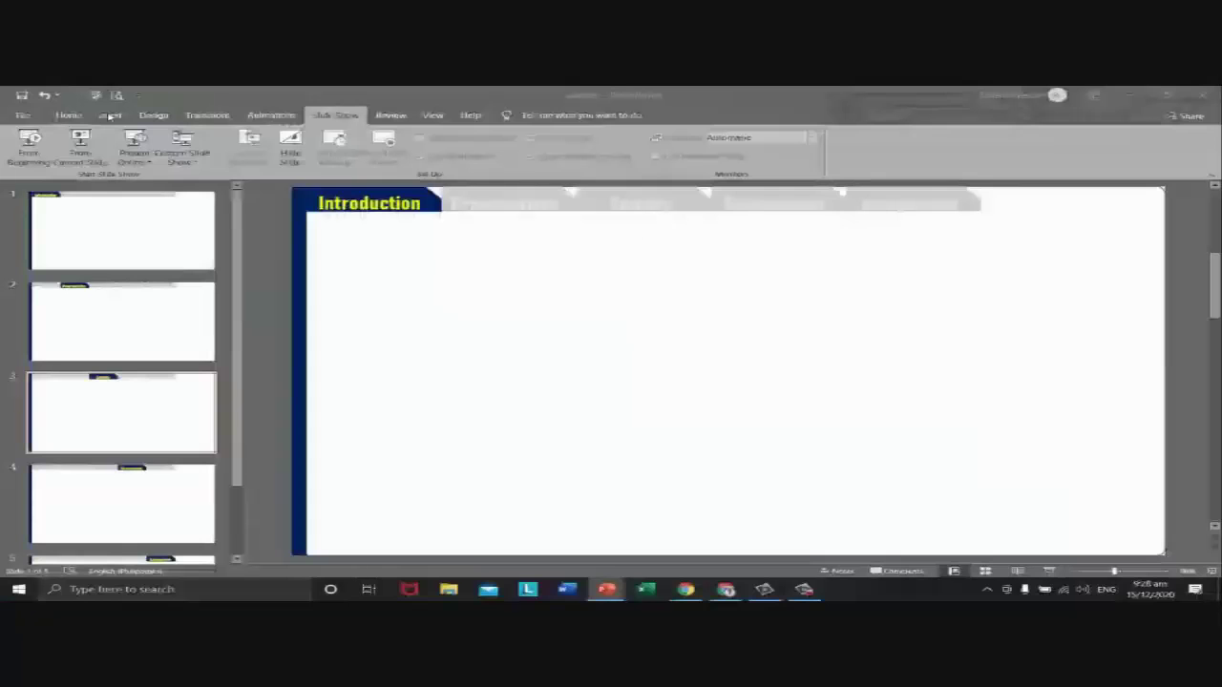
# - Copy the near-transparent rectangle from slide 1 and paste it onto slide 2 with the destination theme
pyautogui.click(118, 237)
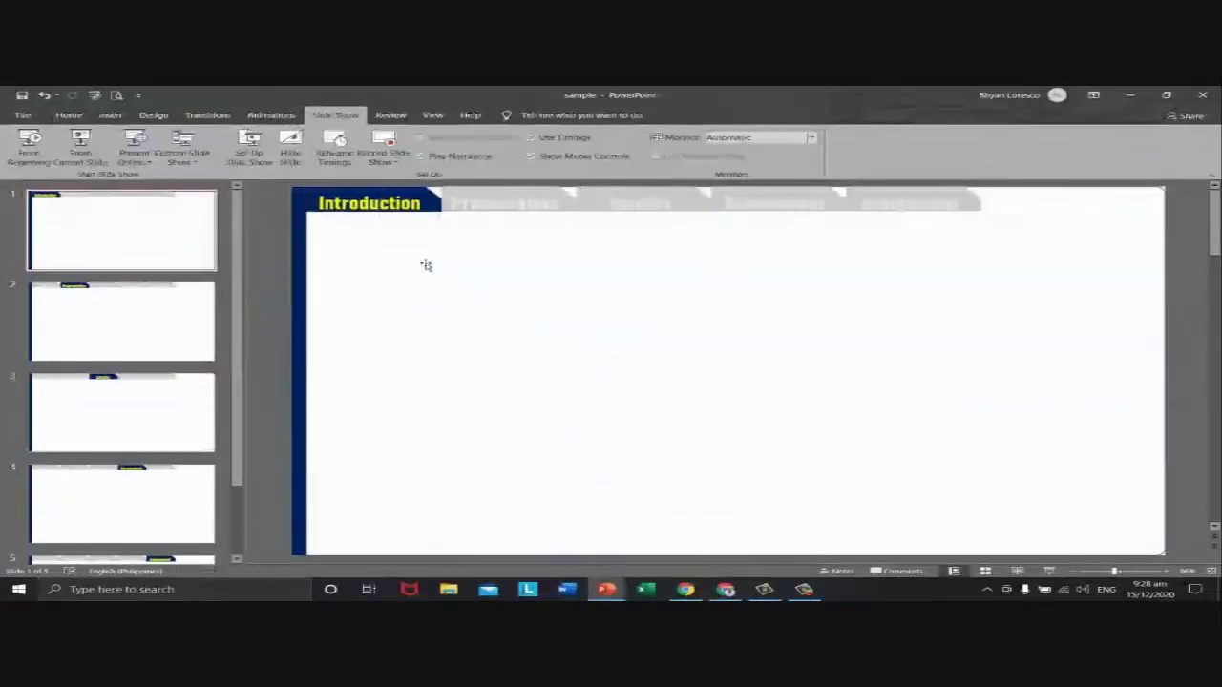
pyautogui.click(709, 268)
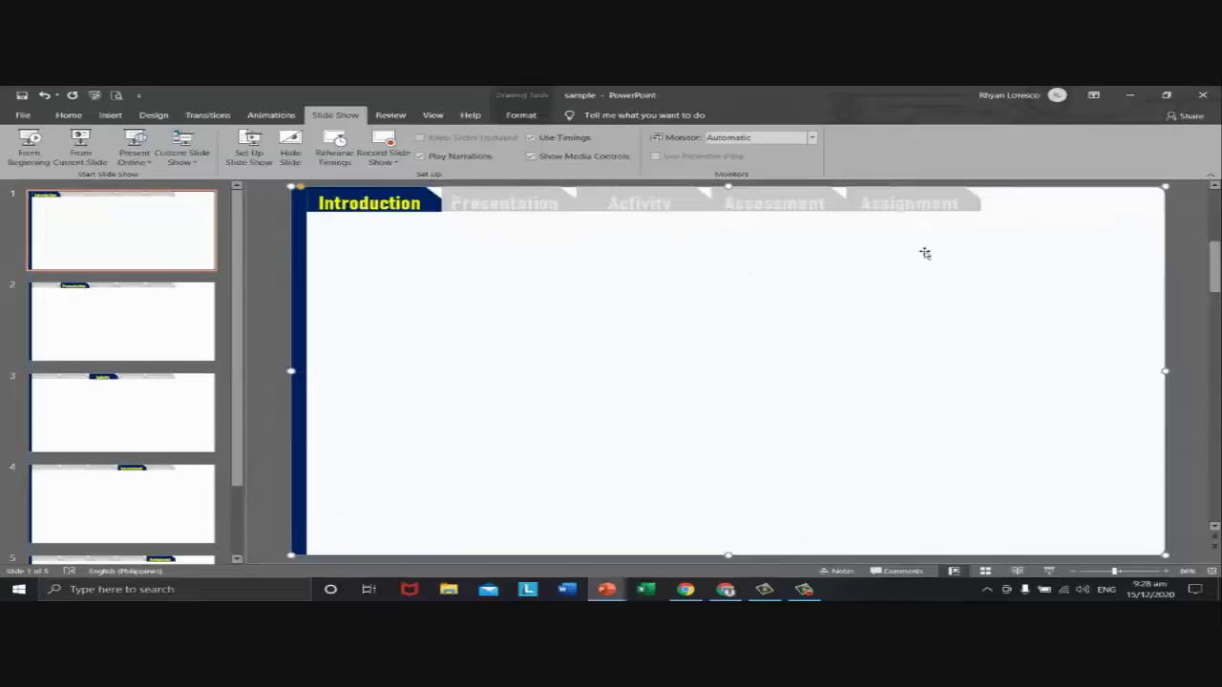
pyautogui.rightClick(504, 263)
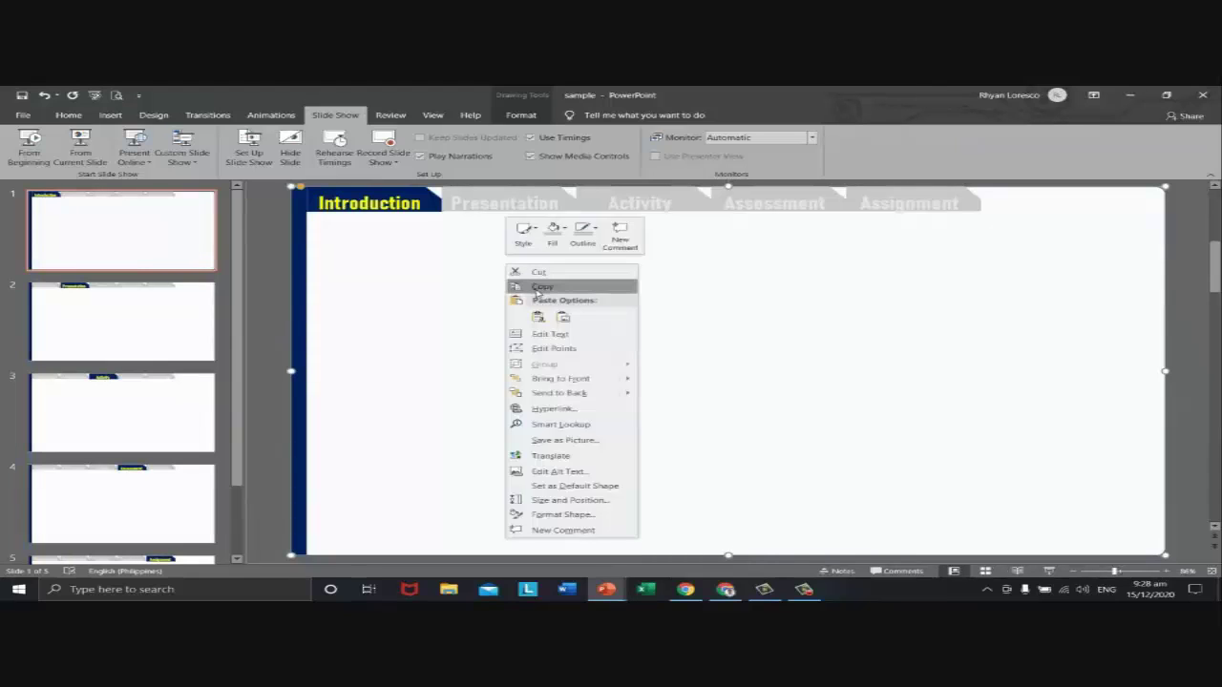
pyautogui.click(273, 298)
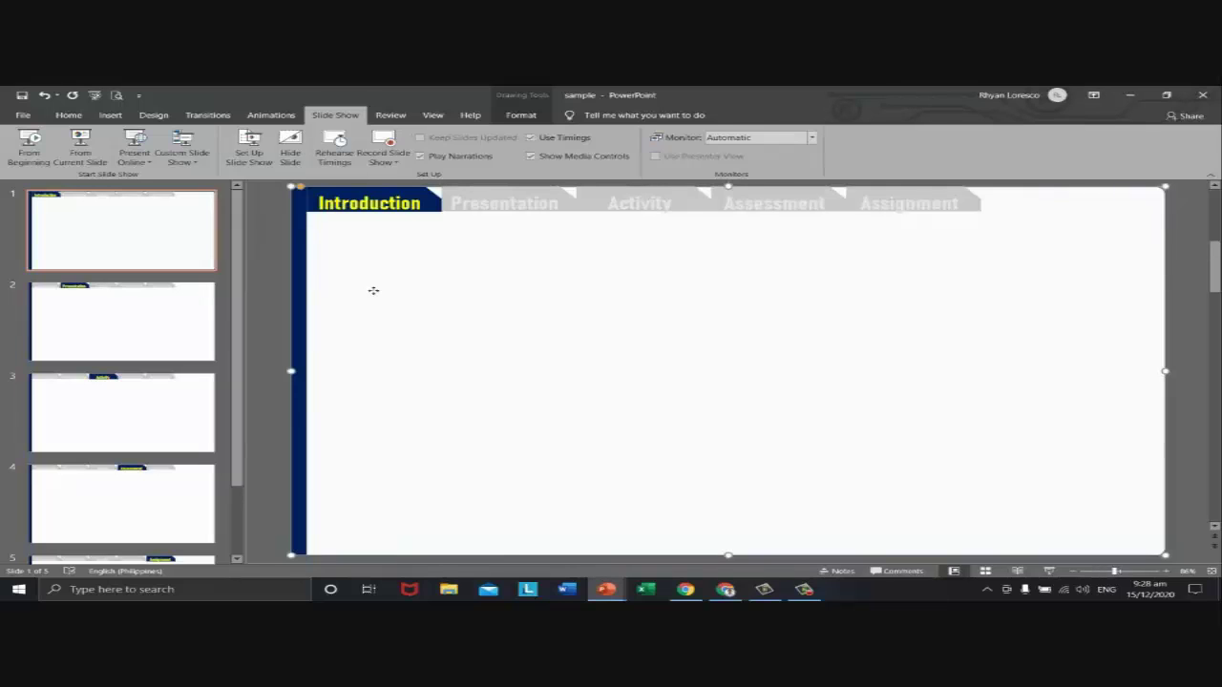
pyautogui.click(170, 319)
pyautogui.rightClick(360, 270)
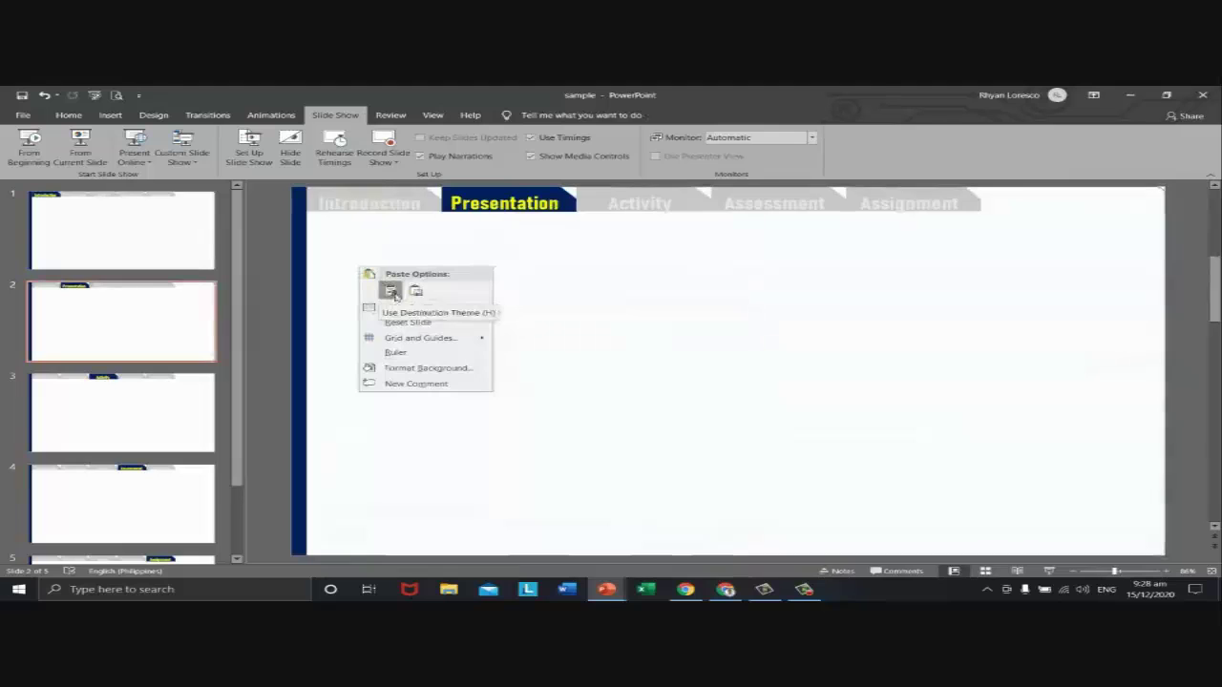
pyautogui.click(391, 292)
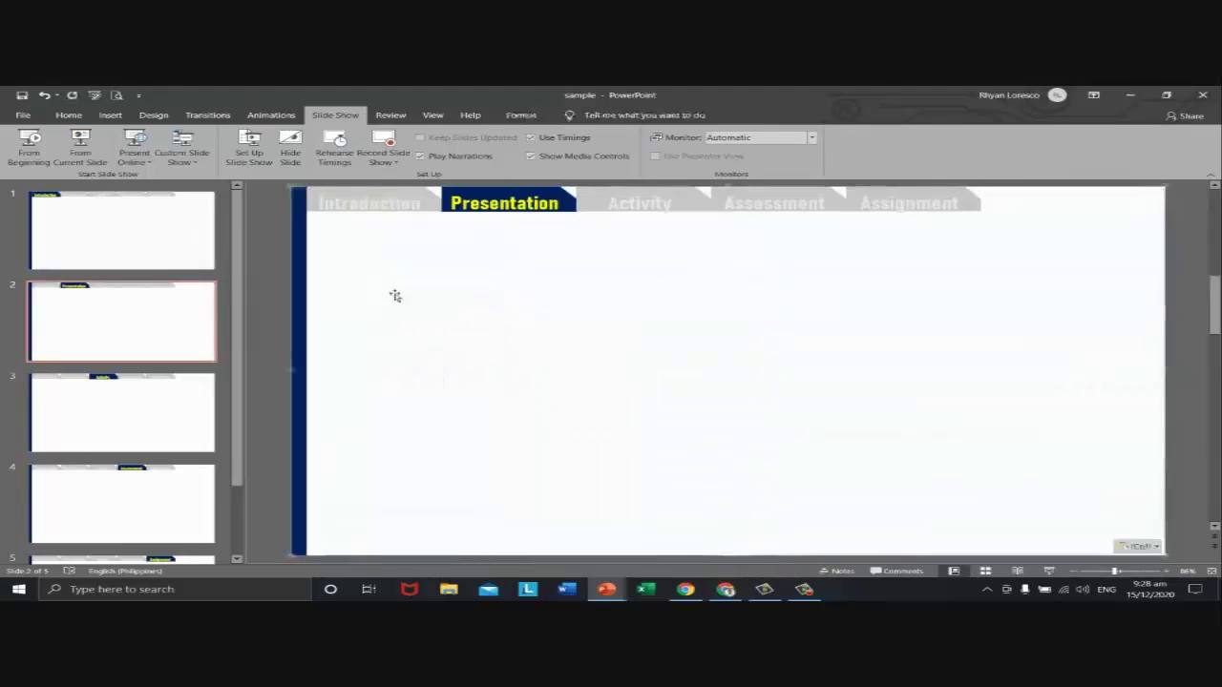
# - Paste the copied rectangle onto the Activity and Assessment slides, slides 3 and 4, with the destination theme
pyautogui.click(147, 403)
pyautogui.rightClick(396, 310)
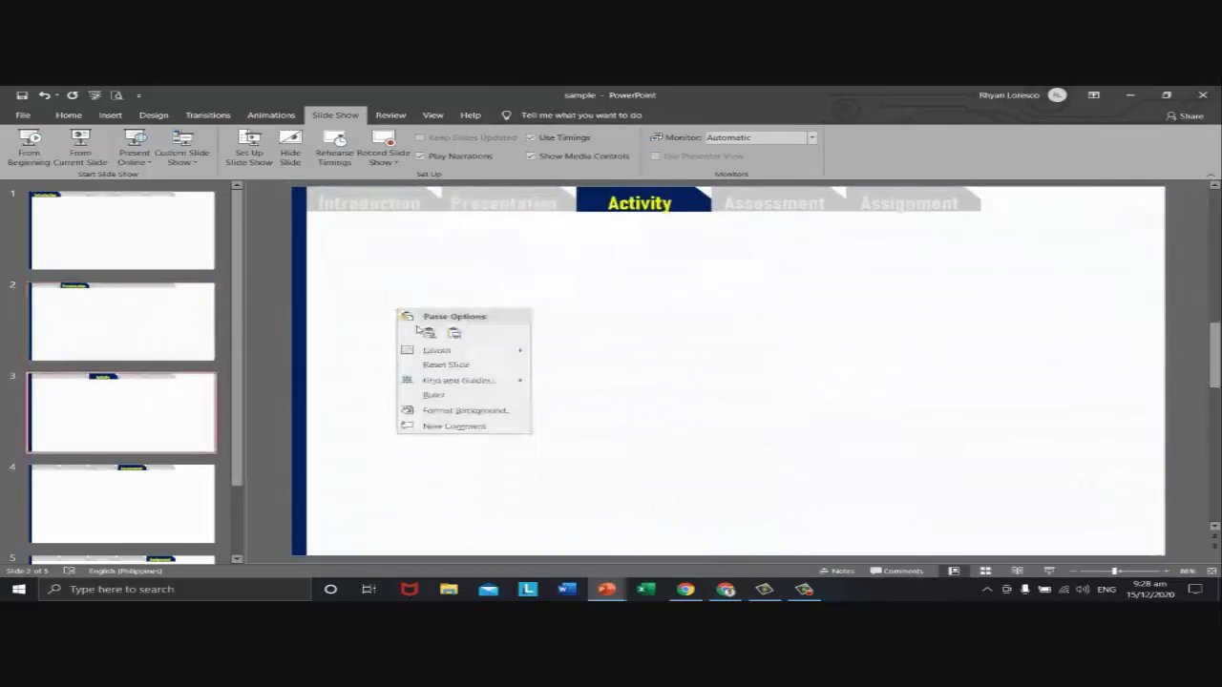
pyautogui.click(420, 331)
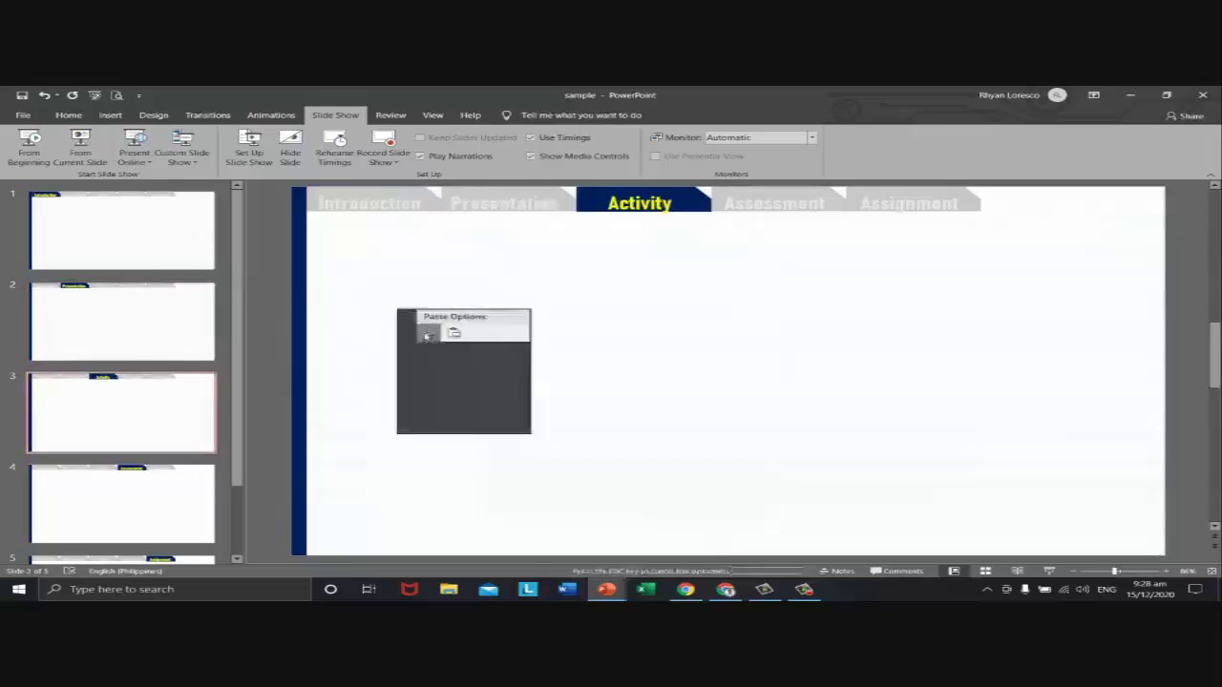
pyautogui.click(100, 508)
pyautogui.rightClick(413, 260)
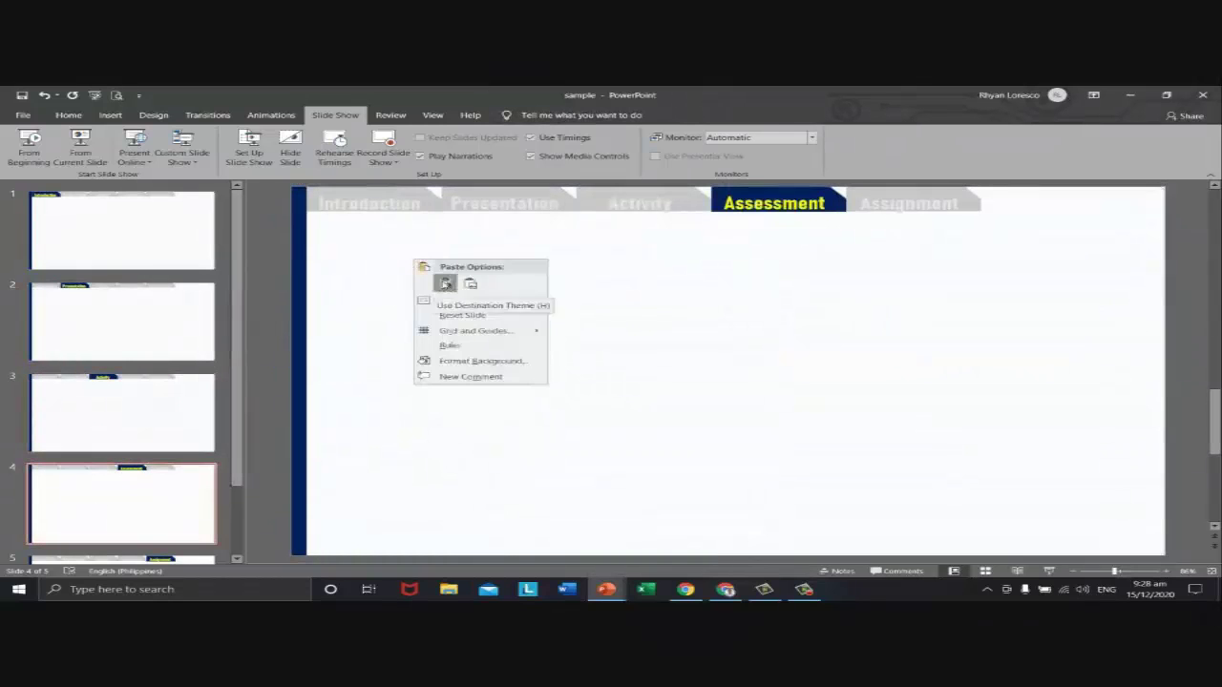
pyautogui.click(445, 283)
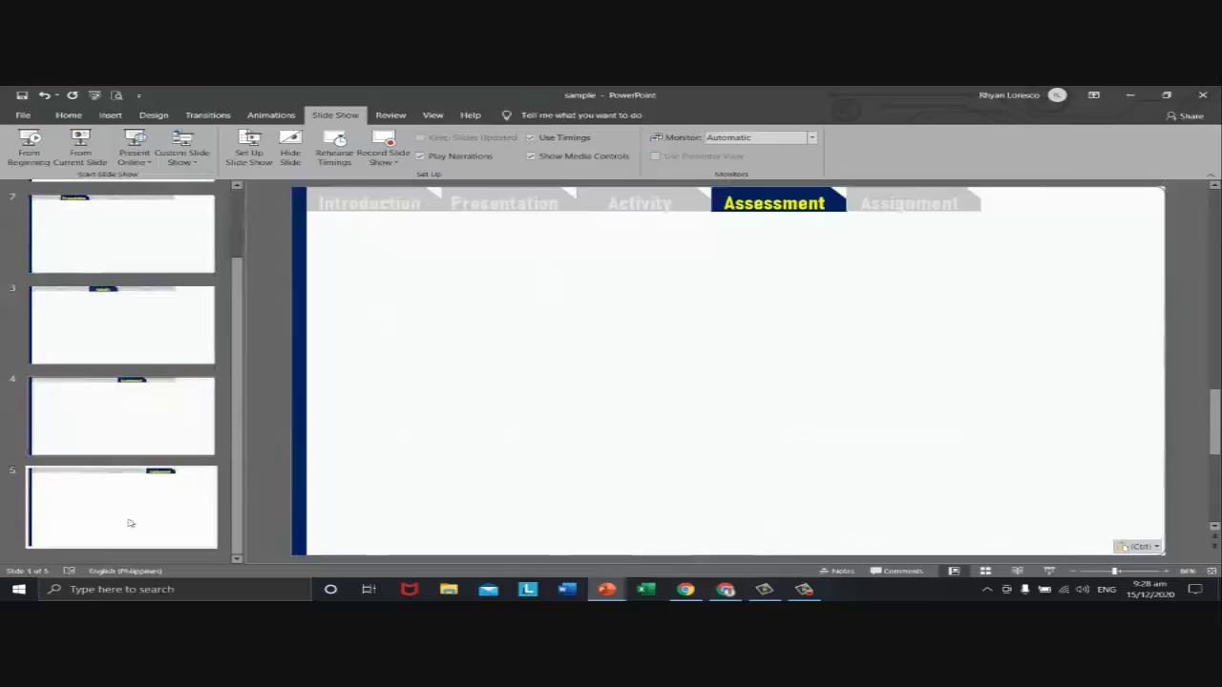
# - Paste the copied rectangle onto the Assignment slide, slide 5, and deselect it
pyautogui.click(130, 523)
pyautogui.rightClick(450, 292)
pyautogui.click(481, 316)
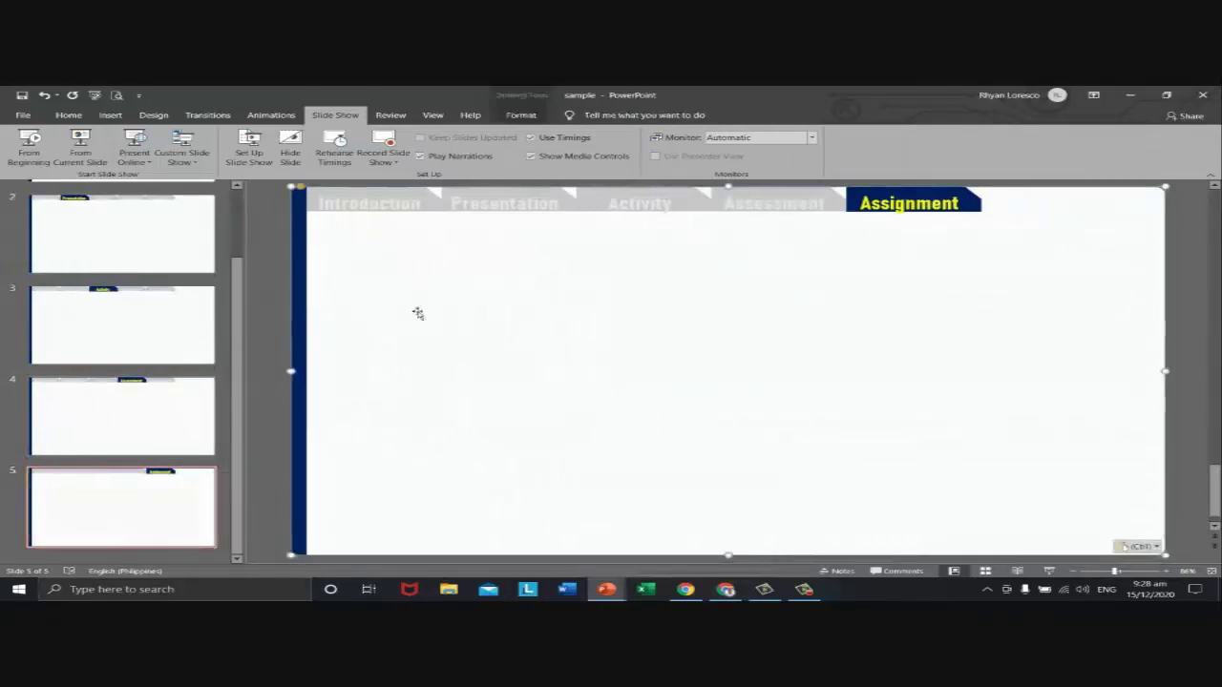
pyautogui.press('Escape')
pyautogui.scroll(2, 143, 286)
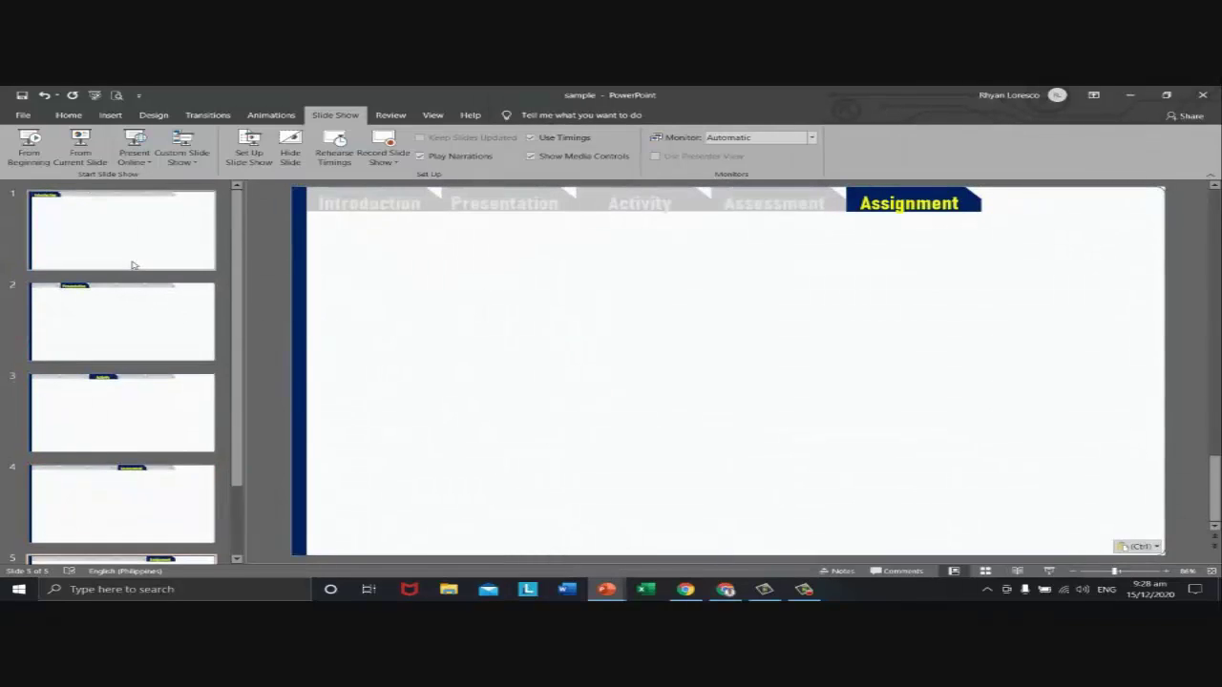
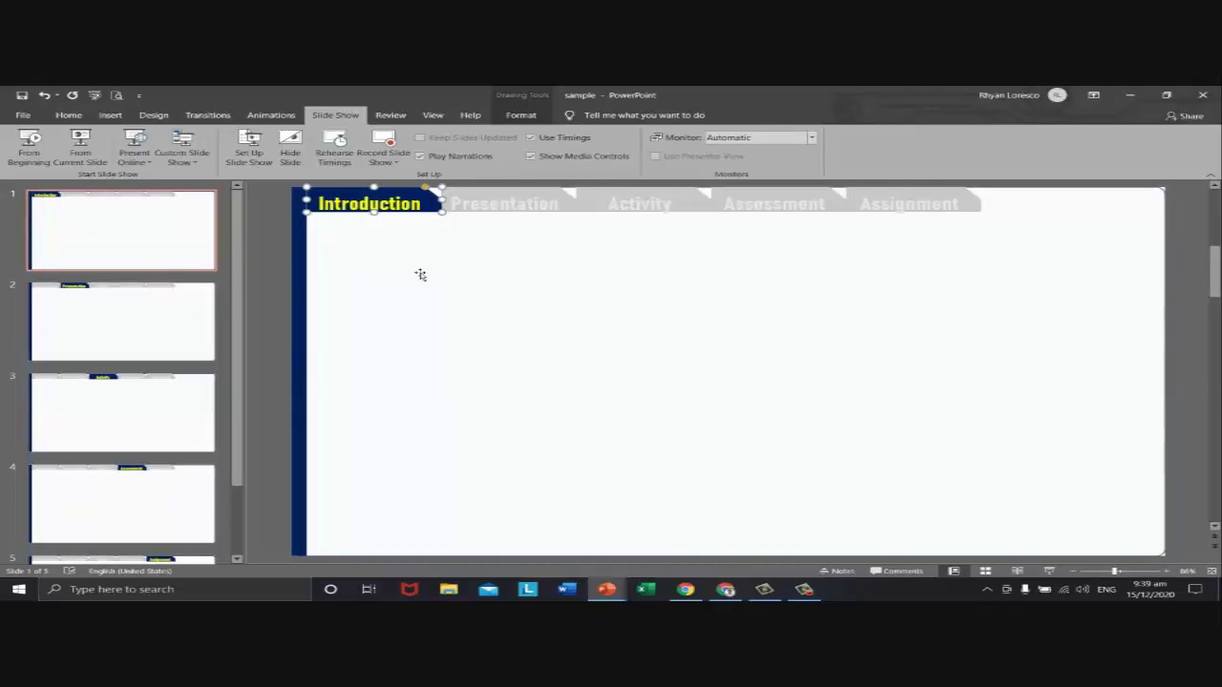
pyautogui.click(330, 256)
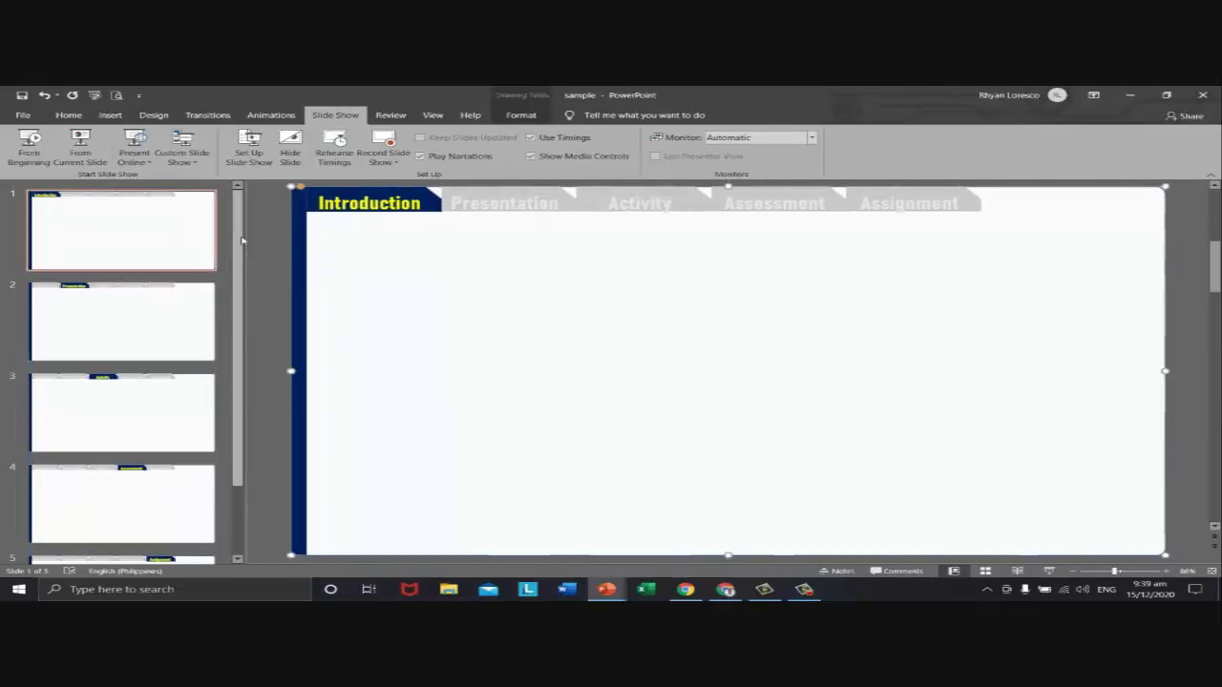
pyautogui.click(329, 258)
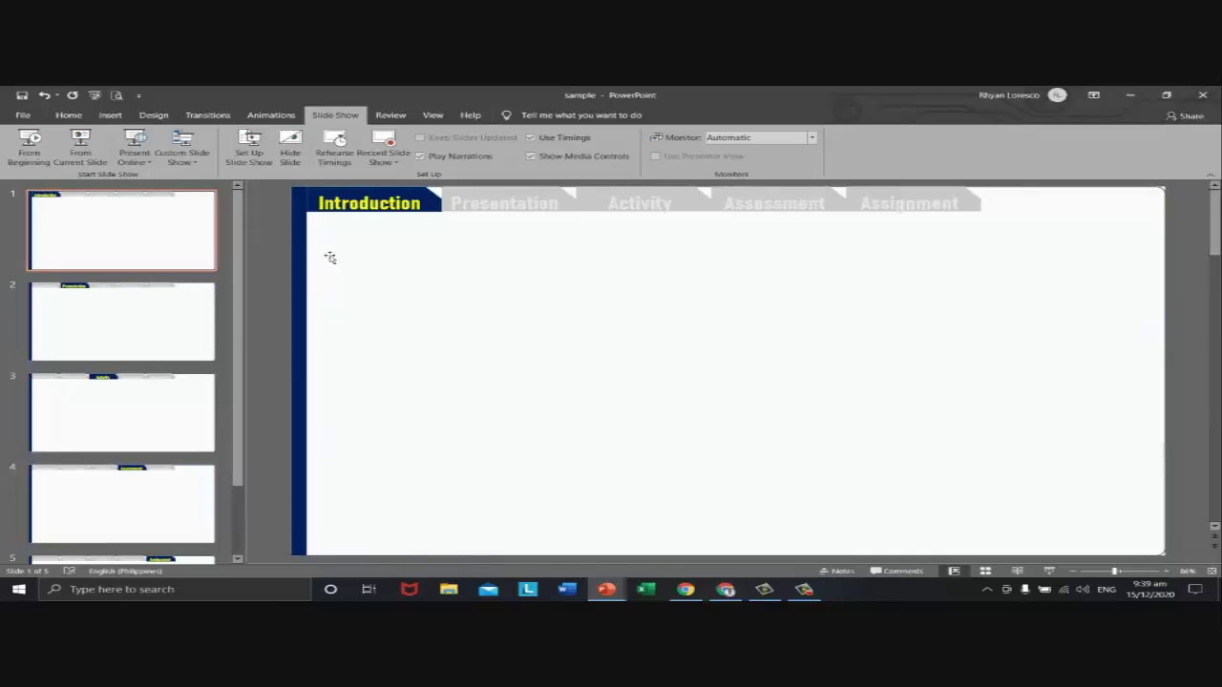
pyautogui.click(587, 312)
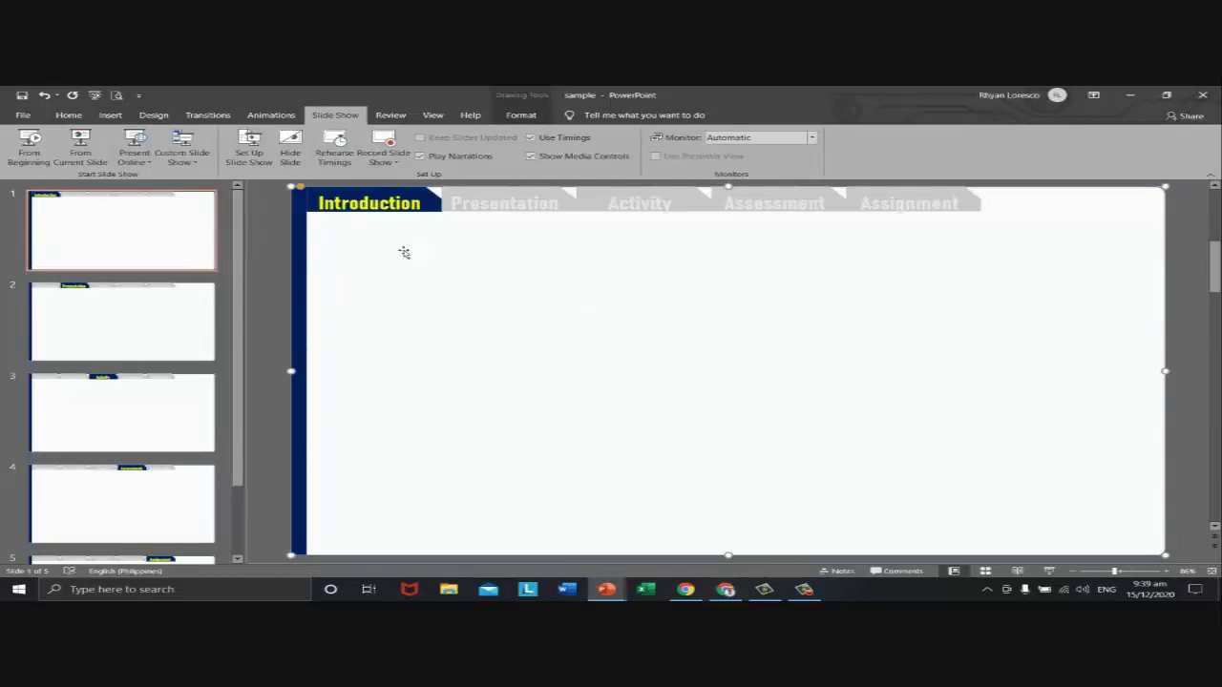
pyautogui.click(82, 115)
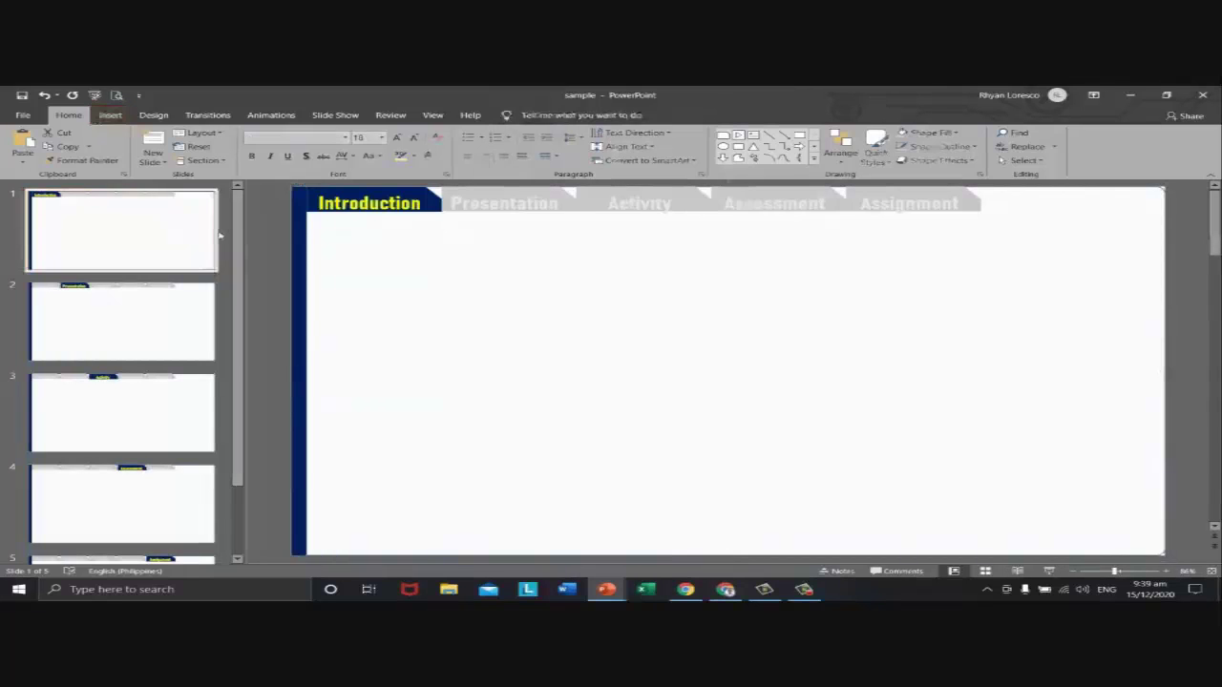
pyautogui.click(287, 232)
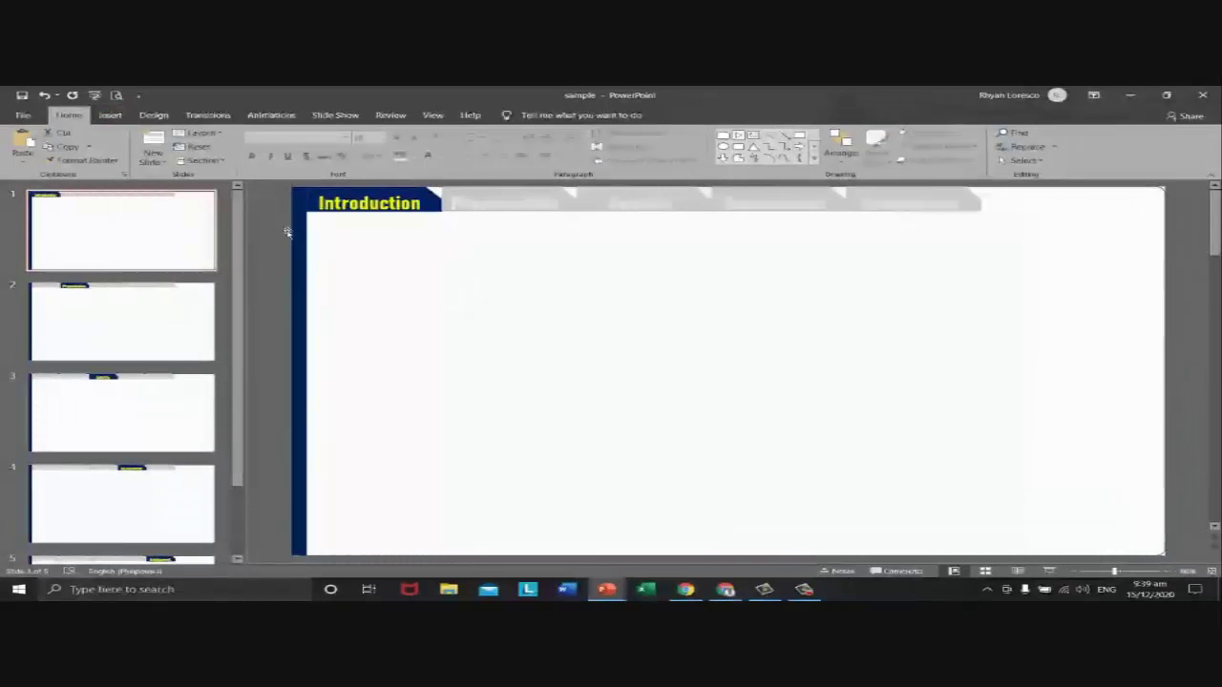
# - Draw a flat oval below the Introduction tab on slide 1 and shrink it to about 0.52 cm high and 5.77 cm wide
pyautogui.click(109, 114)
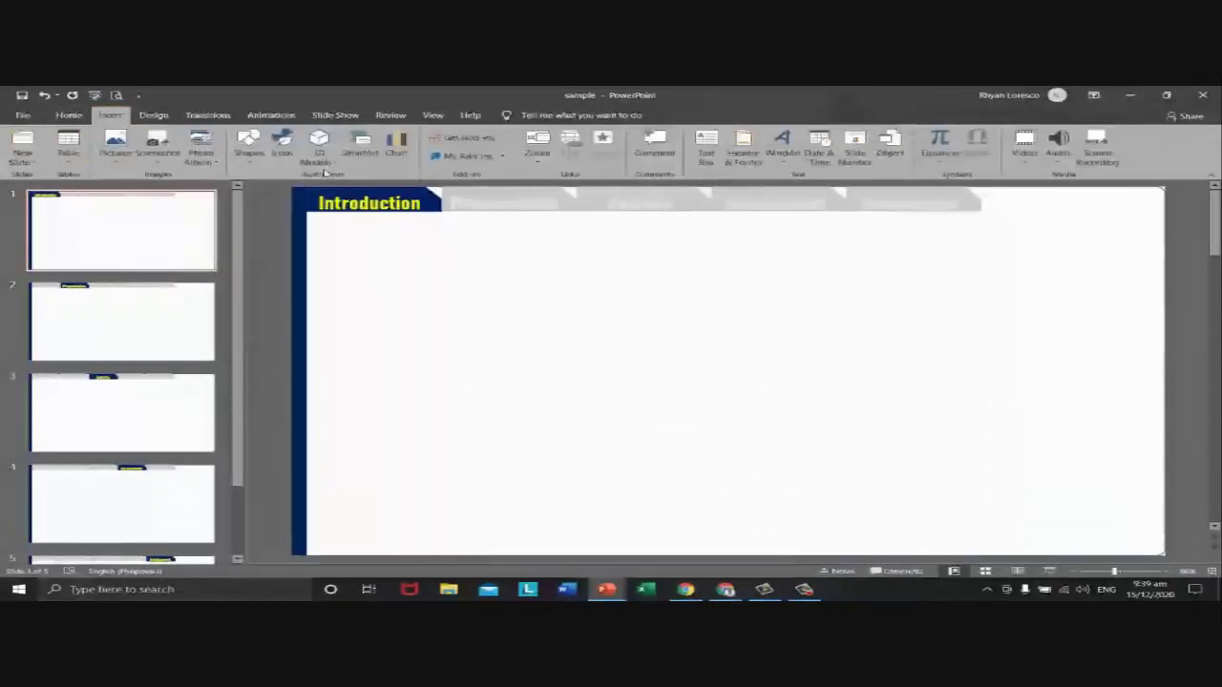
pyautogui.click(249, 145)
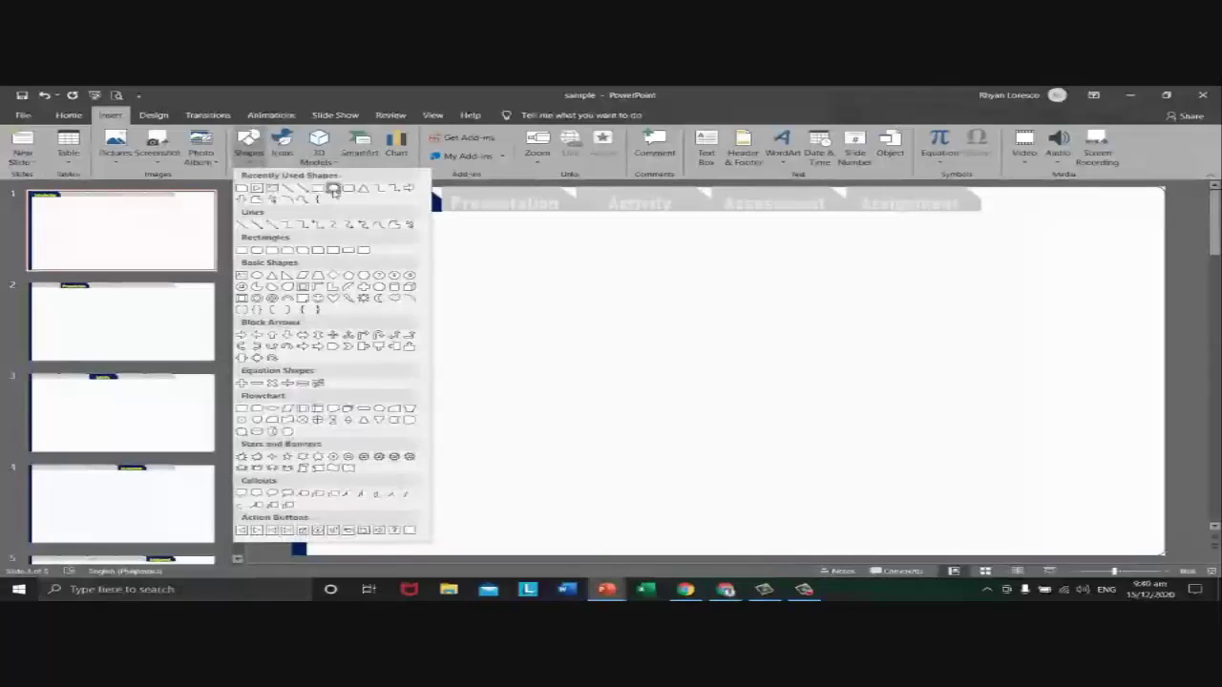
pyautogui.click(333, 189)
pyautogui.moveTo(381, 284); pyautogui.dragTo(567, 297)
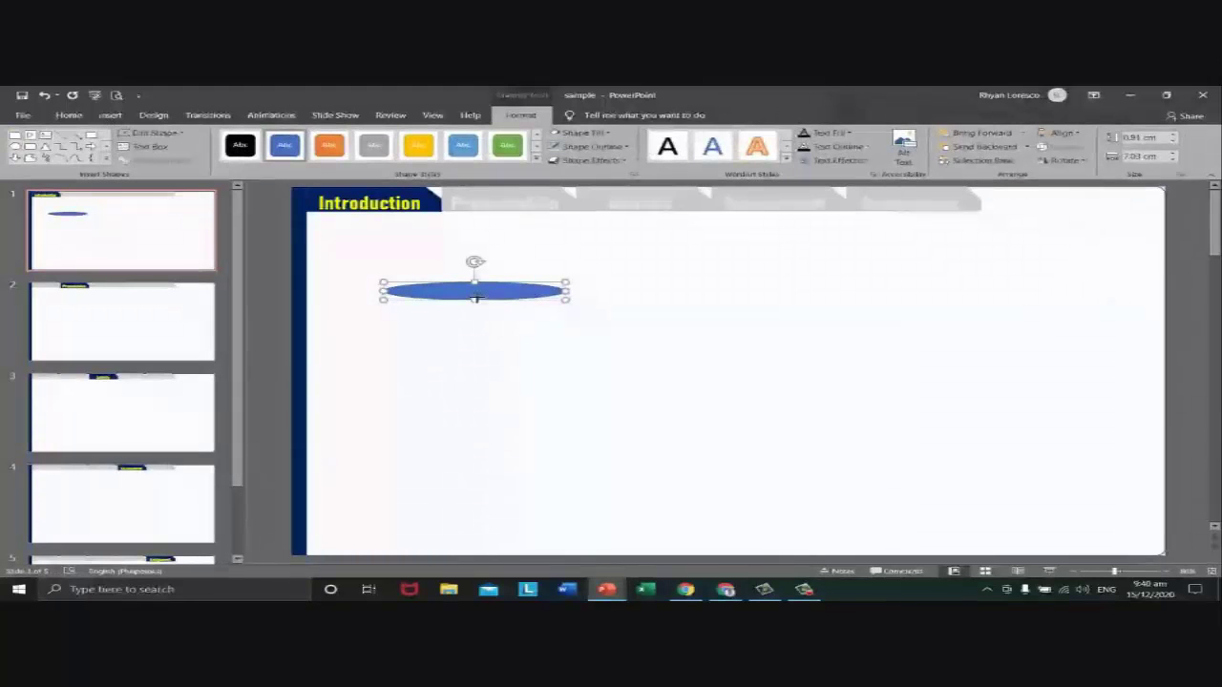
pyautogui.moveTo(475, 297)
pyautogui.mouseDown()
pyautogui.moveTo(484, 319)
pyautogui.moveTo(484, 287)
pyautogui.mouseUp()
pyautogui.moveTo(565, 287); pyautogui.dragTo(533, 289)
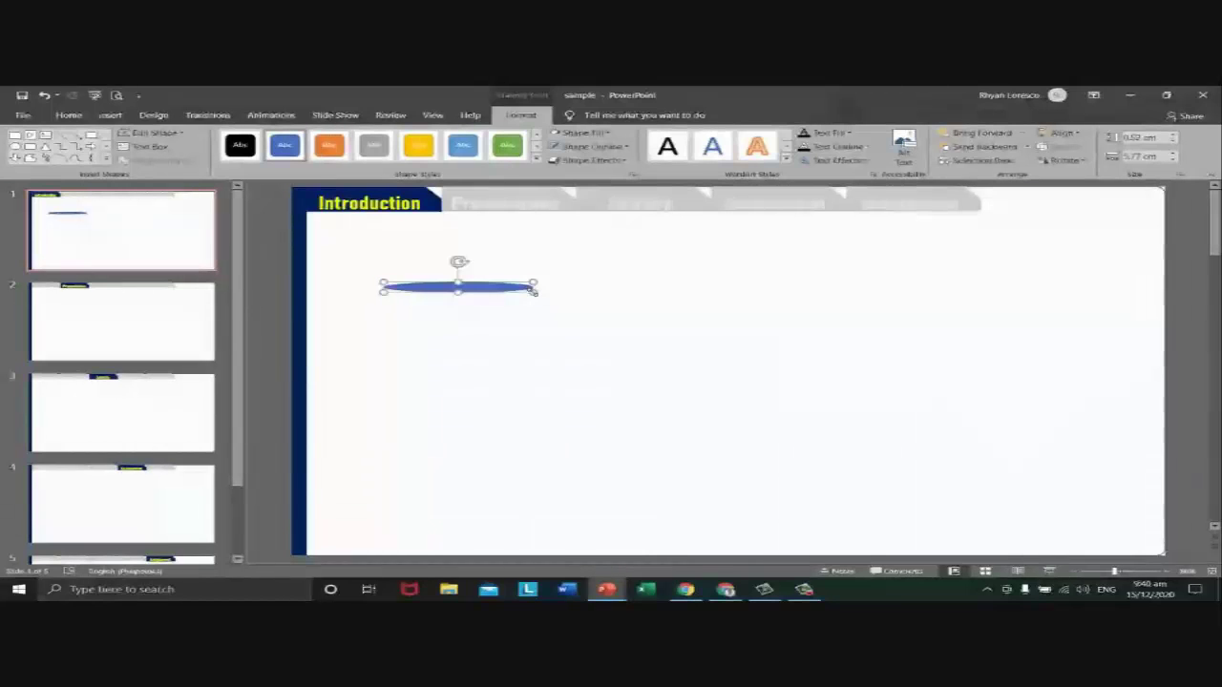
pyautogui.click(600, 134)
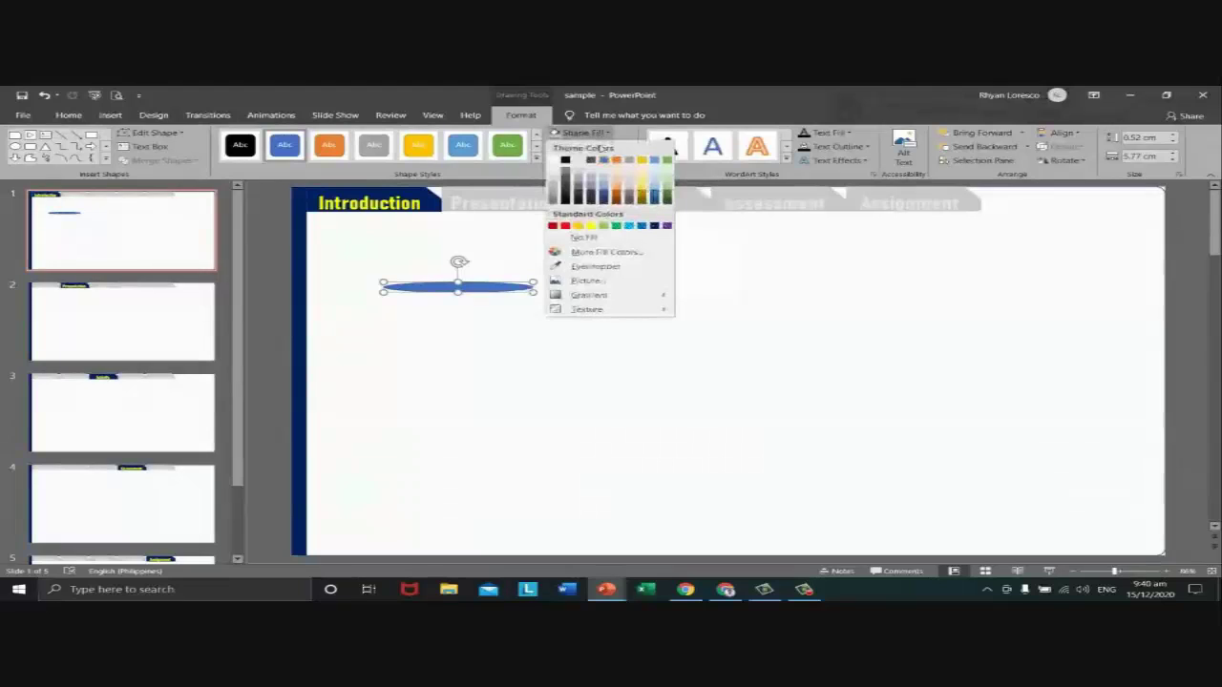
pyautogui.moveTo(604, 296)
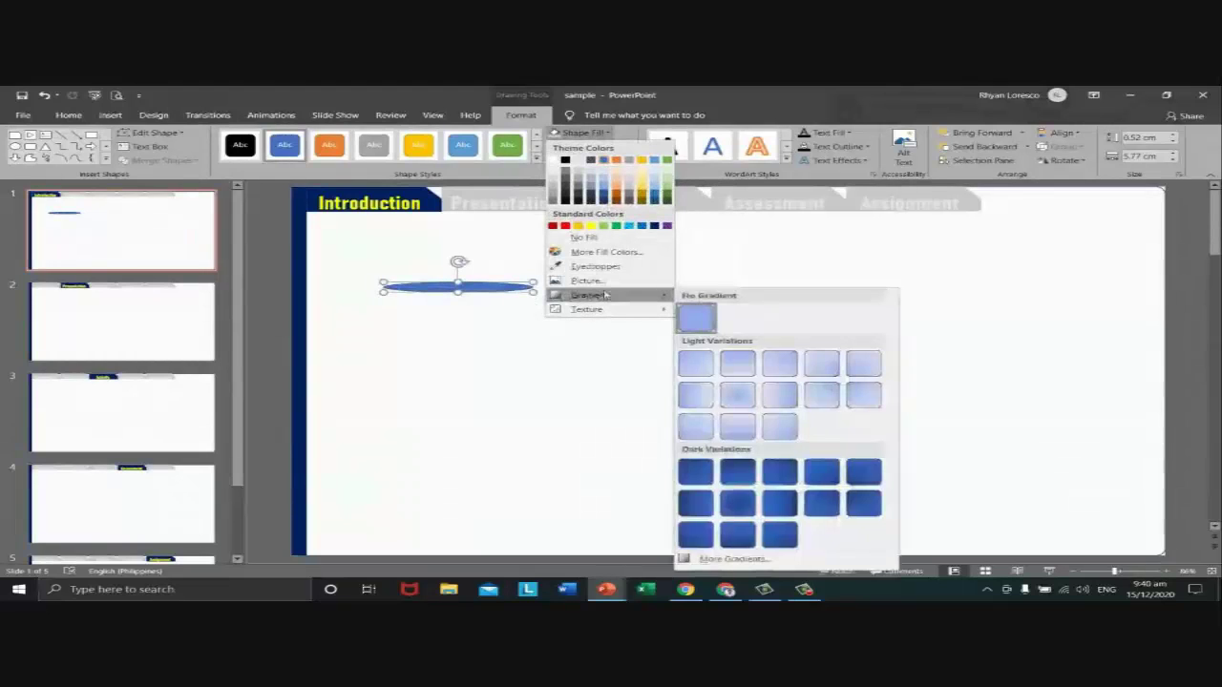
pyautogui.click(505, 331)
# - Increase the flat oval's height on slide 1 to about 0.67 cm and keep the oval selected
pyautogui.moveTo(458, 292); pyautogui.dragTo(464, 296)
pyautogui.click(519, 309)
pyautogui.click(487, 289)
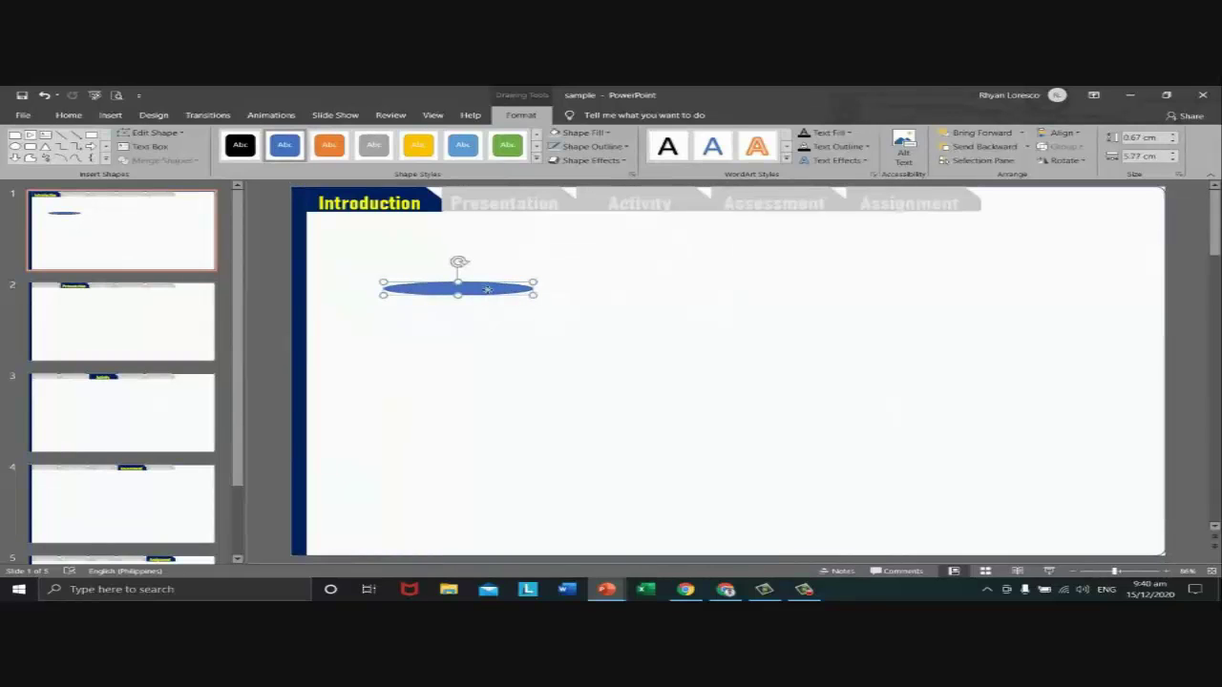
# - Open the oval's shape formatting options and change its fill from solid to a gradient fill
pyautogui.rightClick(488, 289)
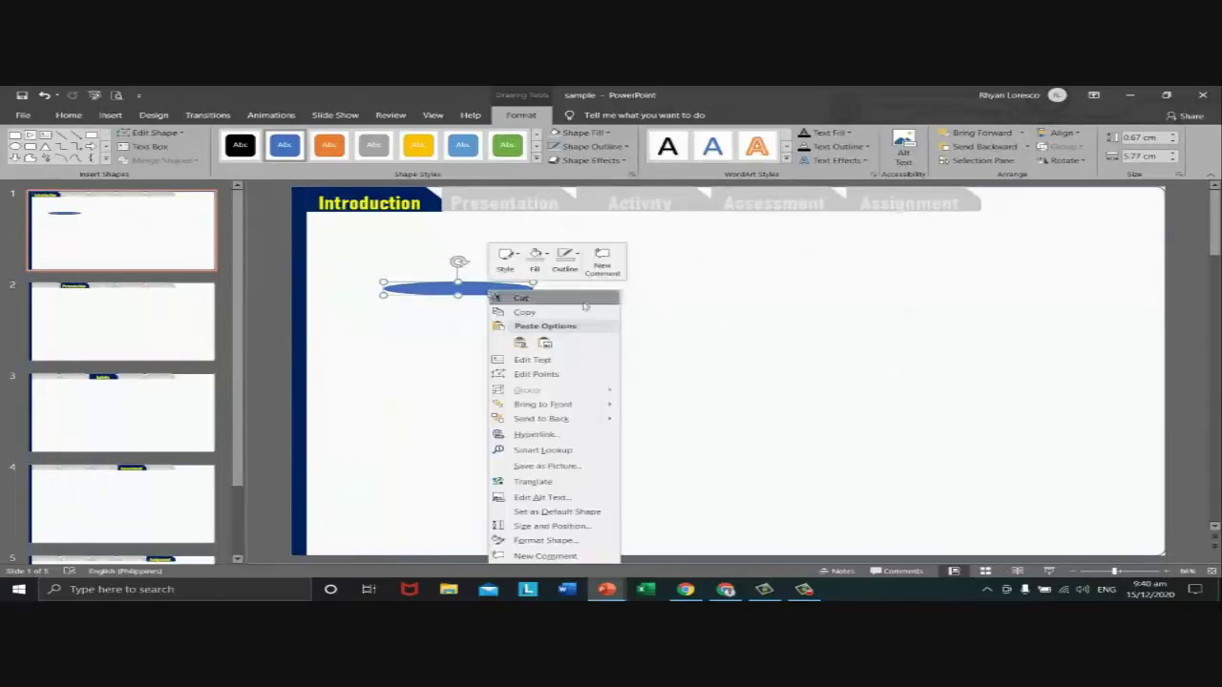
pyautogui.click(562, 547)
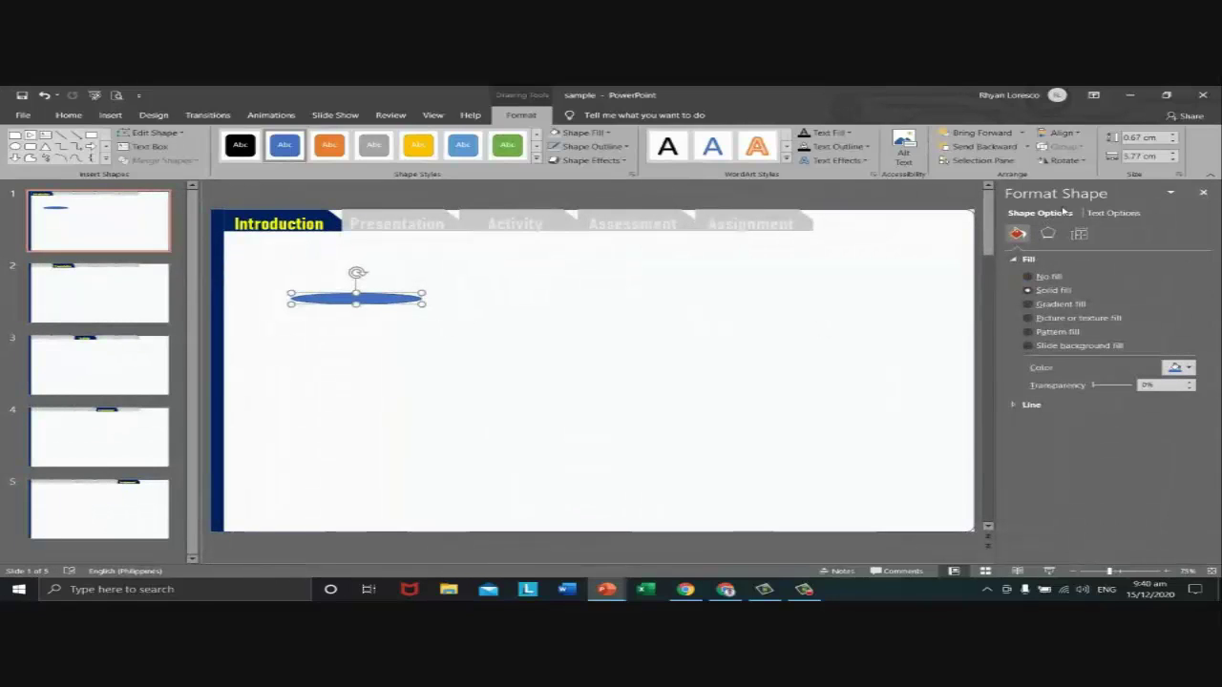
pyautogui.click(1031, 304)
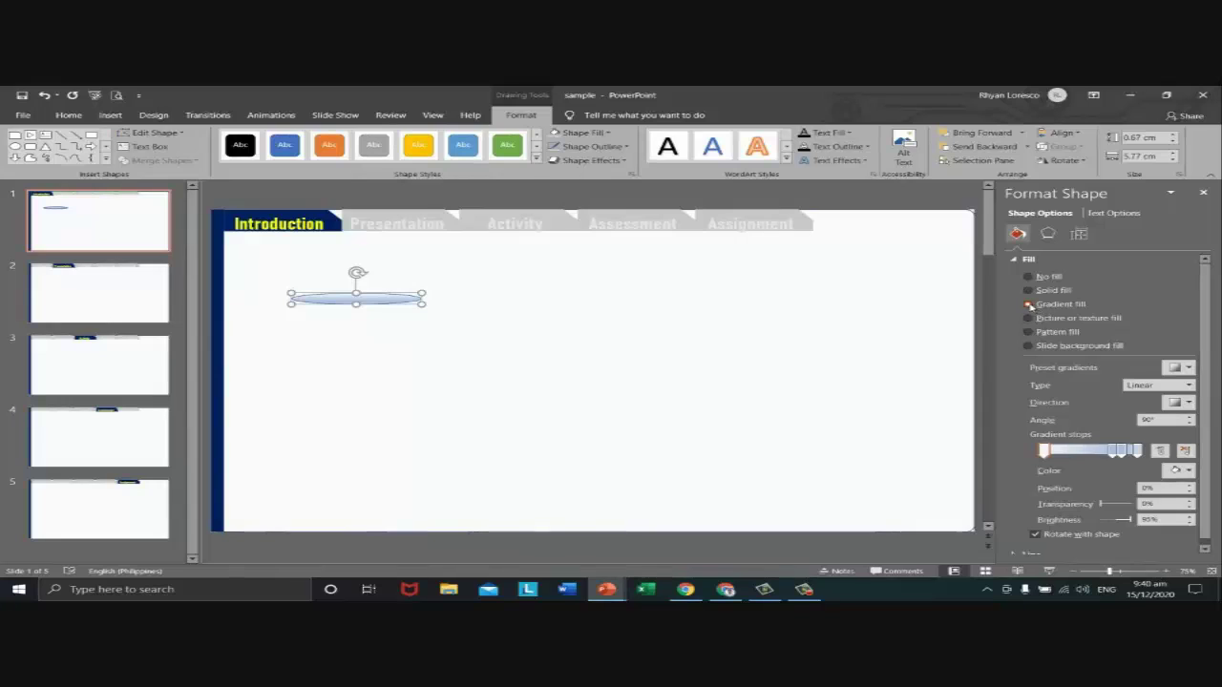
pyautogui.click(1187, 369)
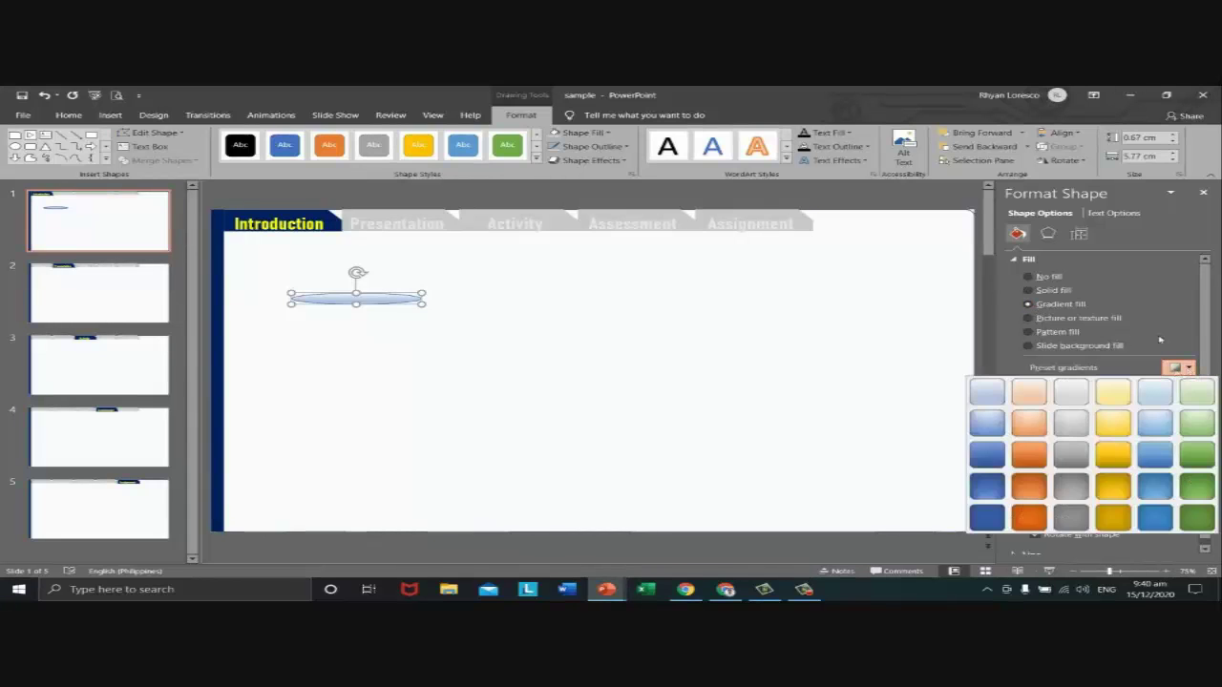
pyautogui.click(1187, 369)
# - Try the Radial, Rectangular and Path gradient types on the oval and switch back to Linear
pyautogui.click(1186, 386)
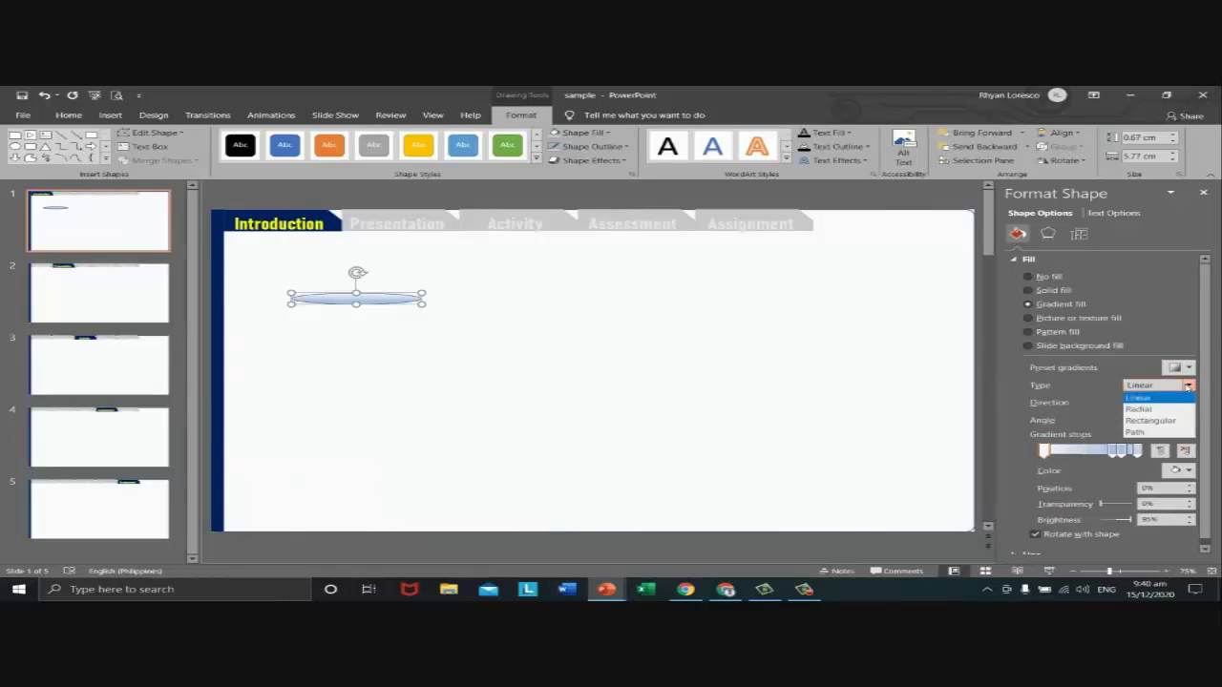
pyautogui.click(1162, 408)
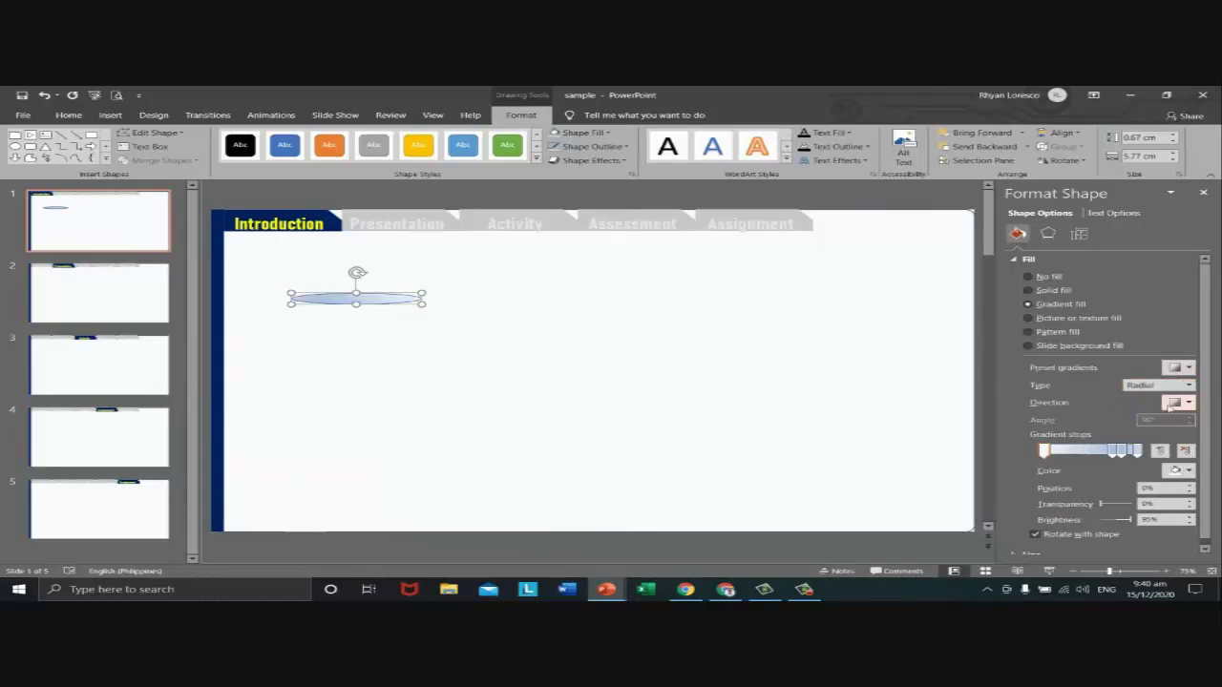
pyautogui.click(1176, 384)
pyautogui.click(1159, 423)
pyautogui.click(1176, 385)
pyautogui.click(1159, 435)
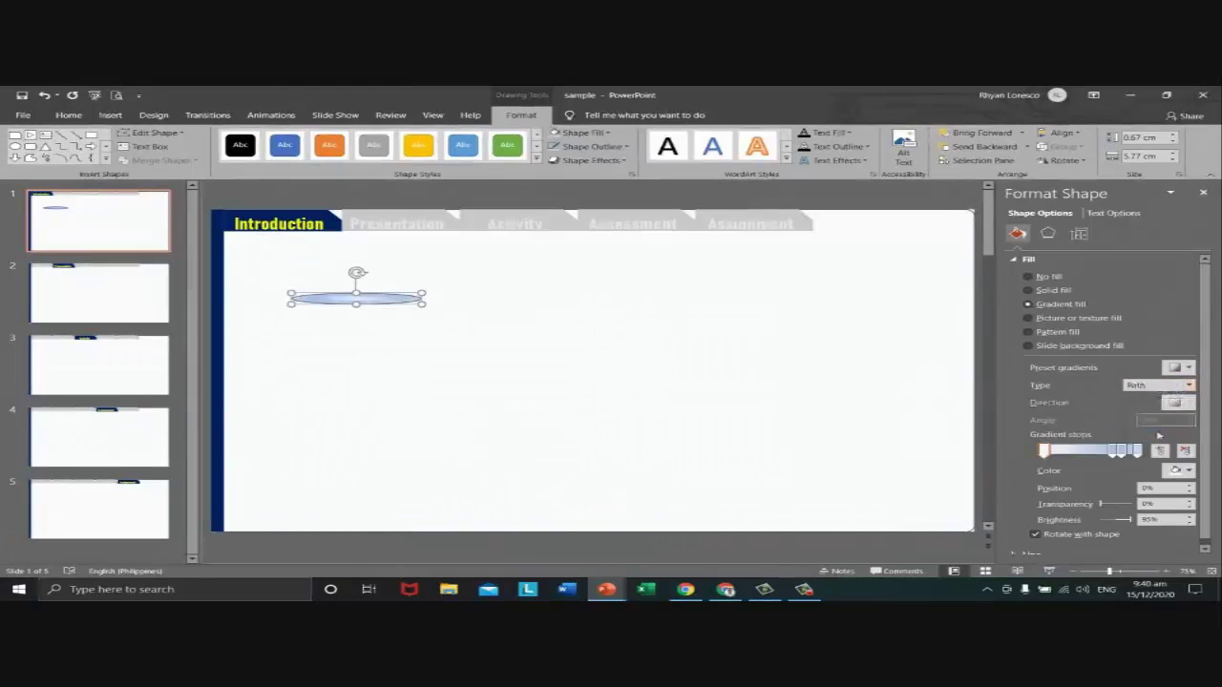
pyautogui.click(1176, 384)
pyautogui.click(1165, 398)
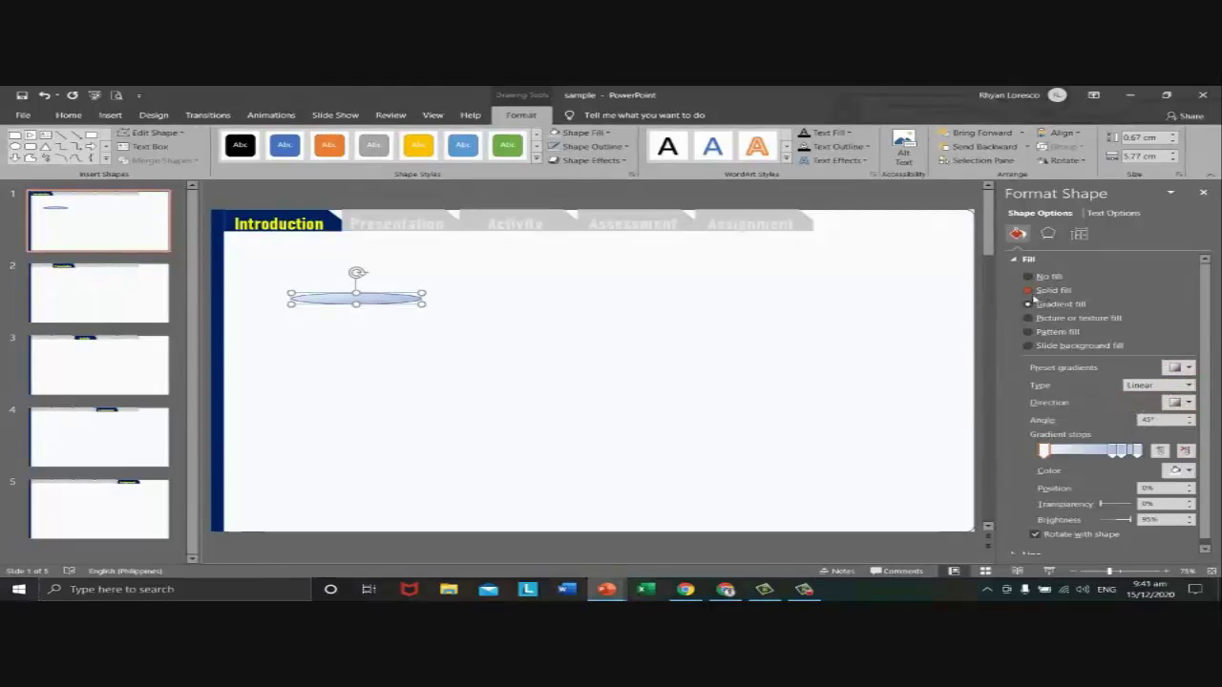
# - Try a dark blue preset gradient on the oval and replace it with the light gold linear preset
pyautogui.click(1180, 367)
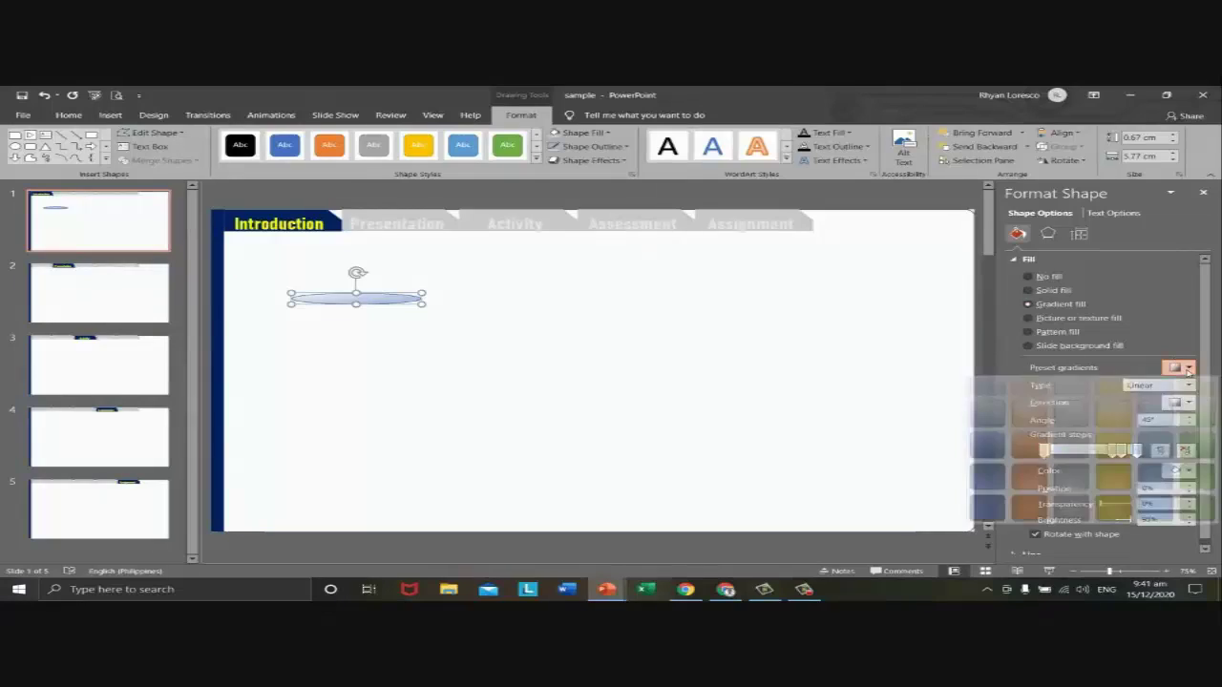
pyautogui.click(987, 518)
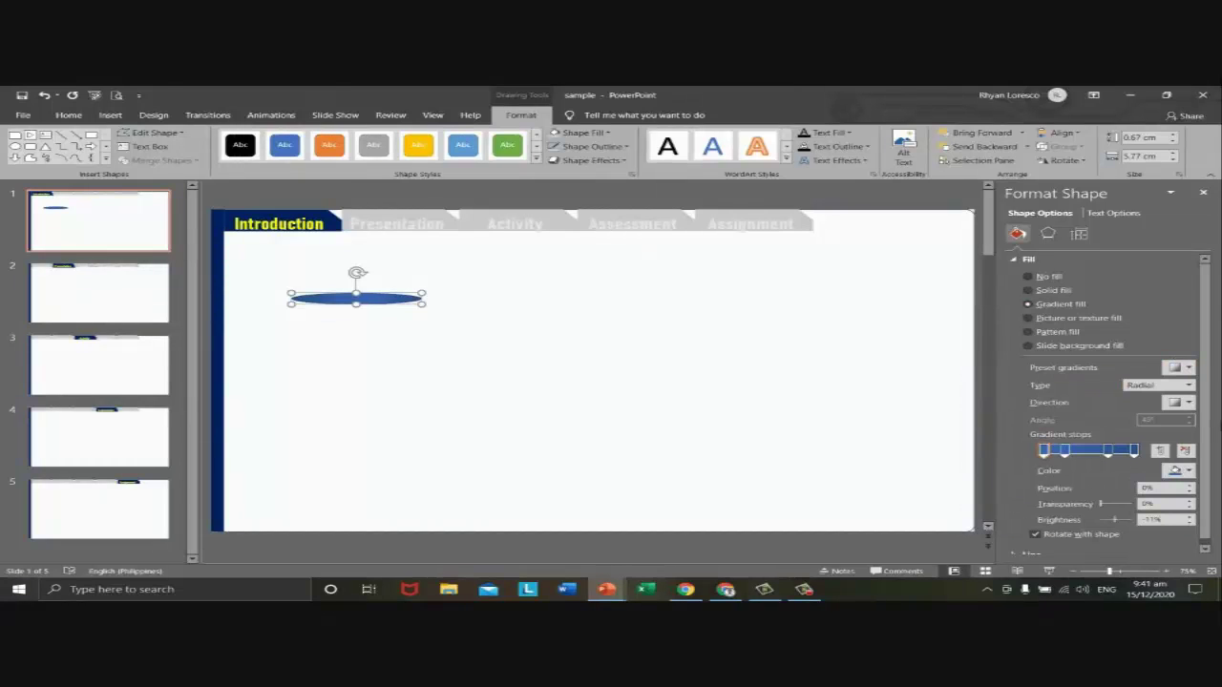
pyautogui.click(1179, 368)
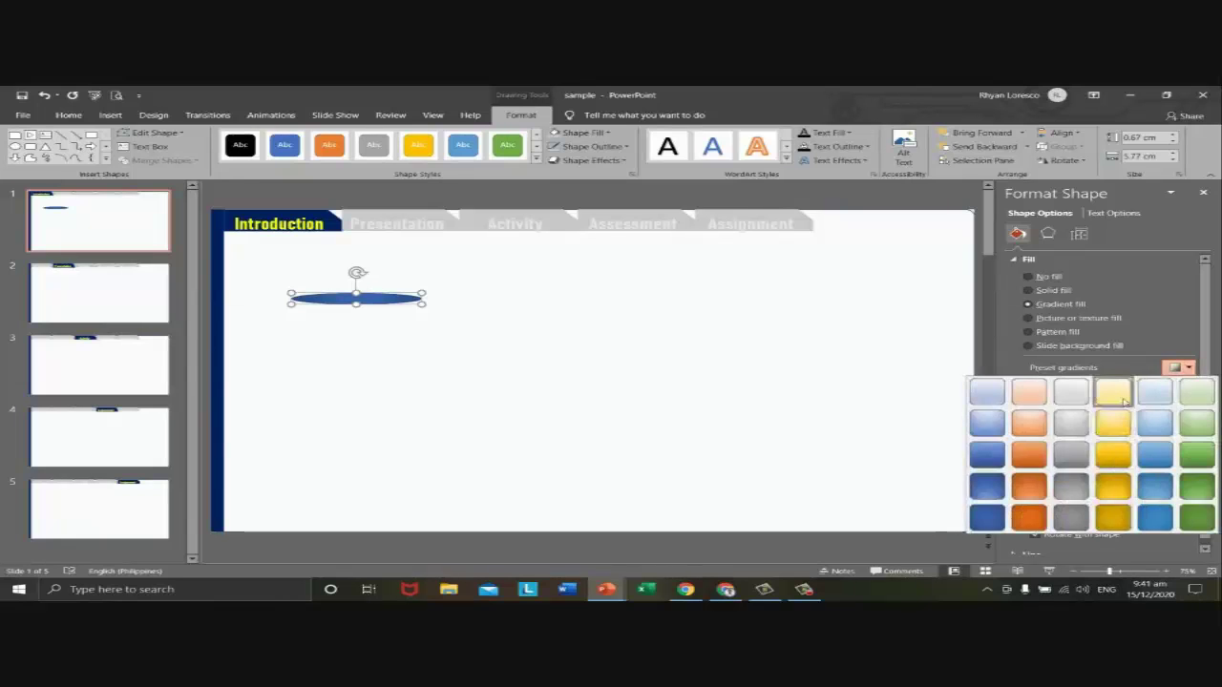
pyautogui.click(1112, 392)
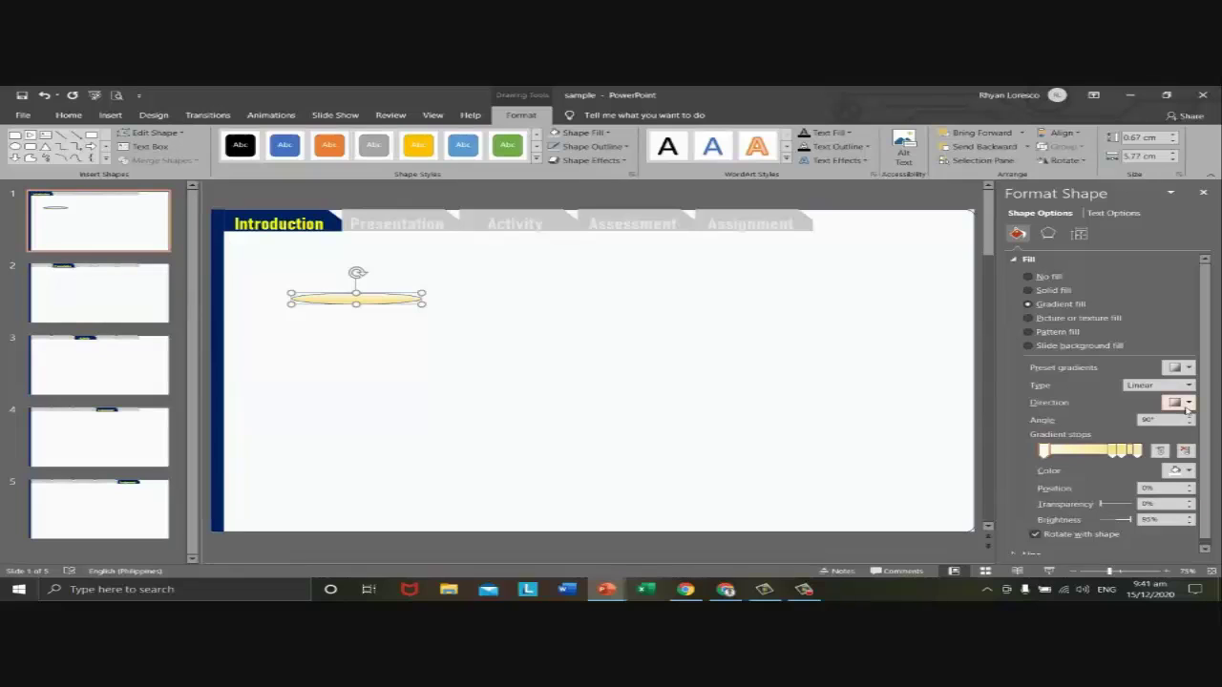
pyautogui.click(1187, 404)
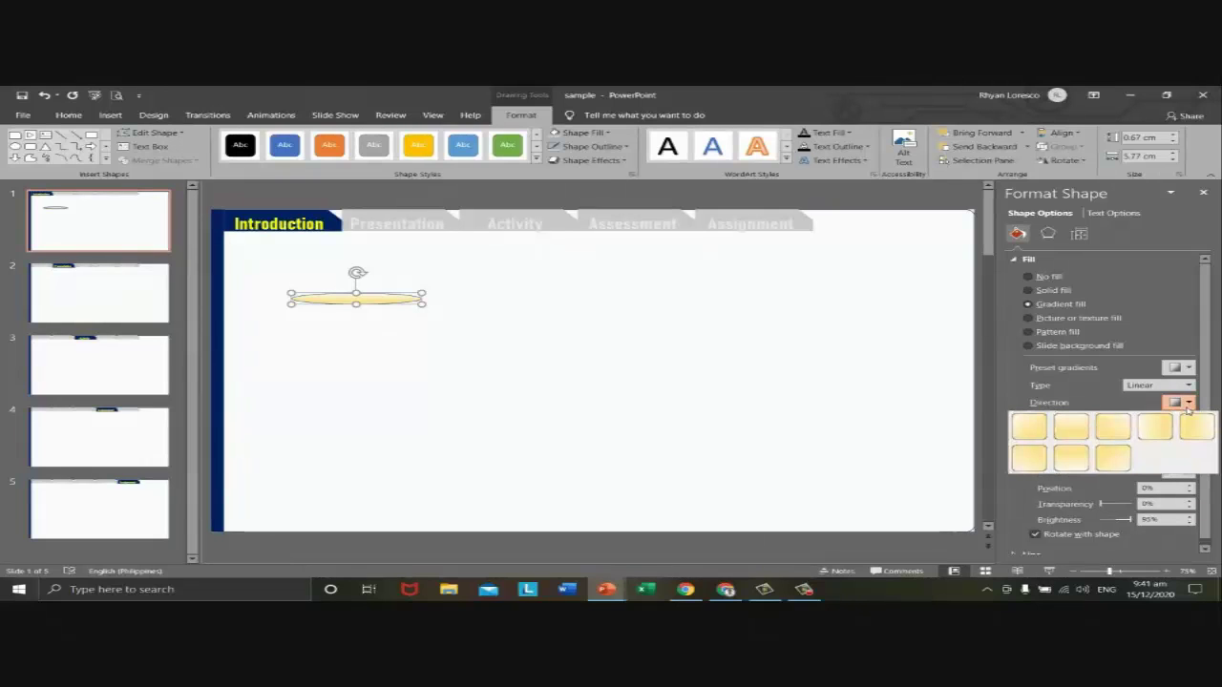
pyautogui.click(1165, 331)
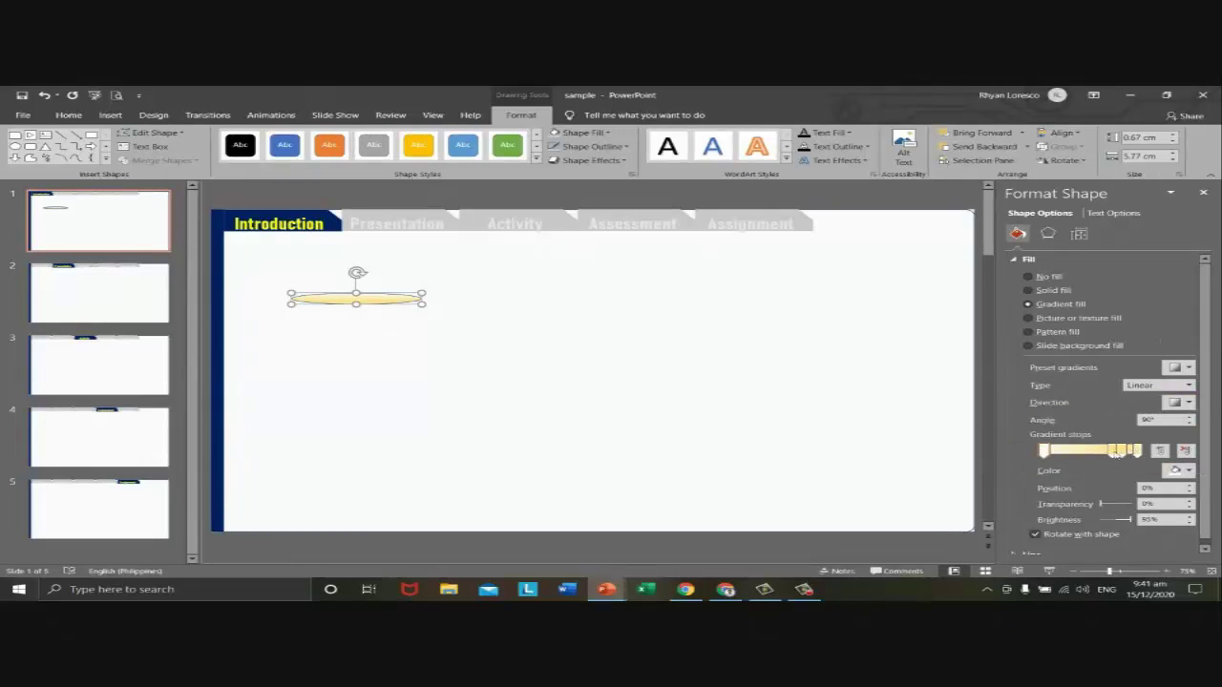
# - Set a middle stop of the oval's gold gradient to 27% transparency and move it to position 51%
pyautogui.click(1113, 450)
pyautogui.moveTo(1103, 508)
pyautogui.mouseDown()
pyautogui.moveTo(1132, 509)
pyautogui.moveTo(1111, 508)
pyautogui.mouseUp()
pyautogui.moveTo(1115, 451); pyautogui.dragTo(1091, 452)
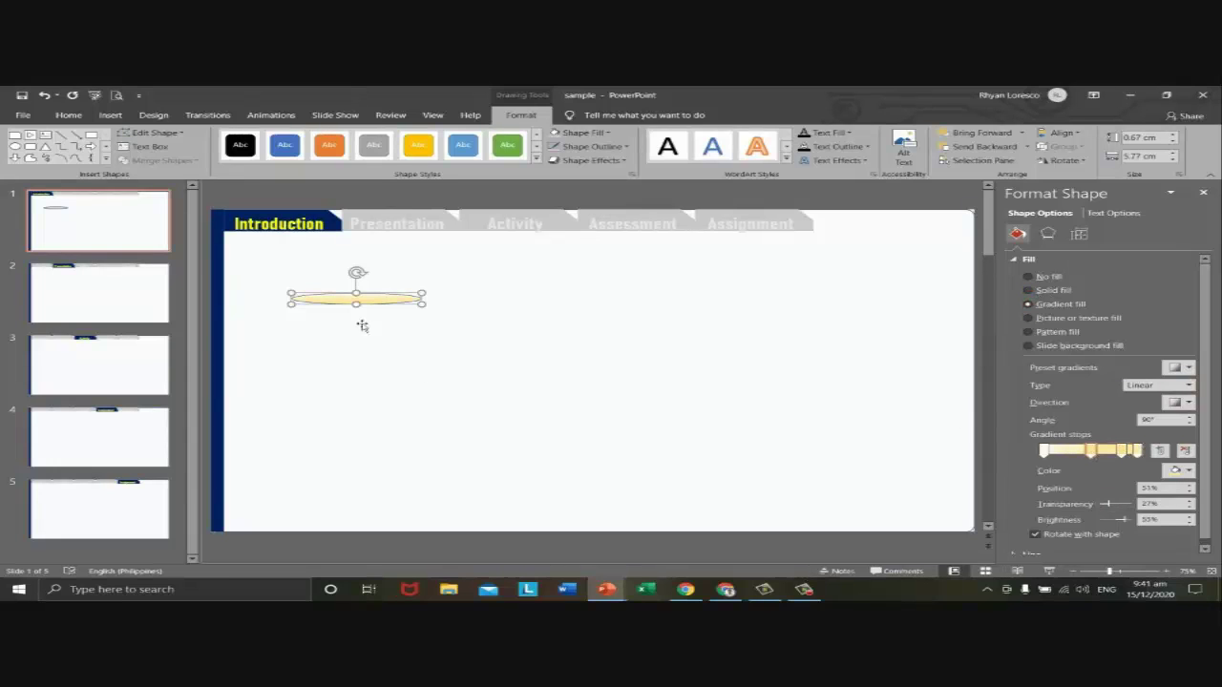
# - Try the oval without an outline and switch its outline back to a solid line
pyautogui.click(1048, 234)
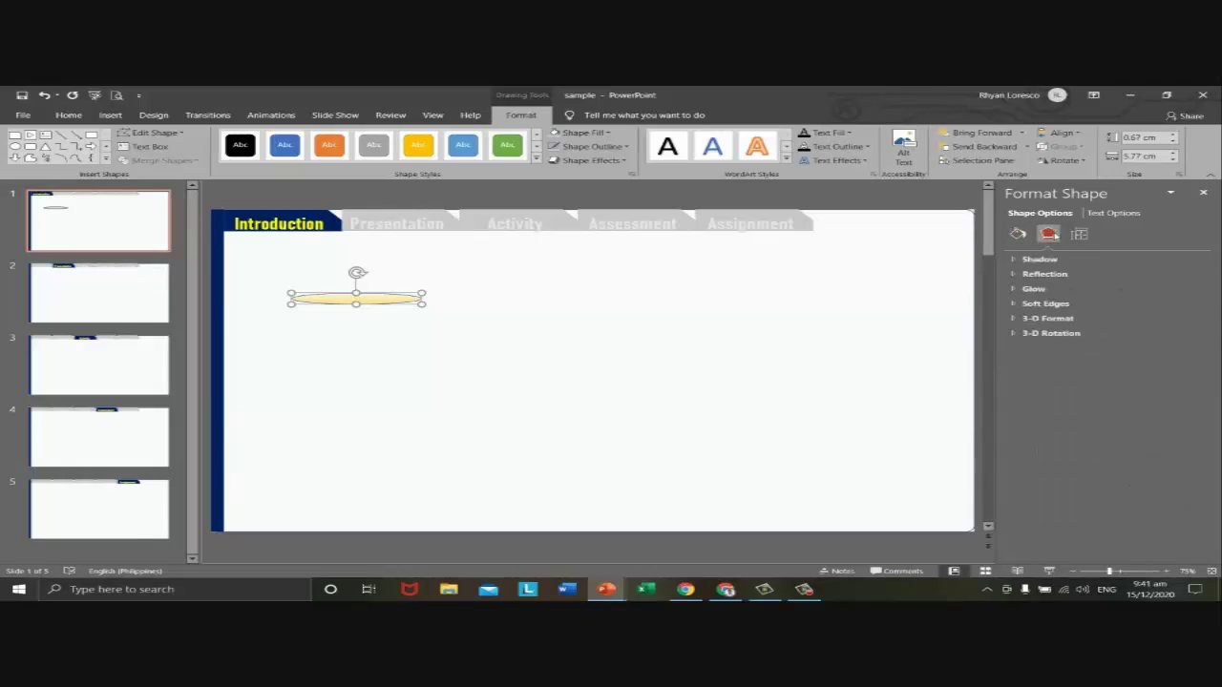
pyautogui.click(1017, 234)
pyautogui.click(1013, 260)
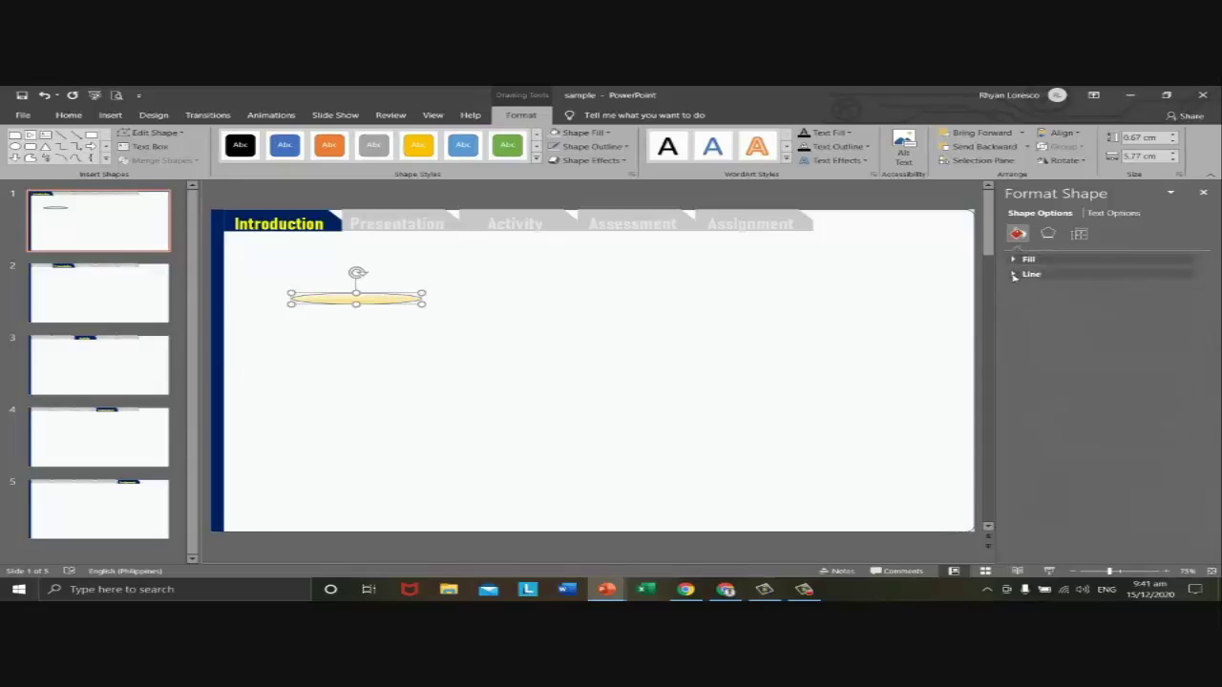
pyautogui.click(1016, 274)
pyautogui.click(1028, 293)
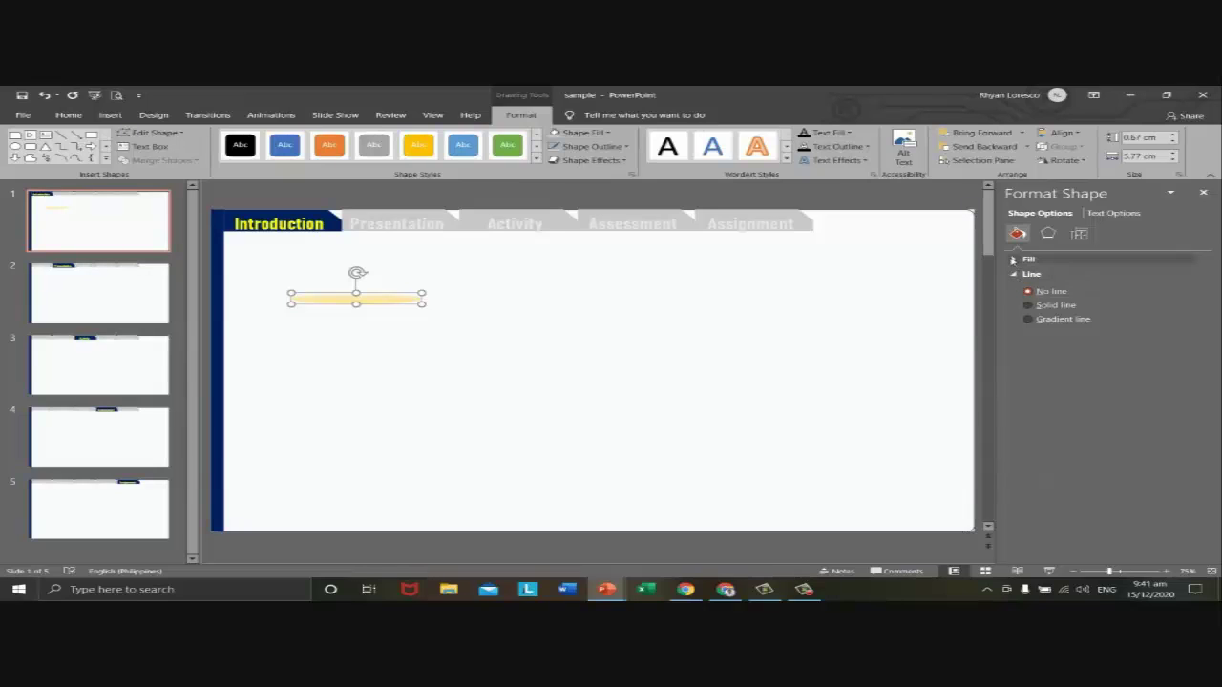
pyautogui.click(1028, 305)
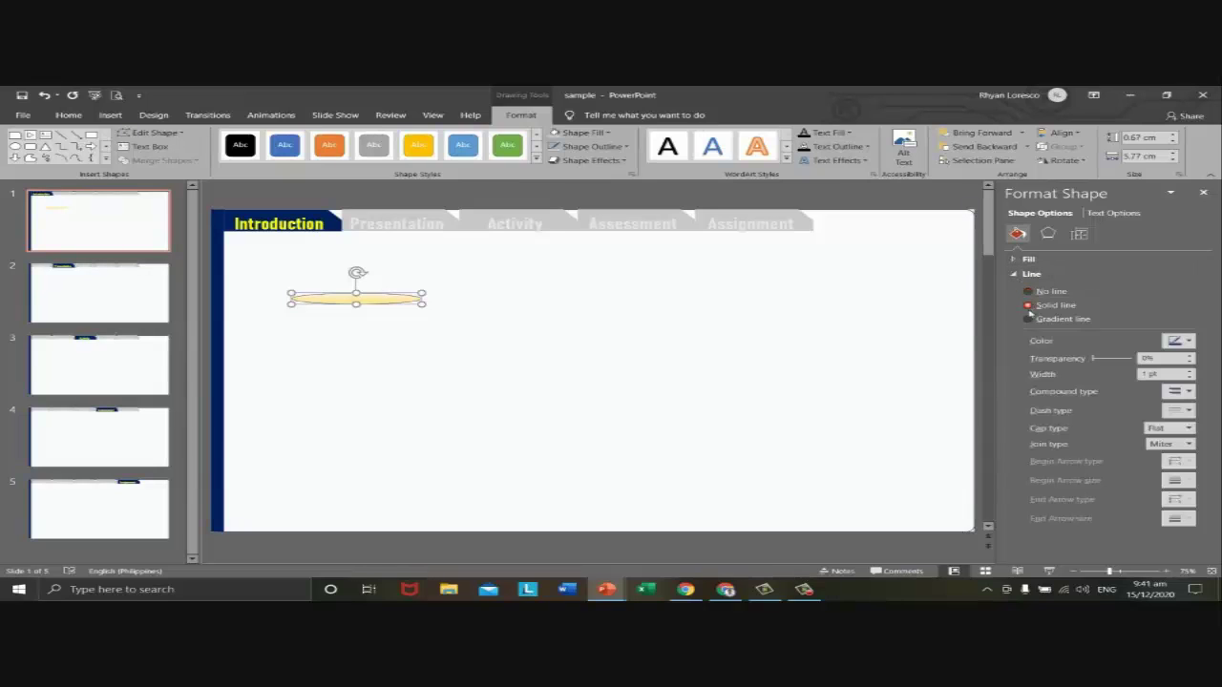
# - Try the no-line setting on the large background shape and switch its outline back to a solid line
pyautogui.click(696, 316)
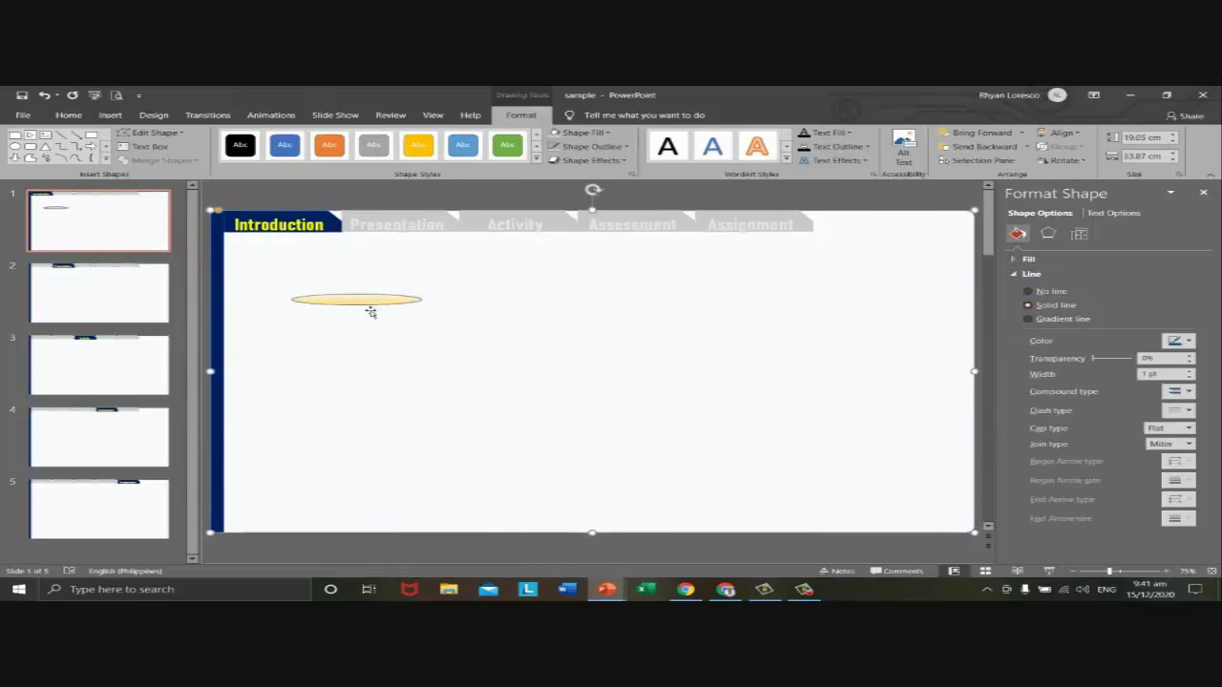
pyautogui.click(1017, 260)
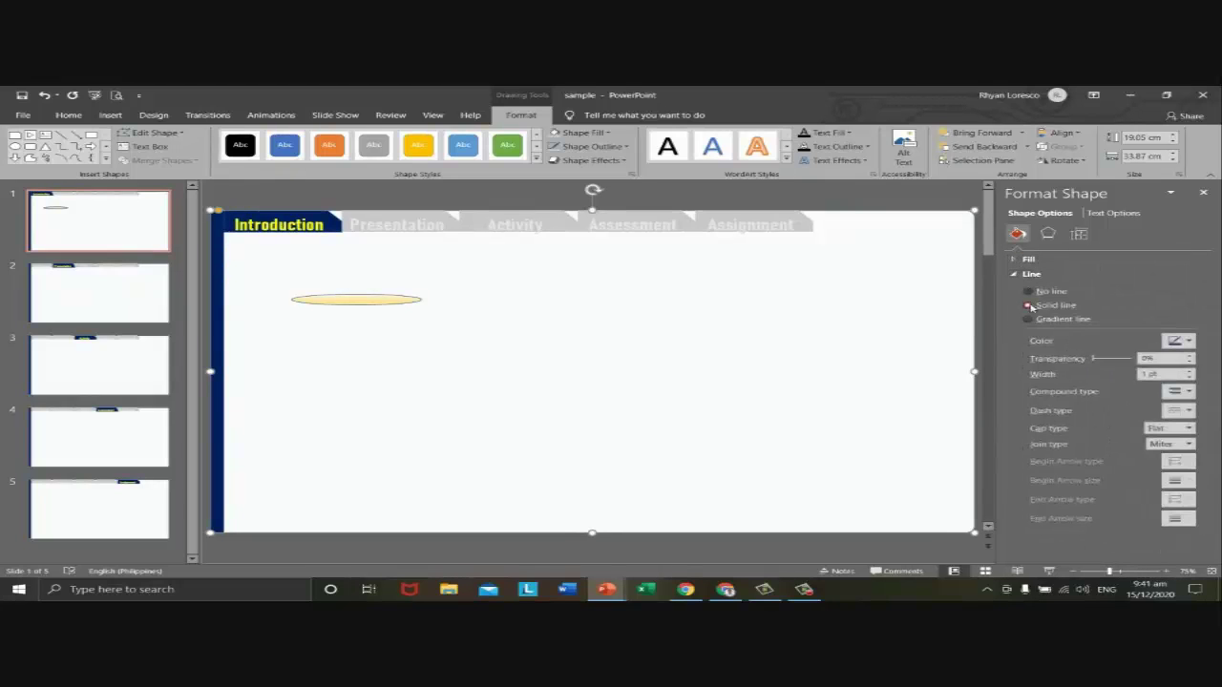
pyautogui.click(1028, 291)
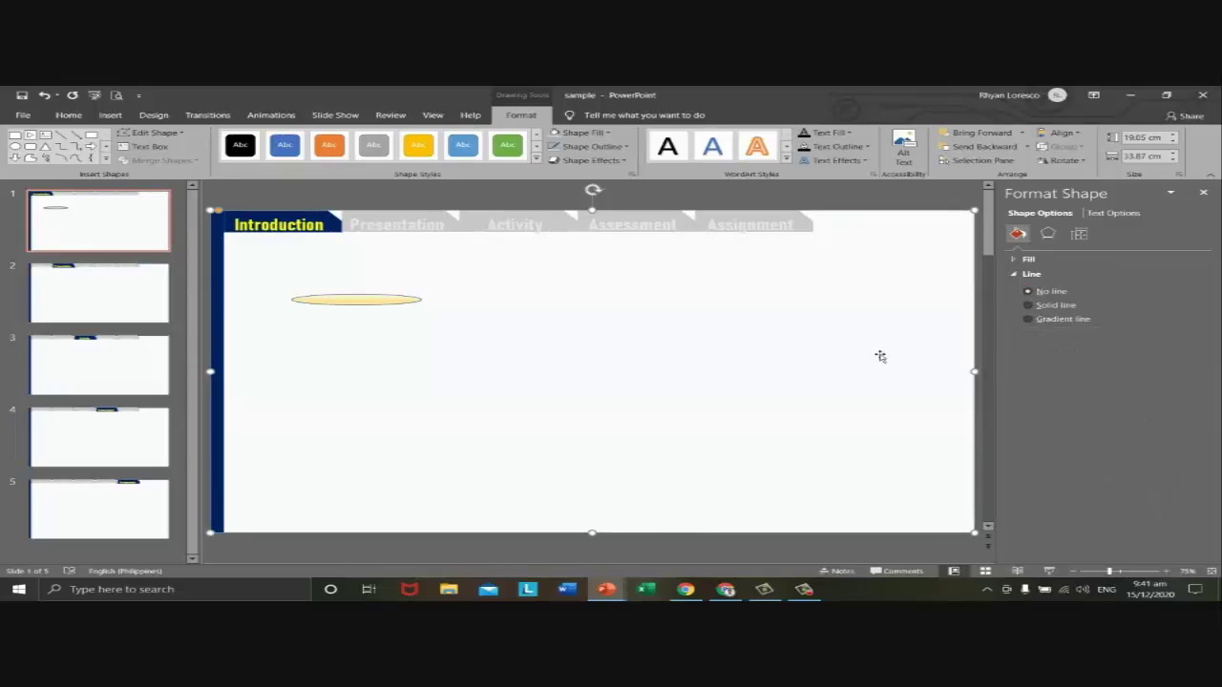
pyautogui.click(1030, 306)
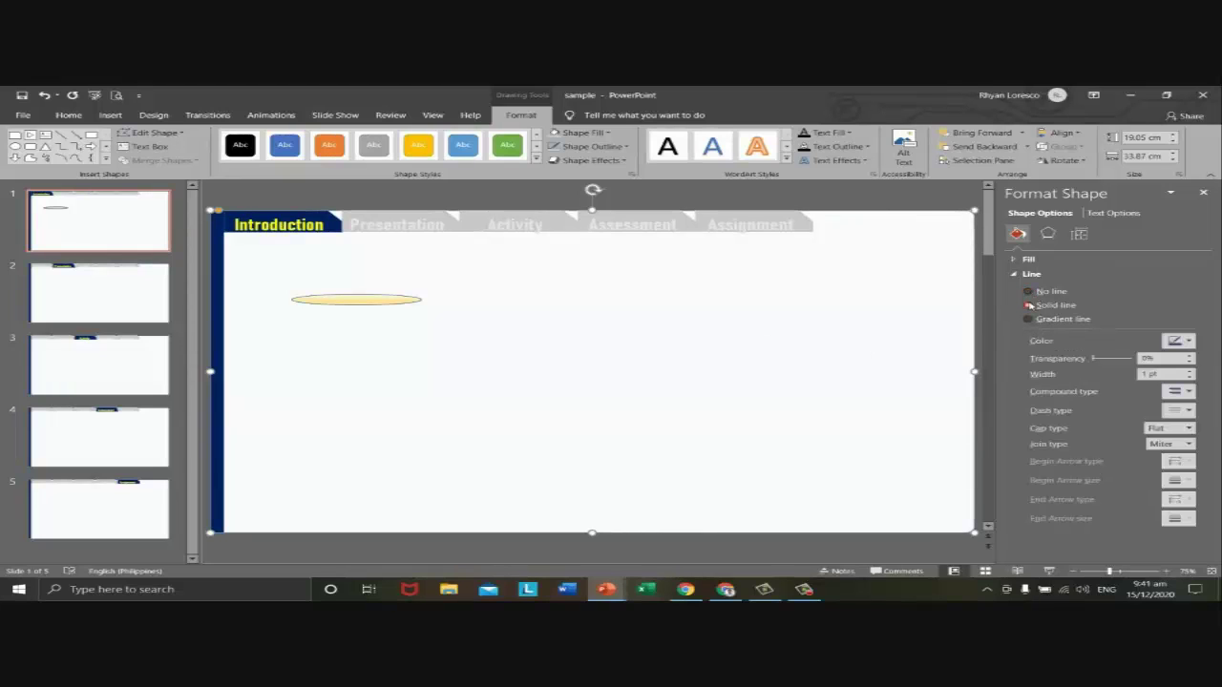
# - Remove the gold oval's outline and close the shape formatting pane
pyautogui.click(372, 302)
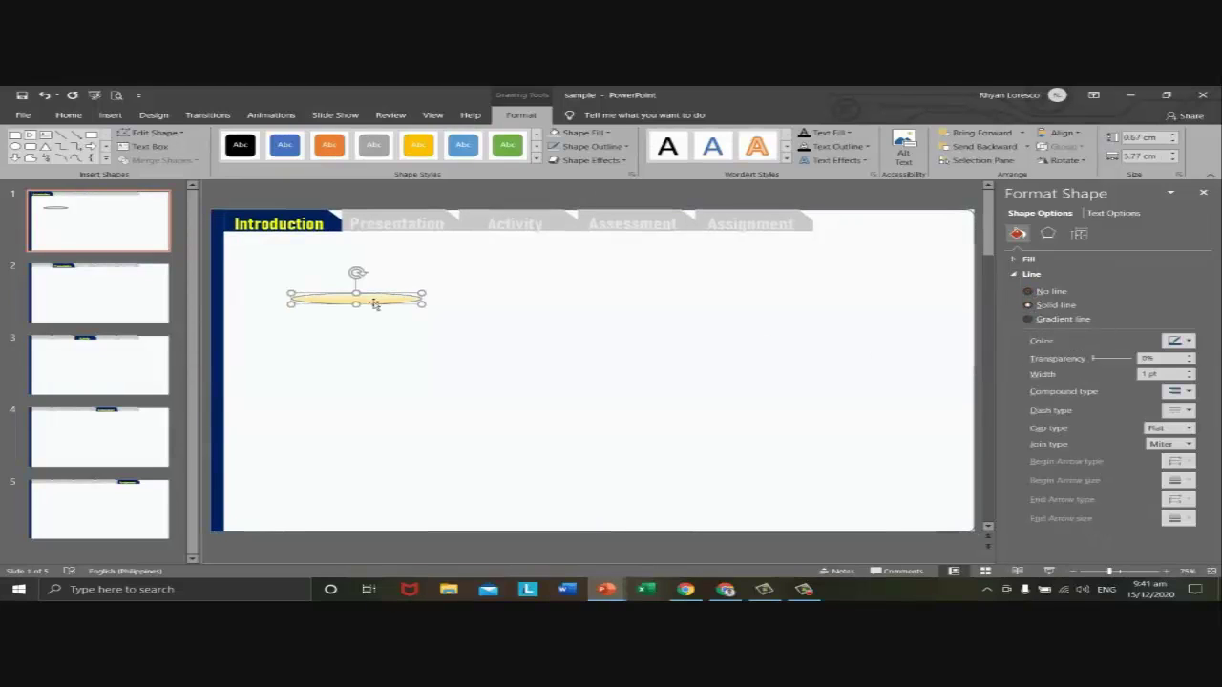
pyautogui.click(1028, 291)
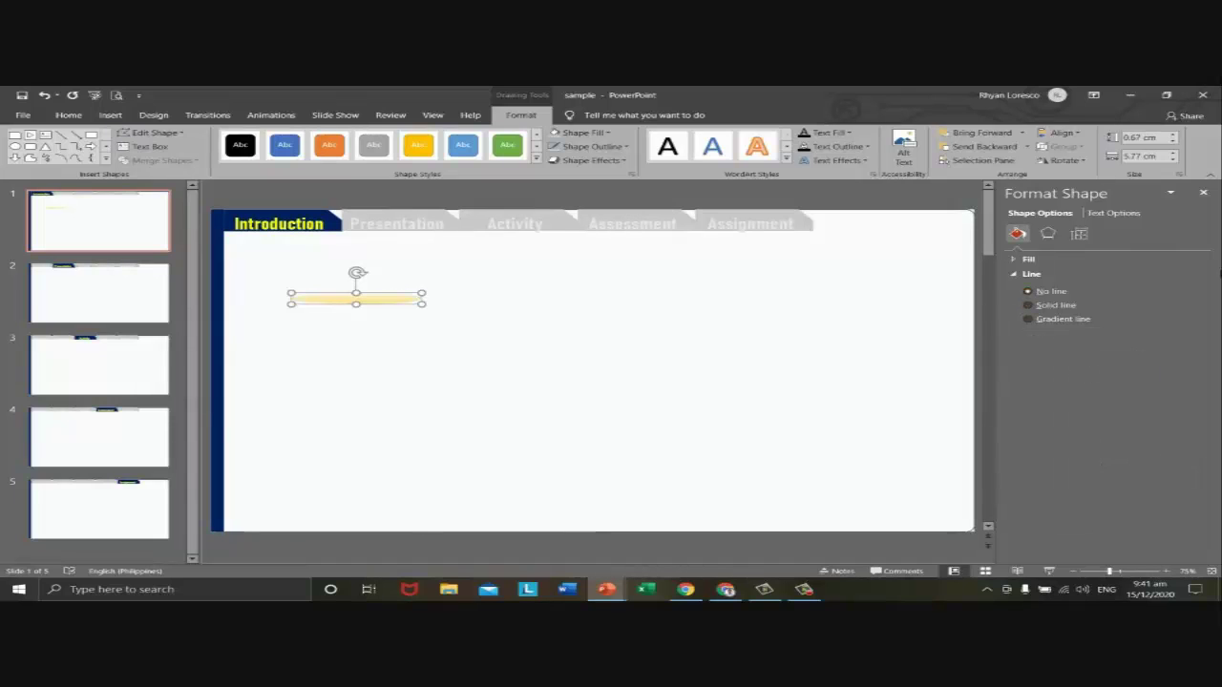
pyautogui.click(1203, 193)
pyautogui.click(968, 398)
pyautogui.click(816, 379)
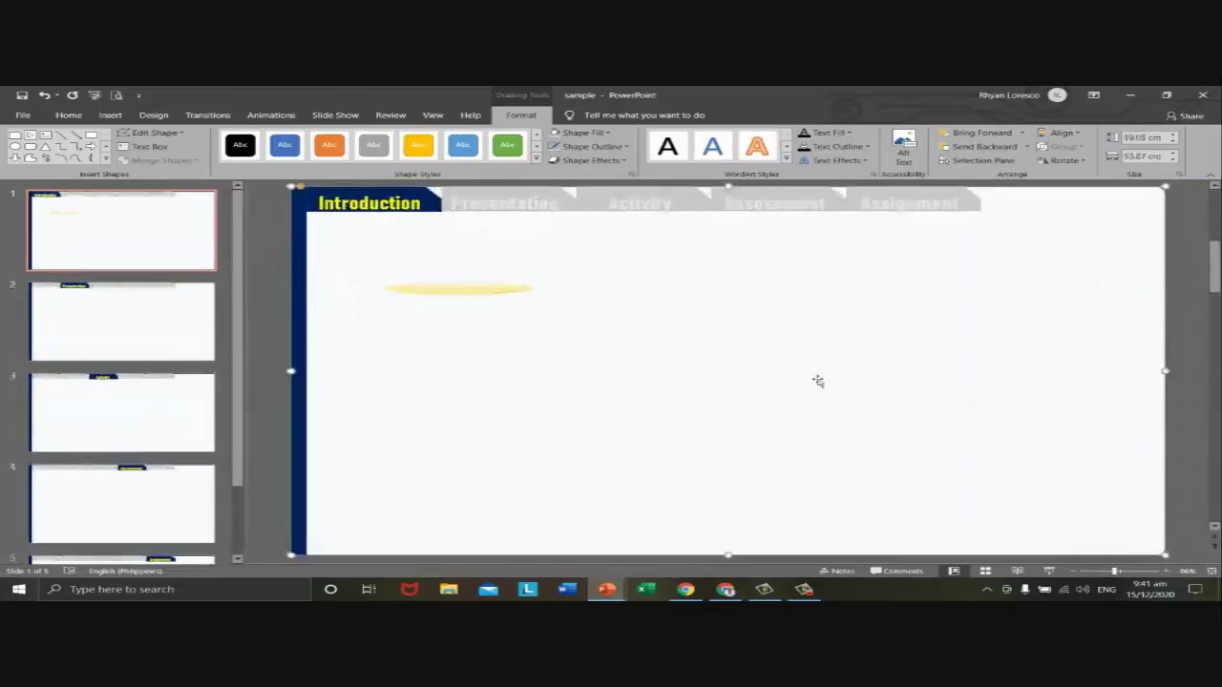
# - Shrink the gold oval to about 0.37 cm high and 3.33 cm wide and place it along the Introduction tab's upper edge
pyautogui.click(443, 288)
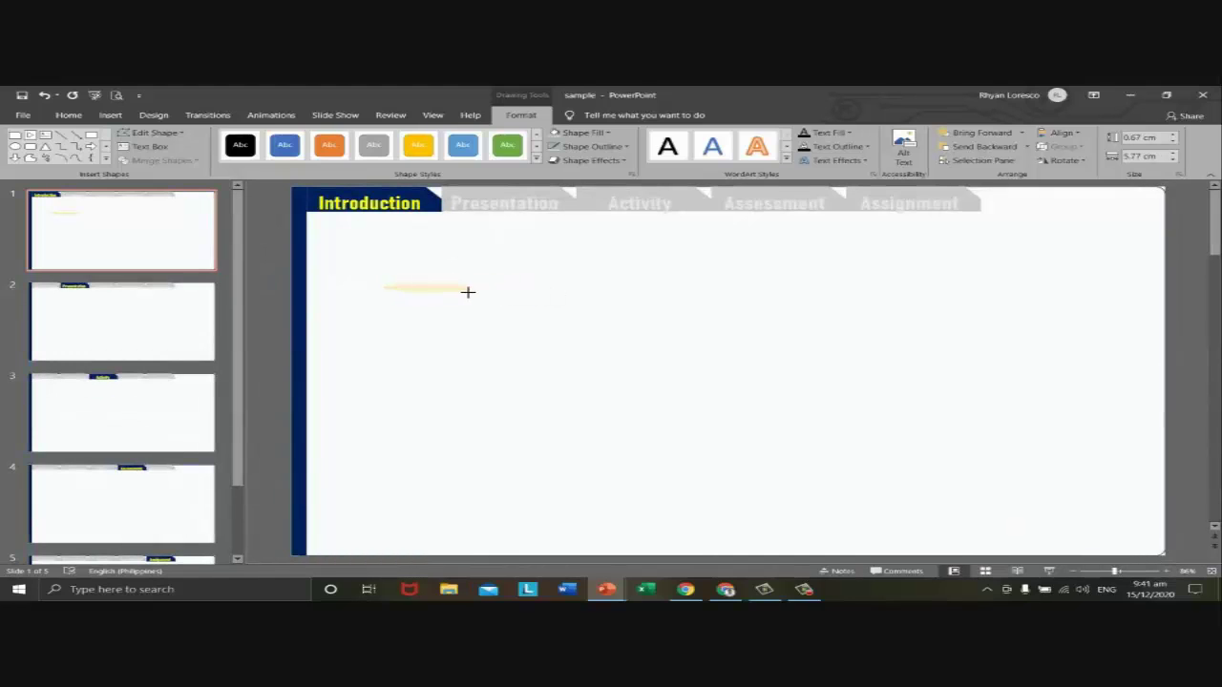
pyautogui.moveTo(466, 291); pyautogui.dragTo(411, 200)
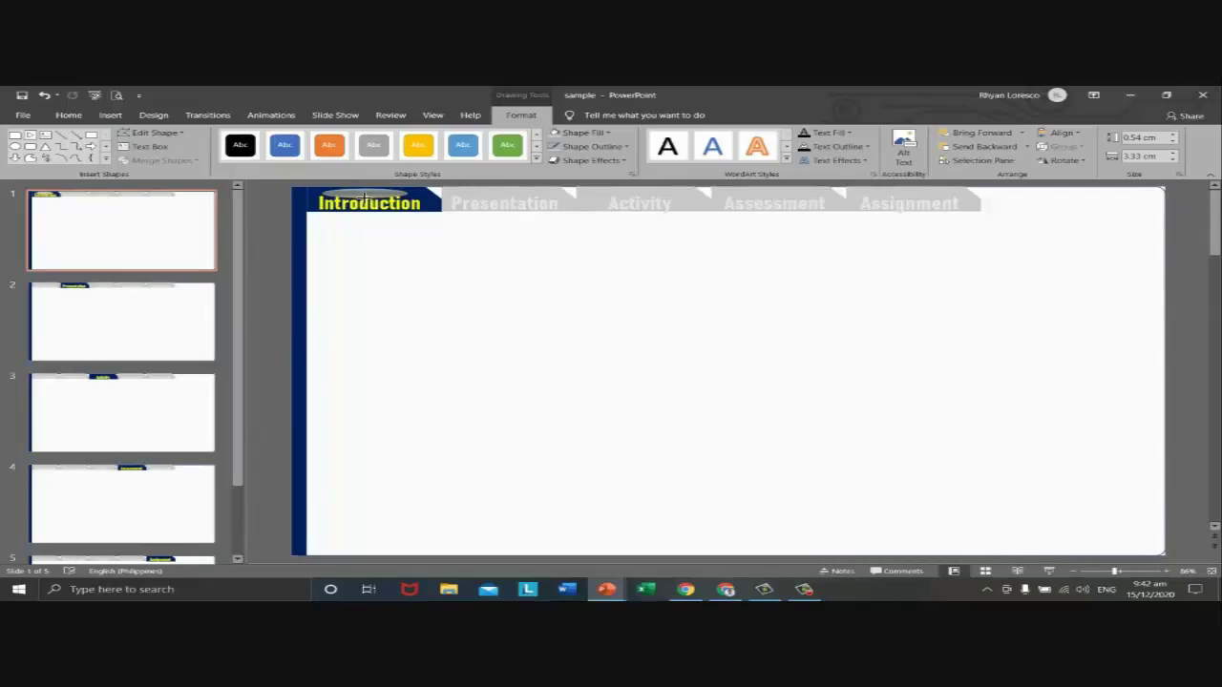
pyautogui.click(424, 301)
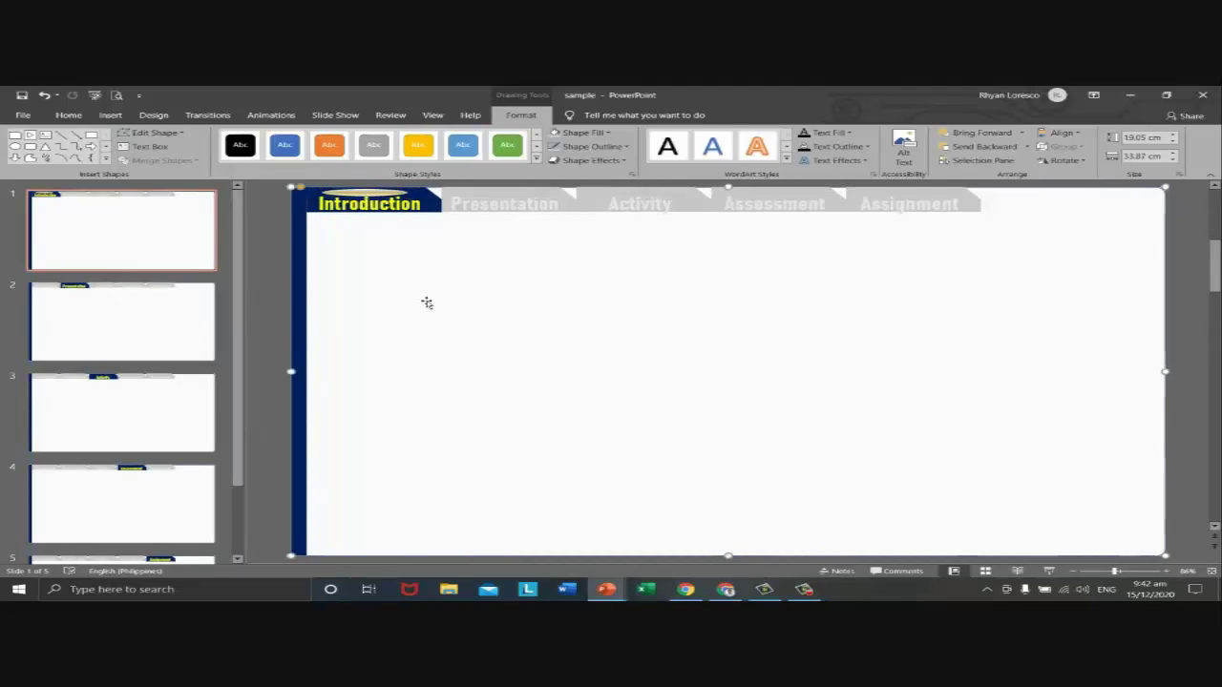
pyautogui.click(394, 194)
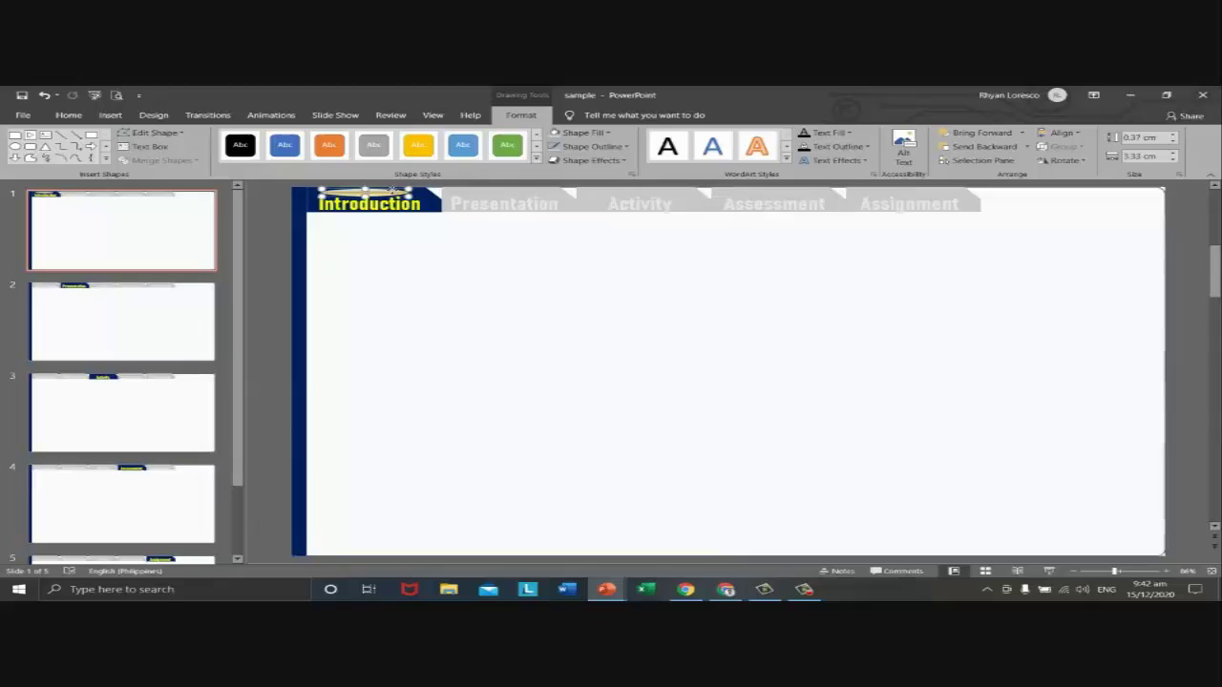
pyautogui.click(417, 246)
# - Send the small gold oval on the Introduction tab to the back of the slide's objects
pyautogui.click(369, 196)
pyautogui.rightClick(368, 195)
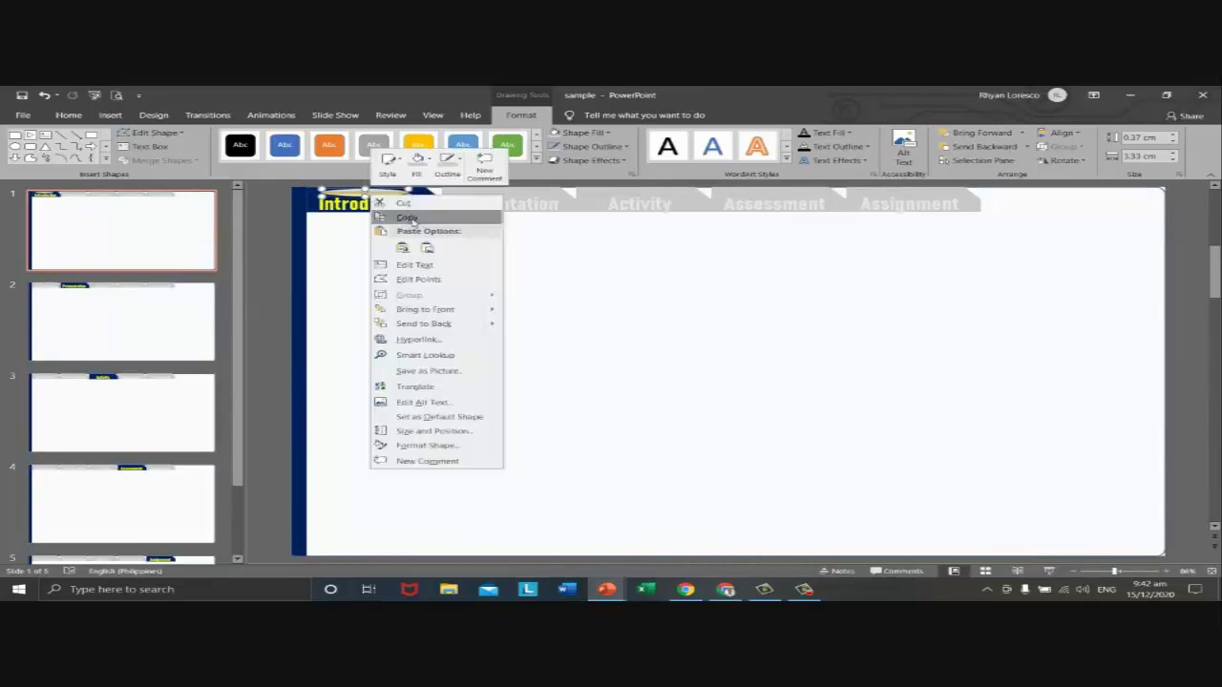
pyautogui.click(424, 325)
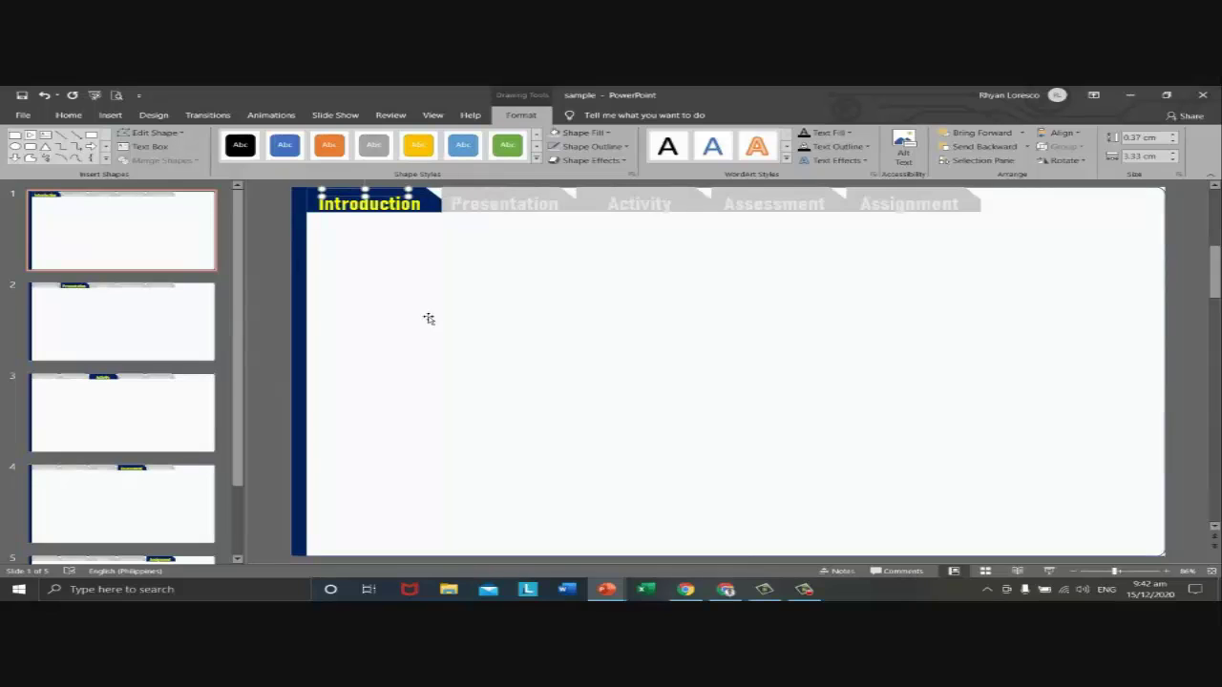
# - Move the small gold oval down from the Introduction tab's upper edge to its lower edge
pyautogui.rightClick(395, 194)
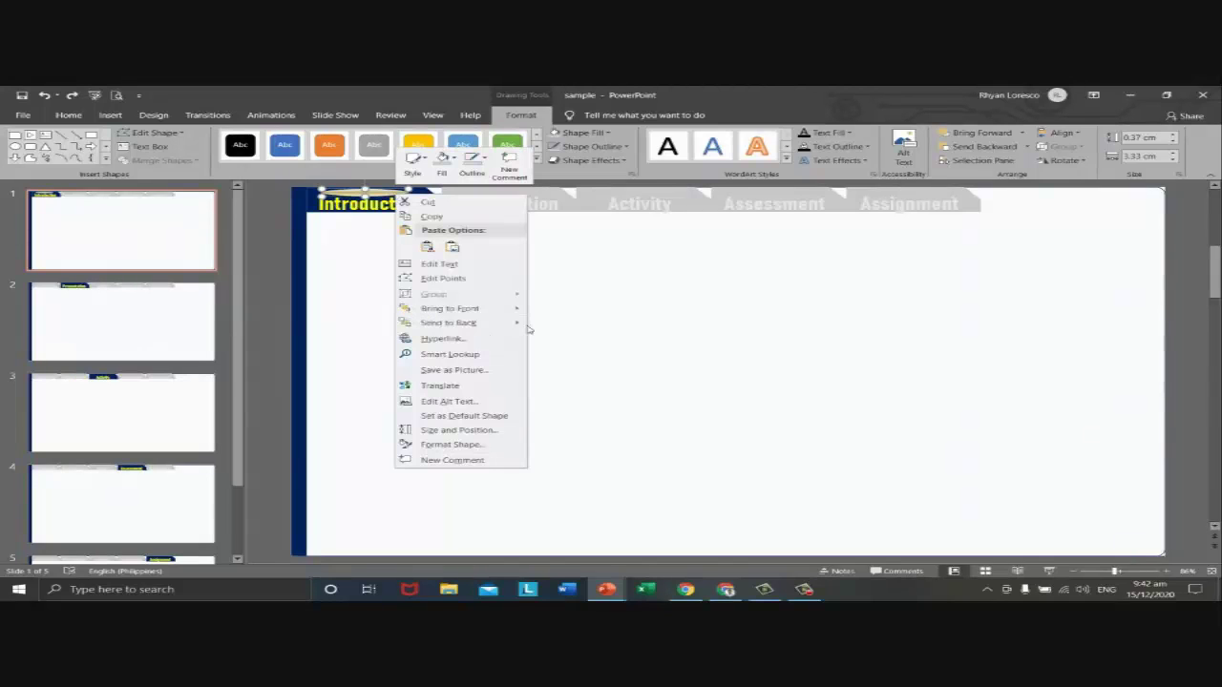
pyautogui.moveTo(497, 323)
pyautogui.click(563, 338)
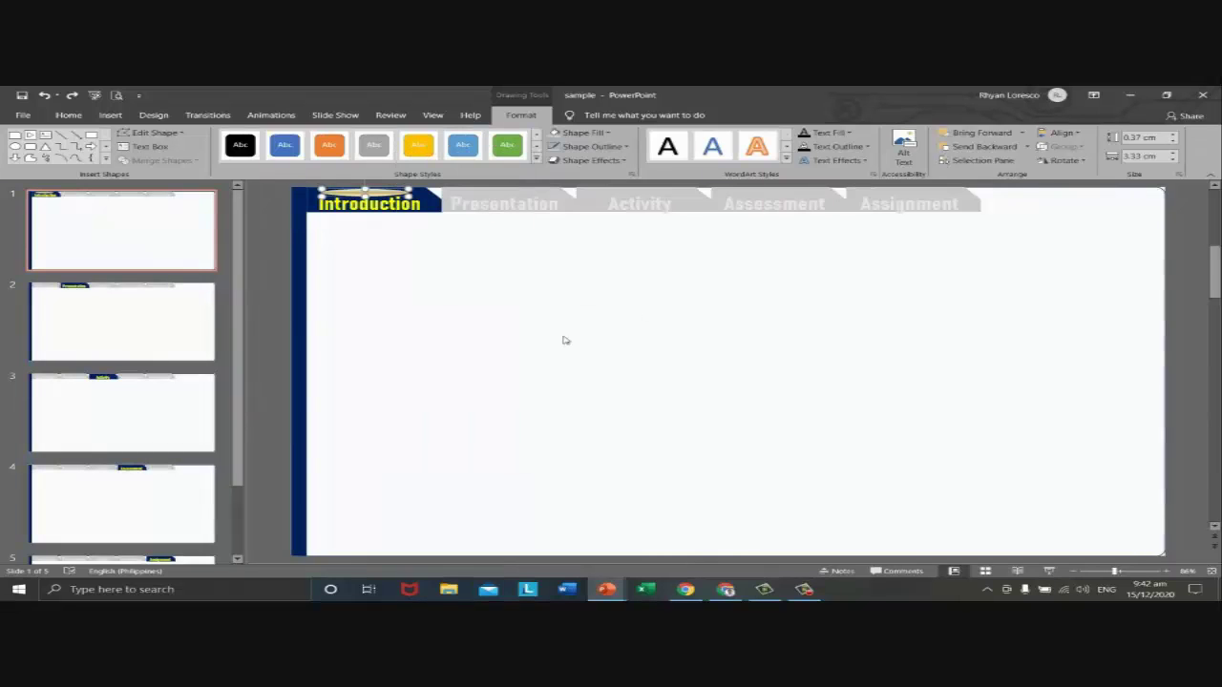
pyautogui.press('Down')
pyautogui.press('Down')
pyautogui.press('Down')
pyautogui.press('Down')
pyautogui.press('Down')
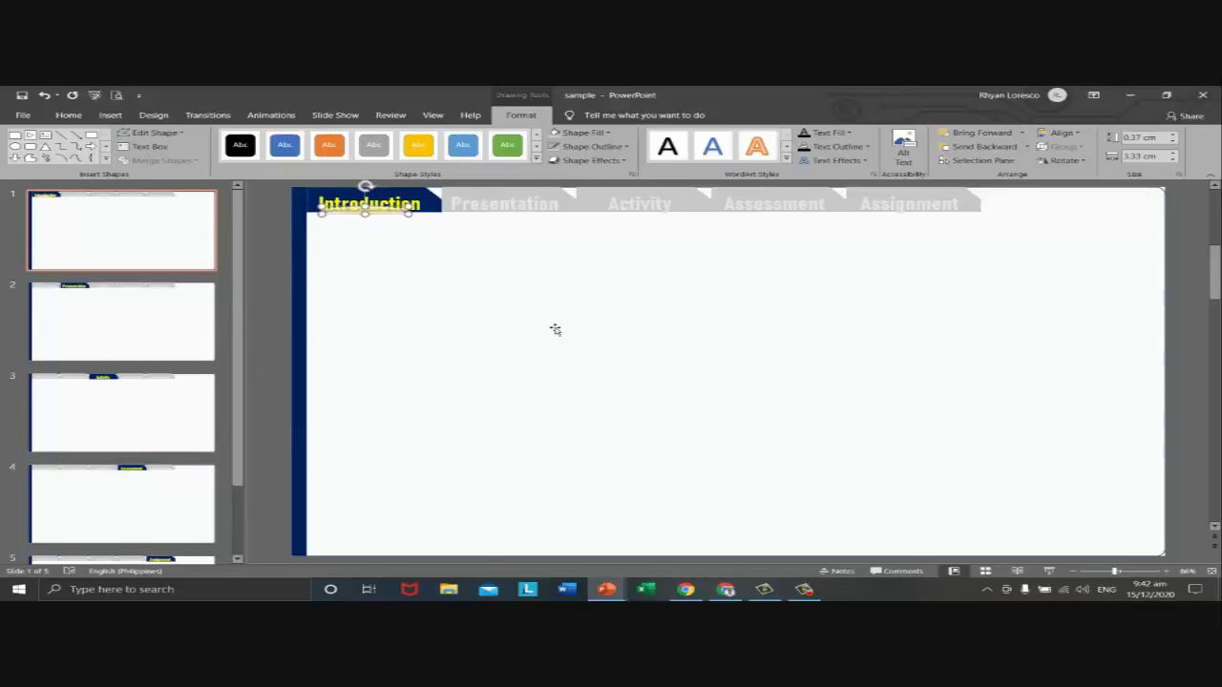
pyautogui.press('Down')
pyautogui.press('Down')
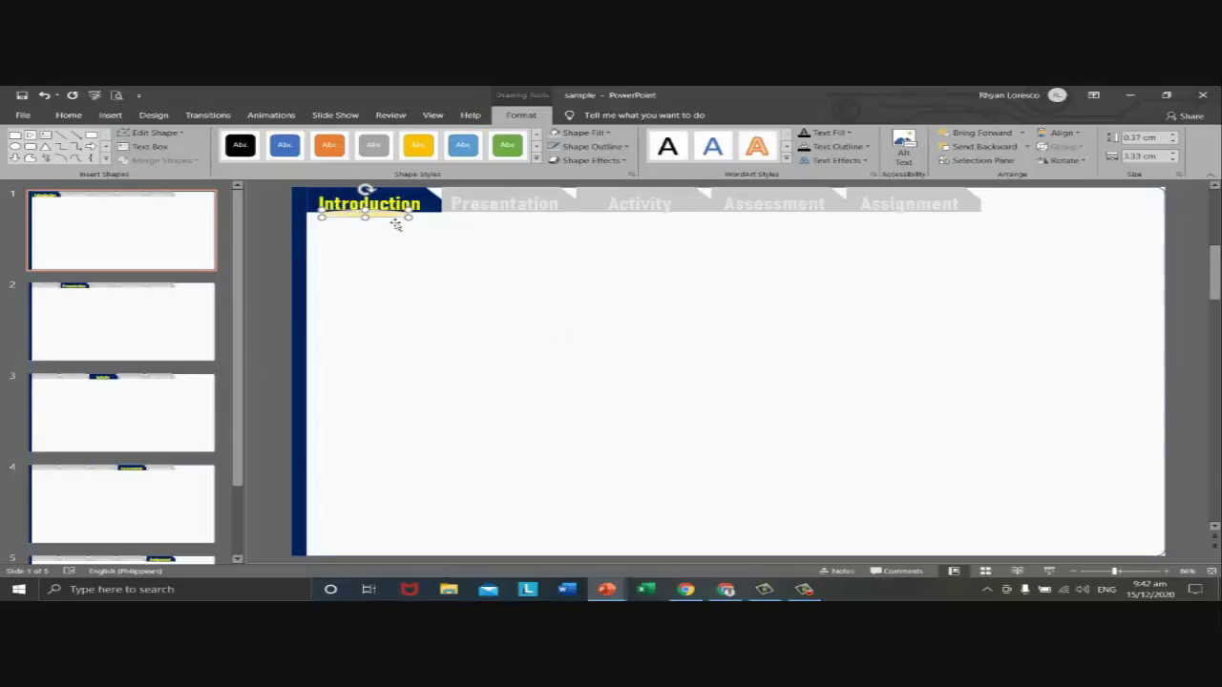
pyautogui.press('Escape')
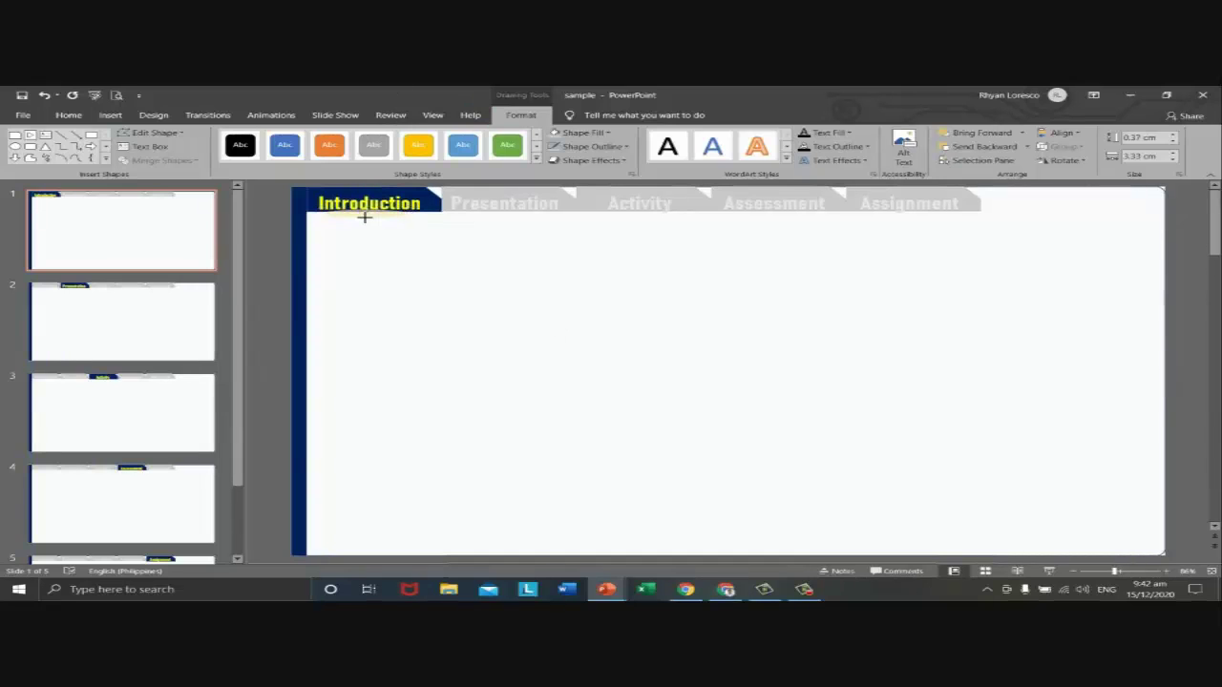
# - Turn the gold oval upright, shrink it to about 0.25 cm by 2 cm and place it before the Introduction label
pyautogui.click(364, 217)
pyautogui.moveTo(342, 198); pyautogui.dragTo(327, 207)
pyautogui.click(365, 242)
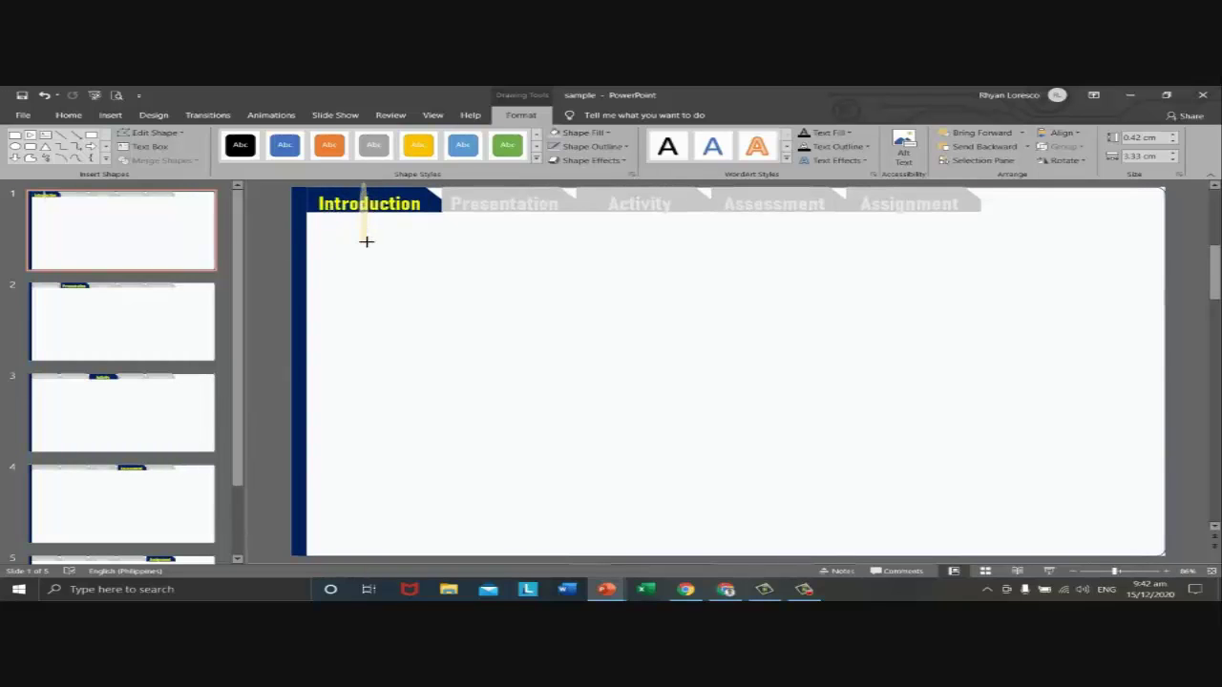
pyautogui.moveTo(365, 221)
pyautogui.mouseDown()
pyautogui.moveTo(361, 182)
pyautogui.moveTo(316, 216)
pyautogui.mouseUp()
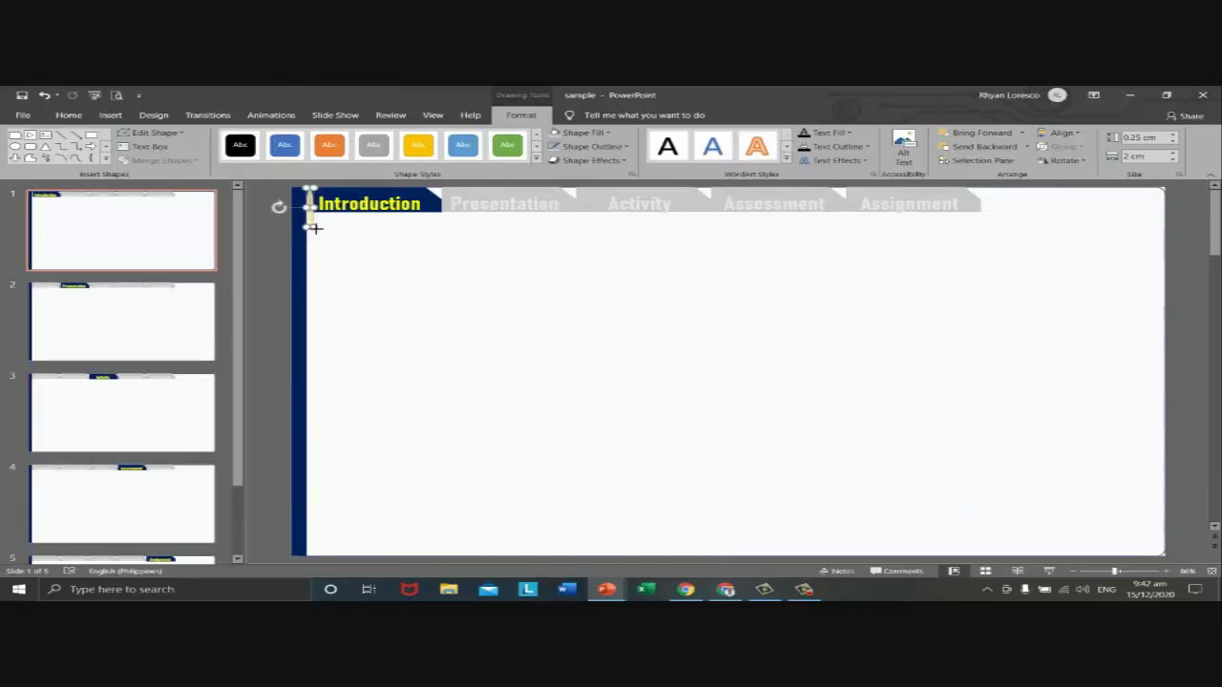
pyautogui.press('Escape')
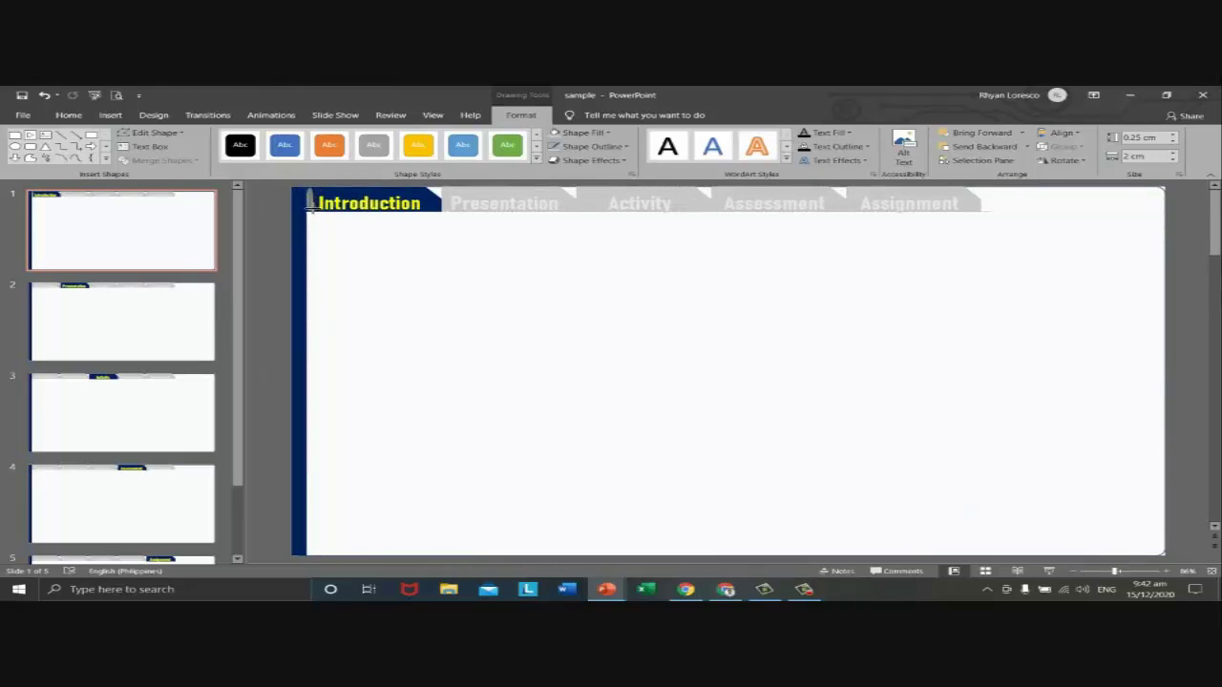
# - Shorten the upright gold oval to about 1.23 cm, thin it to about 0.17 cm and fit it within the Introduction tab
pyautogui.click(294, 207)
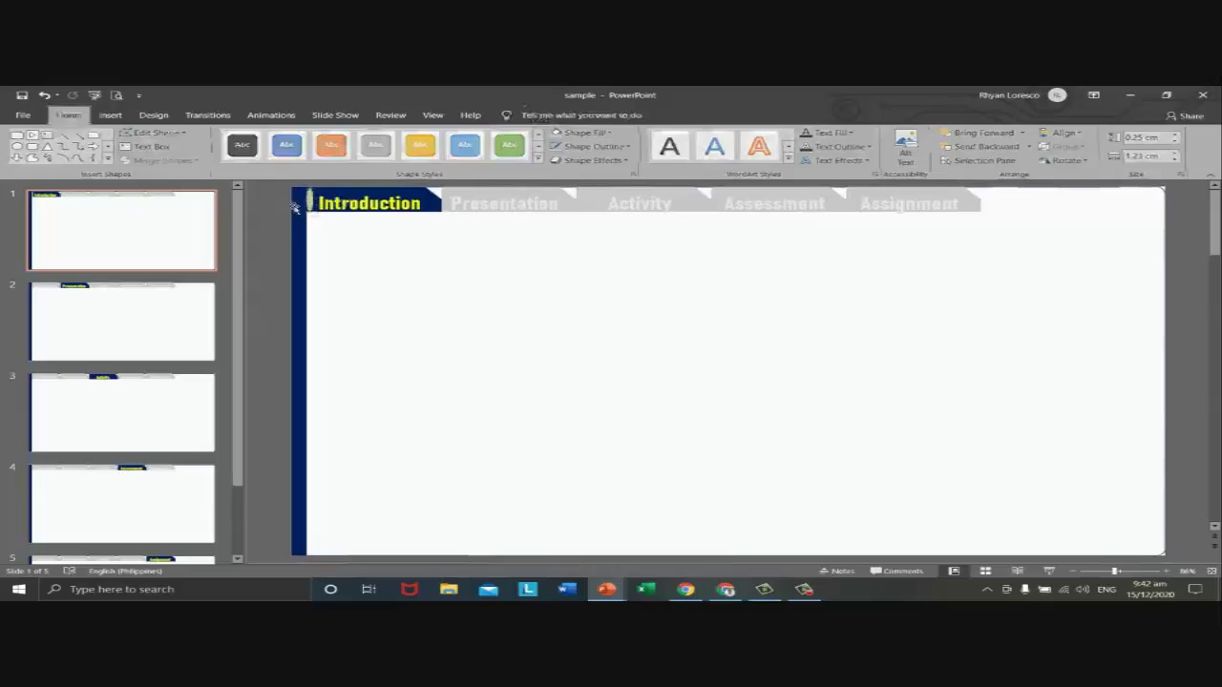
pyautogui.click(295, 208)
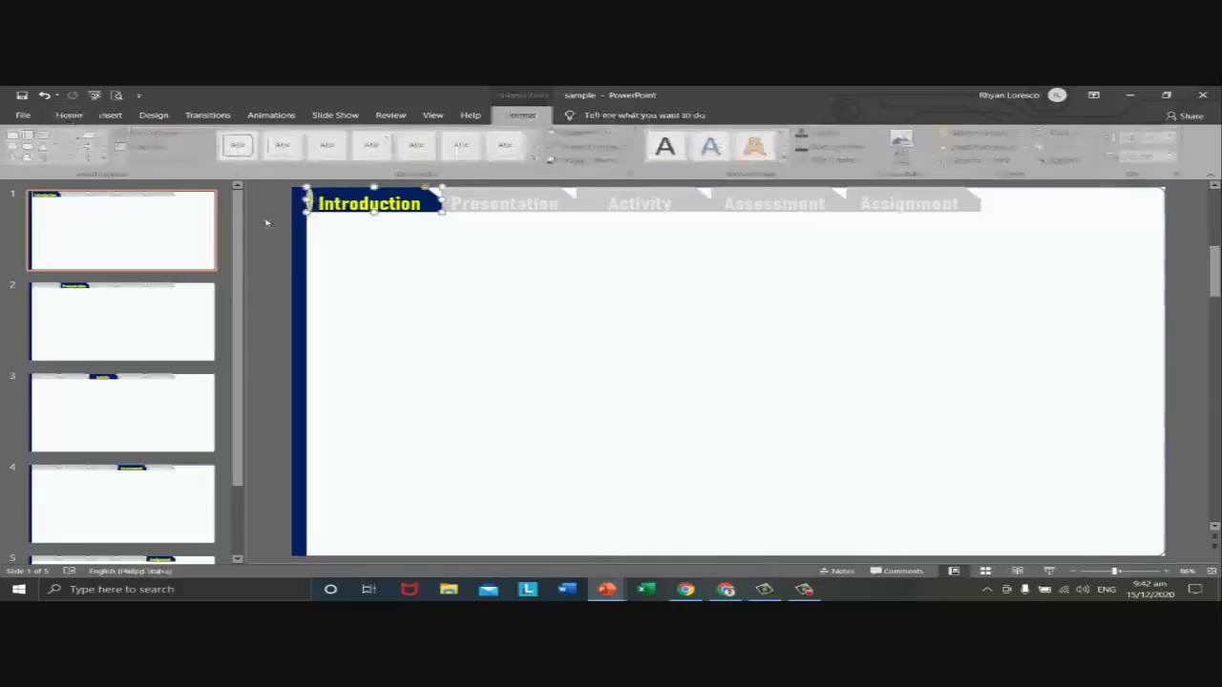
pyautogui.click(310, 202)
pyautogui.moveTo(310, 201); pyautogui.dragTo(313, 201)
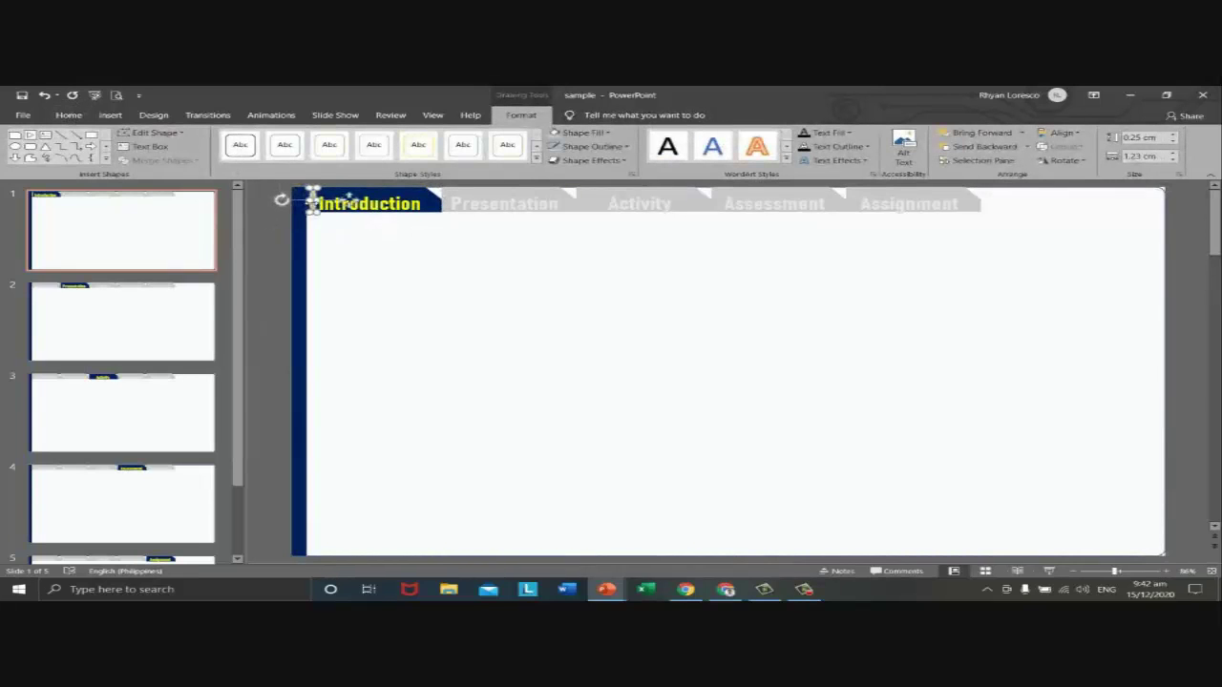
pyautogui.click(334, 288)
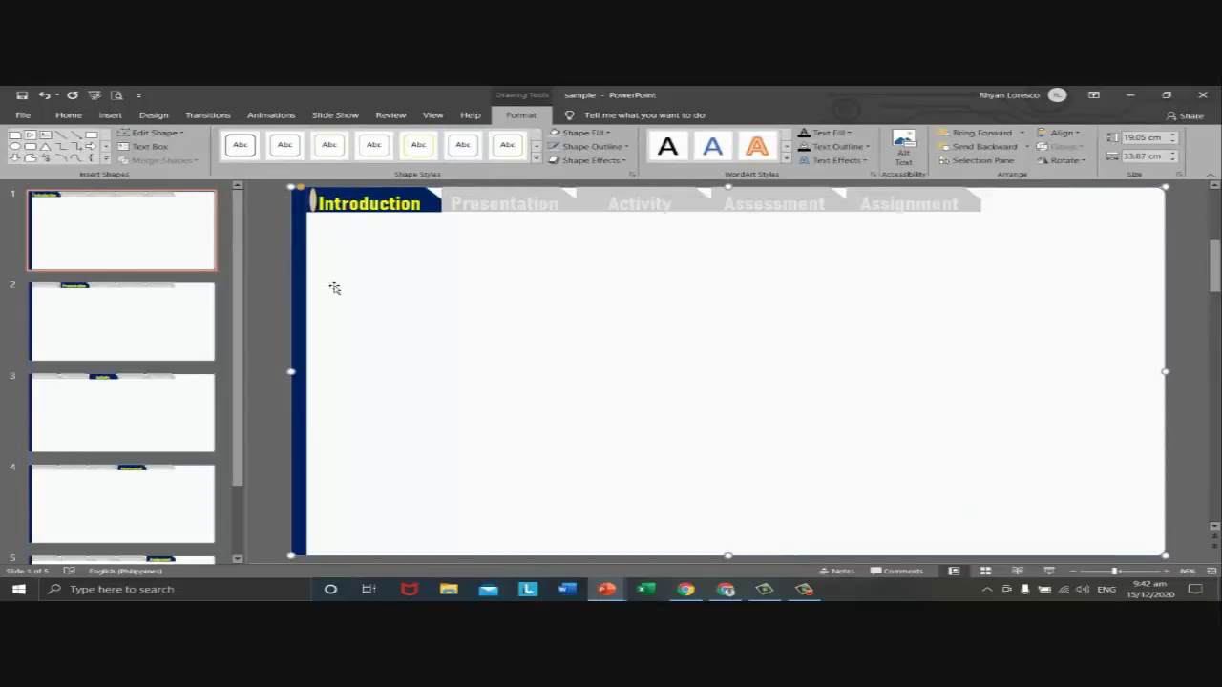
pyautogui.click(311, 201)
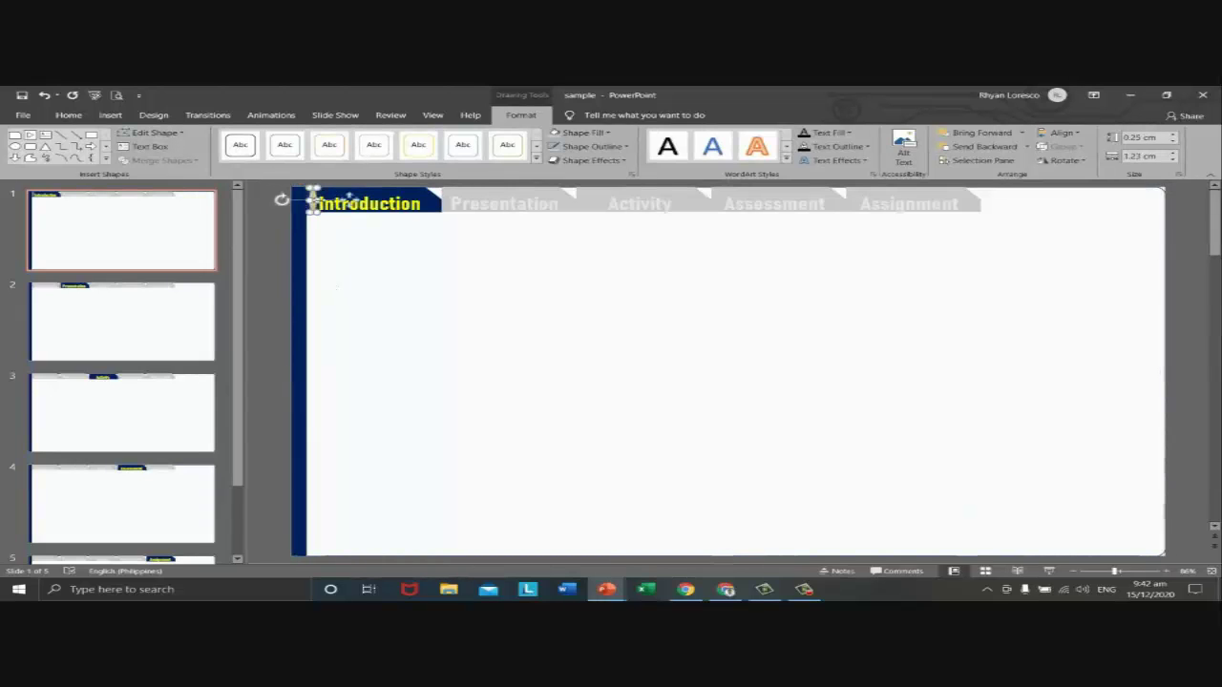
pyautogui.hotkey('ctrl', 'y')
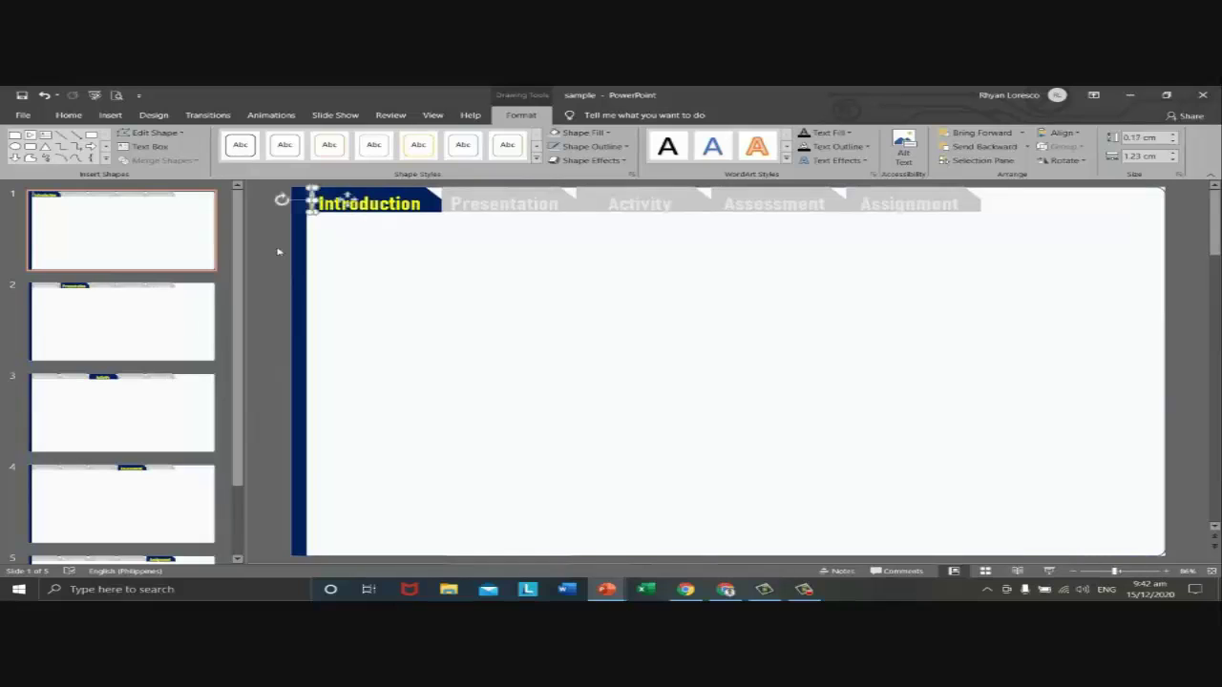
pyautogui.click(267, 258)
pyautogui.click(441, 278)
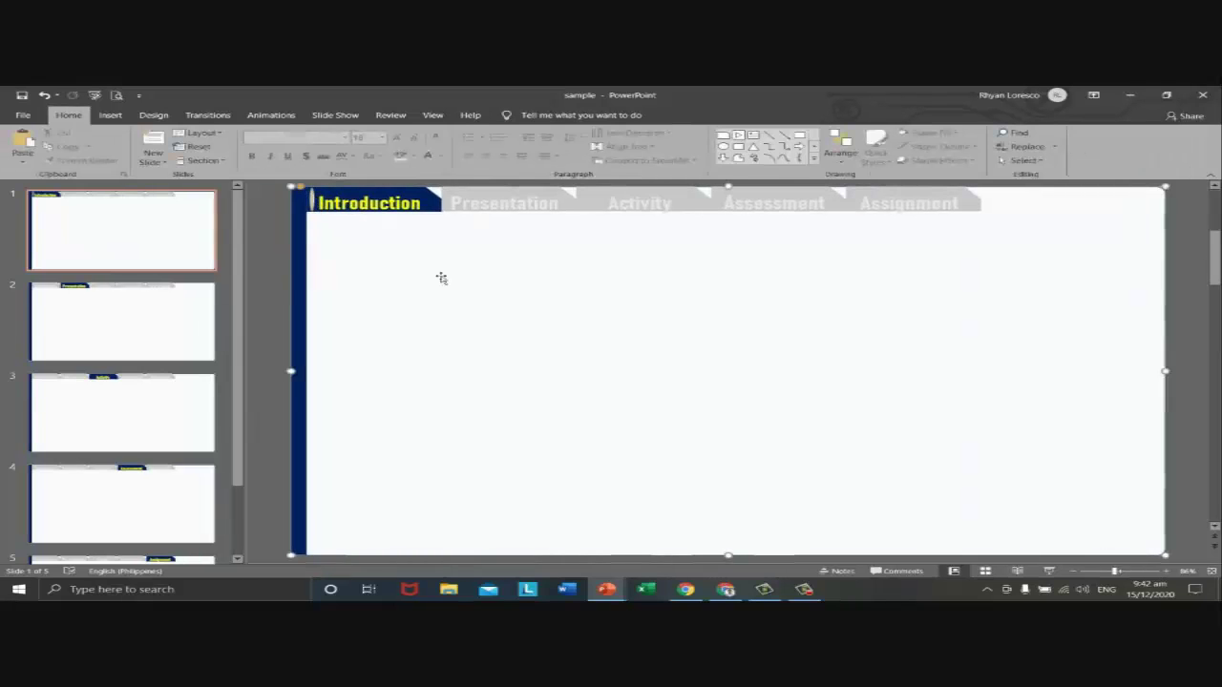
# - Check the active tab's highlight in the midyear VINSET presentation and return to the sample deck
pyautogui.doubleClick(340, 218)
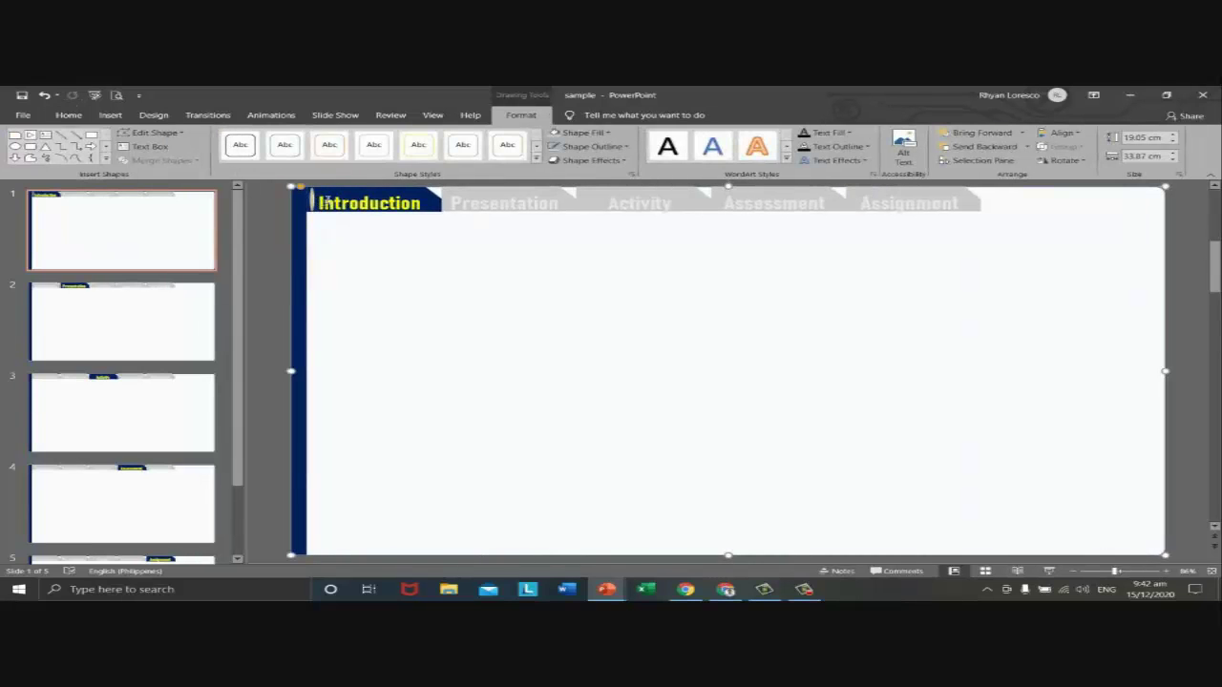
pyautogui.hotkey('alt', 'Tab')
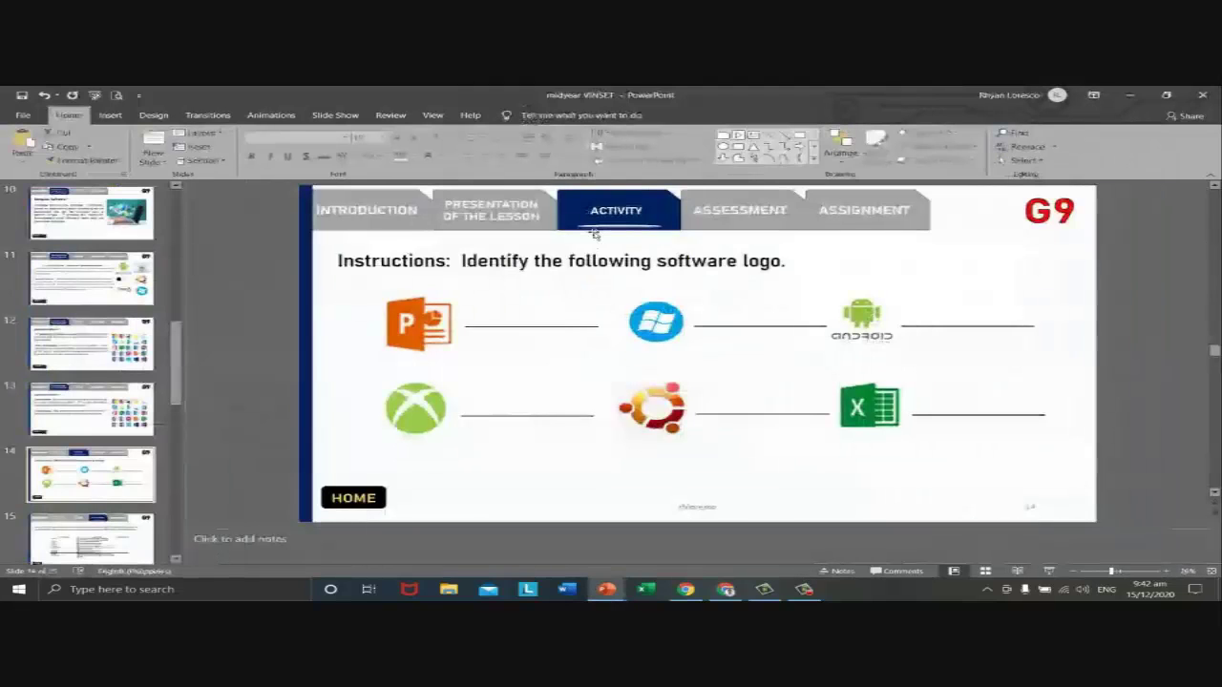
pyautogui.hotkey('alt', 'Tab')
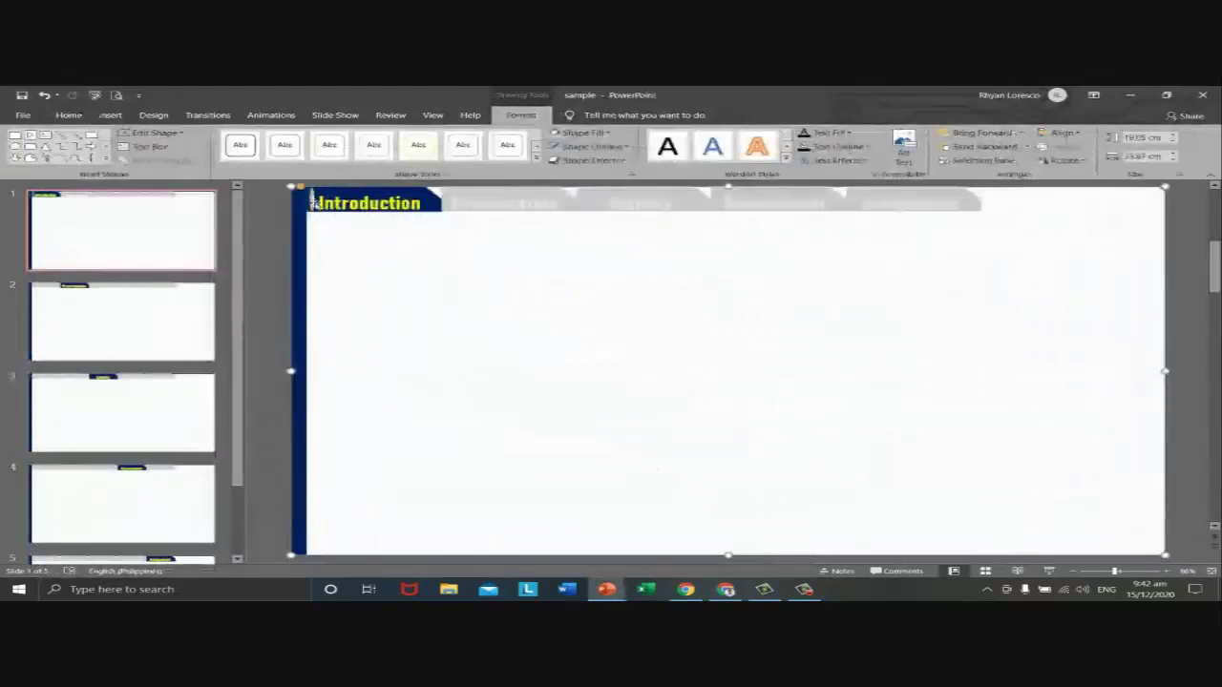
# - Copy the upright gold oval from slide 1 to slide 2 and place it at the start of the Presentation tab
pyautogui.click(311, 202)
pyautogui.click(58, 308)
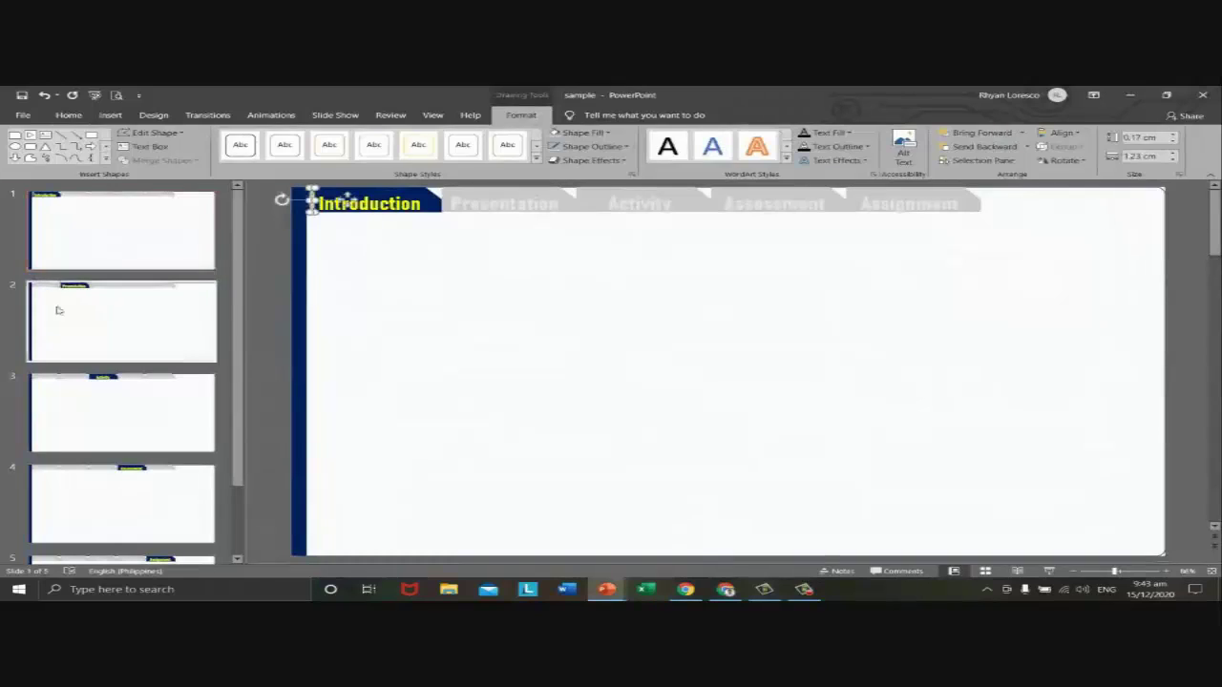
pyautogui.hotkey('ctrl', 'v')
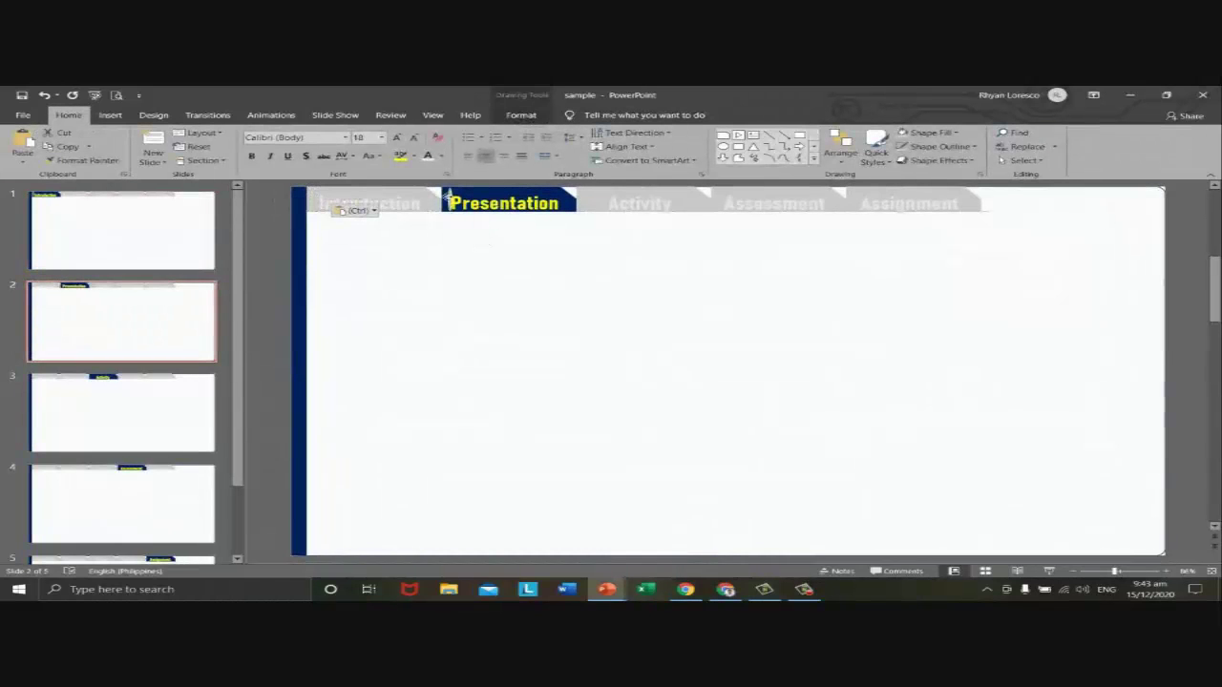
pyautogui.moveTo(445, 195); pyautogui.dragTo(444, 198)
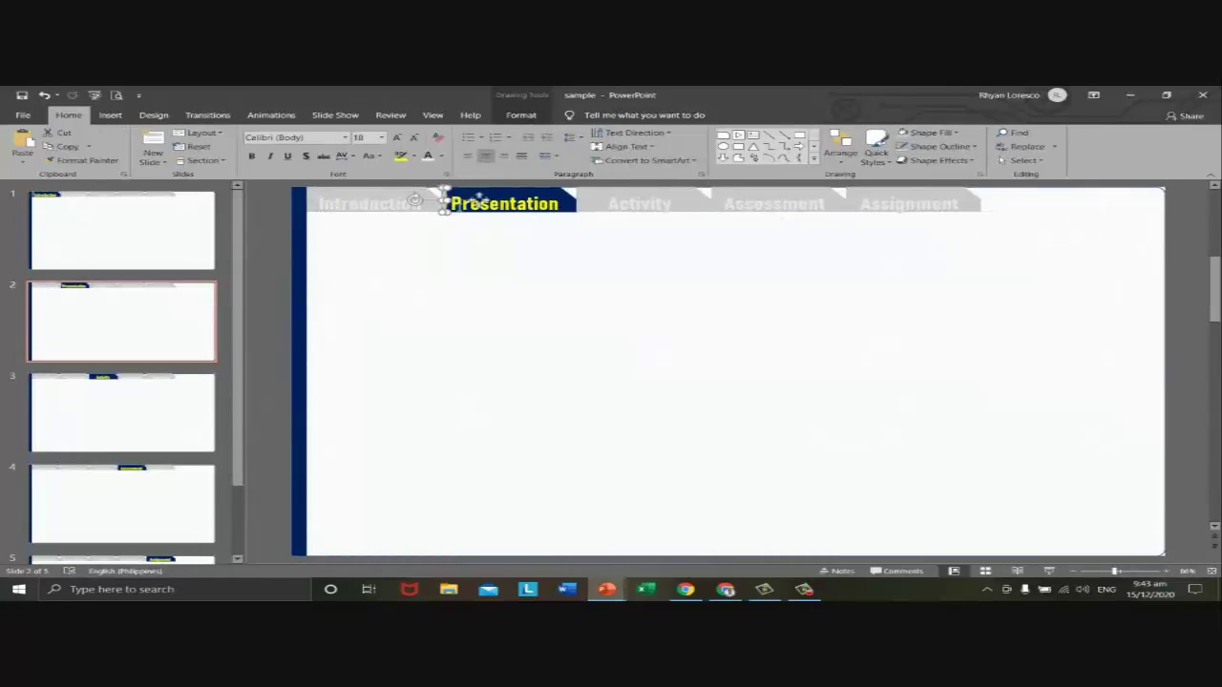
pyautogui.click(449, 277)
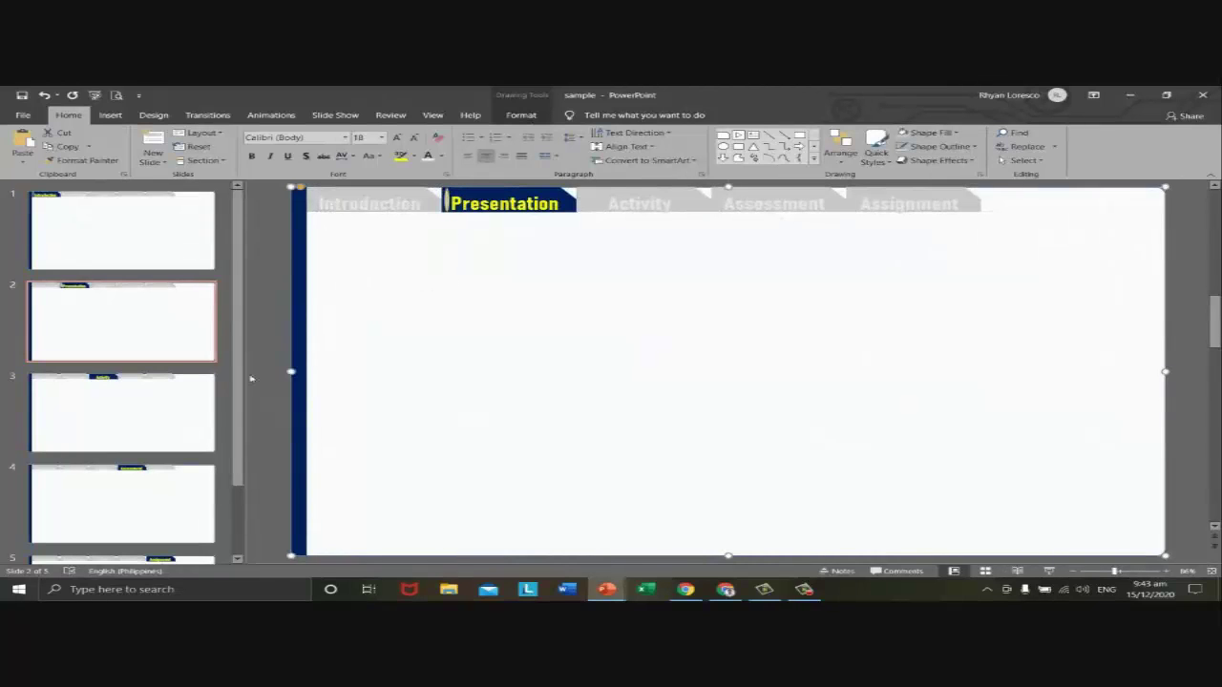
# - Paste the gold oval onto slide 3 and place it before the Activity label on its tab
pyautogui.click(167, 418)
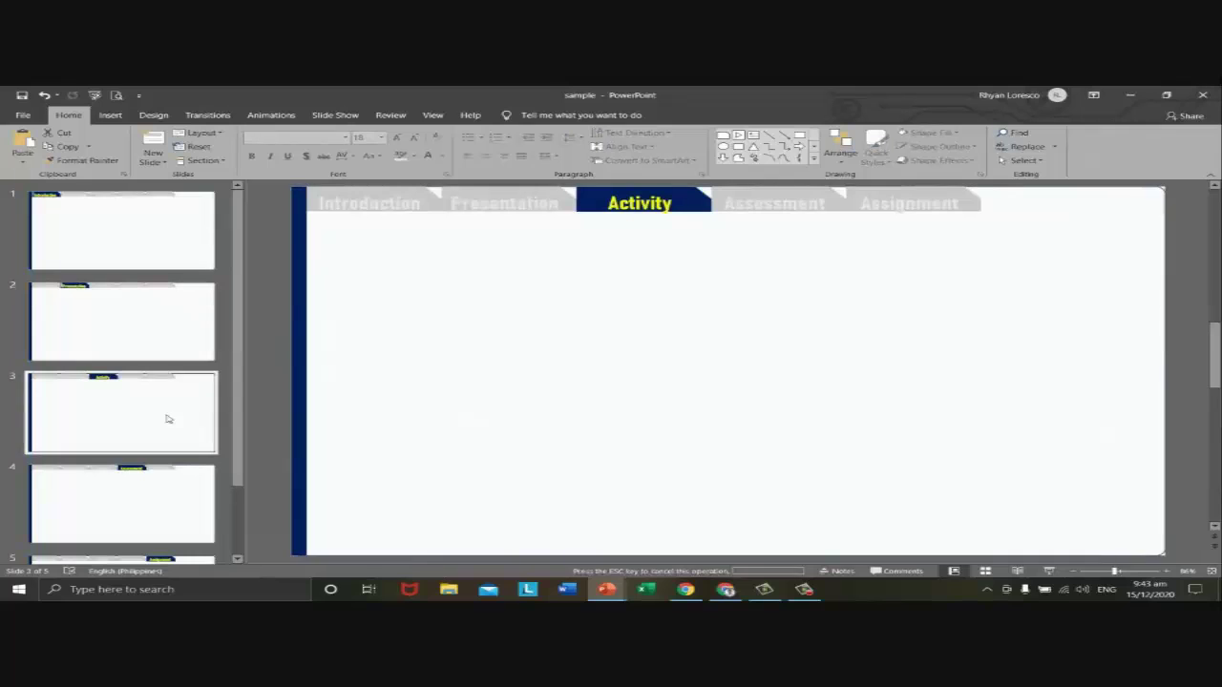
pyautogui.click(327, 237)
pyautogui.hotkey('ctrl', 'v')
pyautogui.moveTo(313, 200); pyautogui.dragTo(592, 201)
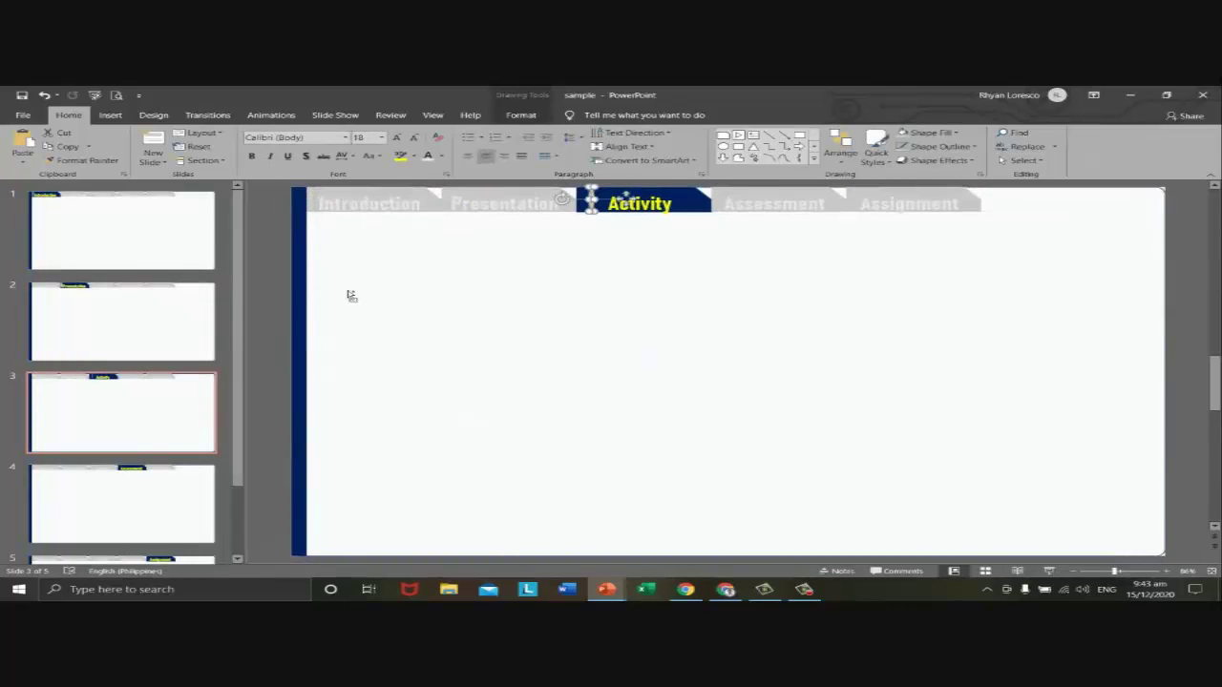
# - Paste the gold oval onto slide 4 and place it at the start of the Assessment tab
pyautogui.hotkey('ctrl', 'v')
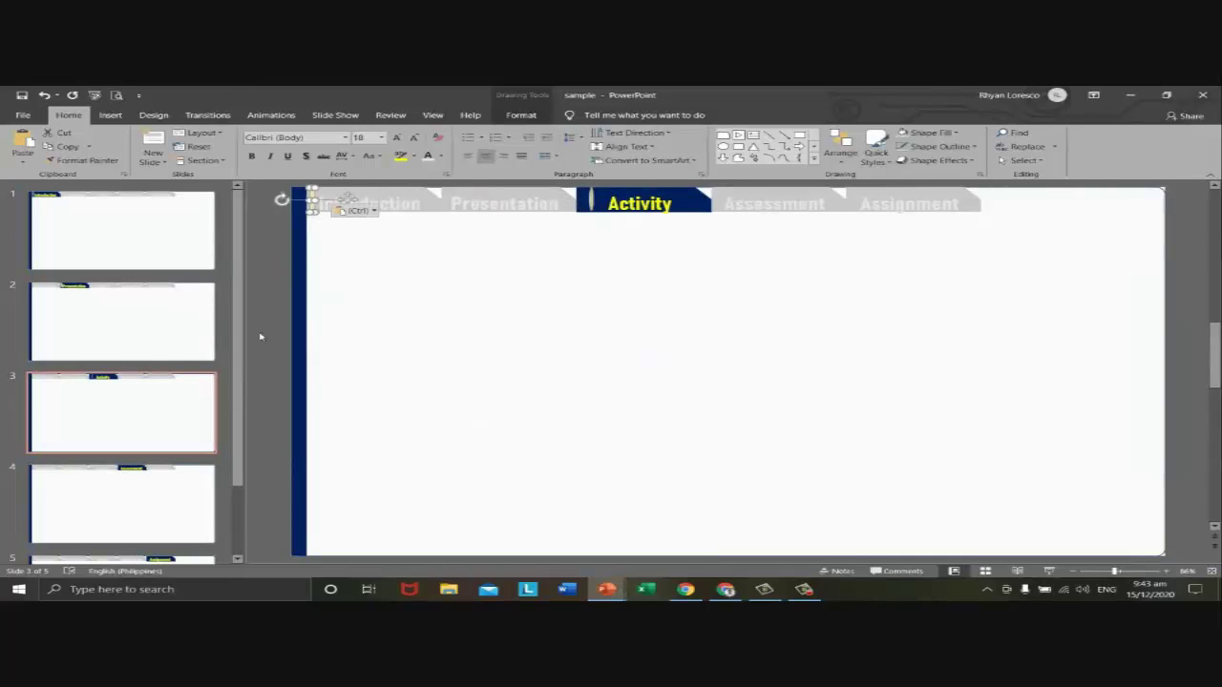
pyautogui.click(169, 491)
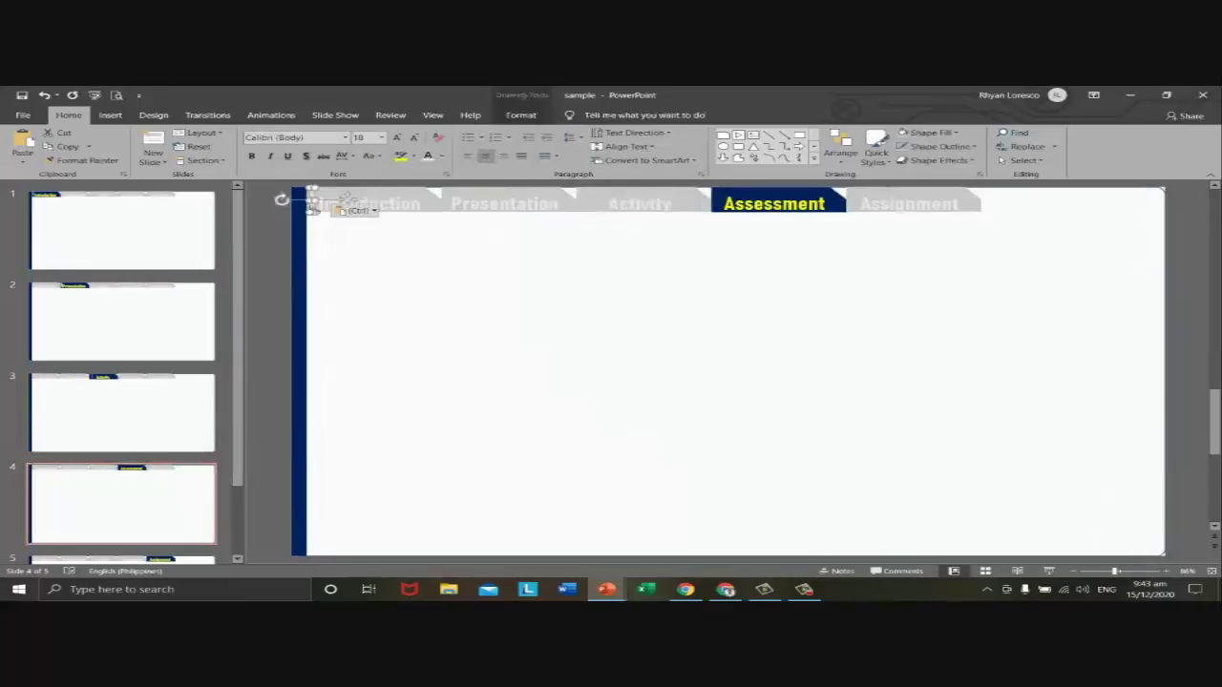
pyautogui.moveTo(310, 205); pyautogui.dragTo(717, 202)
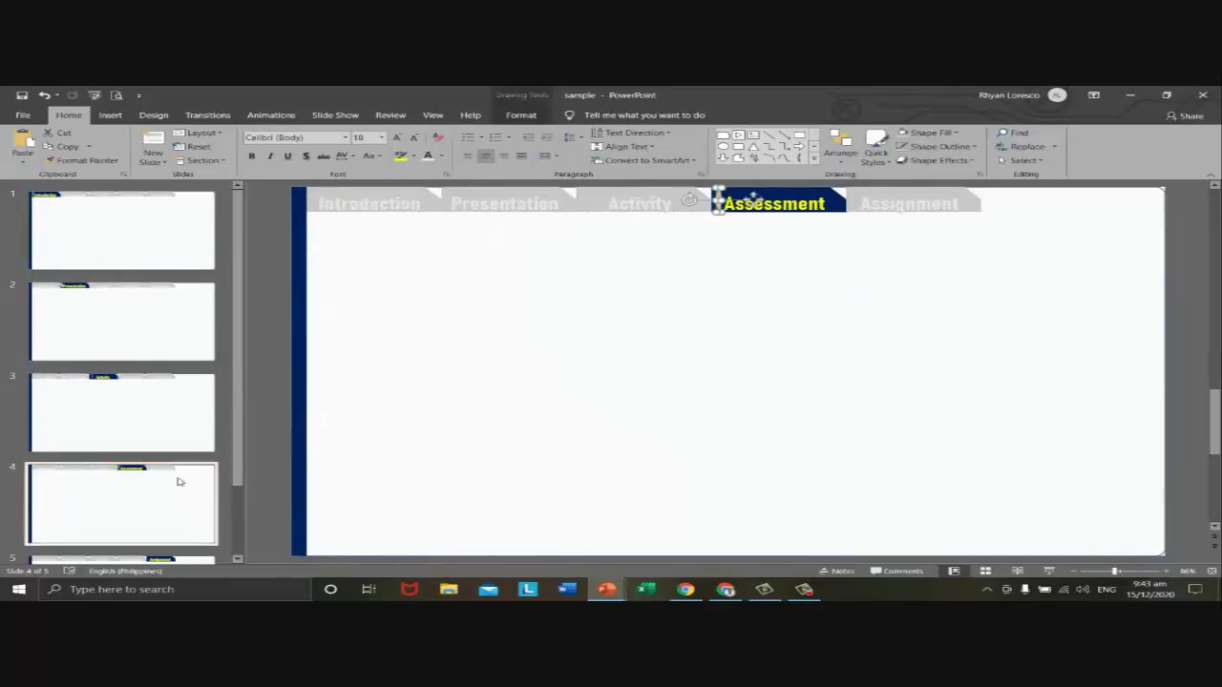
# - Paste the gold oval onto slide 5 and place it at the start of the Assignment tab
pyautogui.scroll(-2, 161, 510)
pyautogui.click(162, 509)
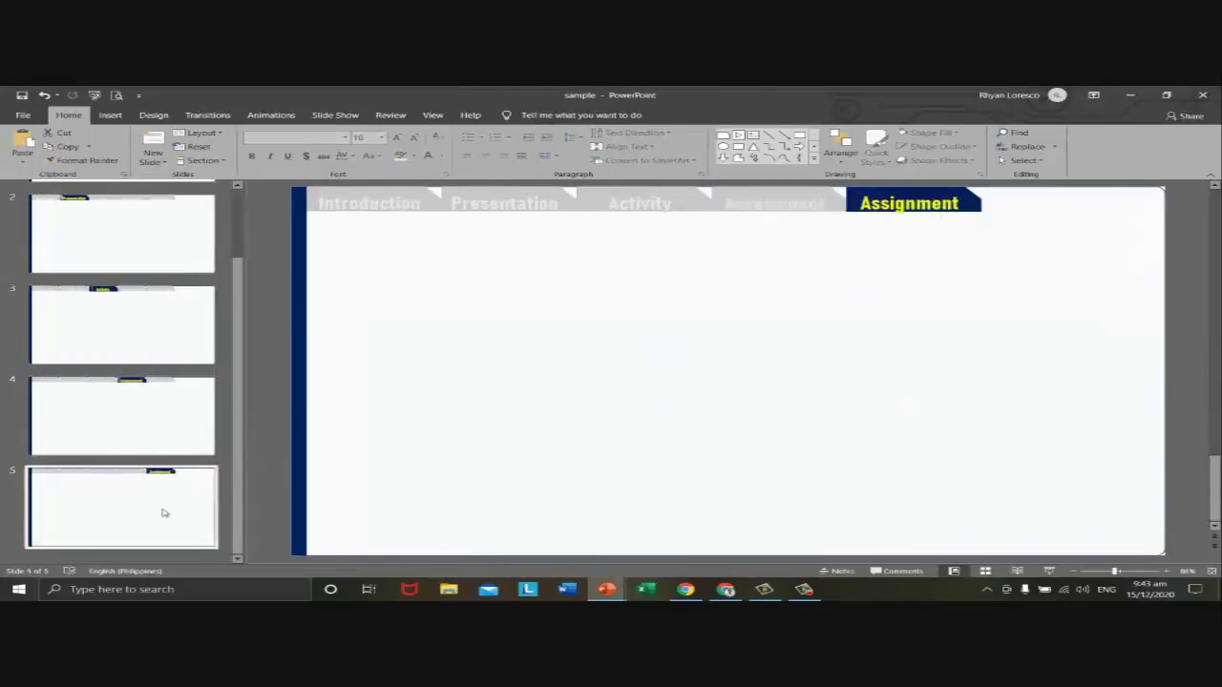
pyautogui.hotkey('ctrl', 'v')
pyautogui.moveTo(320, 206); pyautogui.dragTo(859, 201)
pyautogui.click(805, 280)
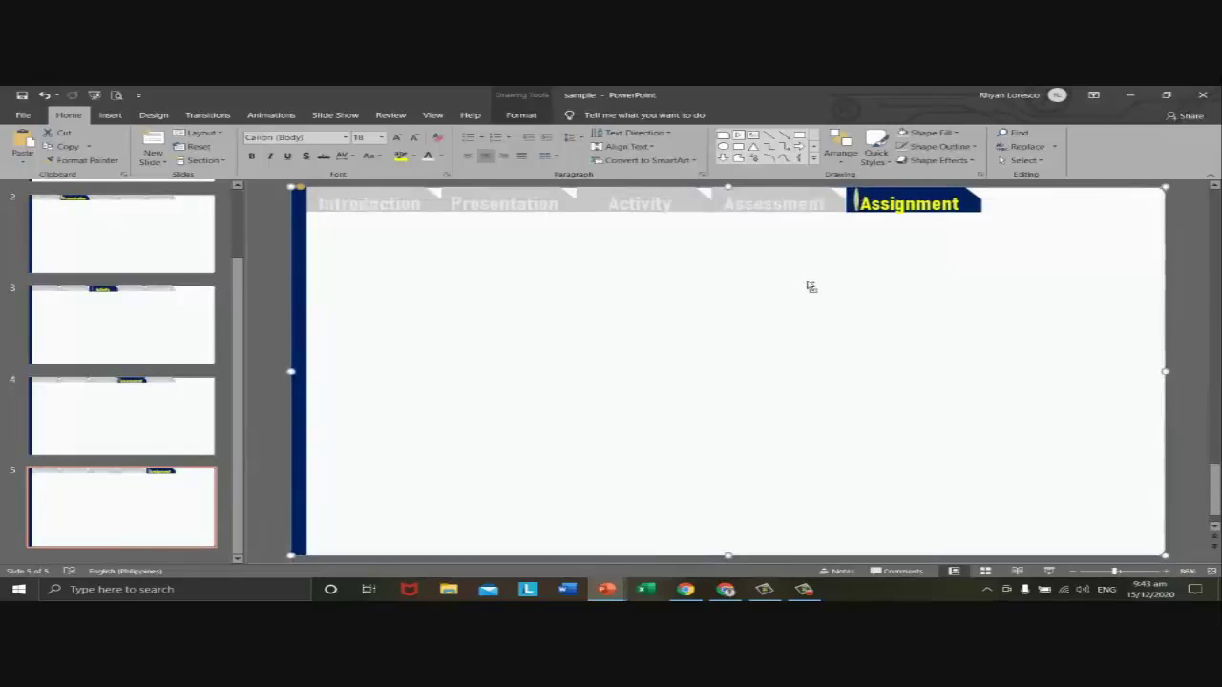
# - Run the slide show from the beginning and test the navigation tabs, switching through the sections and back to Activity
pyautogui.press('F5')
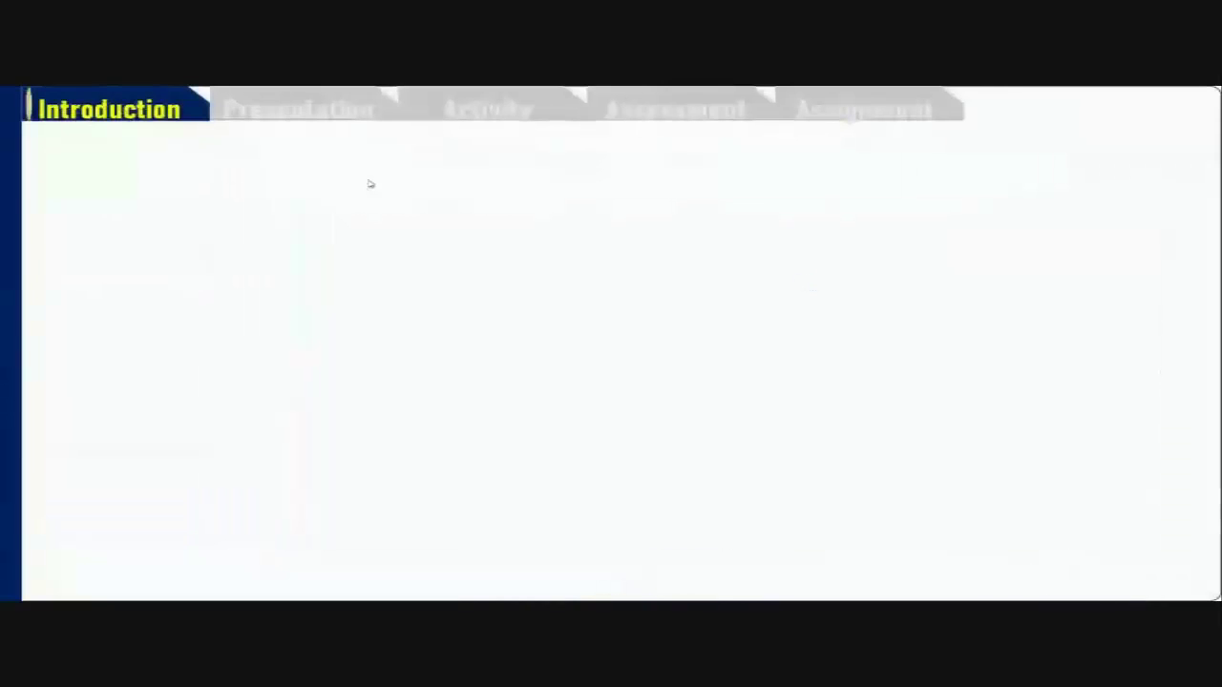
pyautogui.click(231, 102)
pyautogui.click(452, 117)
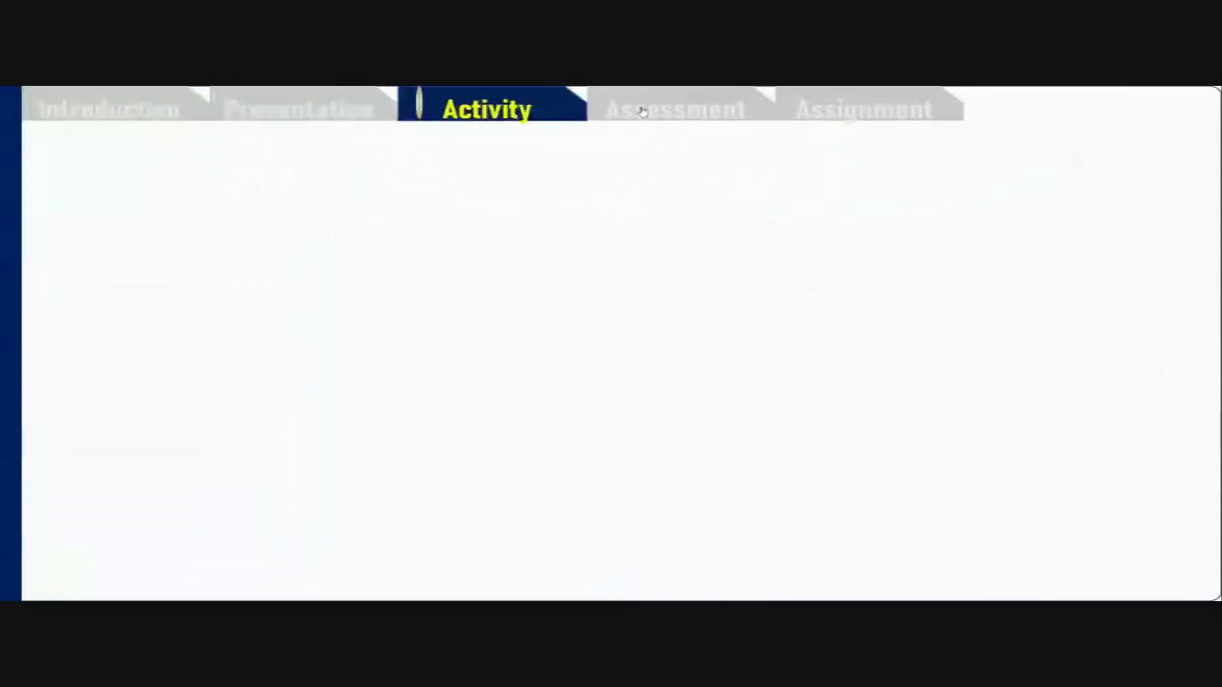
pyautogui.click(643, 112)
pyautogui.click(787, 110)
pyautogui.click(503, 110)
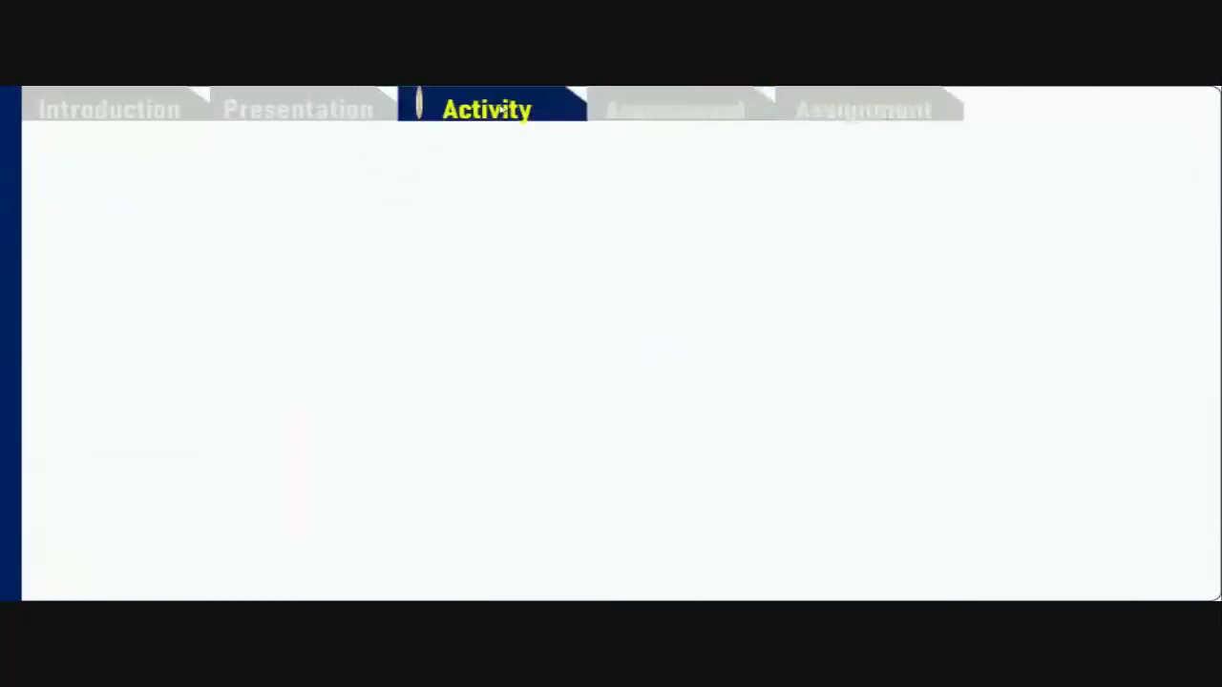
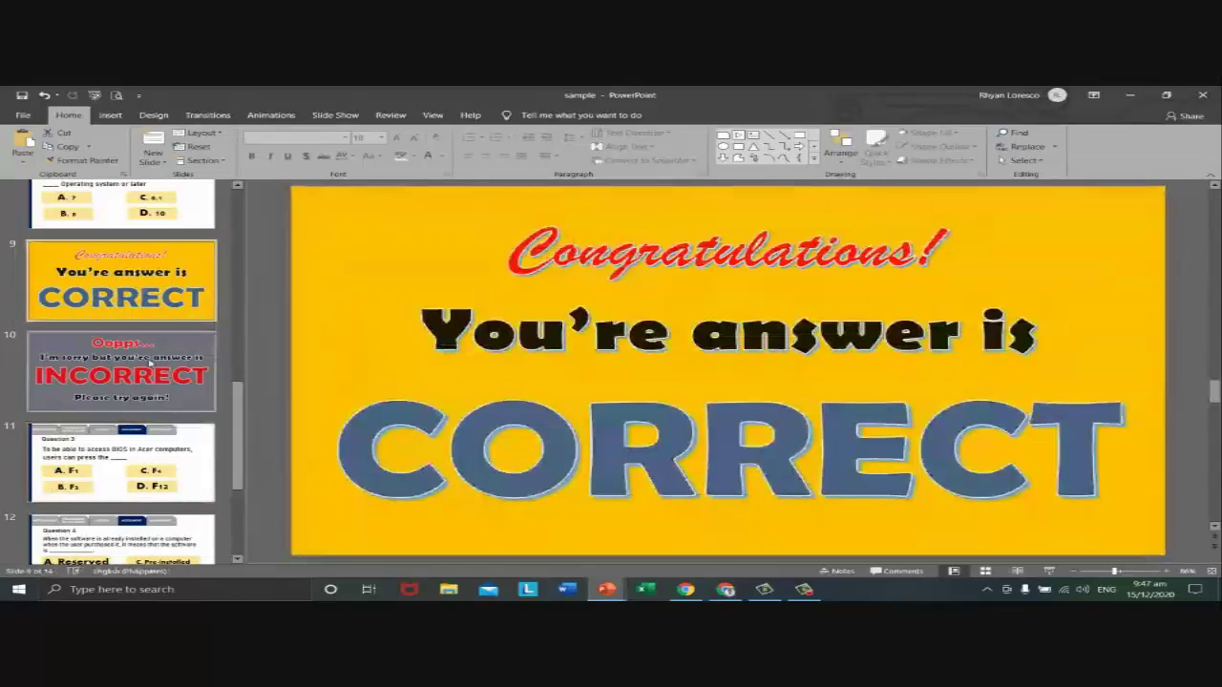
# - View the incorrect-answer feedback slide 10 and return to the correct-answer feedback slide 9
pyautogui.click(149, 361)
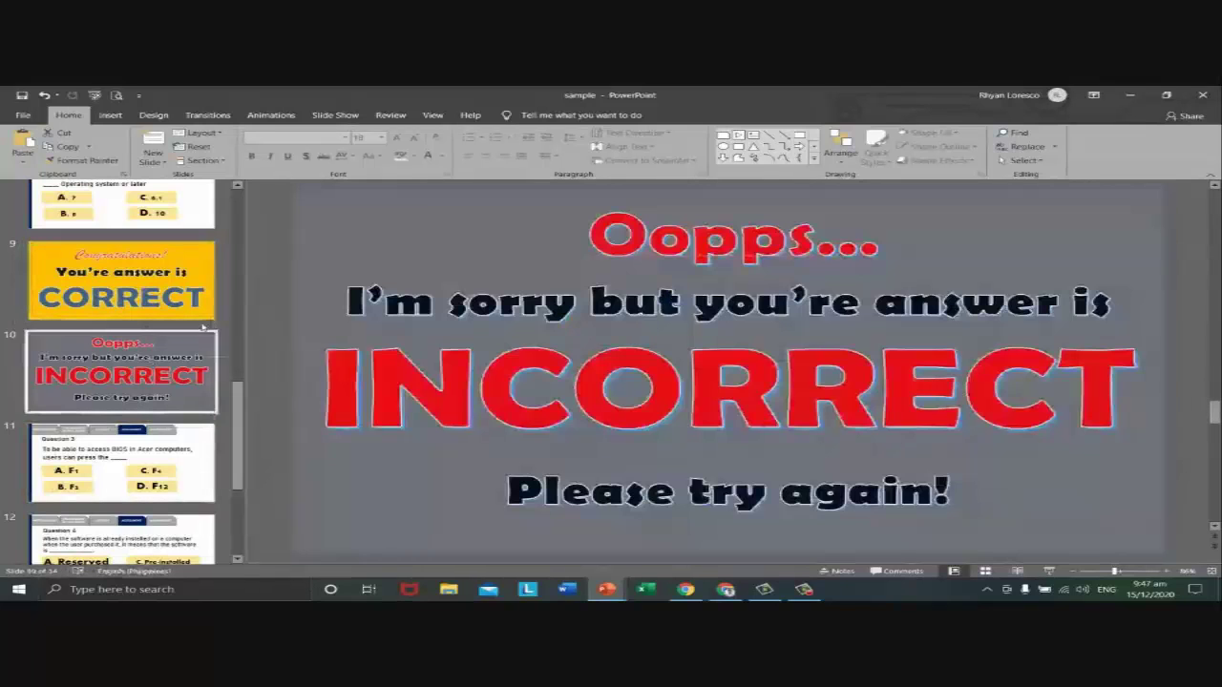
pyautogui.click(175, 277)
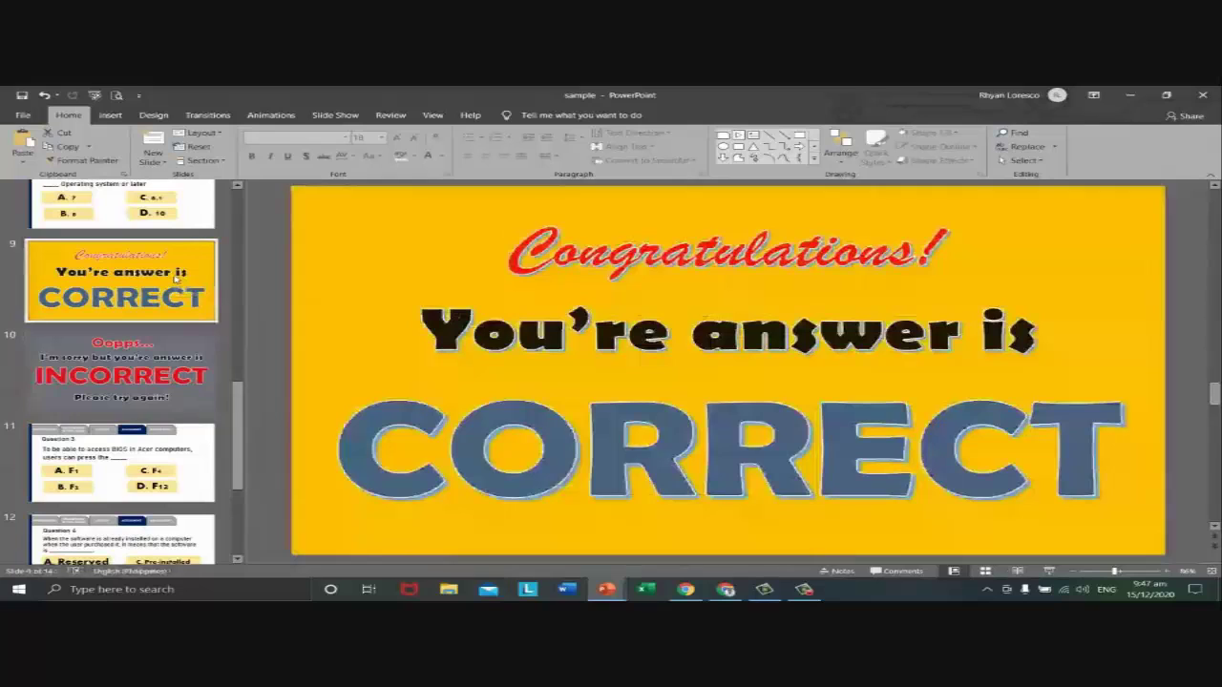
# - Paste copies of the correct and incorrect feedback slides 9 and 10 after the Question 3 slide, keeping their source formatting
pyautogui.click(134, 373)
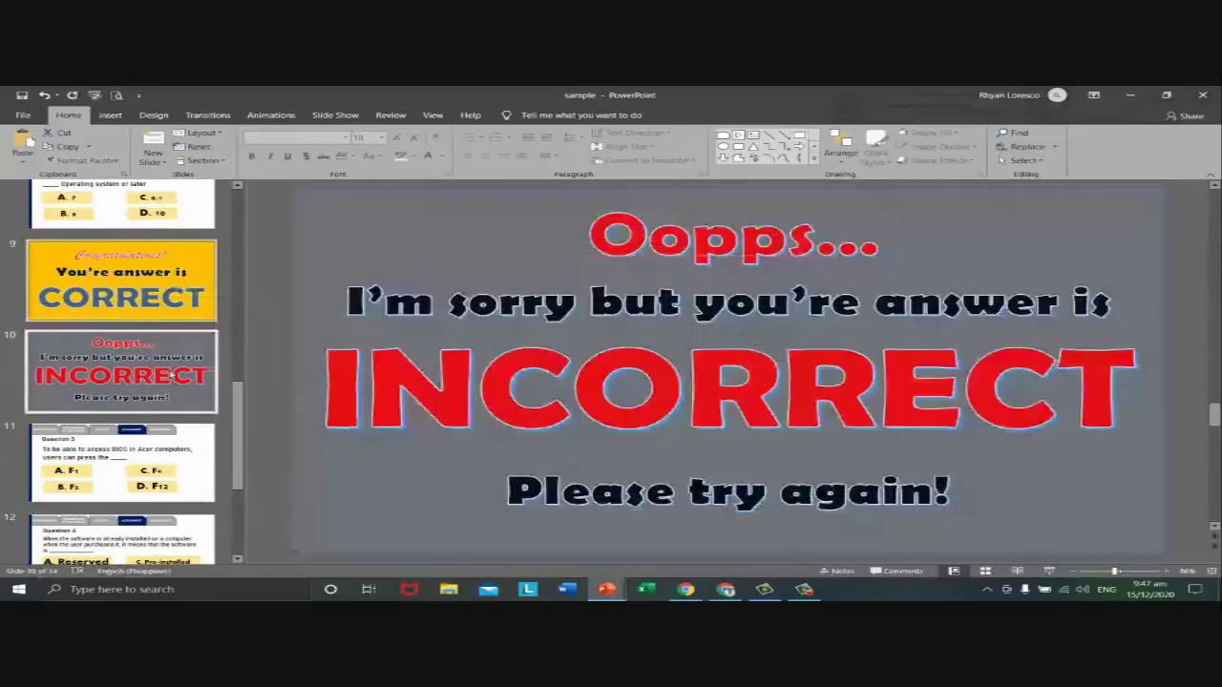
pyautogui.scroll(-2, 131, 420)
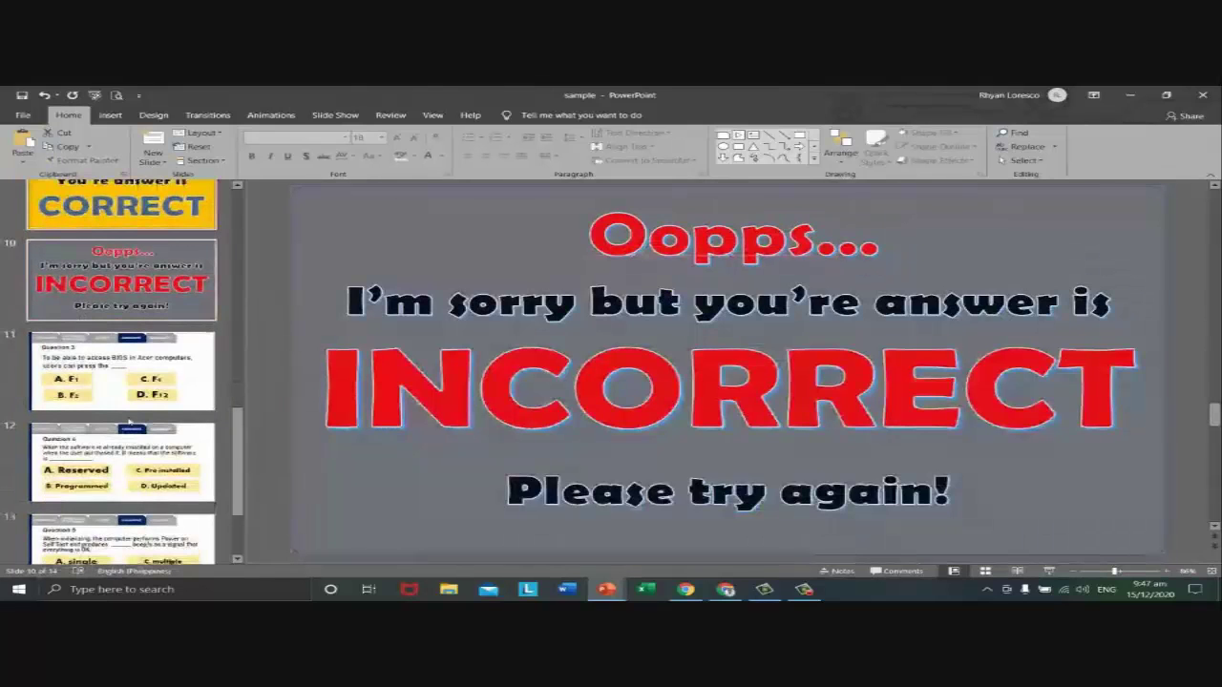
pyautogui.click(131, 397)
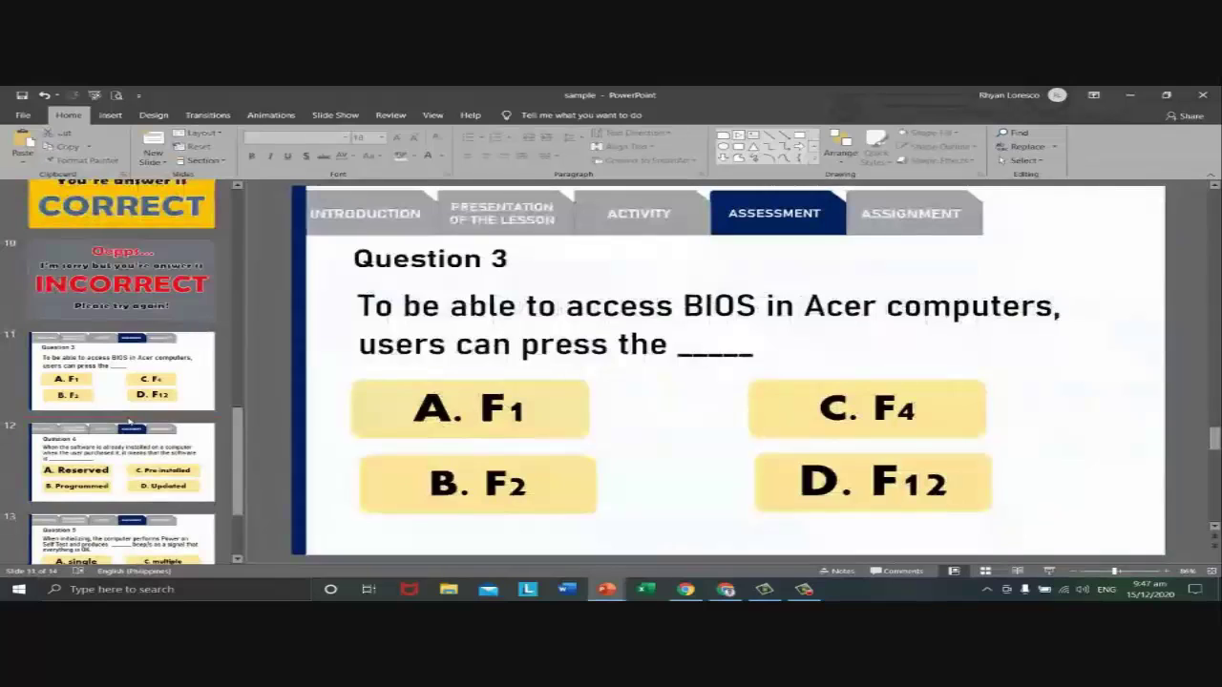
pyautogui.hotkey('ctrl', 'v')
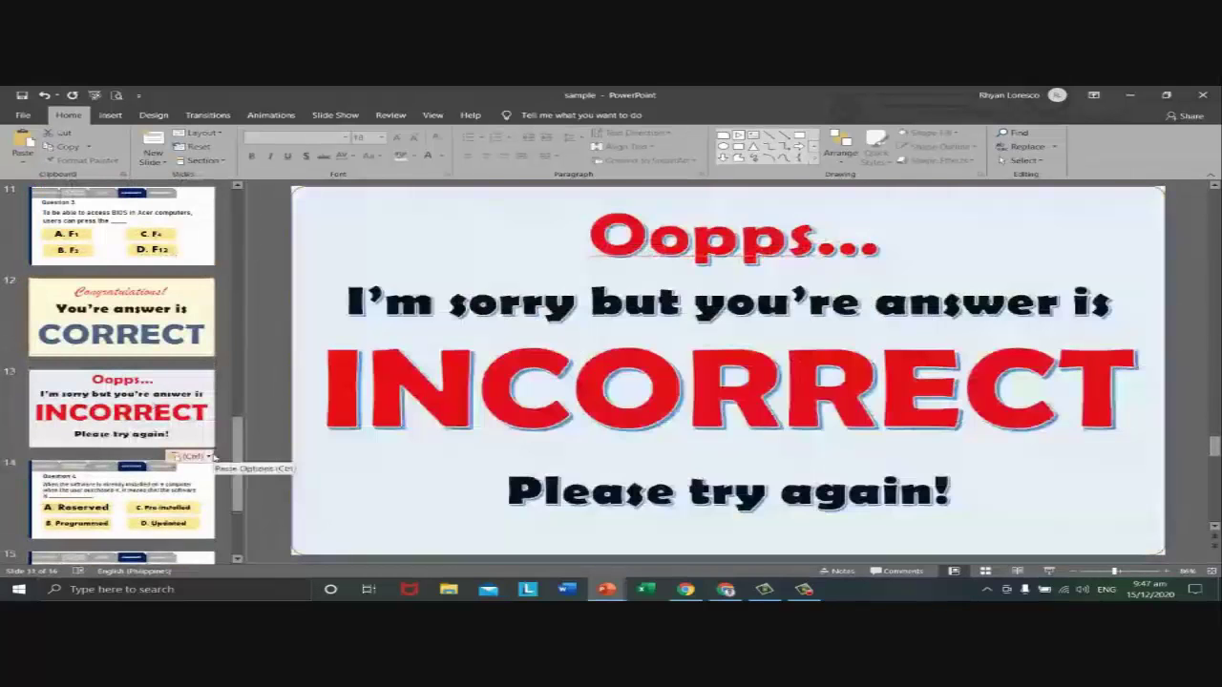
pyautogui.click(210, 457)
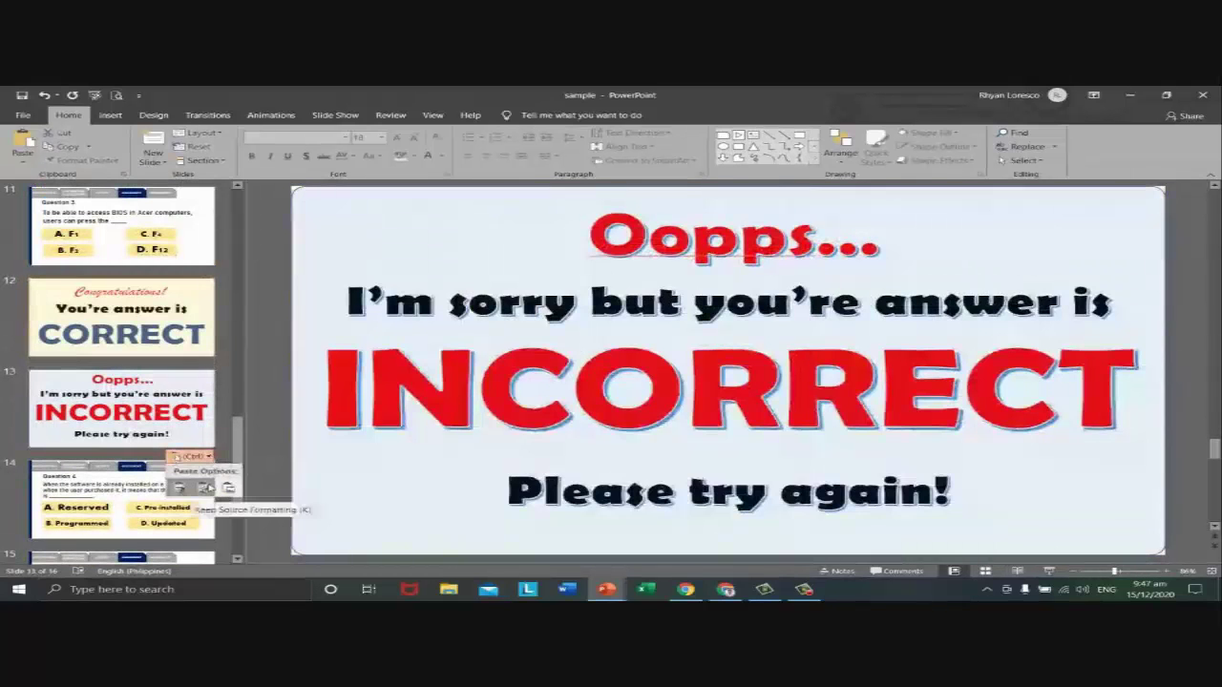
pyautogui.click(206, 488)
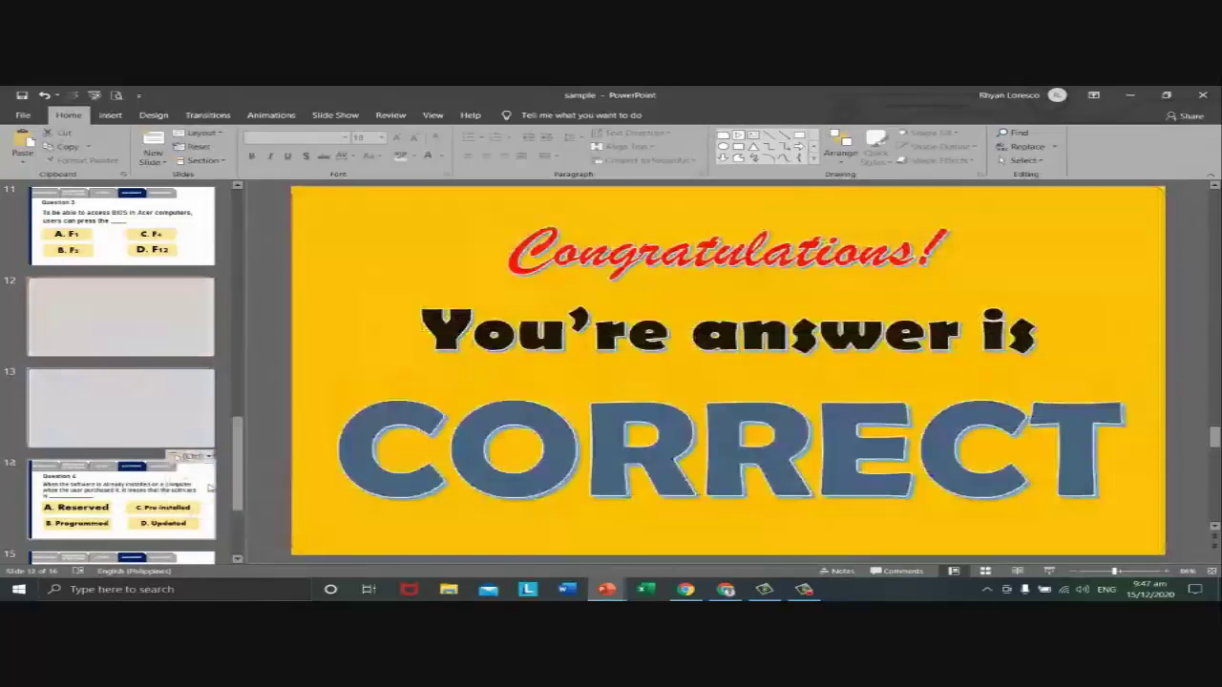
# - Review the Question 3 slide and the correct and incorrect feedback slides that follow it, ending on Question 3
pyautogui.scroll(1, 208, 433)
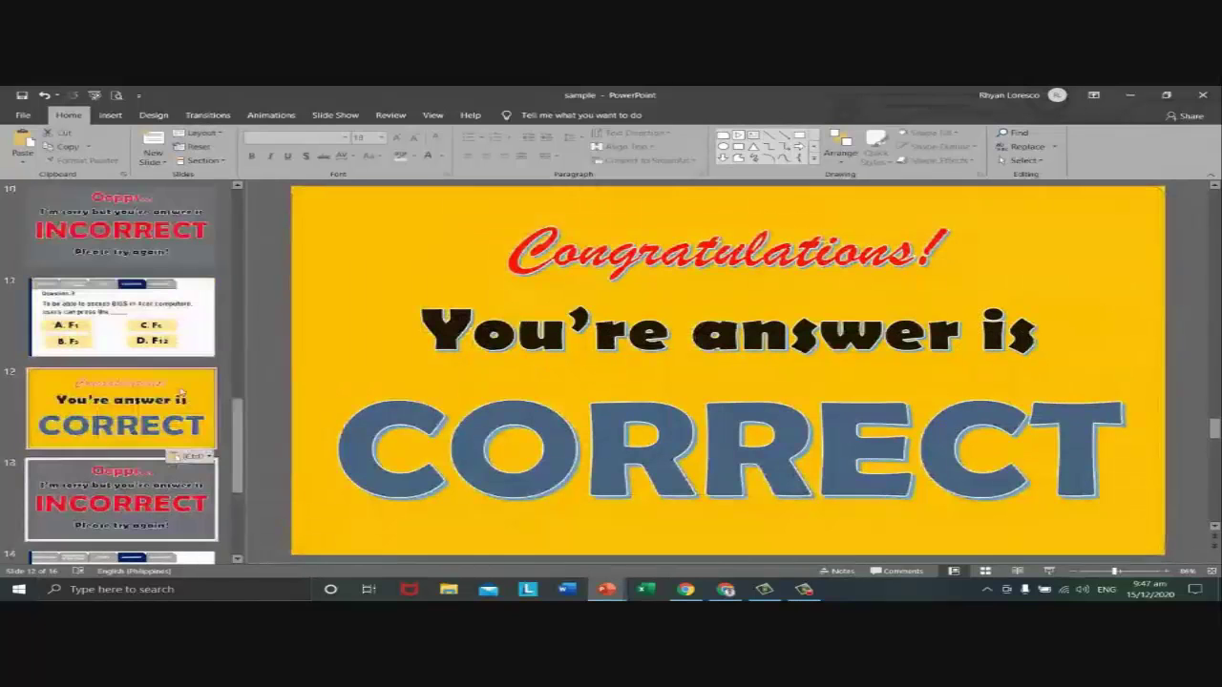
pyautogui.press('Up')
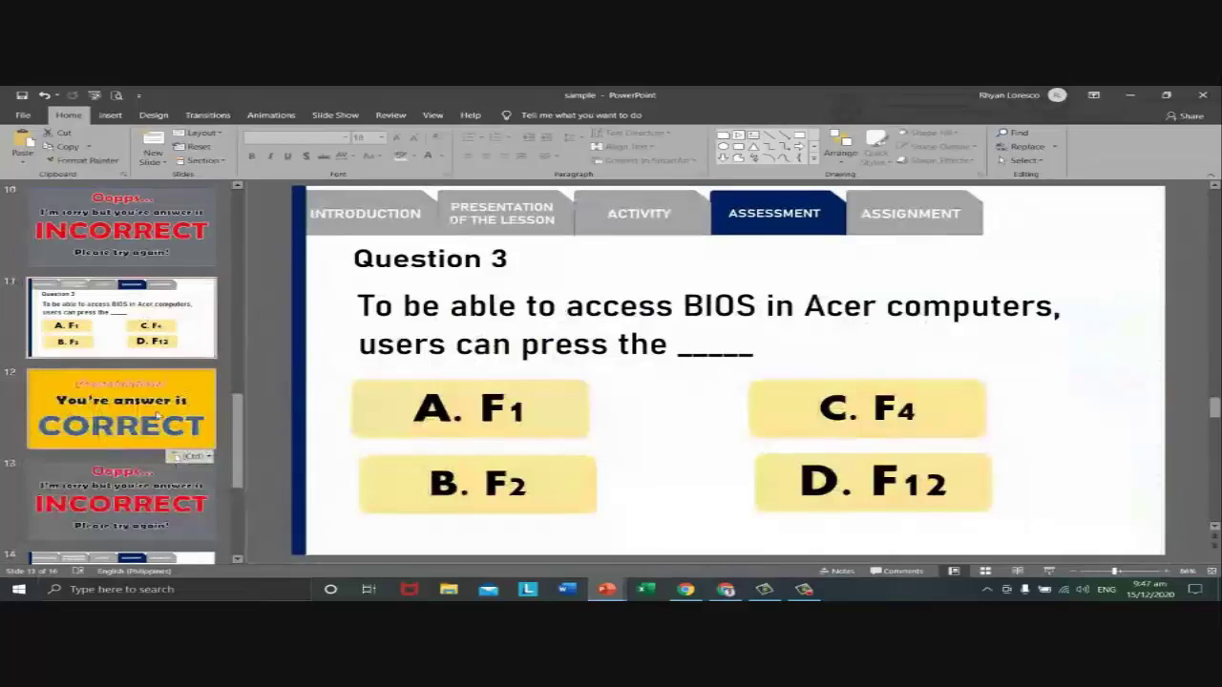
pyautogui.click(157, 417)
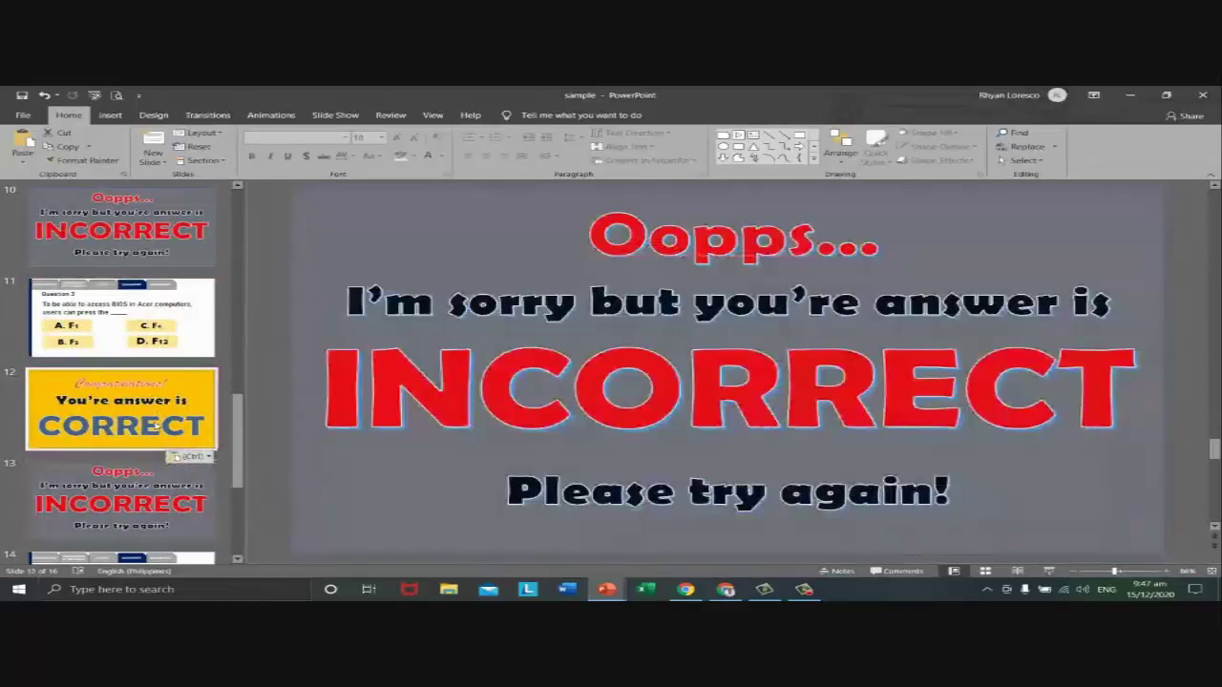
pyautogui.click(157, 444)
pyautogui.click(155, 473)
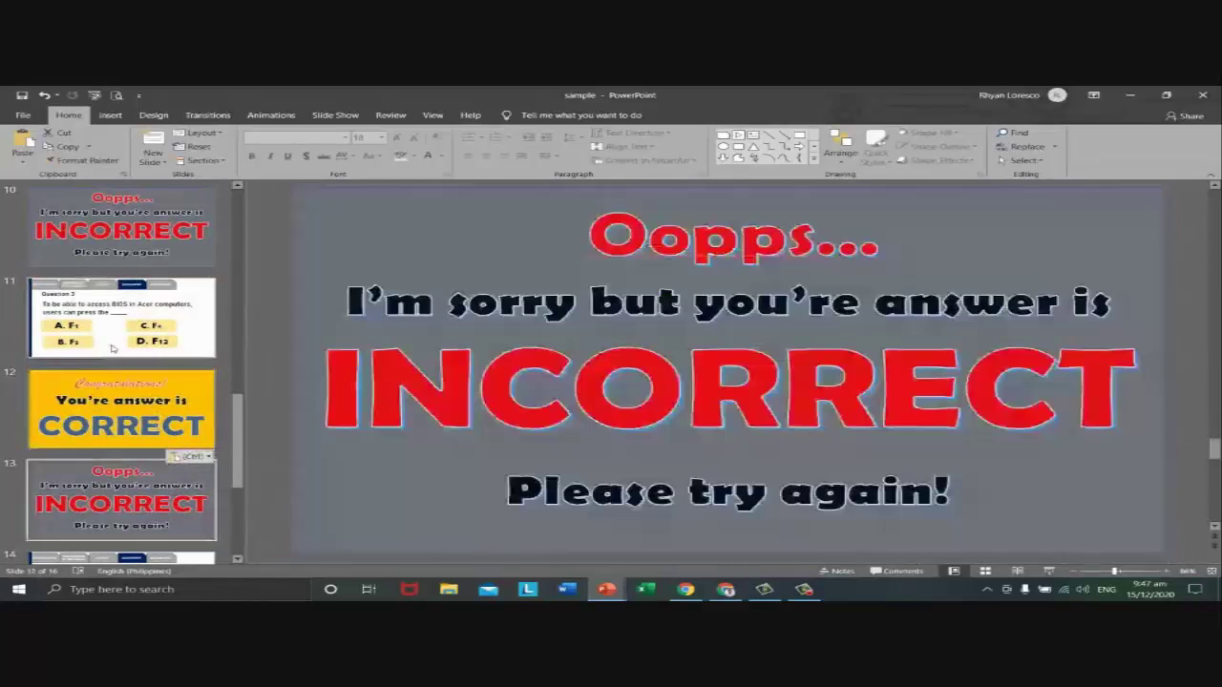
pyautogui.click(122, 339)
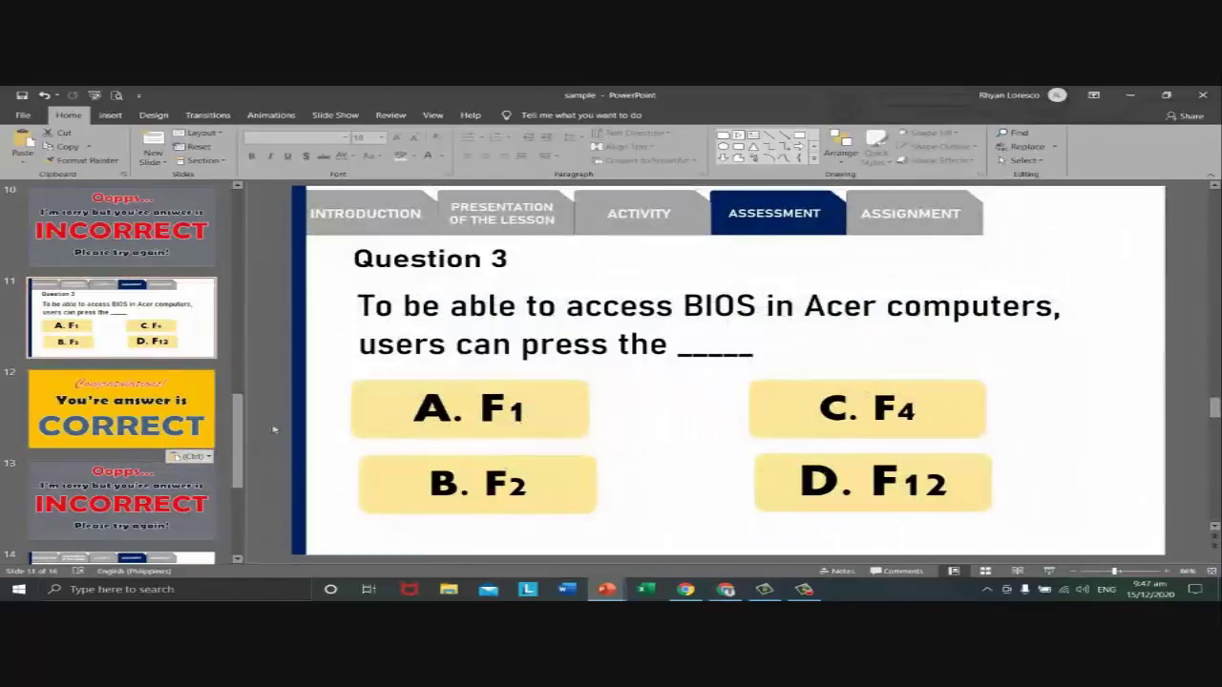
pyautogui.click(136, 418)
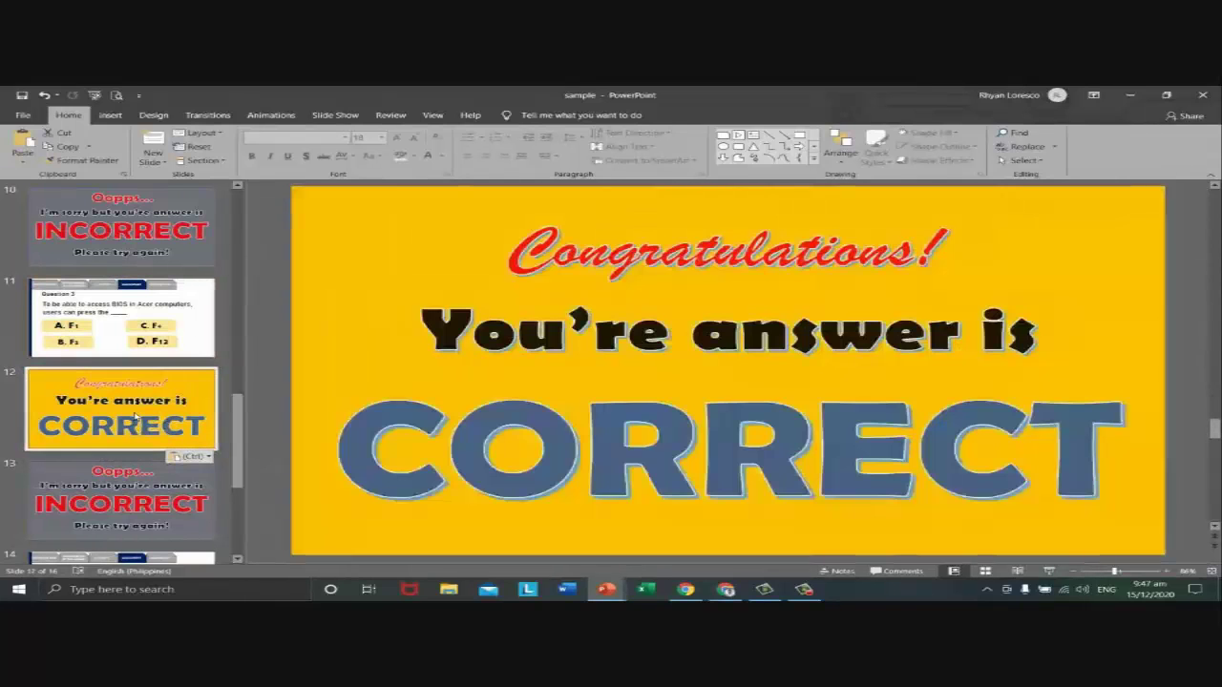
pyautogui.click(131, 498)
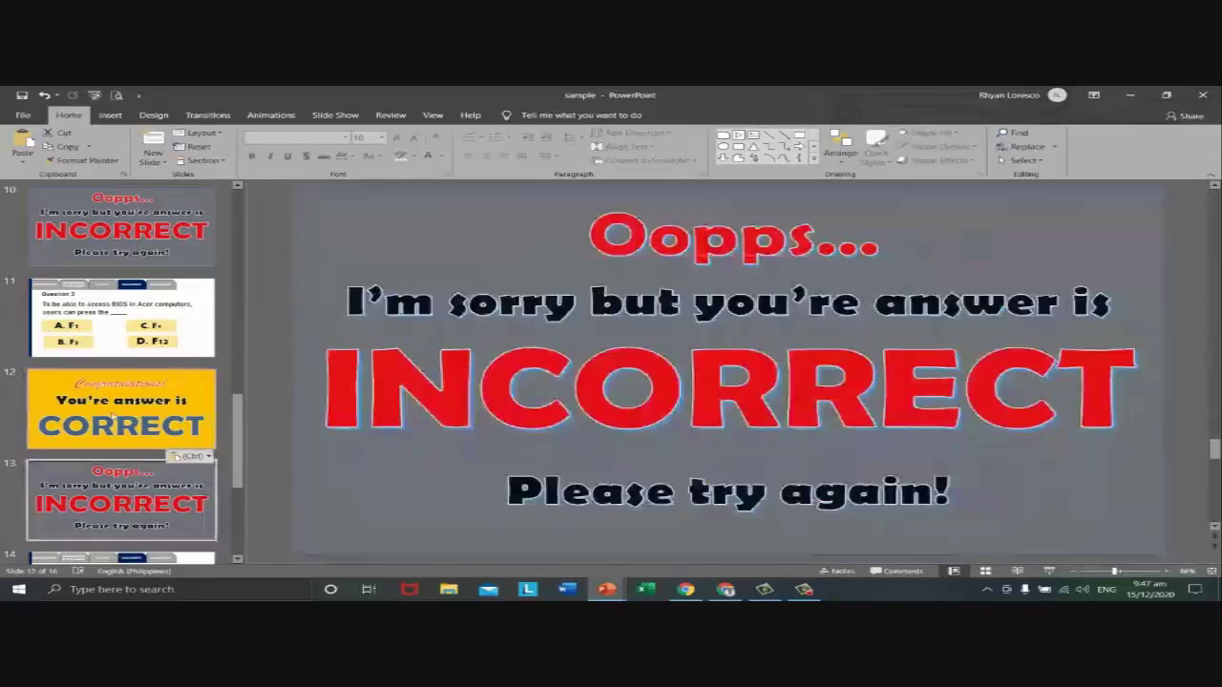
pyautogui.click(119, 417)
pyautogui.click(116, 337)
pyautogui.click(124, 372)
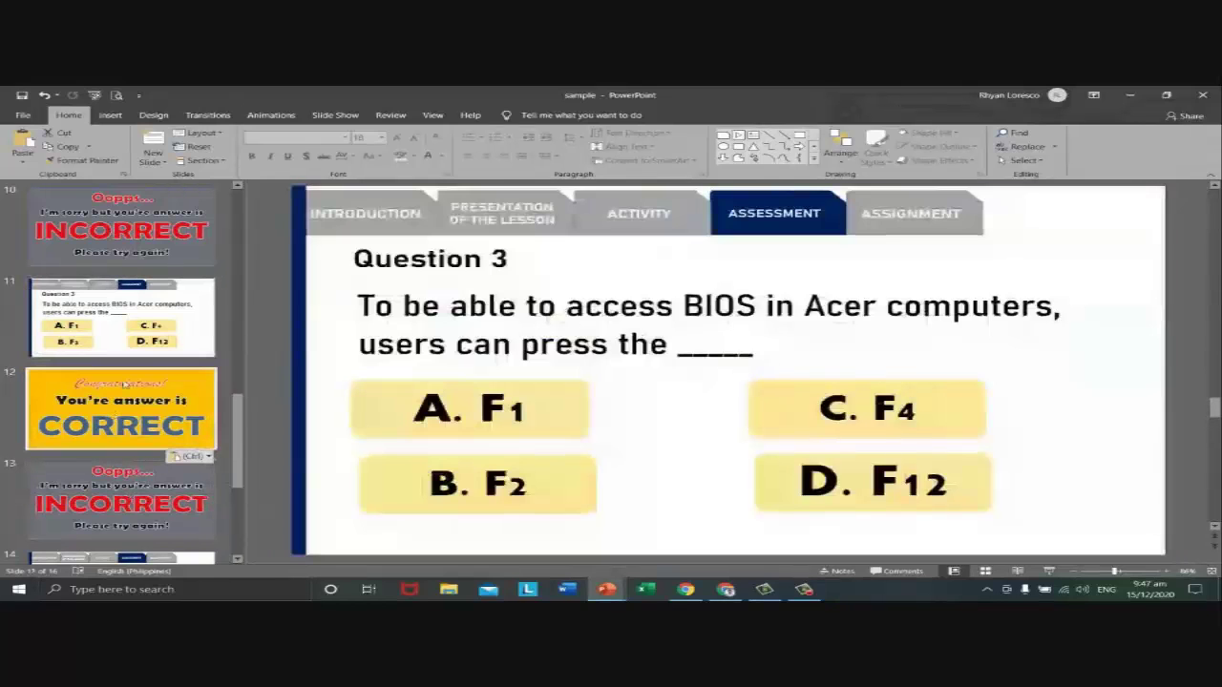
pyautogui.click(135, 488)
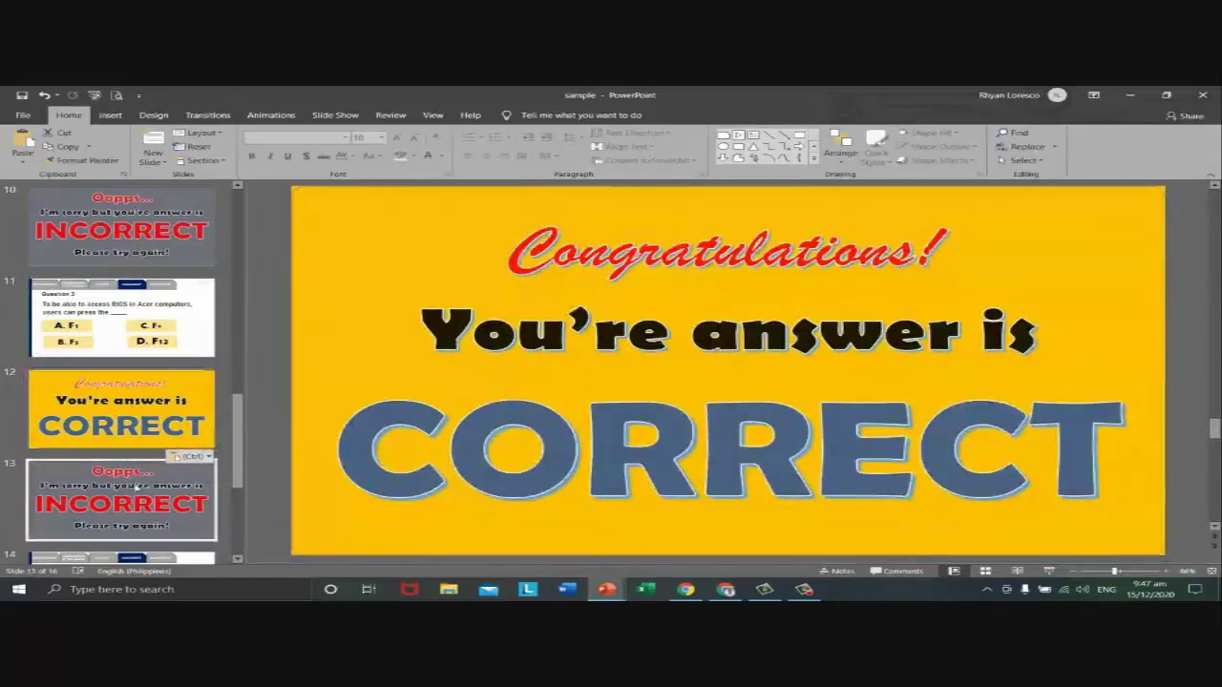
pyautogui.click(125, 410)
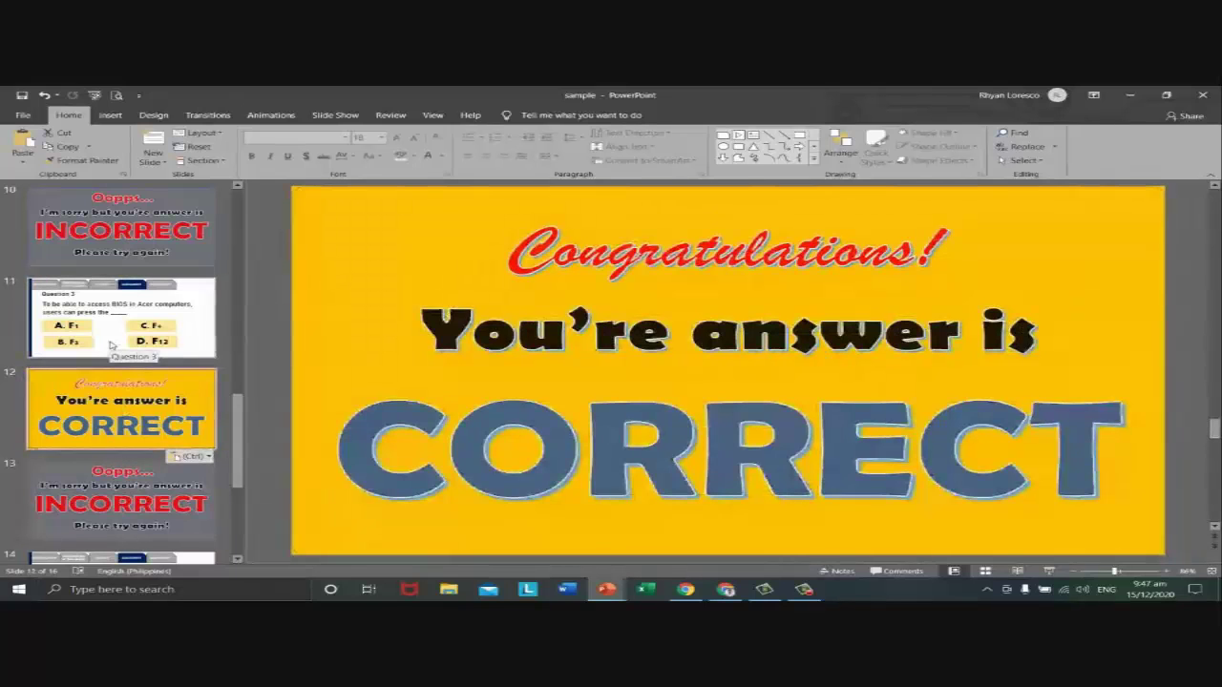
pyautogui.click(111, 346)
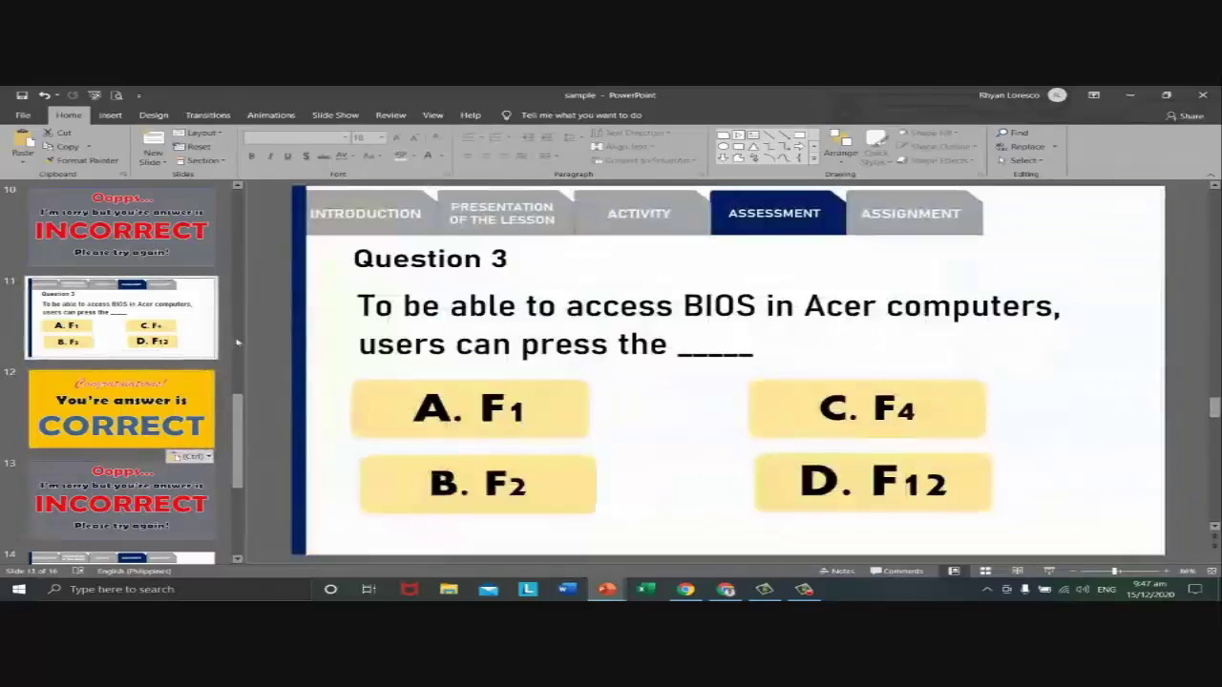
# - Hyperlink the "B. F2" answer box on the Question 3 slide to slide 12, the correct-answer feedback
pyautogui.click(504, 382)
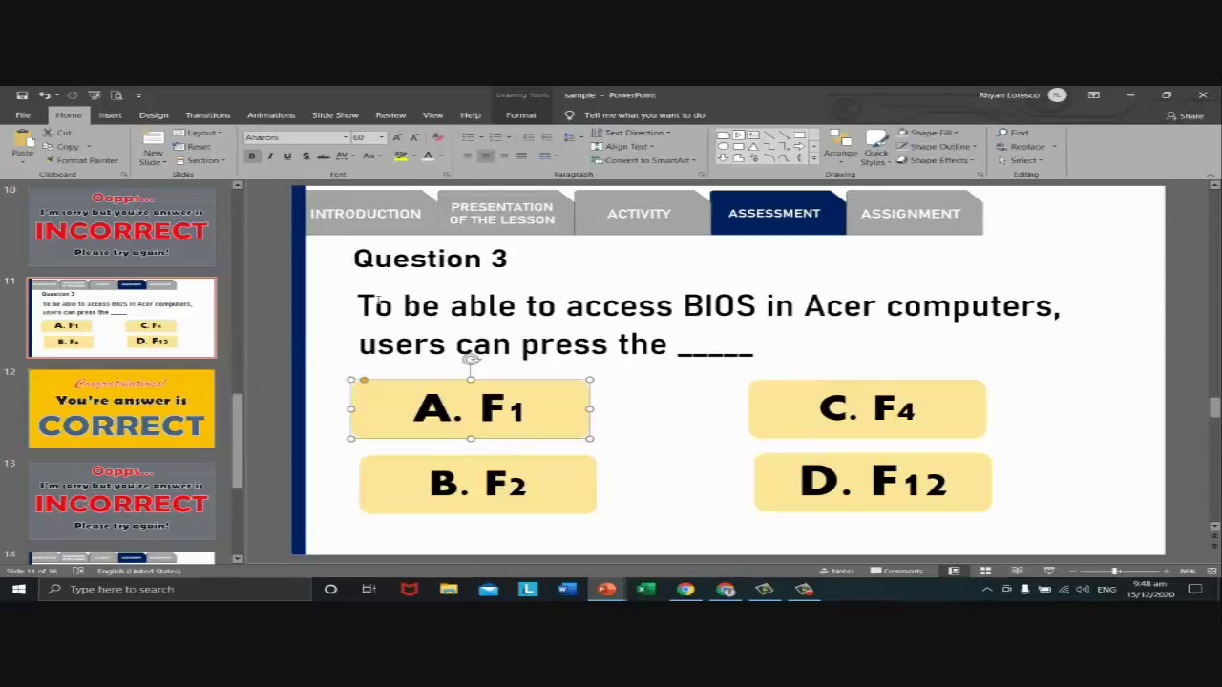
pyautogui.click(588, 462)
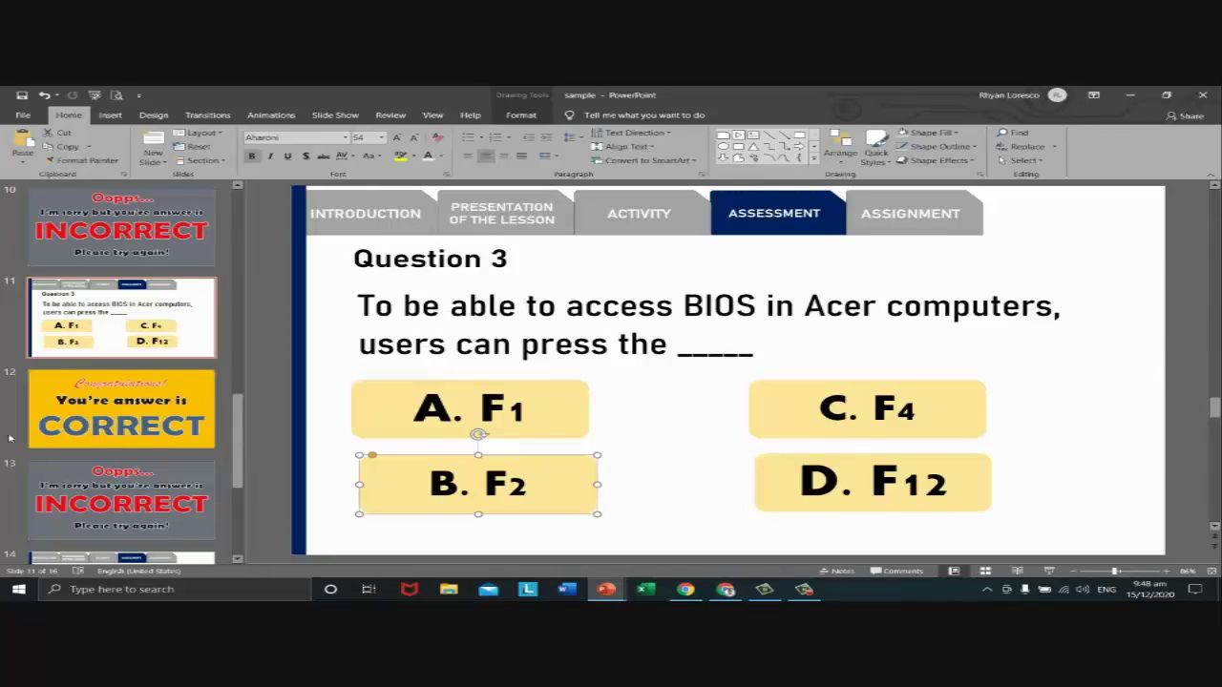
pyautogui.click(632, 458)
pyautogui.click(575, 471)
pyautogui.rightClick(574, 470)
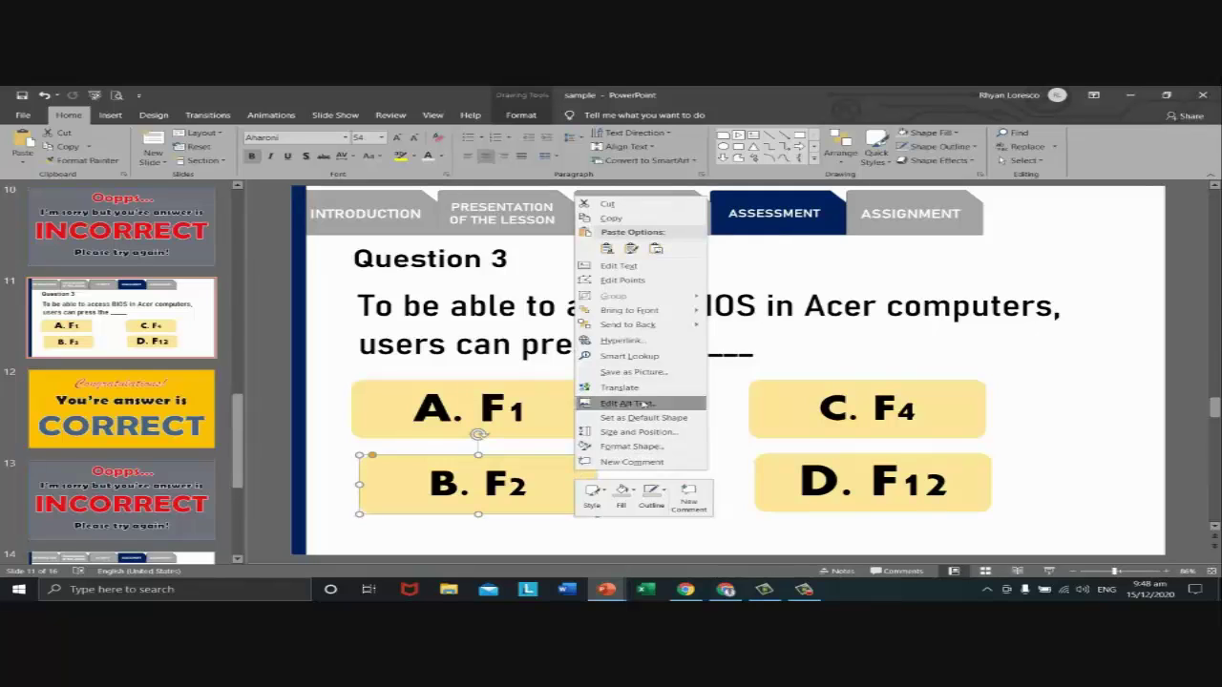
pyautogui.click(654, 344)
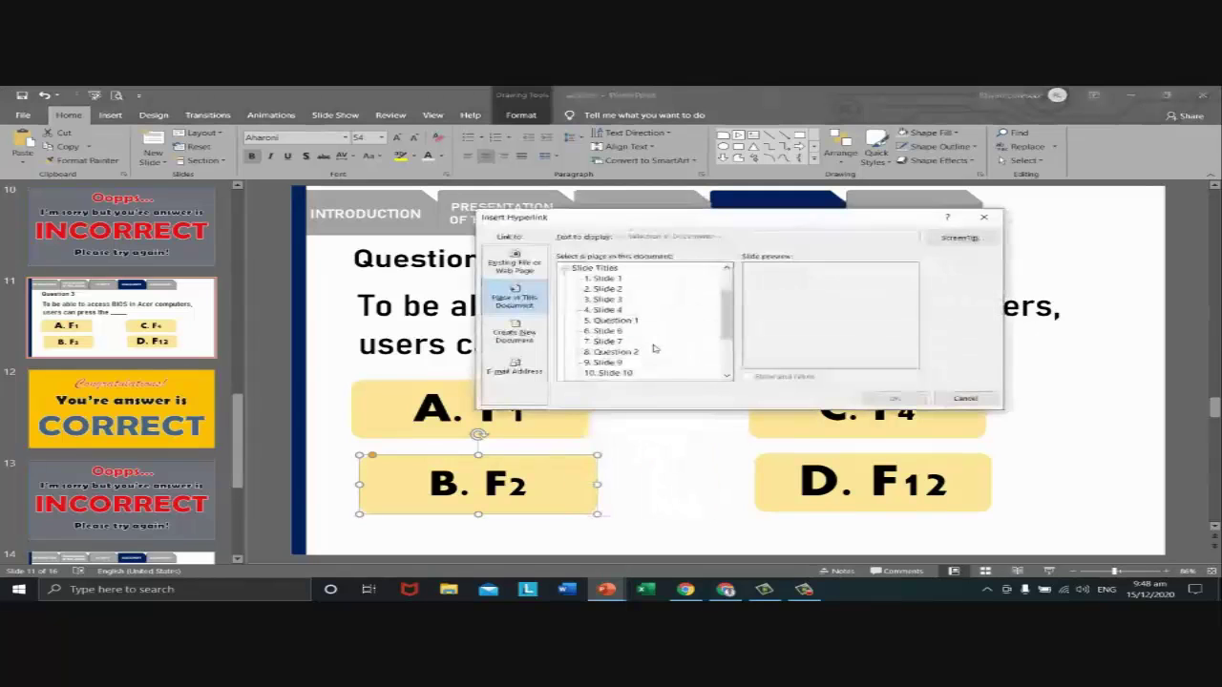
pyautogui.click(515, 263)
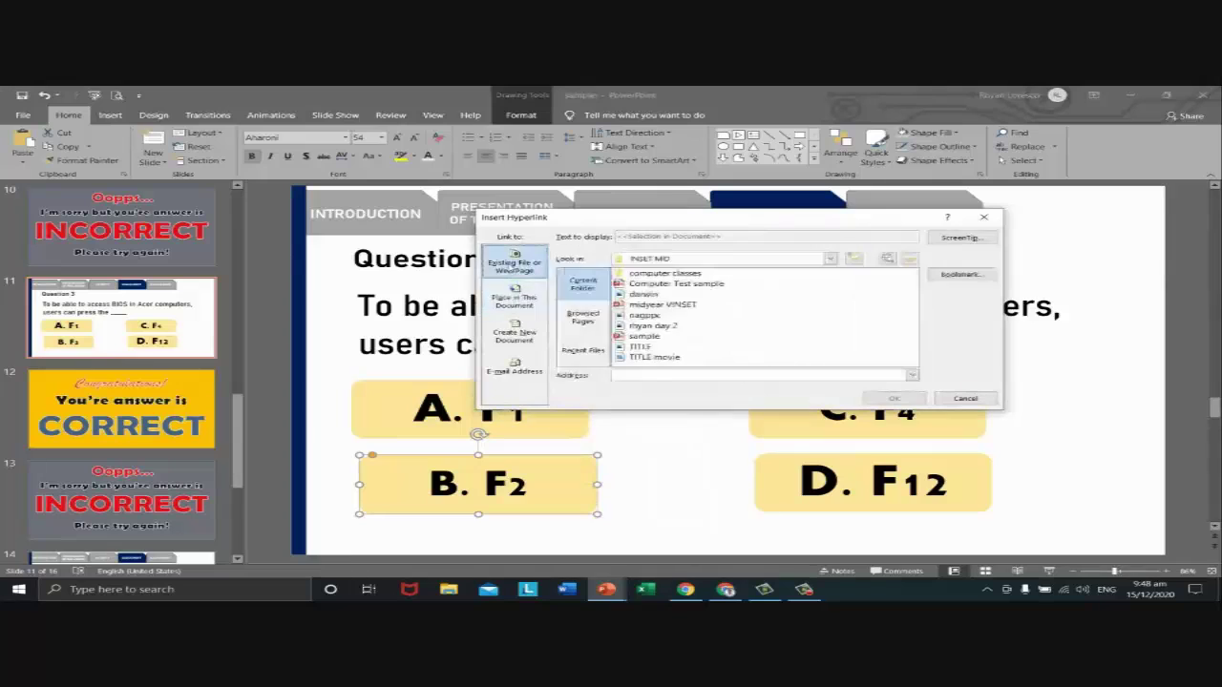
pyautogui.click(514, 296)
pyautogui.moveTo(727, 307); pyautogui.dragTo(727, 337)
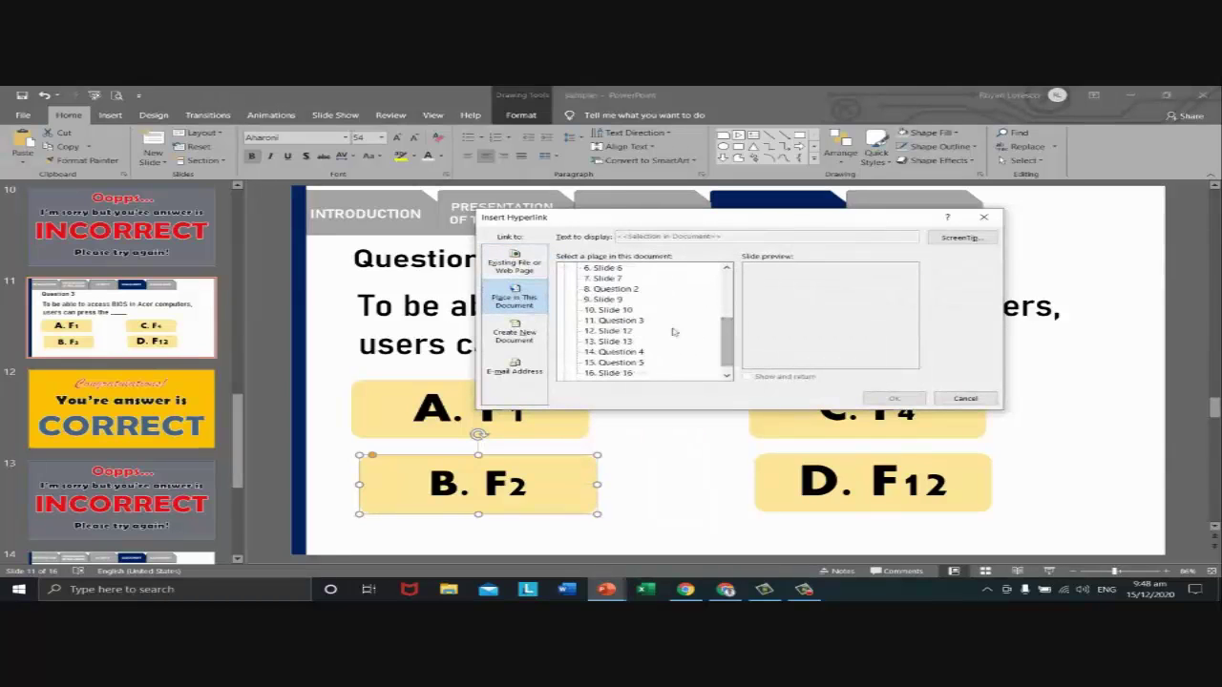
pyautogui.click(627, 331)
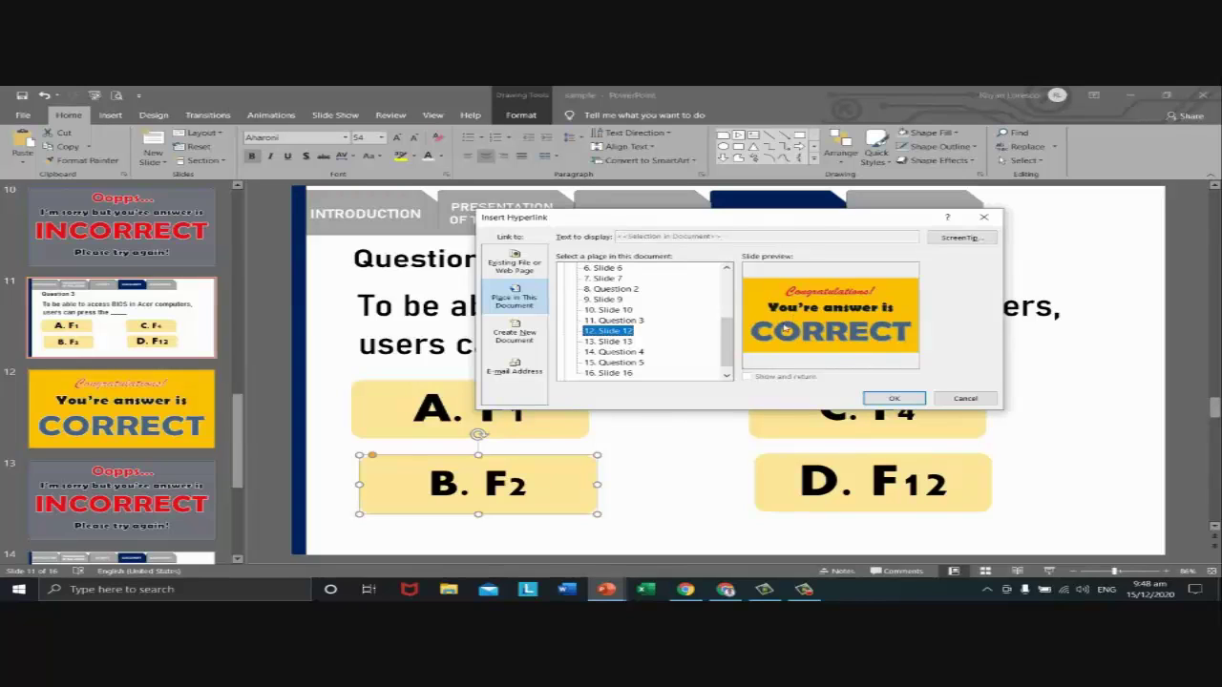
pyautogui.click(897, 399)
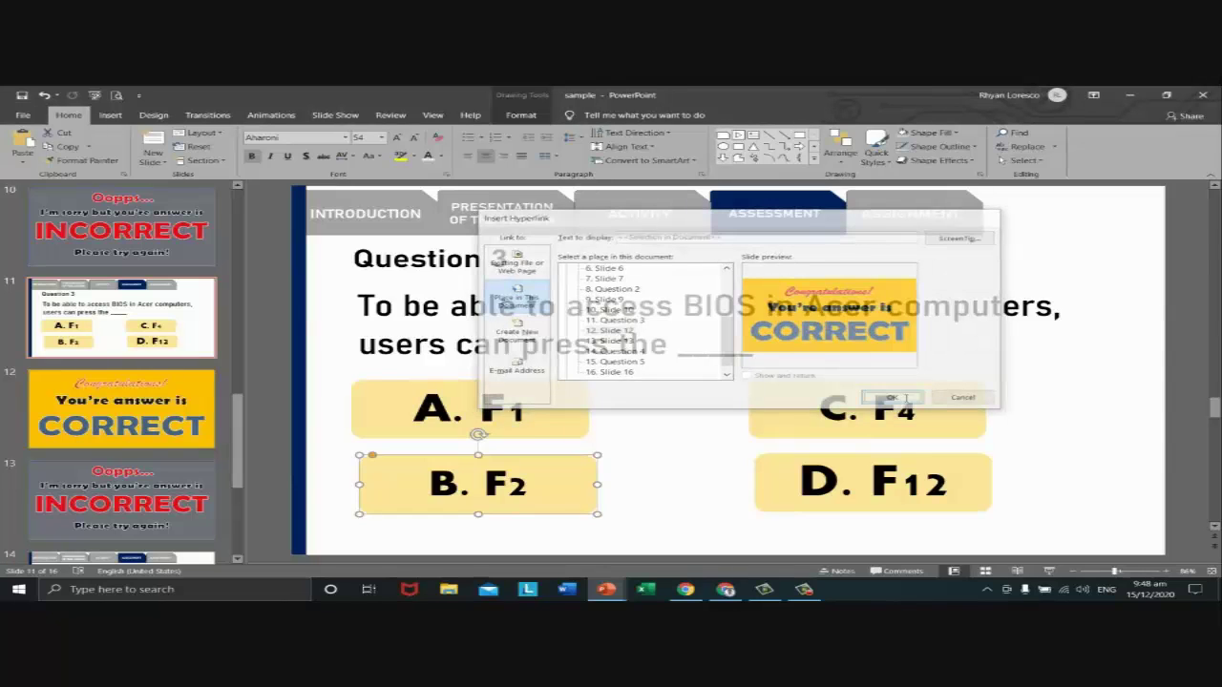
# - Hyperlink the "A. F1" answer box on the Question 3 slide to slide 13, the incorrect-answer feedback
pyautogui.click(697, 430)
pyautogui.click(553, 407)
pyautogui.click(860, 409)
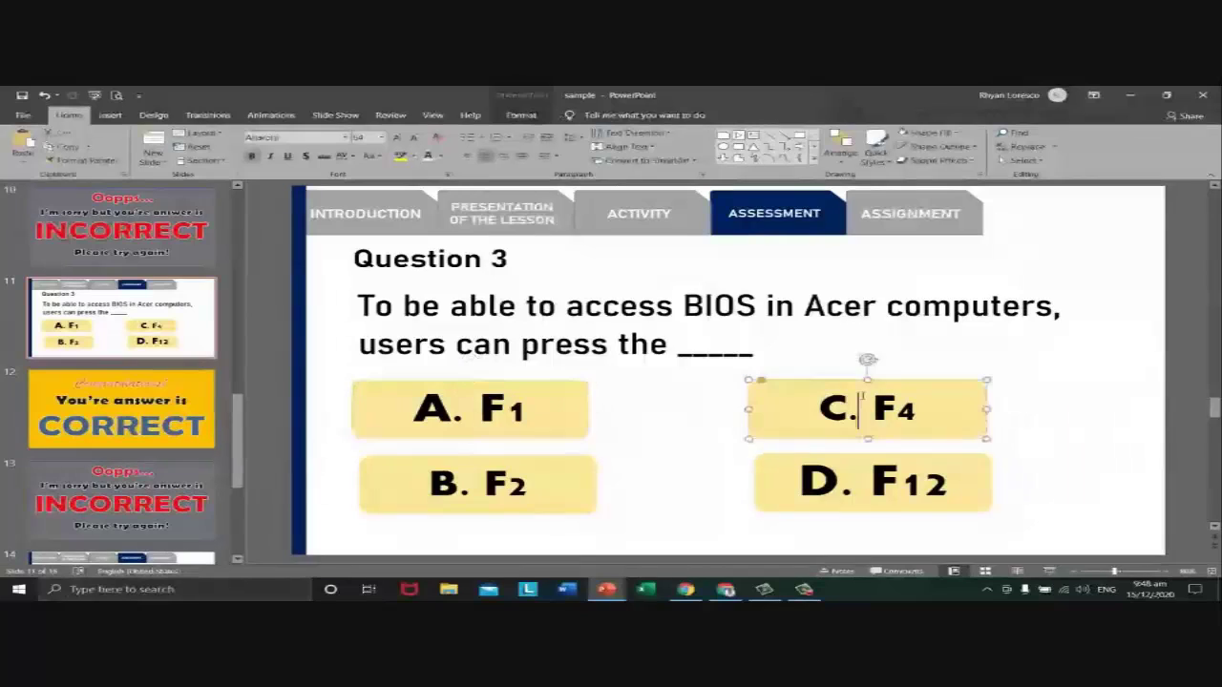
pyautogui.click(836, 456)
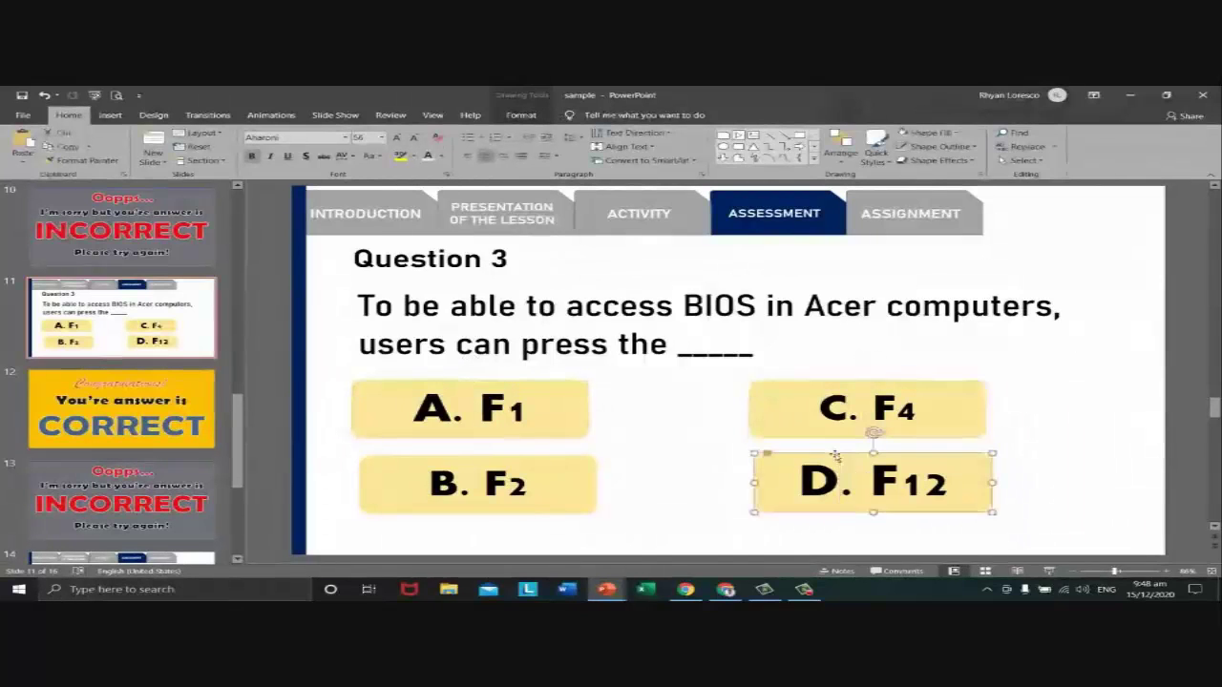
pyautogui.click(659, 449)
pyautogui.click(589, 411)
pyautogui.rightClick(589, 410)
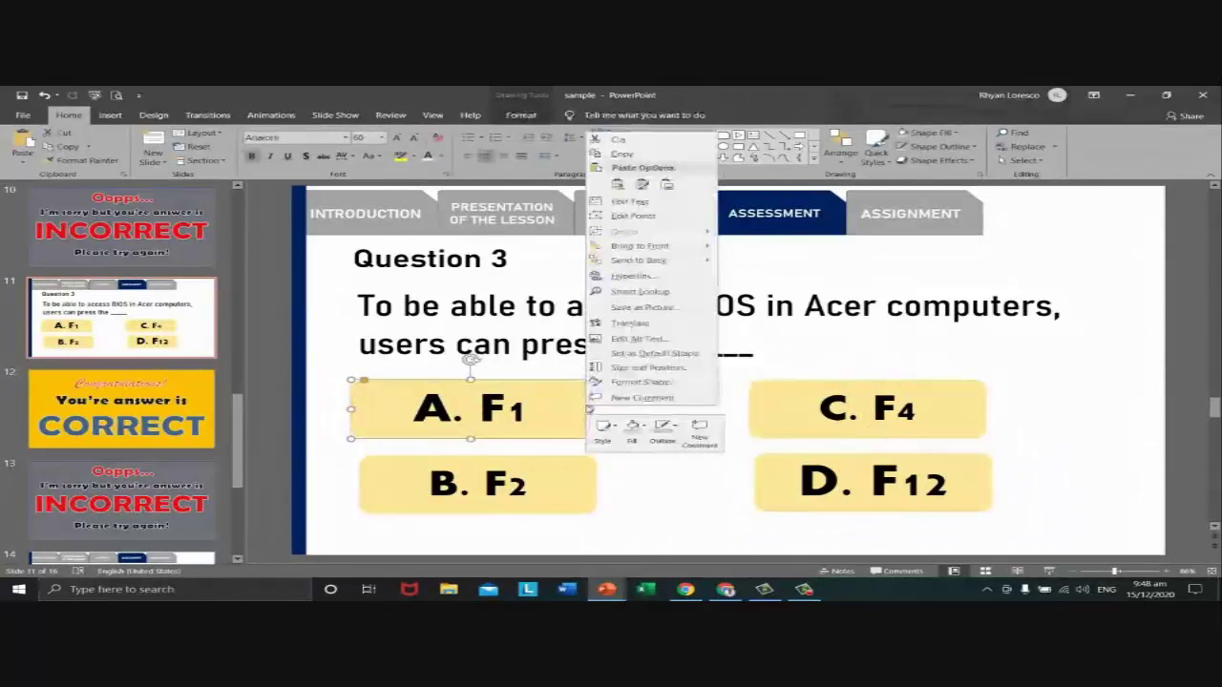
pyautogui.click(637, 277)
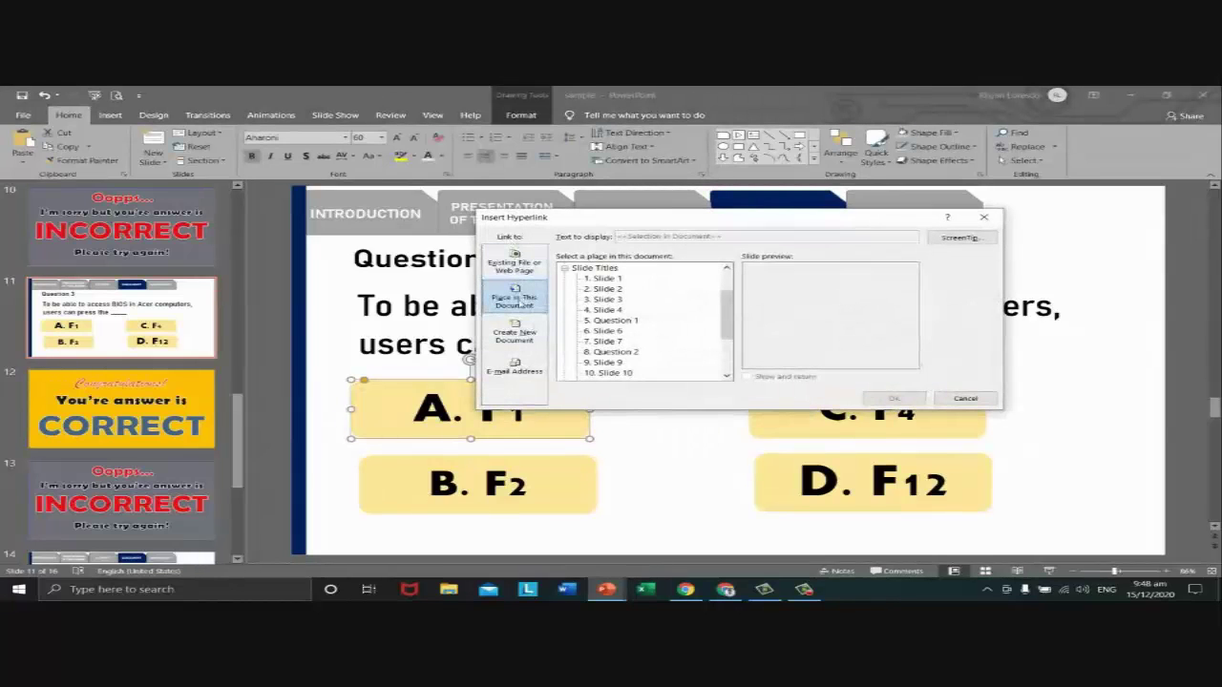
pyautogui.moveTo(727, 321); pyautogui.dragTo(727, 355)
pyautogui.click(618, 331)
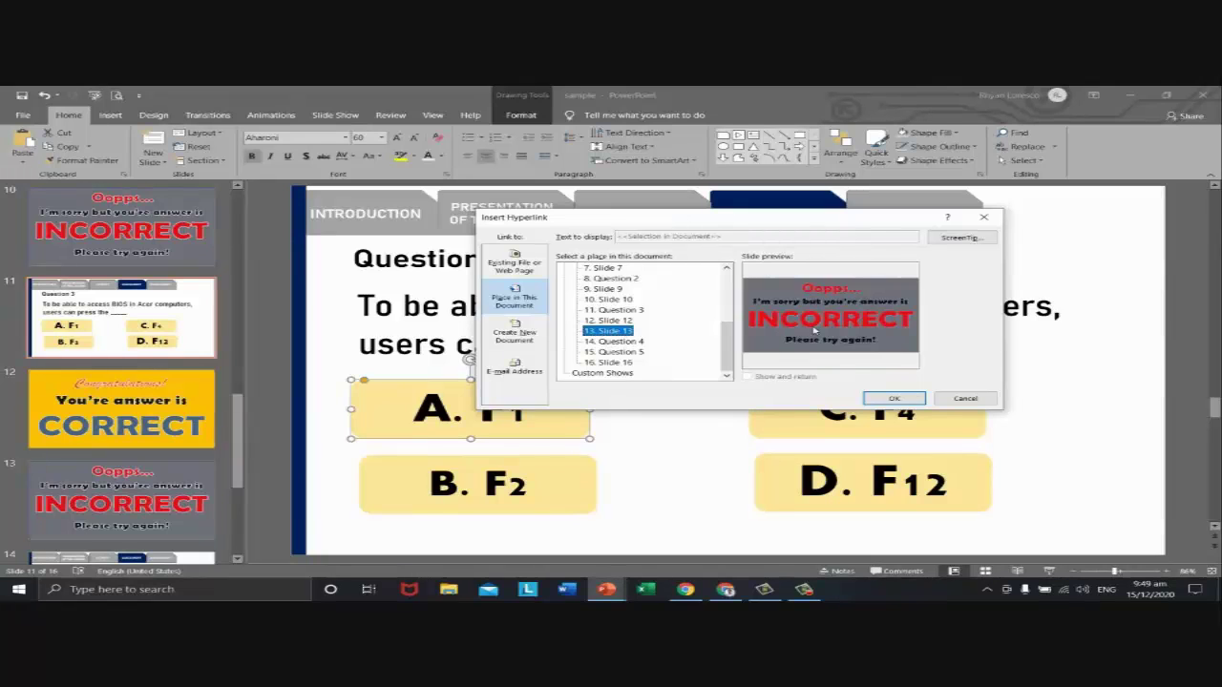
pyautogui.click(893, 398)
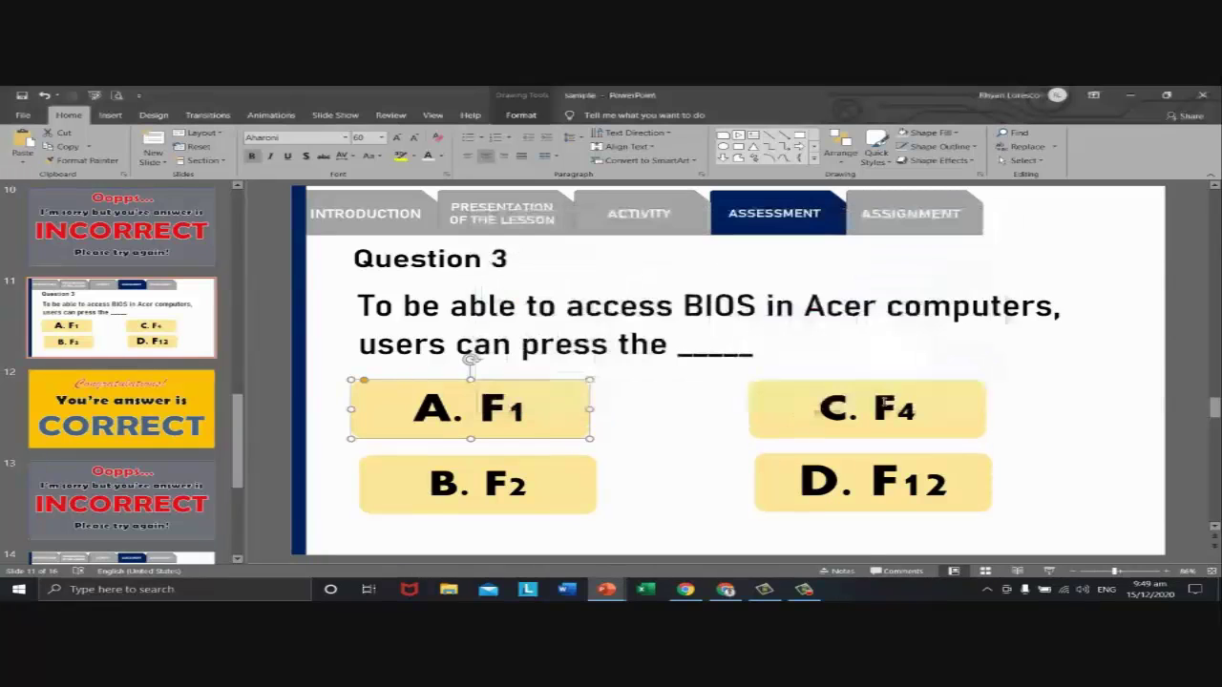
# - Hyperlink the "C. F4" answer box on the Question 3 slide to slide 13, the incorrect-answer feedback
pyautogui.click(836, 379)
pyautogui.rightClick(836, 378)
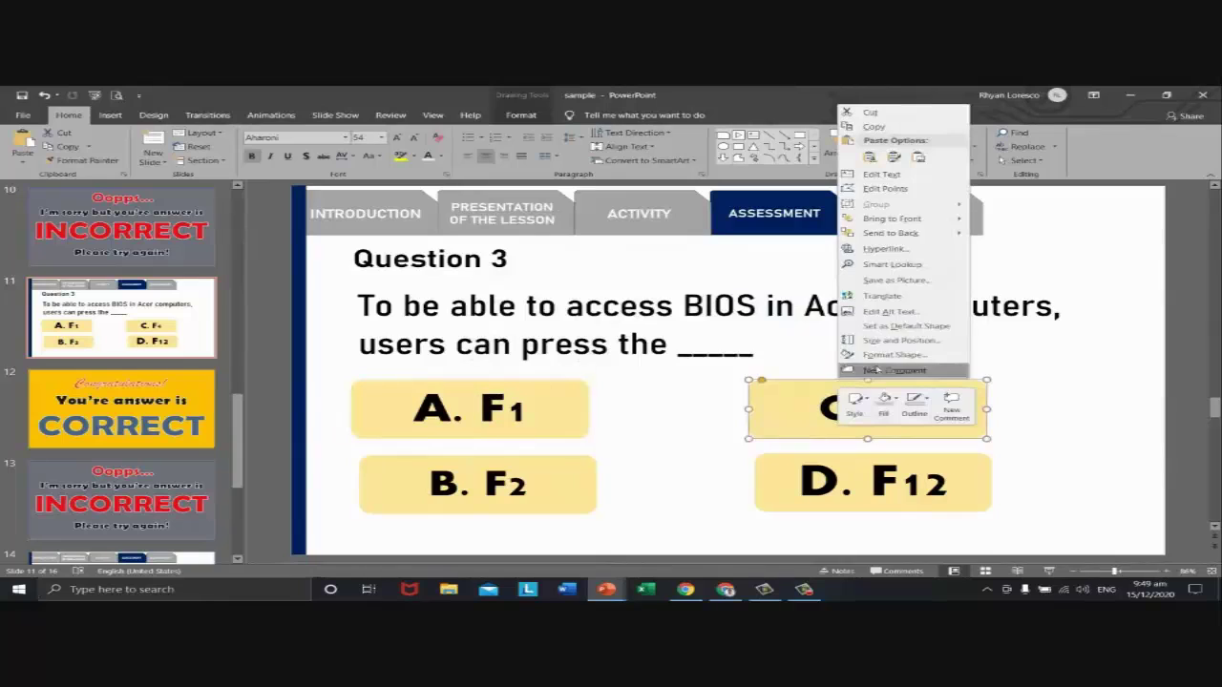
pyautogui.click(897, 250)
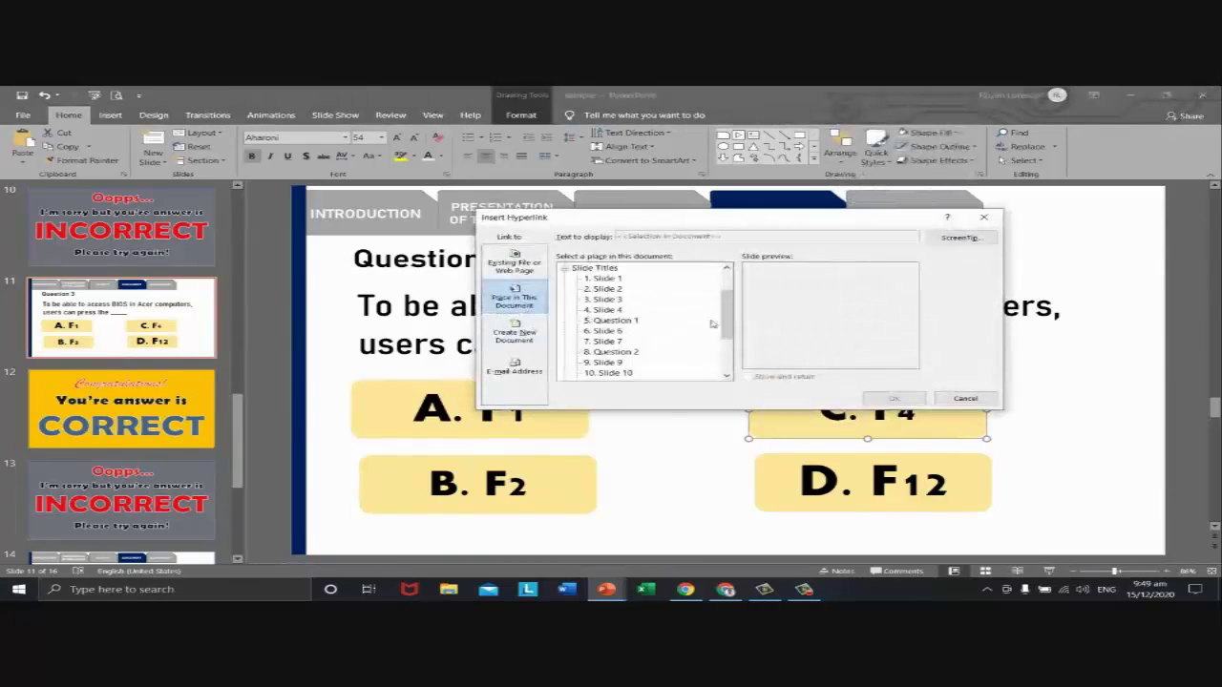
pyautogui.scroll(-2, 711, 325)
pyautogui.click(619, 331)
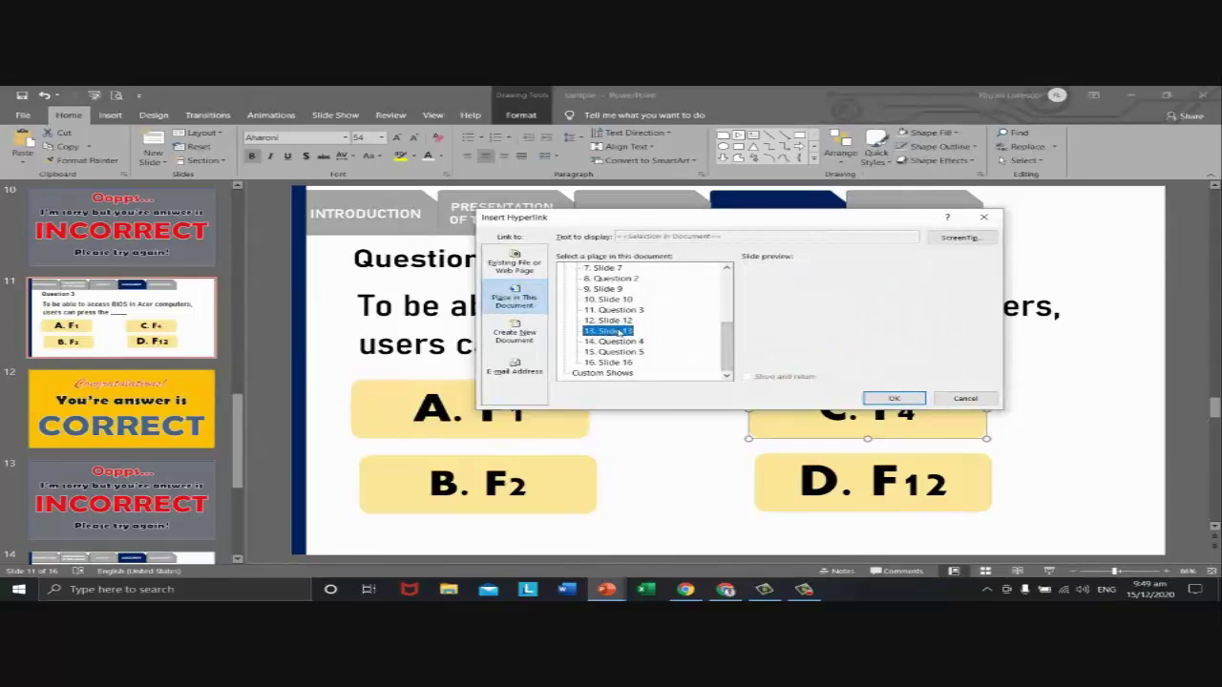
pyautogui.click(894, 398)
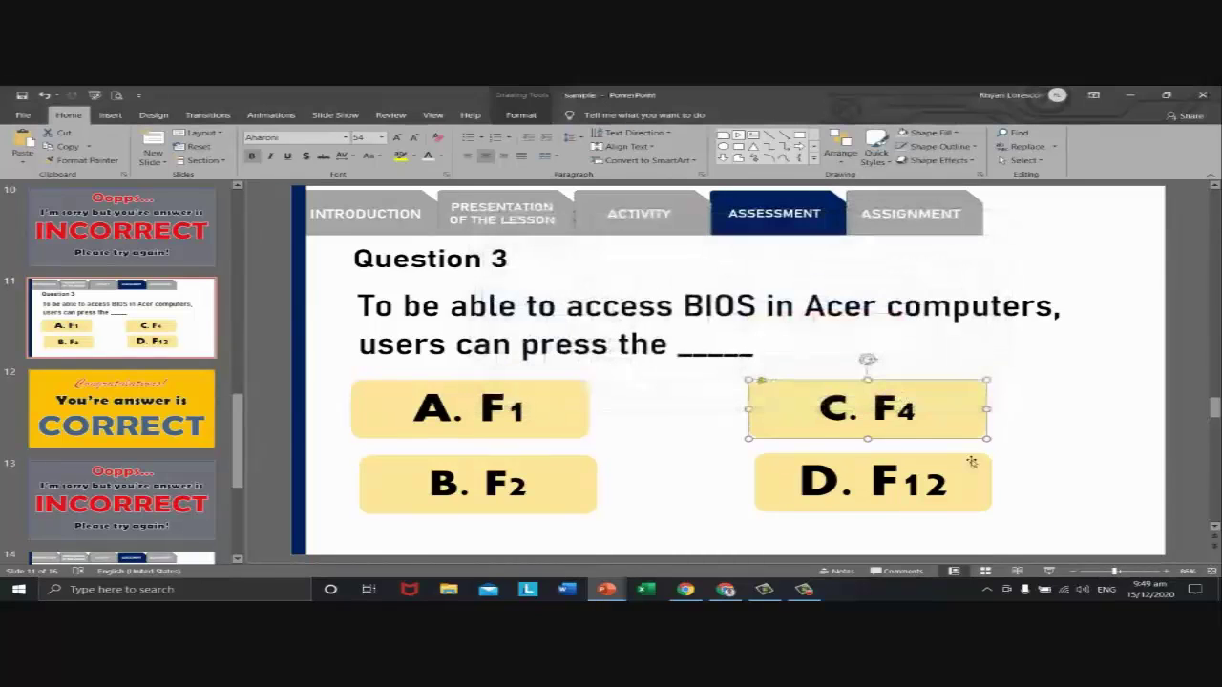
# - Hyperlink the "D. F12" answer box on the Question 3 slide to slide 13, the incorrect-answer feedback
pyautogui.click(999, 469)
pyautogui.click(972, 466)
pyautogui.rightClick(974, 467)
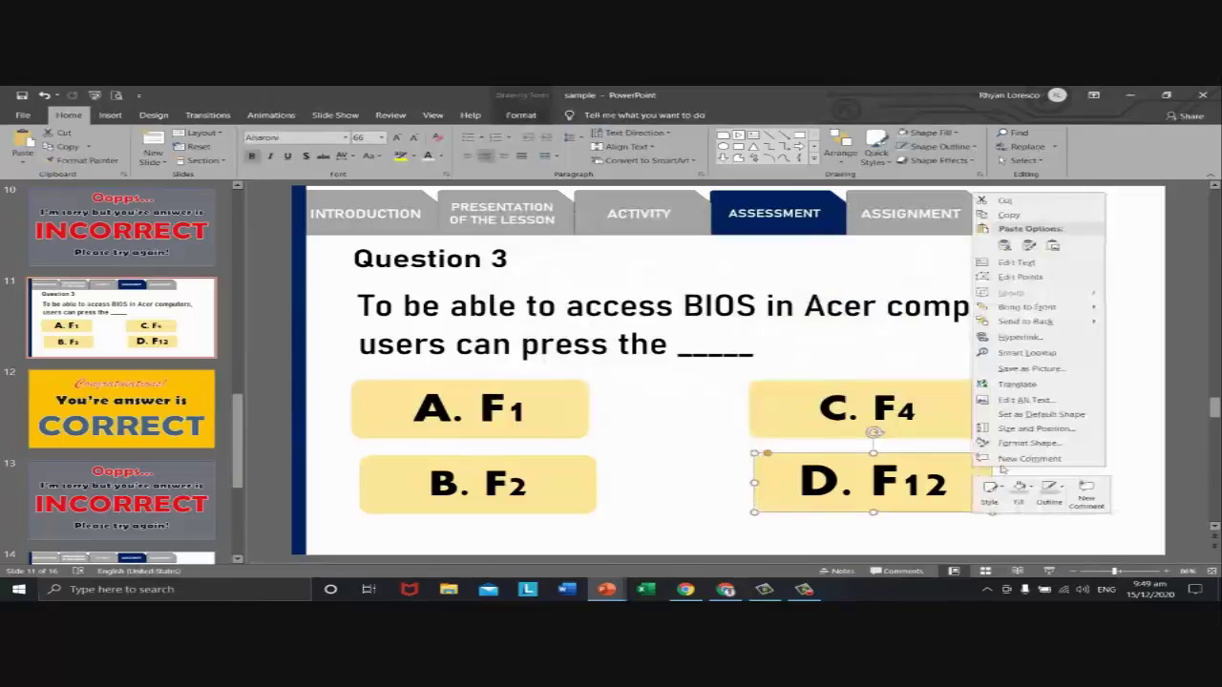
pyautogui.click(1020, 338)
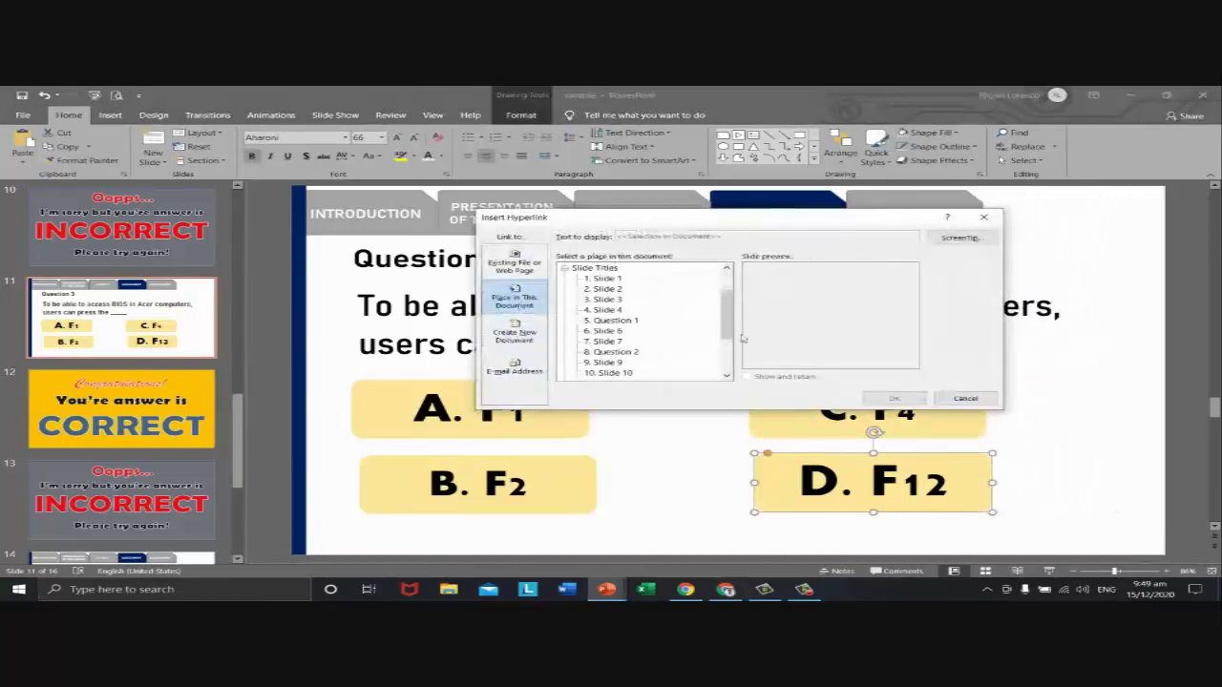
pyautogui.click(607, 309)
pyautogui.scroll(-2, 617, 334)
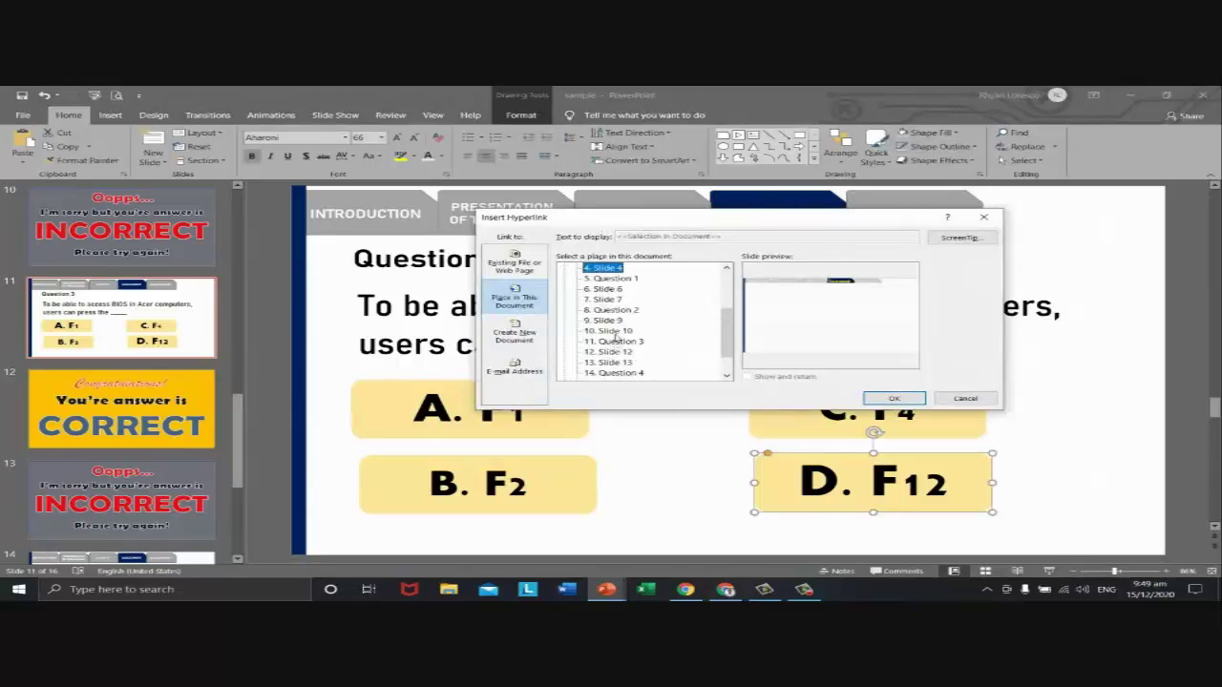
pyautogui.click(615, 363)
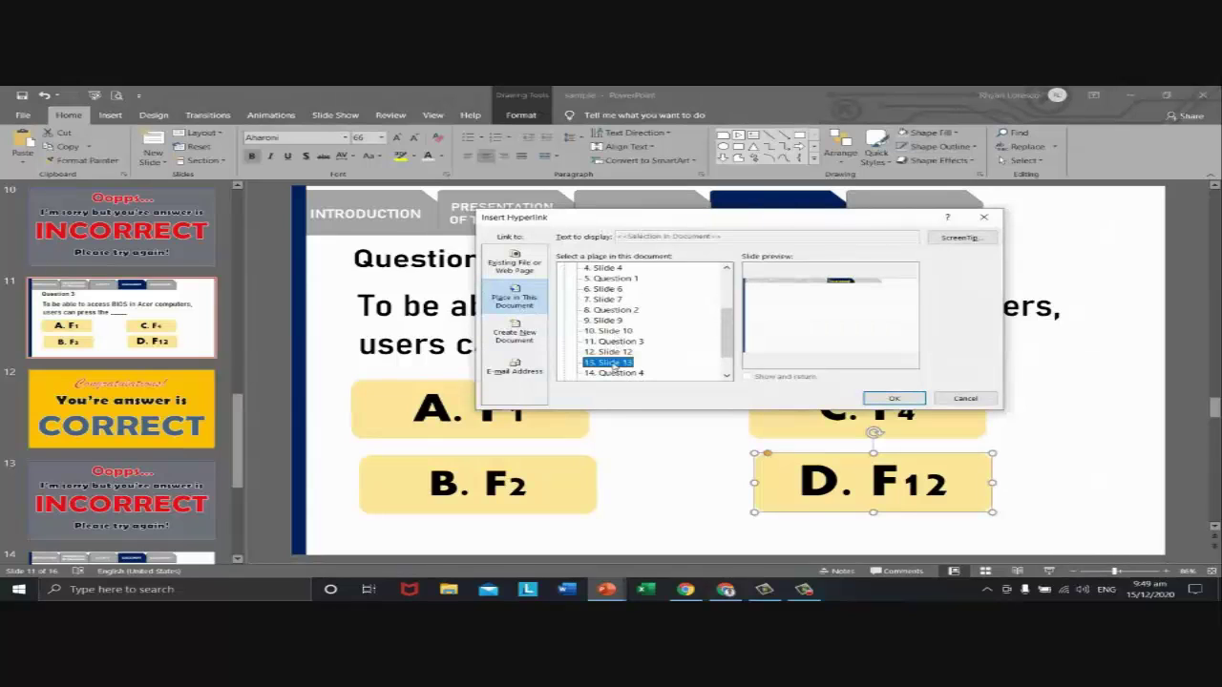
pyautogui.click(894, 400)
pyautogui.click(1040, 424)
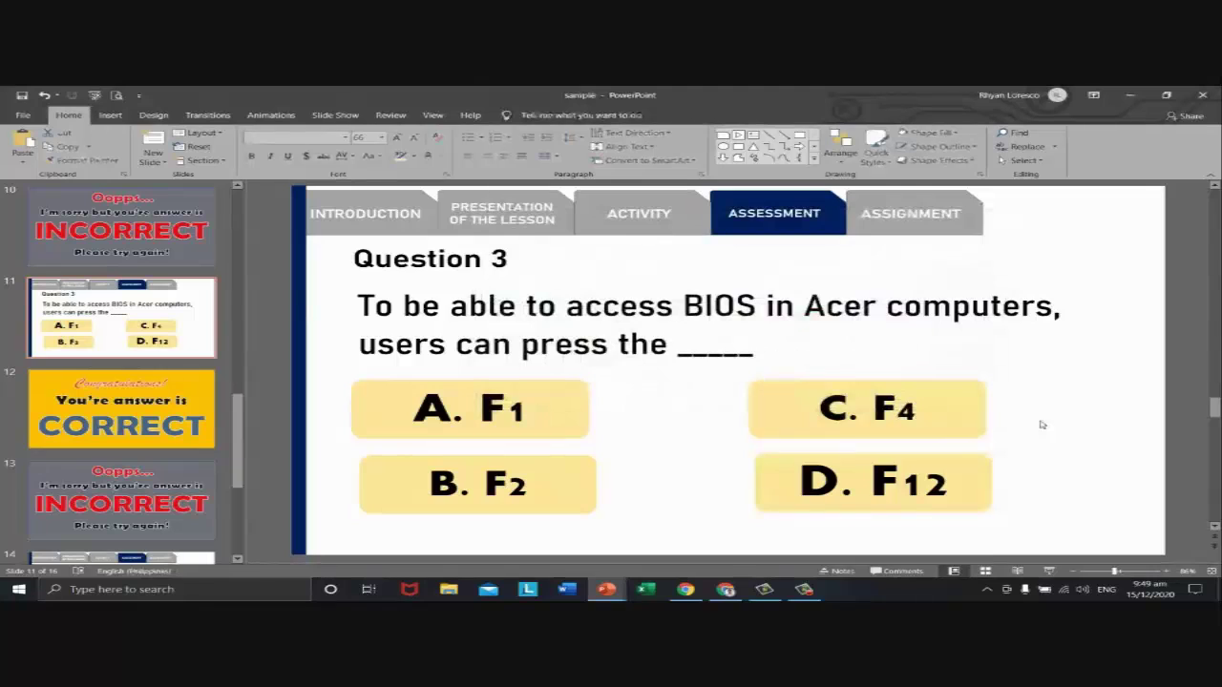
# - Test Question 3 in the slide show by choosing answer A. F1 and following the incorrect feedback slide's link, and exit the show
pyautogui.click(195, 306)
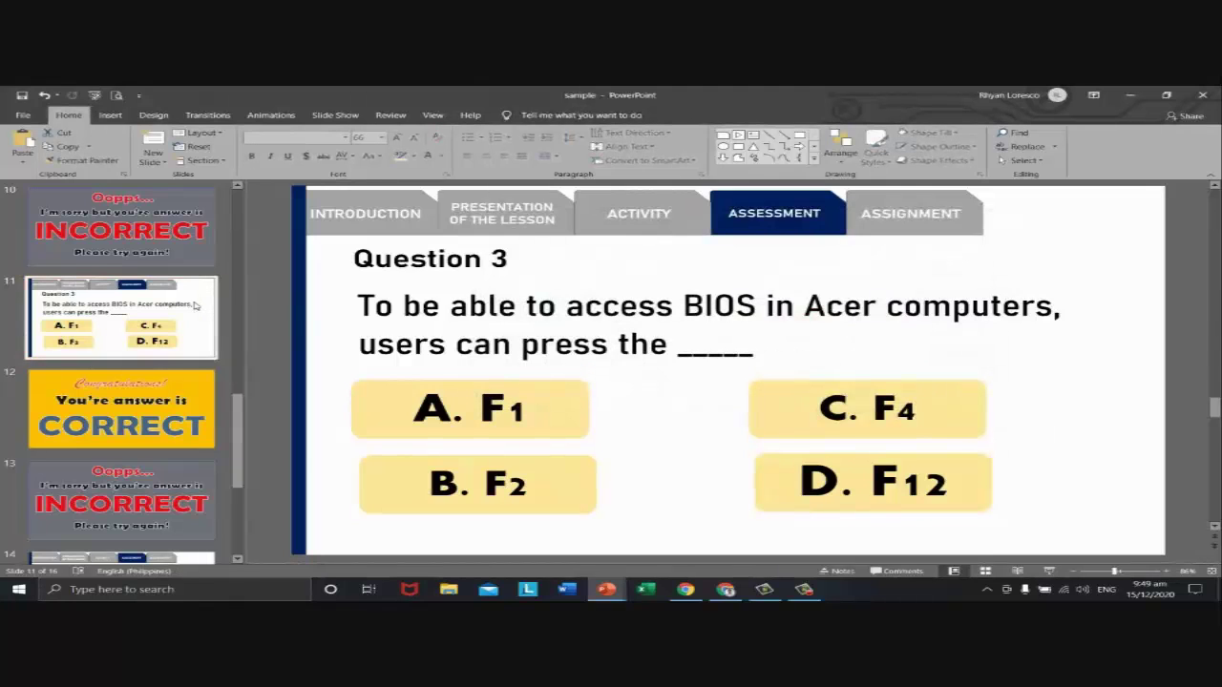
pyautogui.hotkey('shift', 'F5')
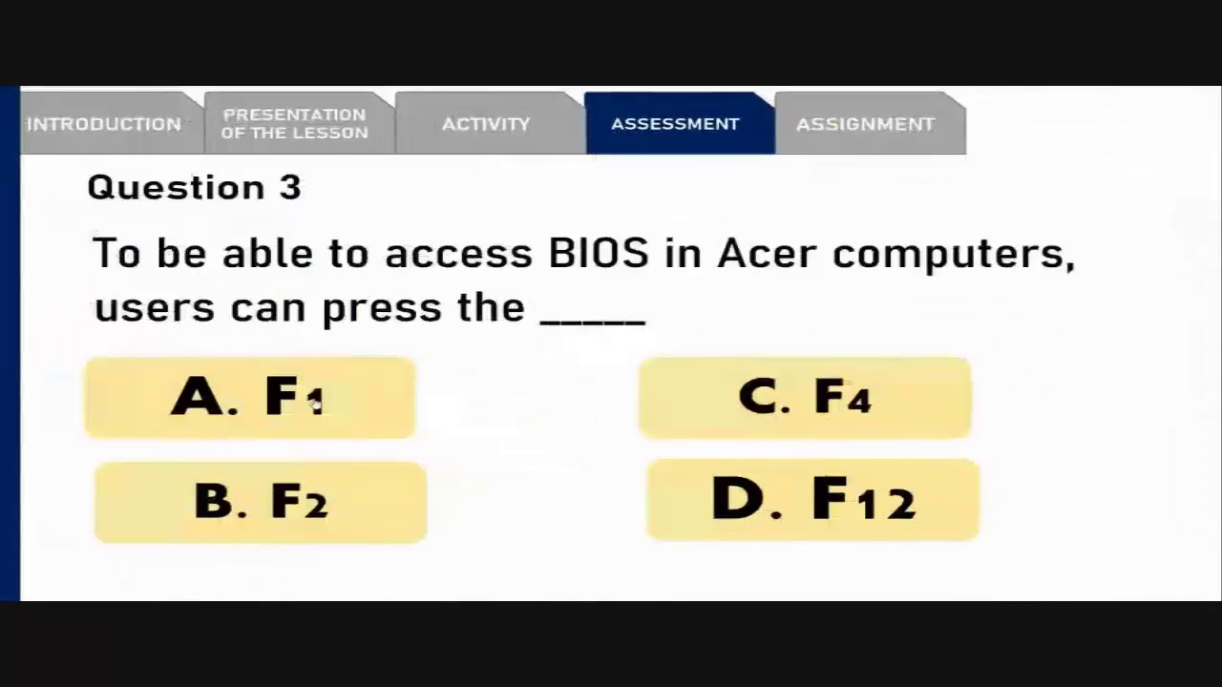
pyautogui.click(315, 403)
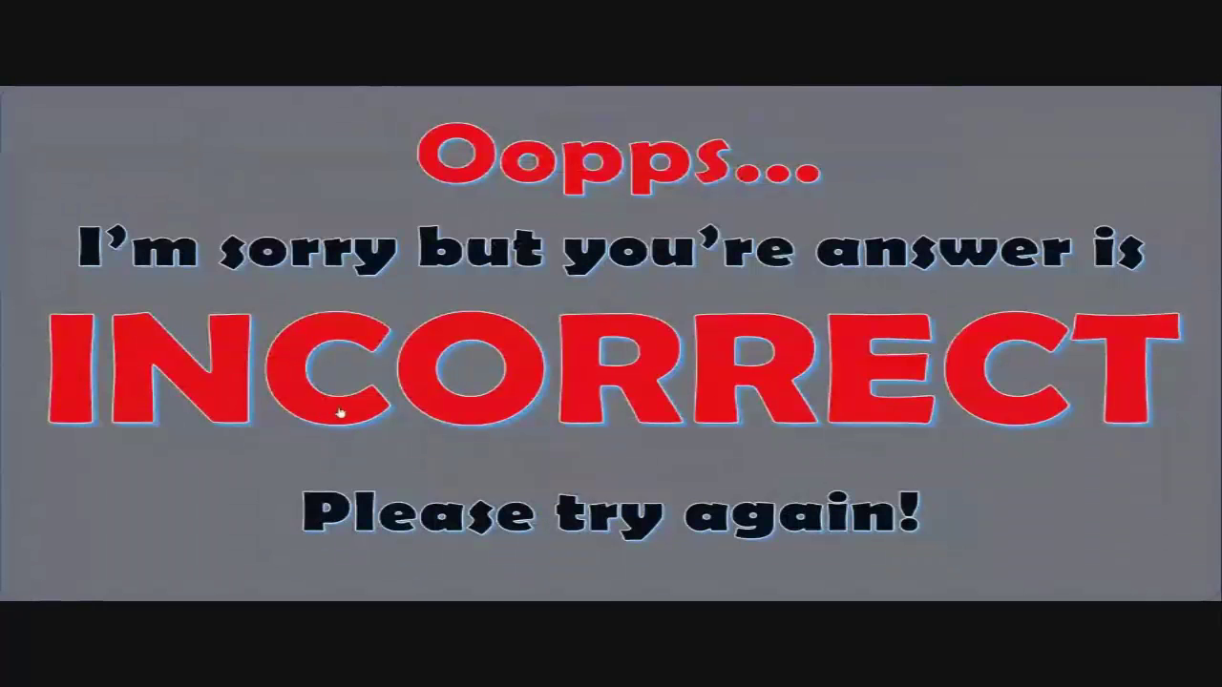
pyautogui.click(280, 468)
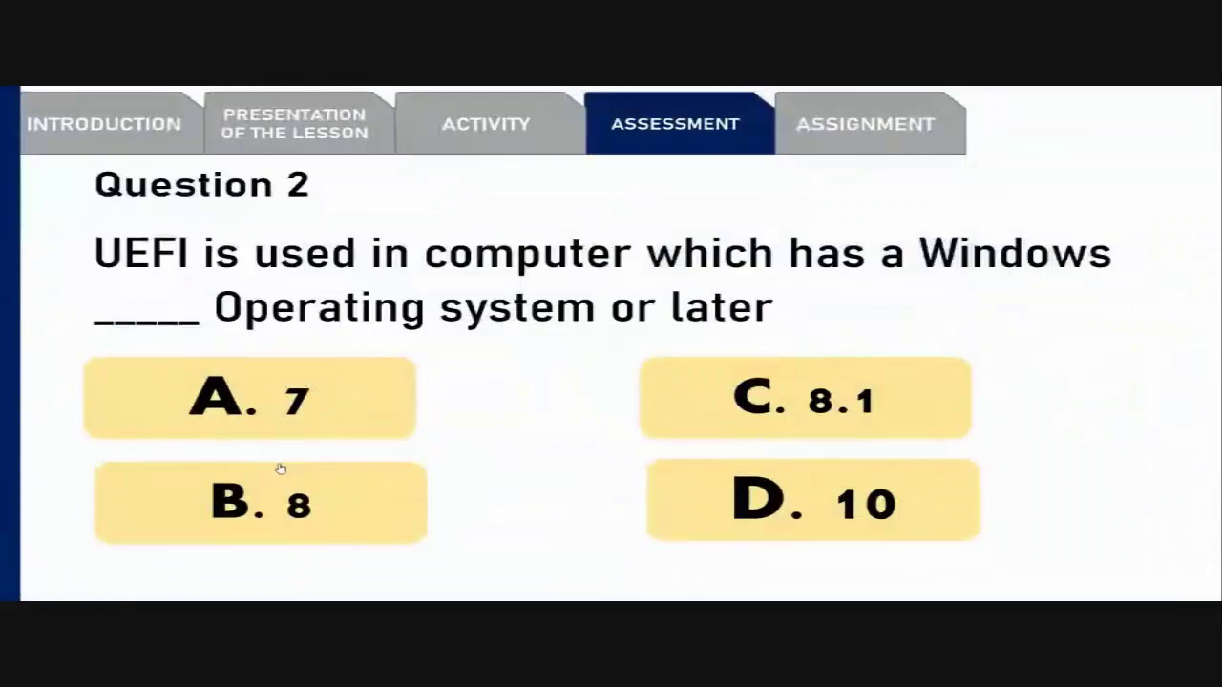
pyautogui.press('Escape')
# - Preview the correct-answer feedback on slide 12 in the slide show, check where it leads, and exit the show
pyautogui.scroll(-3, 153, 455)
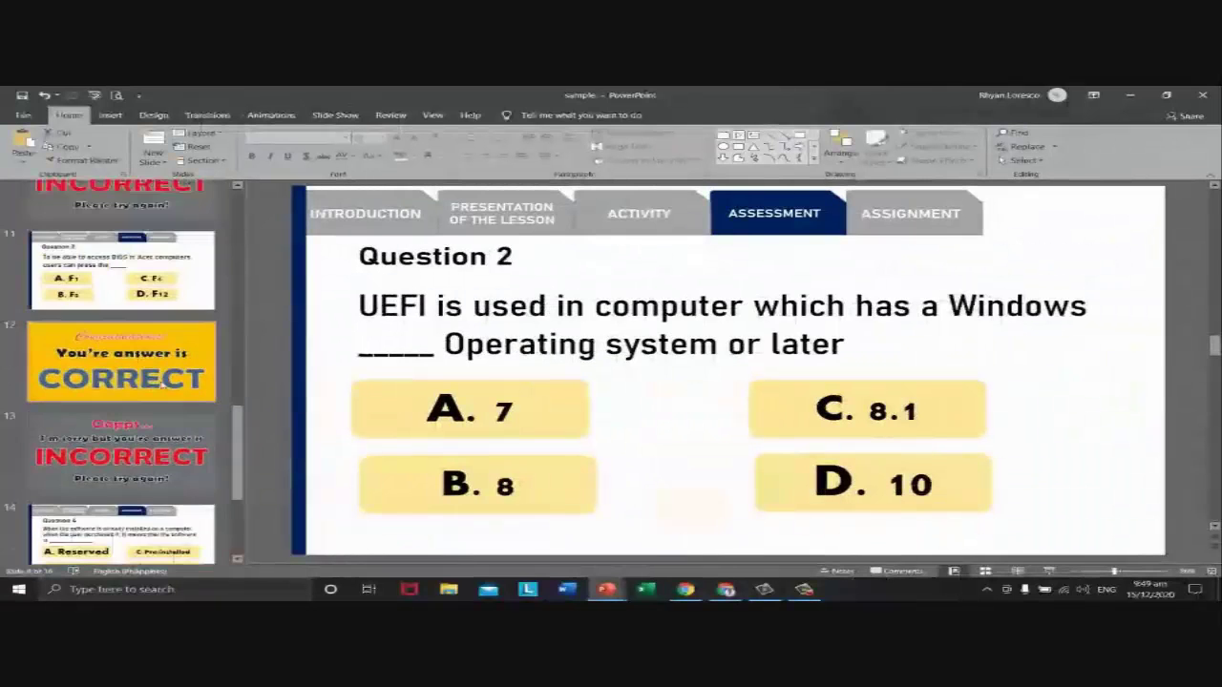
pyautogui.click(164, 382)
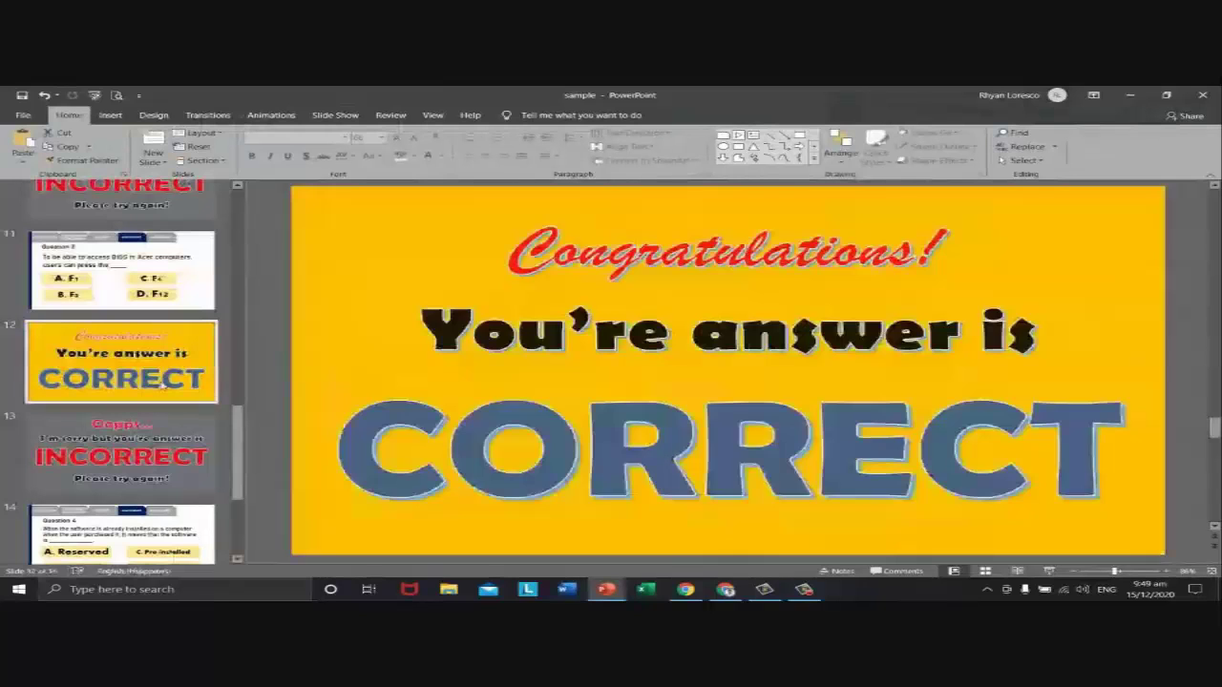
pyautogui.press('Down')
pyautogui.press('Up')
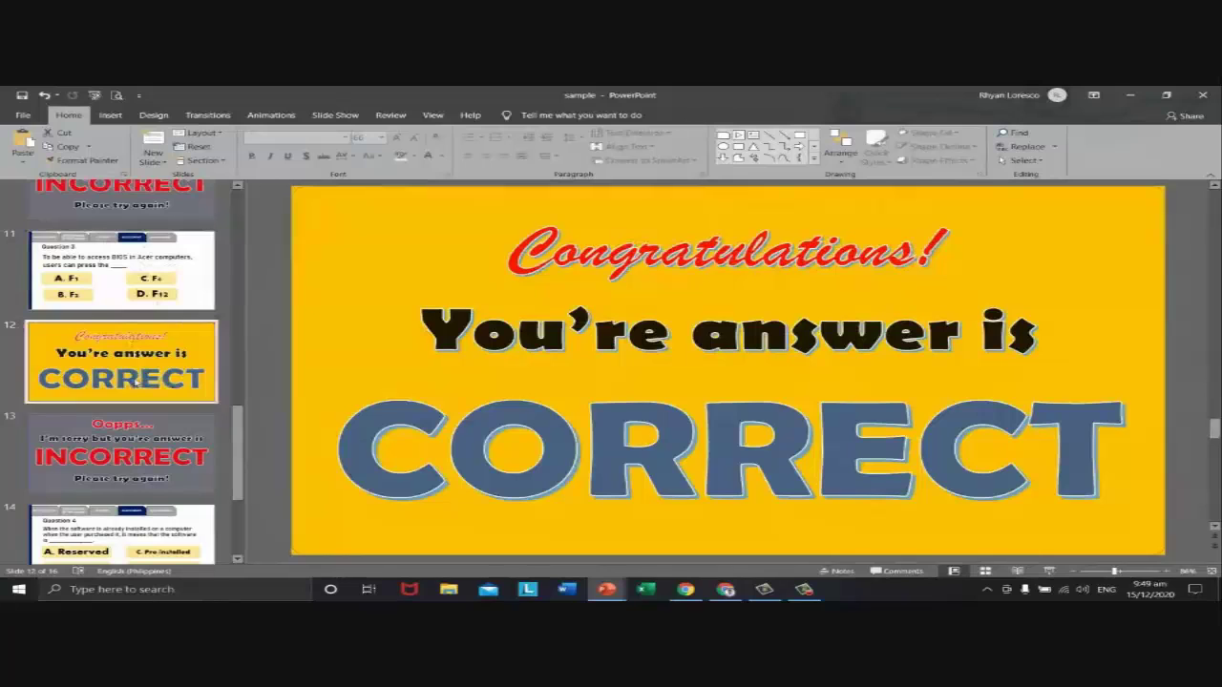
pyautogui.hotkey('shift', 'F5')
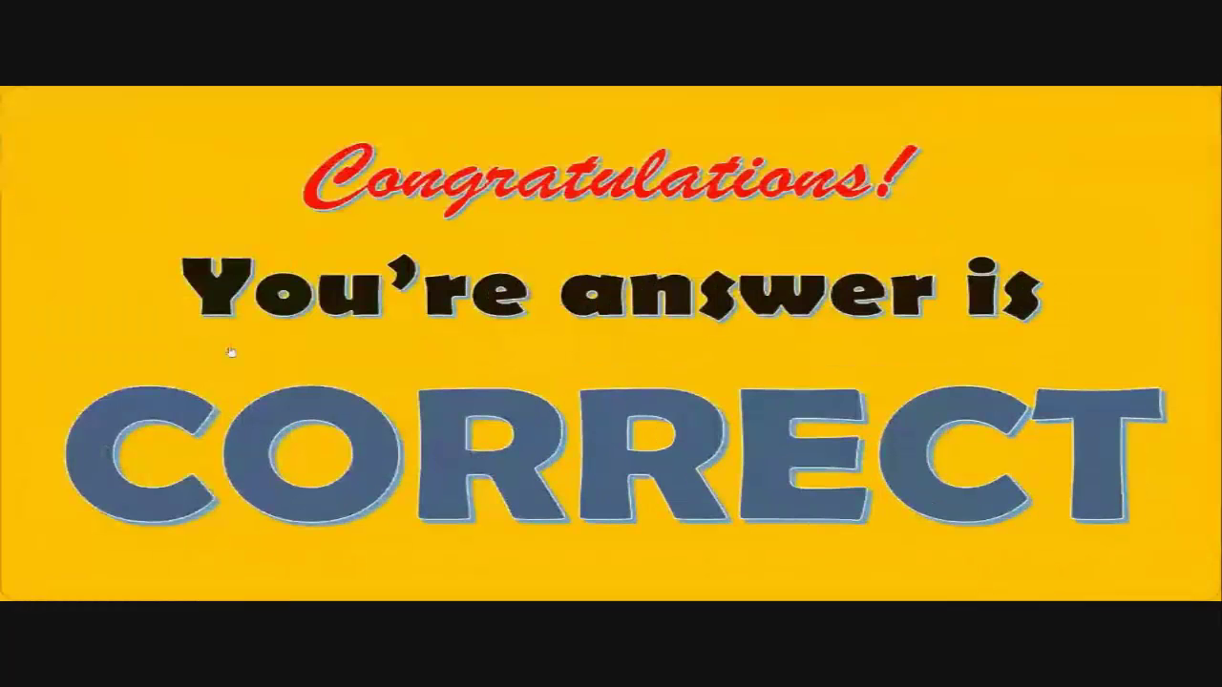
pyautogui.press('Up')
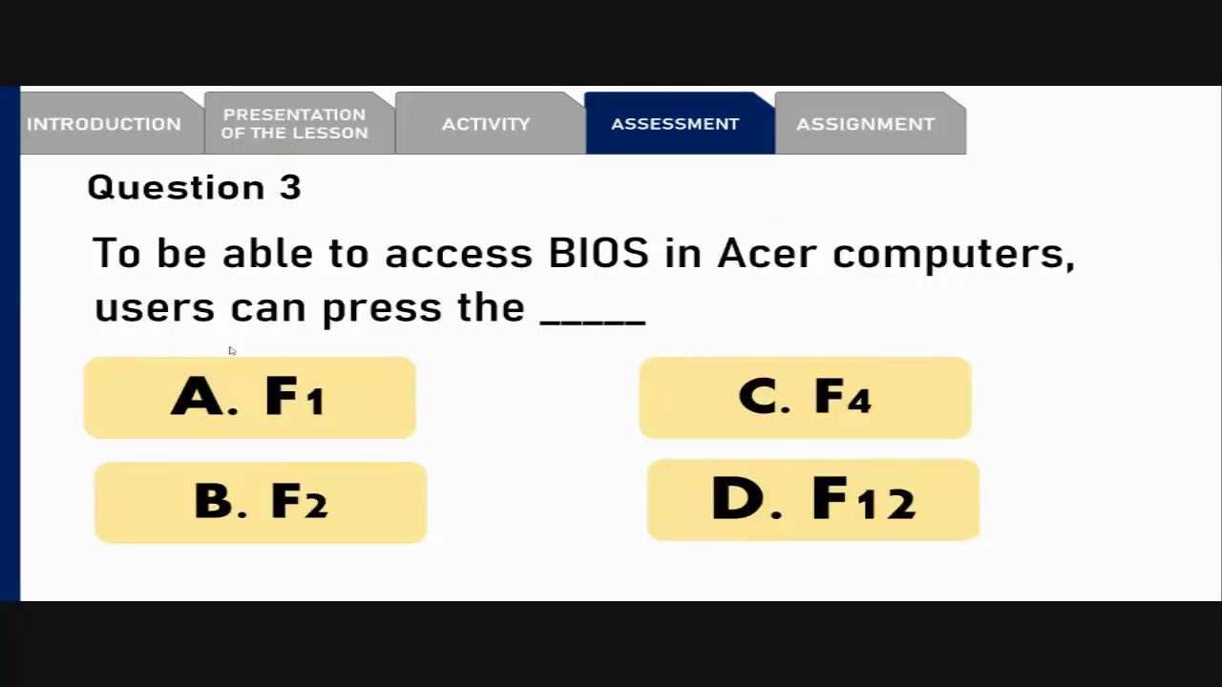
pyautogui.press('Escape')
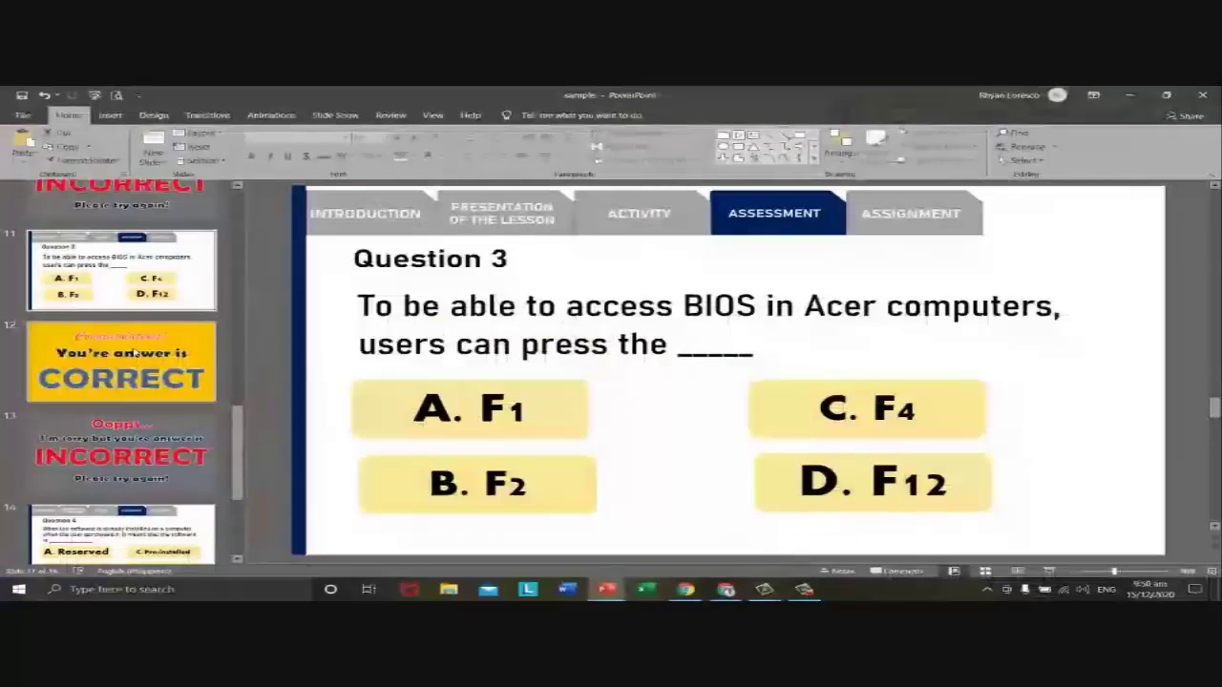
# - Change the hyperlink of the yellow background shape on slide 12, the correct-answer feedback, to slide 14, Question 4
pyautogui.click(134, 353)
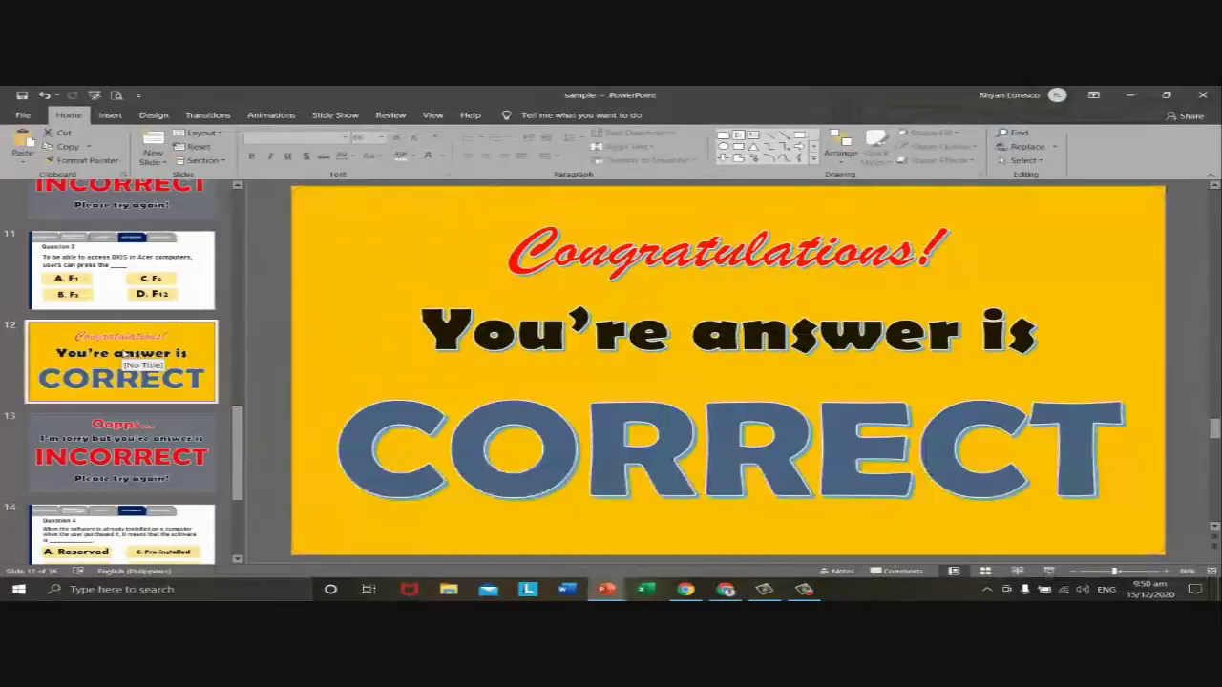
pyautogui.click(374, 296)
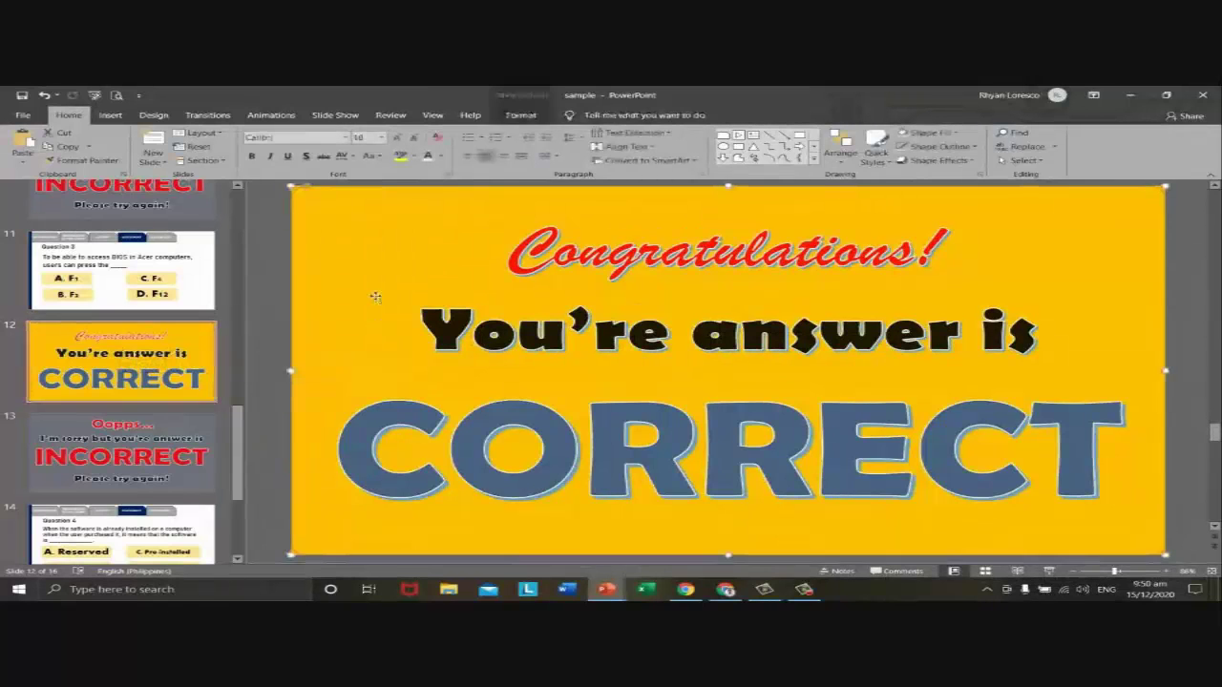
pyautogui.rightClick(377, 298)
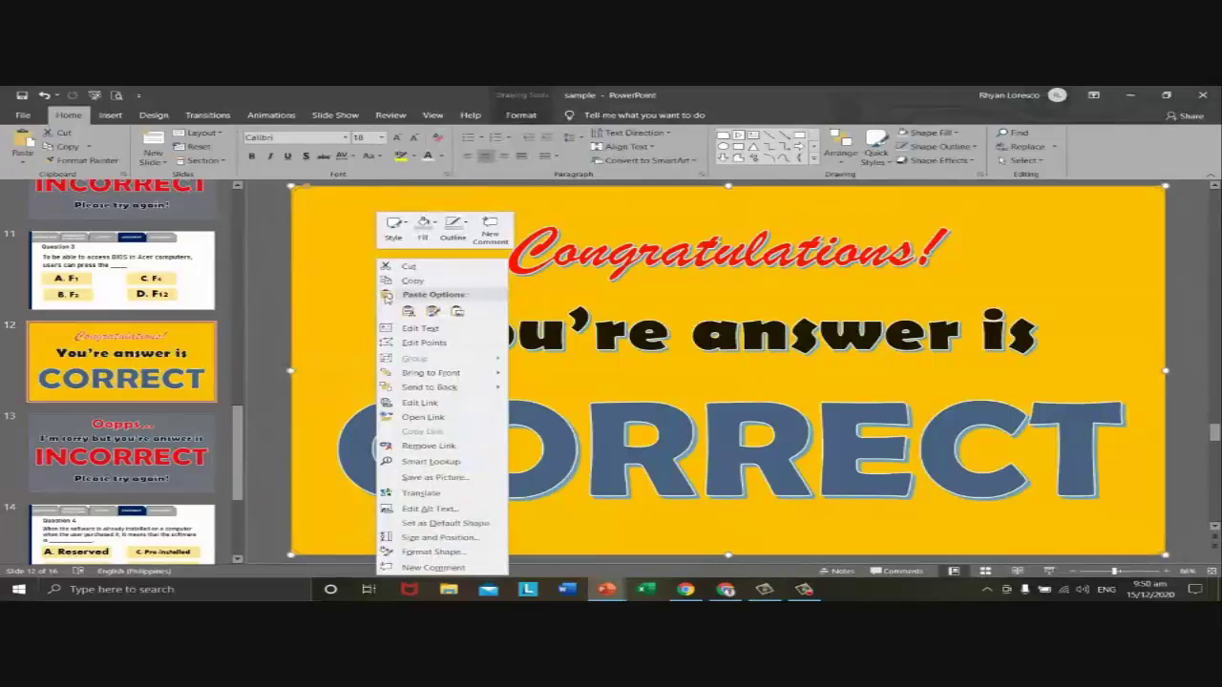
pyautogui.press('Escape')
pyautogui.rightClick(359, 306)
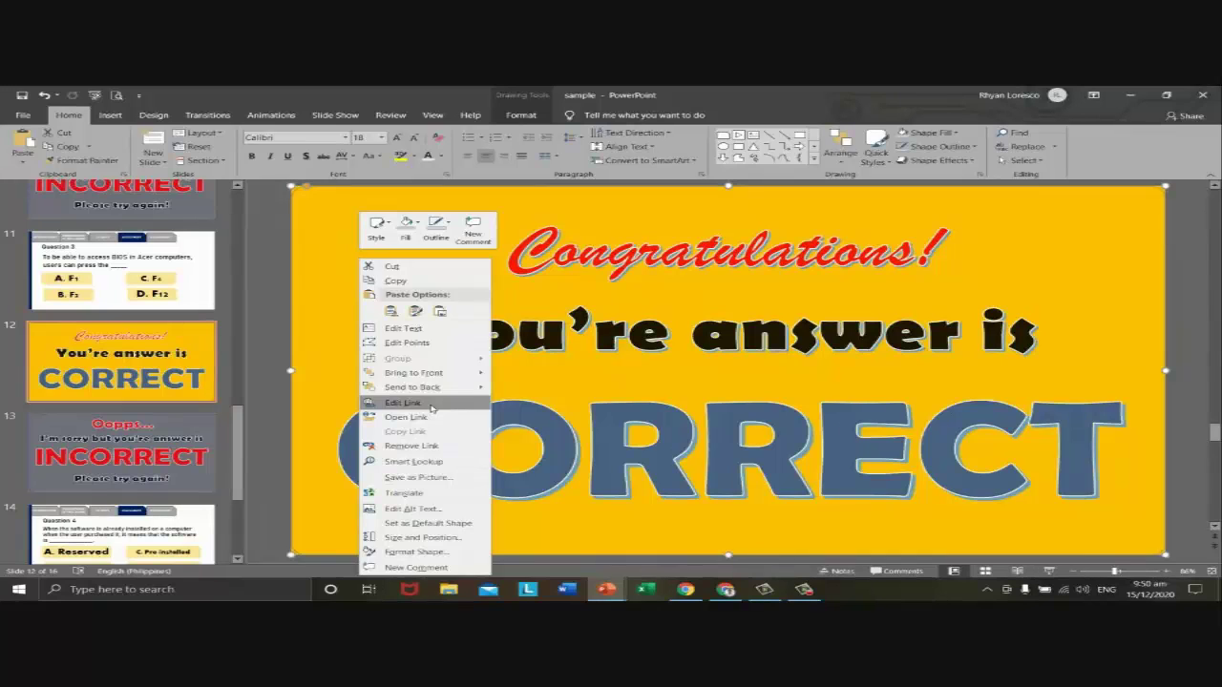
pyautogui.hotkey('ctrl', 'k')
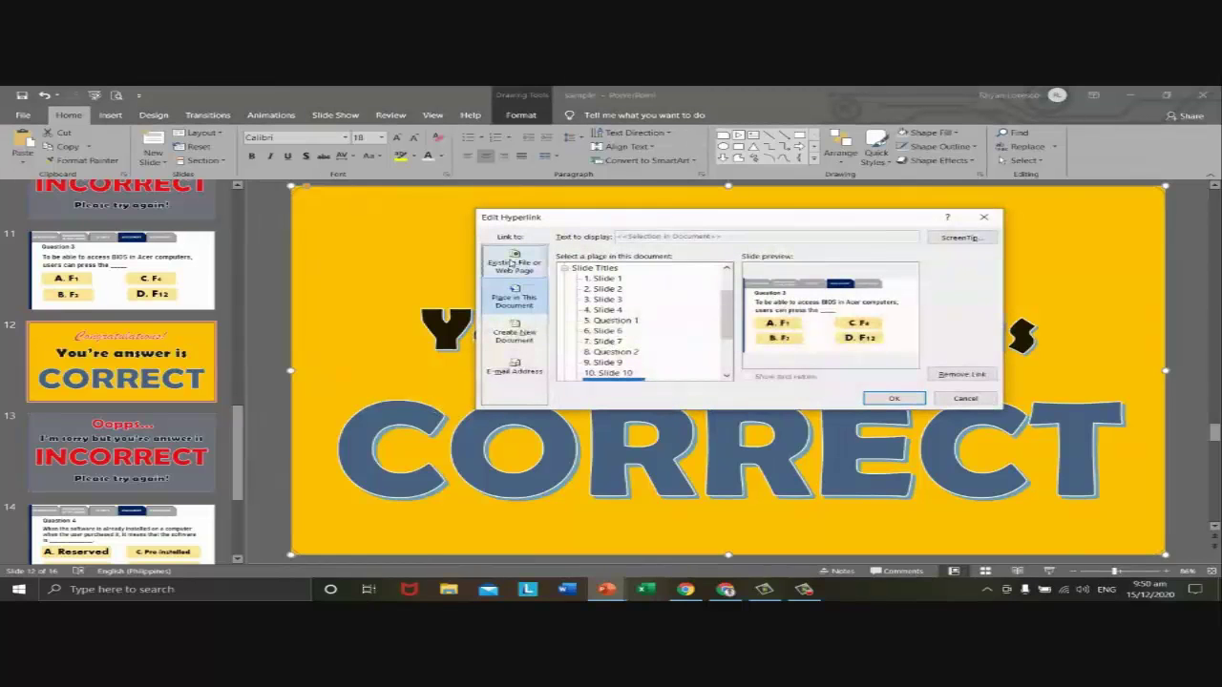
pyautogui.moveTo(730, 312); pyautogui.dragTo(730, 340)
pyautogui.click(635, 353)
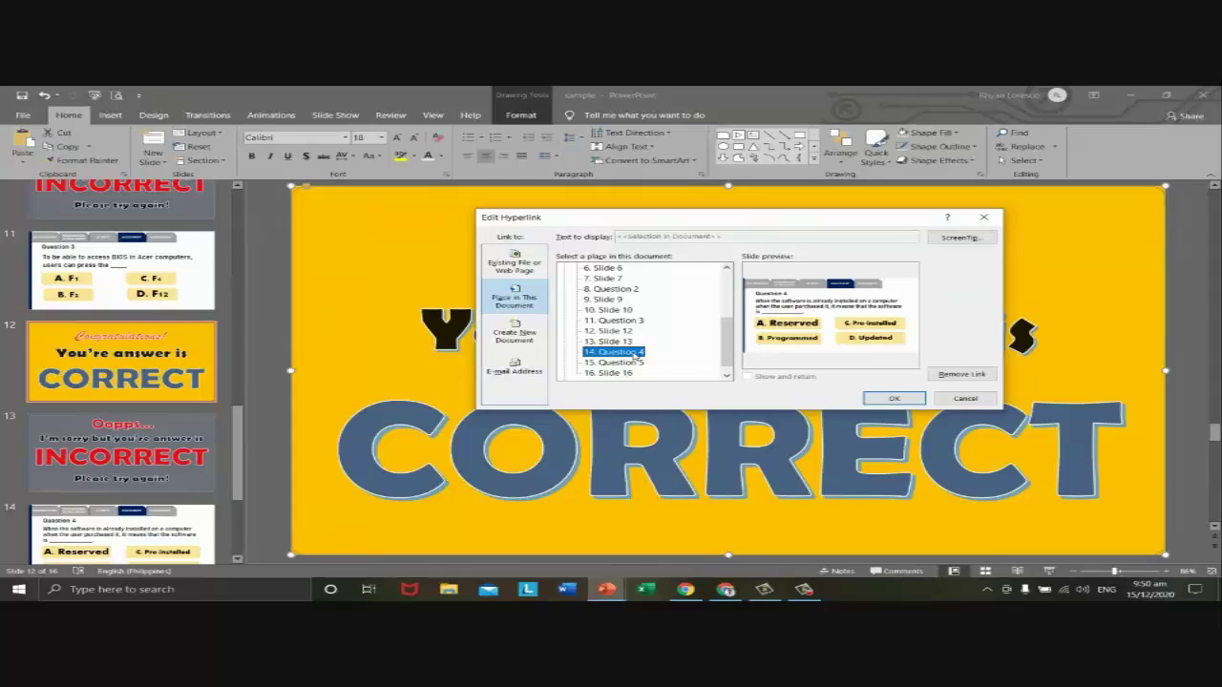
pyautogui.click(897, 396)
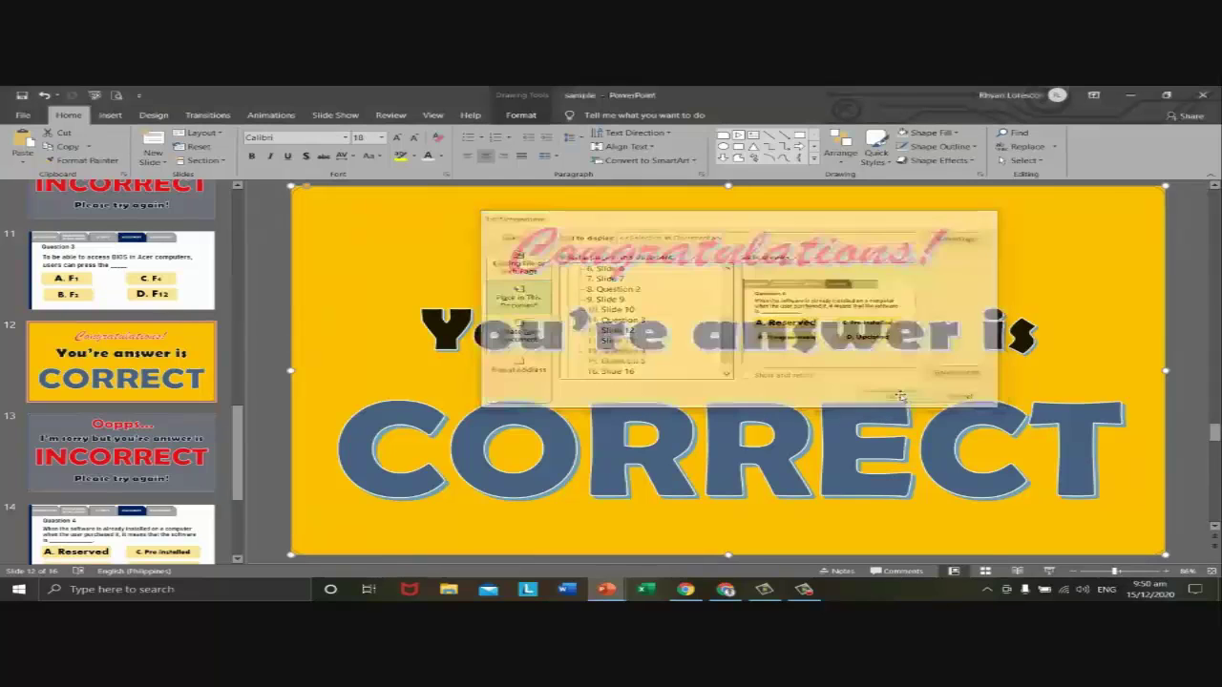
# - Change the hyperlink of the grey background shape on slide 13, the incorrect-answer feedback, to slide 11, Question 3
pyautogui.click(190, 450)
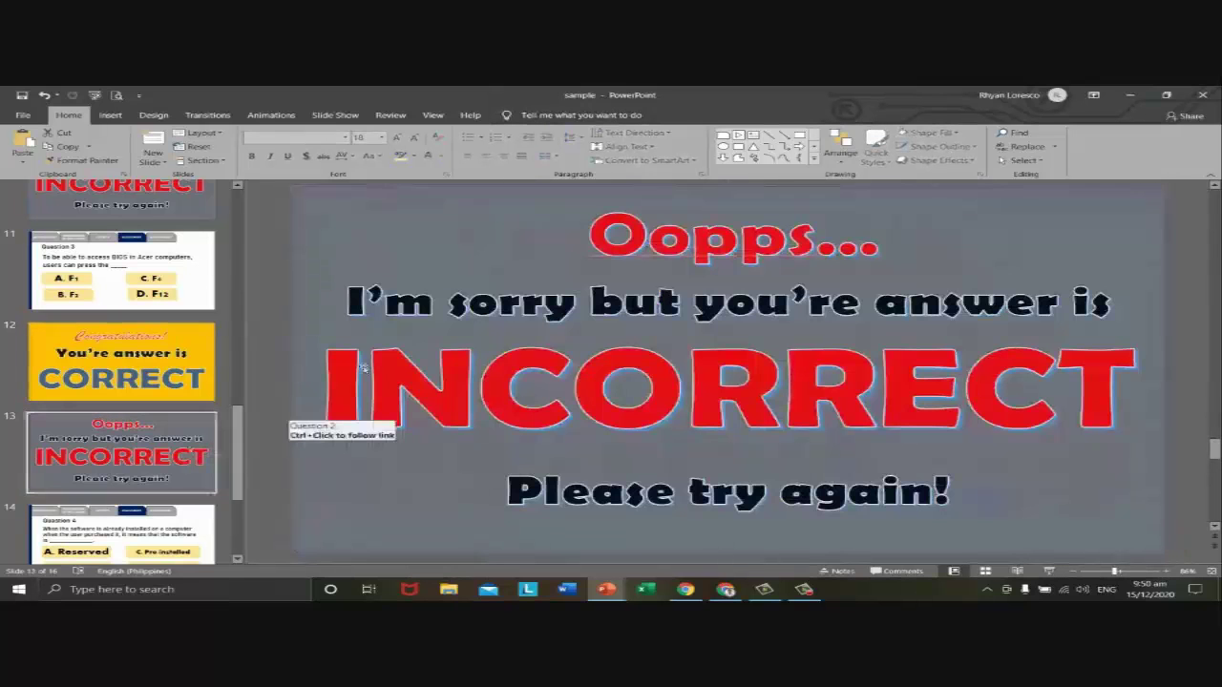
pyautogui.click(369, 253)
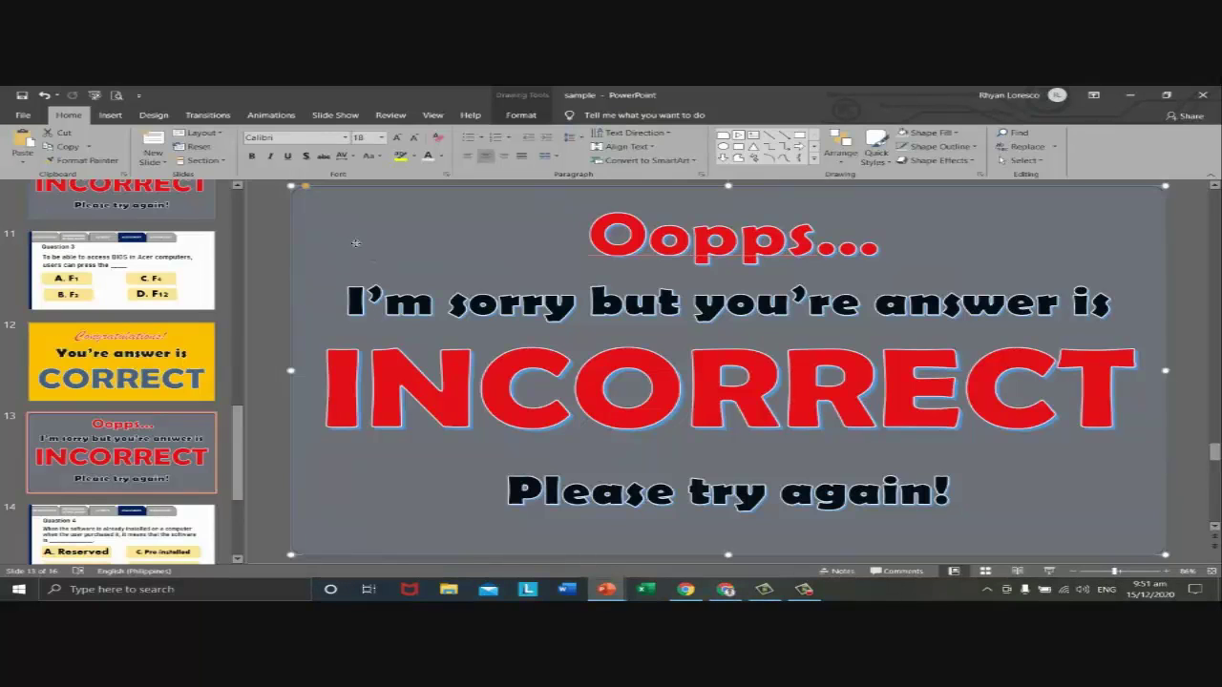
pyautogui.rightClick(355, 245)
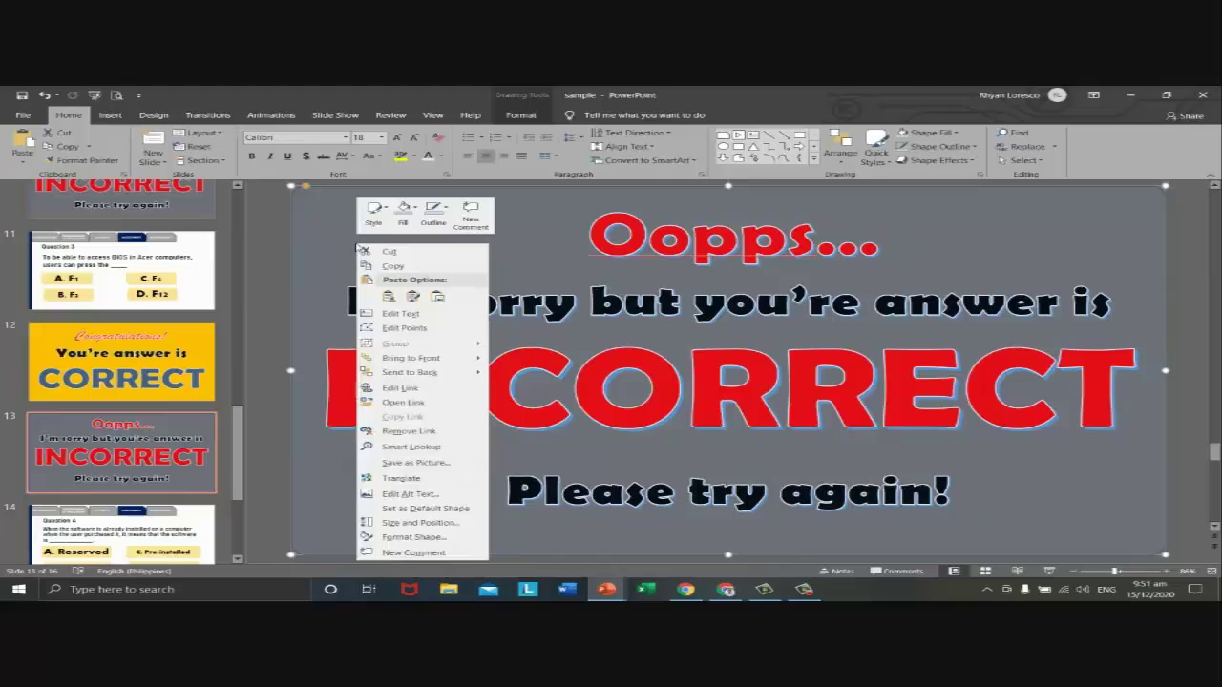
pyautogui.click(401, 388)
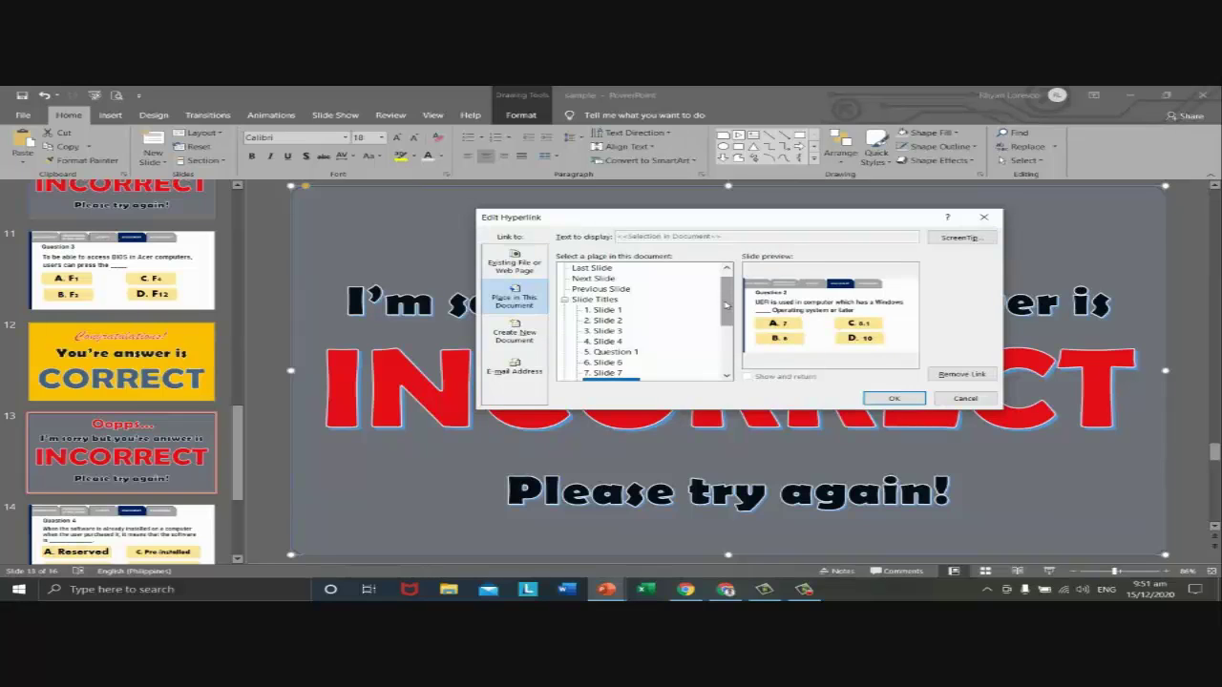
pyautogui.moveTo(725, 304); pyautogui.dragTo(726, 339)
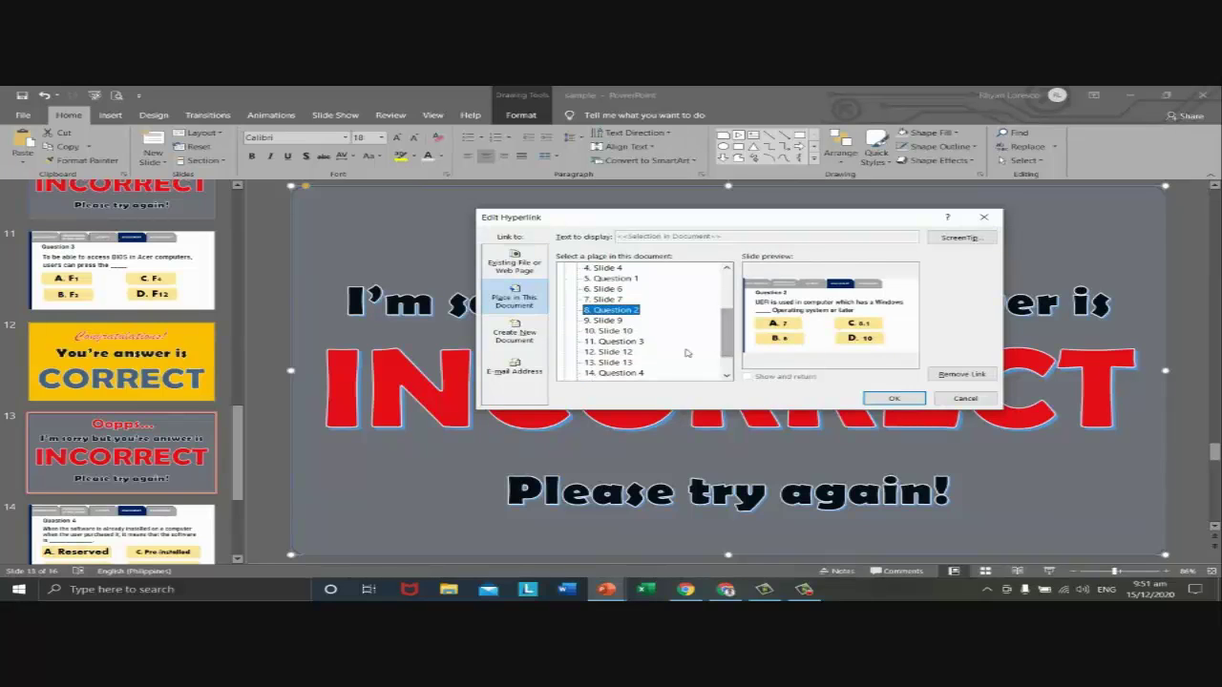
pyautogui.click(626, 342)
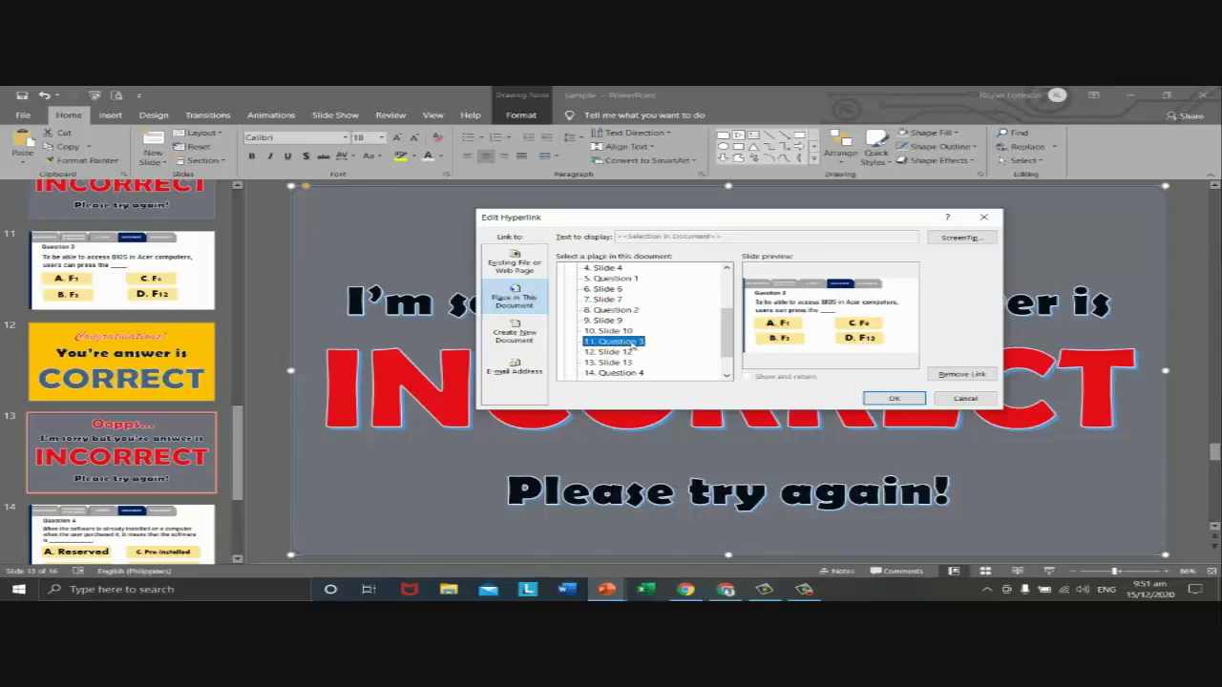
pyautogui.click(895, 399)
# - Look back through the earlier slides, including the Activity, Question 1 and Question 2 slides, and return to Question 3
pyautogui.click(124, 352)
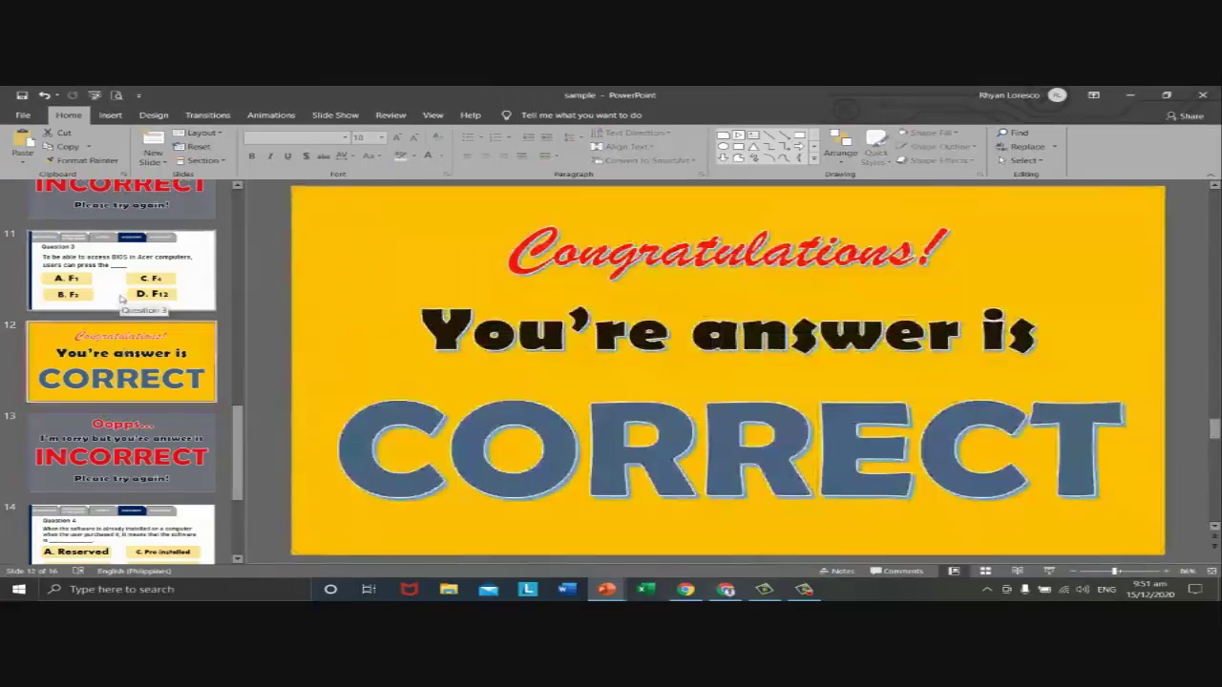
pyautogui.scroll(1, 125, 298)
pyautogui.scroll(10, 124, 297)
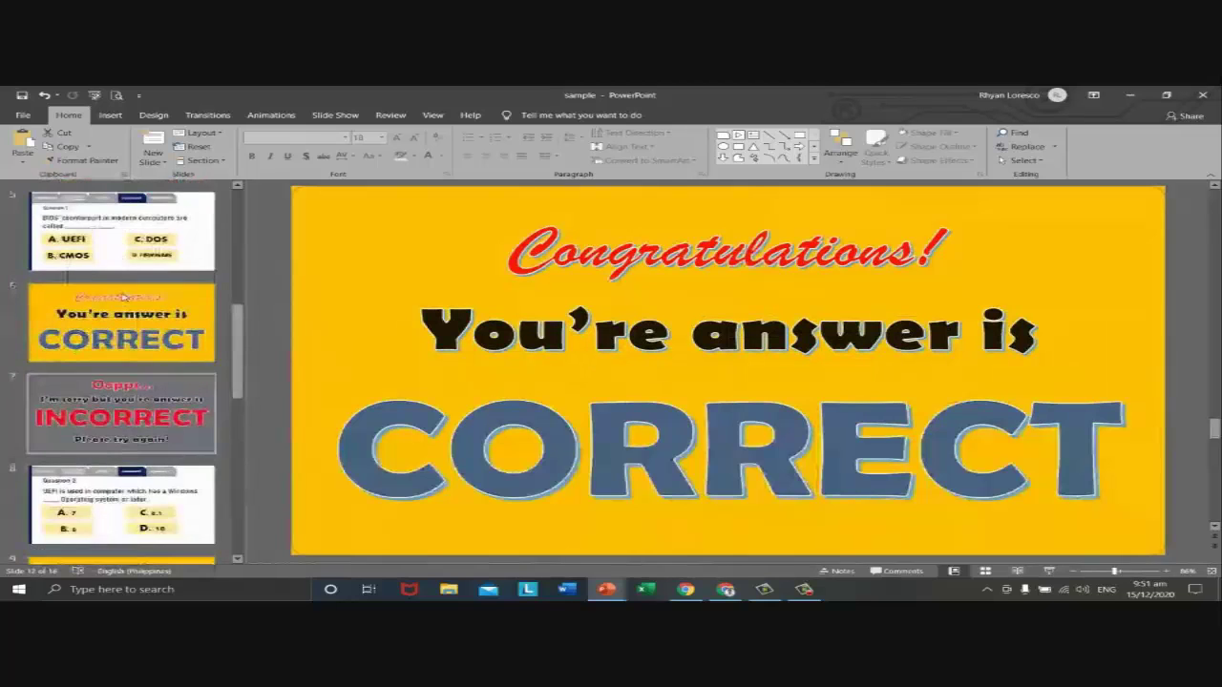
pyautogui.scroll(-1, 123, 298)
pyautogui.click(122, 298)
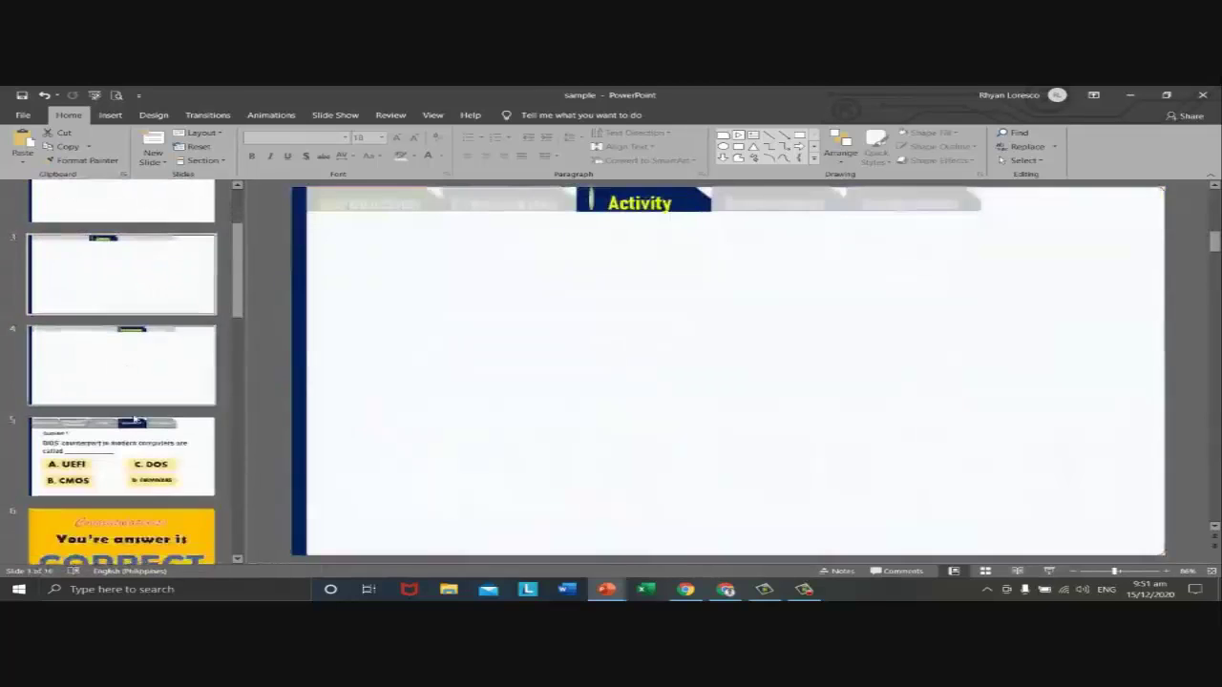
pyautogui.click(134, 431)
pyautogui.scroll(-2, 134, 432)
pyautogui.scroll(-2, 134, 432)
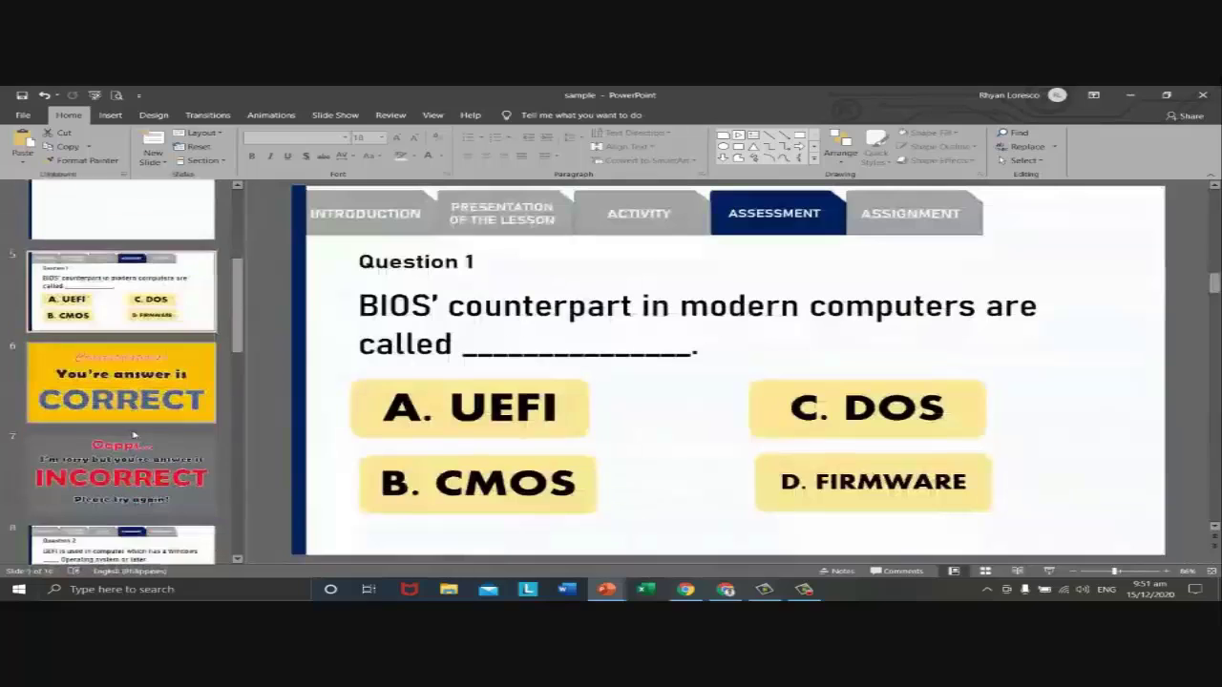
pyautogui.click(134, 420)
pyautogui.scroll(-3, 134, 382)
pyautogui.click(135, 364)
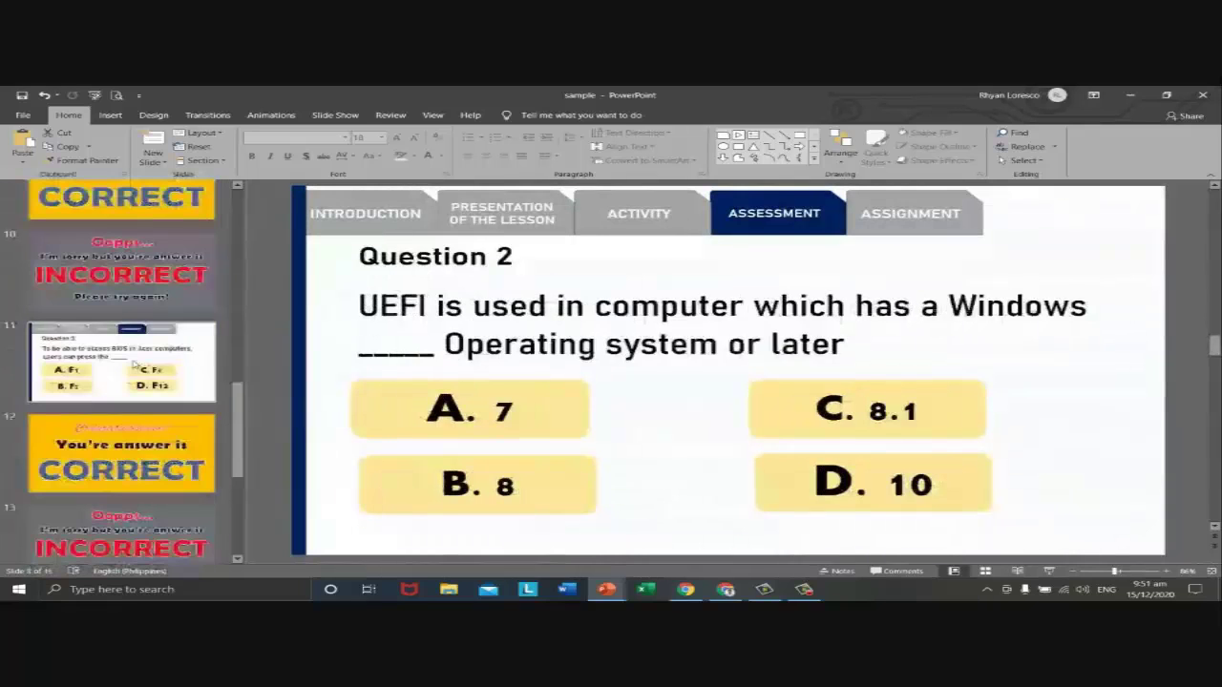